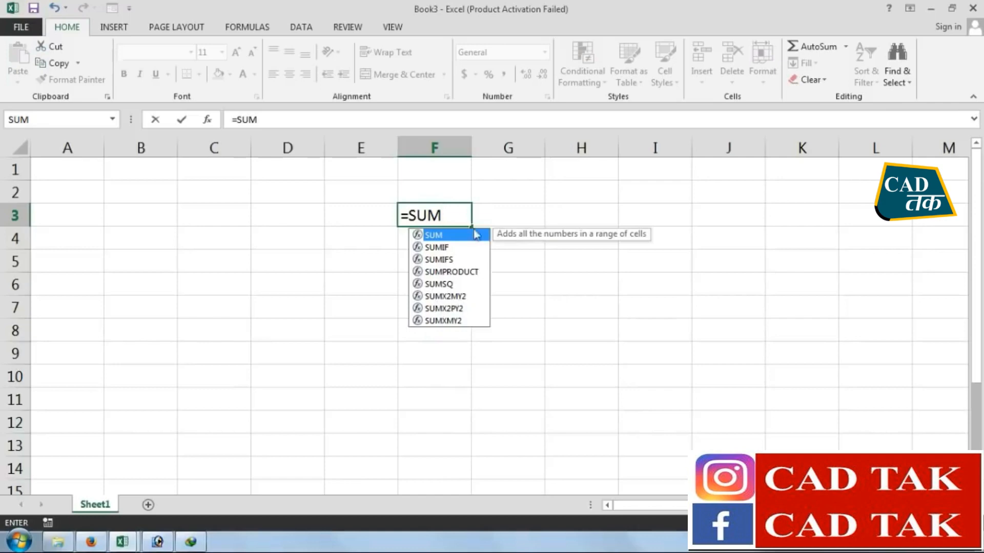
Clear the unfinished =SUM formula from cell F3
{"action": "key", "text": "Escape"}
{"action": "key", "text": "BackSpace"}
{"action": "key", "text": "BackSpace"}
{"action": "key", "text": "BackSpace"}
{"action": "key", "text": "BackSpace"}
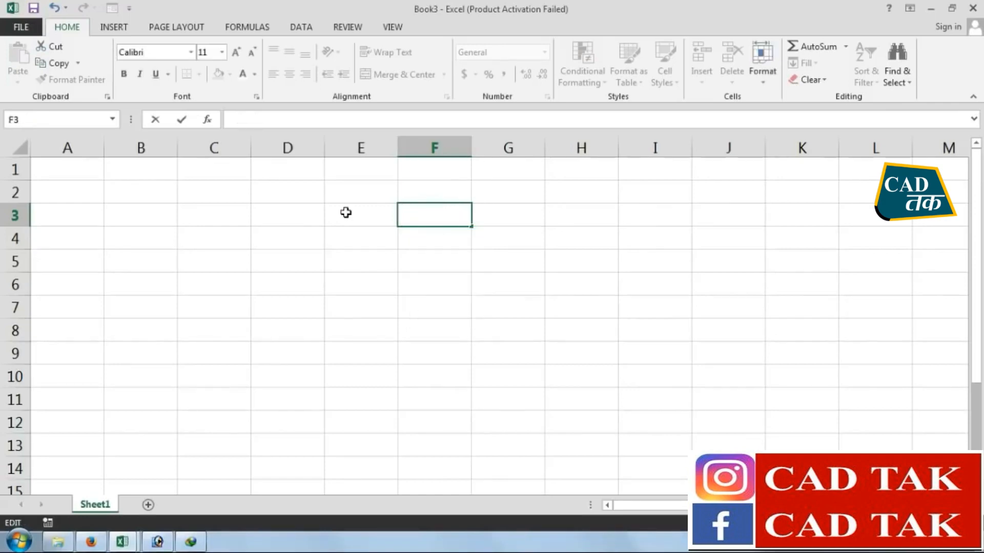
{"action": "left_click", "coordinate": [338, 251]}
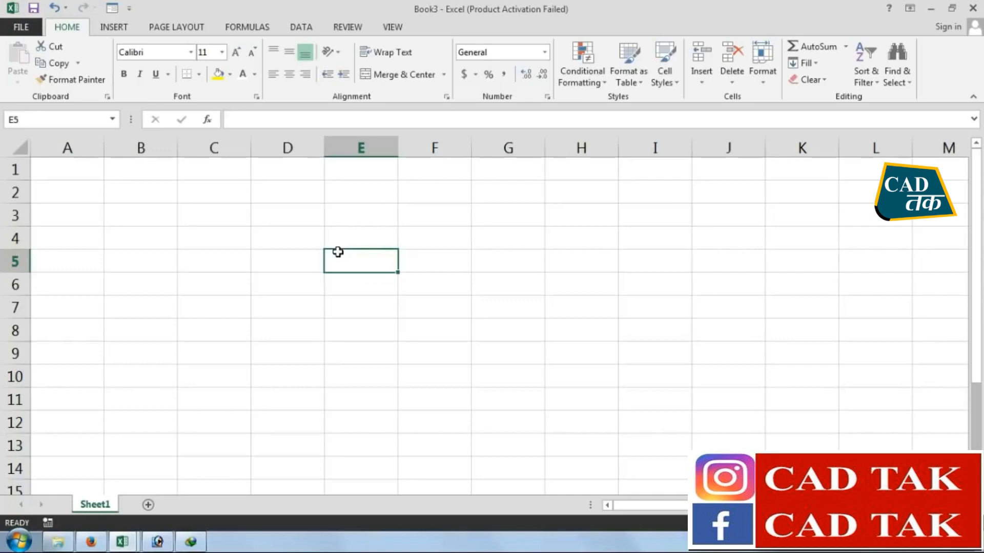
Enter the column header "S.No." in cell A5, with a capital N
{"action": "left_click", "coordinate": [54, 259]}
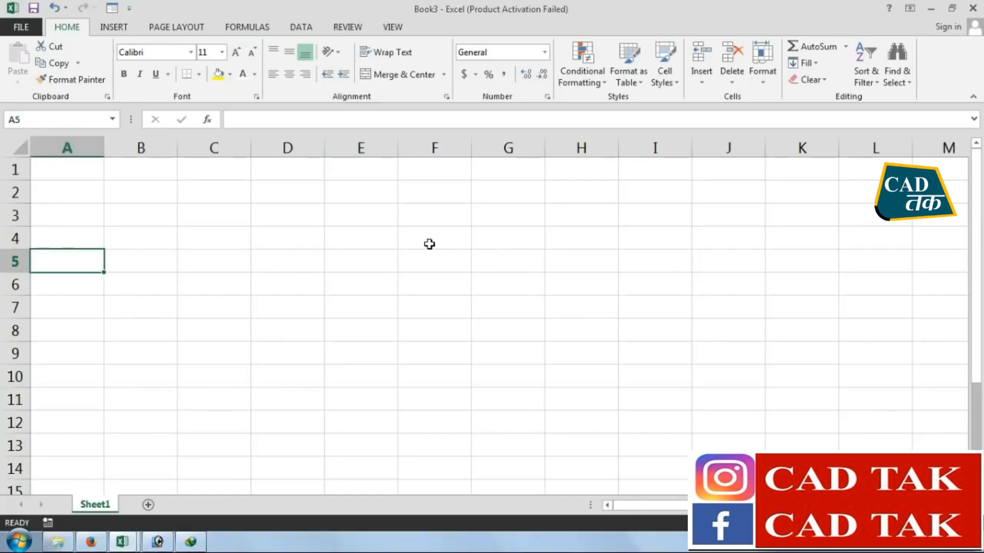
{"action": "type", "text": "S.no."}
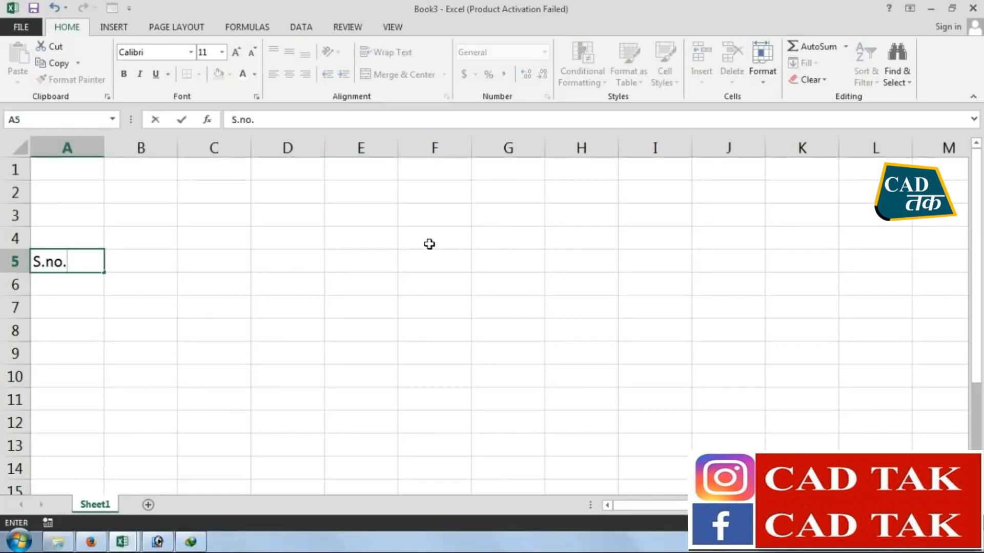
{"action": "key", "text": "ctrl+Return"}
{"action": "key", "text": "F2"}
{"action": "key", "text": "Home"}
{"action": "key", "text": "Delete"}
{"action": "type", "text": "N"}
{"action": "key", "text": "ctrl+Return"}
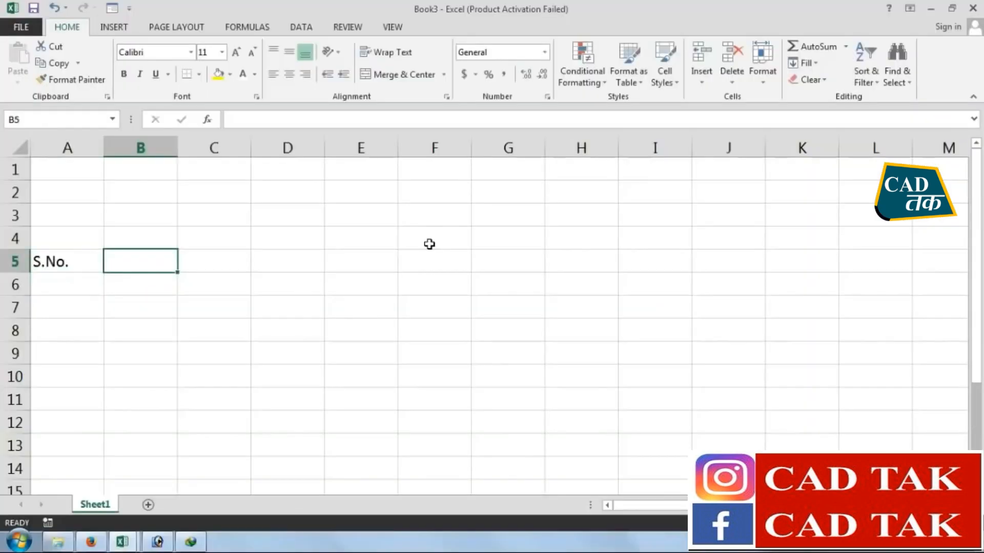
Enter the header "Formula series" in cell B5 and fit column B's width to its text
{"action": "type", "text": "Form"}
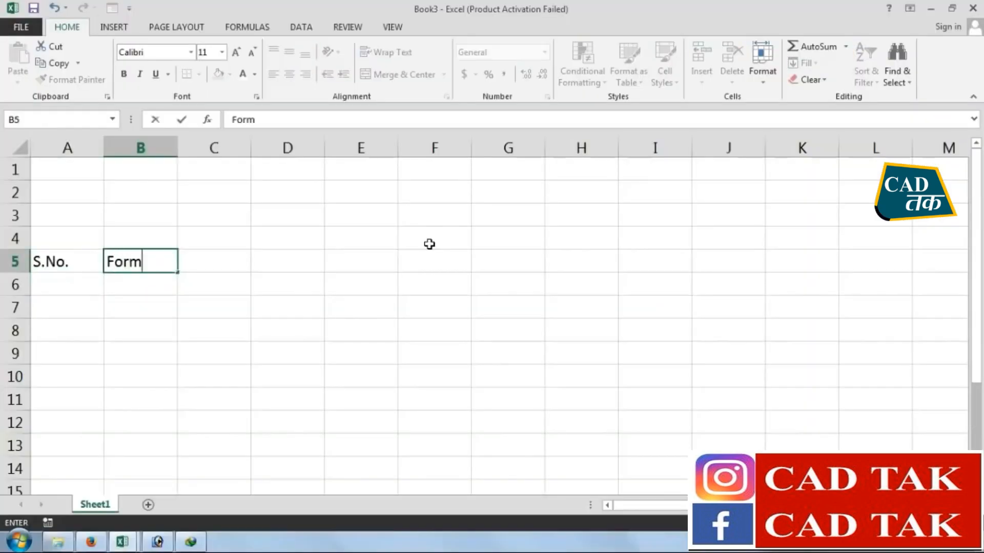
{"action": "type", "text": "ula series"}
{"action": "key", "text": "Return"}
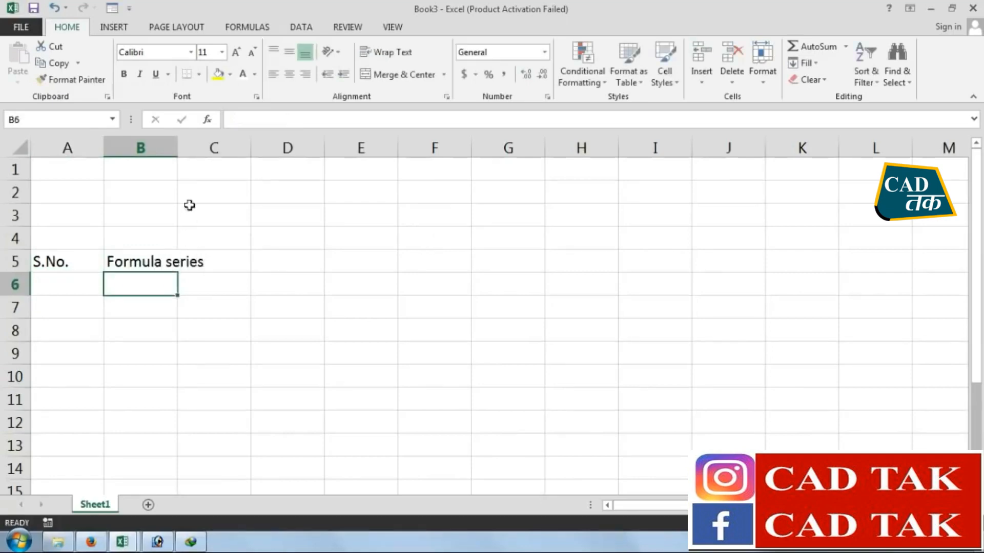
{"action": "double_click", "coordinate": [178, 147]}
Fill the serial numbers 1 to 8 down cells A6 to A13
{"action": "left_click", "coordinate": [77, 283]}
{"action": "type", "text": "1 2 3 4 5 6 7 8"}
{"action": "key", "text": "Return"}
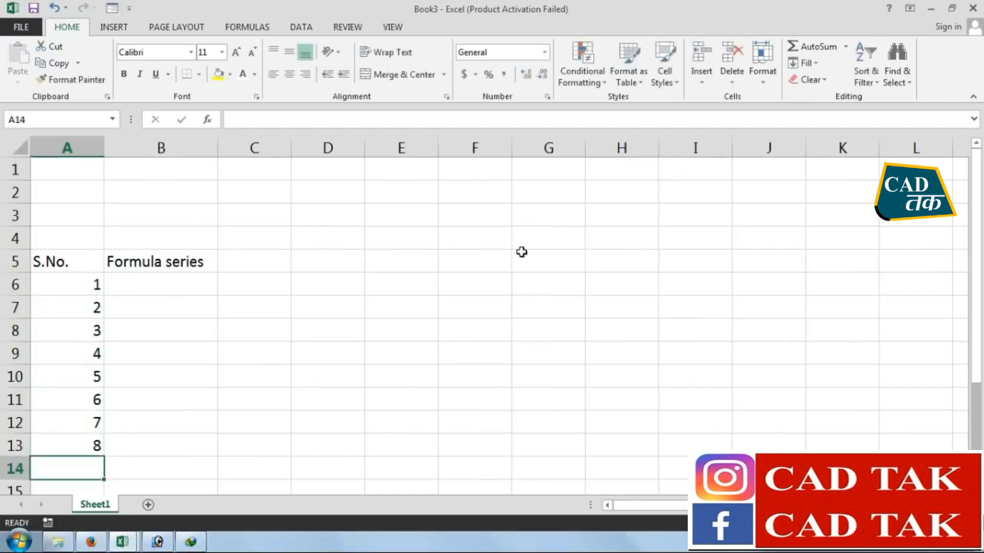
Enter the function names SUM and SUMIF in cells B6 and B7
{"action": "left_click", "coordinate": [159, 264]}
{"action": "left_click", "coordinate": [160, 281]}
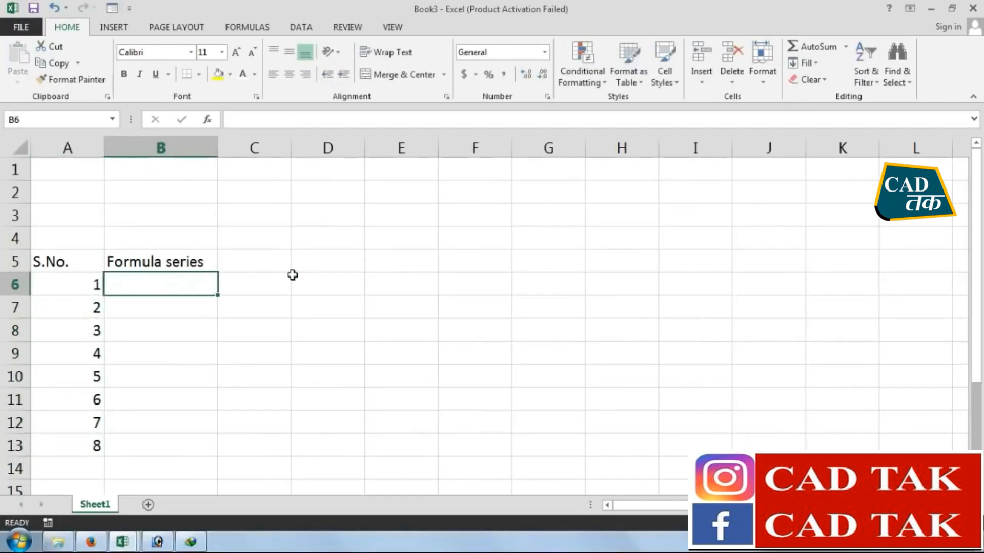
{"action": "type", "text": "SUM"}
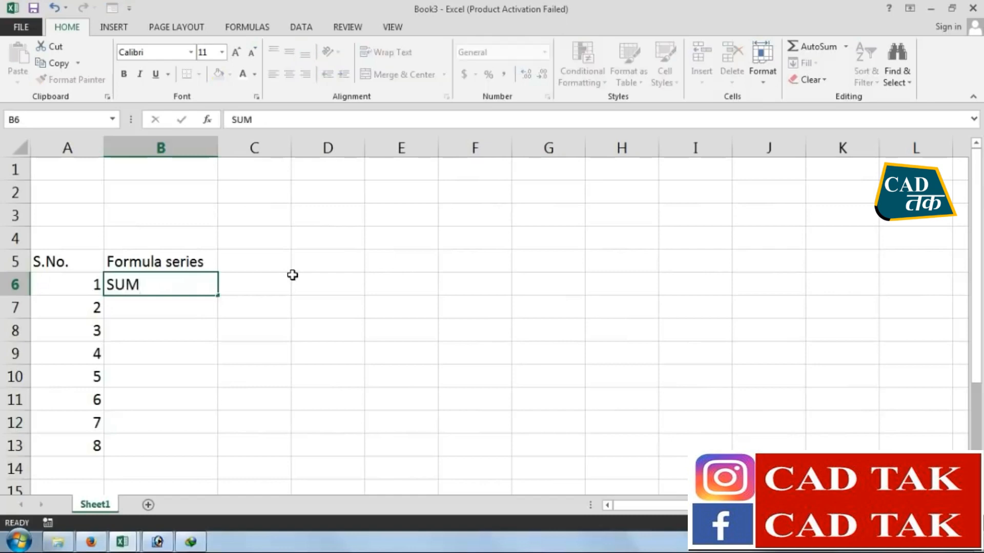
{"action": "key", "text": "Return"}
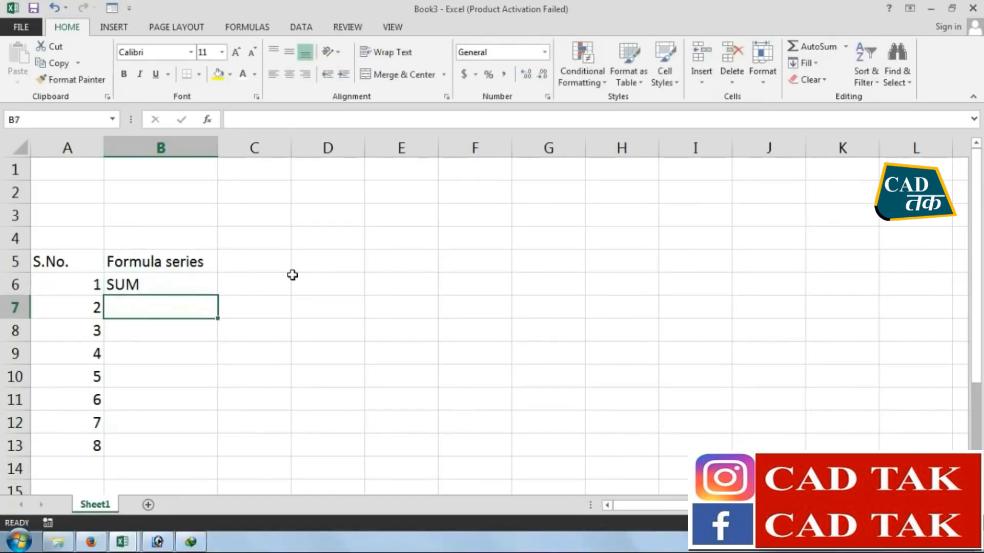
{"action": "type", "text": "SUMIF"}
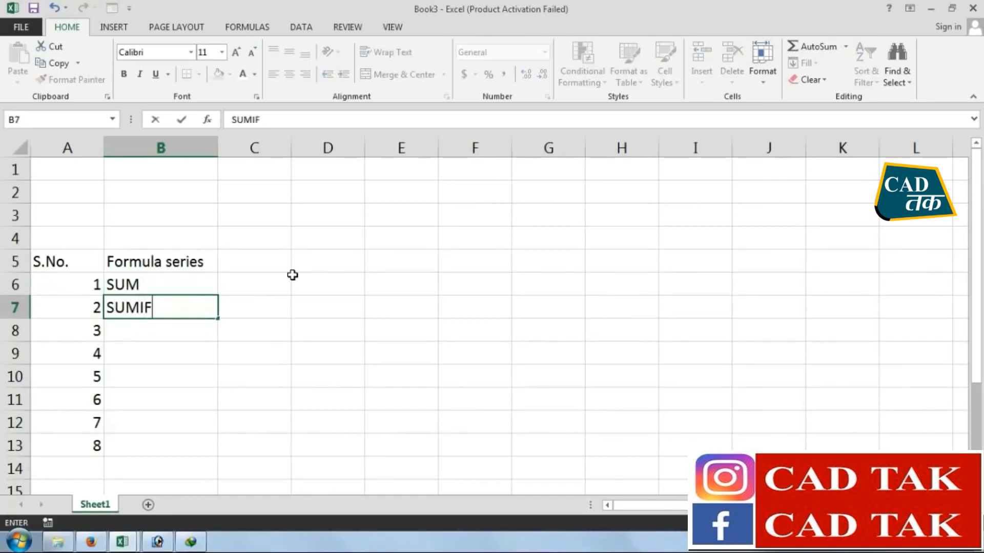
{"action": "key", "text": "Return"}
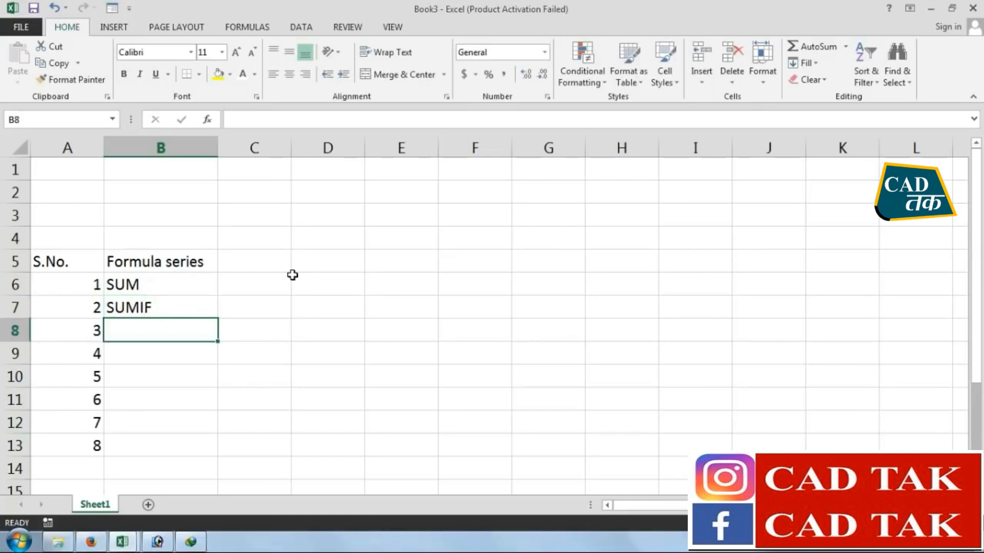
Enter the function names SUMIFS and SUMPRODUCT in cells B8 and B9
{"action": "type", "text": "SUMIF"}
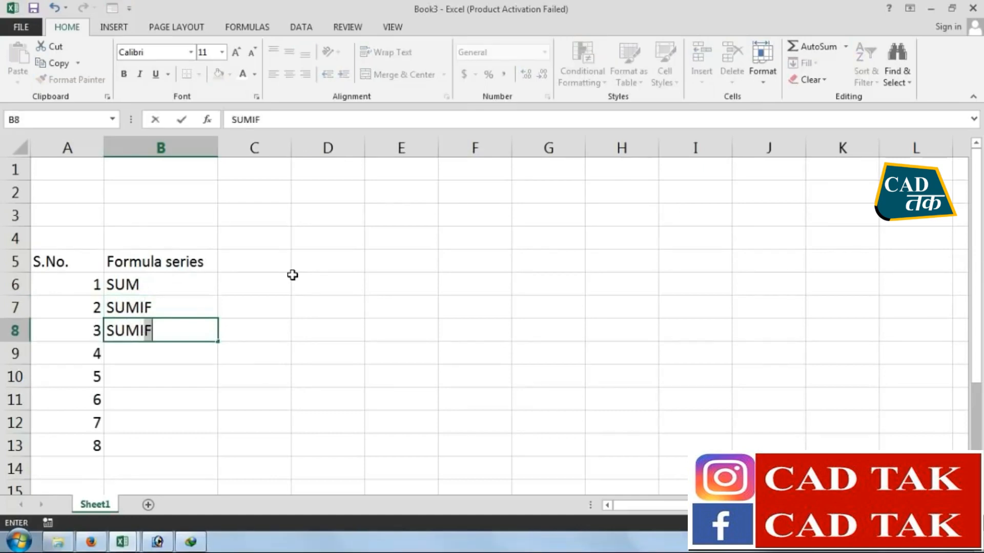
{"action": "type", "text": "S"}
{"action": "key", "text": "Return"}
{"action": "type", "text": "S"}
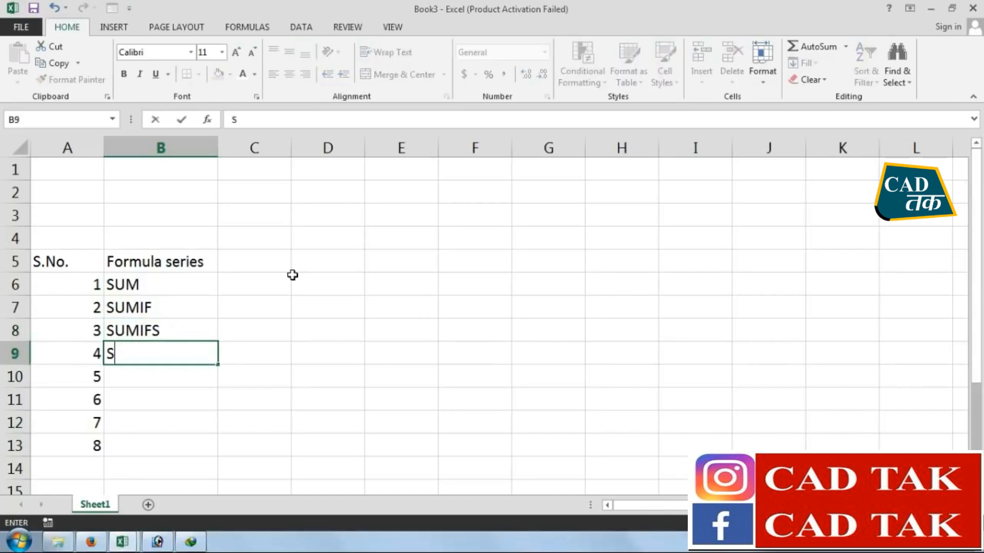
{"action": "type", "text": "UMPRODUCT"}
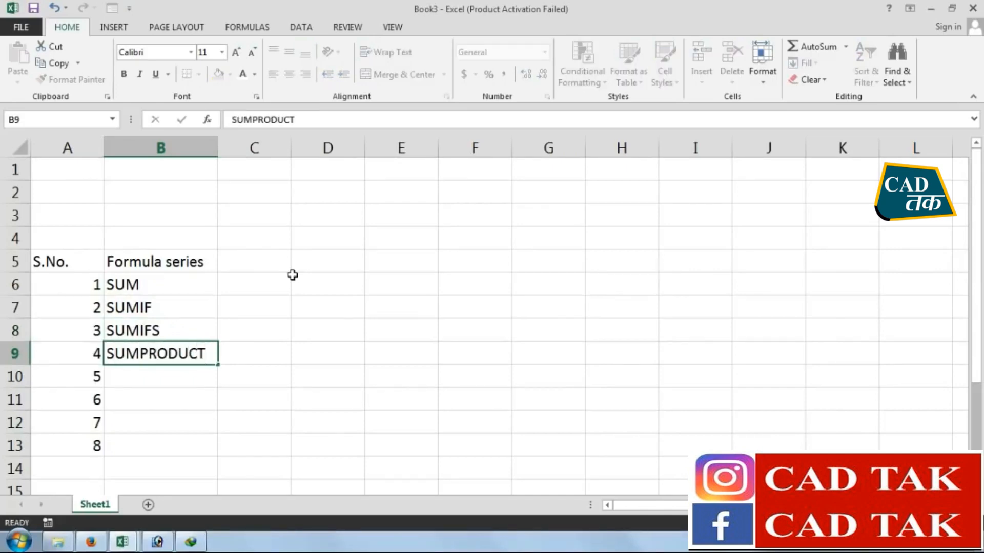
{"action": "key", "text": "Return"}
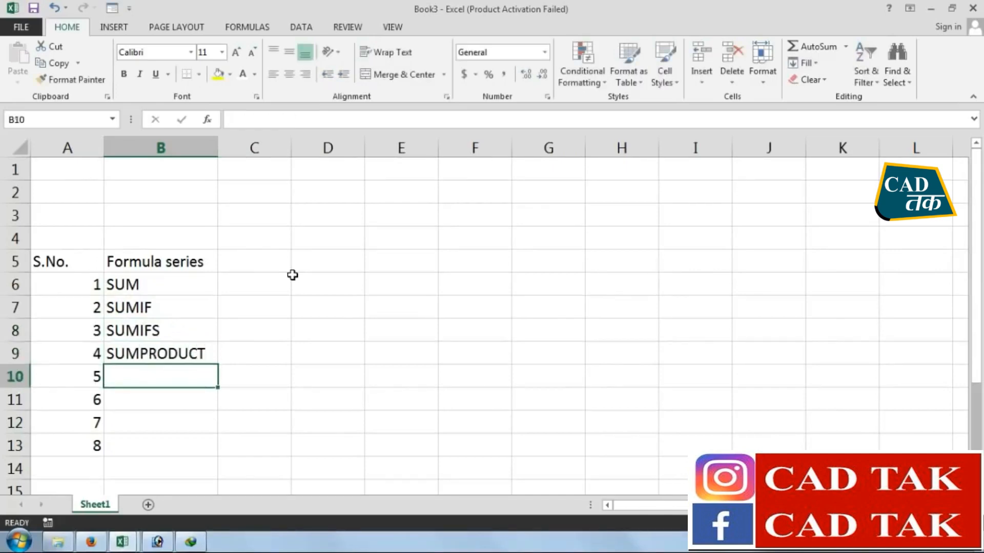
Enter the function names SUMSQ and SUMX2MY2 in cells B10 and B11
{"action": "type", "text": "SUMSQ"}
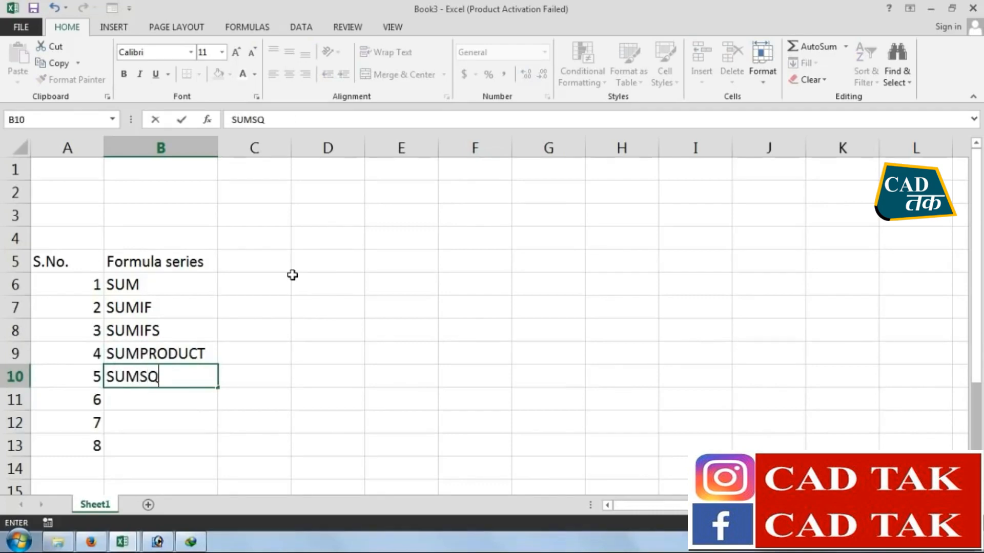
{"action": "key", "text": "Return"}
{"action": "type", "text": "SUMX"}
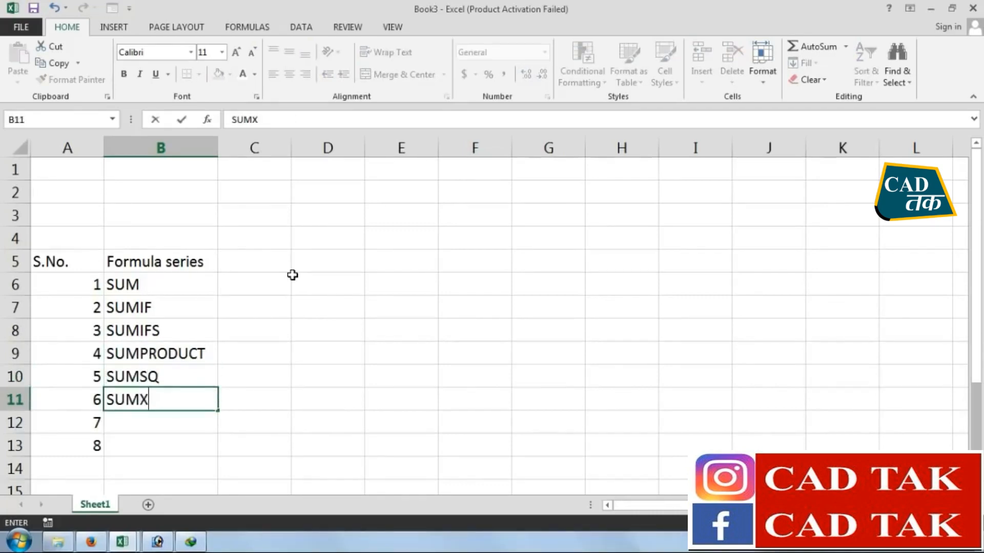
{"action": "type", "text": "2MY2"}
{"action": "key", "text": "Return"}
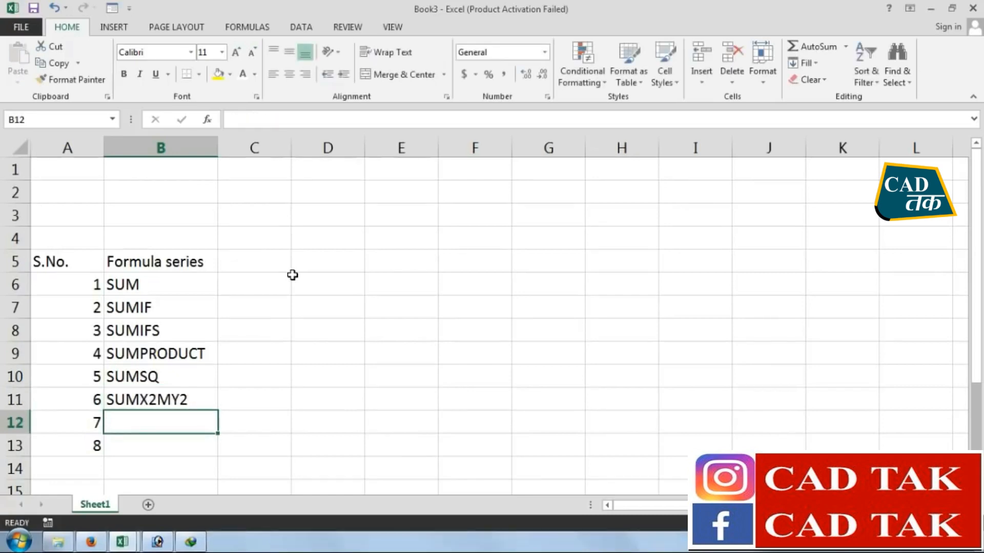
Enter the function names SUMX2PY2 and SUMXMY2 in cells B12 and B13
{"action": "type", "text": "SUM"}
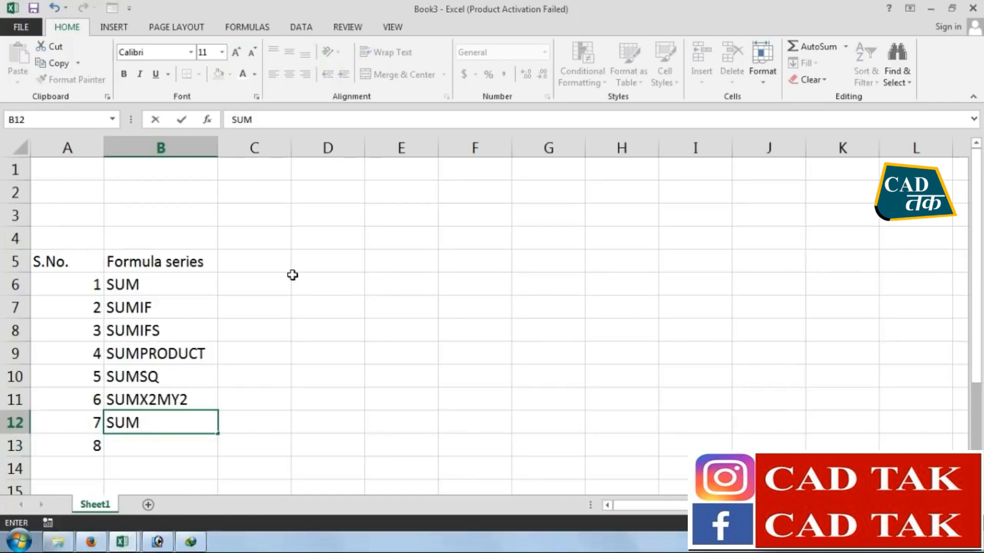
{"action": "type", "text": "X2"}
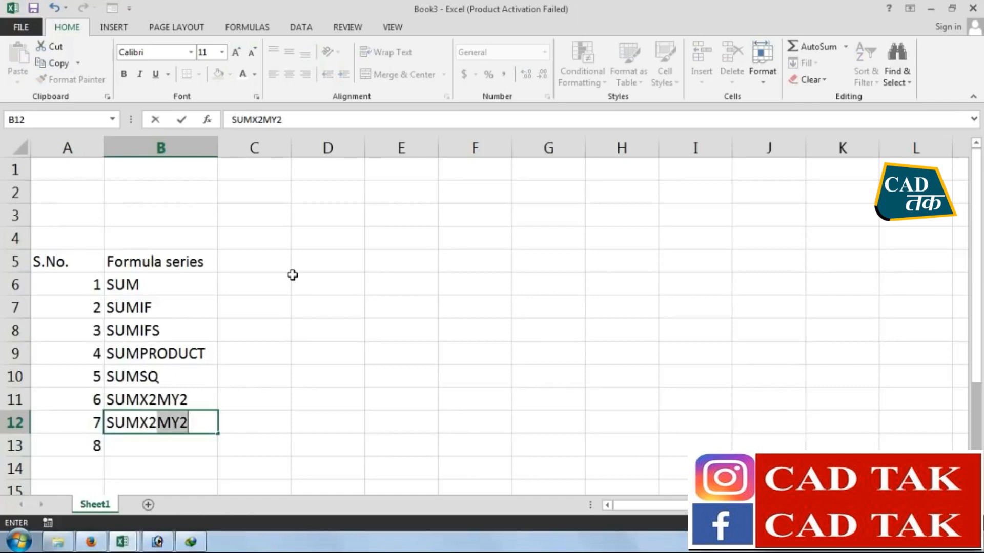
{"action": "type", "text": "P"}
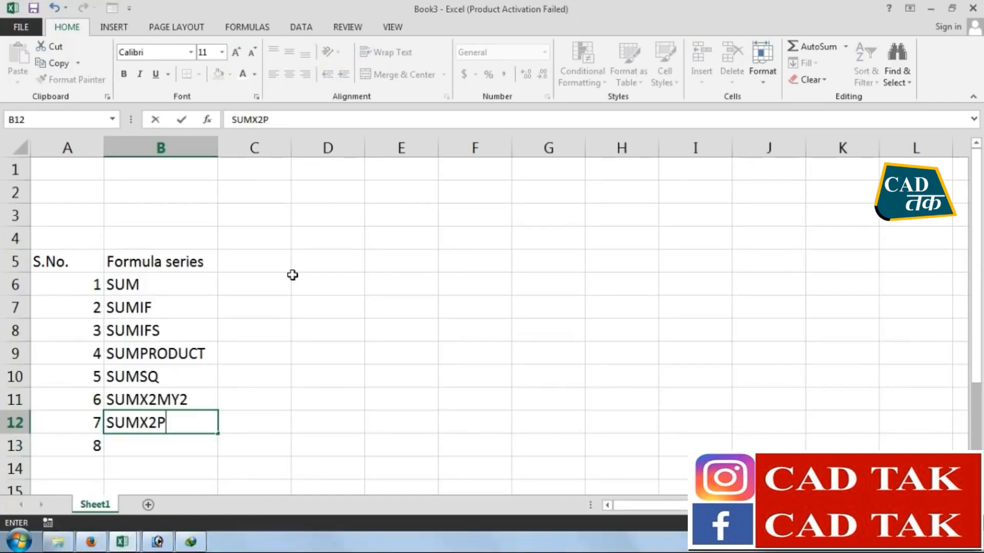
{"action": "type", "text": "Y2"}
{"action": "key", "text": "Return"}
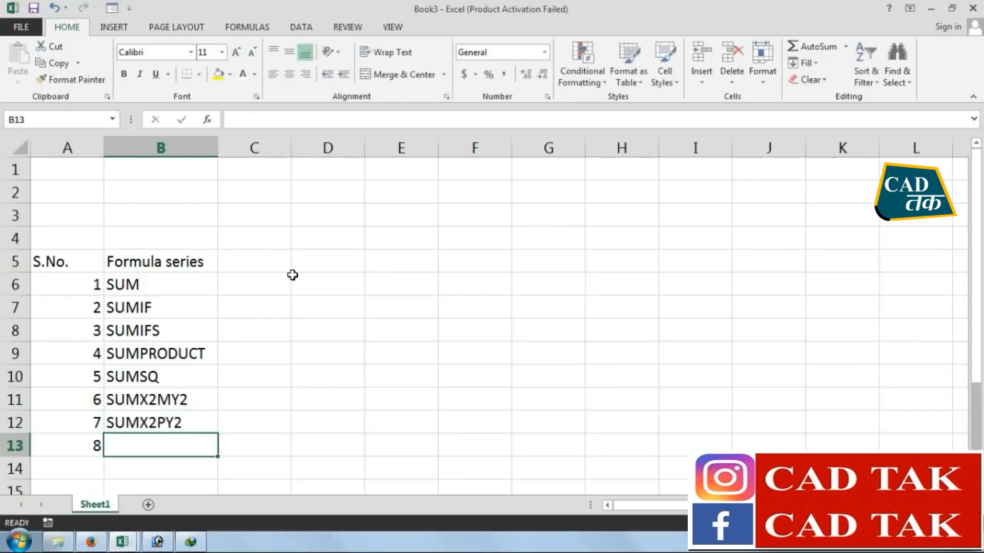
{"action": "type", "text": "SUM"}
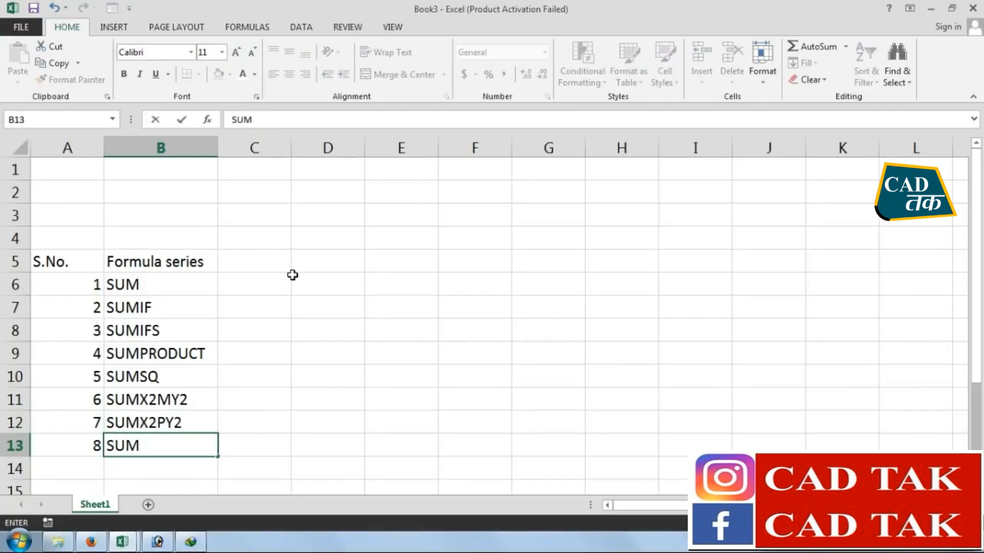
{"action": "type", "text": "XMY2"}
{"action": "key", "text": "Return"}
Make the header cells A5:B5 bold and give them a black fill
{"action": "left_click_drag", "start_coordinate": [47, 261], "coordinate": [155, 261]}
{"action": "left_click", "coordinate": [123, 74]}
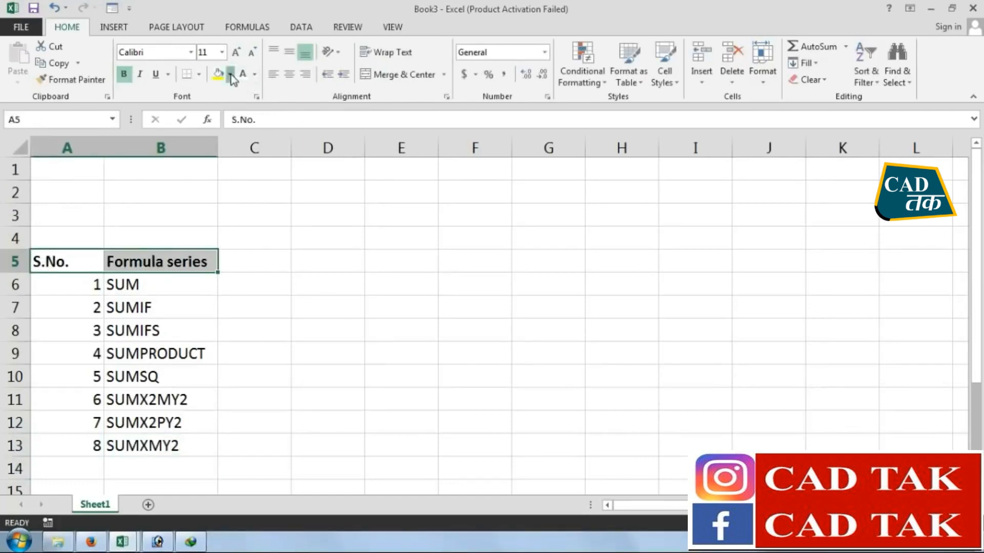
{"action": "left_click", "coordinate": [231, 77]}
{"action": "left_click", "coordinate": [230, 106]}
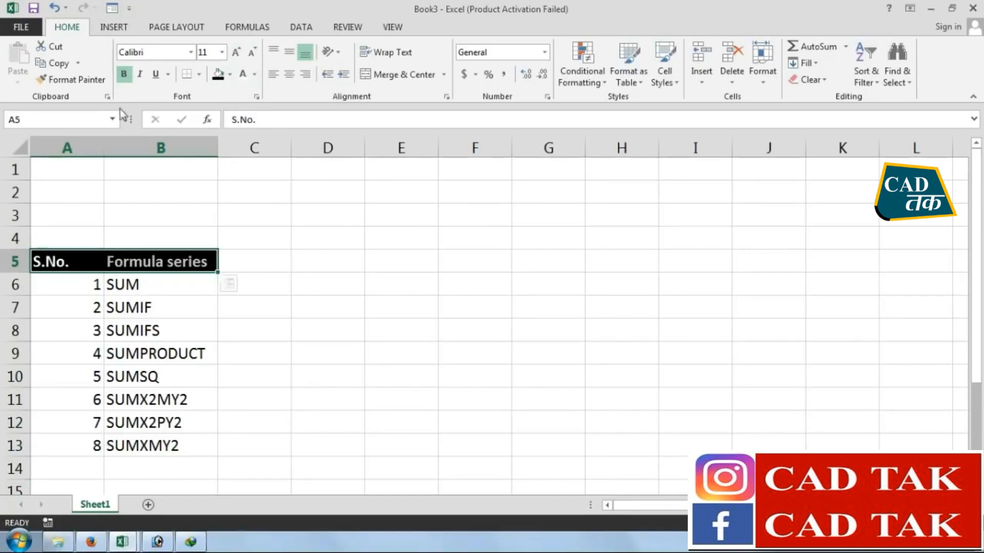
Apply All Borders to the table range A5:B13
{"action": "left_click", "coordinate": [205, 381]}
{"action": "left_click_drag", "start_coordinate": [192, 447], "coordinate": [87, 256]}
{"action": "left_click", "coordinate": [199, 74]}
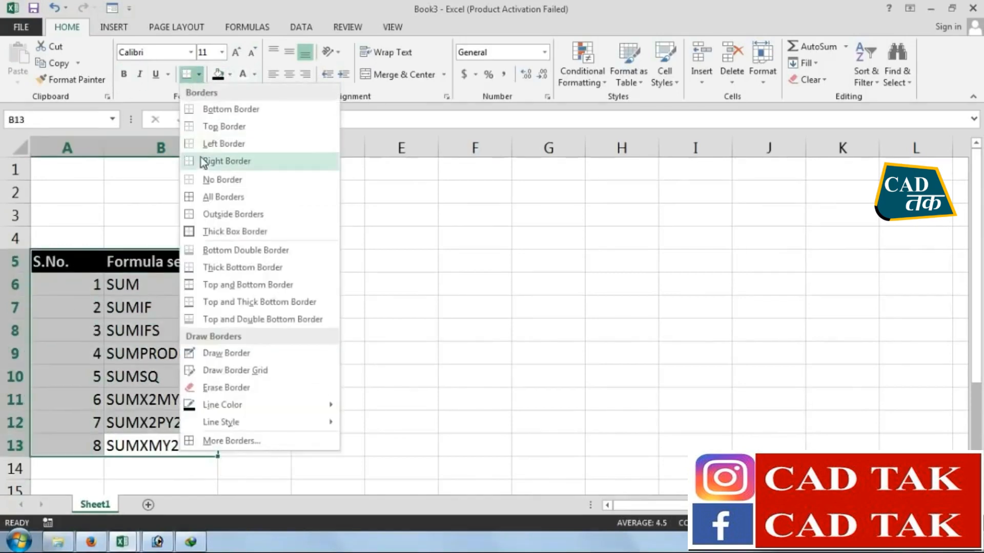
{"action": "left_click", "coordinate": [207, 196]}
Left-align the contents of the table range A5:B13
{"action": "left_click", "coordinate": [324, 305]}
{"action": "left_click", "coordinate": [164, 450]}
{"action": "left_click_drag", "start_coordinate": [164, 449], "coordinate": [76, 260]}
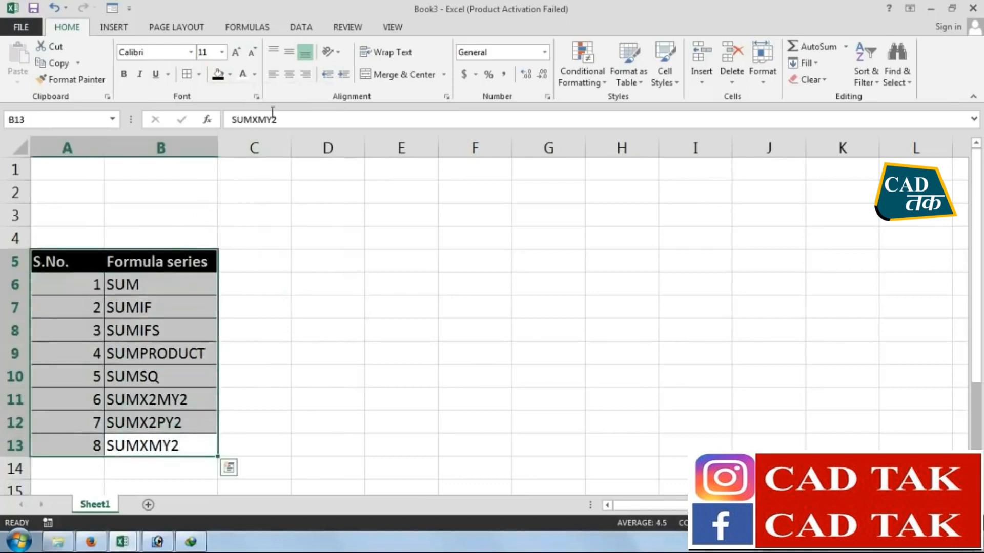
{"action": "left_click", "coordinate": [280, 80]}
{"action": "left_click", "coordinate": [333, 370]}
Look up the functions suggested for =SUM in cell D5 without keeping the entry
{"action": "left_click", "coordinate": [337, 257]}
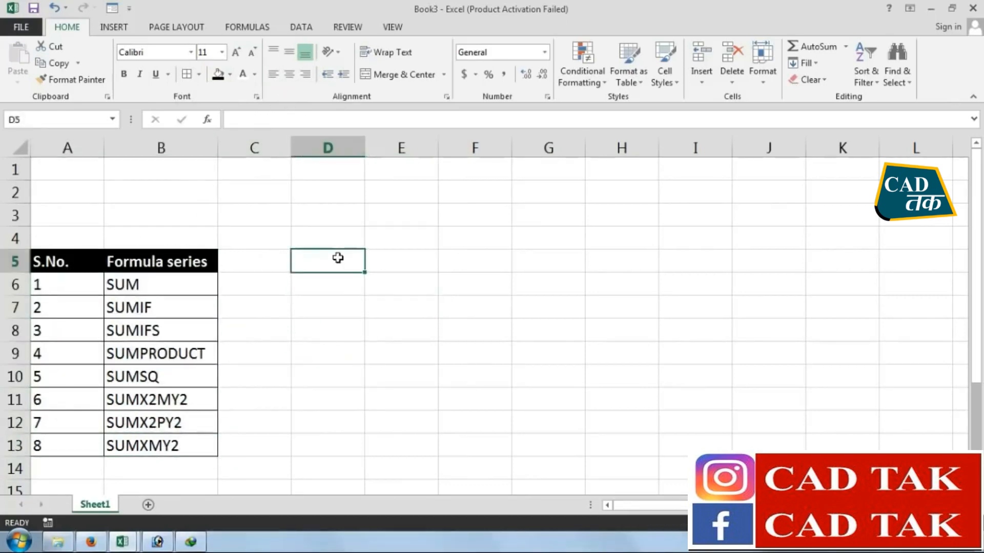
{"action": "type", "text": "=SUM"}
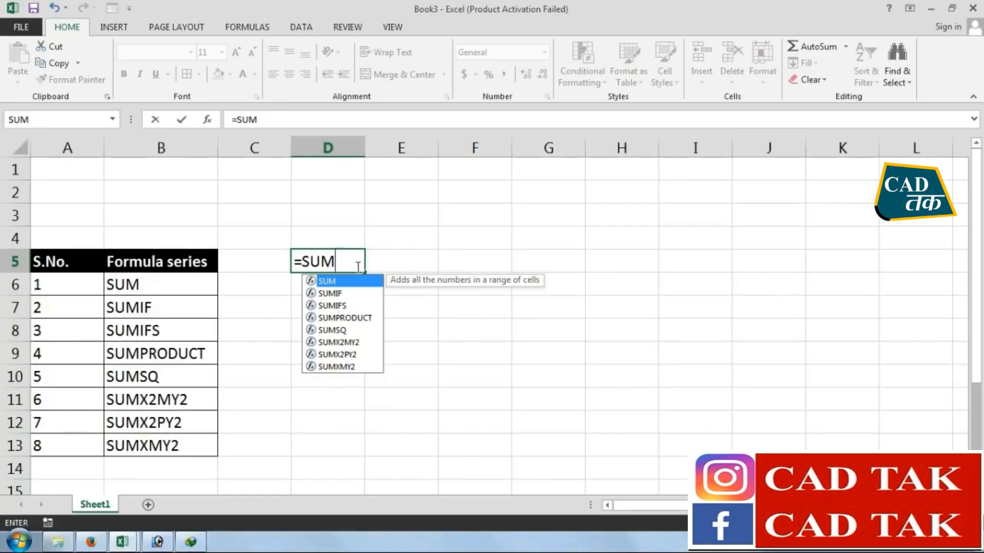
{"action": "left_click_drag", "start_coordinate": [361, 264], "coordinate": [211, 256]}
{"action": "key", "text": "Escape"}
{"action": "left_click", "coordinate": [410, 320]}
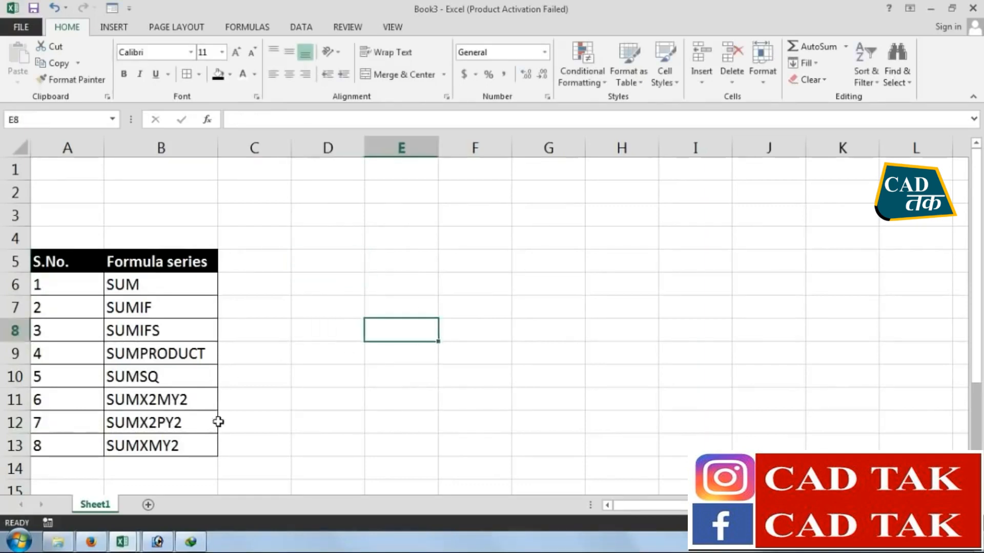
Enter the headers S.NO., COMPANY and PRODUCTS in cells A16:C16 below the function table
{"action": "left_click_drag", "start_coordinate": [258, 483], "coordinate": [2, 449]}
{"action": "left_click", "coordinate": [256, 228]}
{"action": "scroll", "coordinate": [330, 333], "scroll_direction": "down", "scroll_amount": 2}
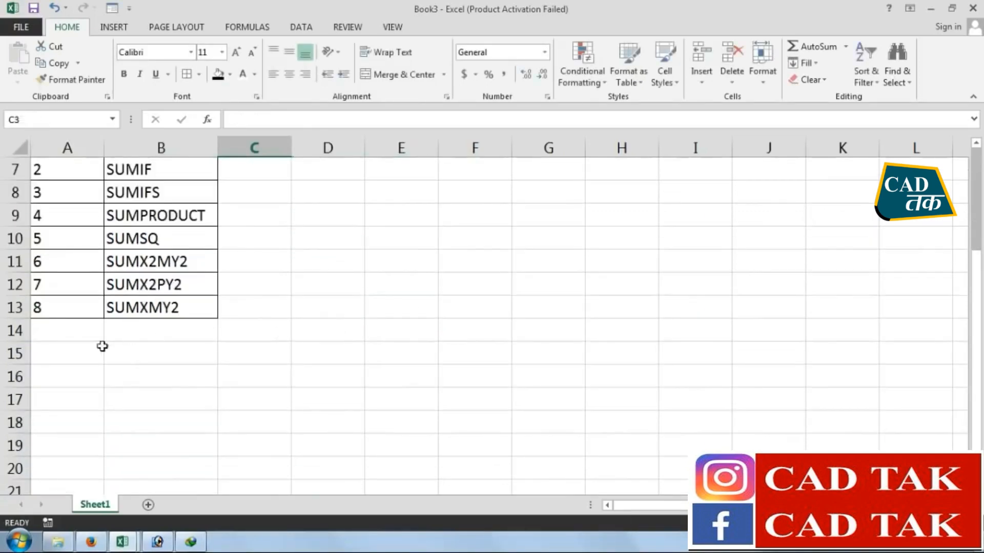
{"action": "left_click", "coordinate": [61, 359]}
{"action": "left_click", "coordinate": [66, 377]}
{"action": "left_click", "coordinate": [64, 397]}
{"action": "left_click", "coordinate": [66, 382]}
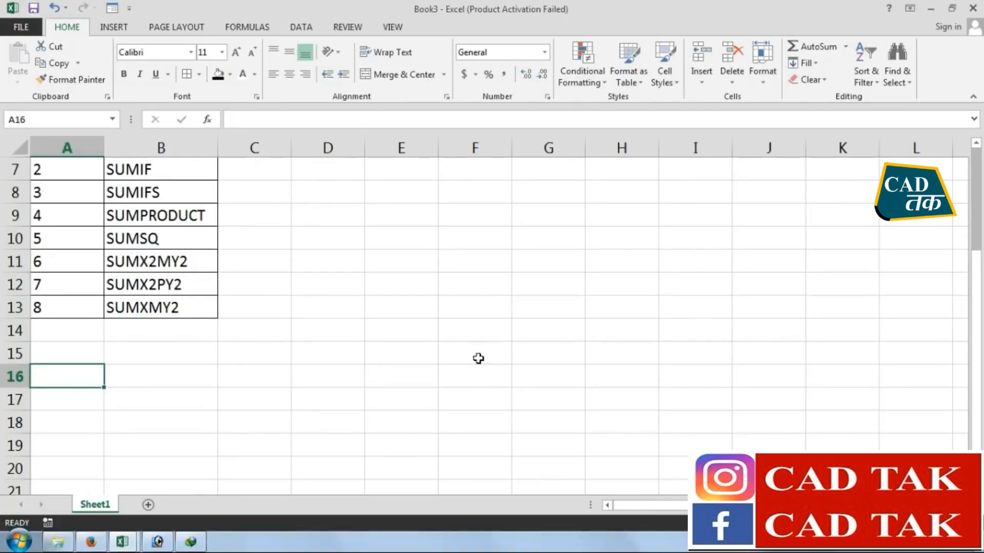
{"action": "type", "text": "S.NO."}
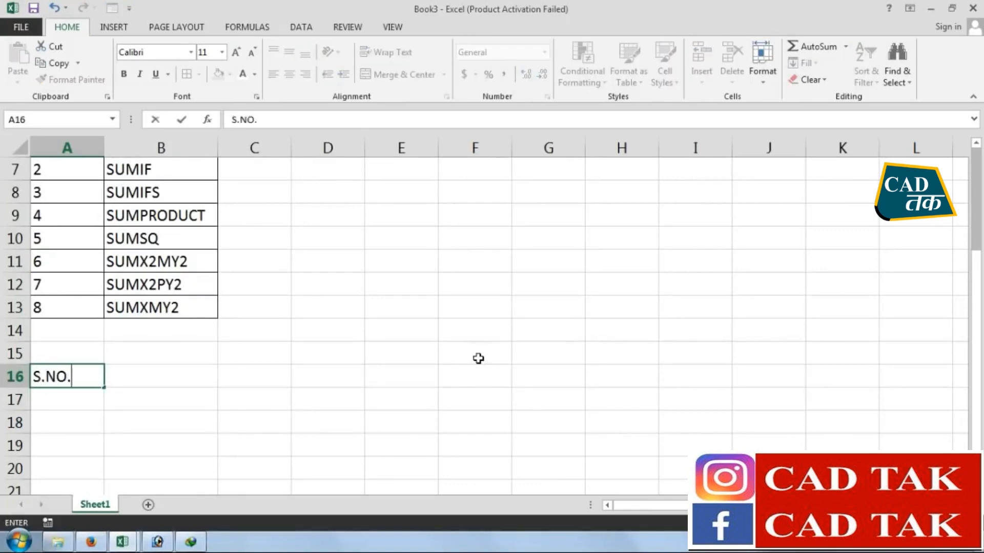
{"action": "key", "text": "Tab"}
{"action": "type", "text": "COMPANY"}
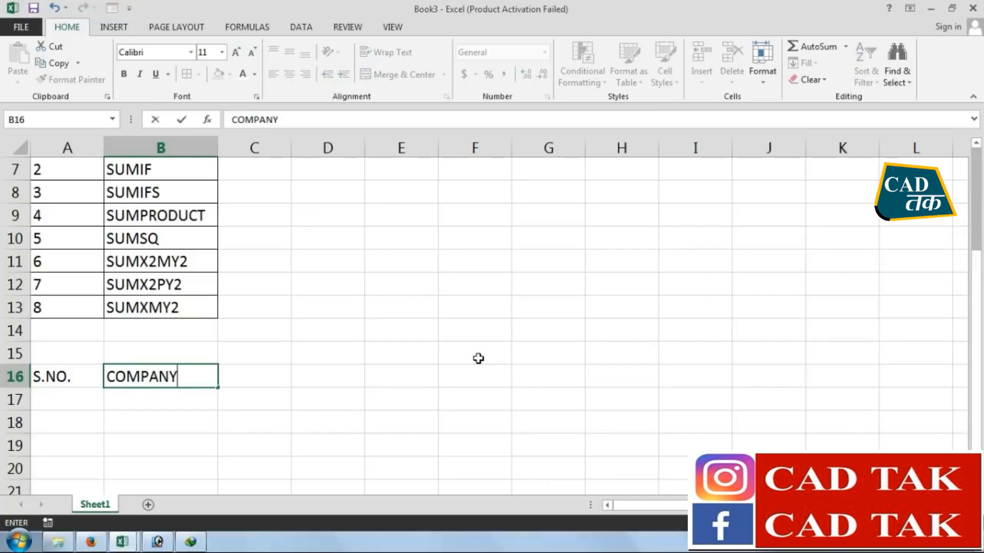
{"action": "key", "text": "Tab"}
{"action": "type", "text": "PRODUCTS"}
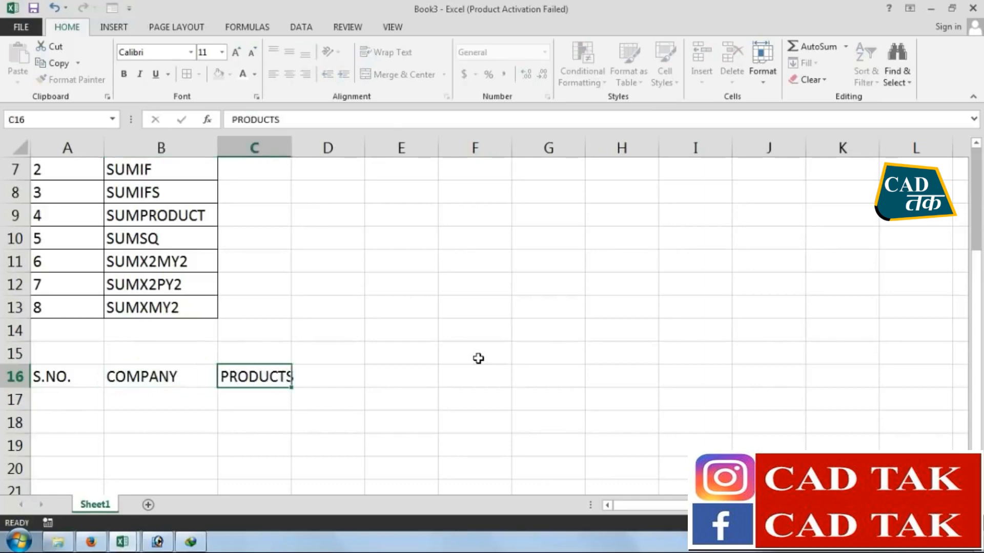
{"action": "key", "text": "Tab"}
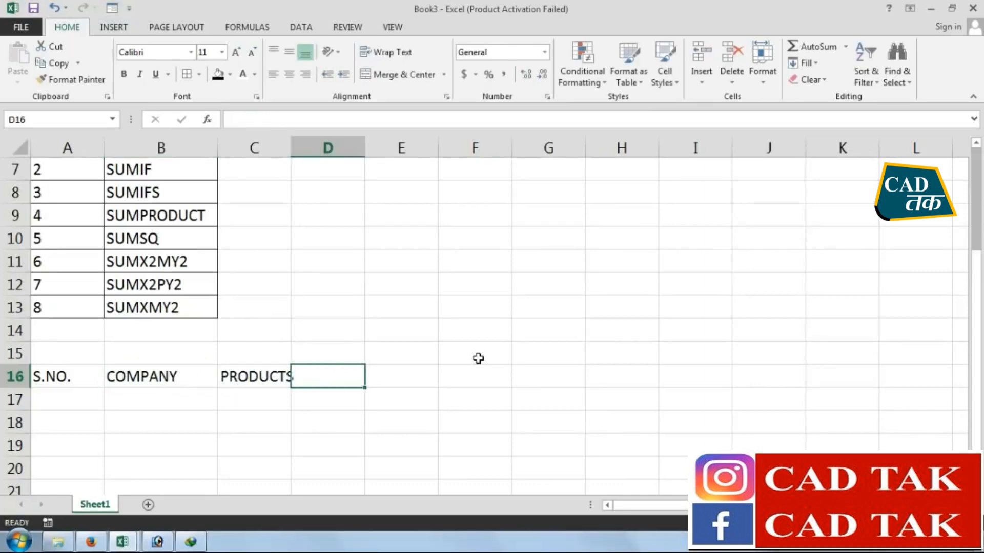
Enter the header SALE PCS. in D16, repeat it in E16 and F16, and add TOTAL in G16
{"action": "type", "text": "SALE PCS."}
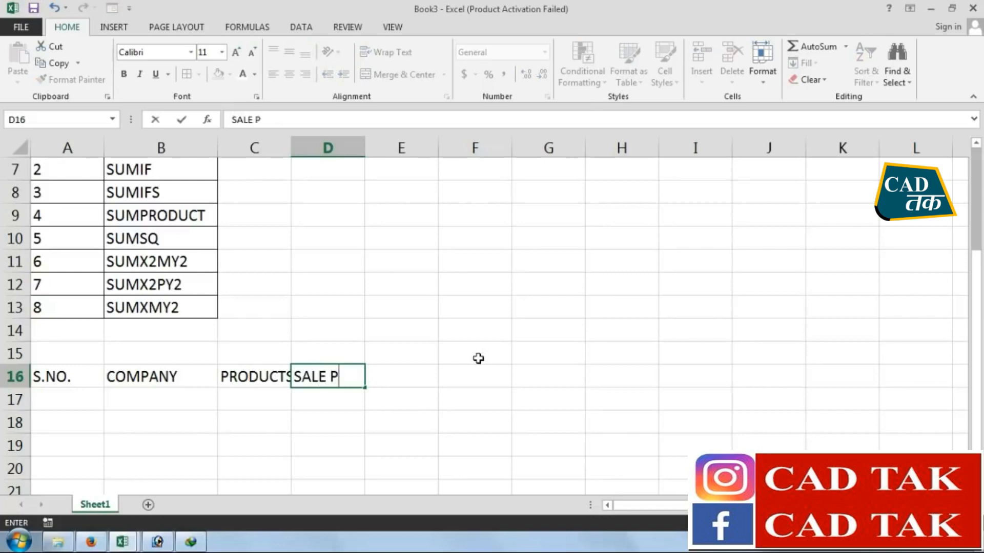
{"action": "key", "text": "Tab"}
{"action": "key", "text": "ctrl+r"}
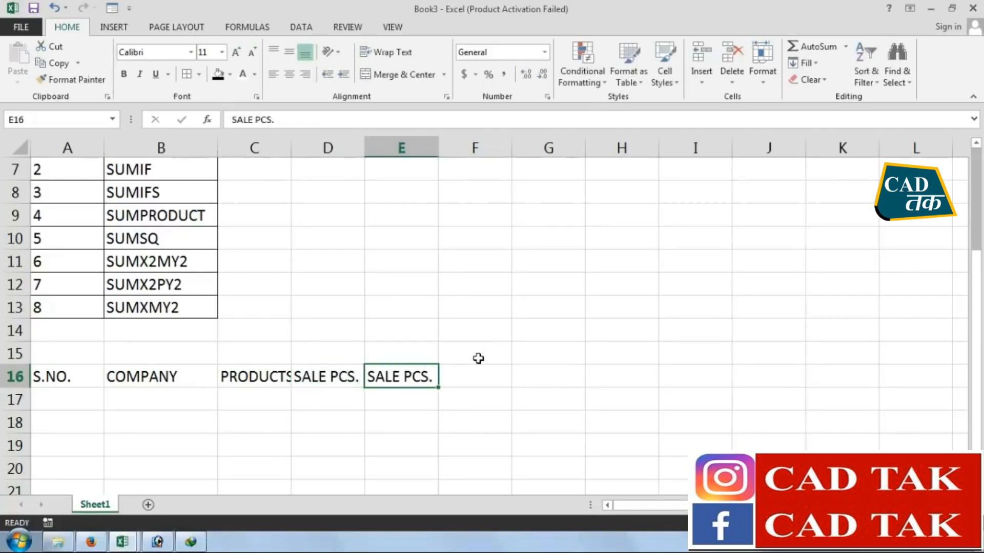
{"action": "key", "text": "Tab"}
{"action": "key", "text": "ctrl+r"}
{"action": "key", "text": "Tab"}
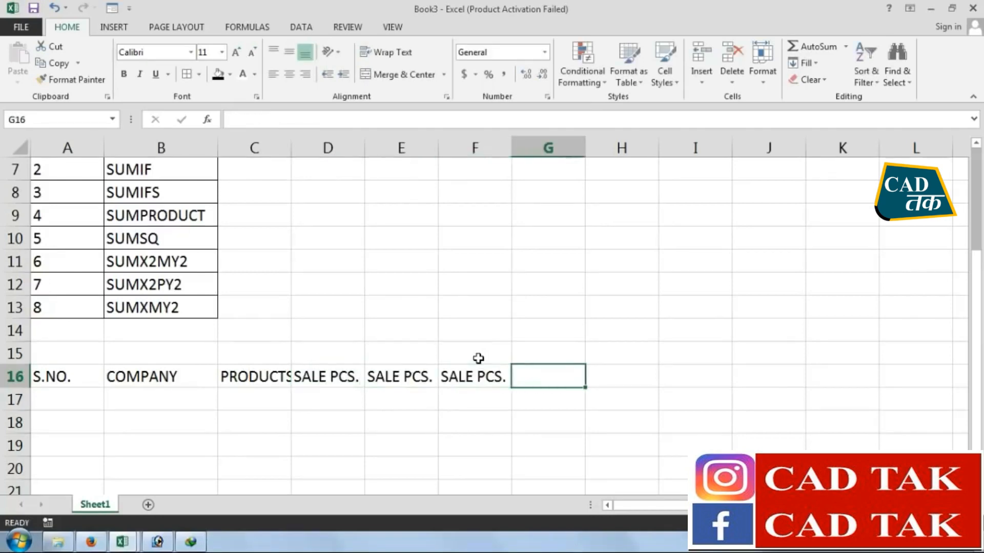
{"action": "type", "text": "TOTAL"}
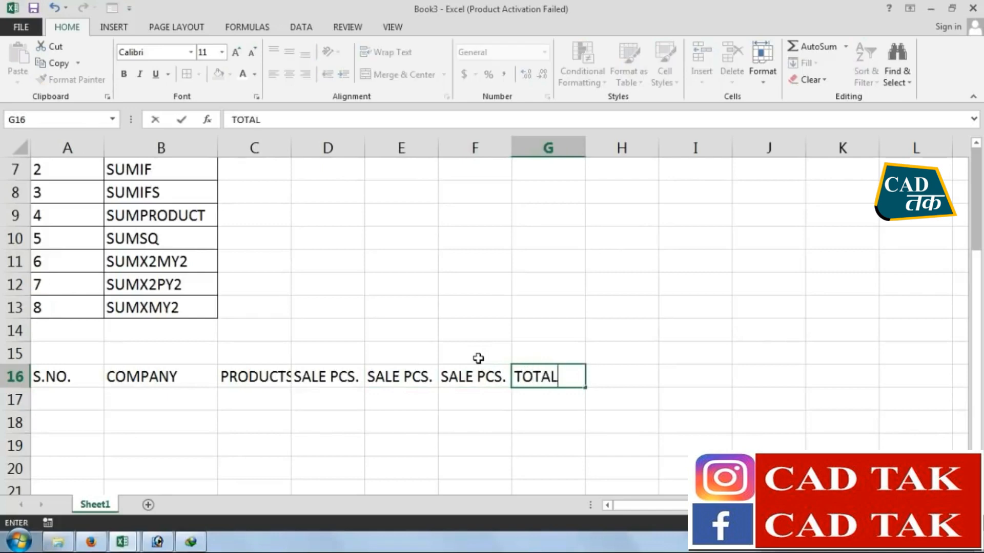
{"action": "key", "text": "Return"}
Move the header row A16:G16 down to row 18
{"action": "scroll", "coordinate": [457, 358], "scroll_direction": "down", "scroll_amount": 2}
{"action": "scroll", "coordinate": [322, 248], "scroll_direction": "down", "scroll_amount": 1}
{"action": "scroll", "coordinate": [222, 238], "scroll_direction": "up", "scroll_amount": 1}
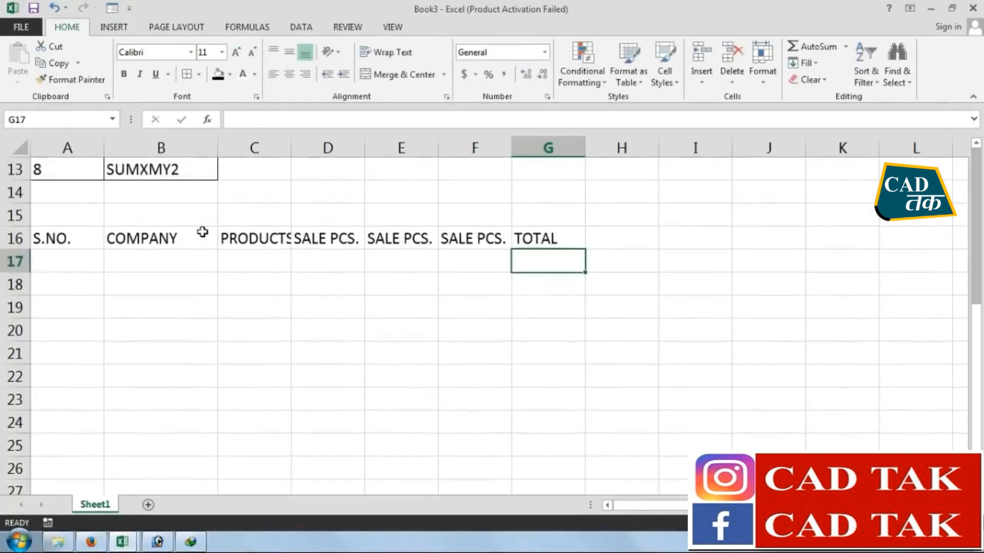
{"action": "left_click_drag", "start_coordinate": [59, 237], "coordinate": [529, 241]}
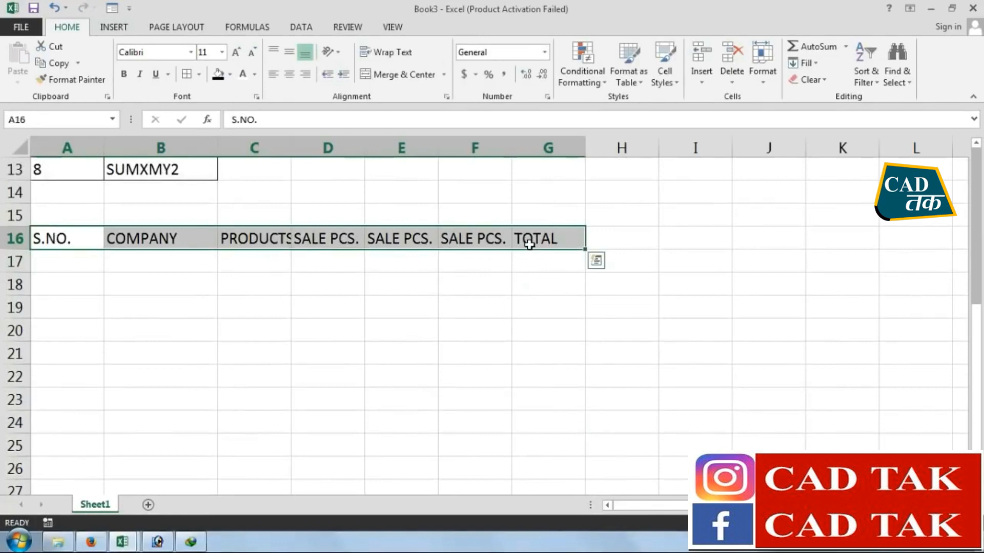
{"action": "key", "text": "ctrl+c"}
{"action": "left_click", "coordinate": [93, 262]}
{"action": "key", "text": "ctrl+v"}
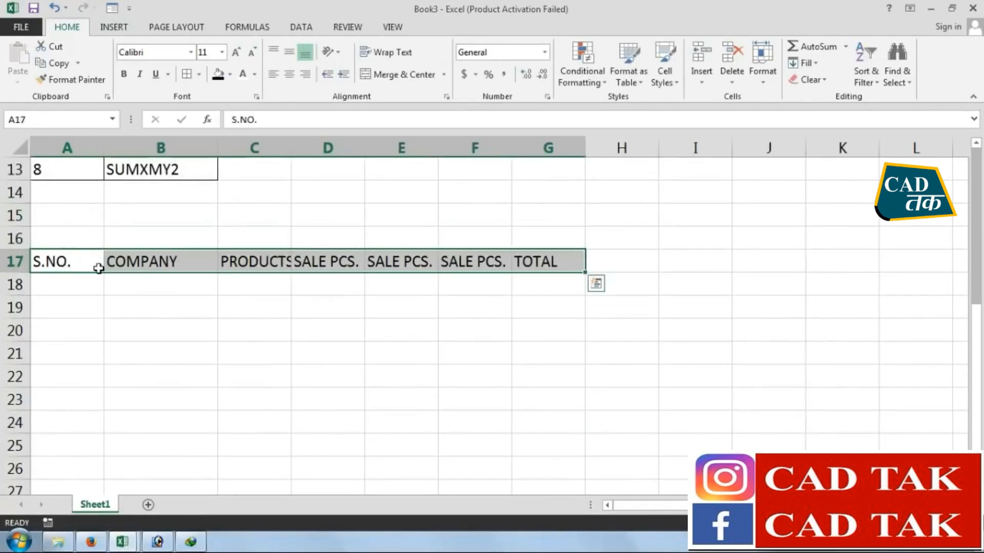
{"action": "key", "text": "ctrl+x"}
{"action": "left_click", "coordinate": [61, 282]}
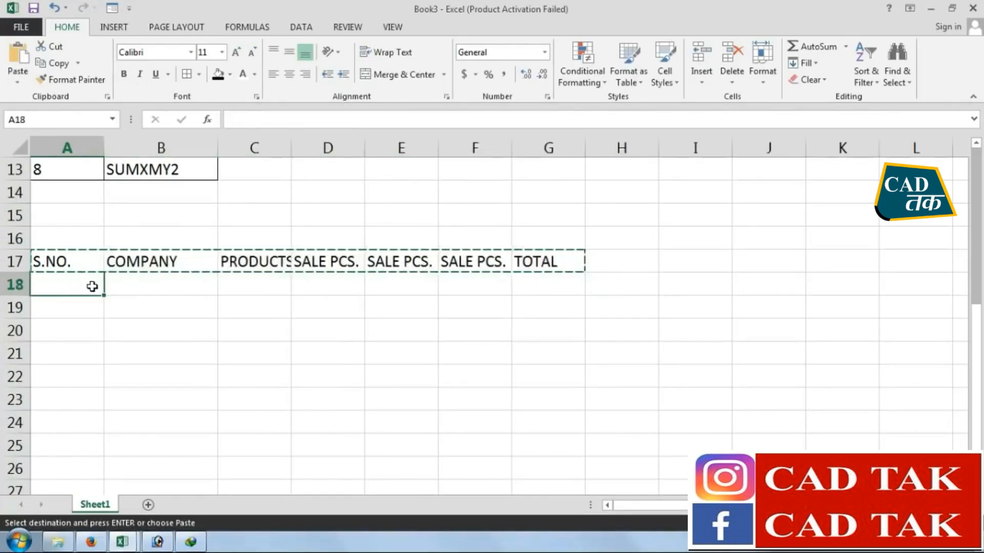
{"action": "key", "text": "ctrl+v"}
Merge and center cells A16:M16 and enter the title SUM FORMULA
{"action": "left_click_drag", "start_coordinate": [60, 237], "coordinate": [873, 231]}
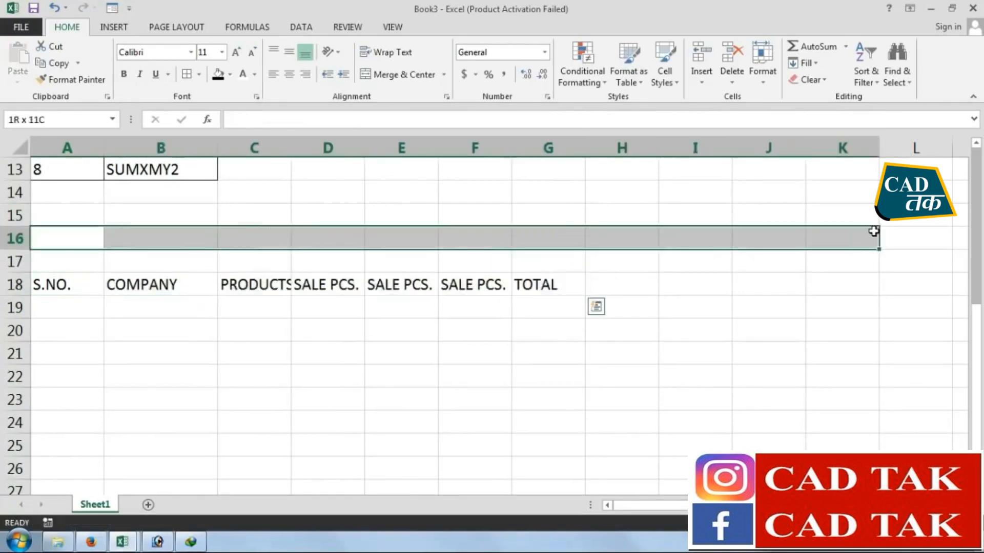
{"action": "left_click_drag", "start_coordinate": [873, 231], "coordinate": [808, 226]}
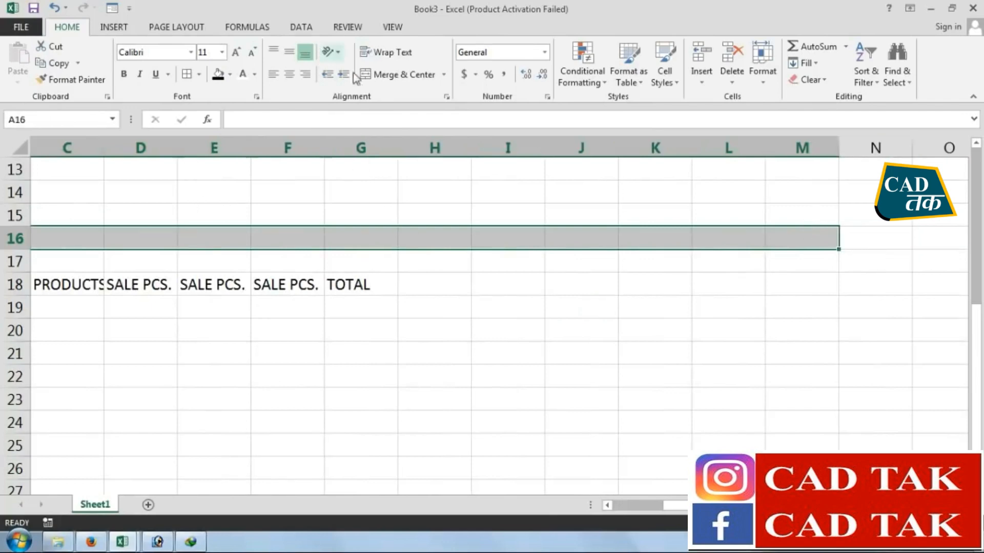
{"action": "left_click", "coordinate": [394, 74]}
{"action": "type", "text": "S"}
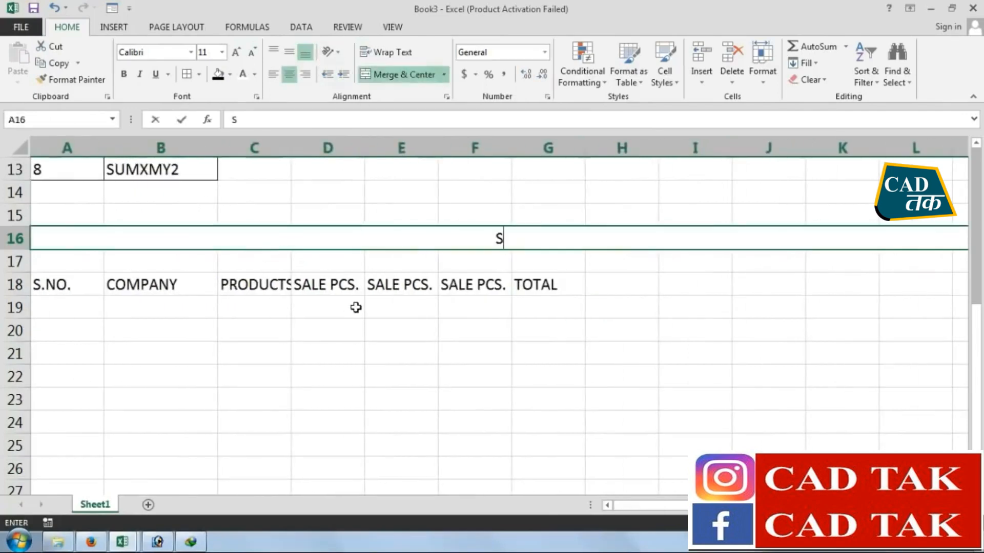
{"action": "type", "text": "UM FORMULA"}
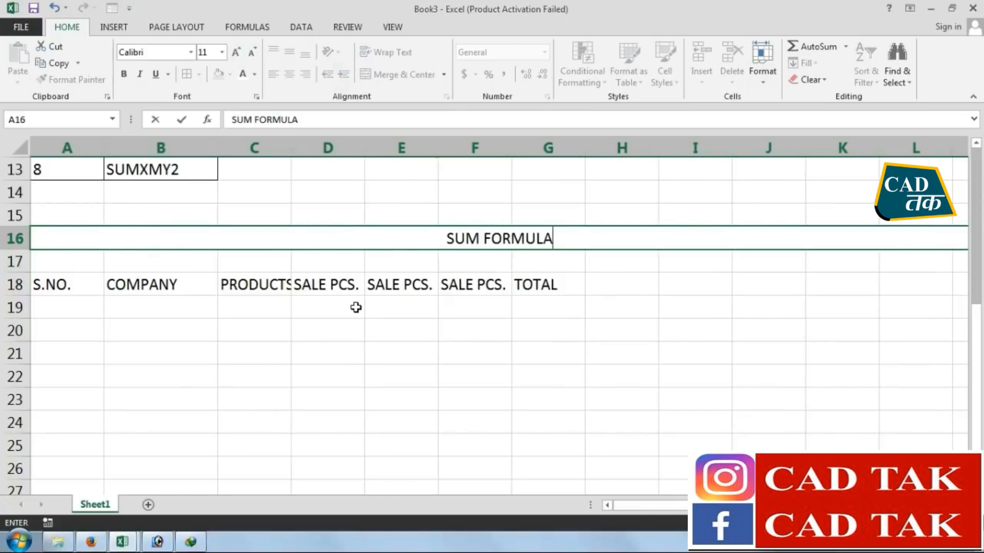
{"action": "left_click", "coordinate": [466, 330]}
Give the SUM FORMULA title row a red fill with bold white text
{"action": "left_click", "coordinate": [509, 235]}
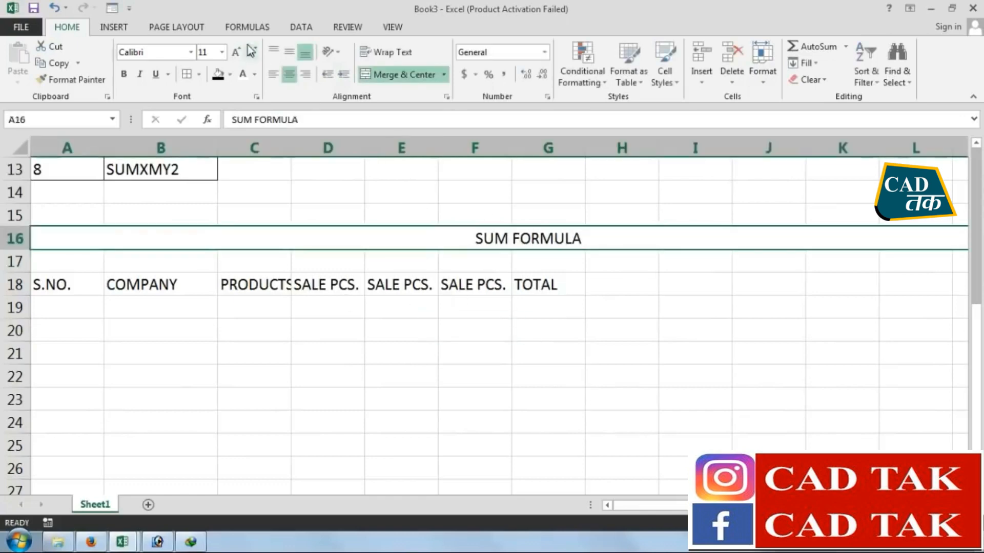
{"action": "left_click", "coordinate": [230, 74]}
{"action": "left_click", "coordinate": [219, 188]}
{"action": "left_click", "coordinate": [244, 73]}
{"action": "left_click", "coordinate": [124, 74]}
{"action": "left_click", "coordinate": [475, 353]}
{"action": "left_click", "coordinate": [497, 240]}
Enter the serial numbers 1 to 5 in cells A19:A23
{"action": "left_click", "coordinate": [98, 300]}
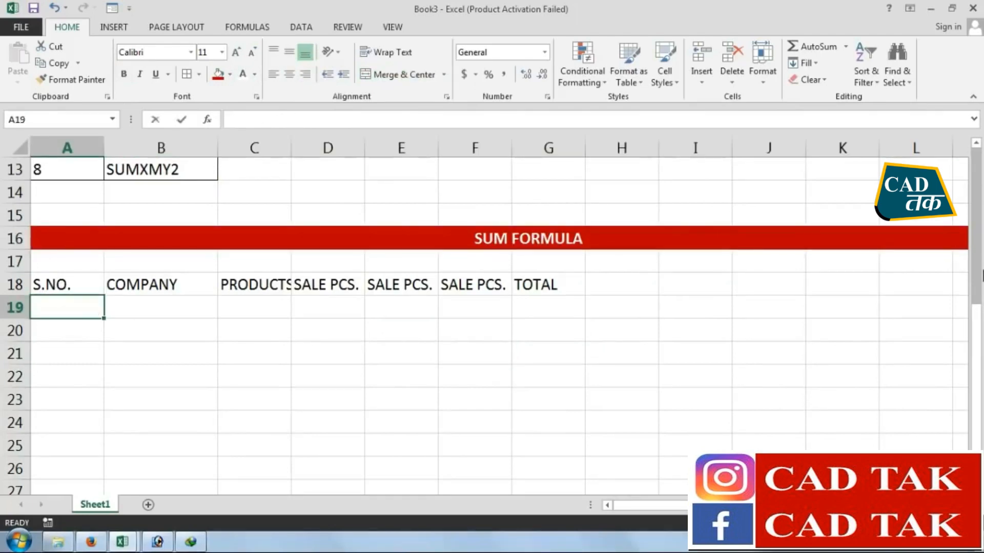
{"action": "type", "text": "1 2 3"}
{"action": "key", "text": "Return"}
{"action": "type", "text": "4"}
{"action": "key", "text": "Return"}
{"action": "type", "text": "5"}
{"action": "key", "text": "Return"}
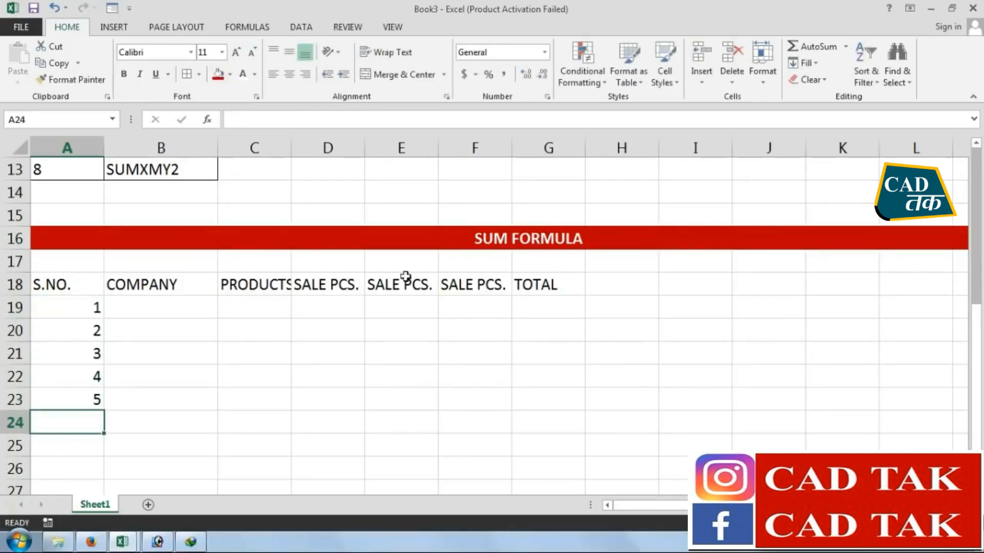
Enter the companies BPL, NOKIA, LG, BPL and LG in cells B19:B23
{"action": "left_click", "coordinate": [201, 310]}
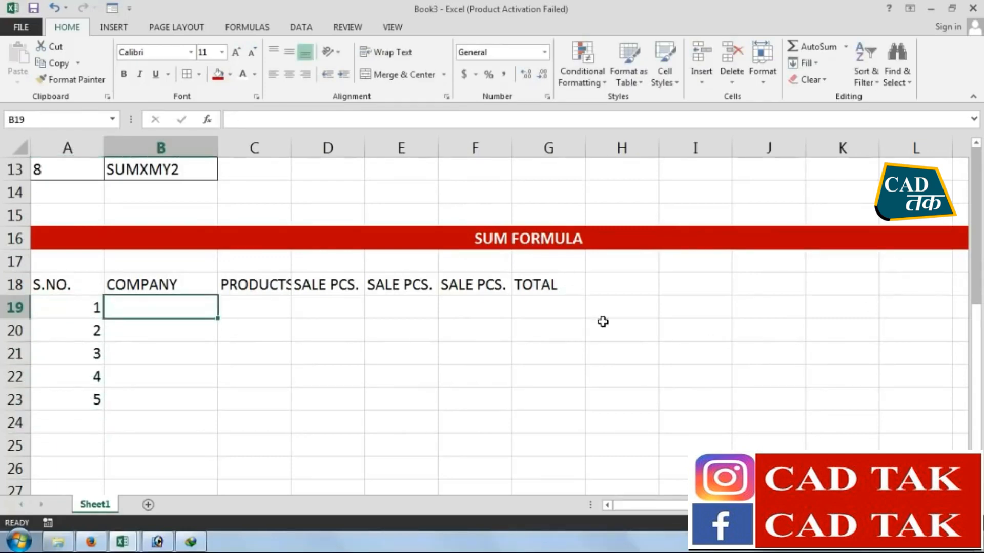
{"action": "type", "text": "BPL"}
{"action": "key", "text": "Return"}
{"action": "type", "text": "NOKIA"}
{"action": "key", "text": "Return"}
{"action": "type", "text": "LG"}
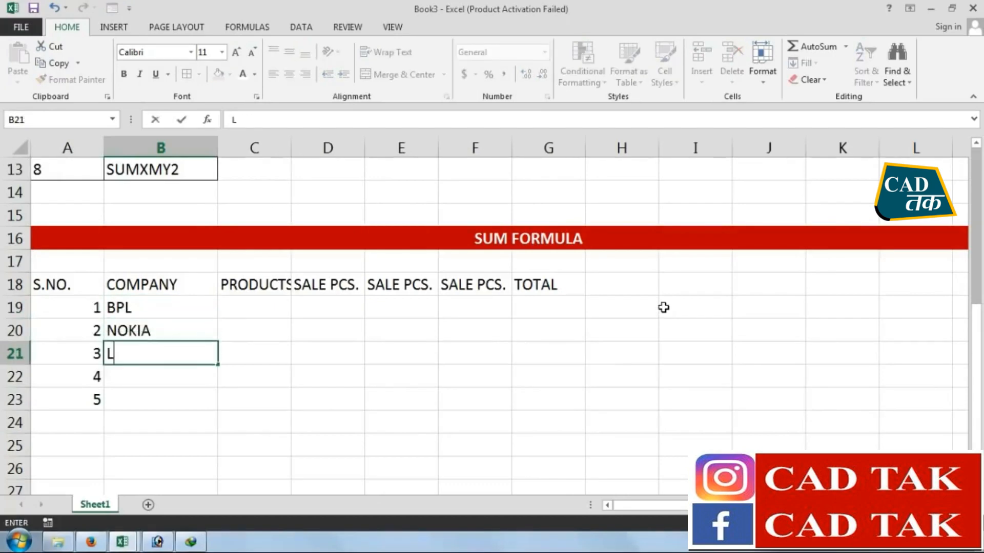
{"action": "key", "text": "Return"}
{"action": "type", "text": "BPL"}
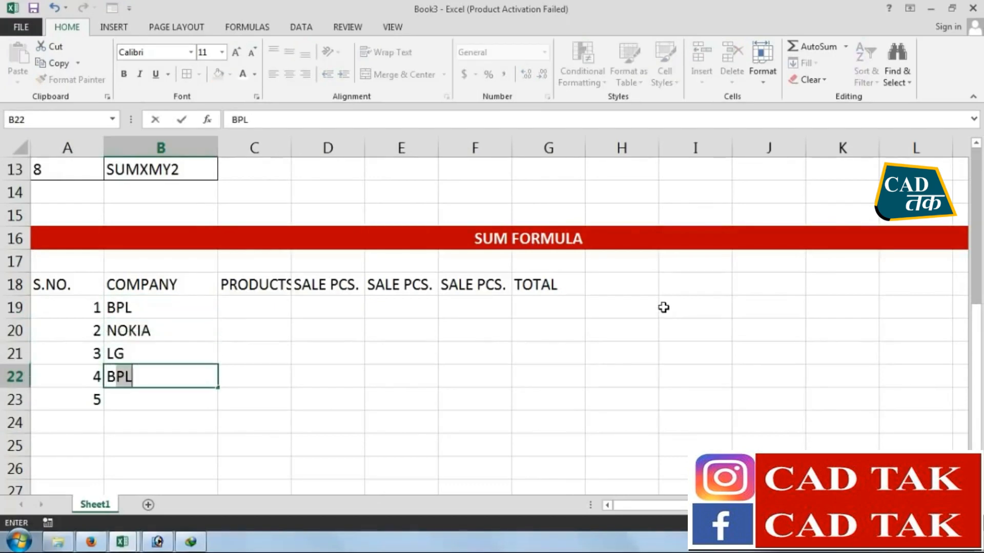
{"action": "key", "text": "Return"}
{"action": "type", "text": "LG"}
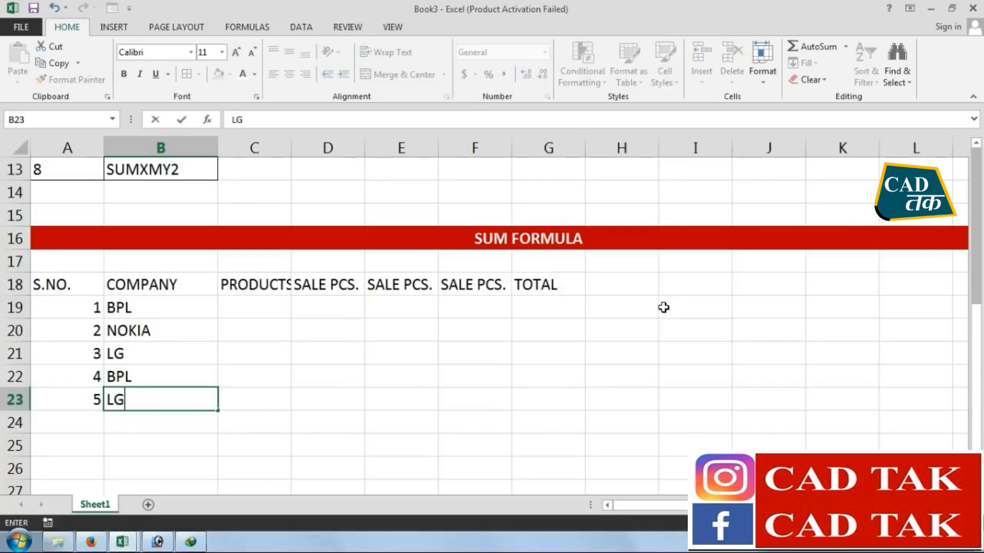
AutoFit the width of column C to the PRODUCTS header
{"action": "key", "text": "Right"}
{"action": "key", "text": "Up"}
{"action": "key", "text": "Up"}
{"action": "key", "text": "Up"}
{"action": "key", "text": "Up"}
{"action": "key", "text": "Up"}
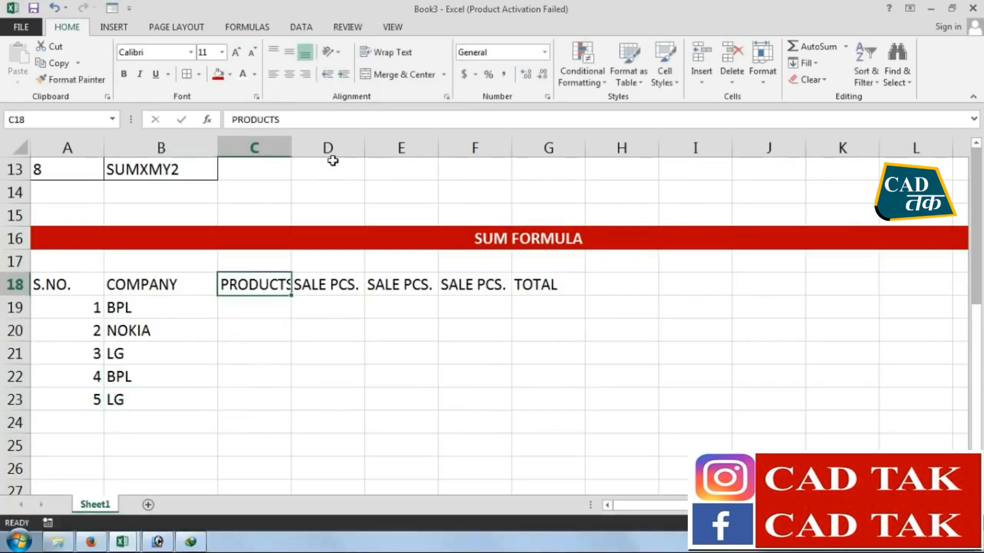
{"action": "double_click", "coordinate": [291, 148]}
Enter the products TV, MOBILE, TV, TV and DVD in cells C19:C23
{"action": "left_click", "coordinate": [261, 303]}
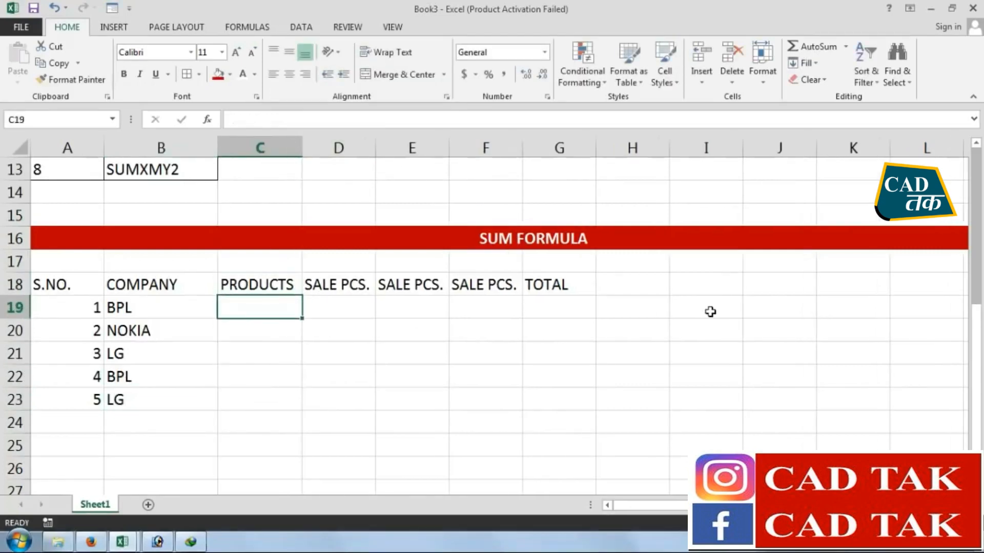
{"action": "type", "text": "TV"}
{"action": "key", "text": "Return"}
{"action": "type", "text": "MOBILE"}
{"action": "key", "text": "Return"}
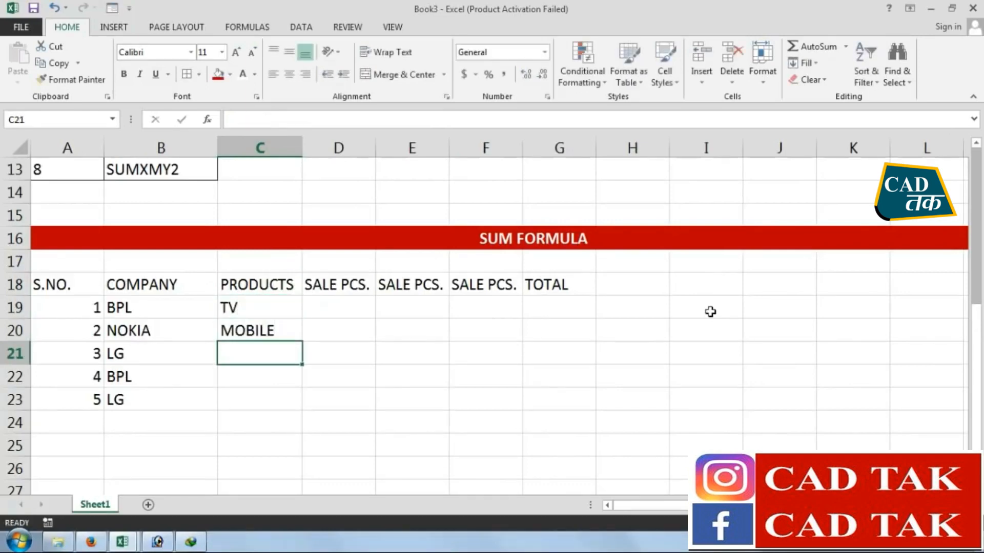
{"action": "type", "text": "TV"}
{"action": "key", "text": "Return"}
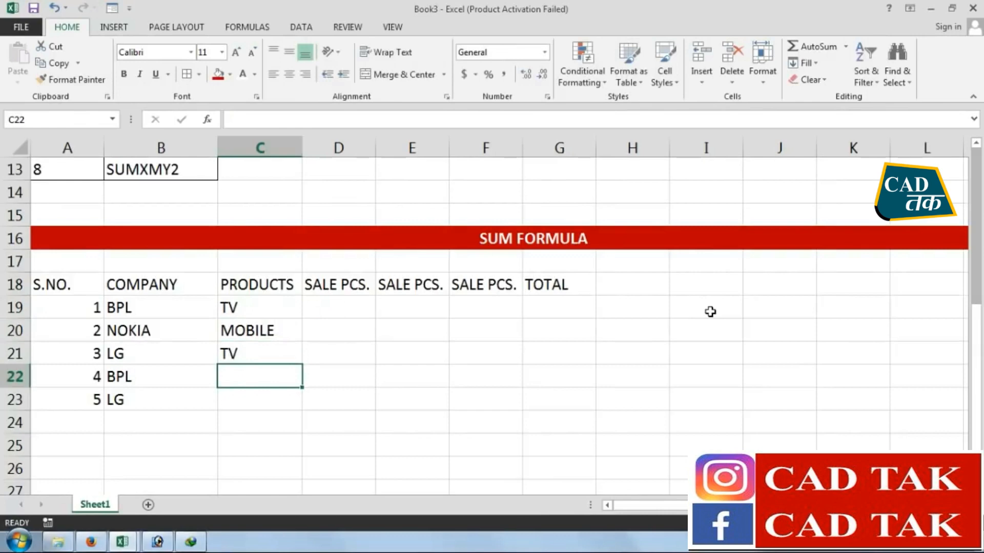
{"action": "type", "text": "TV"}
{"action": "key", "text": "Return"}
{"action": "type", "text": "DVD"}
{"action": "key", "text": "Return"}
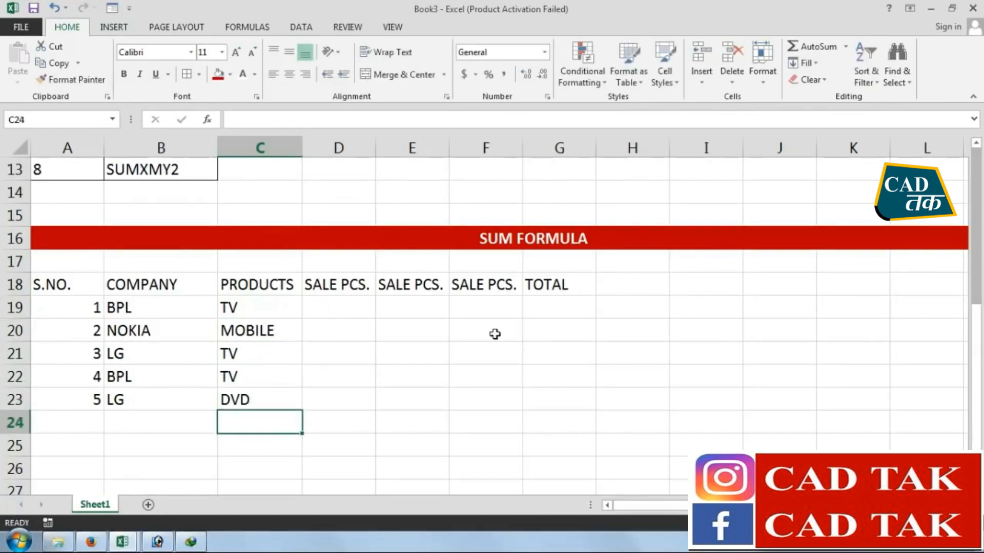
Enter the sale pieces 45, 55, 22, 35 and 62 in cells D19:D23
{"action": "left_click", "coordinate": [366, 311]}
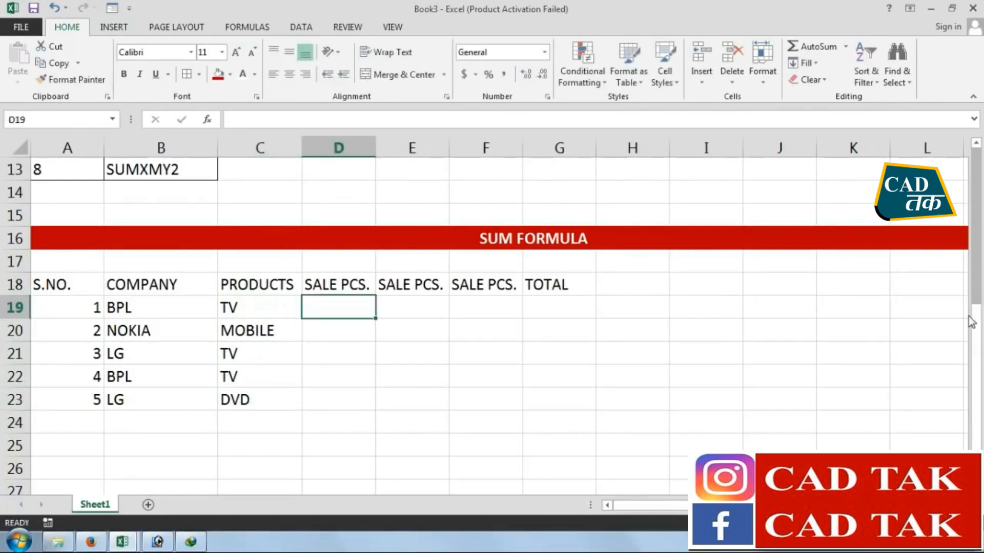
{"action": "type", "text": "45"}
{"action": "key", "text": "Return"}
{"action": "type", "text": "55"}
{"action": "key", "text": "Return"}
{"action": "key", "text": "Return"}
{"action": "type", "text": "35"}
{"action": "key", "text": "Return"}
{"action": "type", "text": "62"}
{"action": "key", "text": "Return"}
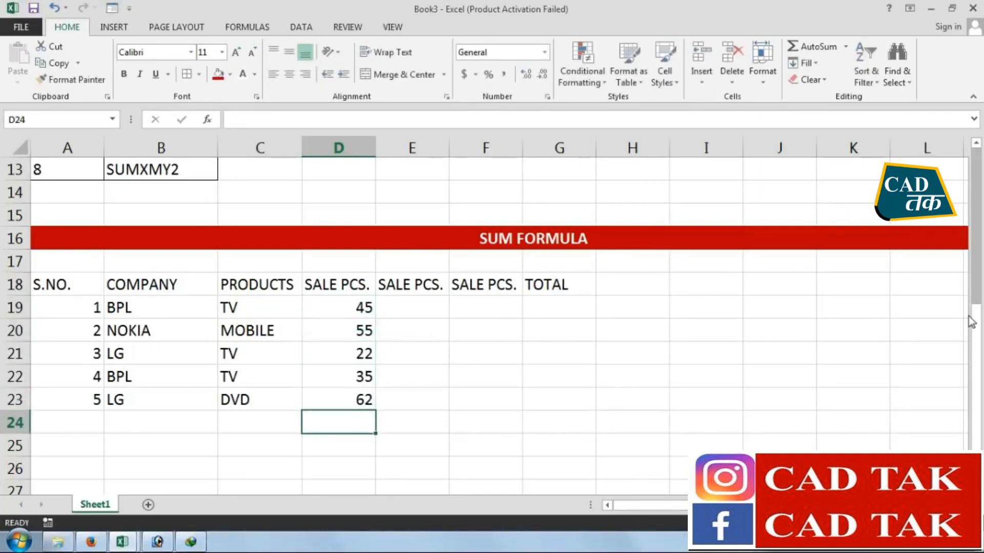
Enter the sale pieces 55, 62, 41, 52 and 44 in cells E19:E23
{"action": "left_click", "coordinate": [413, 311]}
{"action": "type", "text": "45"}
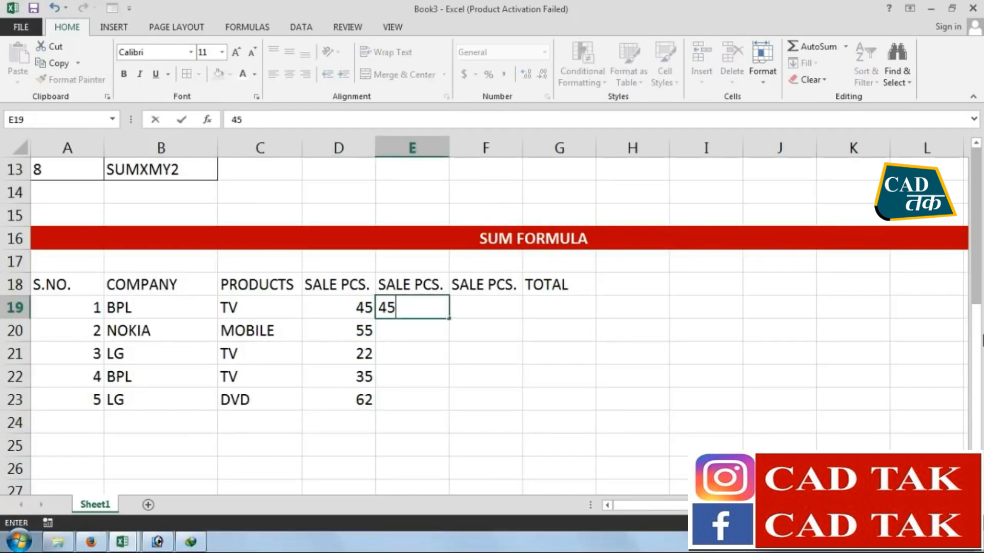
{"action": "key", "text": "Return"}
{"action": "key", "text": "Up"}
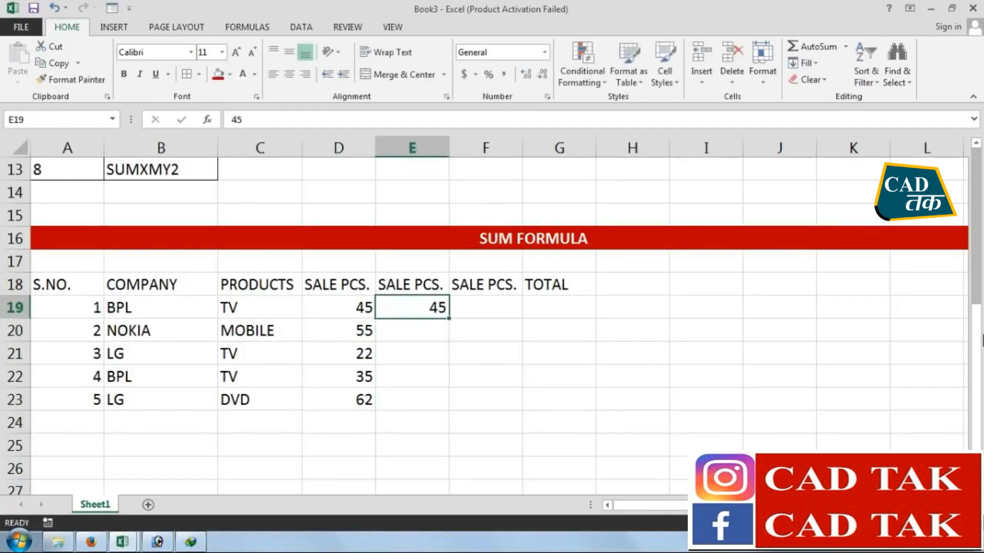
{"action": "type", "text": "55"}
{"action": "key", "text": "Return"}
{"action": "type", "text": "62"}
{"action": "key", "text": "Return"}
{"action": "type", "text": "41"}
{"action": "key", "text": "Return"}
{"action": "type", "text": "525"}
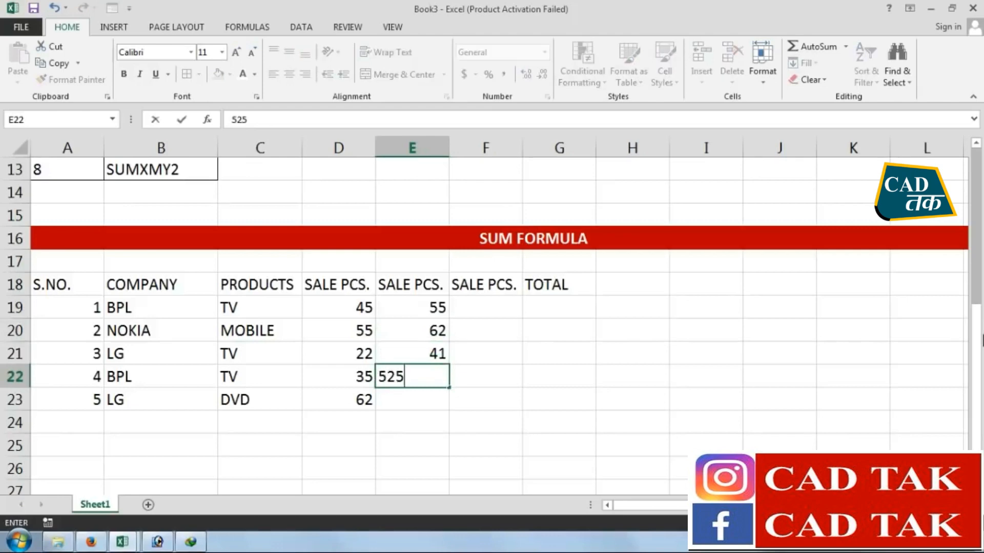
{"action": "key", "text": "Return"}
{"action": "type", "text": "44"}
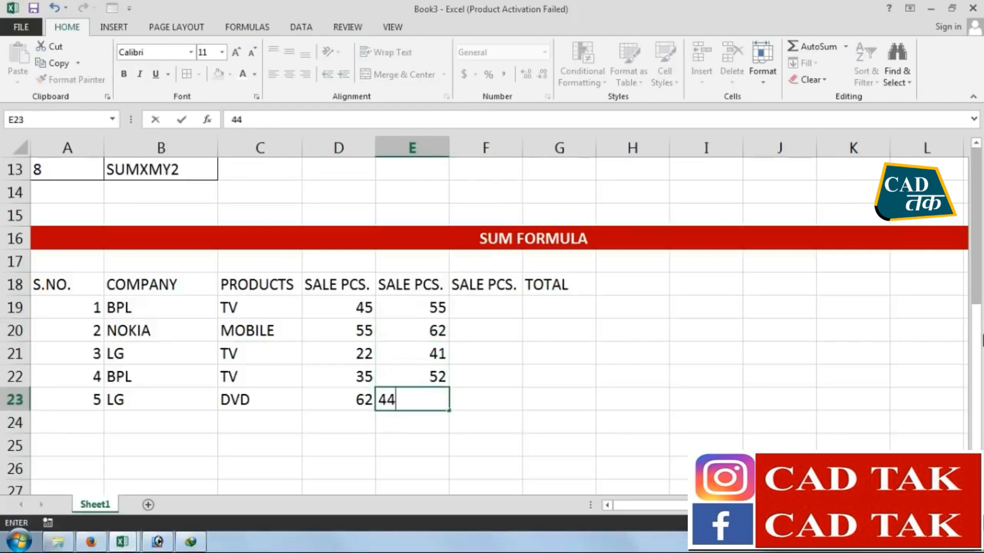
{"action": "key", "text": "Return"}
Enter the sale pieces 35, 62, 52, 41 and 46 in cells F19:F23
{"action": "left_click", "coordinate": [496, 315]}
{"action": "type", "text": "35"}
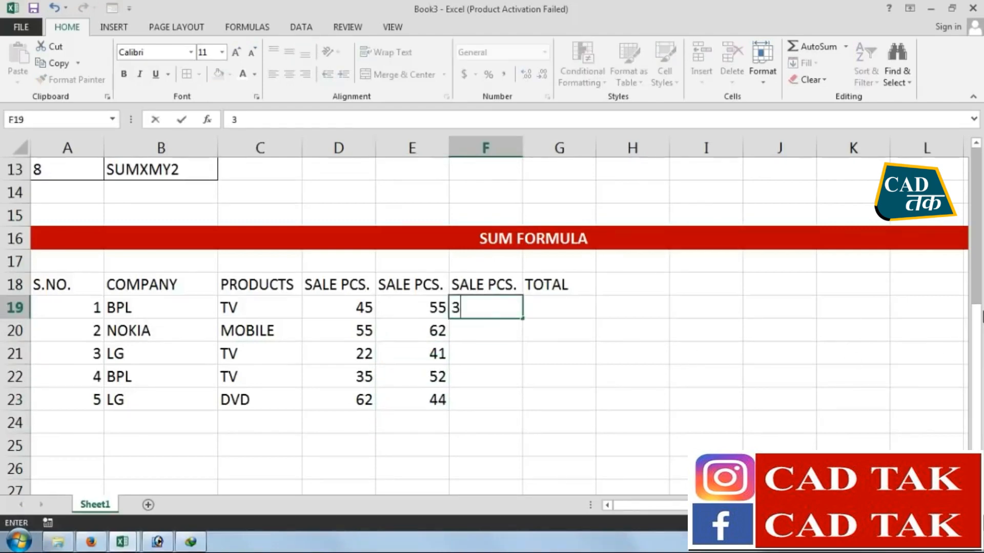
{"action": "key", "text": "Return"}
{"action": "type", "text": "62"}
{"action": "key", "text": "Return"}
{"action": "type", "text": "52"}
{"action": "key", "text": "Return"}
{"action": "type", "text": "41"}
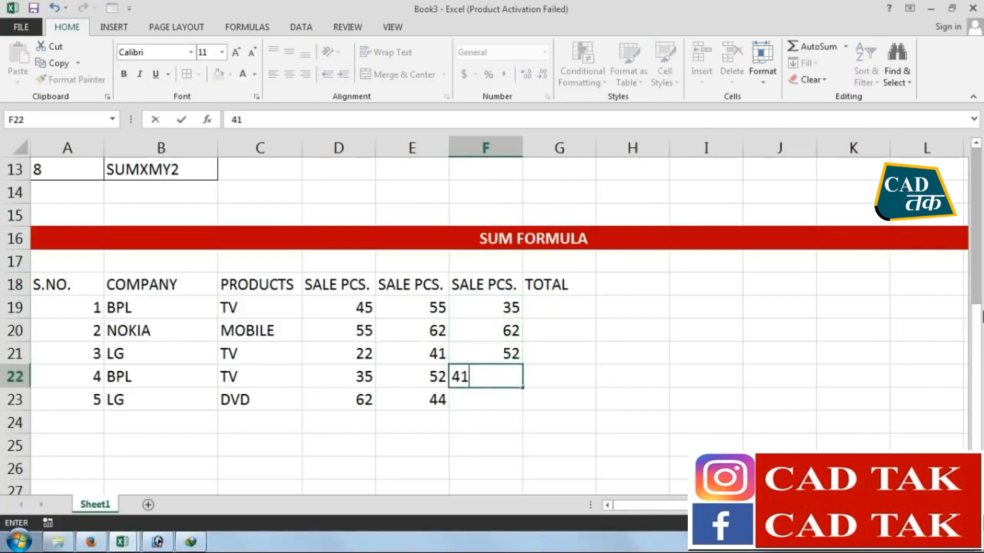
{"action": "key", "text": "Return"}
{"action": "type", "text": "4"}
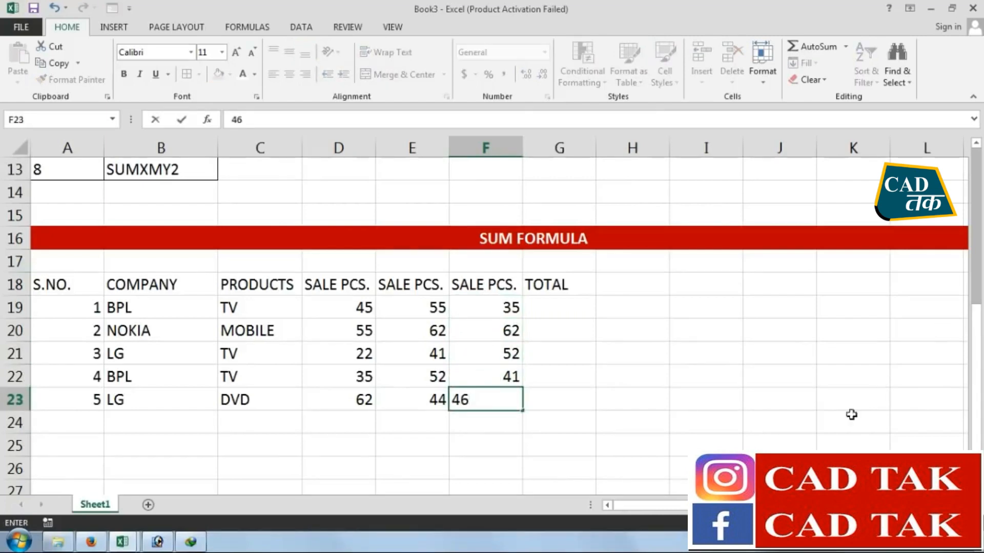
{"action": "type", "text": "6"}
{"action": "left_click", "coordinate": [714, 352]}
Review the company, product and three sale figures in row 19 that feed its TOTAL cell
{"action": "left_click_drag", "start_coordinate": [107, 308], "coordinate": [257, 307]}
{"action": "mouse_move", "coordinate": [348, 310]}
{"action": "left_mouse_down"}
{"action": "mouse_move", "coordinate": [391, 305]}
{"action": "mouse_move", "coordinate": [347, 306]}
{"action": "left_mouse_up"}
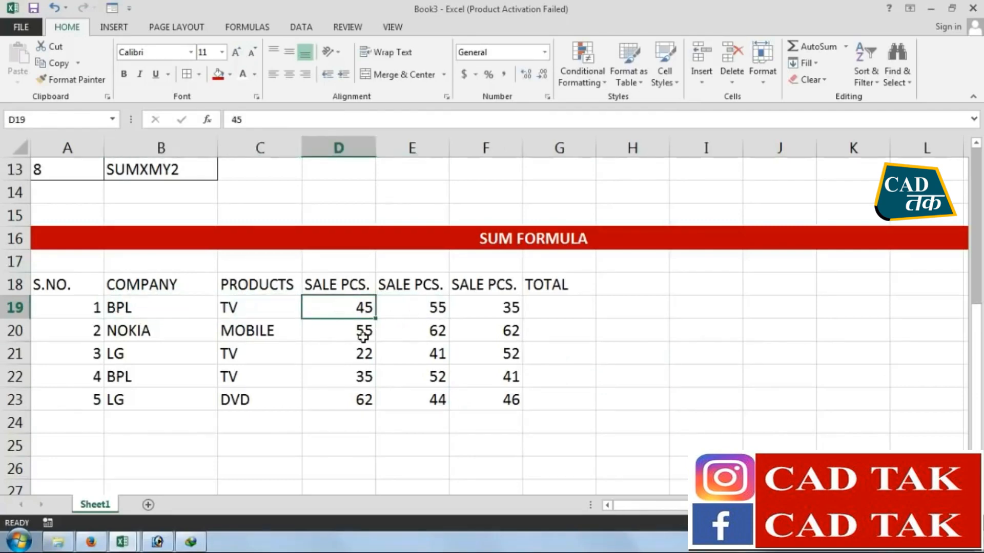
{"action": "left_click", "coordinate": [423, 309]}
{"action": "left_click", "coordinate": [505, 301]}
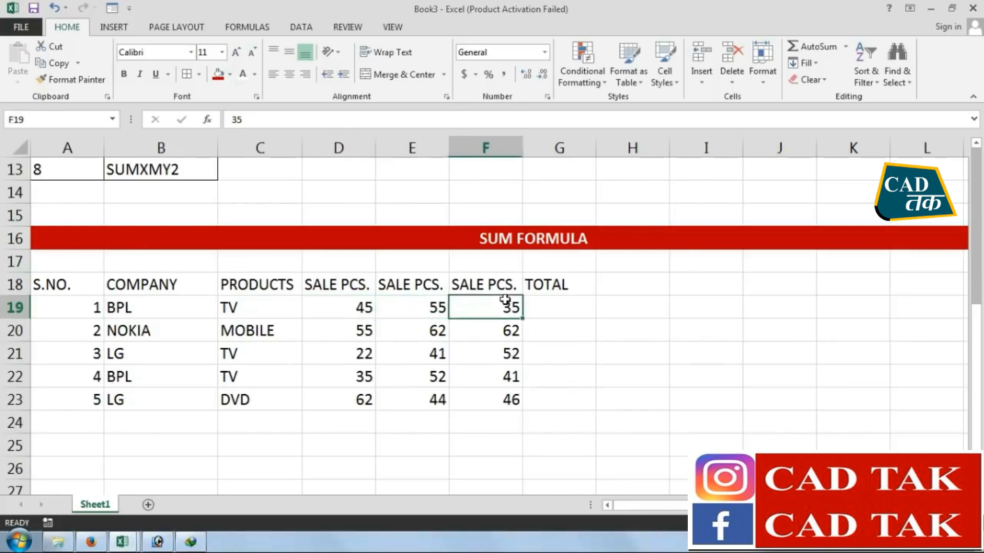
{"action": "left_click_drag", "start_coordinate": [329, 309], "coordinate": [518, 309]}
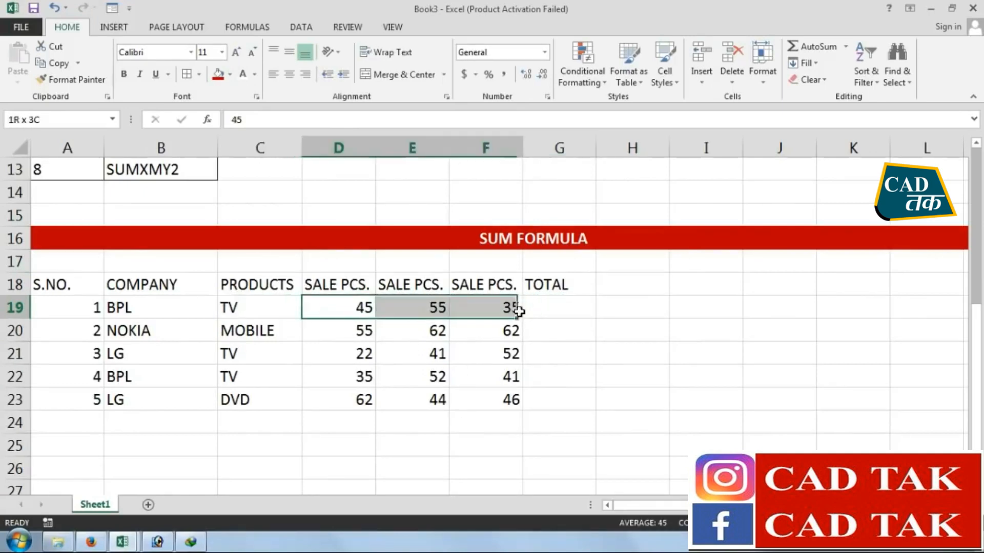
{"action": "left_click", "coordinate": [560, 303]}
Format the table header A18:G18 with a black fill and bold white text
{"action": "left_click_drag", "start_coordinate": [562, 283], "coordinate": [31, 284]}
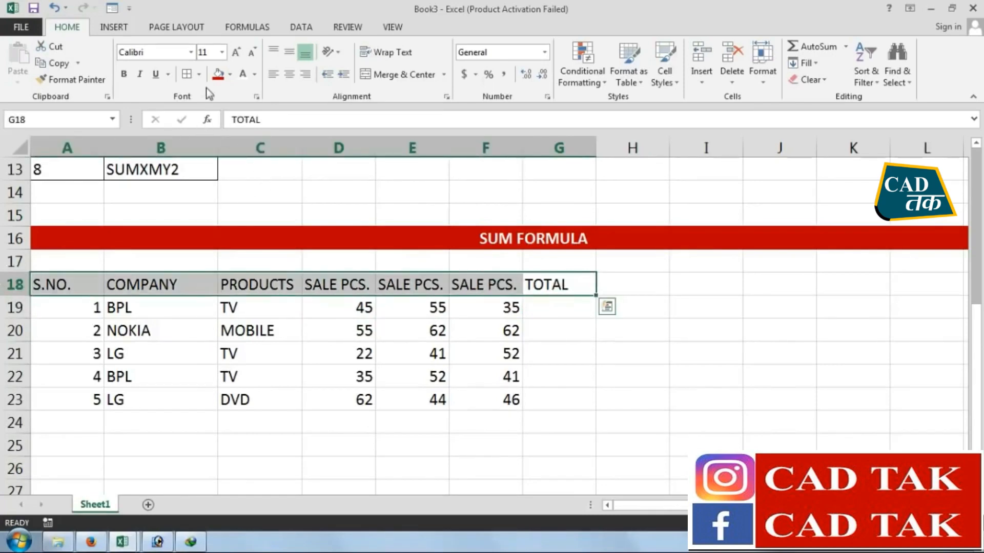
{"action": "left_click", "coordinate": [230, 75]}
{"action": "left_click", "coordinate": [229, 107]}
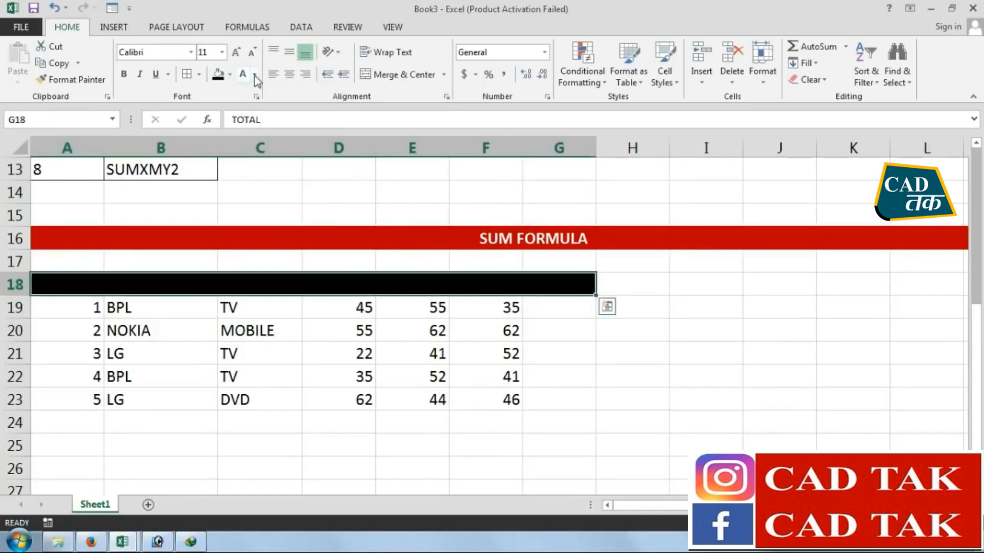
{"action": "left_click", "coordinate": [254, 74]}
{"action": "left_click", "coordinate": [241, 123]}
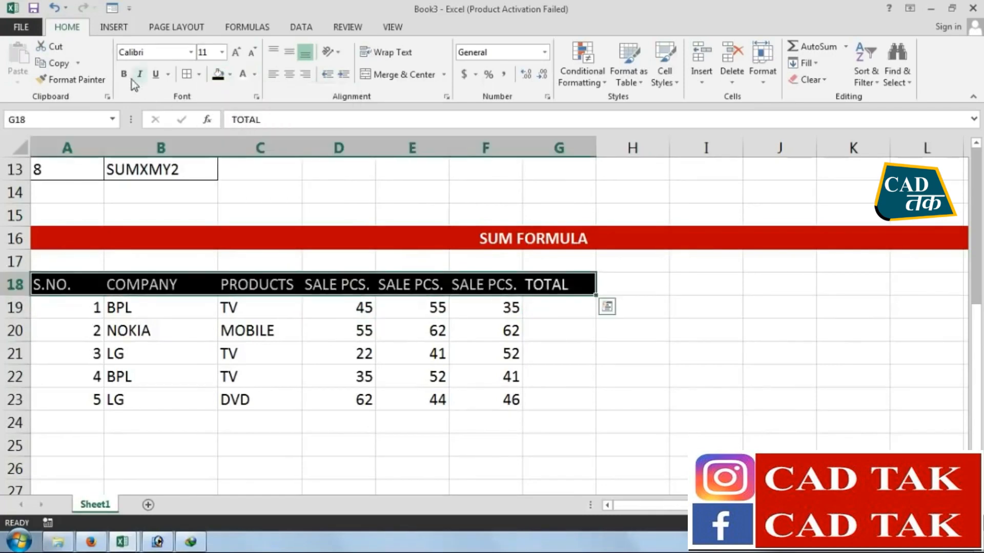
Apply all borders to the table range A18:G23
{"action": "left_click", "coordinate": [576, 374]}
{"action": "left_click_drag", "start_coordinate": [572, 407], "coordinate": [62, 283]}
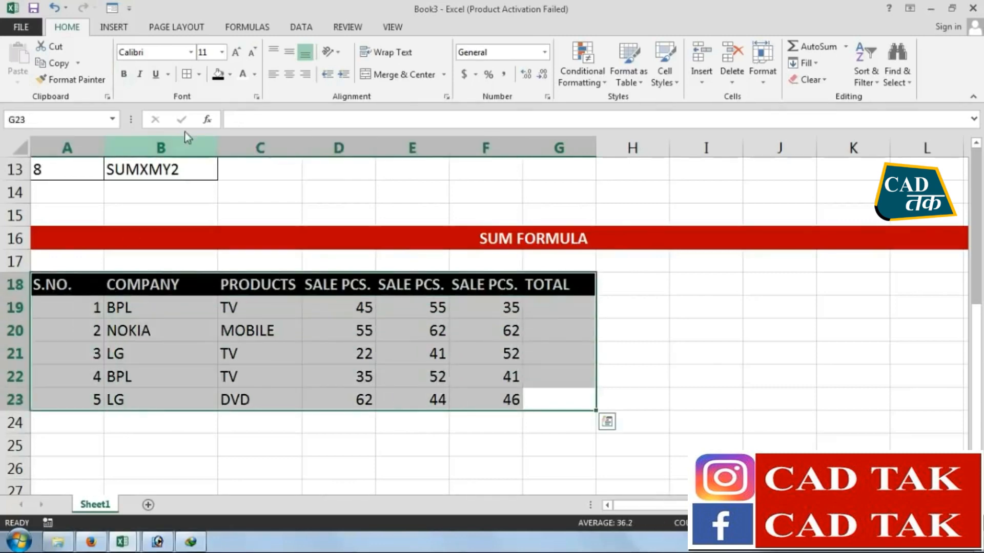
{"action": "left_click", "coordinate": [191, 75]}
{"action": "left_click", "coordinate": [576, 439]}
Total the first row's sale pieces in G19 with a SUM formula over D19:F19
{"action": "left_click", "coordinate": [558, 305]}
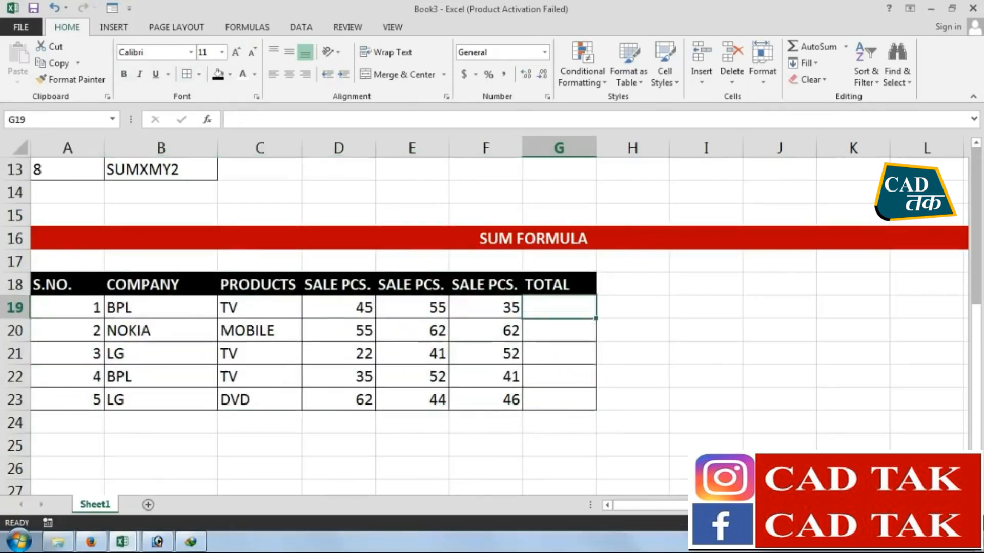
{"action": "type", "text": "="}
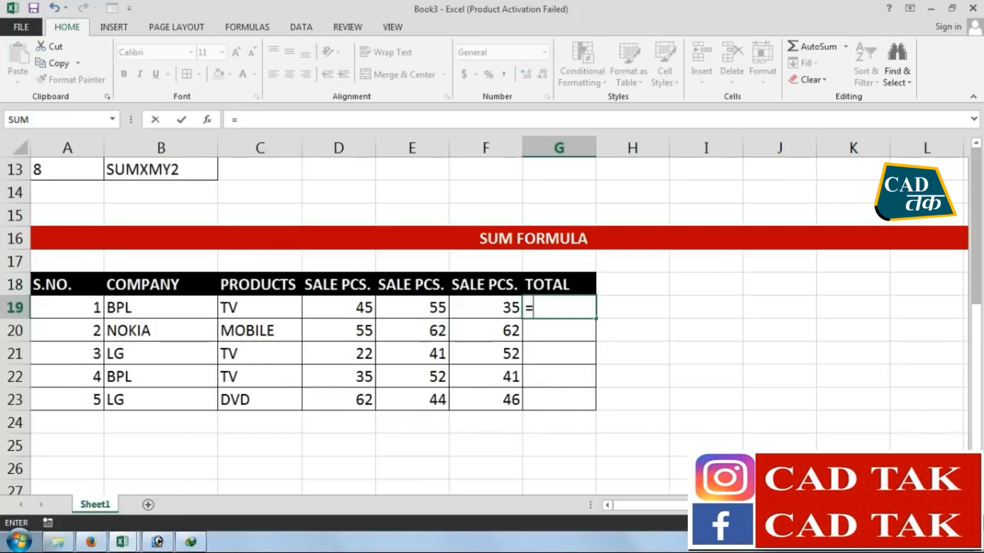
{"action": "type", "text": "SUM"}
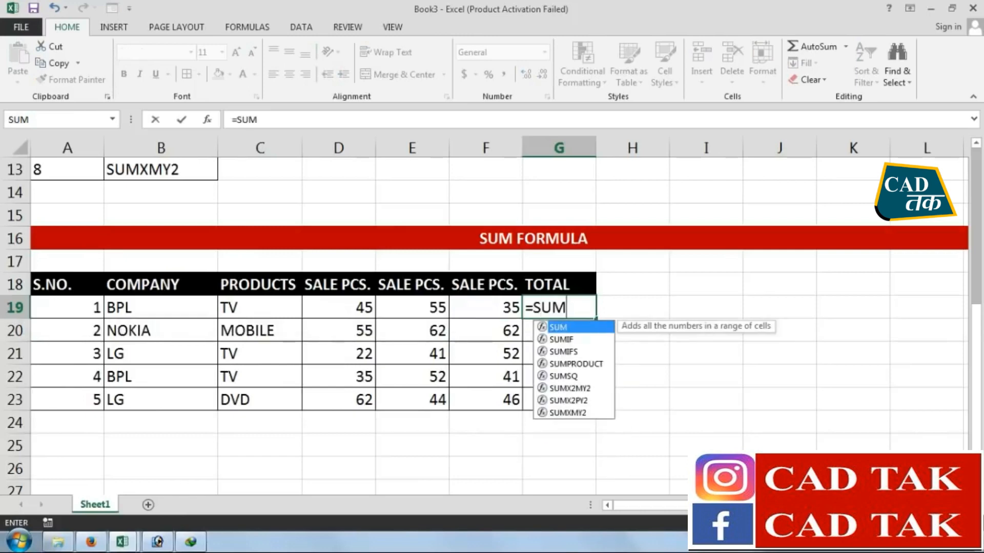
{"action": "type", "text": "("}
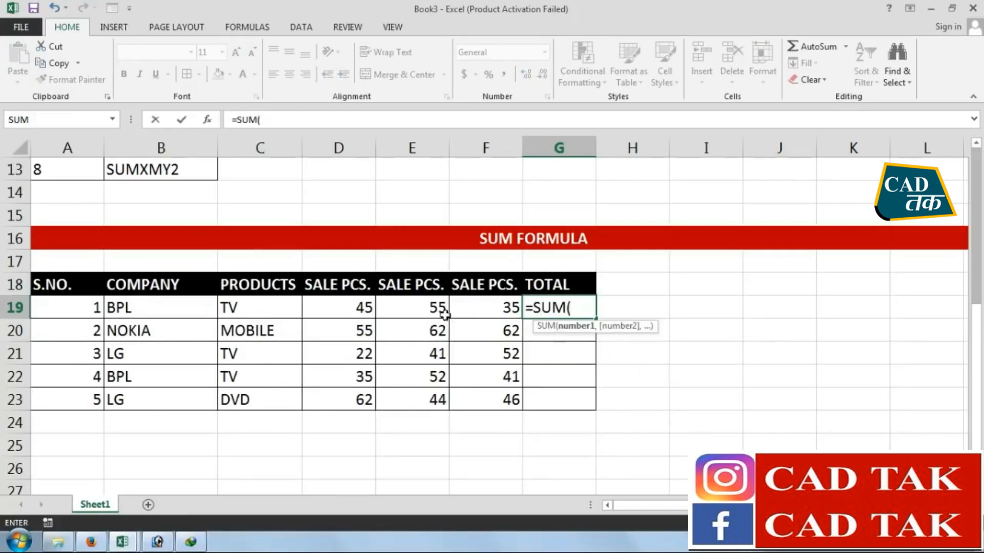
{"action": "left_click_drag", "start_coordinate": [351, 307], "coordinate": [509, 309]}
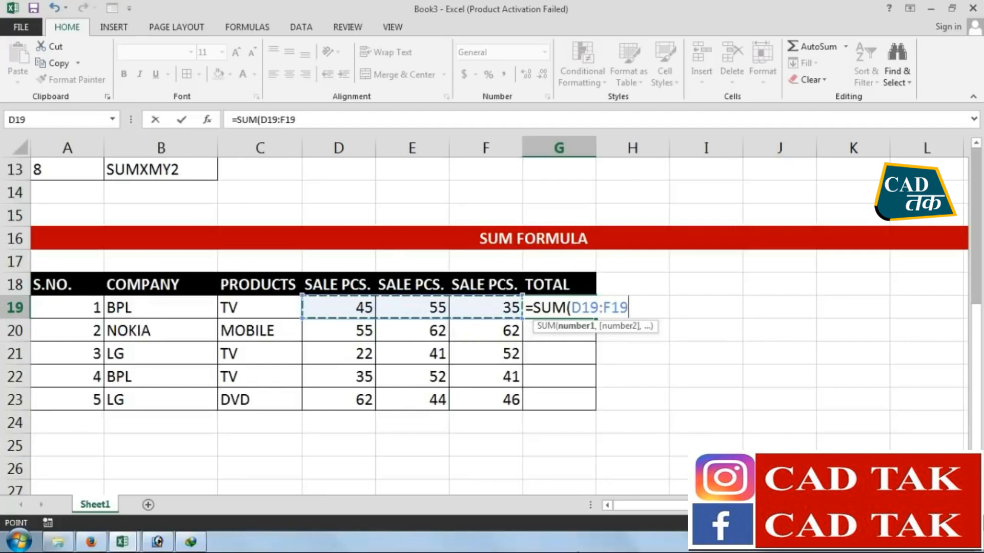
{"action": "key", "text": "Return"}
Total the NOKIA row's sale pieces in G20 with a SUM formula over D20:F20
{"action": "type", "text": "="}
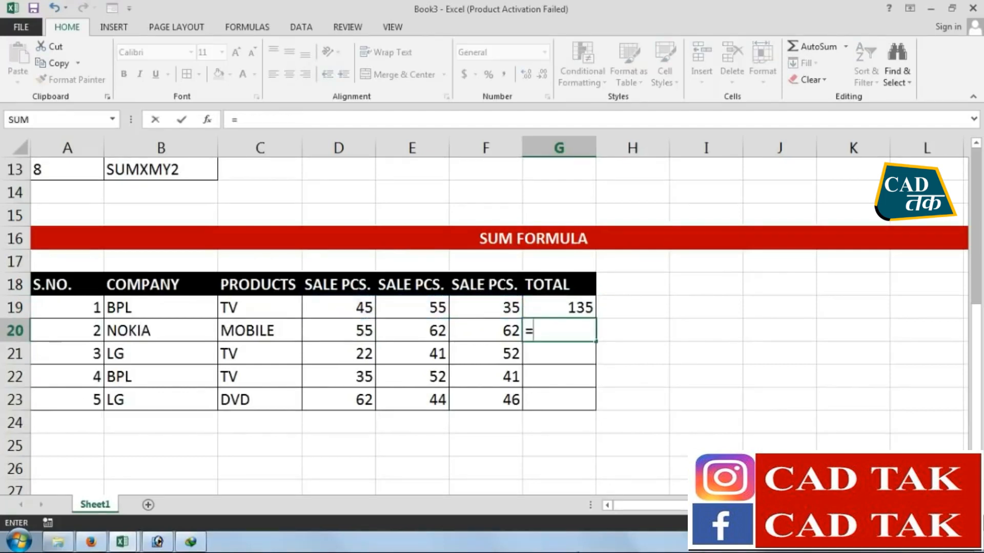
{"action": "type", "text": "SUM("}
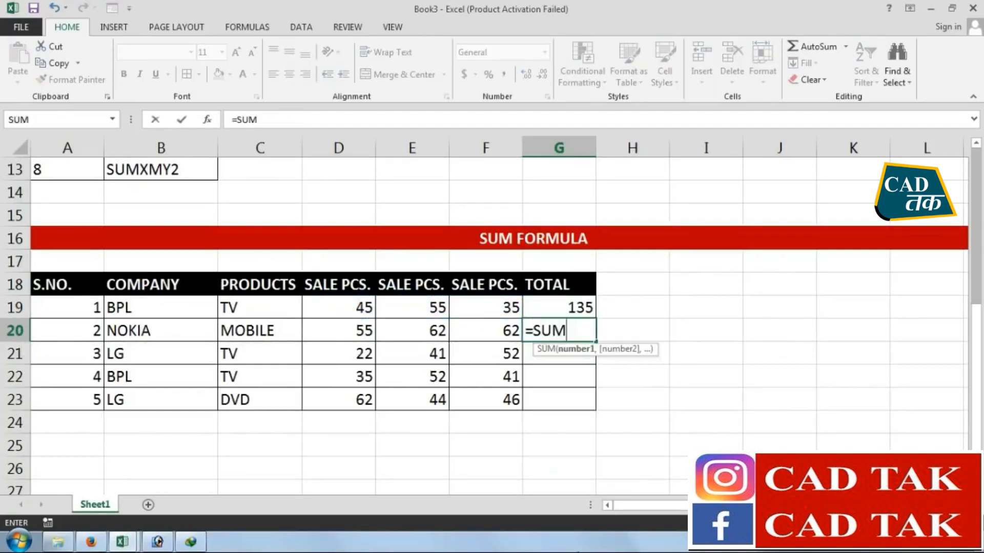
{"action": "left_click_drag", "start_coordinate": [317, 328], "coordinate": [514, 328]}
{"action": "key", "text": "Return"}
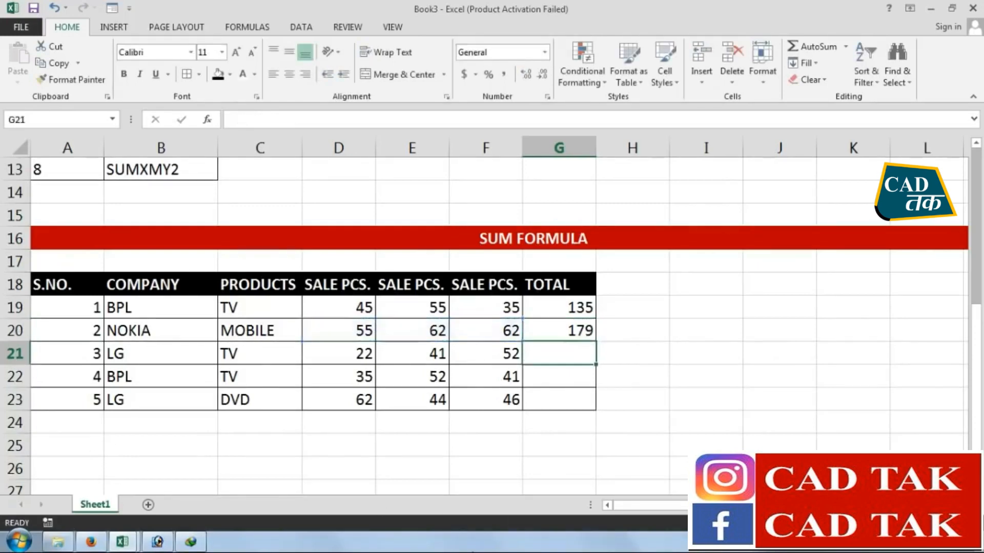
Fill the SUM formulas from G19:G20 down through G23
{"action": "left_click_drag", "start_coordinate": [552, 306], "coordinate": [544, 321]}
{"action": "left_click_drag", "start_coordinate": [595, 342], "coordinate": [587, 410]}
{"action": "left_click", "coordinate": [516, 485]}
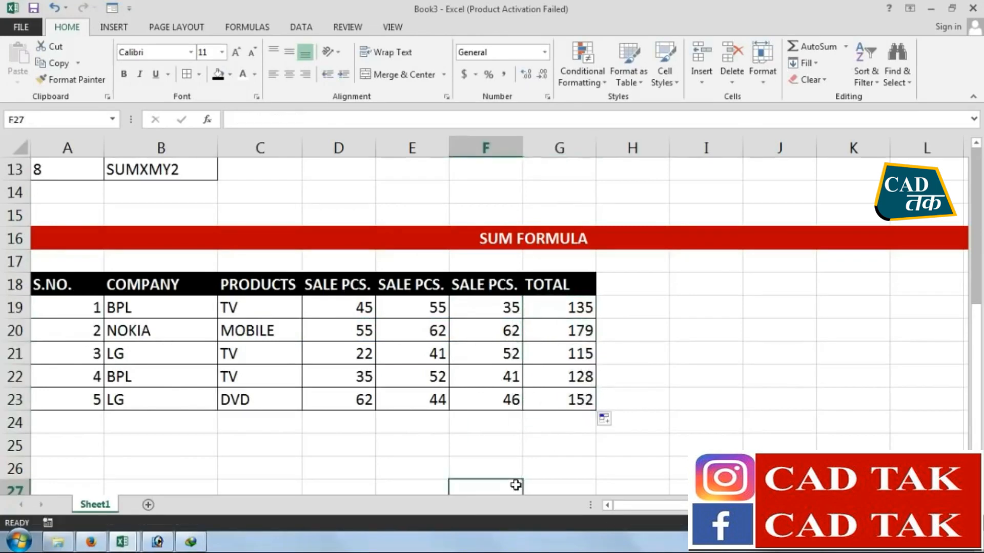
{"action": "left_click", "coordinate": [538, 334]}
{"action": "key", "text": "Left"}
{"action": "key", "text": "Left"}
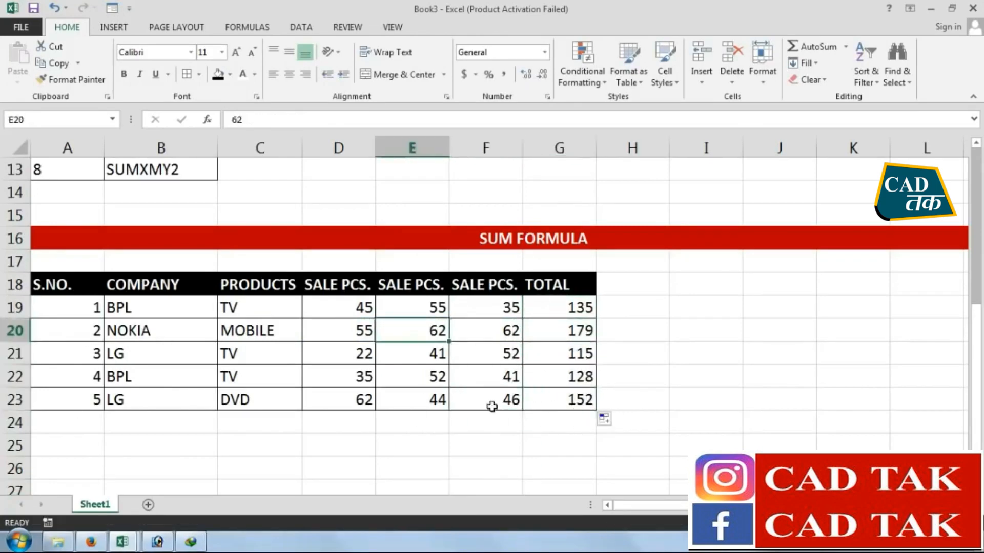
Highlight the SUM entry in cell B6 of the Formula series list with a yellow fill
{"action": "scroll", "coordinate": [485, 303], "scroll_direction": "up", "scroll_amount": 4}
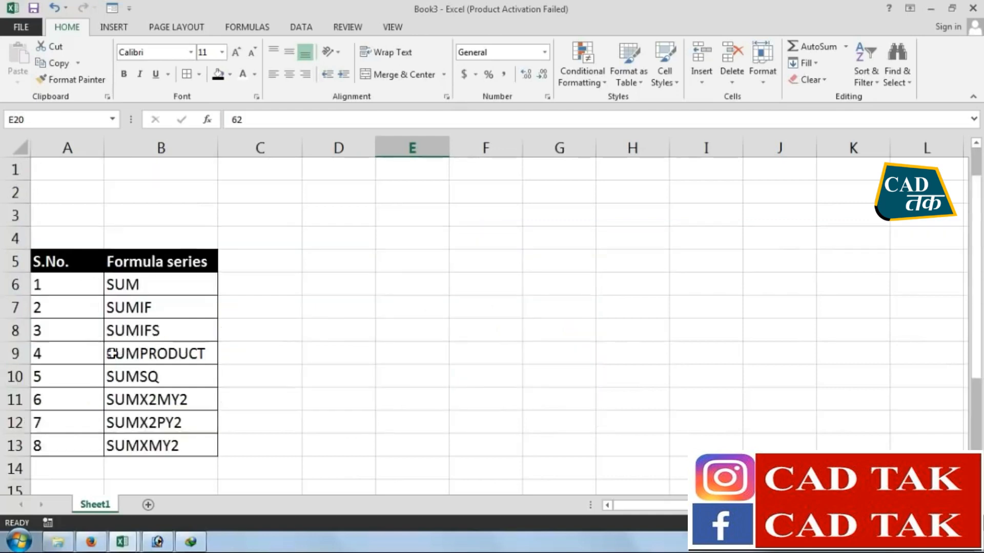
{"action": "left_click", "coordinate": [144, 282]}
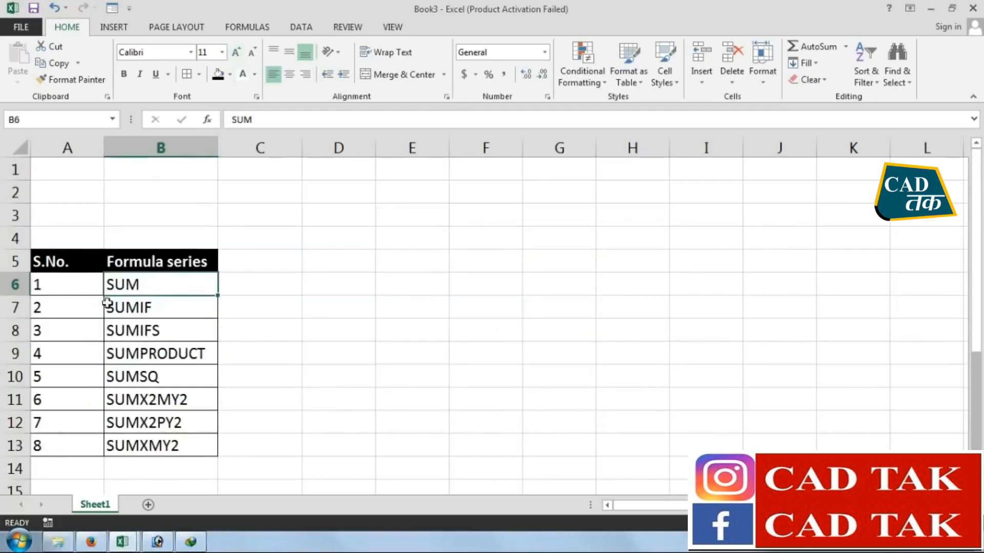
{"action": "left_click", "coordinate": [230, 74]}
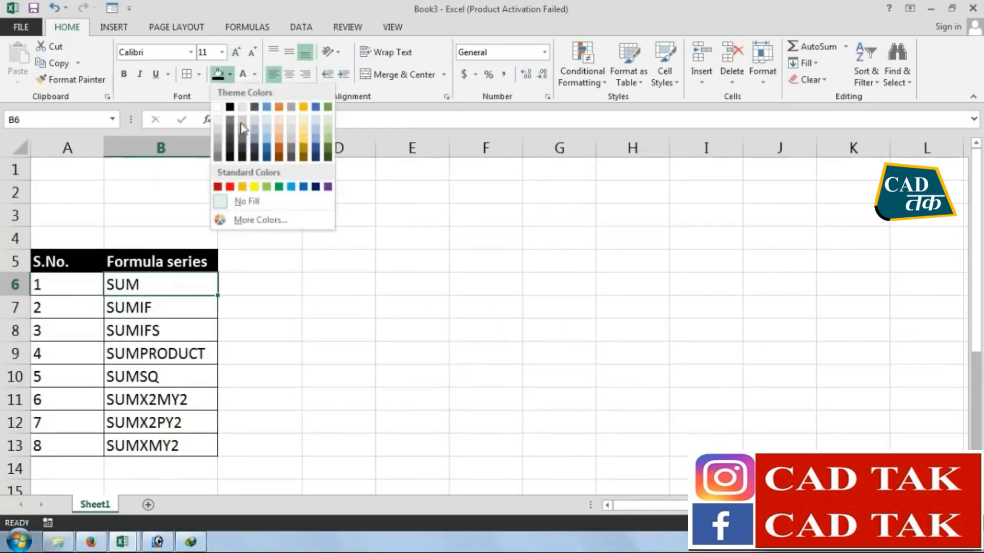
{"action": "left_click", "coordinate": [249, 186]}
{"action": "left_click", "coordinate": [328, 331]}
{"action": "scroll", "coordinate": [297, 368], "scroll_direction": "down", "scroll_amount": 1}
{"action": "left_click", "coordinate": [140, 240]}
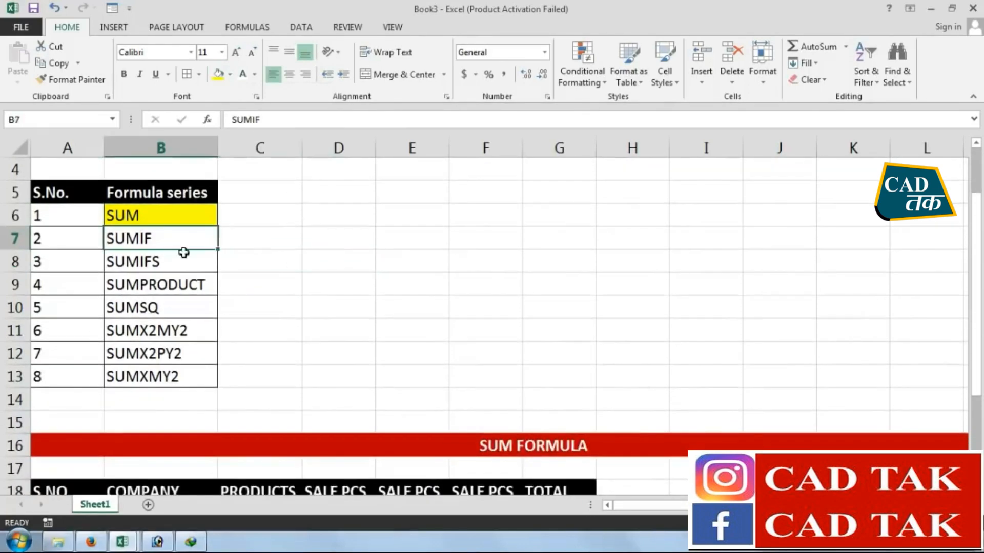
Copy the SUM FORMULA banner and its table in rows 16 to 23 and paste them starting at A26
{"action": "scroll", "coordinate": [343, 337], "scroll_direction": "down", "scroll_amount": 3}
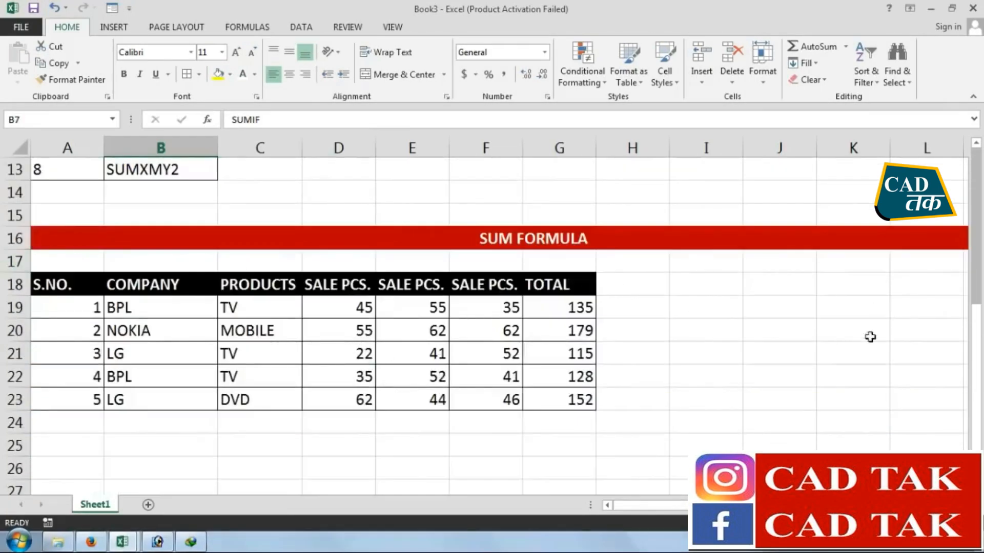
{"action": "left_click_drag", "start_coordinate": [717, 505], "coordinate": [744, 505]}
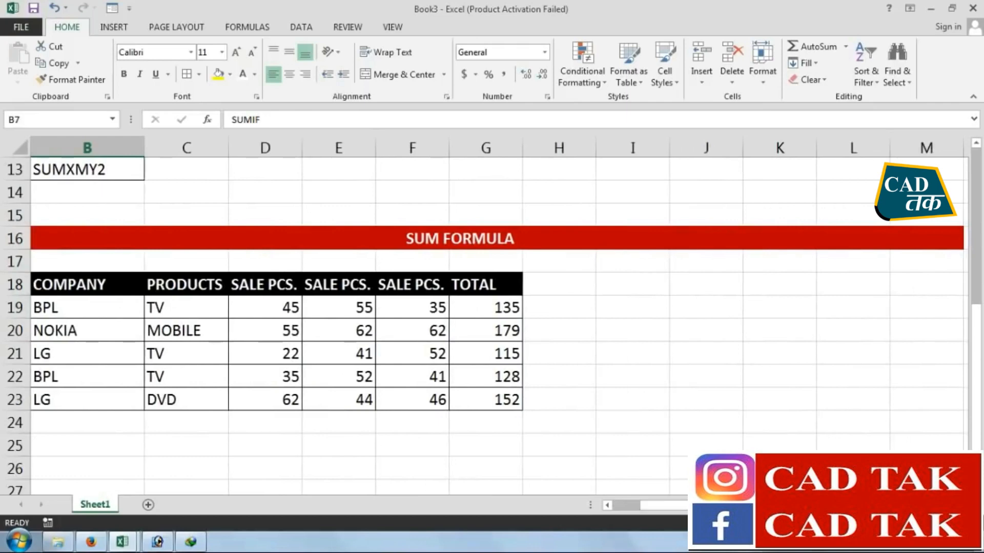
{"action": "left_click_drag", "start_coordinate": [949, 234], "coordinate": [947, 377]}
{"action": "left_click", "coordinate": [903, 262]}
{"action": "left_click_drag", "start_coordinate": [910, 278], "coordinate": [874, 235]}
{"action": "left_click", "coordinate": [872, 233]}
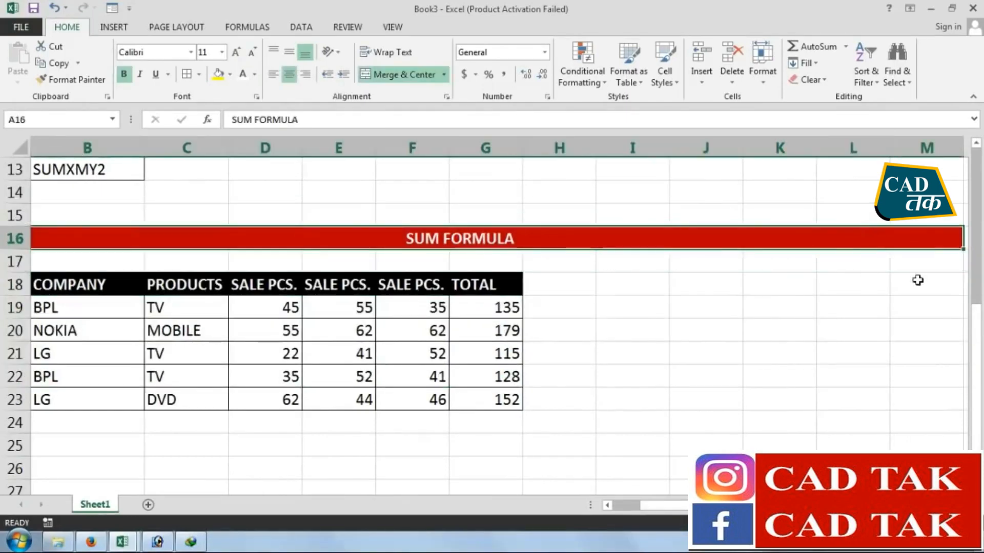
{"action": "left_click_drag", "start_coordinate": [942, 241], "coordinate": [868, 409]}
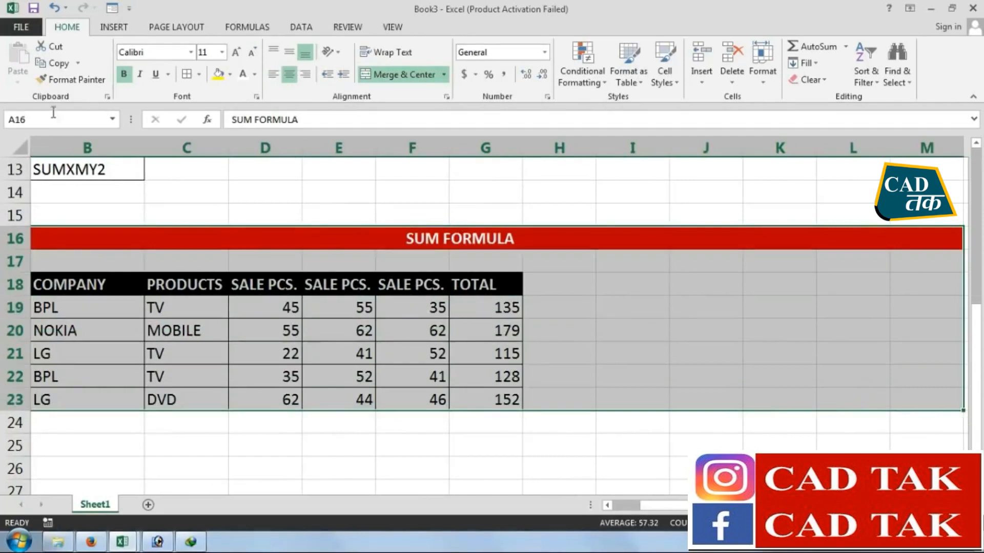
{"action": "left_click", "coordinate": [66, 62]}
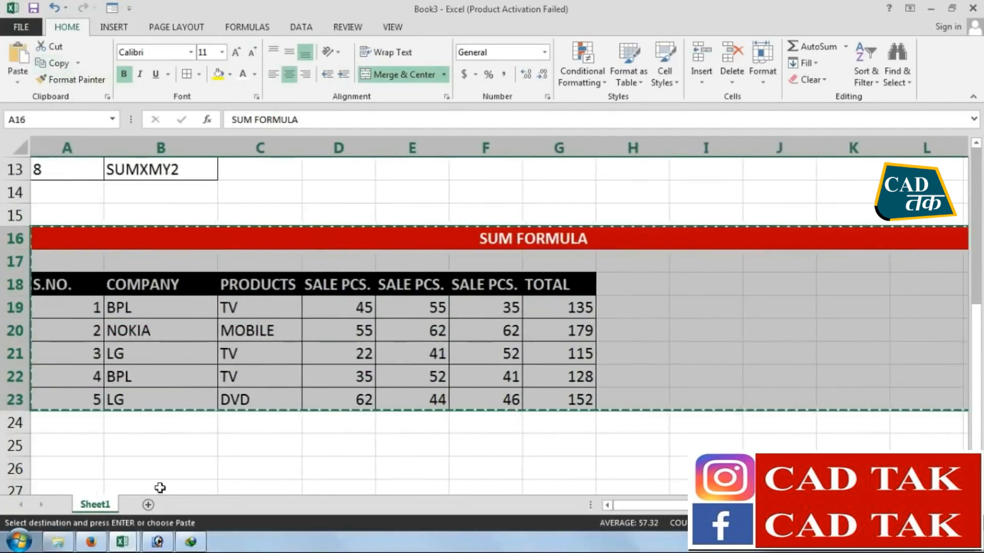
{"action": "left_click", "coordinate": [58, 460]}
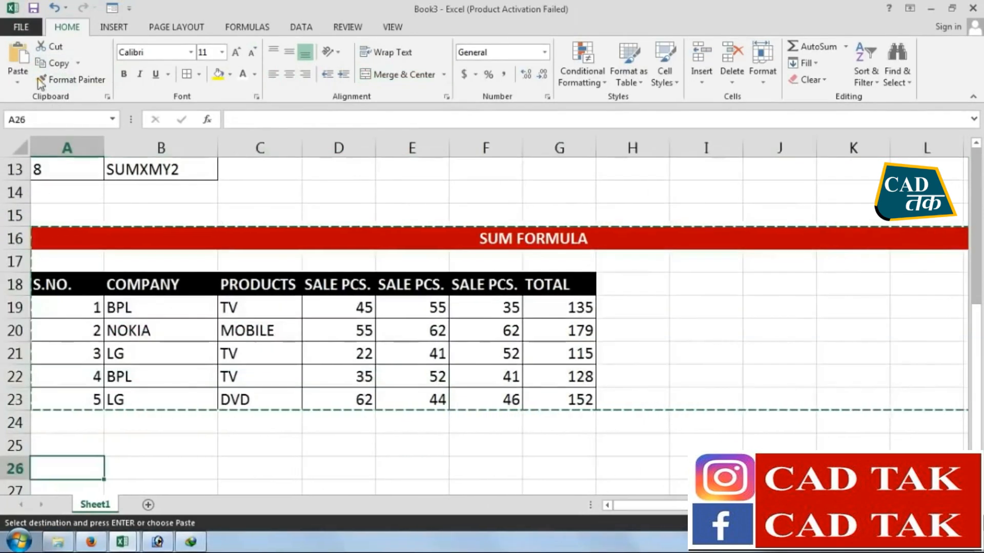
{"action": "key", "text": "ctrl+v"}
{"action": "scroll", "coordinate": [437, 285], "scroll_direction": "down", "scroll_amount": 4}
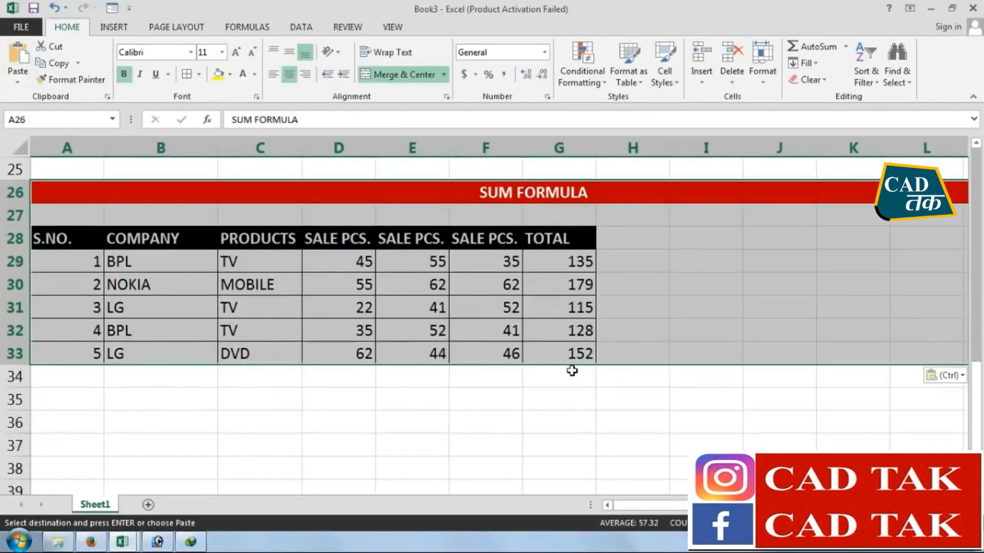
Change the copied banner title in A26 to SUM IF FORMULA
{"action": "left_click", "coordinate": [497, 399]}
{"action": "scroll", "coordinate": [572, 276], "scroll_direction": "up", "scroll_amount": 1}
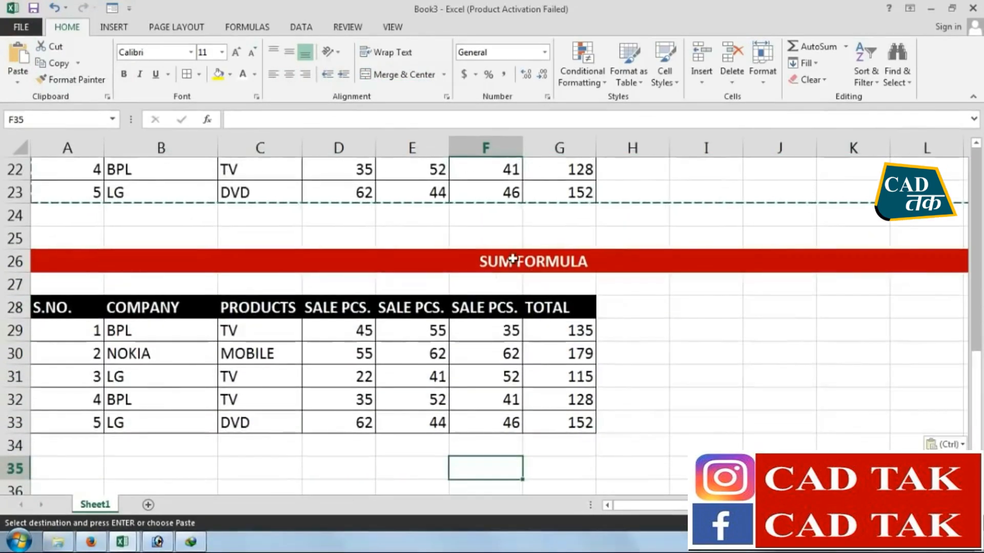
{"action": "left_click", "coordinate": [517, 262]}
{"action": "double_click", "coordinate": [517, 262]}
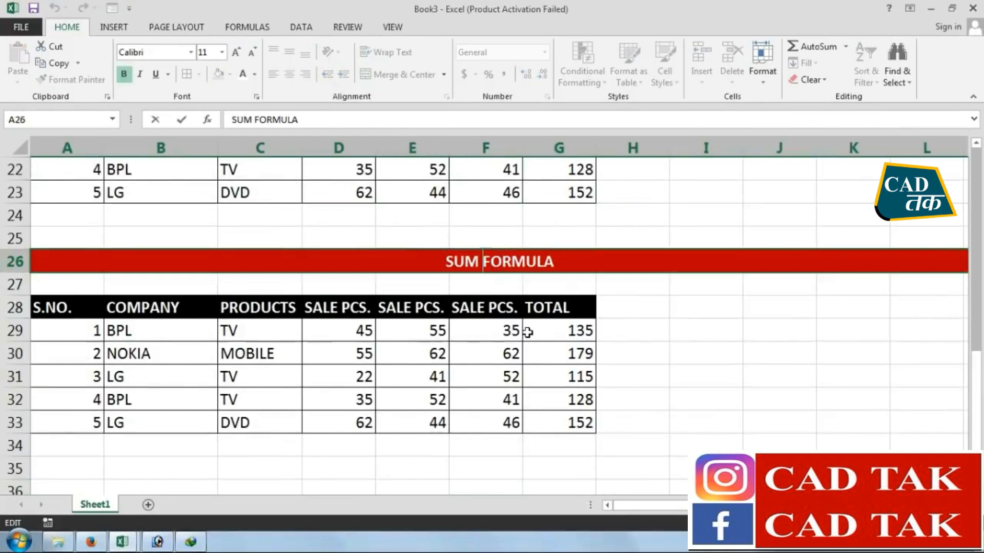
{"action": "type", "text": "IF"}
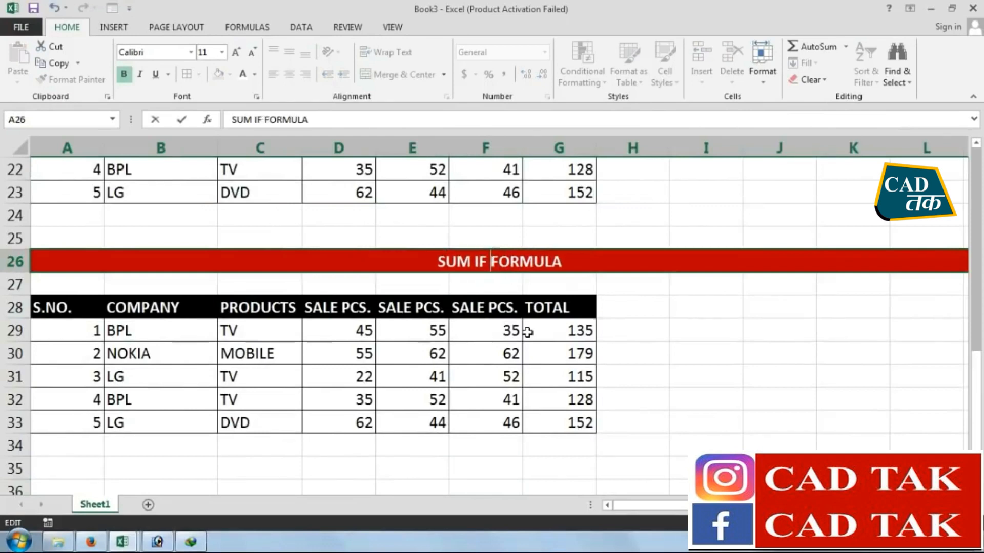
{"action": "key", "text": "Return"}
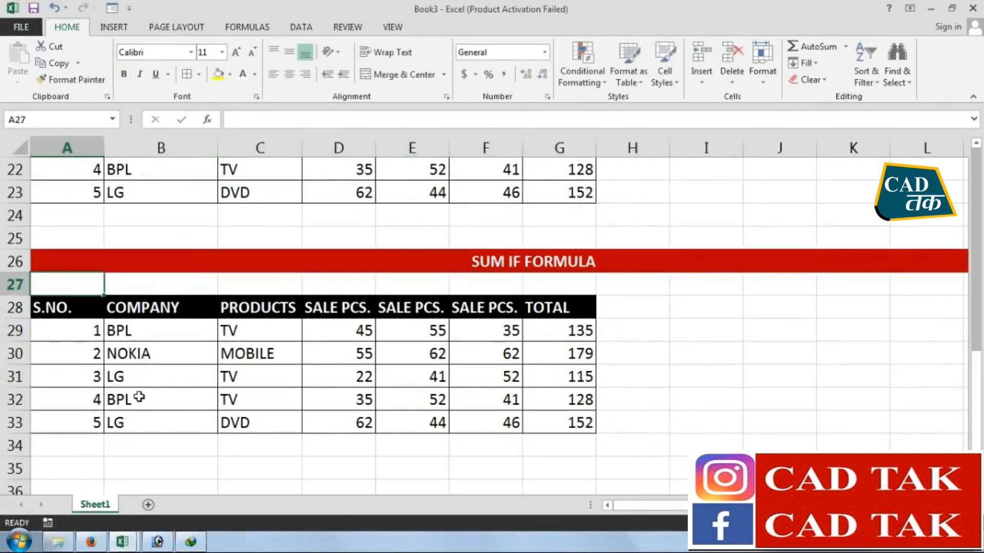
Review the column headings in row 28 of the copied table, from S.NO. to TOTAL
{"action": "left_click", "coordinate": [60, 314]}
{"action": "left_click", "coordinate": [123, 310]}
{"action": "left_click", "coordinate": [226, 310]}
{"action": "left_click", "coordinate": [312, 310]}
{"action": "left_click", "coordinate": [441, 309]}
{"action": "key", "text": "Right"}
{"action": "key", "text": "Right"}
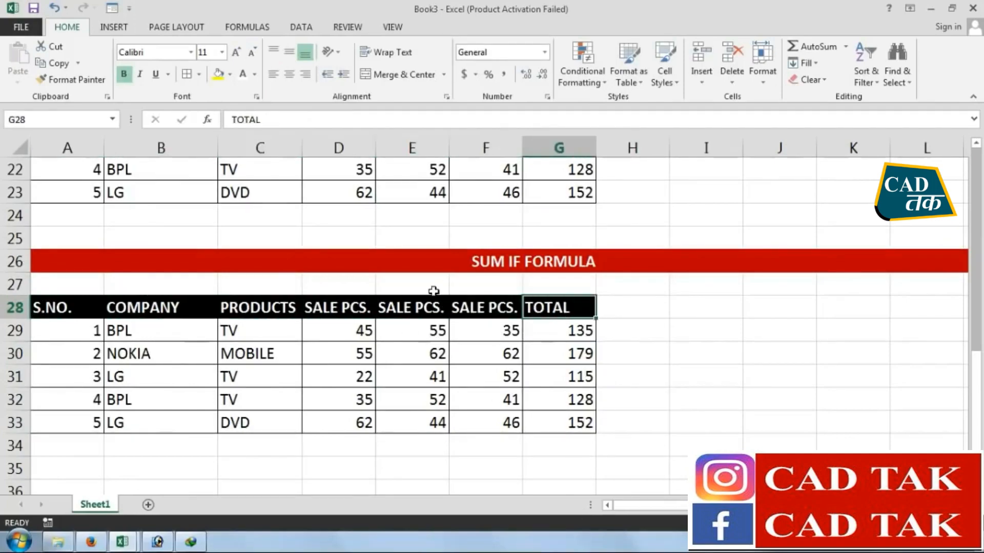
{"action": "scroll", "coordinate": [433, 290], "scroll_direction": "up", "scroll_amount": 4}
{"action": "scroll", "coordinate": [553, 369], "scroll_direction": "down", "scroll_amount": 6}
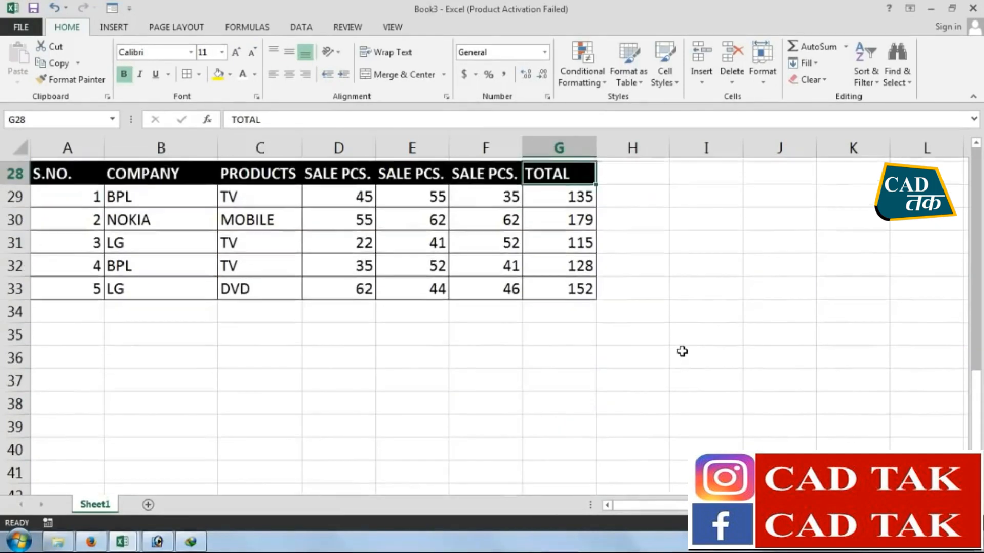
{"action": "scroll", "coordinate": [680, 333], "scroll_direction": "up", "scroll_amount": 2}
Enter the headings COMPANY in I29 and SALES in J29 beside the SUM IF FORMULA table
{"action": "left_click", "coordinate": [679, 334]}
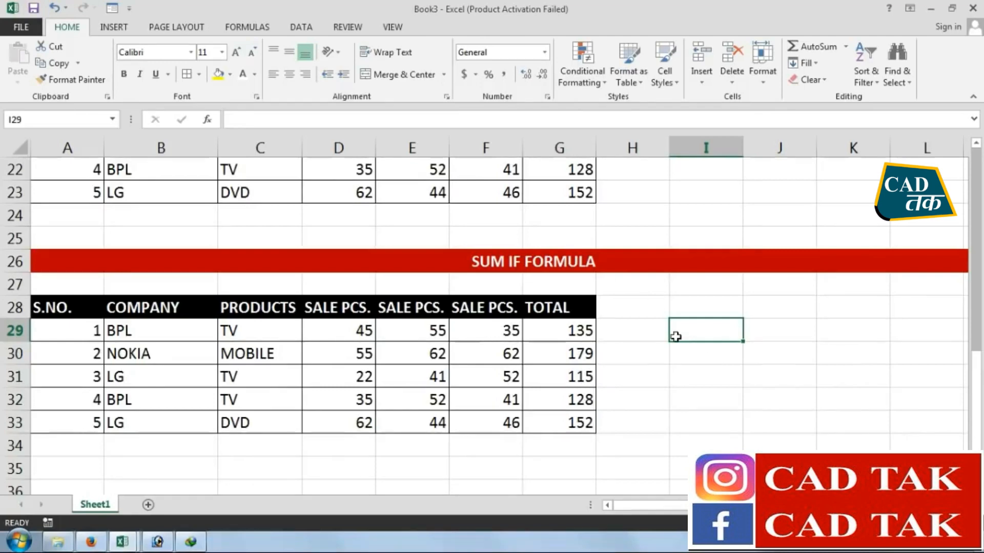
{"action": "type", "text": "COMPANY"}
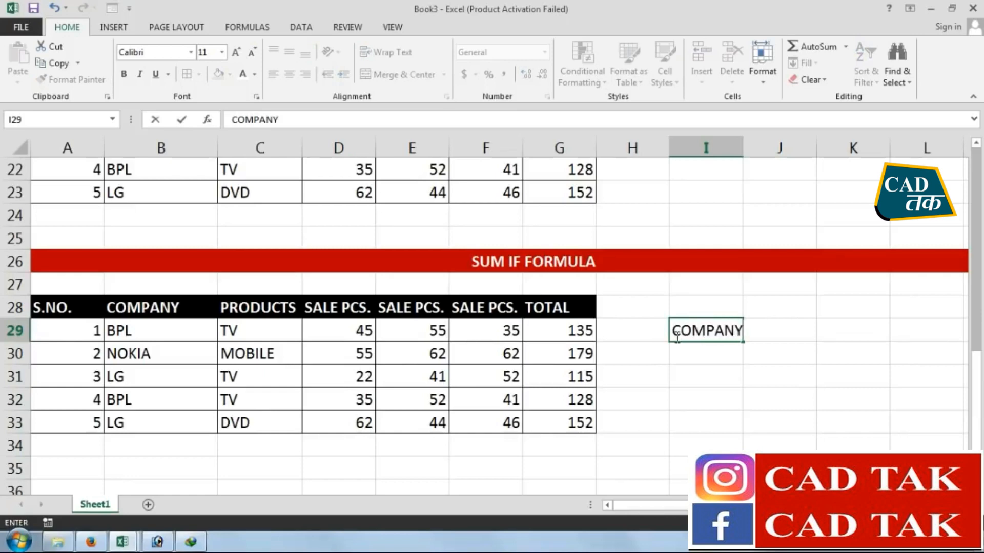
{"action": "key", "text": "Return"}
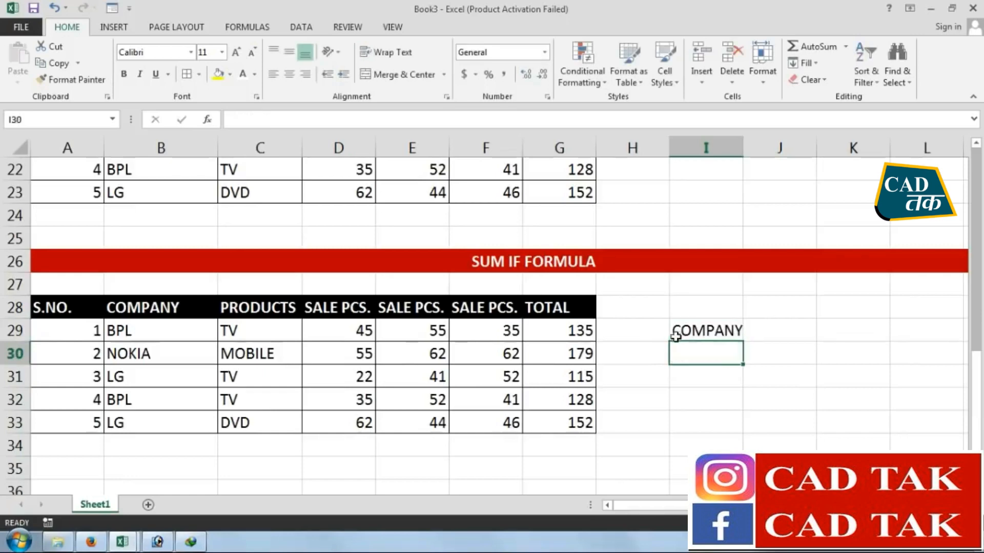
{"action": "left_click", "coordinate": [813, 328]}
{"action": "type", "text": "SALES"}
{"action": "key", "text": "Return"}
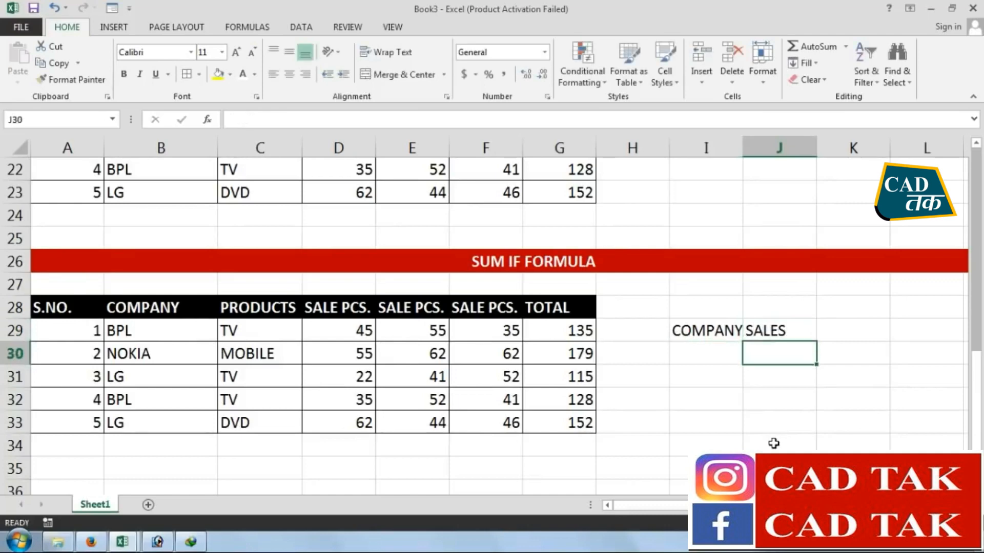
Autofit column I to the width of its COMPANY heading
{"action": "left_click", "coordinate": [688, 329]}
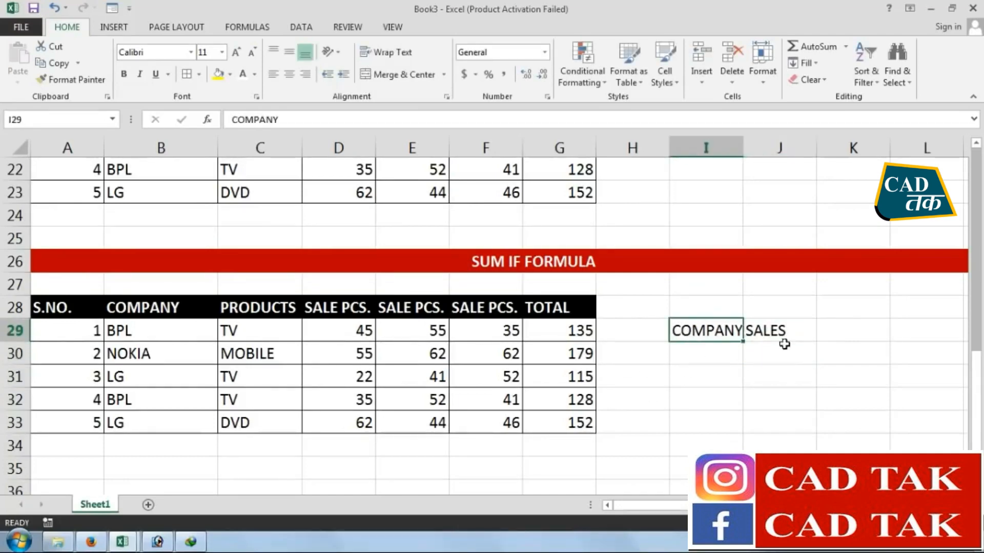
{"action": "left_click", "coordinate": [783, 327]}
{"action": "left_click_drag", "start_coordinate": [143, 329], "coordinate": [143, 417]}
{"action": "left_click_drag", "start_coordinate": [544, 326], "coordinate": [544, 421]}
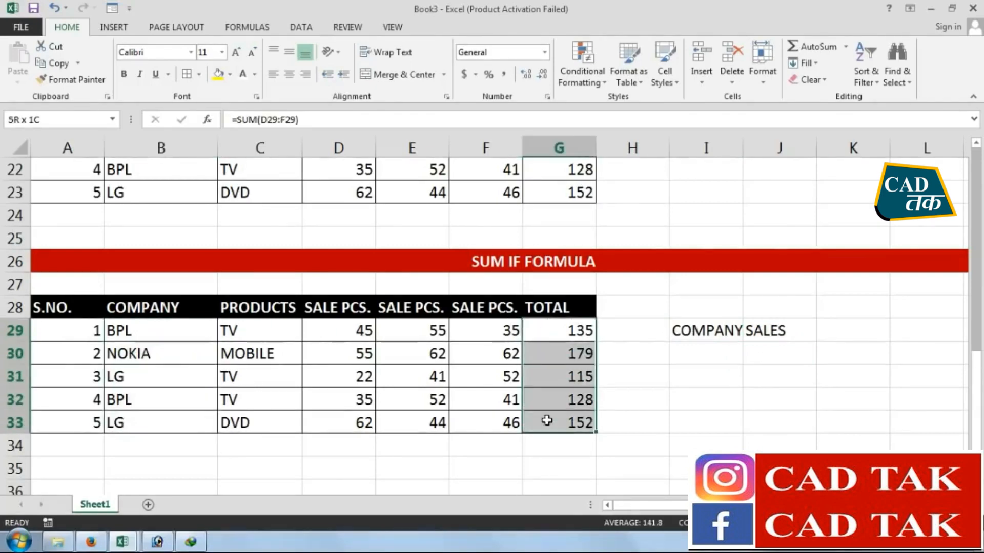
{"action": "left_click", "coordinate": [768, 377]}
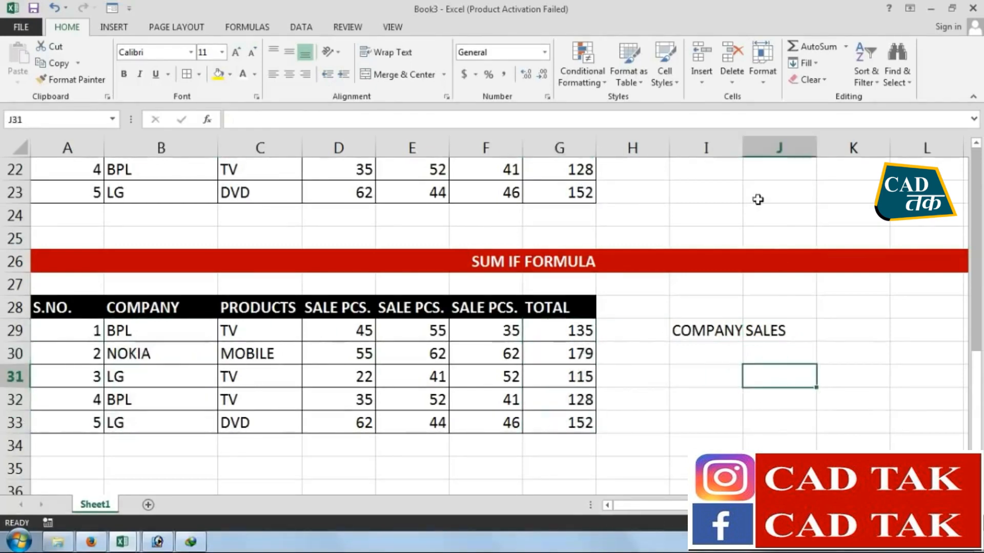
{"action": "double_click", "coordinate": [741, 148]}
Enter BPL as the company criterion in I30, under the COMPANY heading
{"action": "left_click", "coordinate": [765, 423]}
{"action": "left_click", "coordinate": [704, 348]}
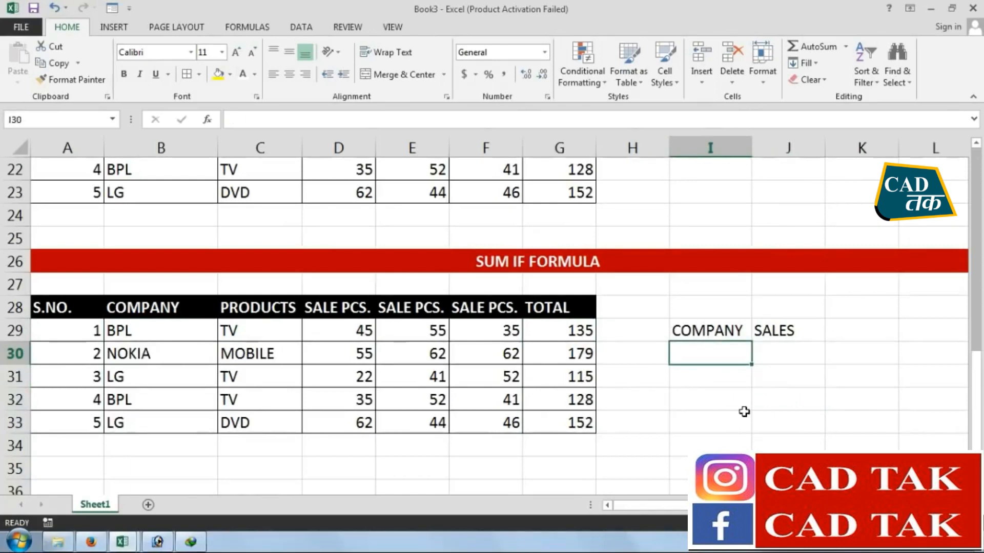
{"action": "type", "text": "BPL"}
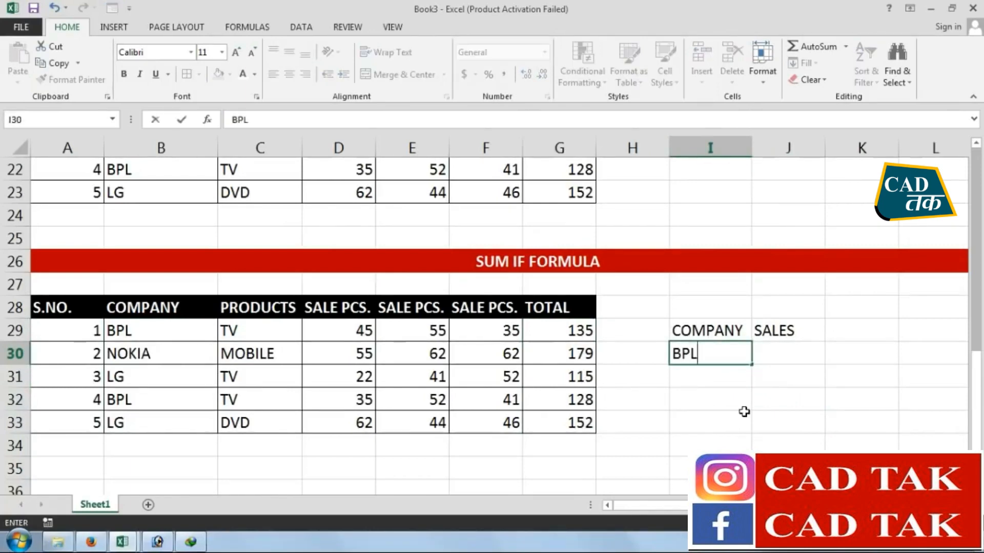
{"action": "left_click", "coordinate": [784, 409]}
{"action": "left_click", "coordinate": [785, 339]}
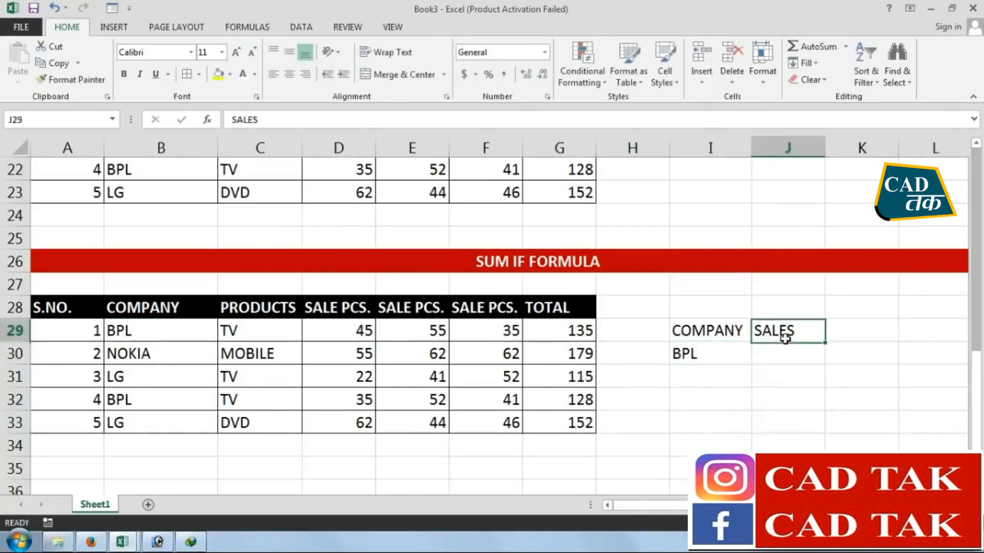
{"action": "left_click", "coordinate": [813, 353]}
Style the headings in I29:J29 with a black fill and bold white text, and add borders to I29:J30
{"action": "left_click_drag", "start_coordinate": [707, 332], "coordinate": [784, 332]}
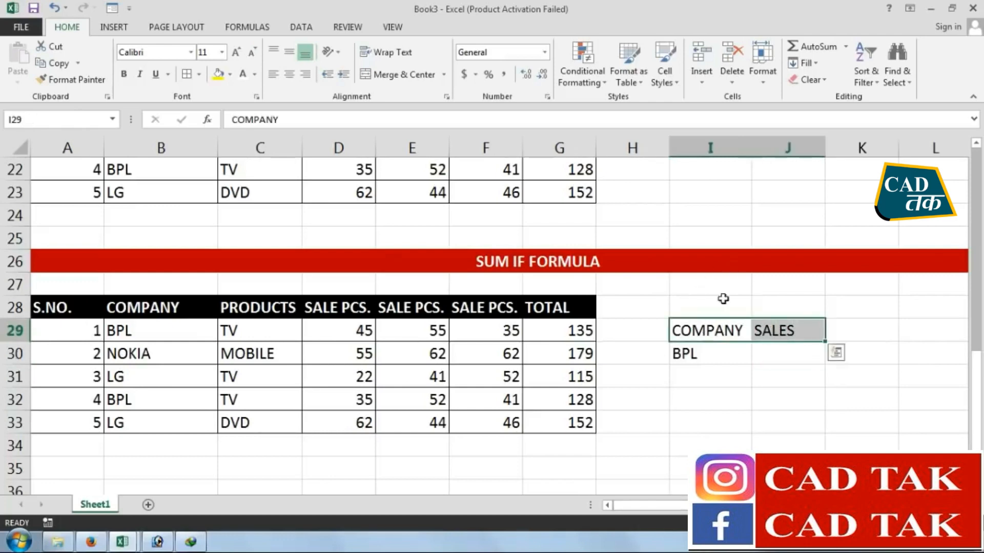
{"action": "left_click", "coordinate": [230, 75]}
{"action": "left_click", "coordinate": [230, 107]}
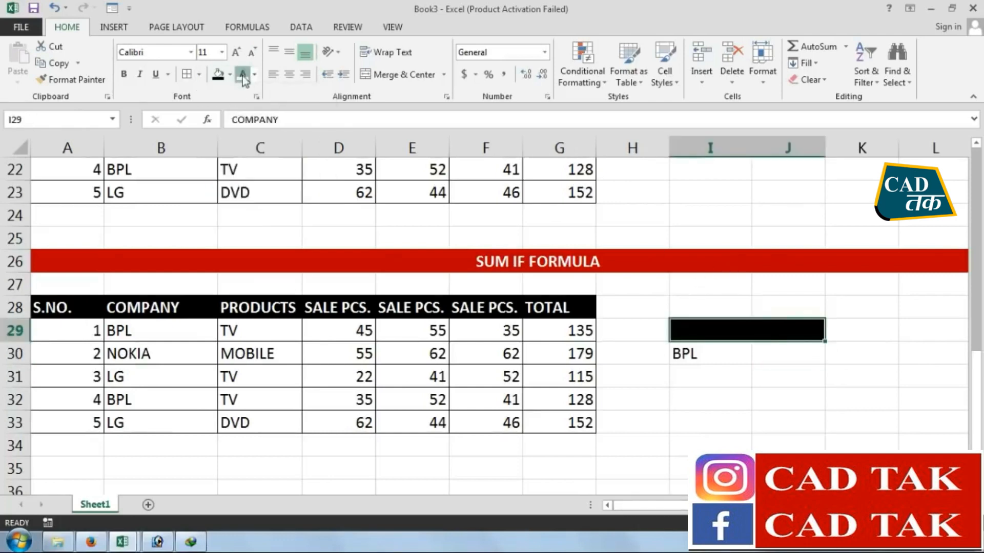
{"action": "left_click", "coordinate": [123, 73]}
{"action": "left_click", "coordinate": [689, 421]}
{"action": "left_click_drag", "start_coordinate": [690, 330], "coordinate": [784, 355]}
{"action": "left_click", "coordinate": [784, 443]}
Total BPL's sales in J30 with the formula =SUMIF(B29:B33,I30,G29:G33)
{"action": "left_click", "coordinate": [784, 353]}
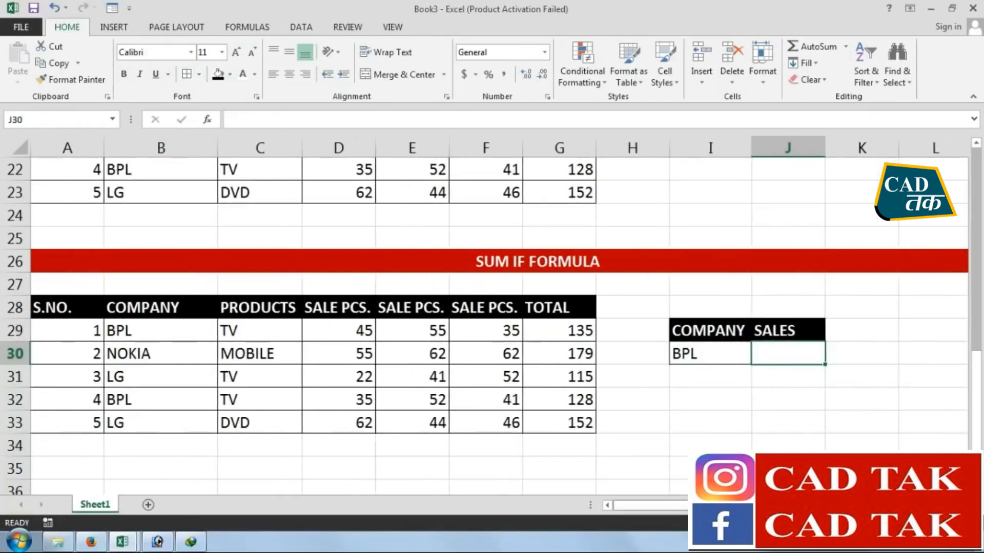
{"action": "type", "text": "=SUM"}
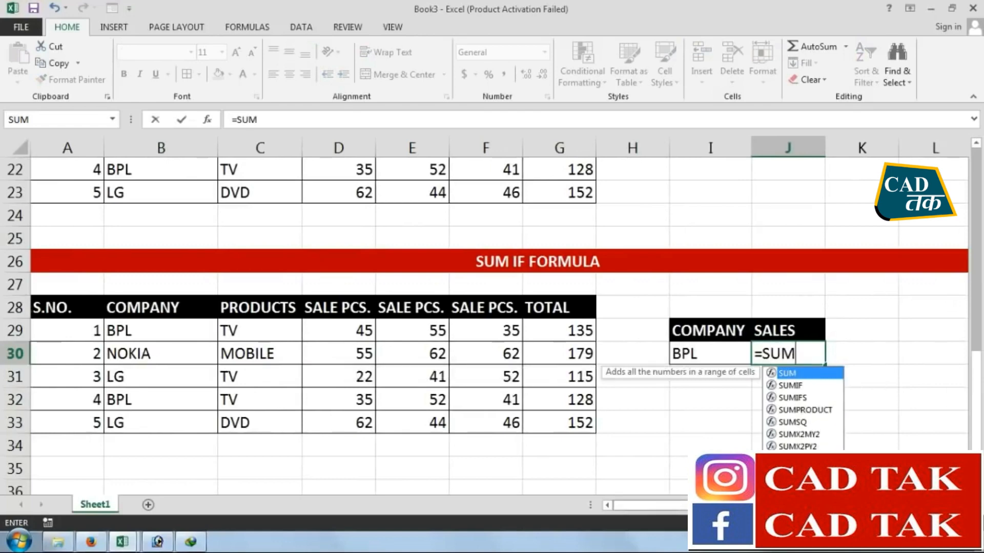
{"action": "type", "text": "IF"}
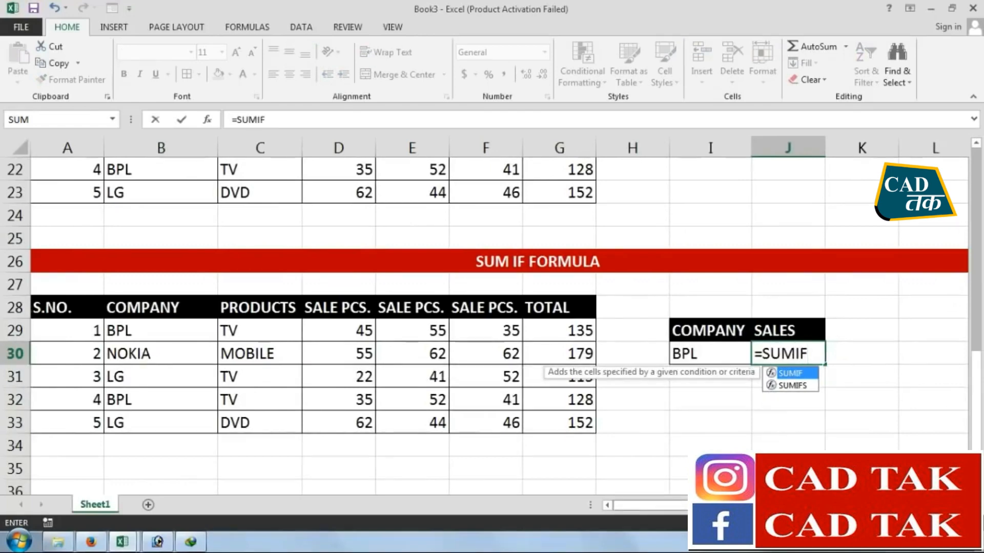
{"action": "type", "text": "("}
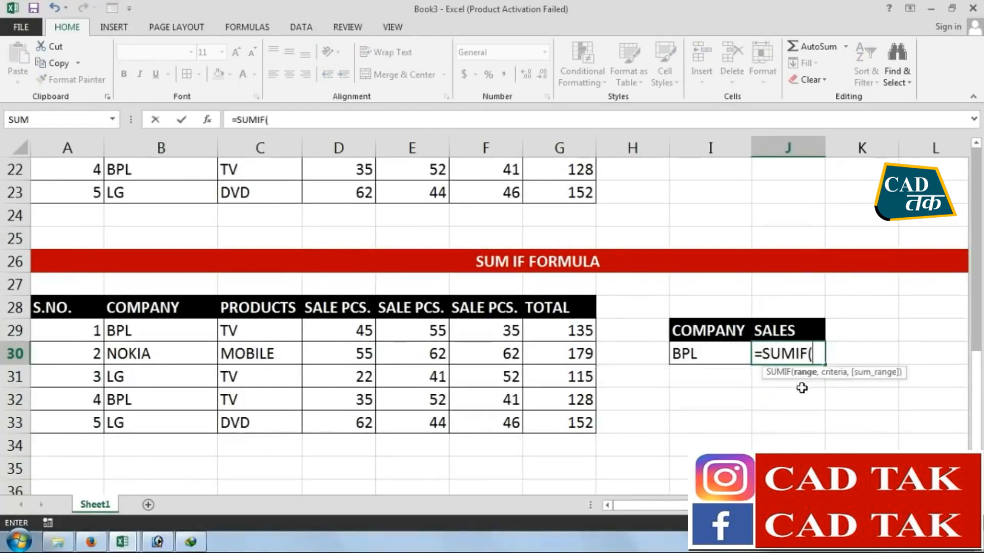
{"action": "left_click_drag", "start_coordinate": [179, 325], "coordinate": [180, 418]}
{"action": "type", "text": ","}
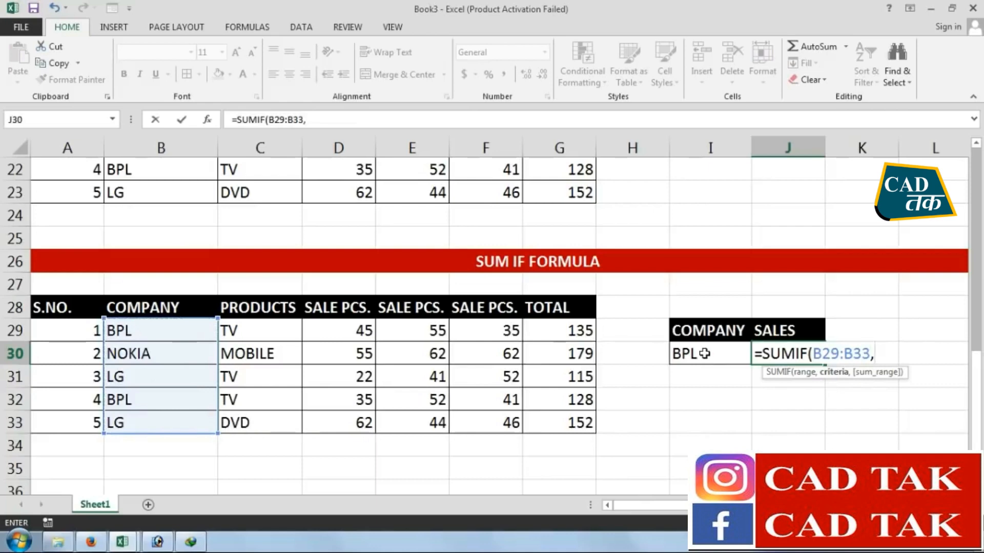
{"action": "left_click", "coordinate": [128, 337]}
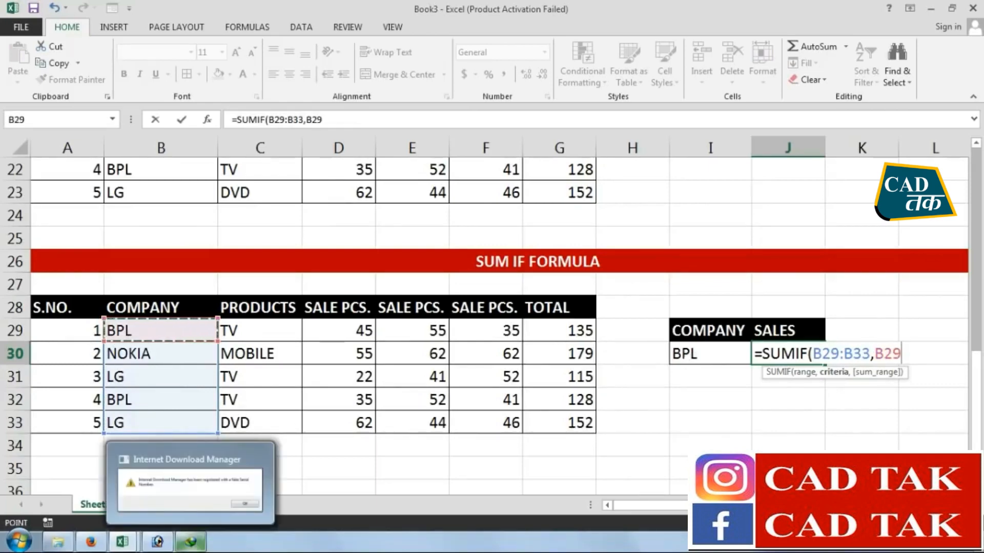
{"action": "left_click", "coordinate": [693, 359]}
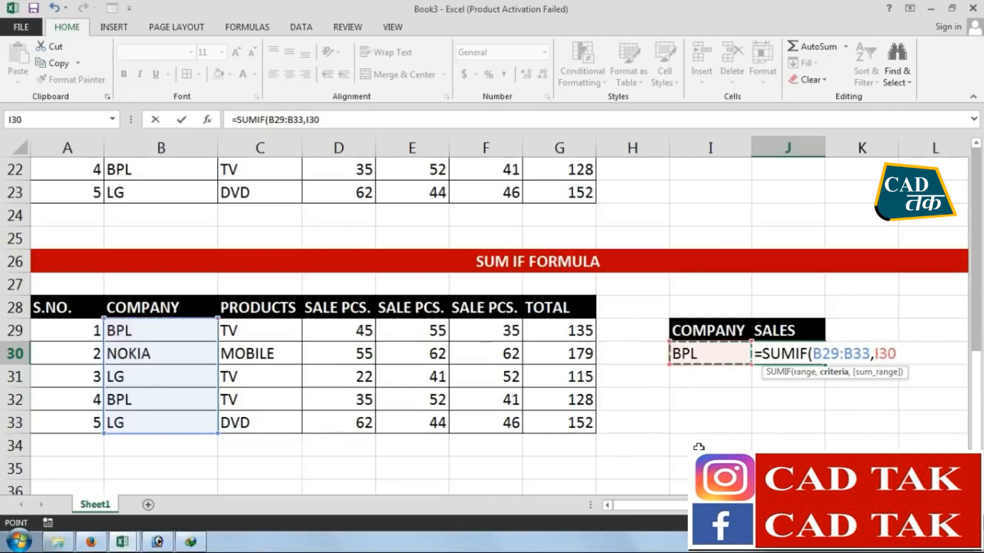
{"action": "type", "text": ","}
{"action": "left_click_drag", "start_coordinate": [566, 329], "coordinate": [572, 426]}
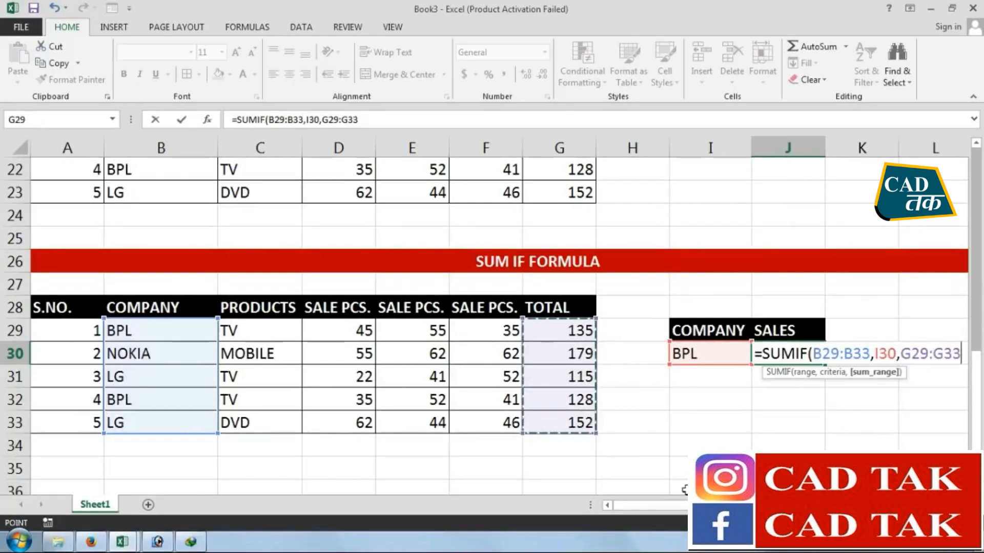
{"action": "key", "text": "Return"}
{"action": "left_click", "coordinate": [793, 351]}
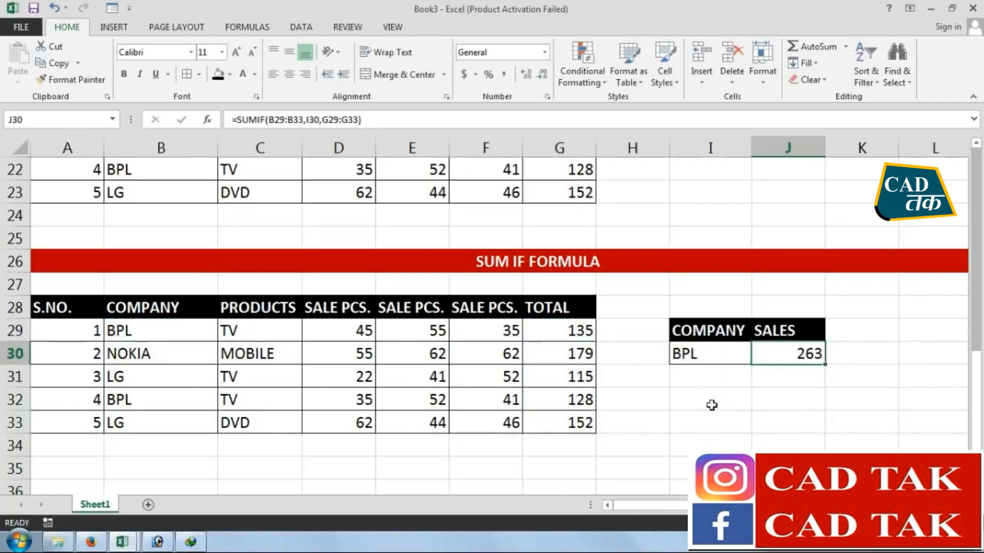
Cross-check BPL's sales in I33 with the formula =G29+G32, and clear that cell again
{"action": "left_click", "coordinate": [734, 402]}
{"action": "left_click", "coordinate": [735, 422]}
{"action": "type", "text": "="}
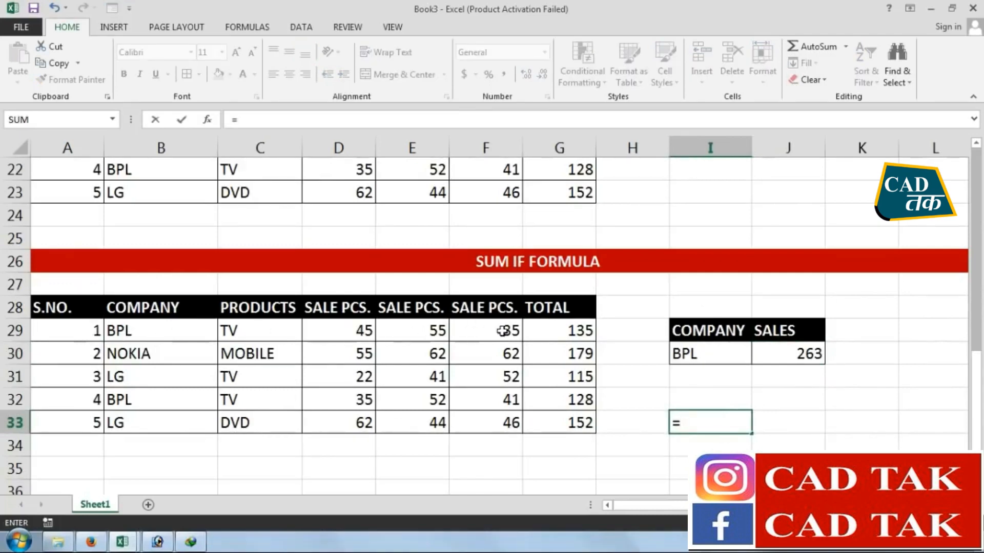
{"action": "left_click", "coordinate": [552, 330]}
{"action": "type", "text": "+"}
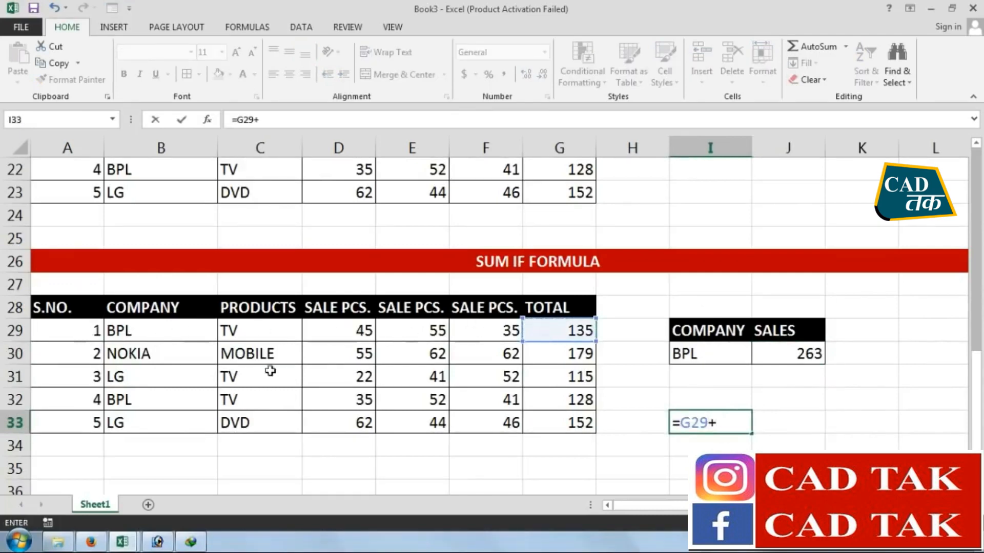
{"action": "left_click", "coordinate": [543, 403]}
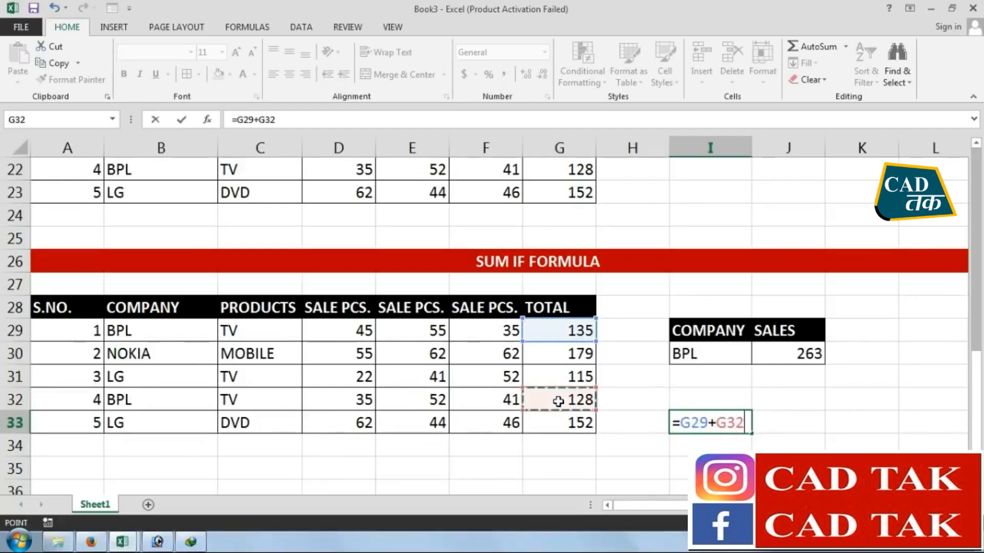
{"action": "key", "text": "Return"}
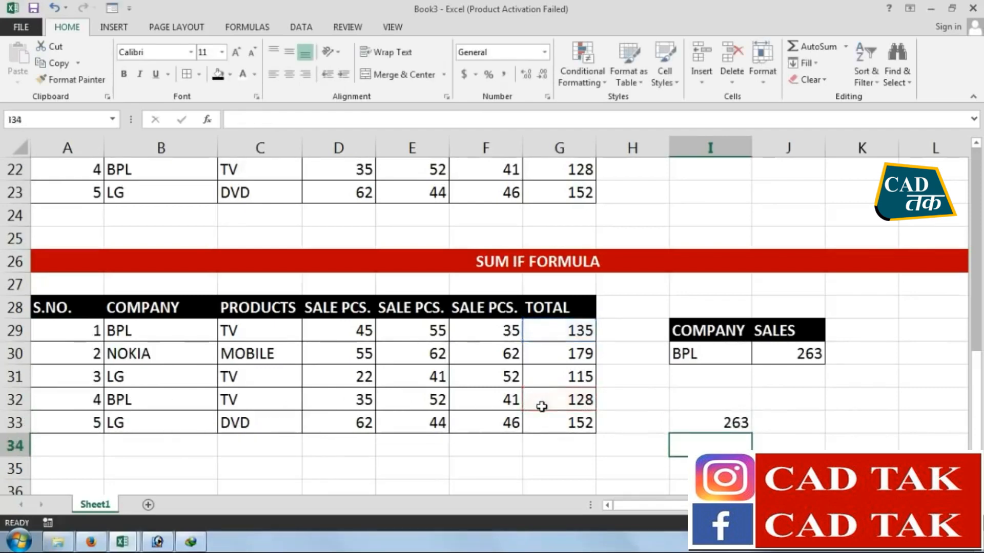
{"action": "left_click", "coordinate": [748, 420]}
{"action": "key", "text": "Delete"}
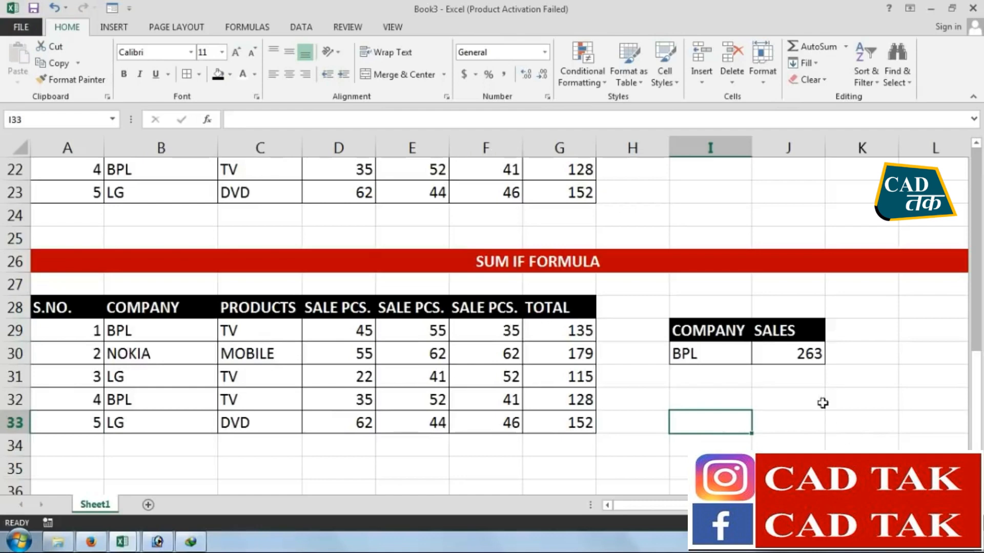
Clear J30 and re-enter the formula =SUMIF(B29:B33,I30,G29:G33) to total the sales of the company in I30
{"action": "left_click", "coordinate": [771, 352]}
{"action": "key", "text": "Delete"}
{"action": "type", "text": "="}
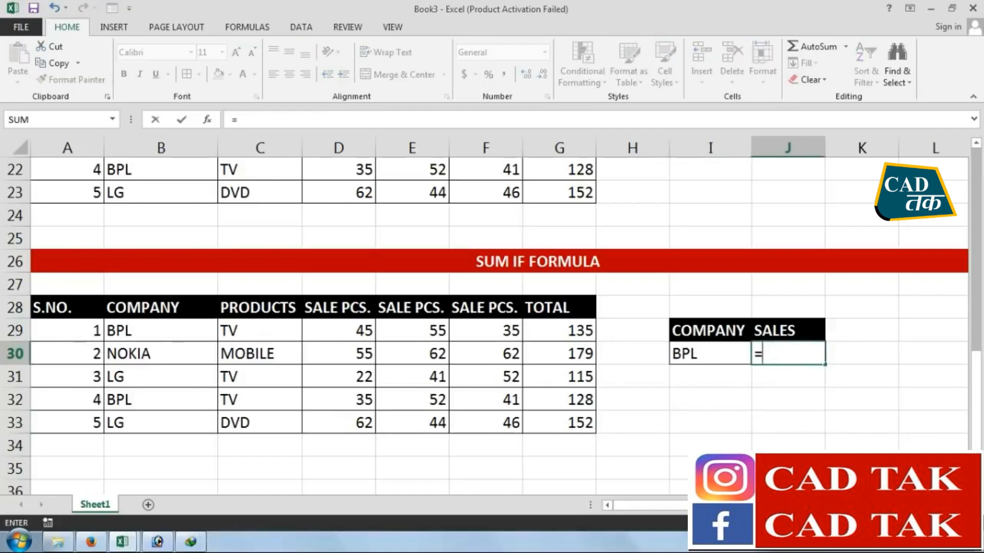
{"action": "type", "text": "SUMIF"}
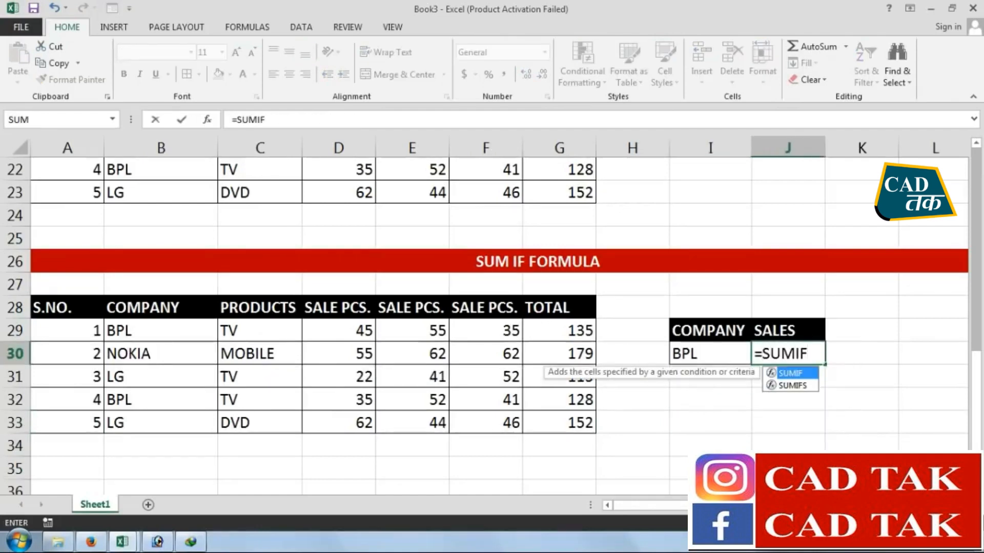
{"action": "type", "text": "("}
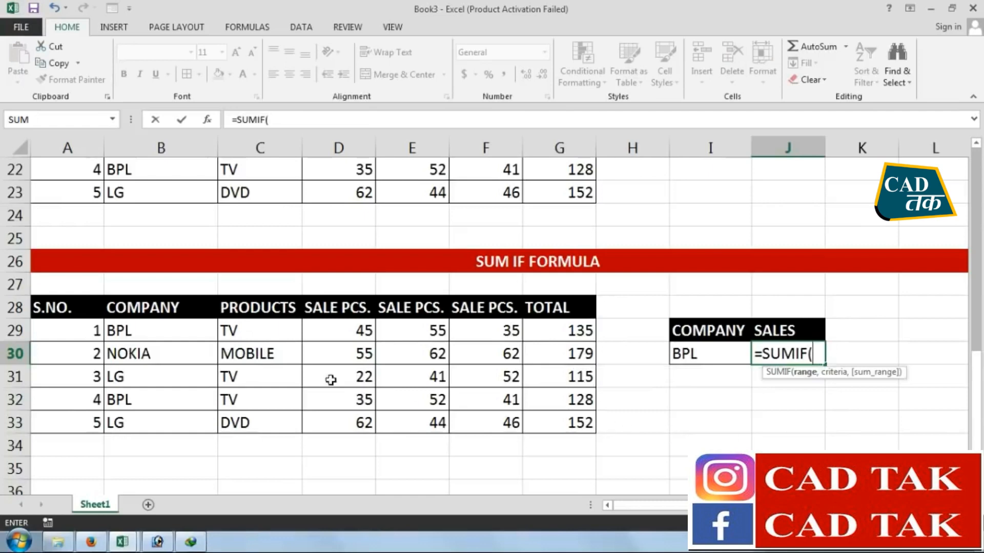
{"action": "left_click_drag", "start_coordinate": [173, 333], "coordinate": [174, 423]}
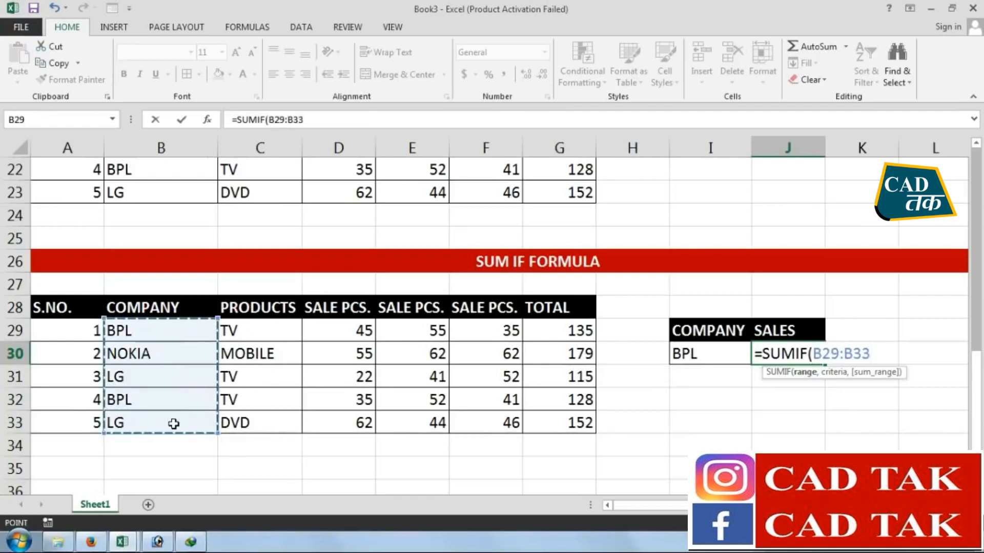
{"action": "type", "text": ","}
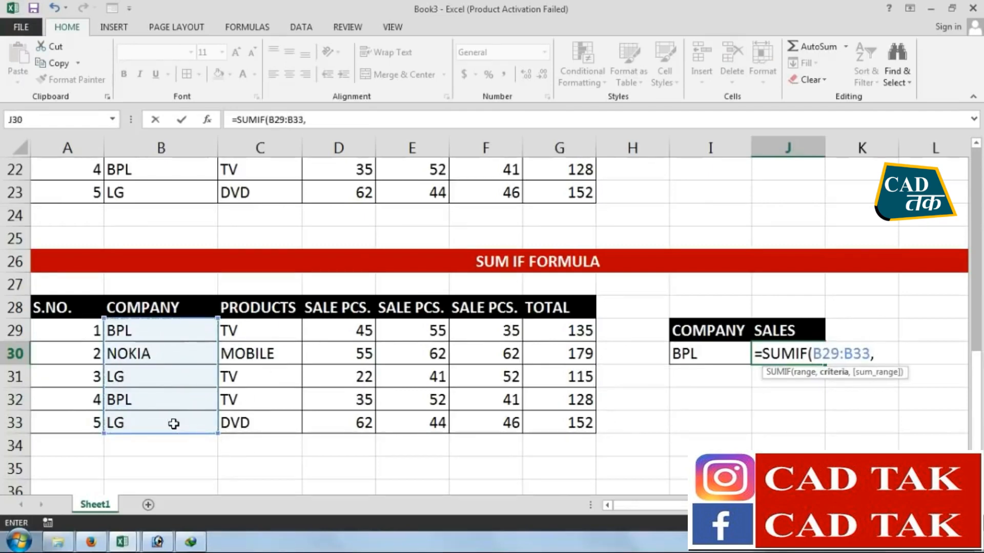
{"action": "left_click", "coordinate": [675, 356]}
{"action": "type", "text": ","}
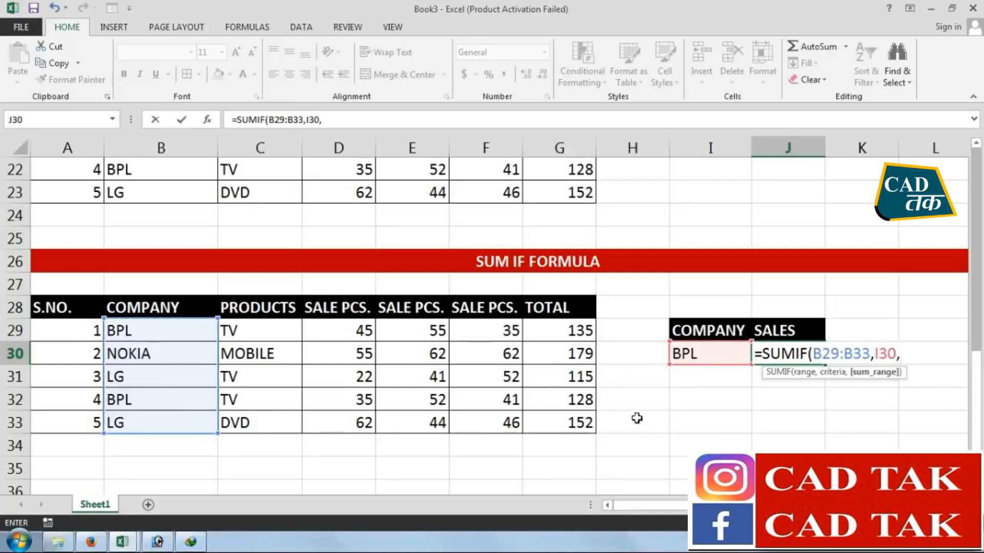
{"action": "left_click_drag", "start_coordinate": [577, 329], "coordinate": [577, 423]}
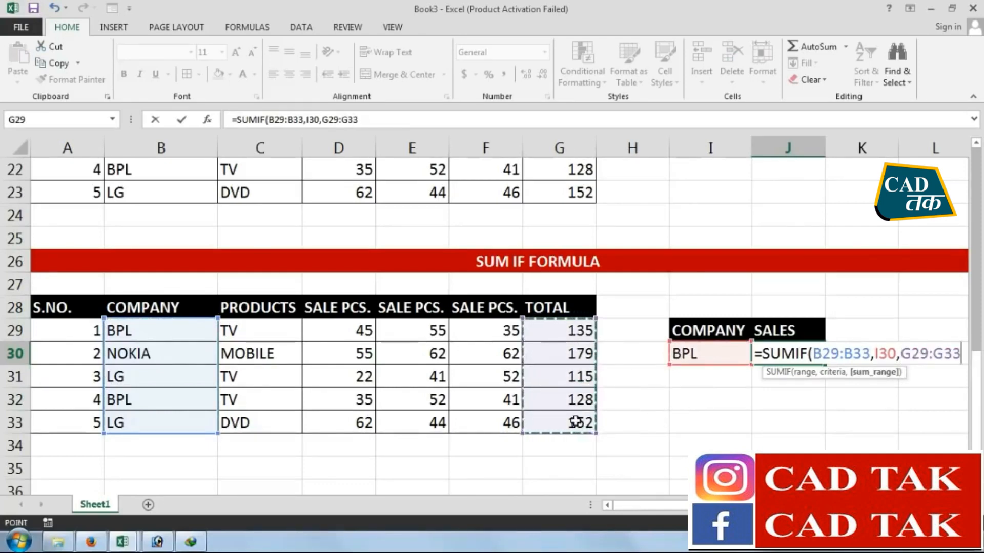
{"action": "key", "text": "Return"}
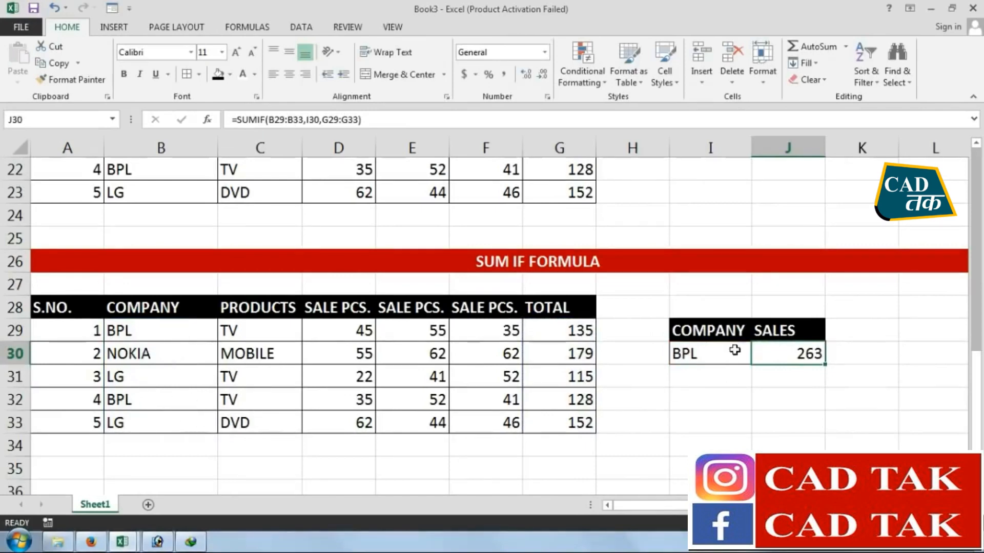
Change the company criterion in I30 to LG
{"action": "left_click", "coordinate": [712, 355]}
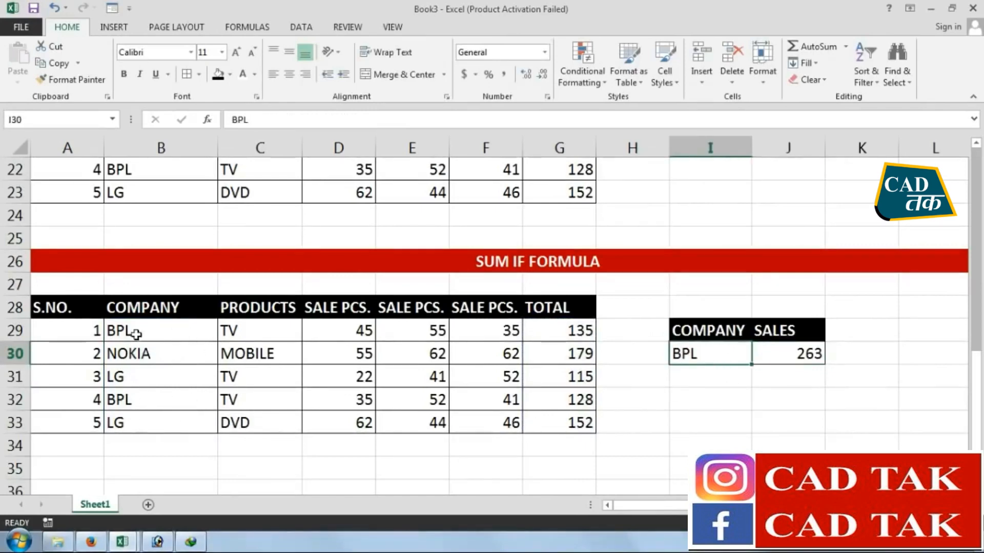
{"action": "type", "text": "LG"}
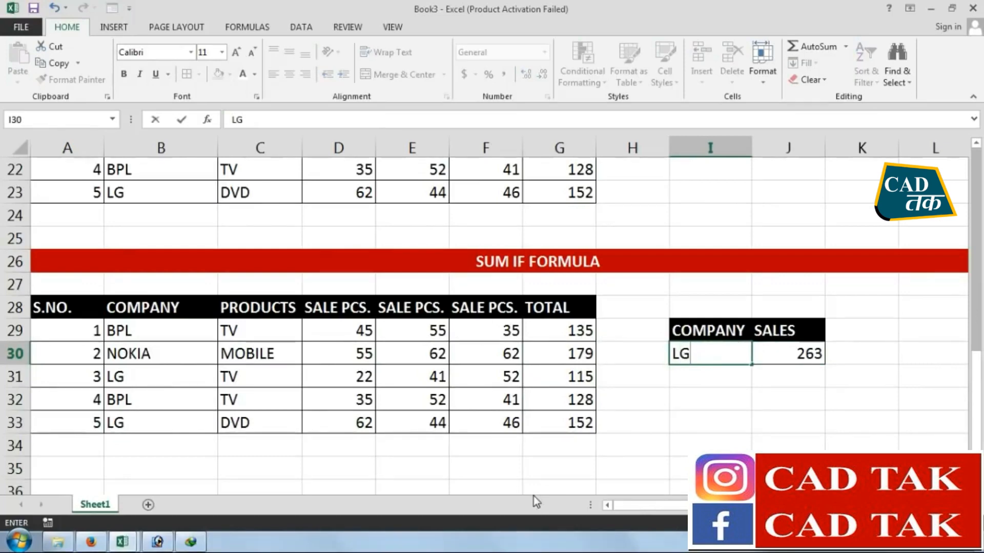
{"action": "key", "text": "Return"}
Cross-check LG's sales in H34 with the formula =G31+G33, and clear that cell again
{"action": "left_click_drag", "start_coordinate": [187, 376], "coordinate": [560, 377]}
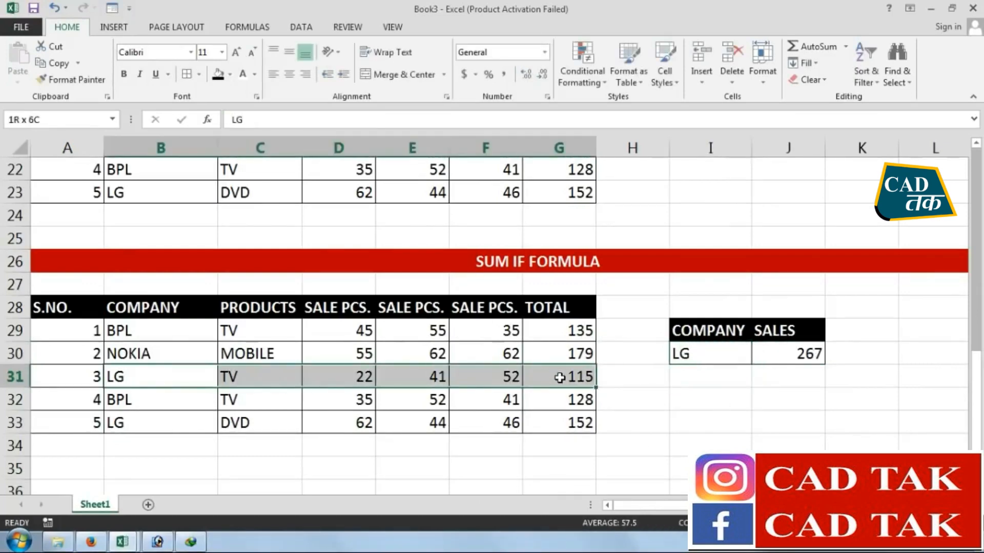
{"action": "left_click_drag", "start_coordinate": [187, 428], "coordinate": [556, 429]}
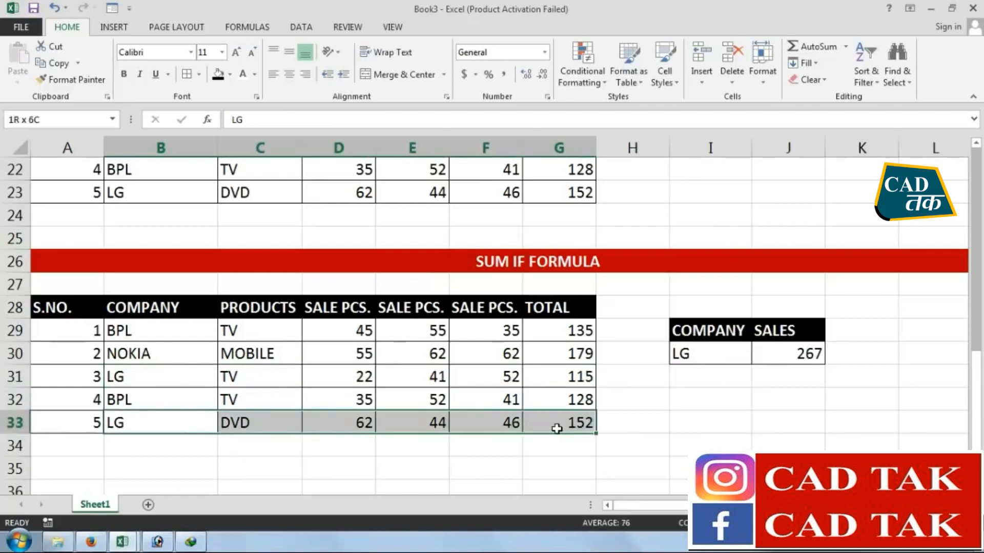
{"action": "left_click", "coordinate": [606, 456]}
{"action": "type", "text": "="}
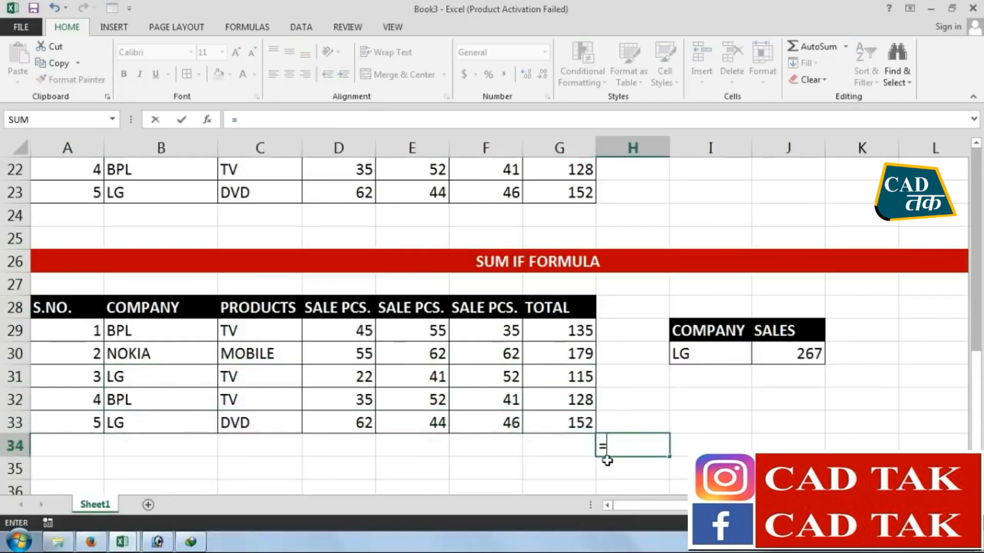
{"action": "left_click", "coordinate": [587, 369]}
{"action": "type", "text": "+"}
{"action": "left_click", "coordinate": [559, 427]}
{"action": "key", "text": "Return"}
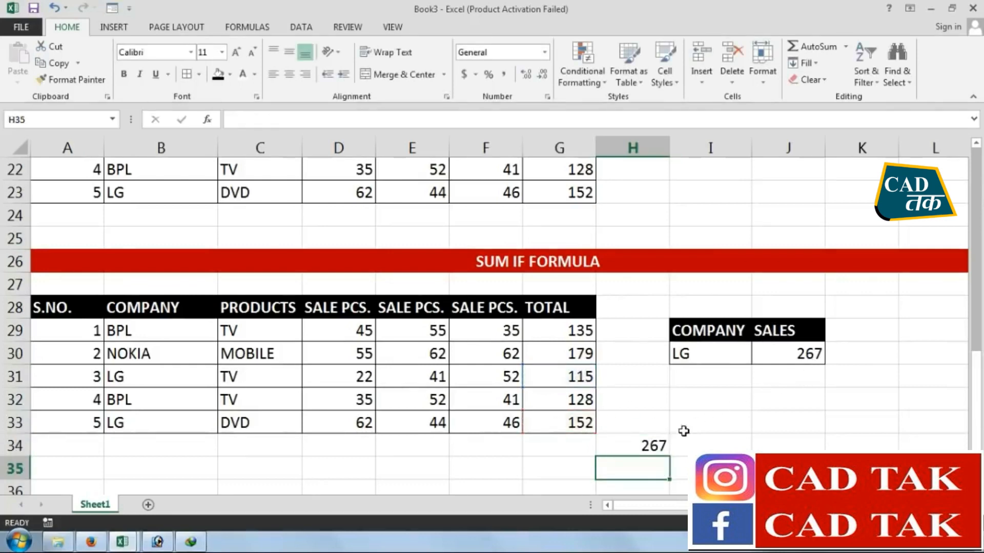
{"action": "left_click", "coordinate": [666, 439]}
{"action": "key", "text": "Delete"}
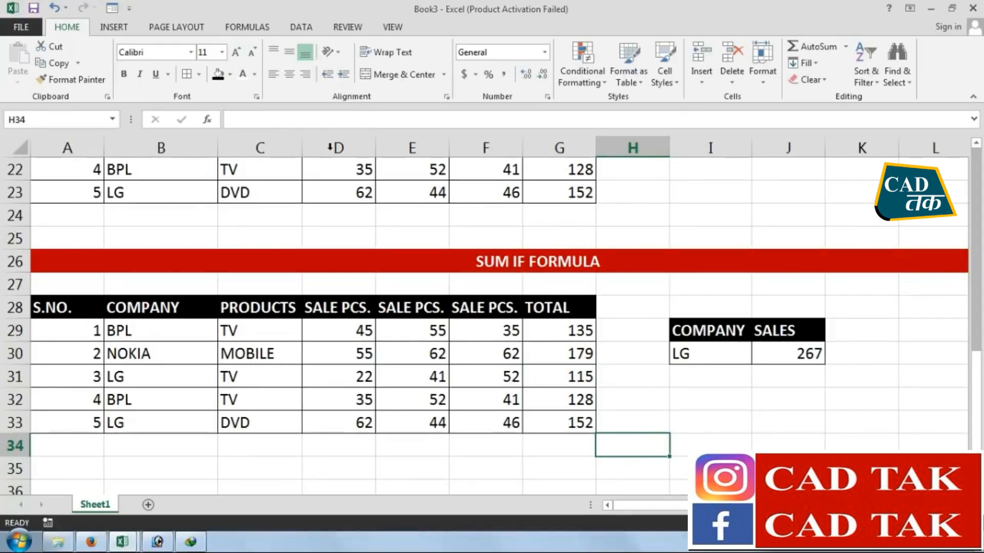
Highlight SUMIF in B7 of the formula series list with a yellow fill
{"action": "scroll", "coordinate": [461, 317], "scroll_direction": "up", "scroll_amount": 7}
{"action": "left_click", "coordinate": [143, 309]}
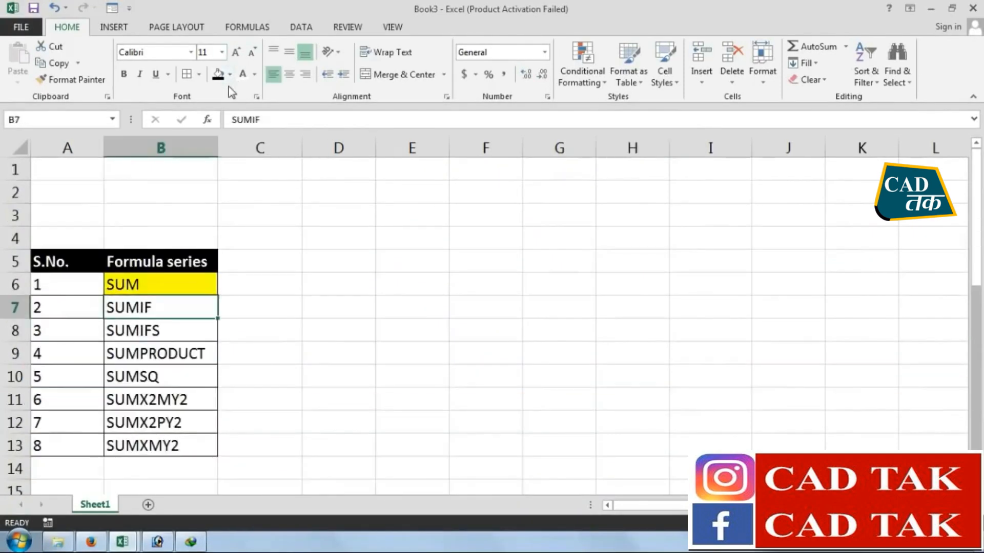
{"action": "left_click", "coordinate": [230, 74]}
{"action": "left_click", "coordinate": [258, 186]}
{"action": "left_click", "coordinate": [256, 330]}
{"action": "left_click", "coordinate": [200, 328]}
Copy the whole SUM IF example in A26:M33 and paste it at A36
{"action": "scroll", "coordinate": [270, 317], "scroll_direction": "down", "scroll_amount": 2}
{"action": "scroll", "coordinate": [592, 282], "scroll_direction": "down", "scroll_amount": 6}
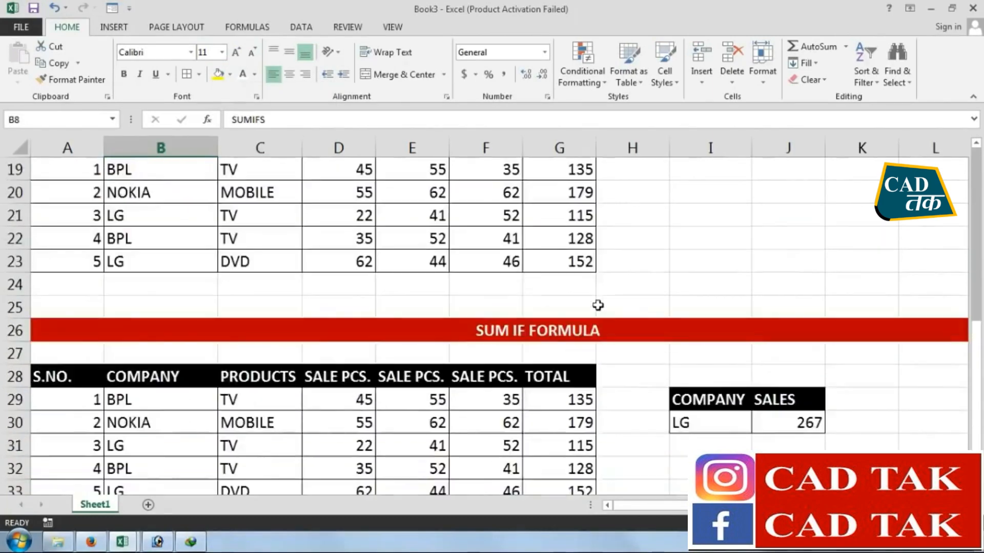
{"action": "left_click_drag", "start_coordinate": [763, 505], "coordinate": [813, 506]}
{"action": "left_click_drag", "start_coordinate": [839, 188], "coordinate": [780, 350]}
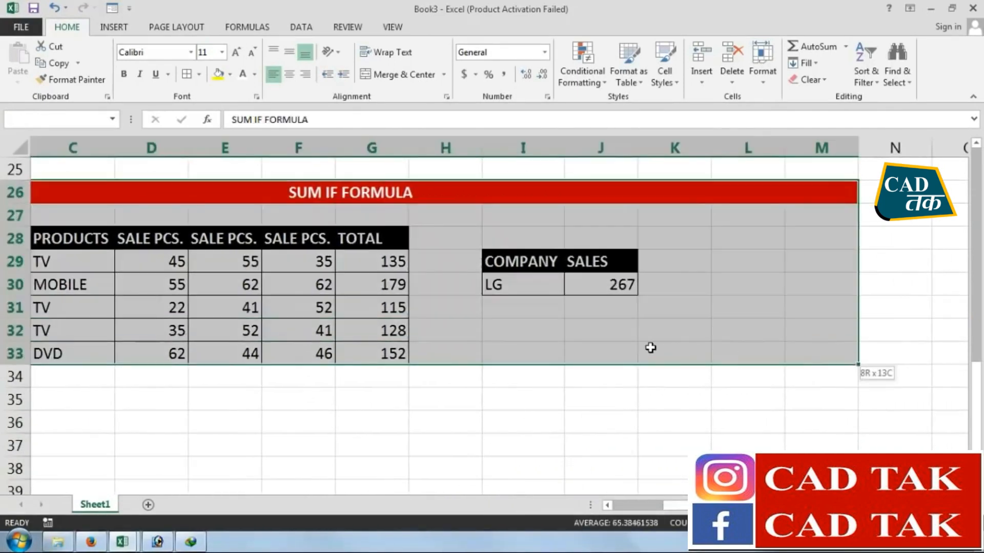
{"action": "left_click_drag", "start_coordinate": [651, 347], "coordinate": [652, 349]}
{"action": "left_click_drag", "start_coordinate": [819, 506], "coordinate": [598, 505]}
{"action": "left_click", "coordinate": [72, 57]}
{"action": "left_click", "coordinate": [57, 416]}
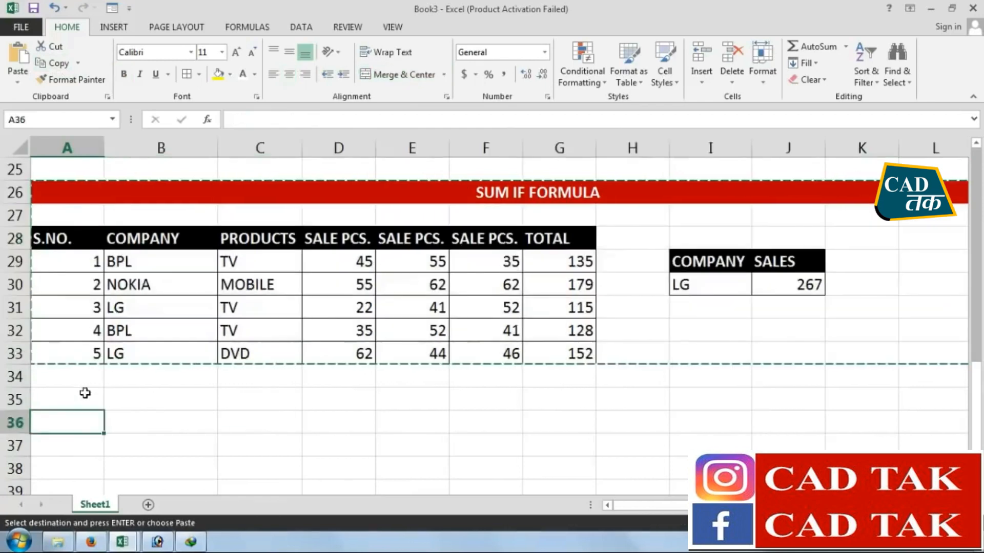
{"action": "left_click", "coordinate": [17, 56]}
Rename the heading of the pasted example in row 36 as SUM IFS FORMULA
{"action": "scroll", "coordinate": [513, 256], "scroll_direction": "down", "scroll_amount": 2}
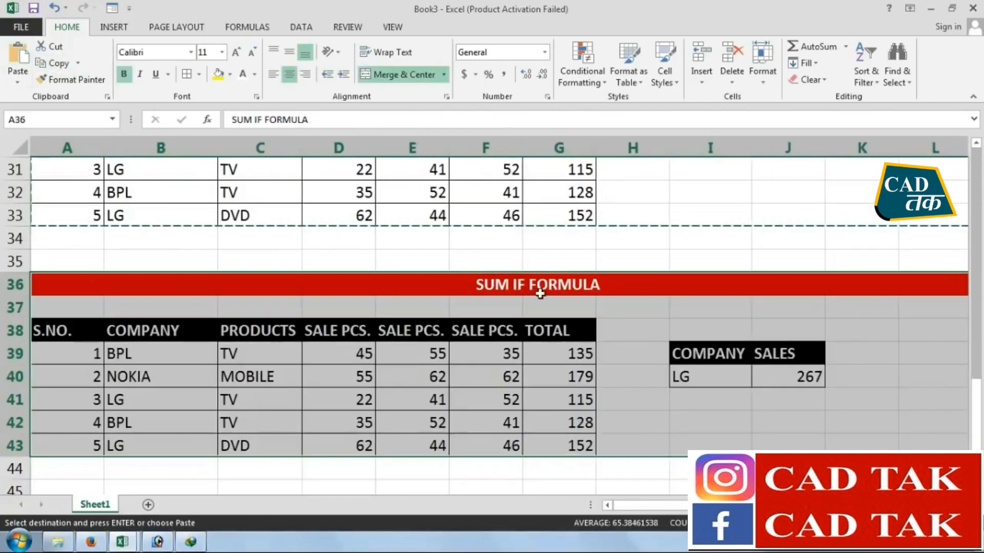
{"action": "double_click", "coordinate": [521, 284]}
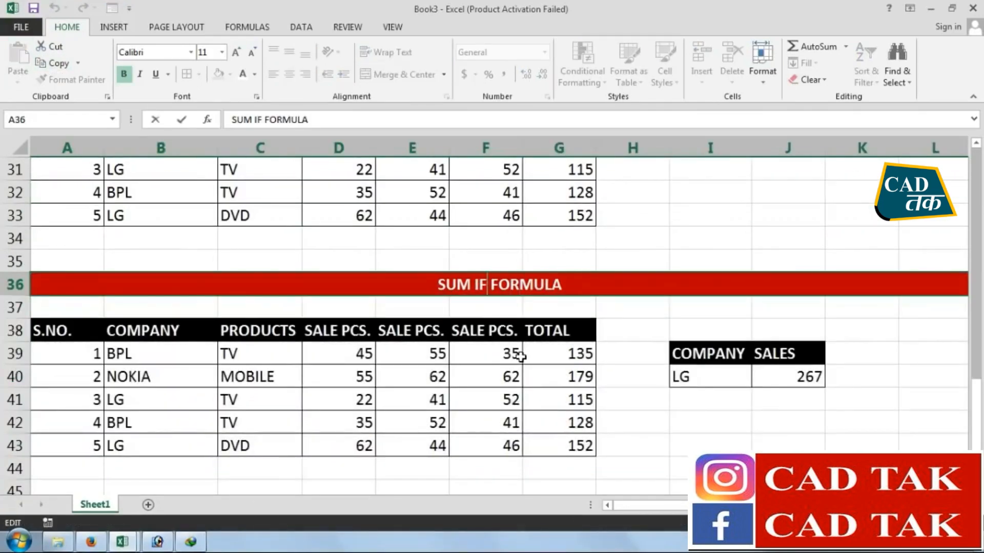
{"action": "type", "text": "S"}
{"action": "key", "text": "Return"}
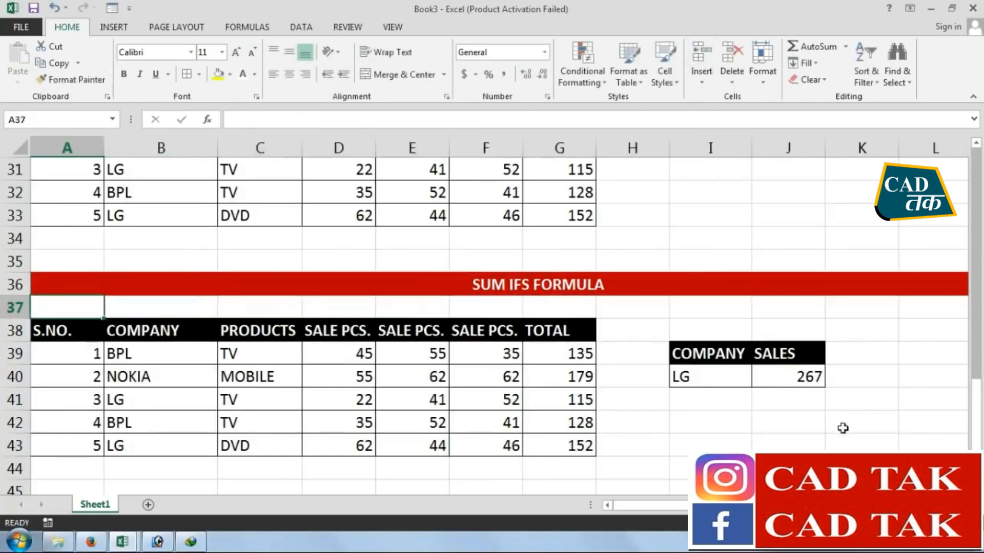
Move the SALES heading and its value from J39:J40 to K39:K40
{"action": "left_click", "coordinate": [756, 417]}
{"action": "left_click_drag", "start_coordinate": [774, 353], "coordinate": [758, 372]}
{"action": "left_click", "coordinate": [58, 62]}
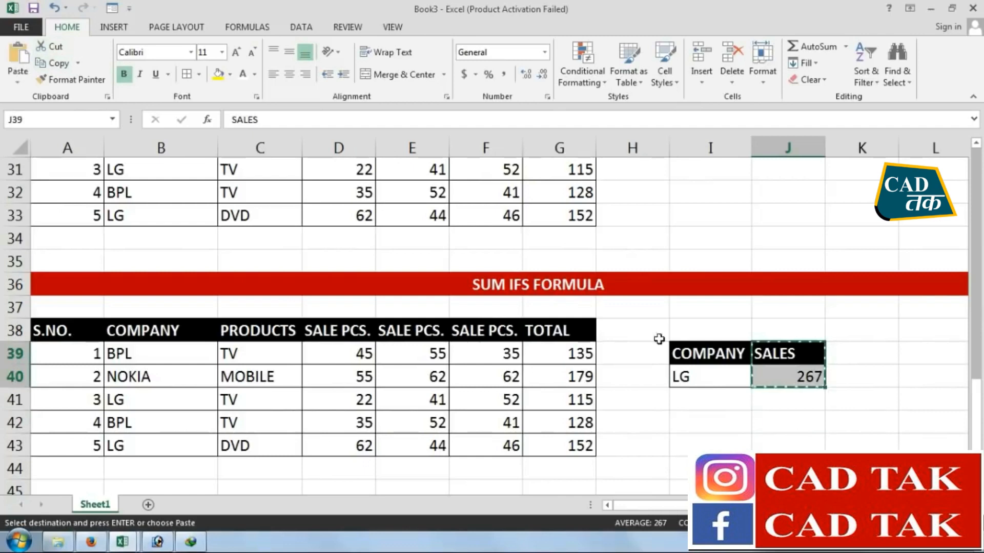
{"action": "left_click", "coordinate": [840, 352]}
{"action": "left_click", "coordinate": [18, 56]}
{"action": "left_click", "coordinate": [712, 423]}
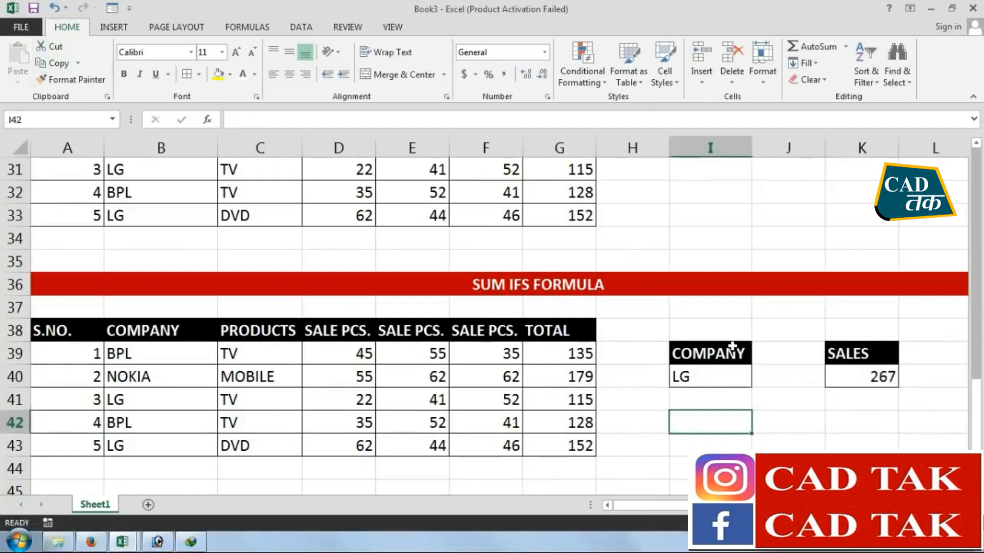
Enter the heading PRODUCTS in J39 and widen column J to fit it
{"action": "left_click", "coordinate": [763, 356]}
{"action": "type", "text": "PRODUCTS"}
{"action": "key", "text": "Return"}
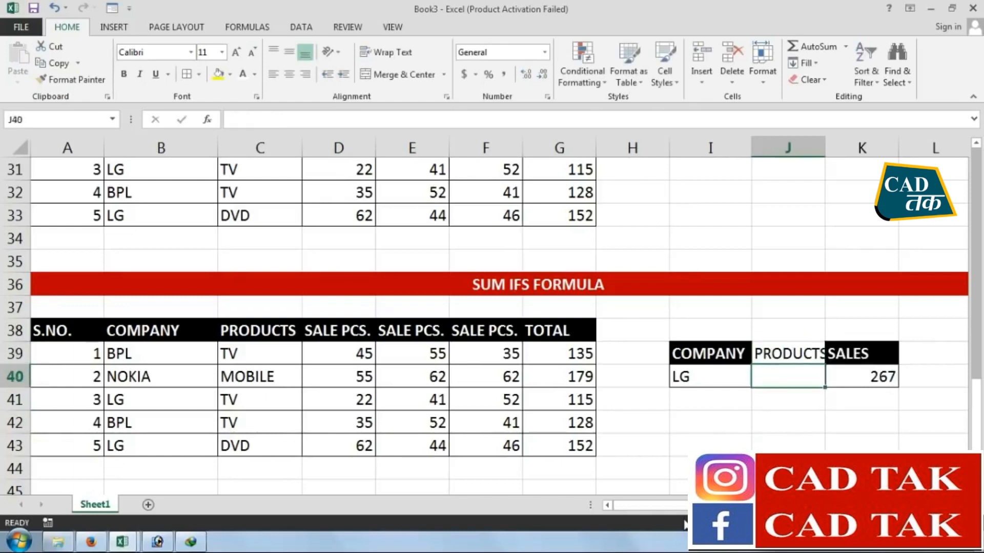
{"action": "left_click_drag", "start_coordinate": [825, 154], "coordinate": [835, 153]}
{"action": "left_click", "coordinate": [801, 391]}
{"action": "left_click", "coordinate": [796, 385]}
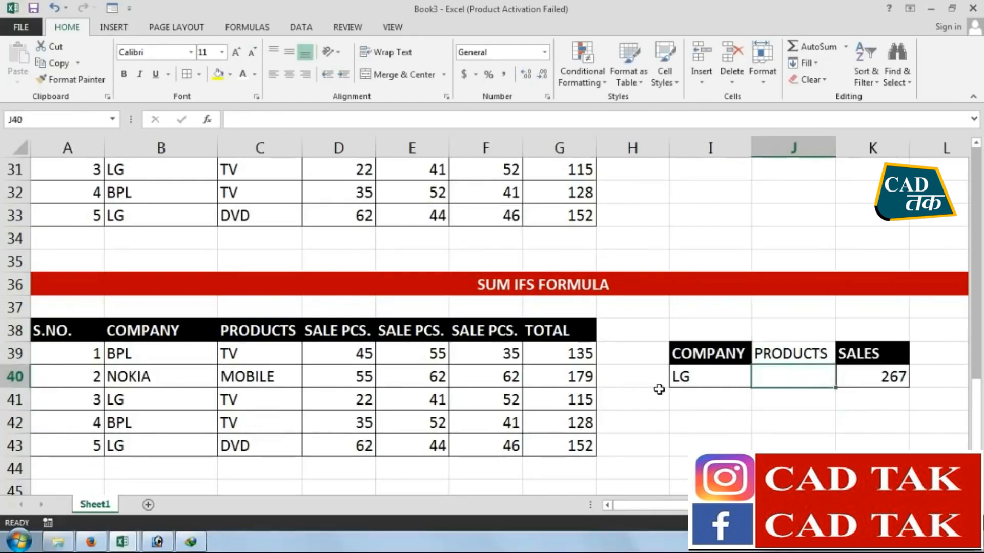
Compare the company and product pairs in the LG and BPL rows, and enter TV as the product criterion in J40
{"action": "left_click_drag", "start_coordinate": [156, 408], "coordinate": [260, 402]}
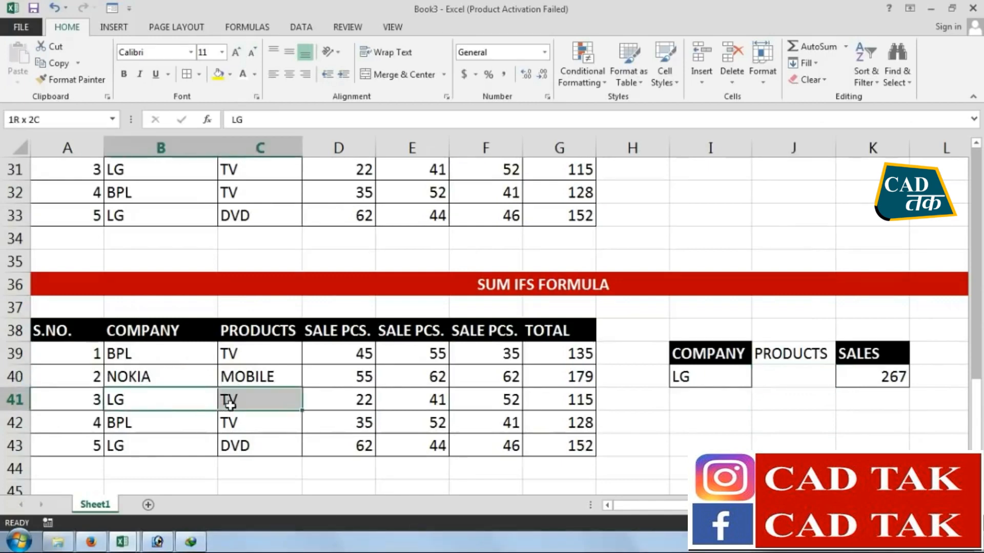
{"action": "left_click_drag", "start_coordinate": [137, 451], "coordinate": [255, 452]}
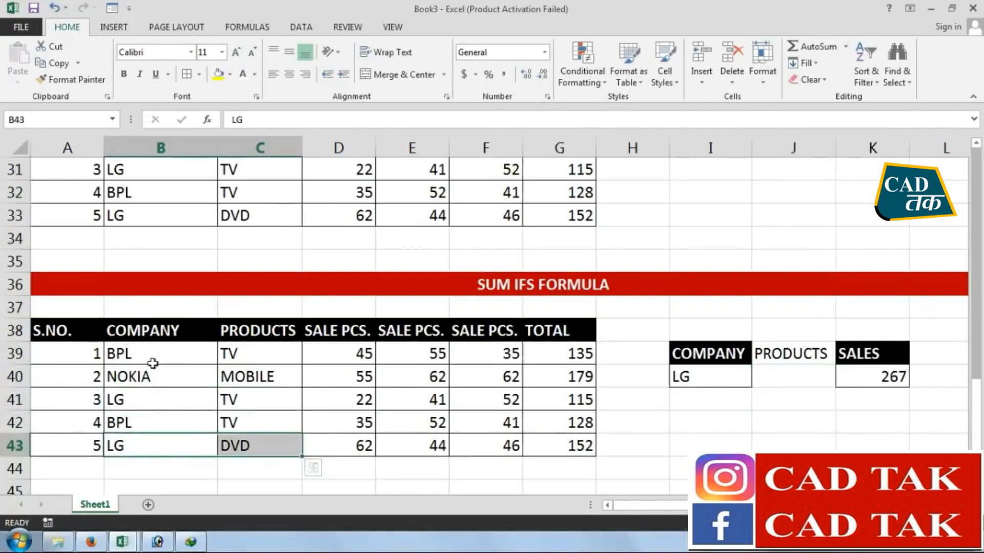
{"action": "left_click_drag", "start_coordinate": [153, 360], "coordinate": [251, 356]}
{"action": "left_click_drag", "start_coordinate": [139, 414], "coordinate": [259, 424]}
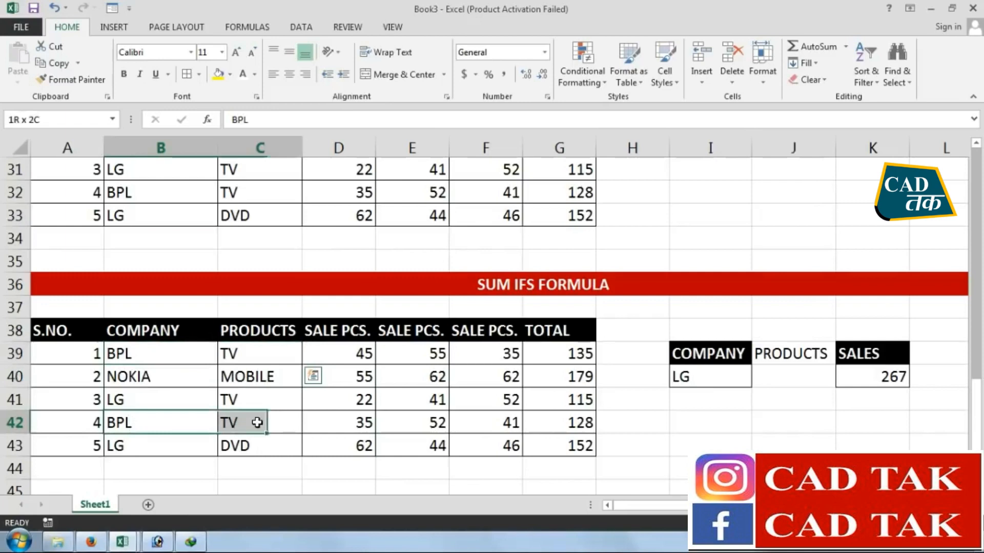
{"action": "left_click", "coordinate": [774, 375]}
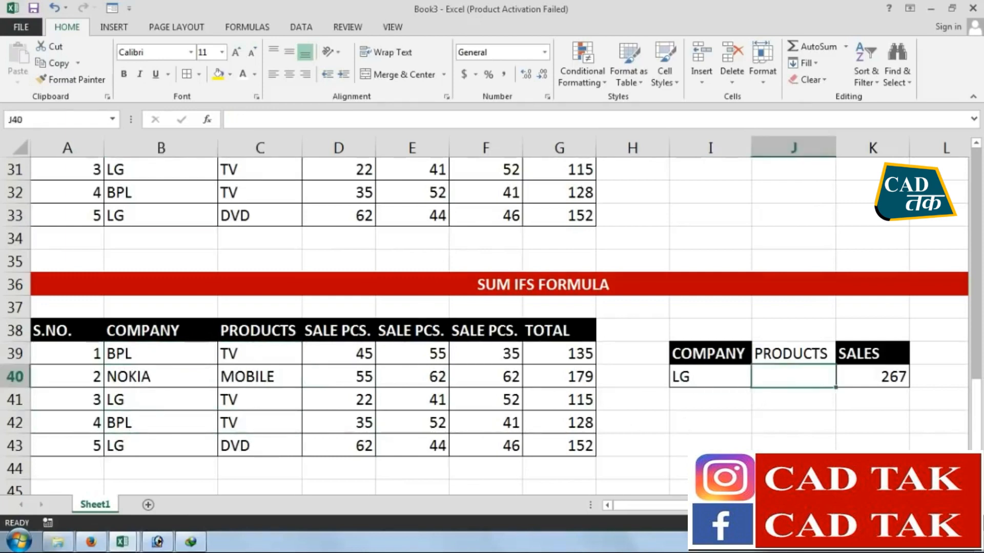
{"action": "type", "text": "T"}
{"action": "key", "text": "Return"}
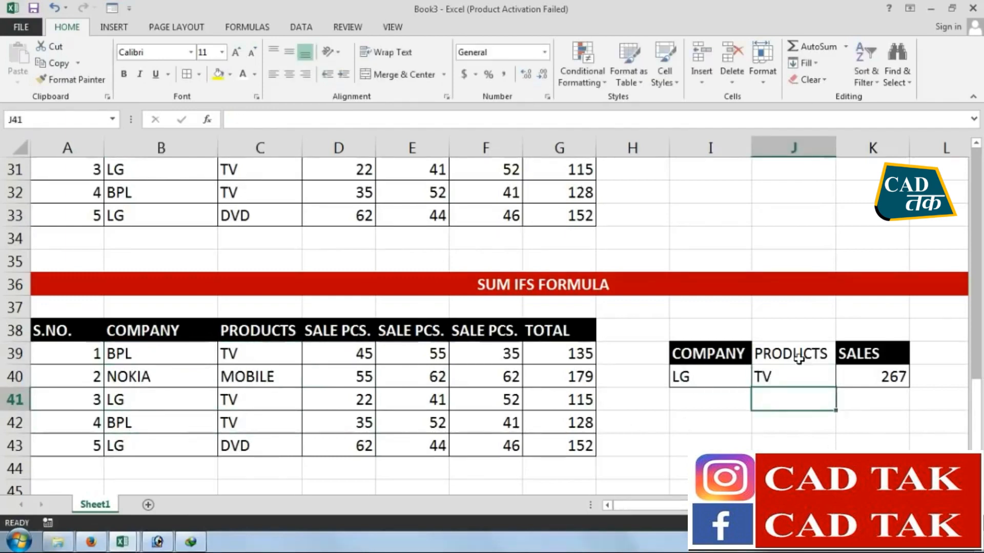
Apply the SALES heading's formatting to the PRODUCTS heading in J39, and add borders to J40
{"action": "left_click", "coordinate": [764, 353]}
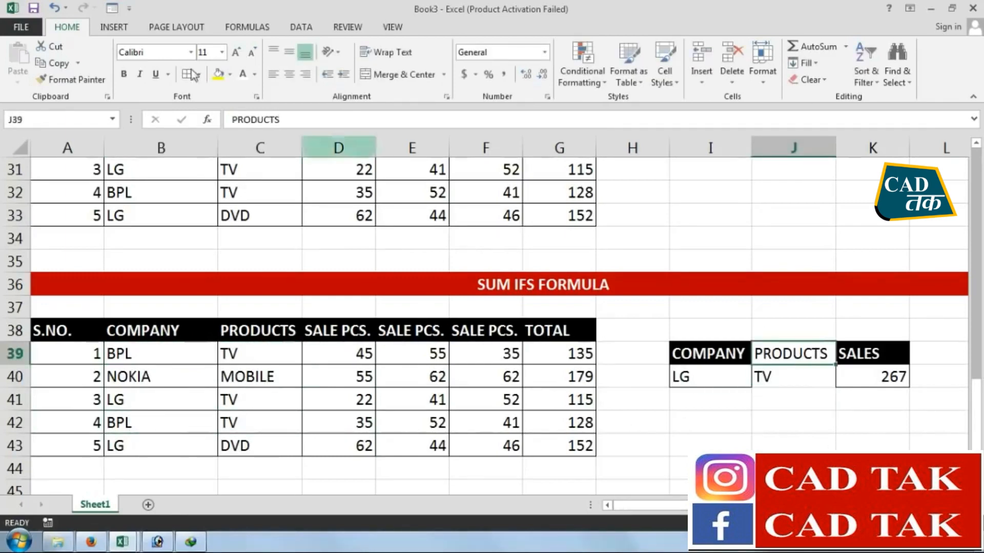
{"action": "left_click", "coordinate": [874, 353]}
{"action": "left_click", "coordinate": [72, 79]}
{"action": "left_click", "coordinate": [782, 354]}
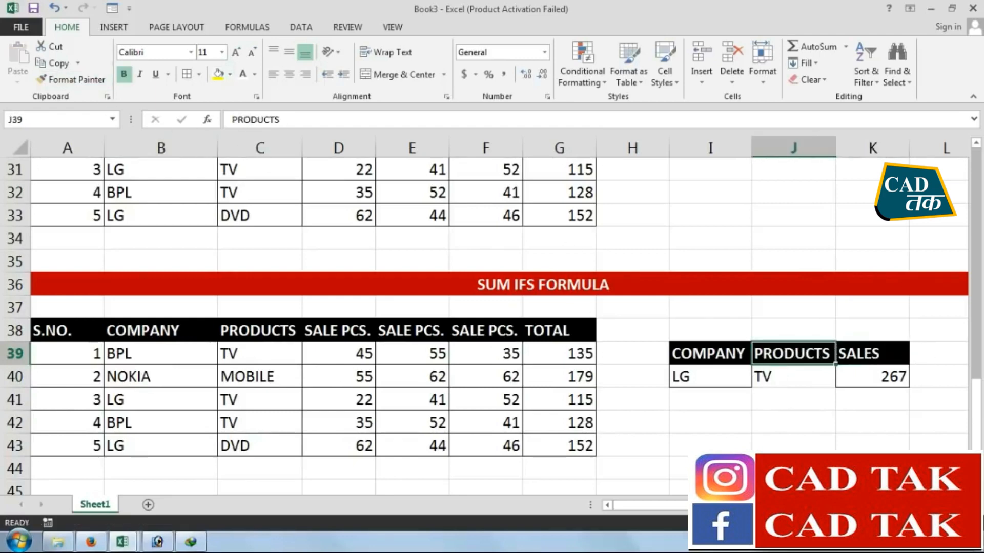
{"action": "left_click", "coordinate": [797, 378]}
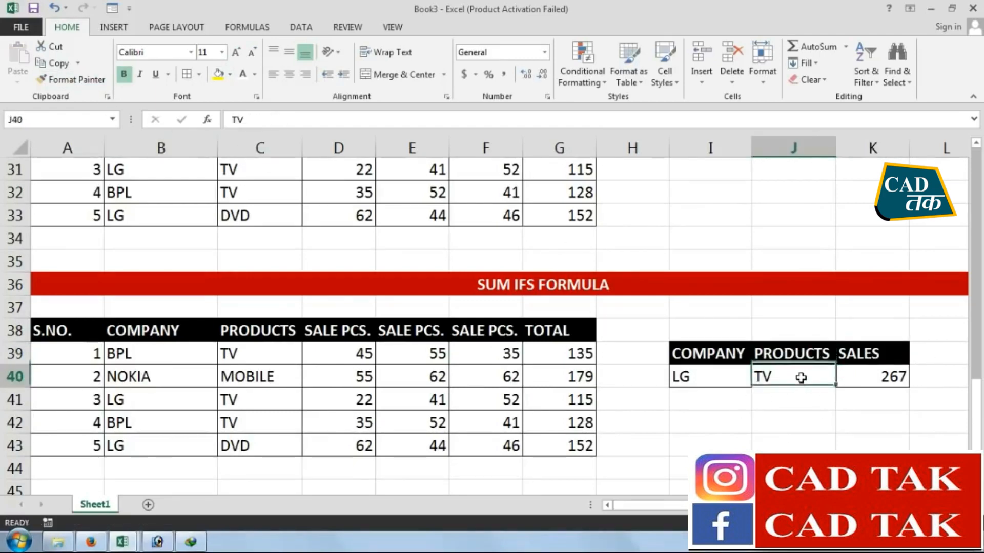
{"action": "left_click", "coordinate": [189, 76]}
{"action": "left_click", "coordinate": [680, 428]}
Clear the carried-over sales formula from K40
{"action": "left_click", "coordinate": [855, 379]}
{"action": "key", "text": "Delete"}
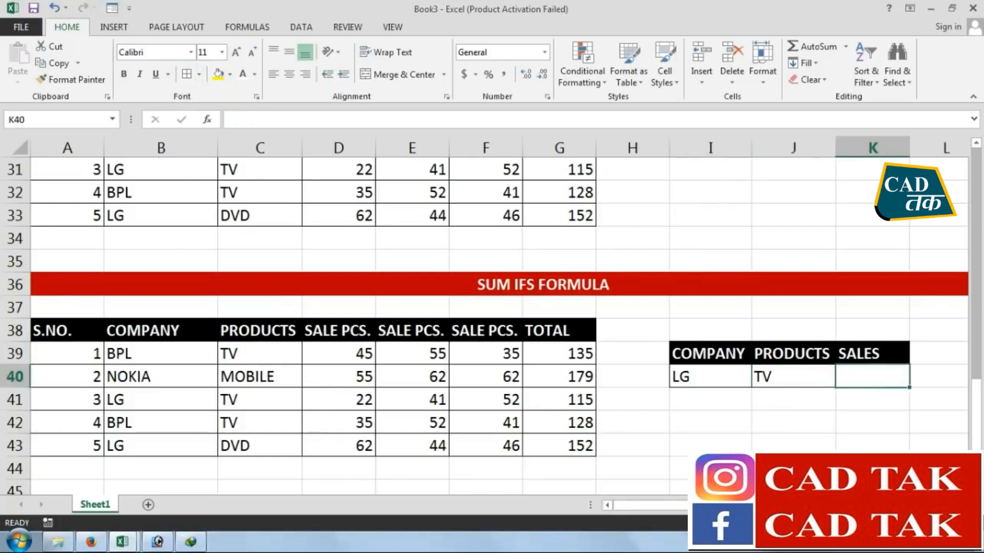
Start a SUMIFS formula in K40 with the TOTAL values G39:G43 as the sum range
{"action": "type", "text": "="}
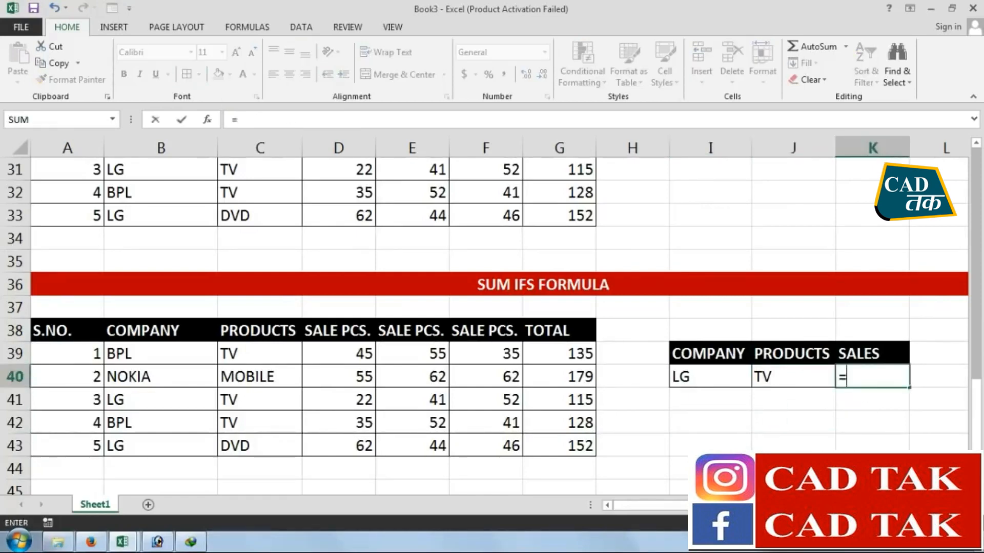
{"action": "type", "text": "SUMIF"}
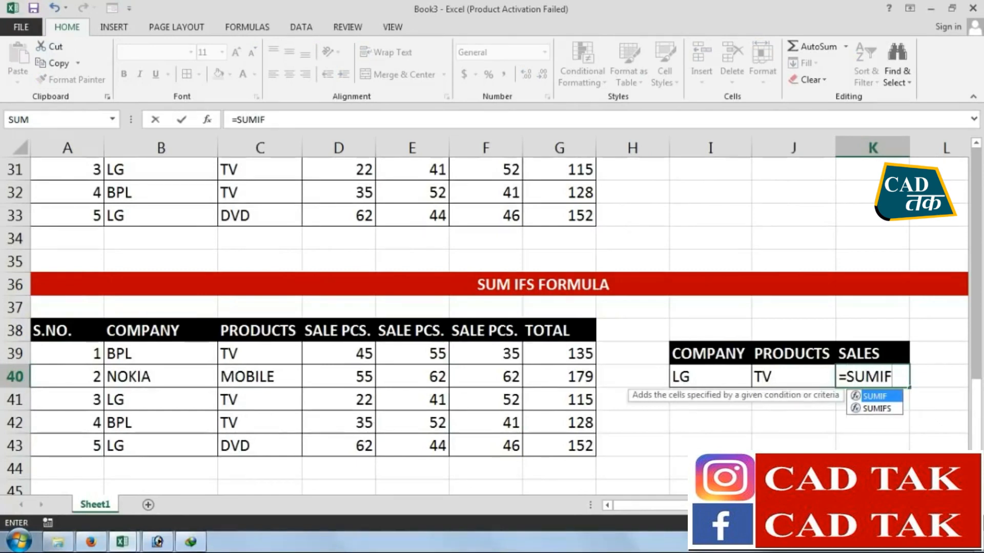
{"action": "type", "text": "S"}
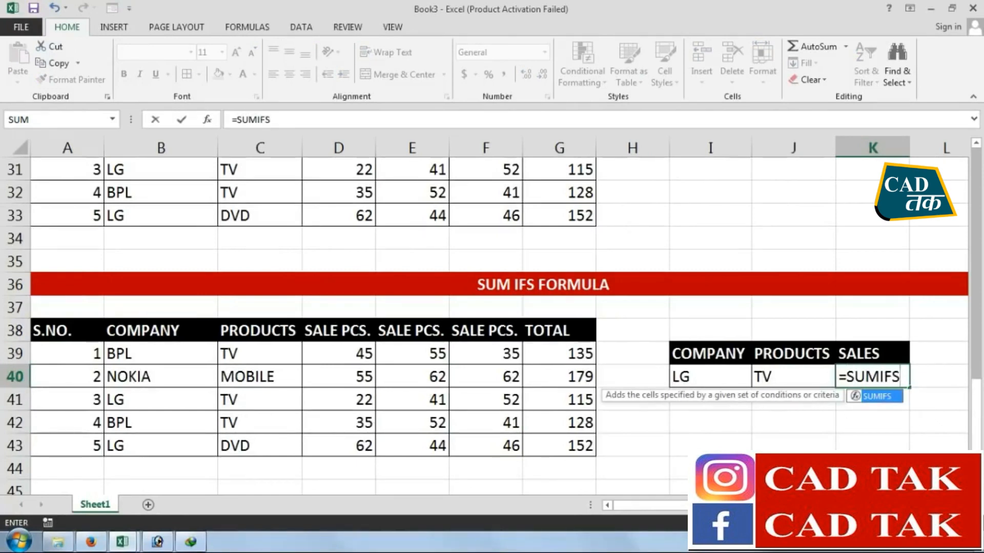
{"action": "type", "text": "("}
{"action": "mouse_move", "coordinate": [758, 506]}
{"action": "left_mouse_down"}
{"action": "mouse_move", "coordinate": [814, 505]}
{"action": "mouse_move", "coordinate": [758, 506]}
{"action": "left_mouse_up"}
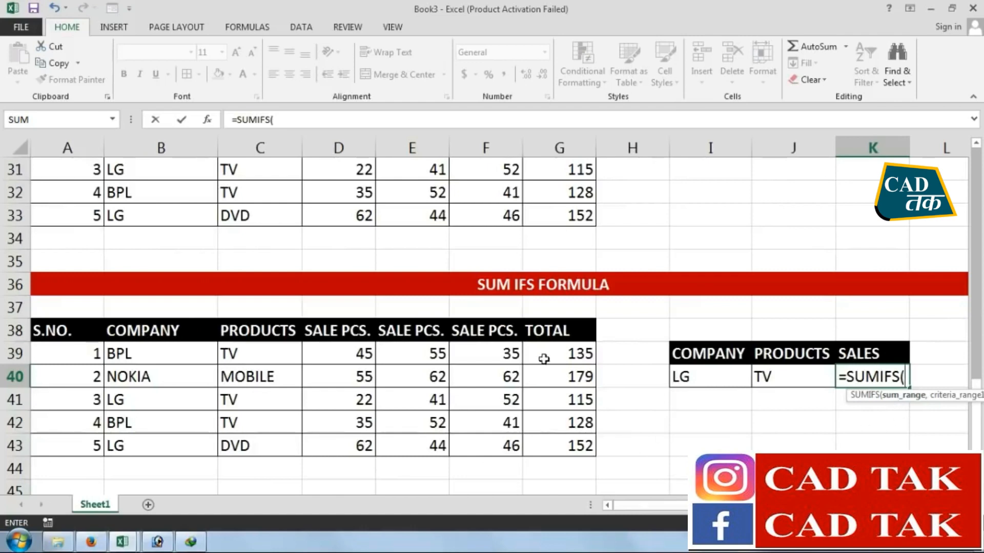
{"action": "left_click_drag", "start_coordinate": [555, 354], "coordinate": [562, 445]}
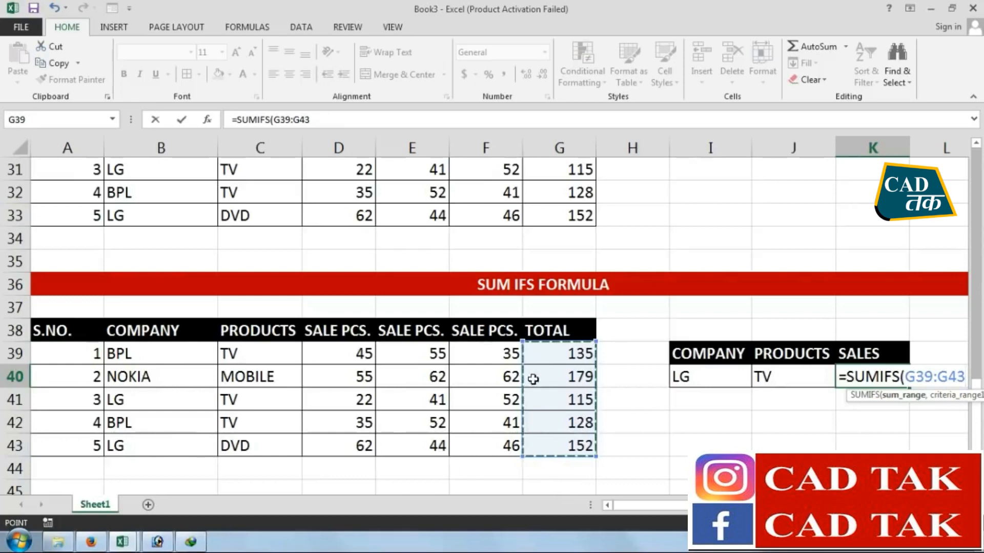
{"action": "type", "text": ","}
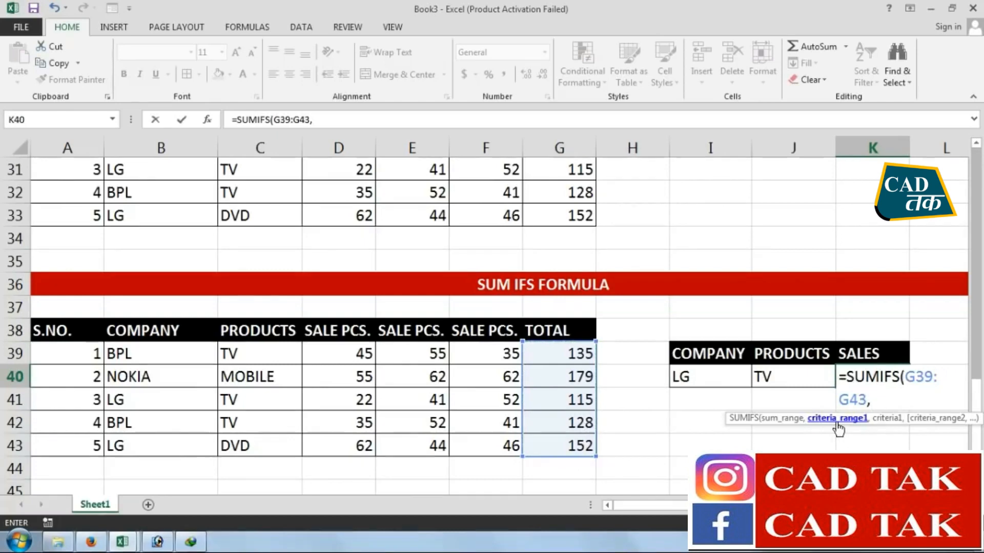
Complete the K40 formula with company range B39:B43 matched to I40 and product range C39:C43 matched to J40
{"action": "left_click_drag", "start_coordinate": [181, 362], "coordinate": [172, 445]}
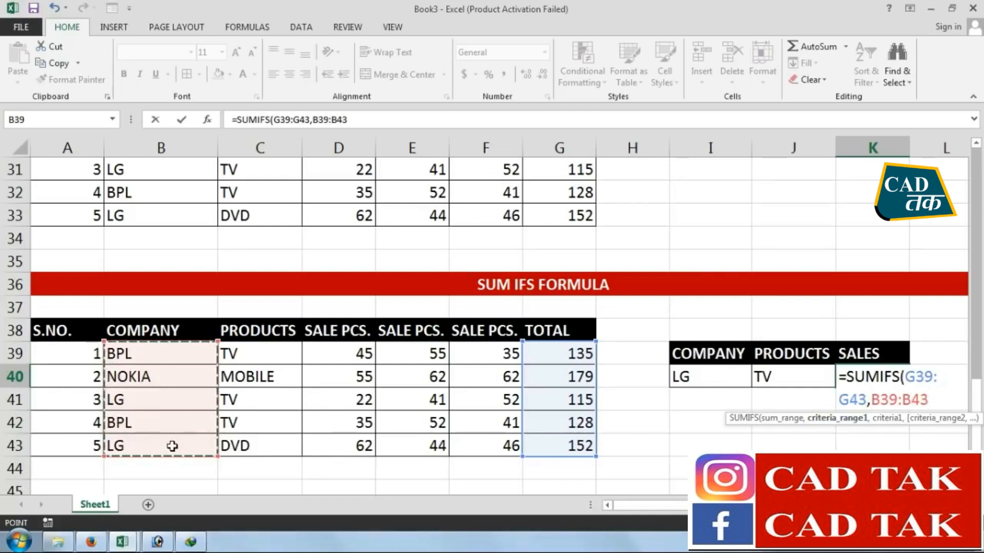
{"action": "type", "text": ","}
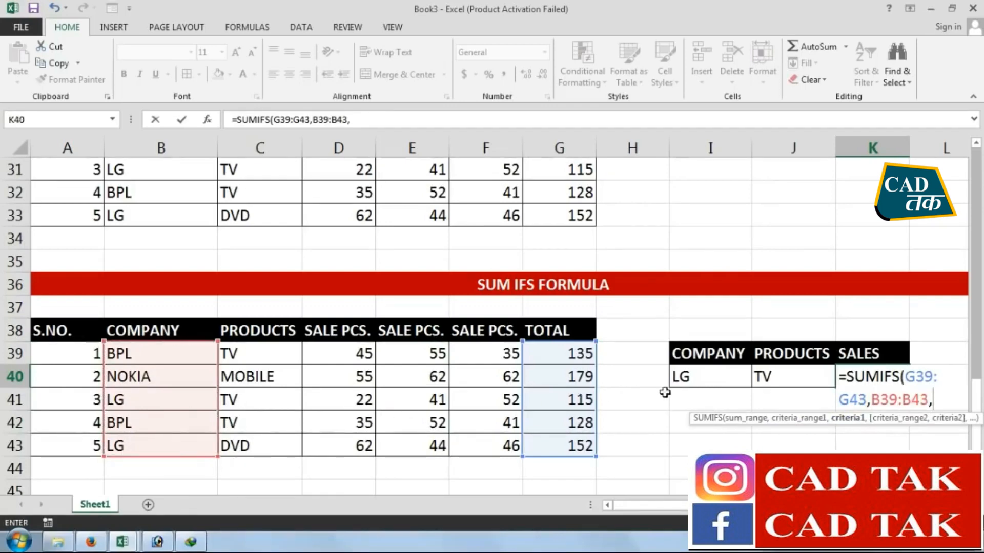
{"action": "left_click", "coordinate": [701, 378]}
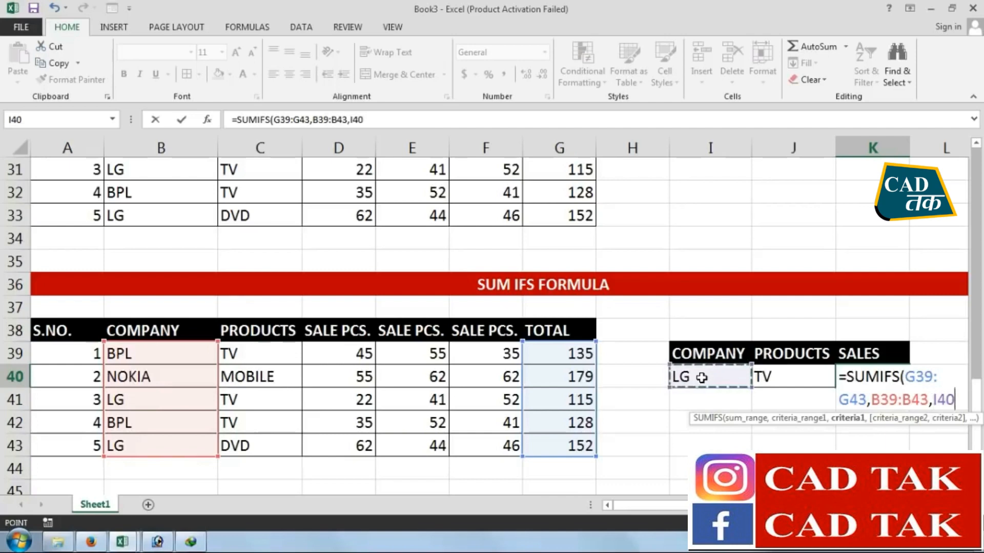
{"action": "type", "text": ","}
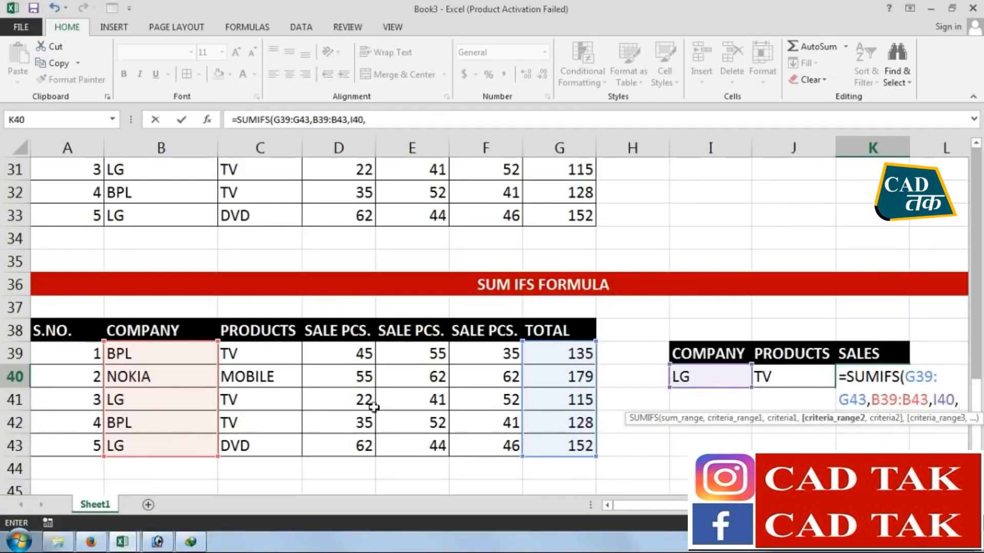
{"action": "left_click_drag", "start_coordinate": [252, 353], "coordinate": [251, 443]}
{"action": "type", "text": ","}
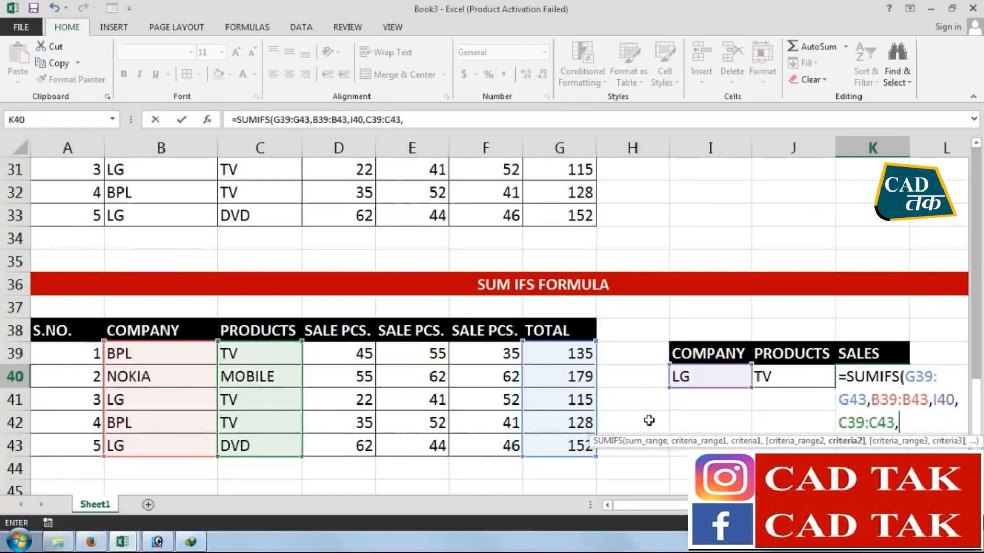
{"action": "left_click", "coordinate": [767, 379]}
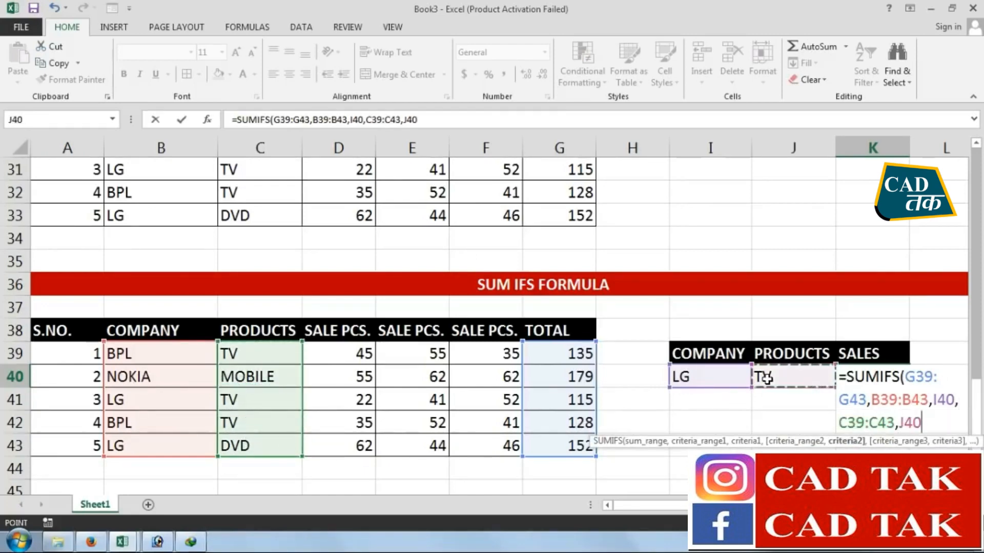
{"action": "key", "text": "Return"}
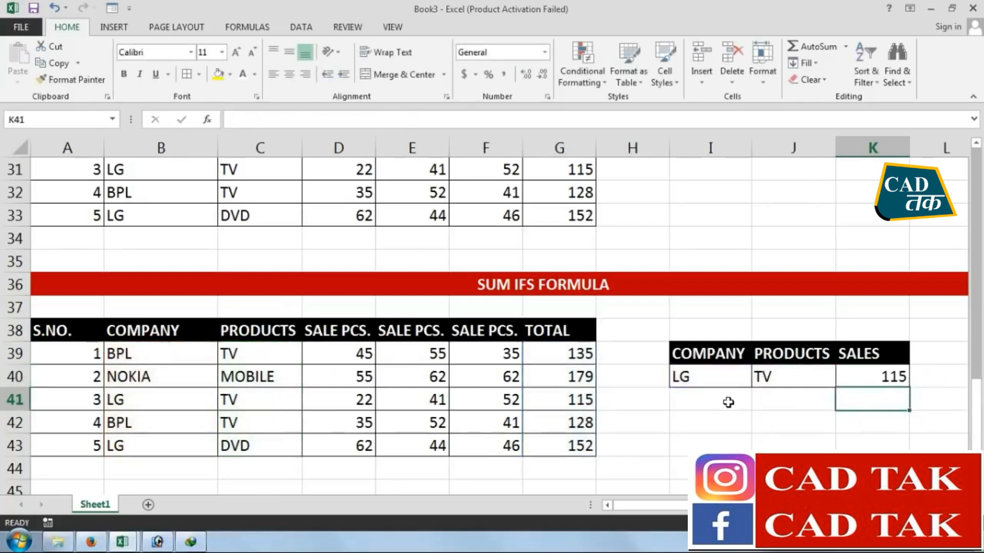
Compare the SUMIFS result in K40 with the total of the LG TV row
{"action": "left_click", "coordinate": [862, 381]}
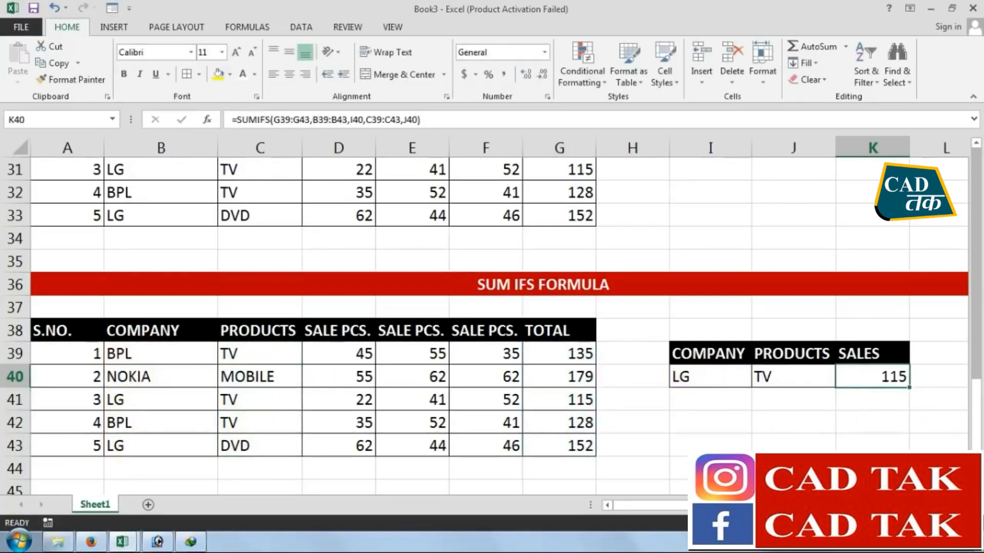
{"action": "left_click_drag", "start_coordinate": [121, 401], "coordinate": [268, 402]}
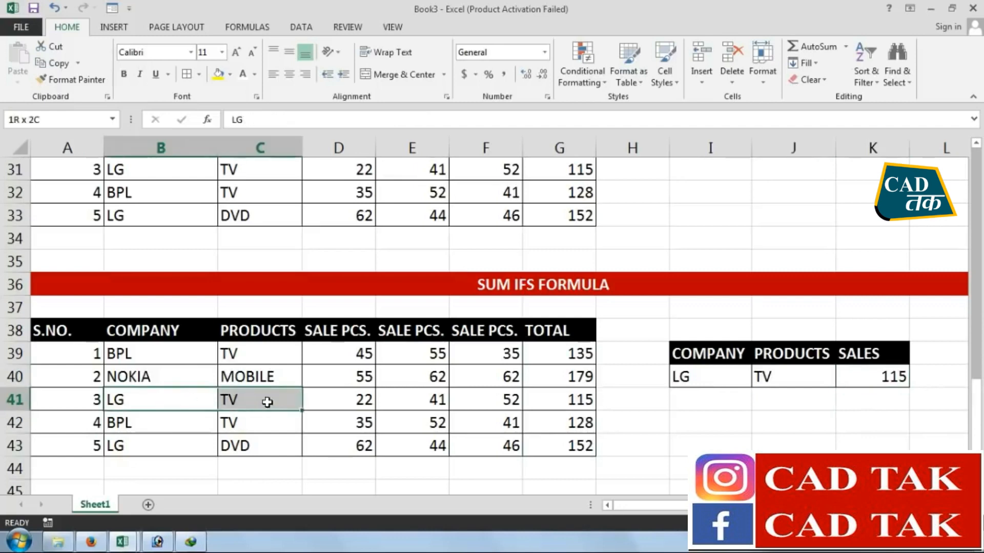
{"action": "left_click", "coordinate": [544, 404]}
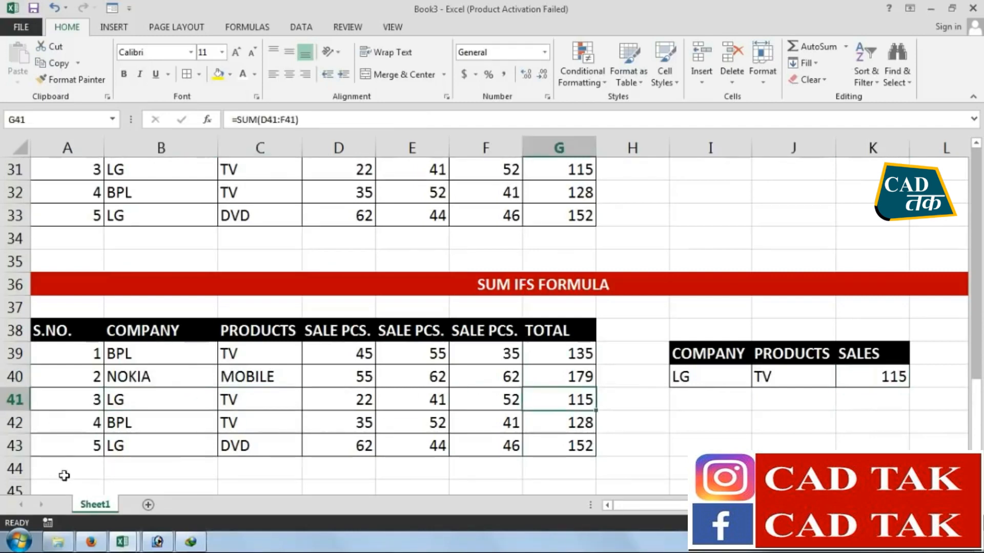
Change the product of the last LG row, in C43, to TV and review that row
{"action": "left_click", "coordinate": [256, 446]}
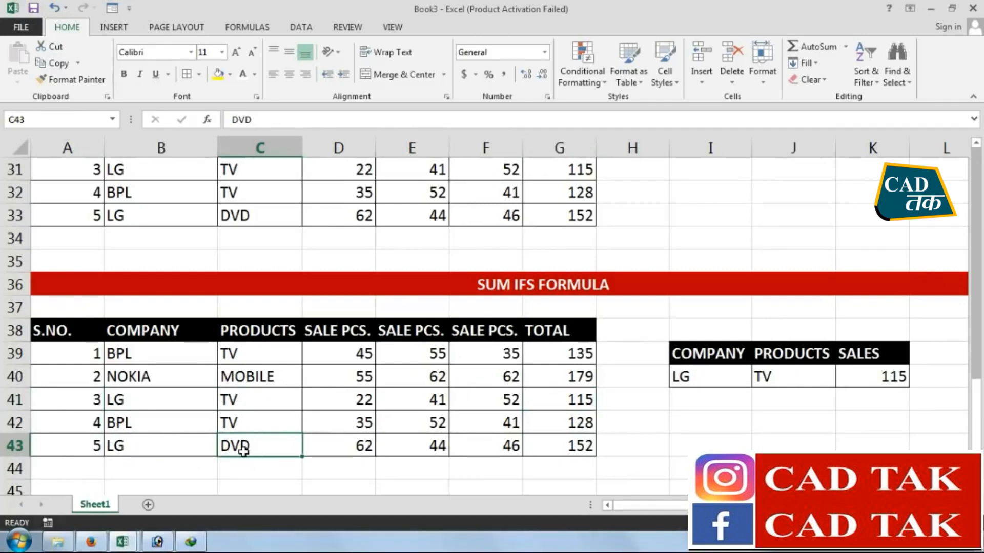
{"action": "type", "text": "TV"}
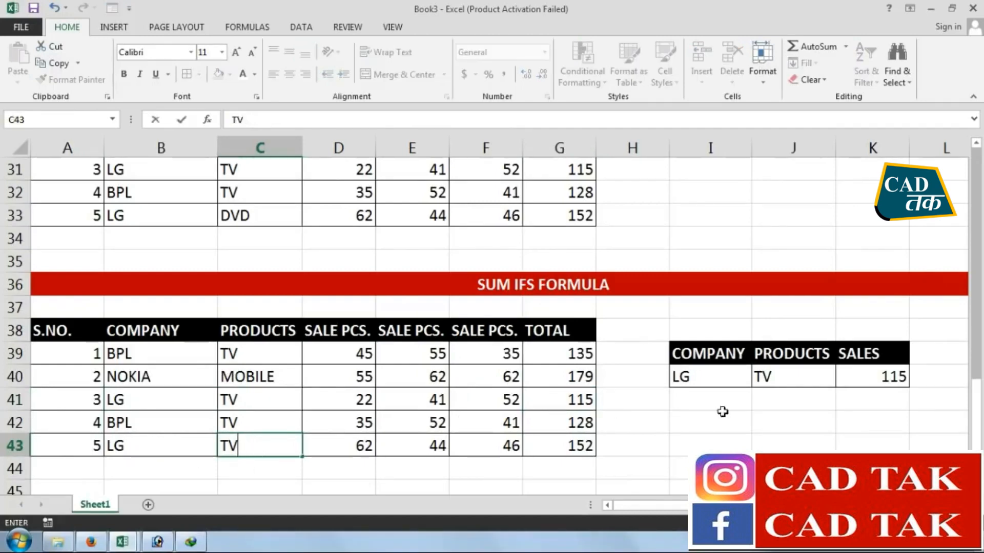
{"action": "left_click", "coordinate": [893, 400]}
{"action": "left_click_drag", "start_coordinate": [197, 444], "coordinate": [564, 447]}
Cross-check the LG TV sales with the formula =G41+G43 in I43, and clear that cell
{"action": "left_click", "coordinate": [685, 449]}
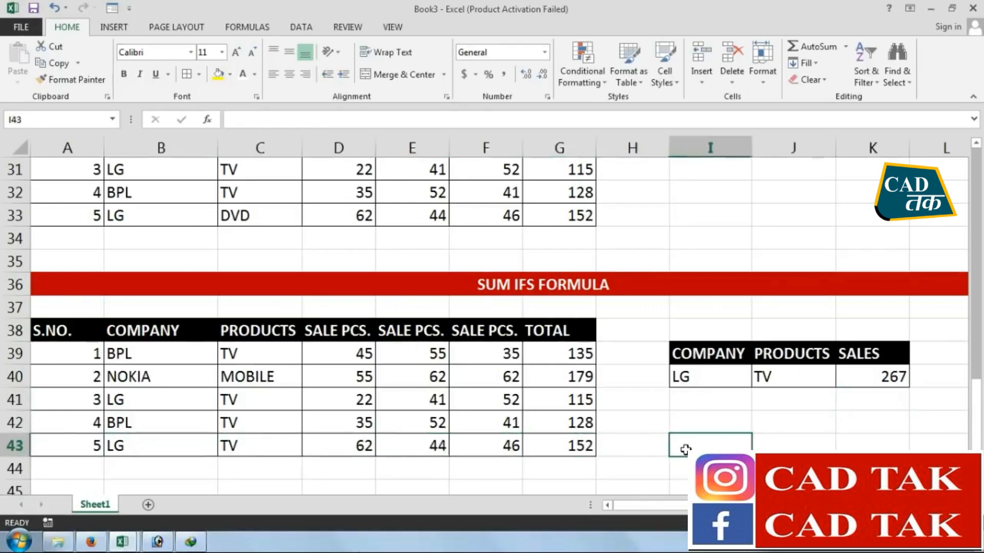
{"action": "type", "text": "="}
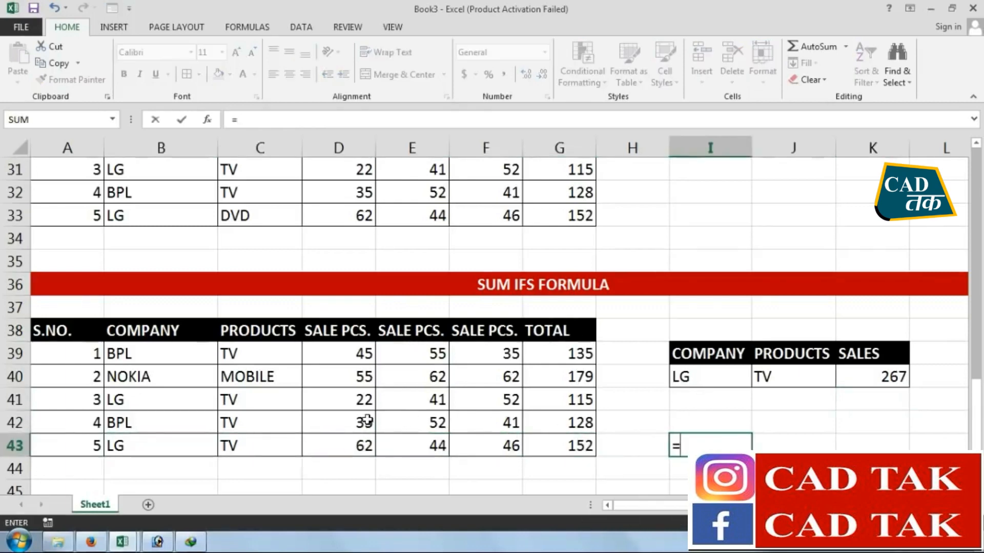
{"action": "left_click", "coordinate": [558, 404]}
{"action": "type", "text": "+"}
{"action": "left_click", "coordinate": [562, 444]}
{"action": "key", "text": "Return"}
{"action": "left_click", "coordinate": [730, 445]}
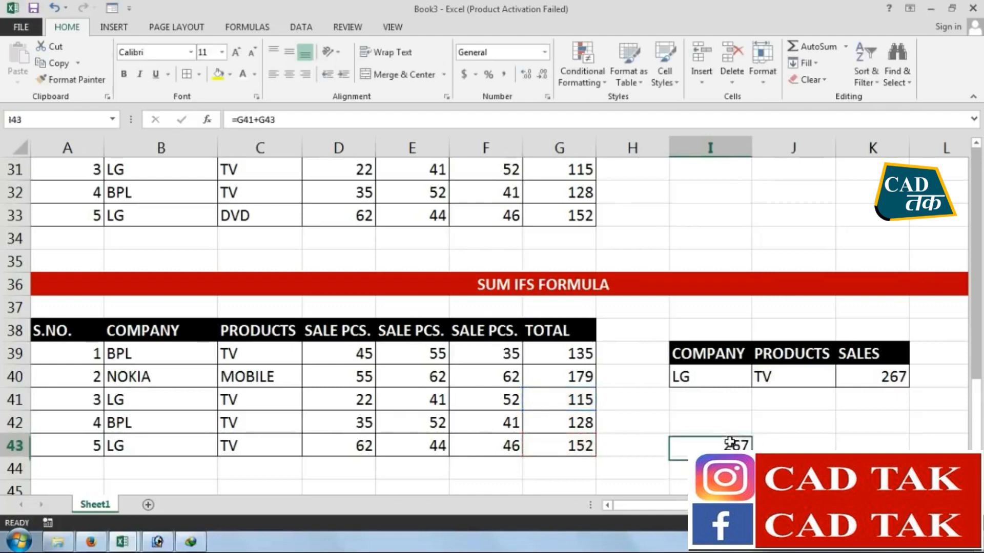
{"action": "key", "text": "Delete"}
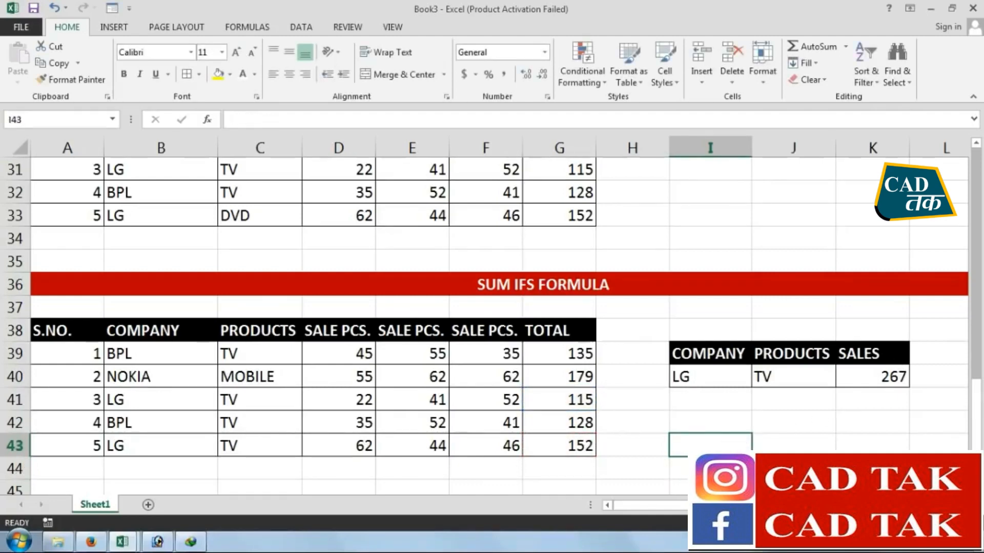
{"action": "left_click", "coordinate": [689, 425]}
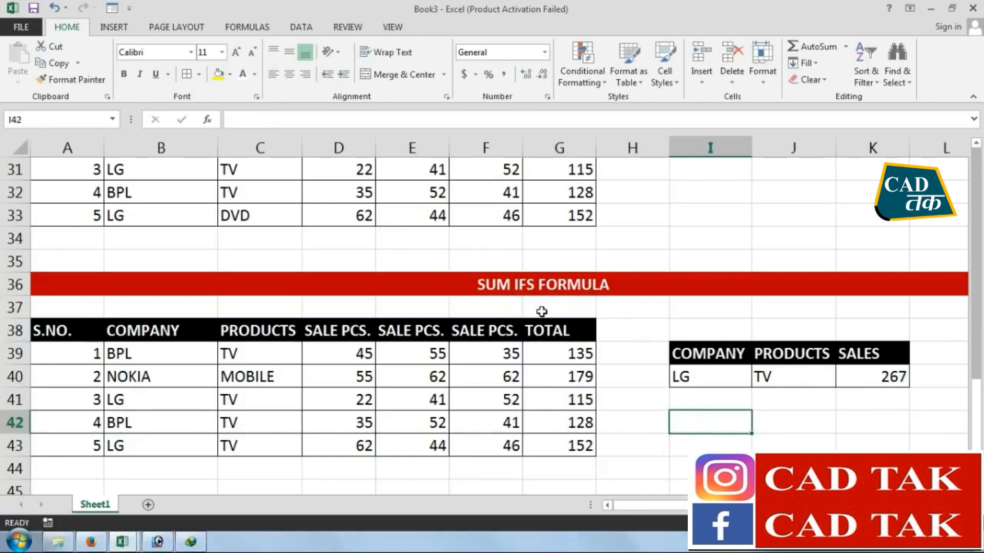
Highlight SUMIFS in the formula series list with yellow fill
{"action": "scroll", "coordinate": [384, 410], "scroll_direction": "up", "scroll_amount": 10}
{"action": "left_click", "coordinate": [185, 324]}
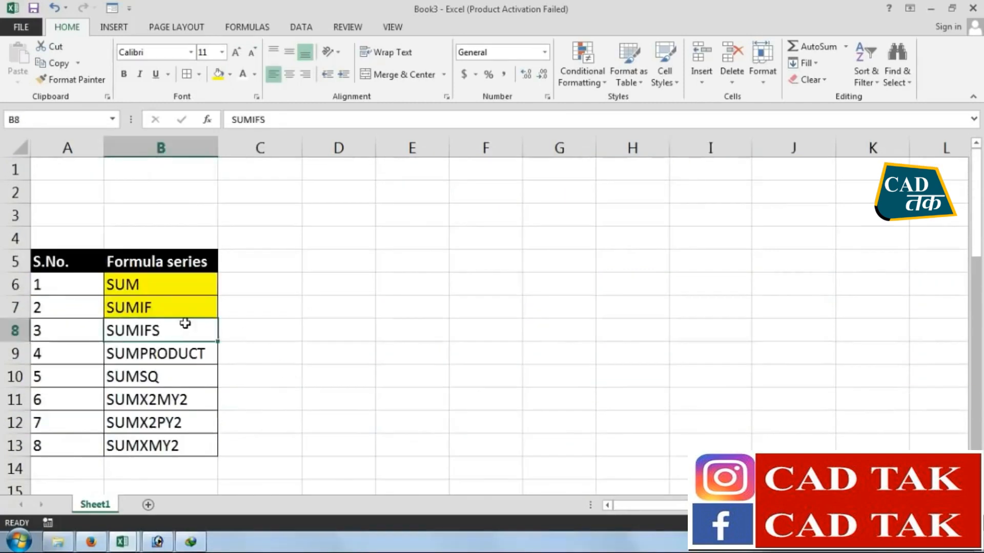
{"action": "left_click", "coordinate": [223, 76]}
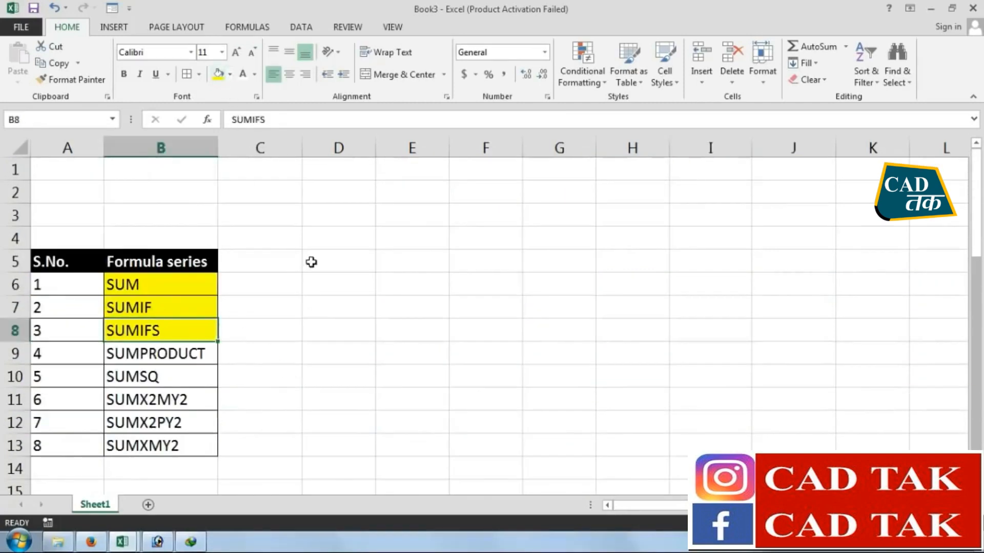
Copy the SUM FORMULA banner and its sales table from rows 16 to 23, and paste them at A46
{"action": "scroll", "coordinate": [312, 261], "scroll_direction": "down", "scroll_amount": 1}
{"action": "left_click", "coordinate": [122, 288]}
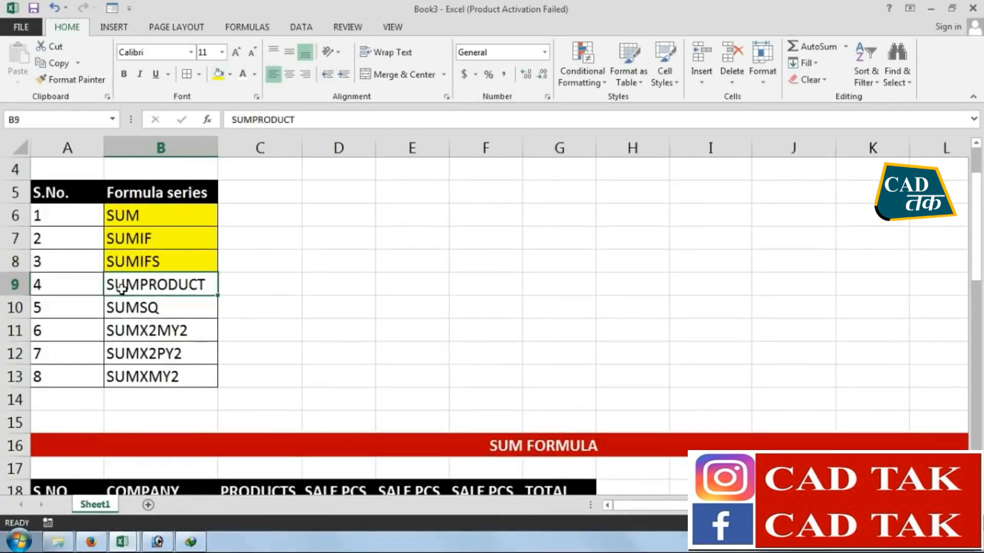
{"action": "scroll", "coordinate": [274, 303], "scroll_direction": "down", "scroll_amount": 2}
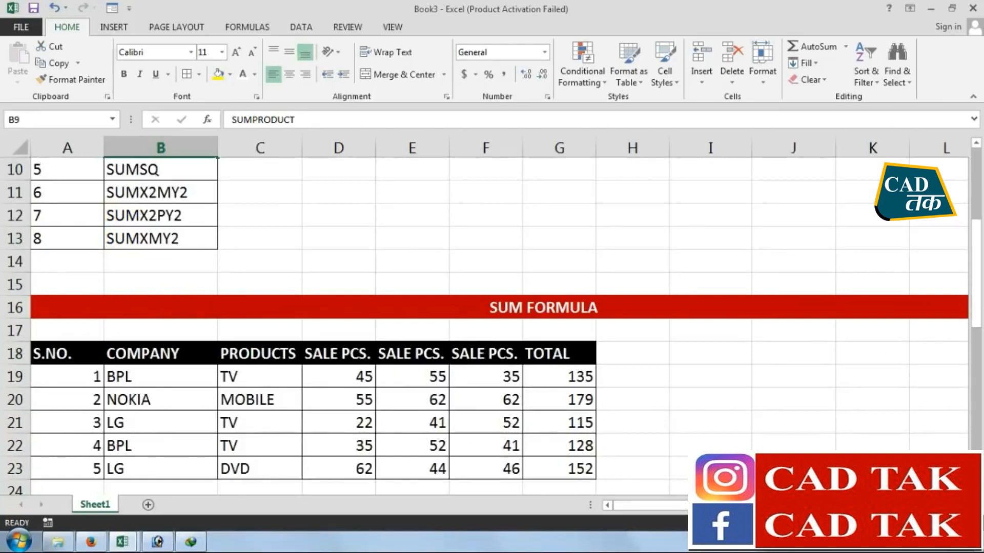
{"action": "scroll", "coordinate": [961, 326], "scroll_direction": "right", "scroll_amount": 1}
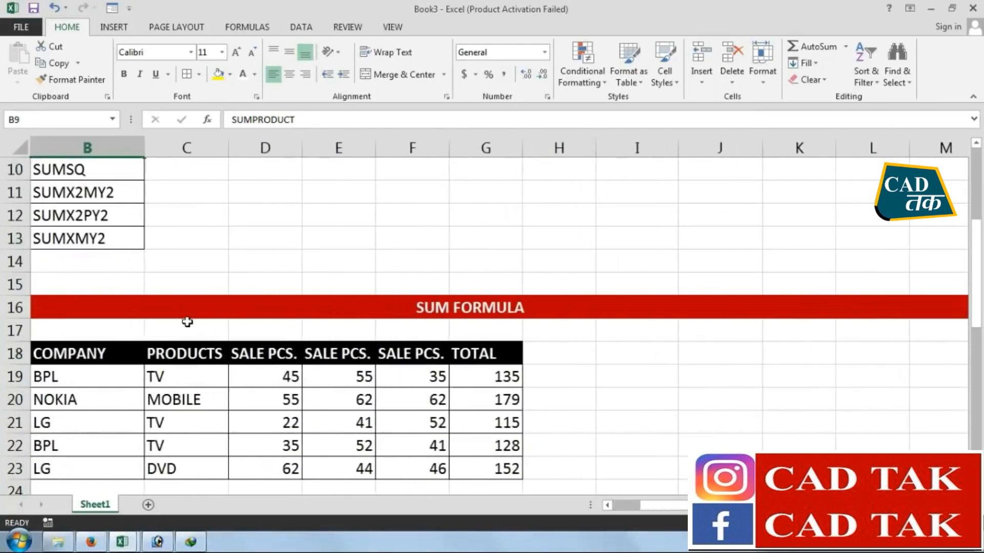
{"action": "left_click_drag", "start_coordinate": [145, 312], "coordinate": [147, 463]}
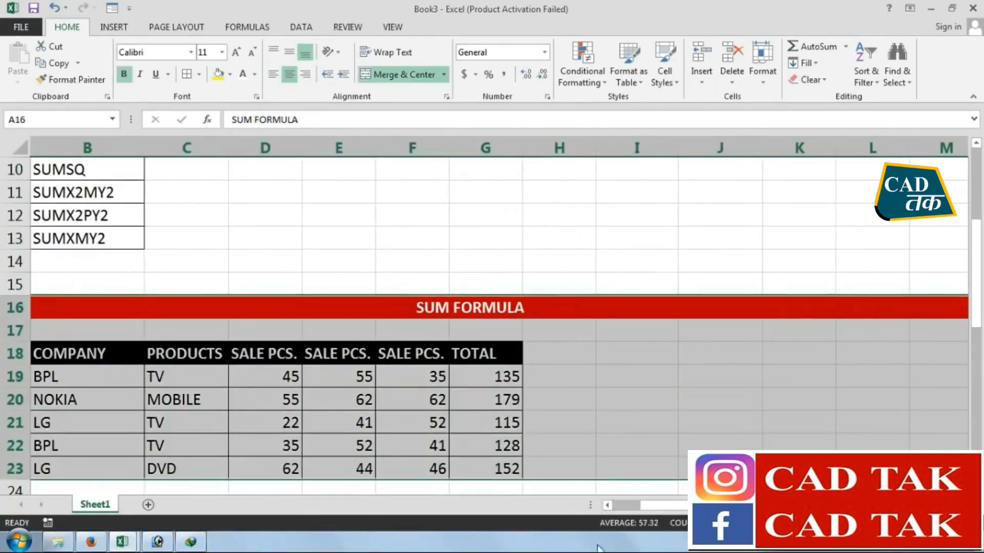
{"action": "scroll", "coordinate": [661, 505], "scroll_direction": "left", "scroll_amount": 1}
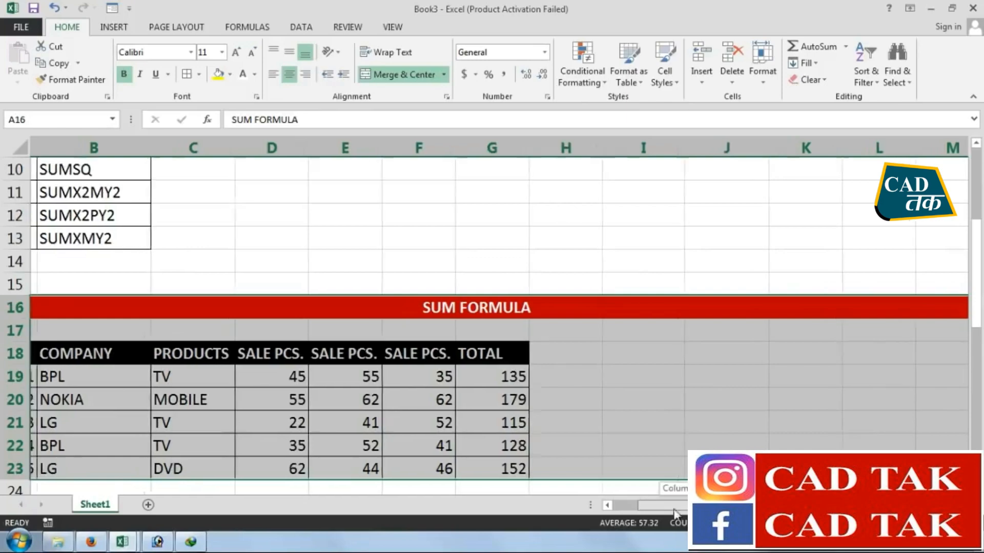
{"action": "left_click", "coordinate": [52, 63]}
{"action": "scroll", "coordinate": [319, 330], "scroll_direction": "down", "scroll_amount": 10}
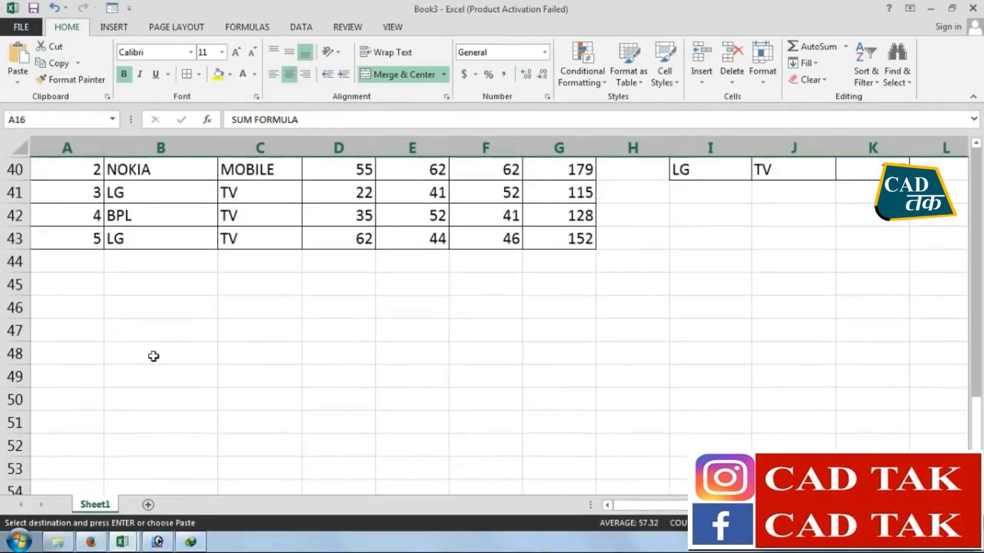
{"action": "left_click", "coordinate": [64, 308]}
{"action": "left_click", "coordinate": [18, 57]}
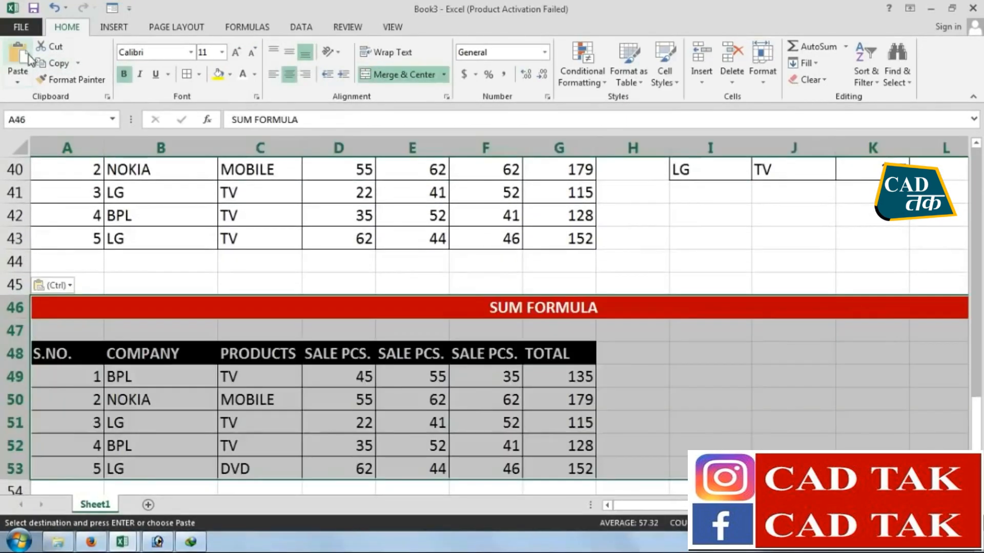
Change the title of the copied banner in A46 to SUM PRODUCT FORMULA
{"action": "left_click", "coordinate": [525, 308]}
{"action": "double_click", "coordinate": [525, 308]}
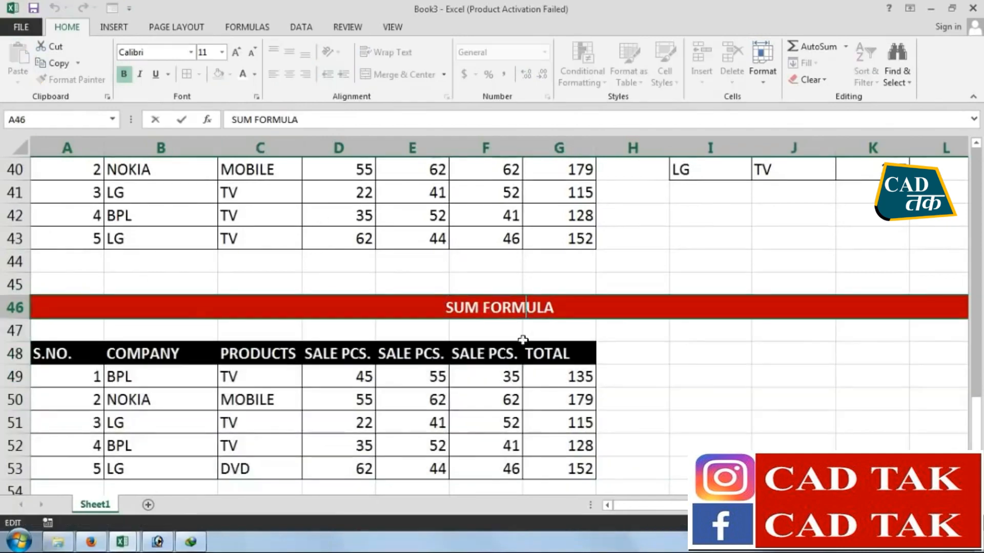
{"action": "type", "text": "PRODUC"}
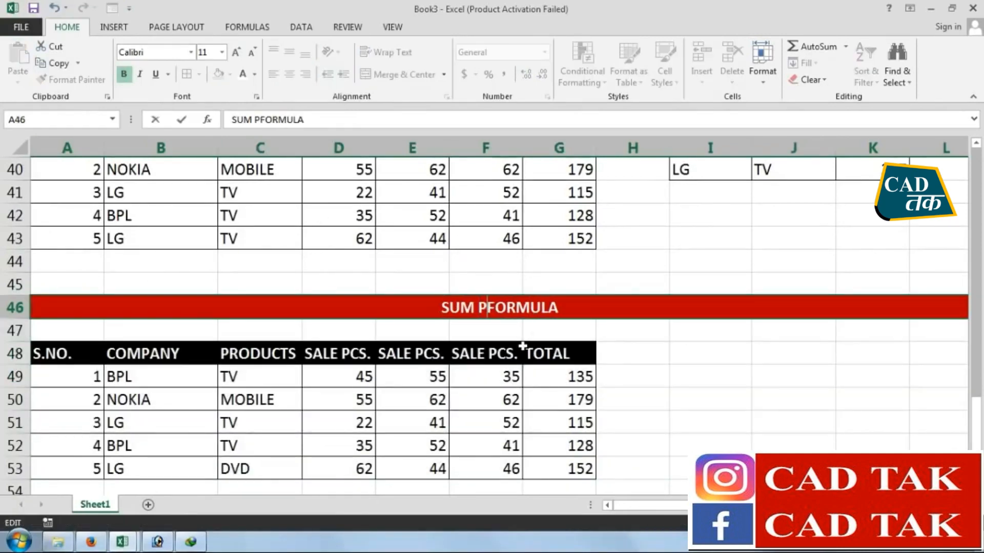
{"action": "type", "text": "T"}
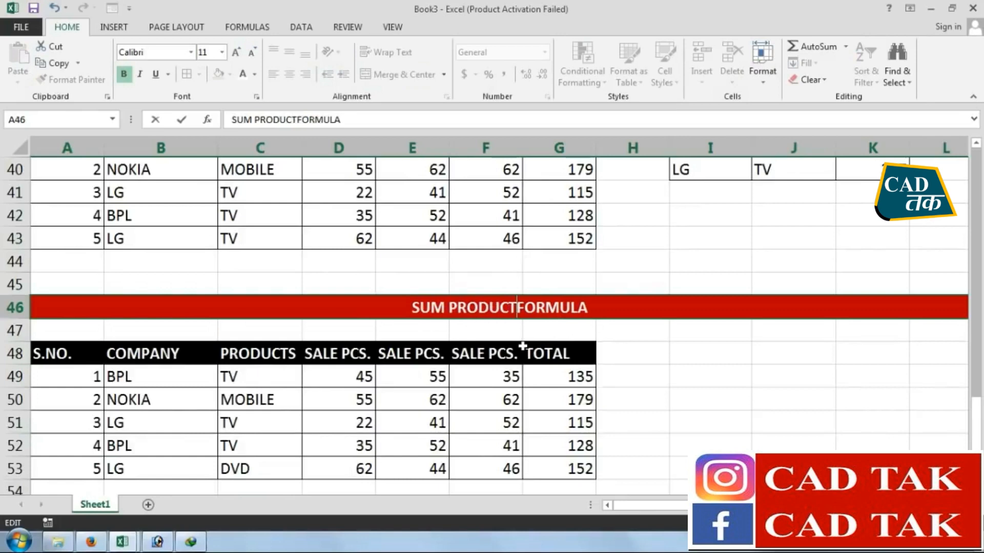
{"action": "key", "text": "Return"}
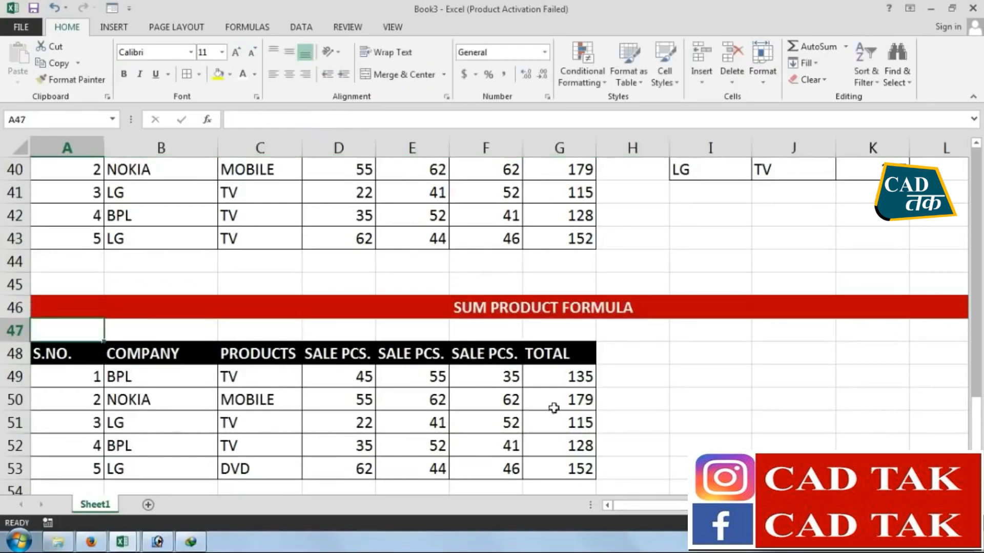
Rename the first SALE PCS. header of the SUM PRODUCT table, in D48, to QTY
{"action": "scroll", "coordinate": [554, 408], "scroll_direction": "down", "scroll_amount": 2}
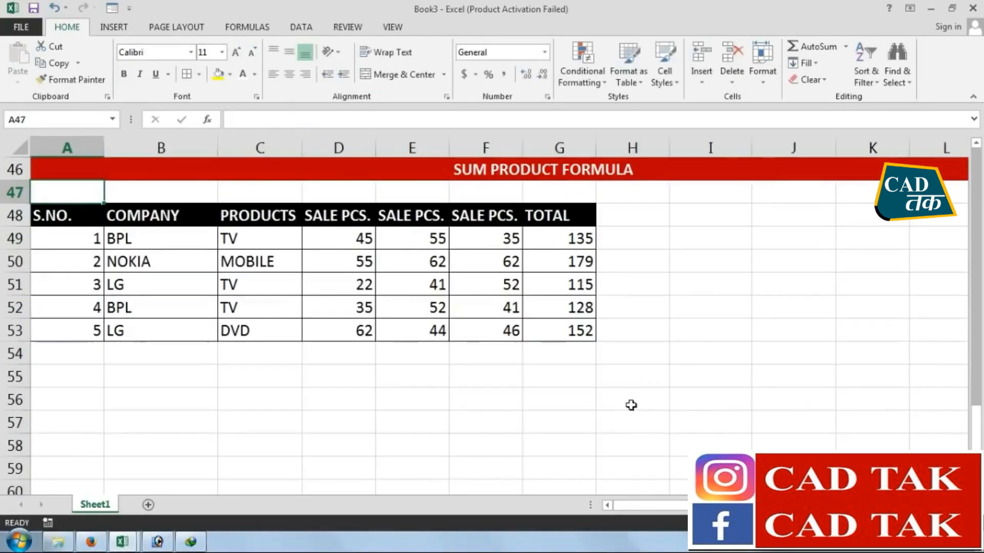
{"action": "left_click", "coordinate": [664, 357]}
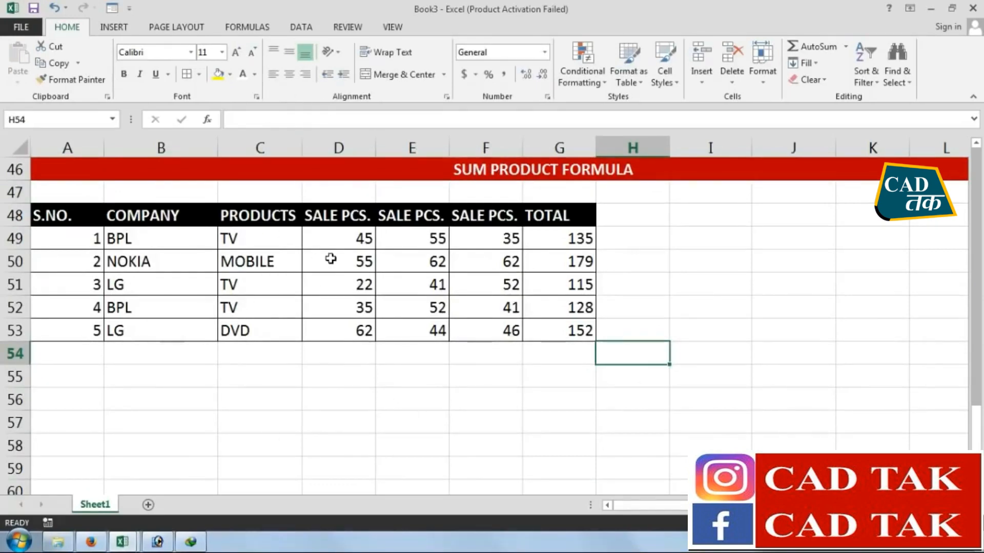
{"action": "left_click_drag", "start_coordinate": [357, 238], "coordinate": [509, 239]}
{"action": "left_click", "coordinate": [496, 402]}
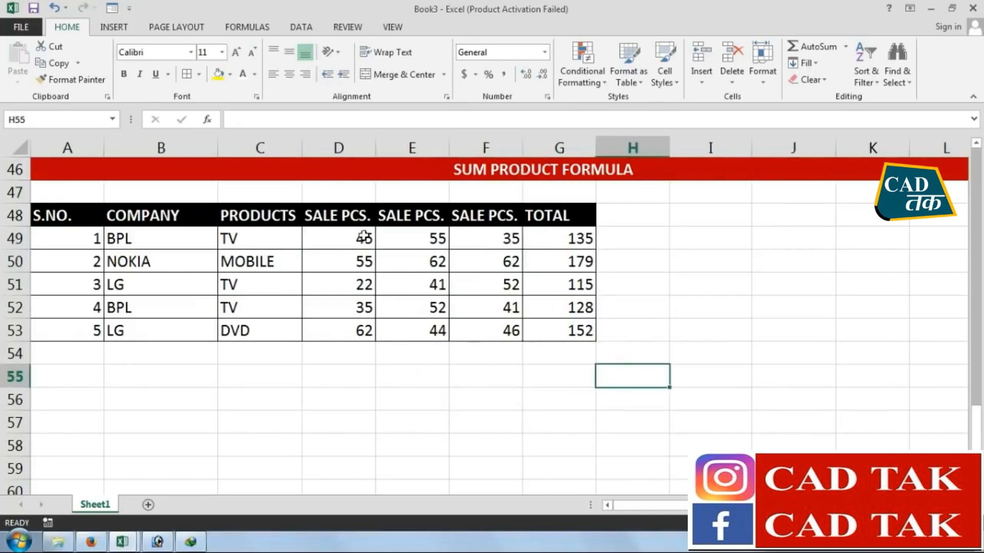
{"action": "left_click", "coordinate": [349, 217]}
{"action": "type", "text": "qTY"}
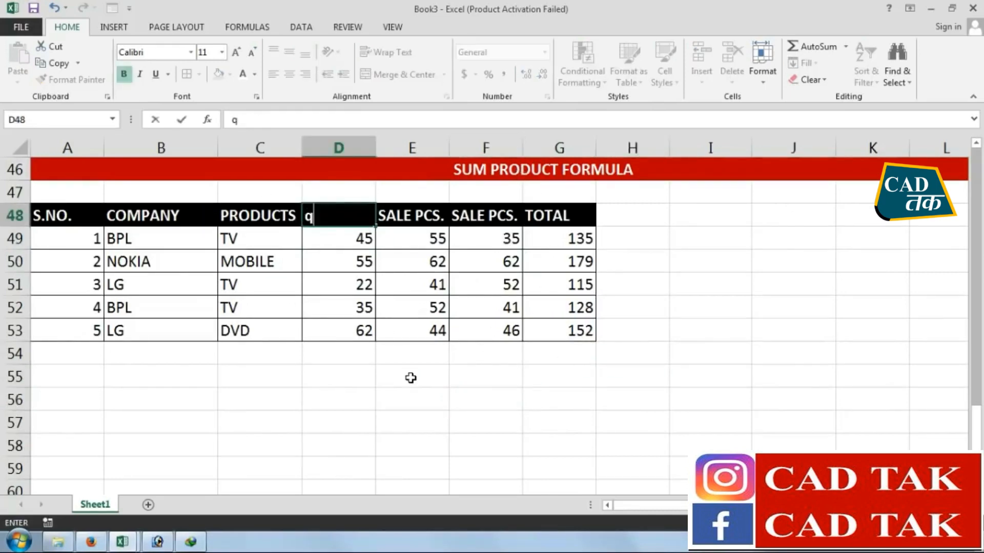
{"action": "key", "text": "BackSpace"}
{"action": "key", "text": "BackSpace"}
{"action": "key", "text": "BackSpace"}
{"action": "type", "text": "QTY."}
{"action": "key", "text": "Tab"}
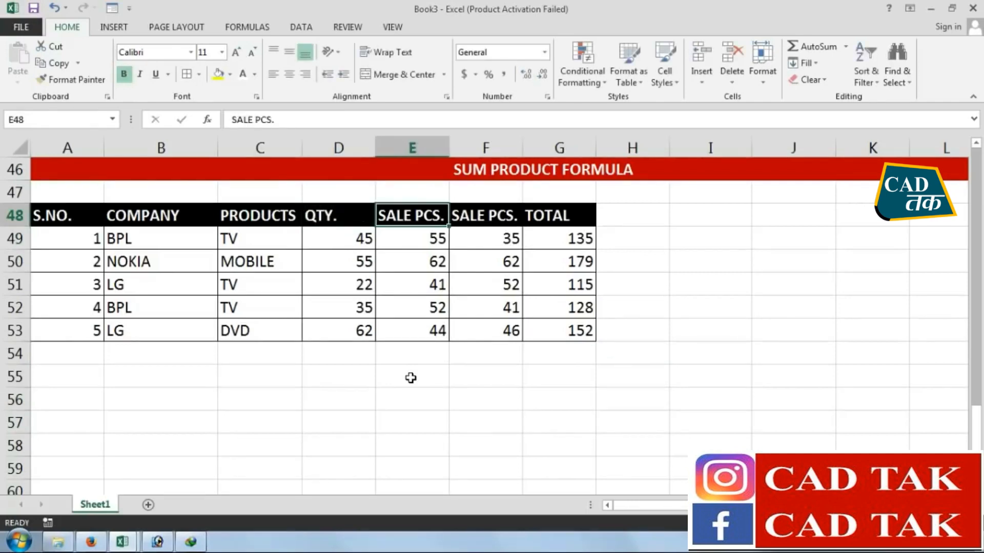
Rename the header in E48 of the SUM PRODUCT table to PRICE
{"action": "key", "text": "Left"}
{"action": "key", "text": "Right"}
{"action": "type", "text": "PRI"}
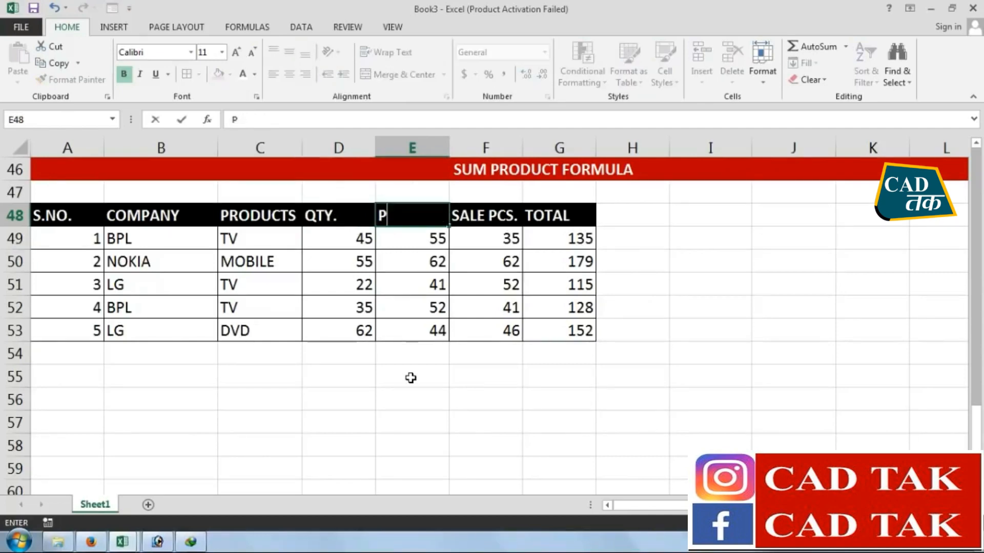
{"action": "key", "text": "Tab"}
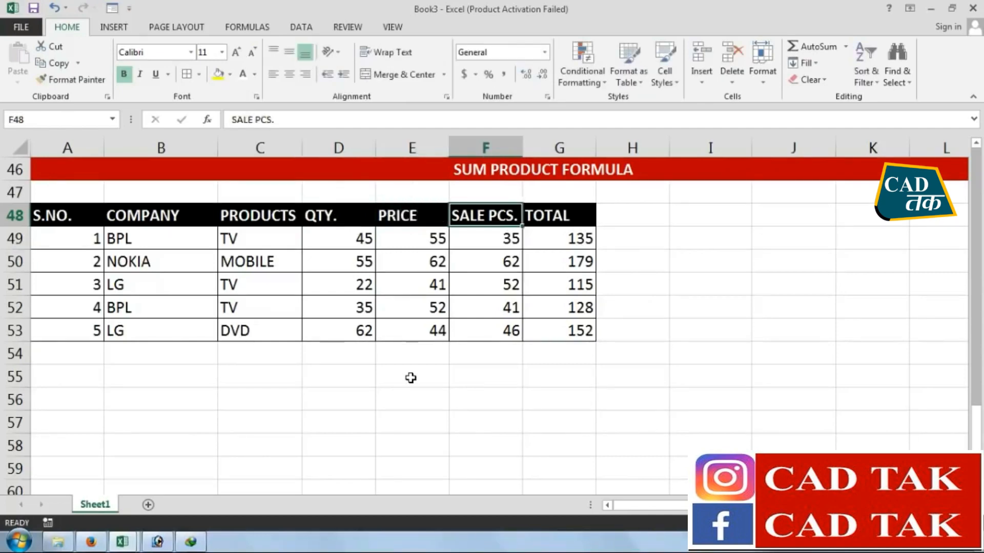
Move the TOTAL column from G48:G53 to F48, over the remaining SALE PCS. column, and dismiss the circular reference warning
{"action": "left_click_drag", "start_coordinate": [566, 218], "coordinate": [569, 330]}
{"action": "key", "text": "ctrl+x"}
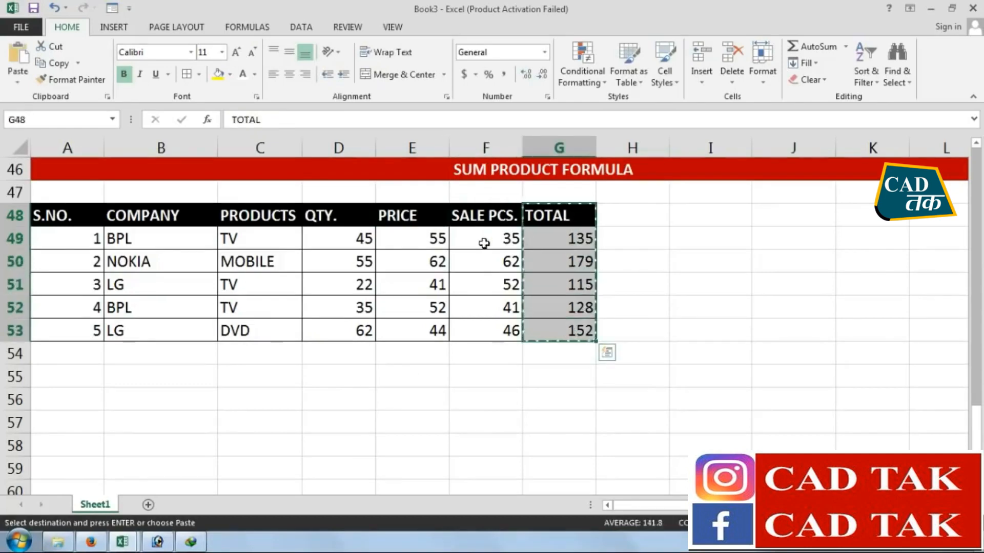
{"action": "left_click", "coordinate": [487, 215]}
{"action": "left_click", "coordinate": [18, 58]}
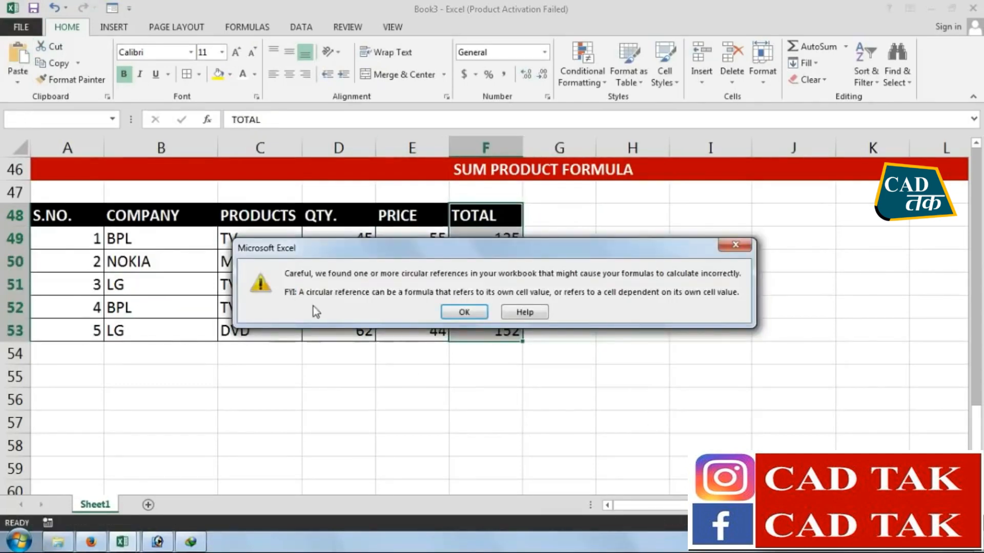
{"action": "left_click", "coordinate": [461, 309]}
{"action": "left_click", "coordinate": [495, 398]}
Clear the values under QTY., PRICE and TOTAL in D49:F53
{"action": "left_click_drag", "start_coordinate": [371, 239], "coordinate": [501, 336]}
{"action": "key", "text": "Delete"}
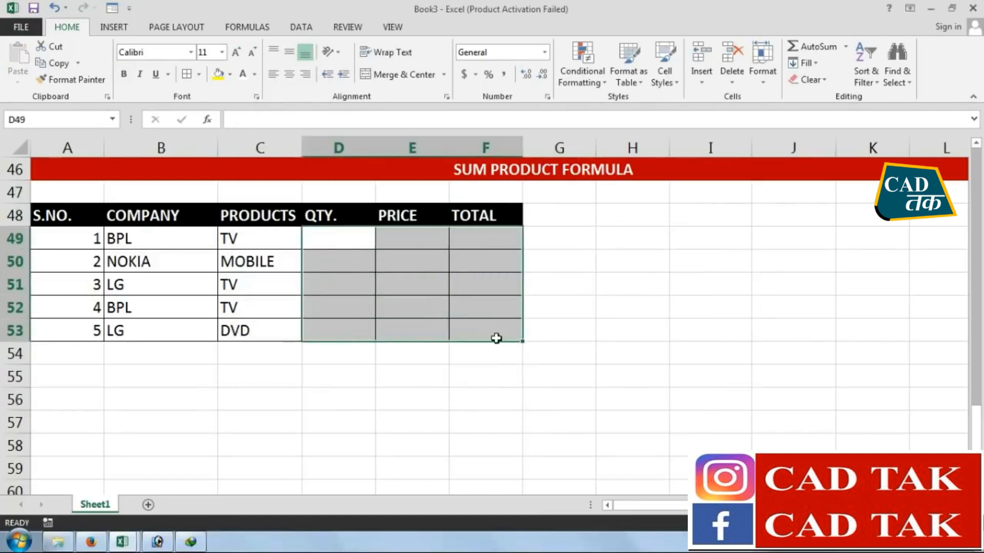
{"action": "left_click", "coordinate": [461, 397]}
Fill the QTY. column in D49:D53 with 10, 15, 15, 19 and 20
{"action": "left_click", "coordinate": [340, 241]}
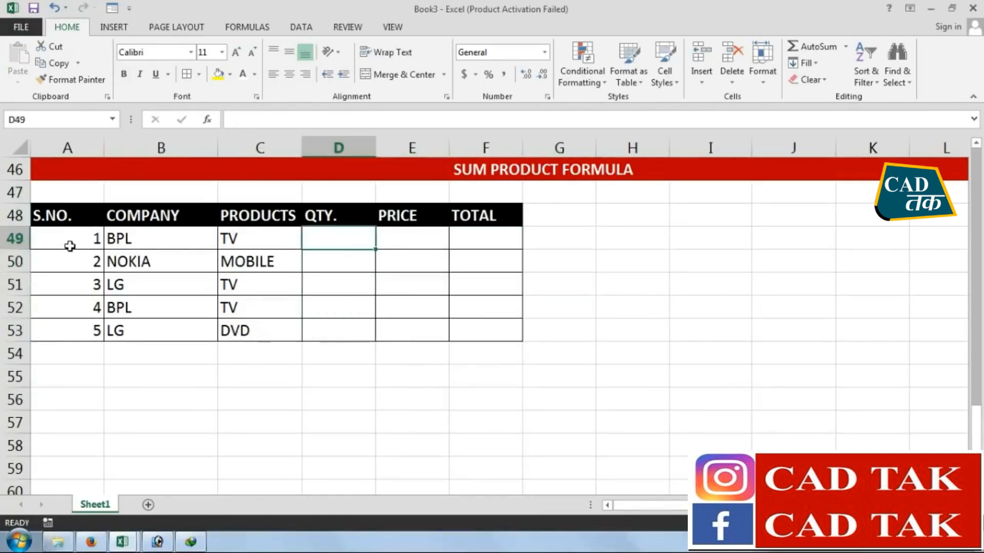
{"action": "type", "text": "40"}
{"action": "key", "text": "BackSpace"}
{"action": "key", "text": "BackSpace"}
{"action": "type", "text": "10"}
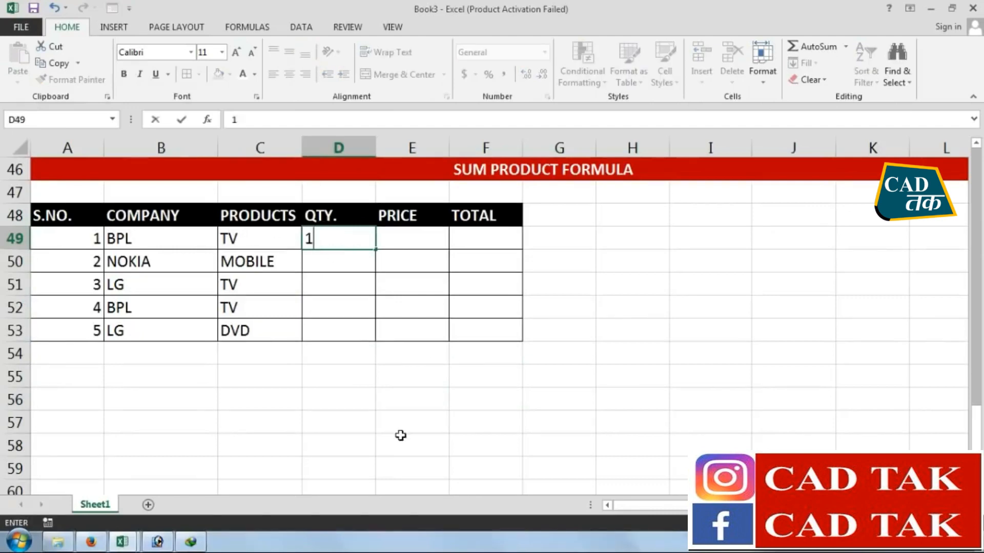
{"action": "key", "text": "Return"}
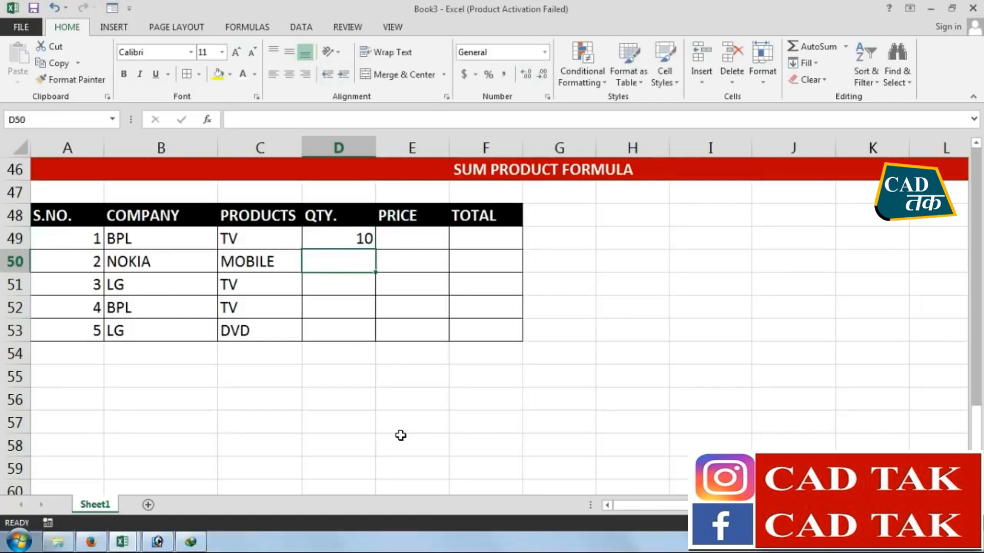
{"action": "type", "text": "15"}
{"action": "key", "text": "Return"}
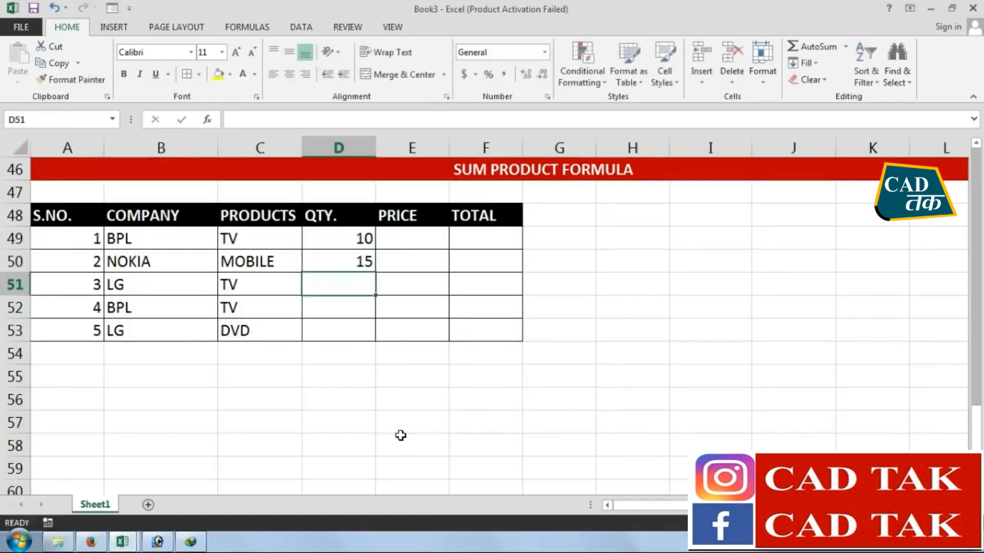
{"action": "type", "text": "15"}
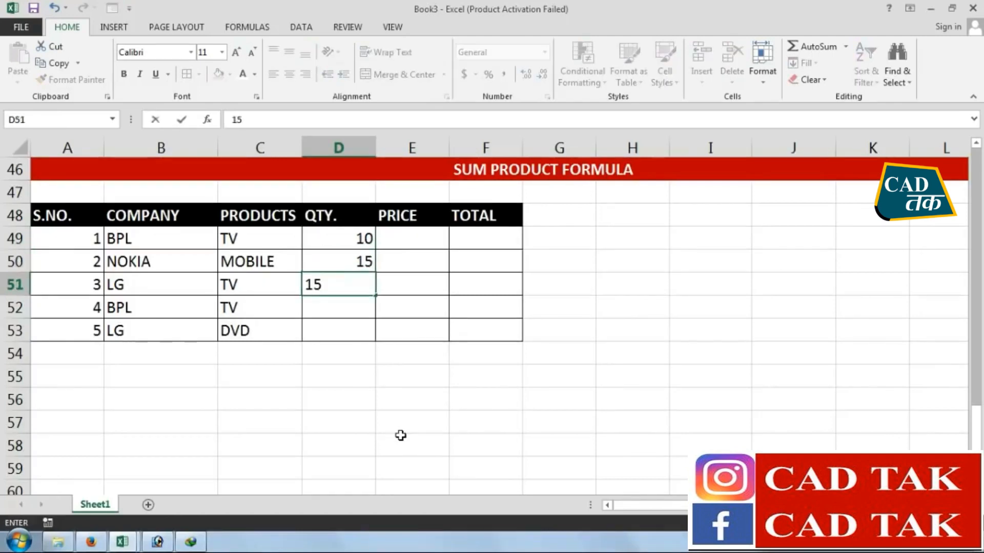
{"action": "key", "text": "Return"}
{"action": "type", "text": "19"}
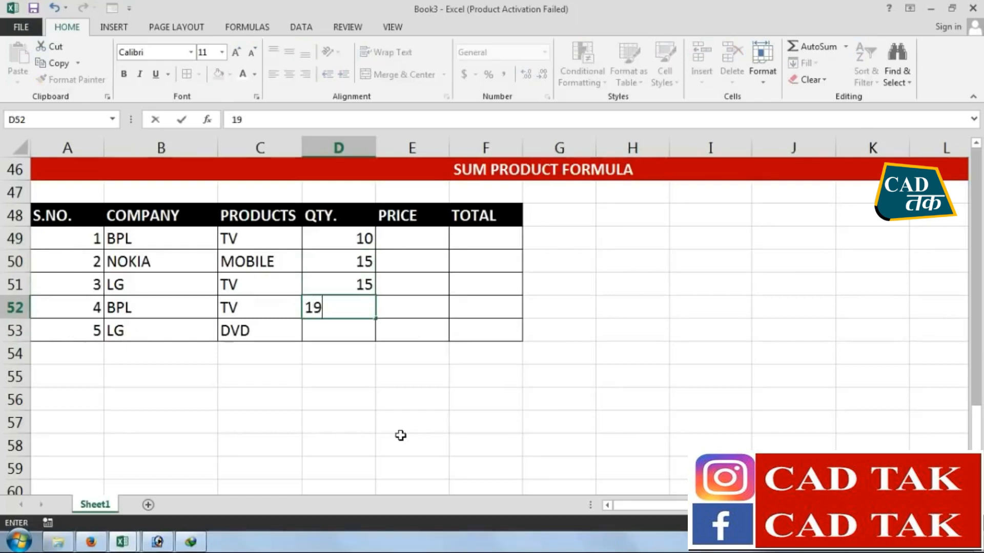
{"action": "key", "text": "Return"}
{"action": "type", "text": "20"}
{"action": "key", "text": "Return"}
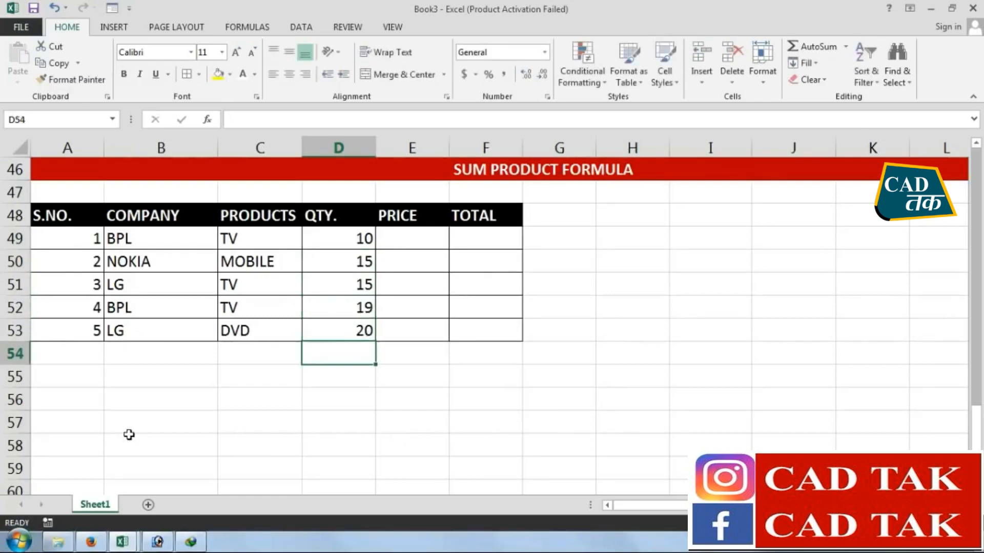
Fill the PRICE column in E49:E53 with 15000, 12000, 18000, 15000 and 6500
{"action": "left_click", "coordinate": [388, 246]}
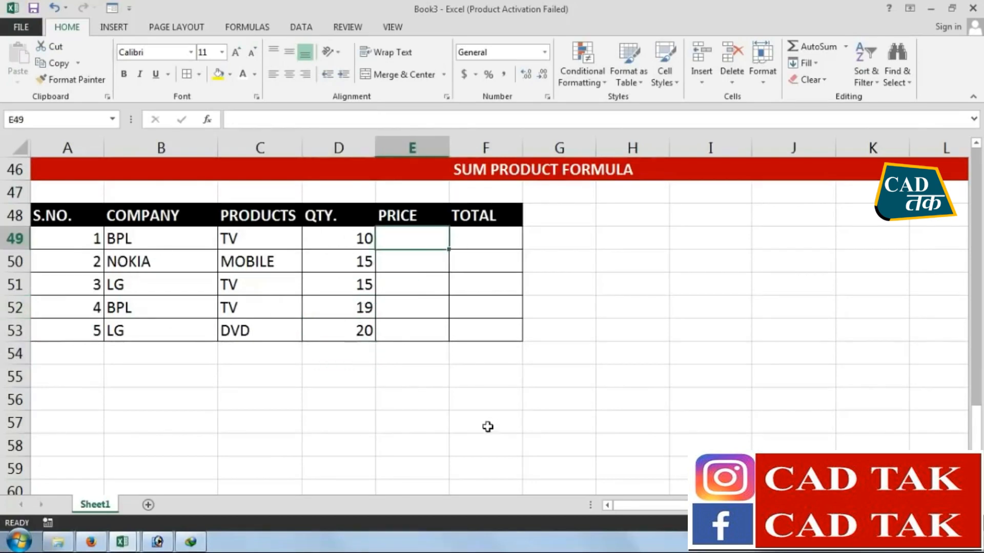
{"action": "type", "text": "15000"}
{"action": "key", "text": "Return"}
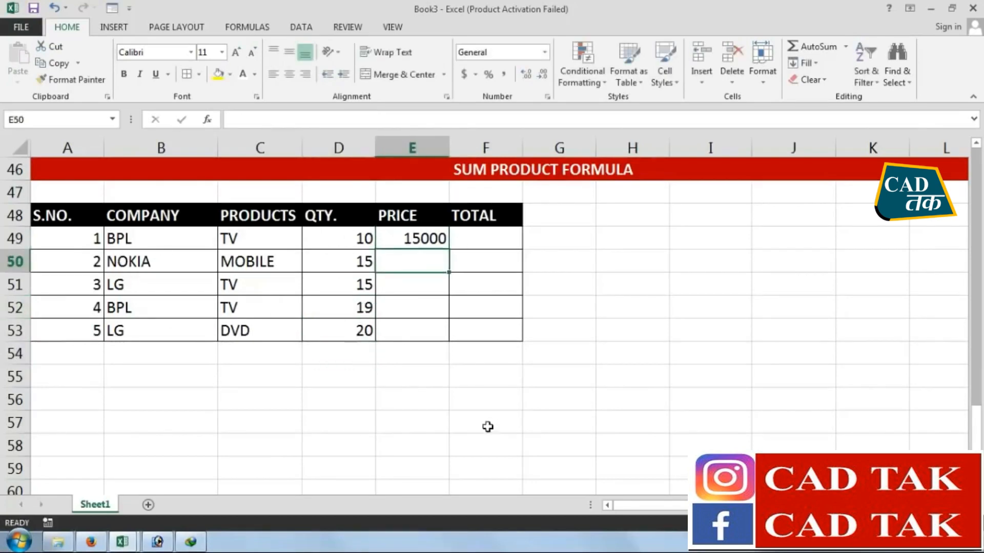
{"action": "type", "text": "12000"}
{"action": "key", "text": "Return"}
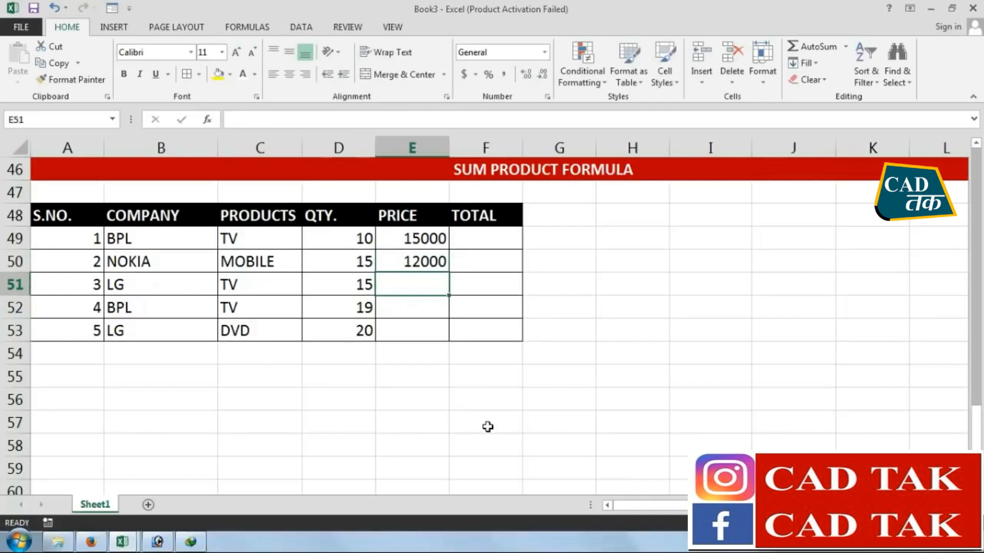
{"action": "type", "text": "18000"}
{"action": "key", "text": "Return"}
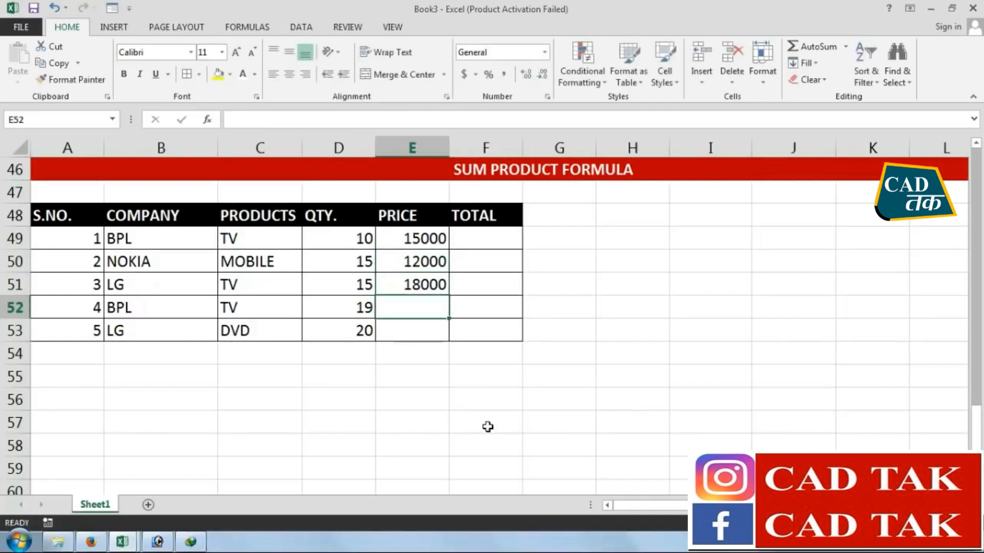
{"action": "type", "text": "15000"}
{"action": "key", "text": "Return"}
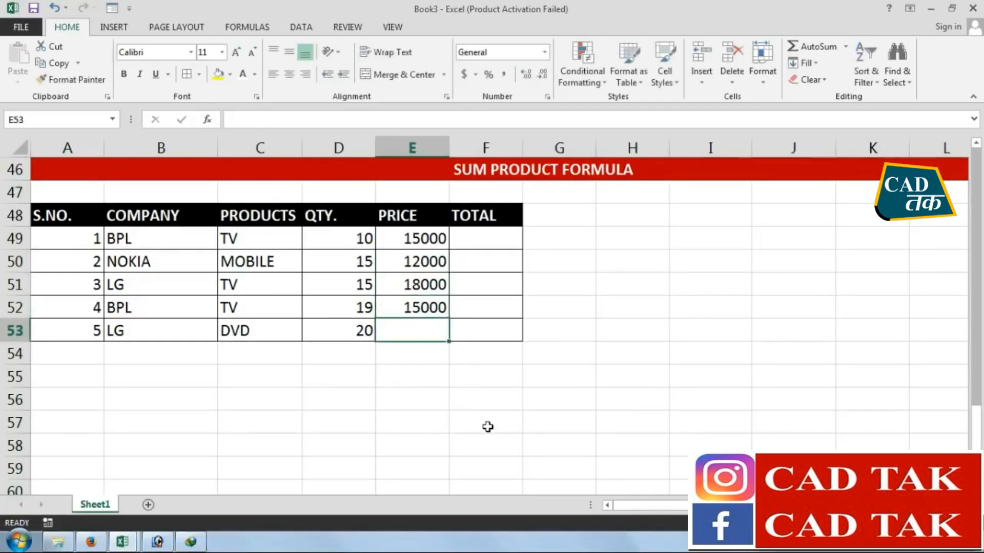
{"action": "type", "text": "650"}
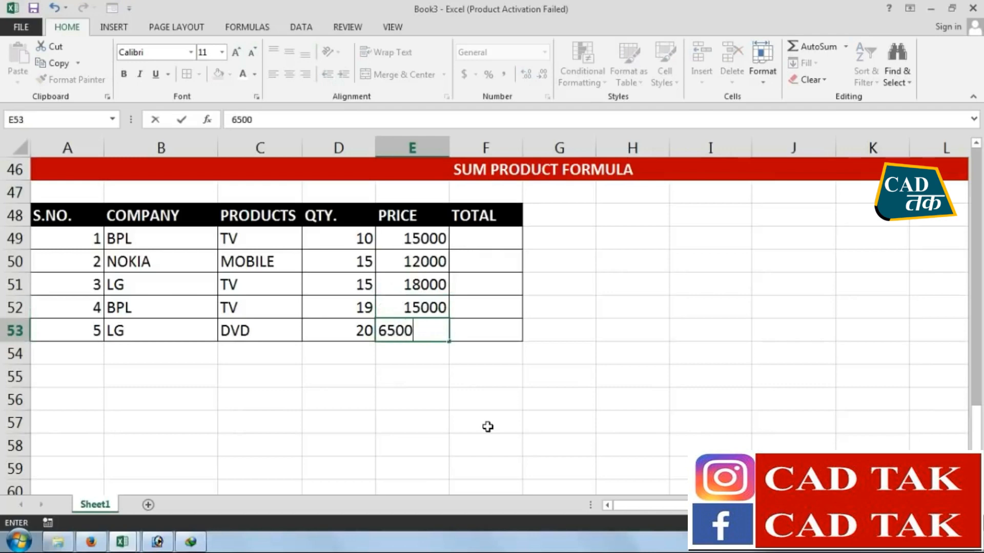
{"action": "type", "text": "0"}
{"action": "key", "text": "Return"}
Calculate the first row's total in F49 with the formula =D49*E49
{"action": "left_click", "coordinate": [487, 240]}
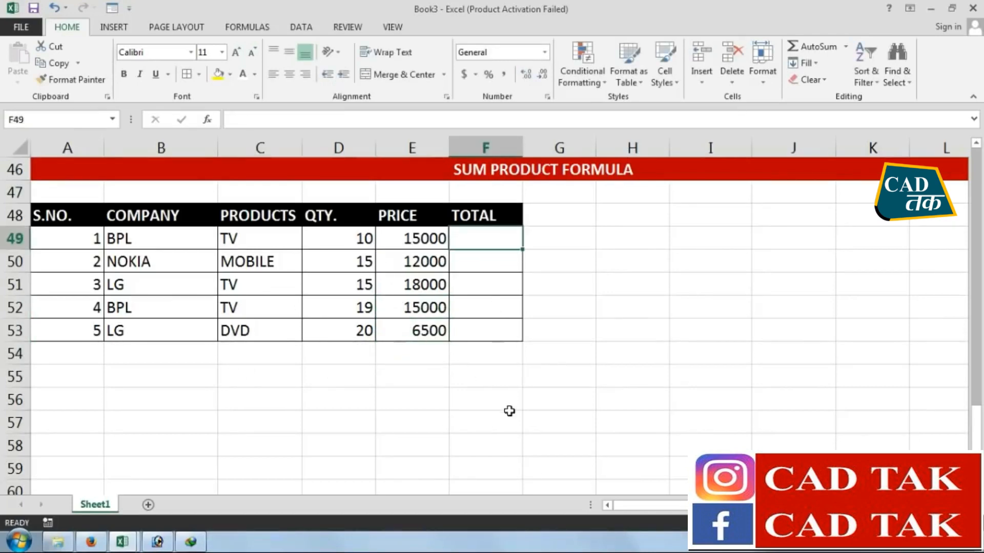
{"action": "type", "text": "="}
{"action": "left_click", "coordinate": [352, 240]}
{"action": "type", "text": "*"}
{"action": "left_click", "coordinate": [415, 241]}
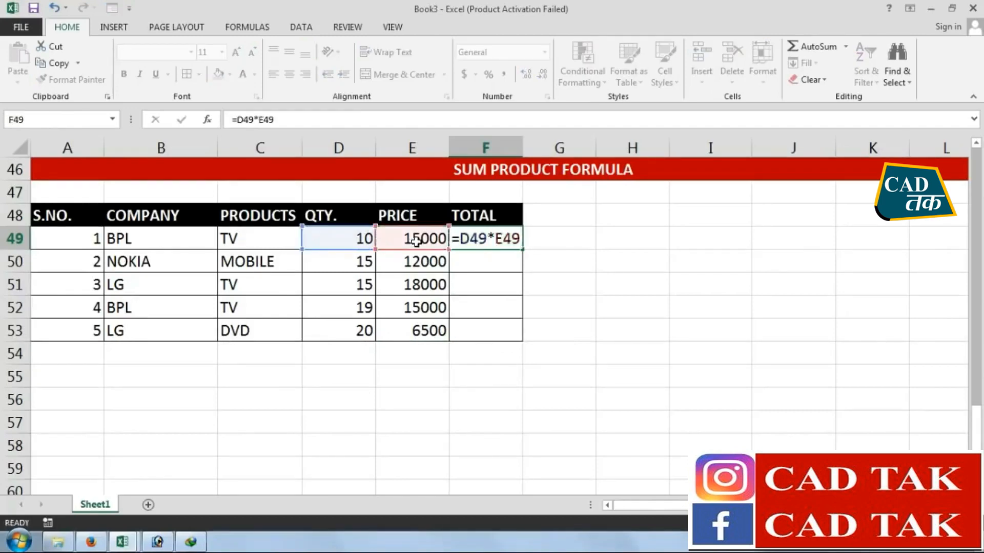
{"action": "key", "text": "Return"}
Enter =D50*E50 in F50, and fill the F49 formula down the TOTAL column to F53
{"action": "type", "text": "="}
{"action": "left_click", "coordinate": [356, 263]}
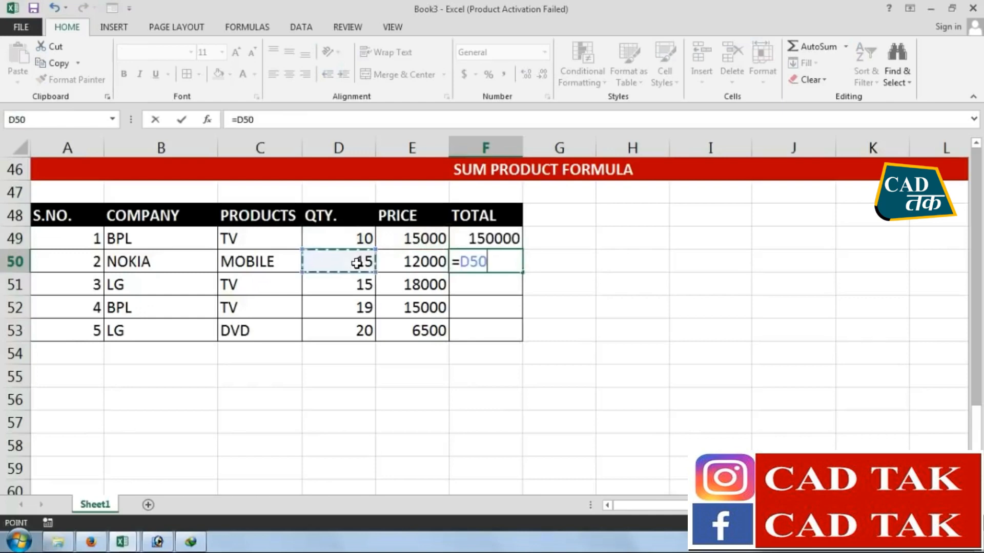
{"action": "type", "text": "*"}
{"action": "left_click", "coordinate": [408, 263]}
{"action": "key", "text": "Return"}
{"action": "left_click", "coordinate": [494, 244]}
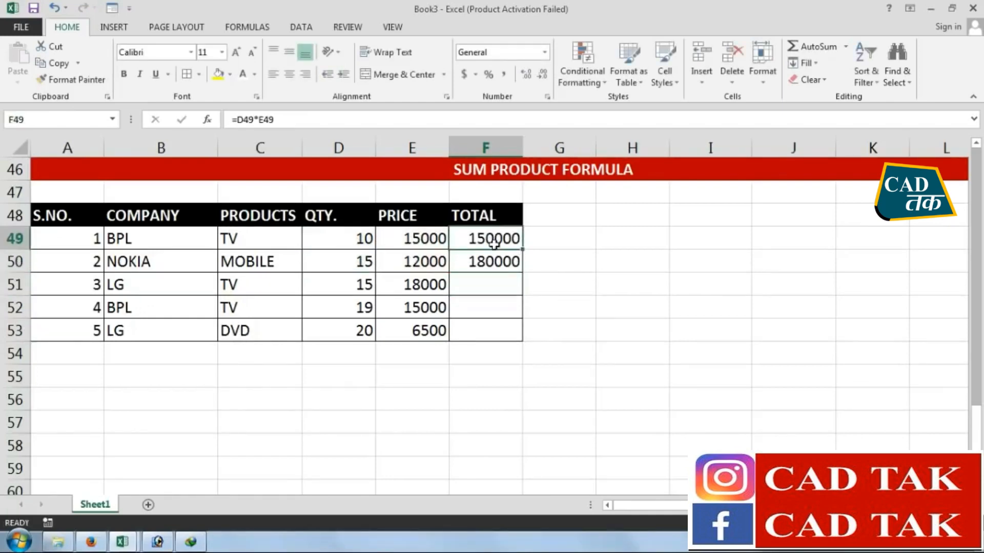
{"action": "left_click_drag", "start_coordinate": [493, 245], "coordinate": [521, 341]}
Merge and center A54:E54 below the table and label the merged cell SUB-TOTAL :
{"action": "left_click_drag", "start_coordinate": [417, 356], "coordinate": [3, 347]}
{"action": "left_click", "coordinate": [397, 74]}
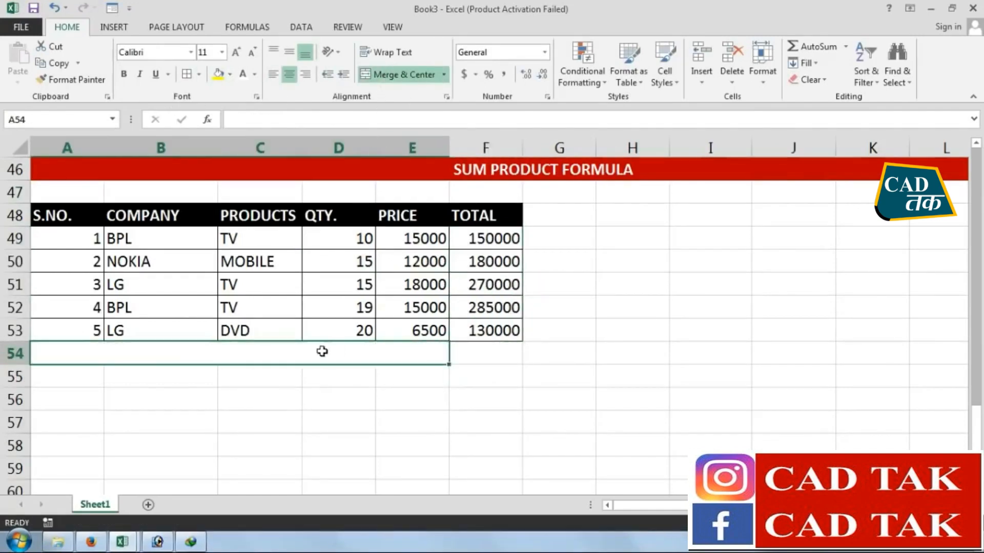
{"action": "type", "text": "S"}
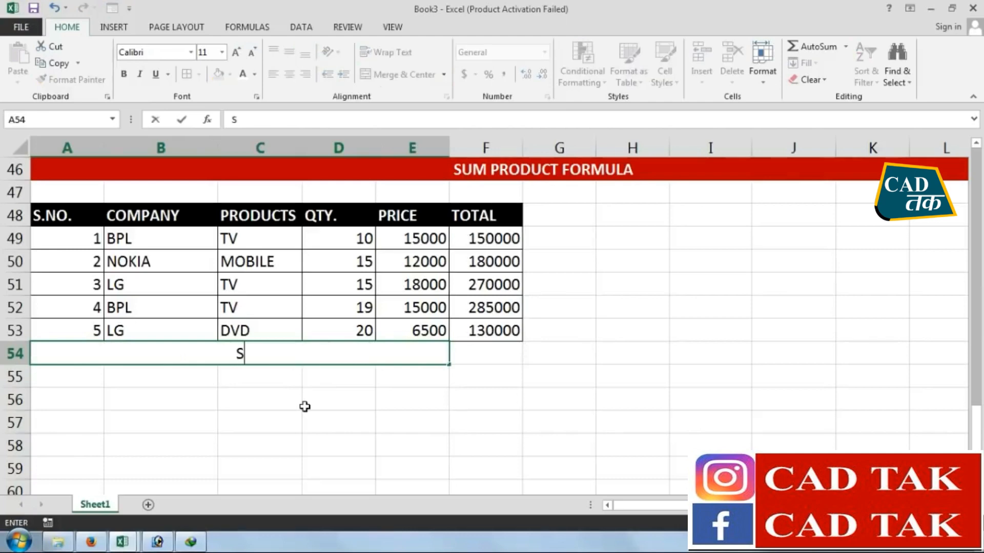
{"action": "type", "text": "UB-TOT"}
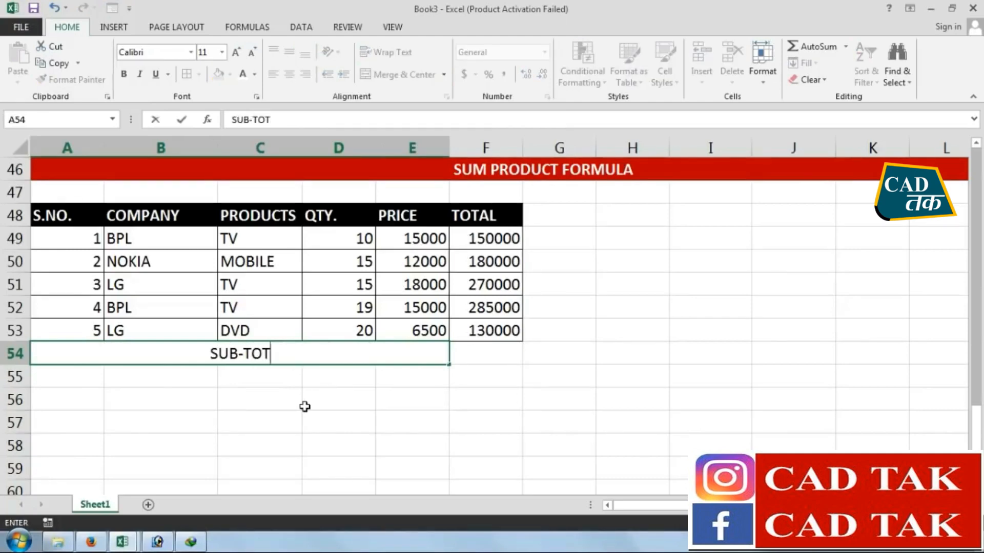
{"action": "type", "text": "AL :"}
{"action": "left_click", "coordinate": [299, 413]}
{"action": "left_click", "coordinate": [317, 348]}
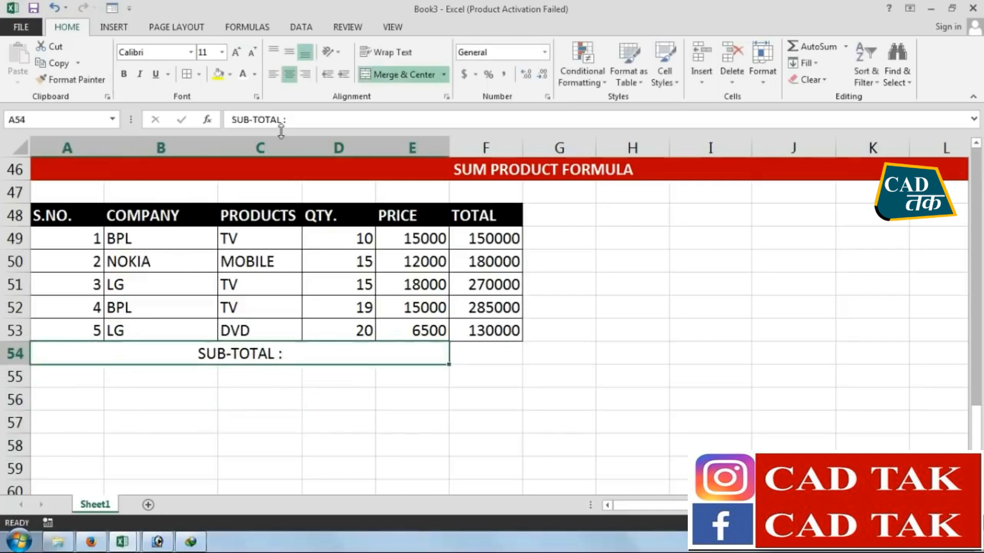
Format the merged SUB-TOTAL cell with right alignment, a black fill and white text
{"action": "left_click", "coordinate": [310, 75]}
{"action": "left_click", "coordinate": [229, 76]}
{"action": "left_click", "coordinate": [232, 106]}
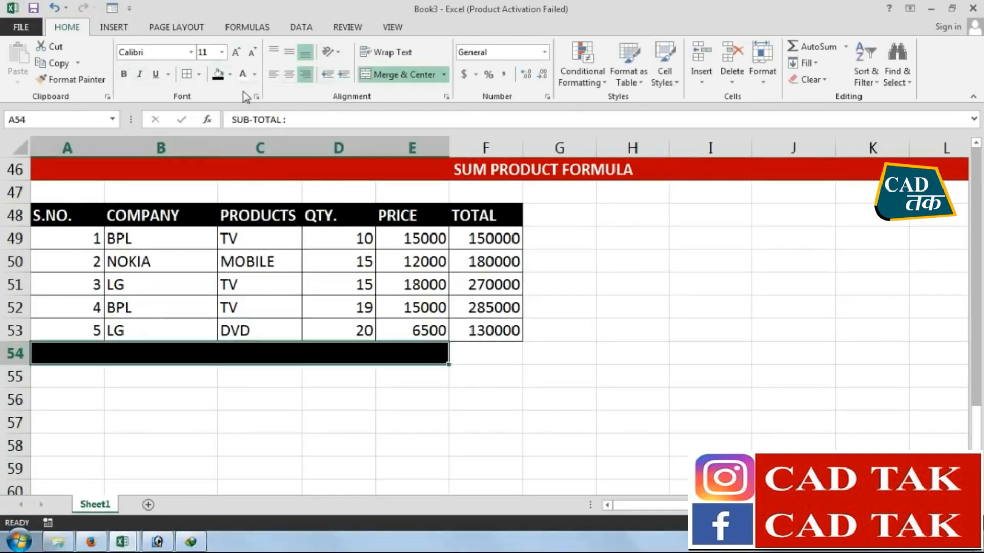
{"action": "left_click", "coordinate": [243, 74]}
Calculate the subtotal of the TOTAL column in F54 with =SUM(F49:F53)
{"action": "left_click", "coordinate": [497, 351]}
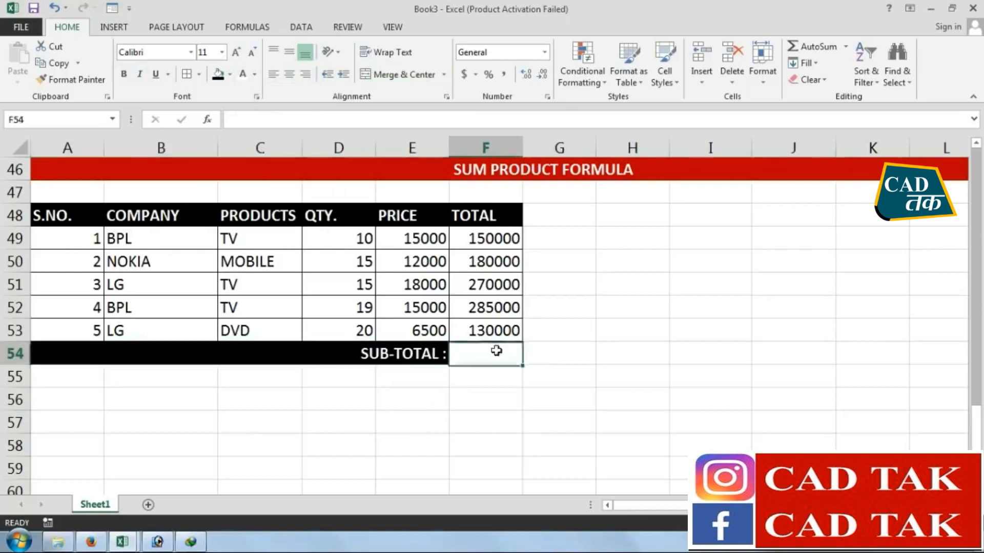
{"action": "type", "text": "=SU"}
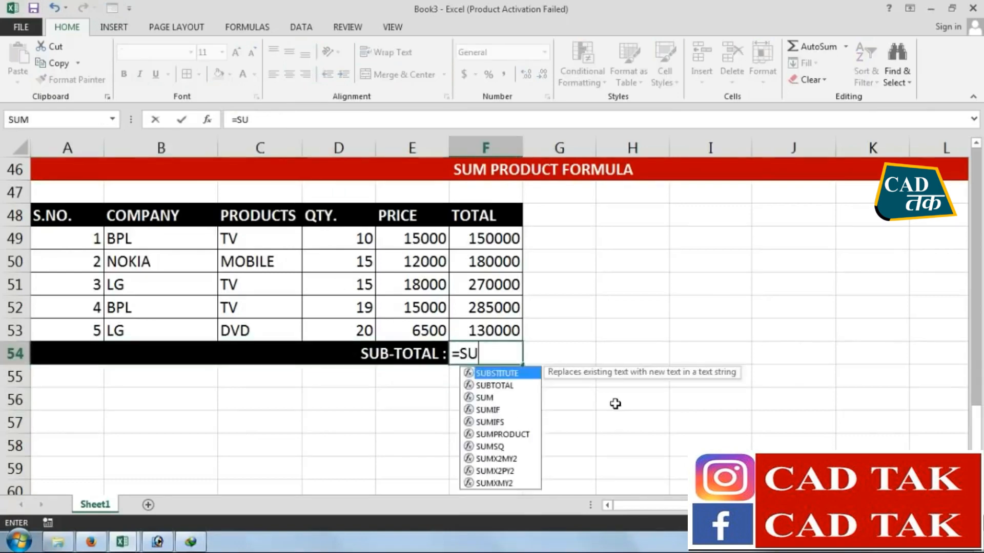
{"action": "type", "text": "M("}
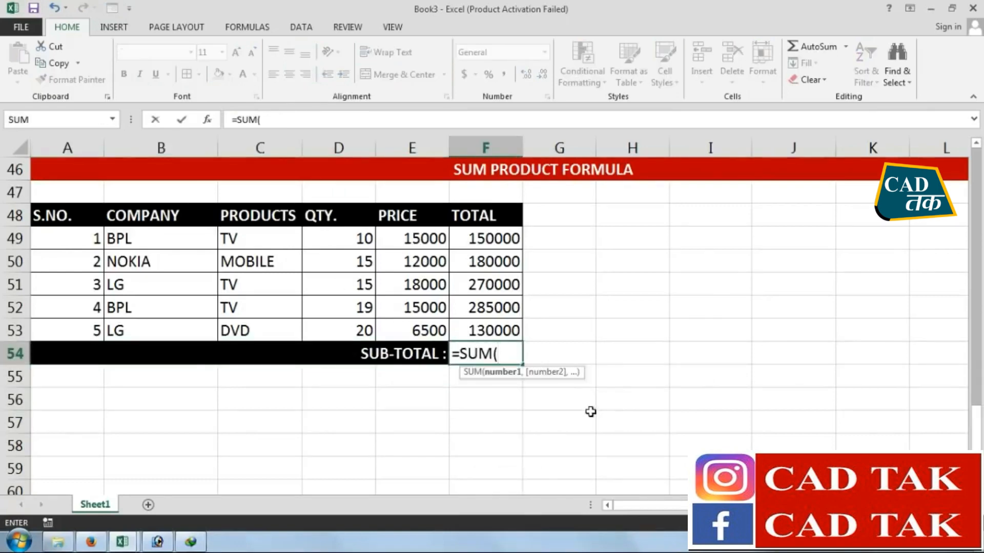
{"action": "left_click_drag", "start_coordinate": [501, 238], "coordinate": [503, 329]}
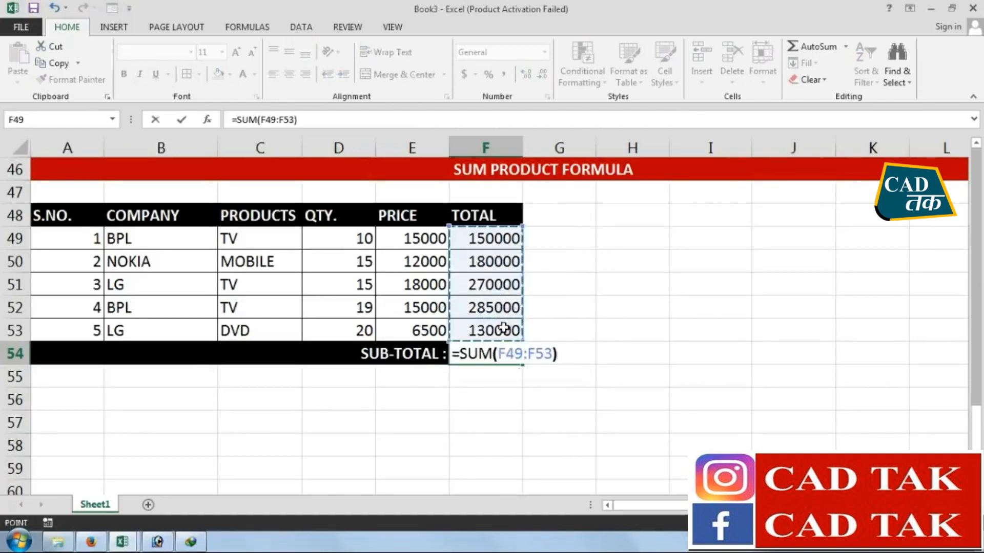
{"action": "key", "text": "Return"}
{"action": "left_click", "coordinate": [496, 357]}
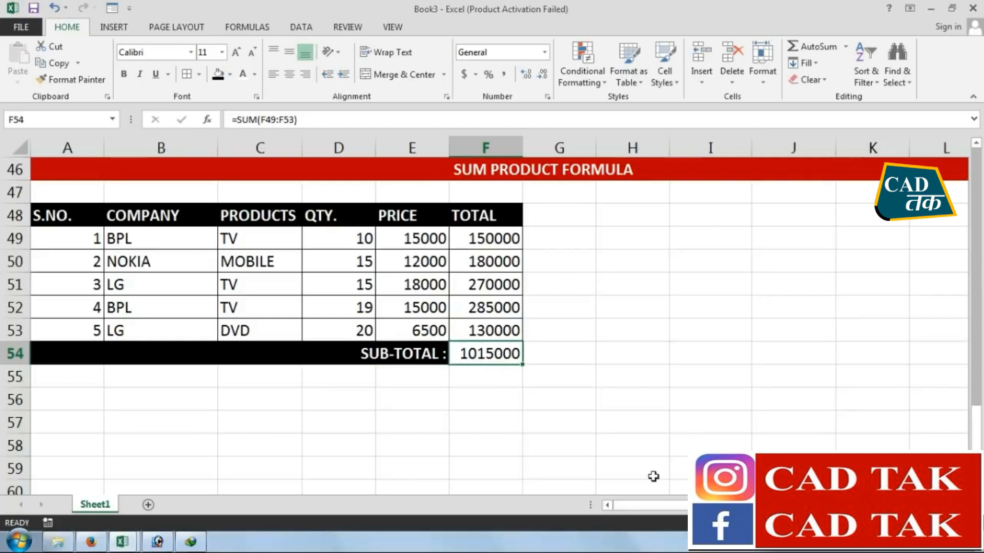
Enter the label TOTAL SALE in H50 and autofit column H to it
{"action": "left_click", "coordinate": [635, 263]}
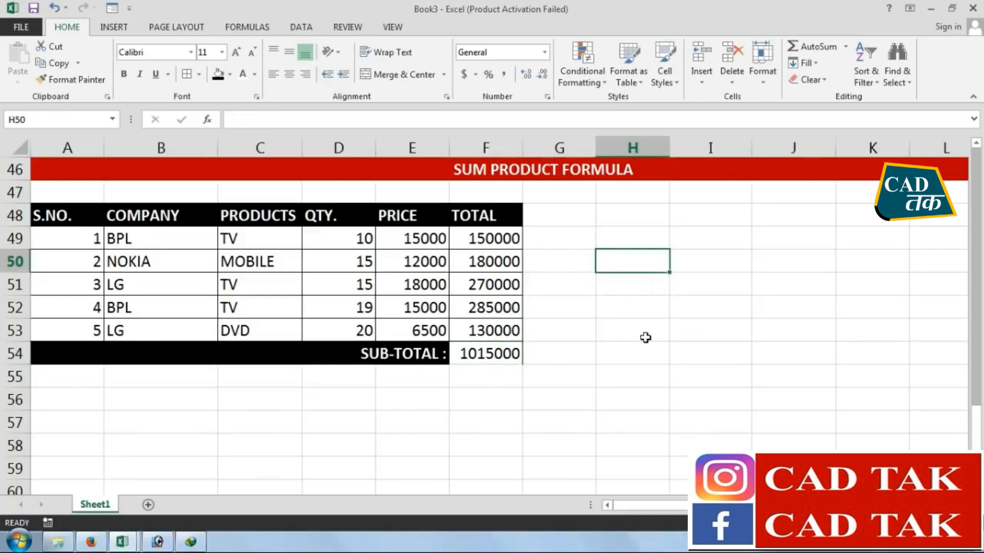
{"action": "type", "text": "TOTAL SALE"}
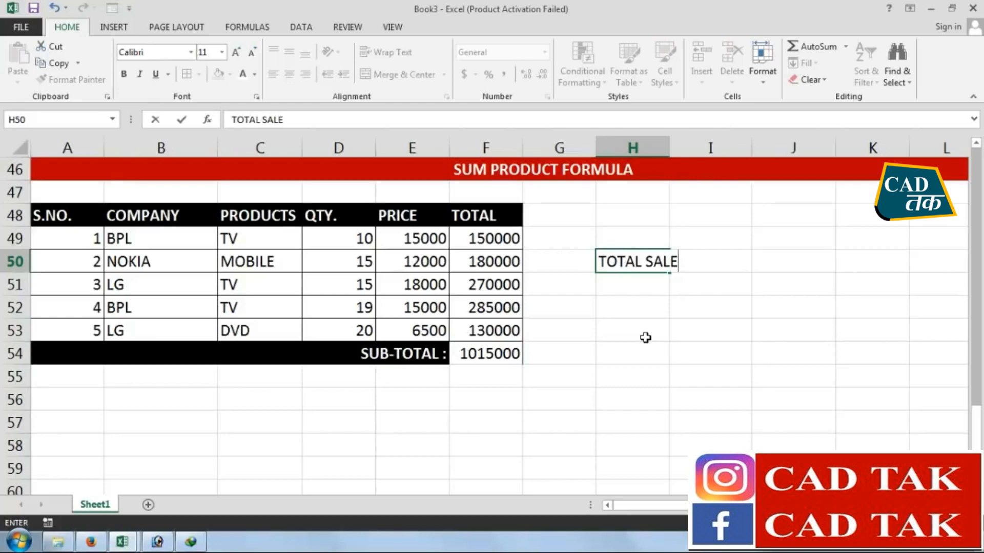
{"action": "left_click", "coordinate": [645, 338]}
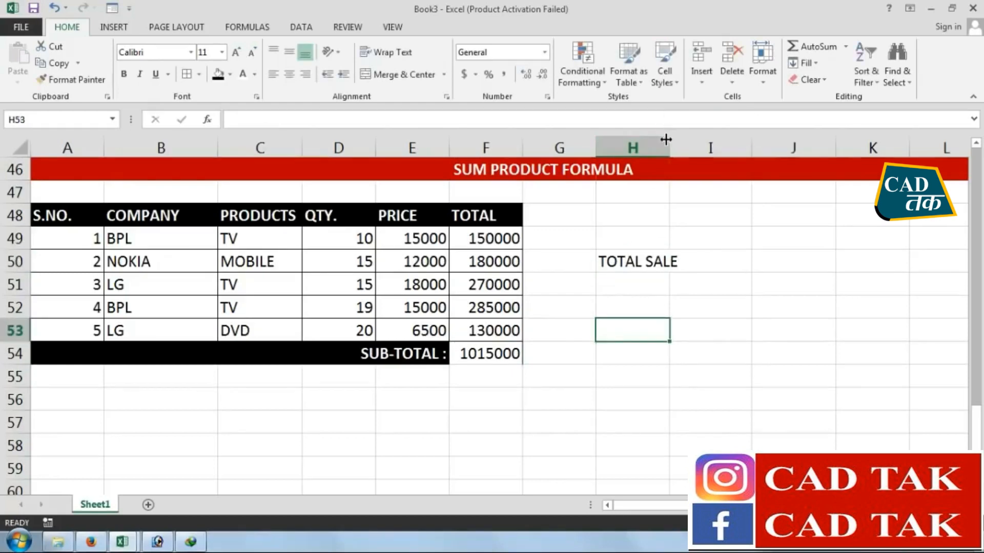
{"action": "double_click", "coordinate": [669, 147]}
Calculate the total sale in I50 from quantities and prices with =SUMPRODUCT(D49:D53,E49:E53)
{"action": "left_click", "coordinate": [710, 270]}
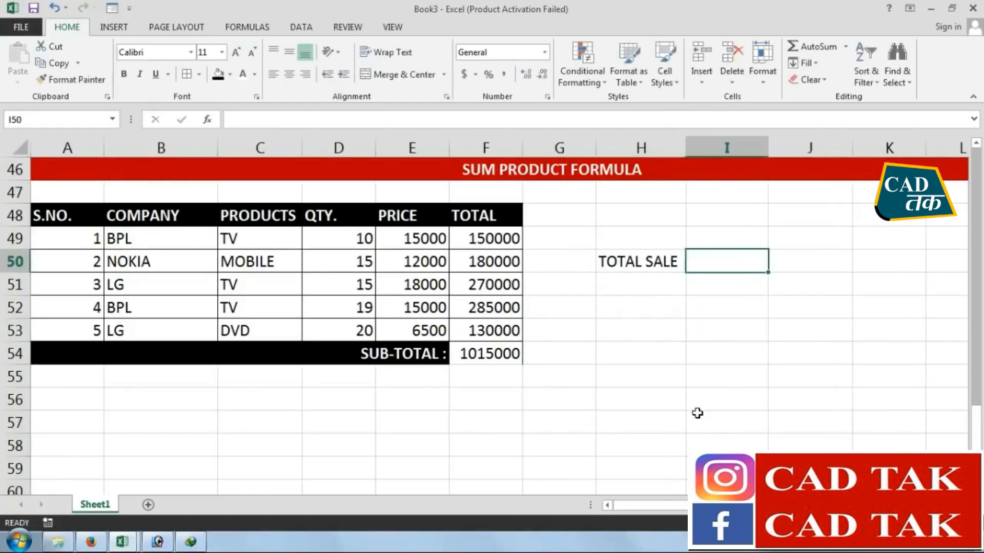
{"action": "type", "text": "=SUMPRODUCT"}
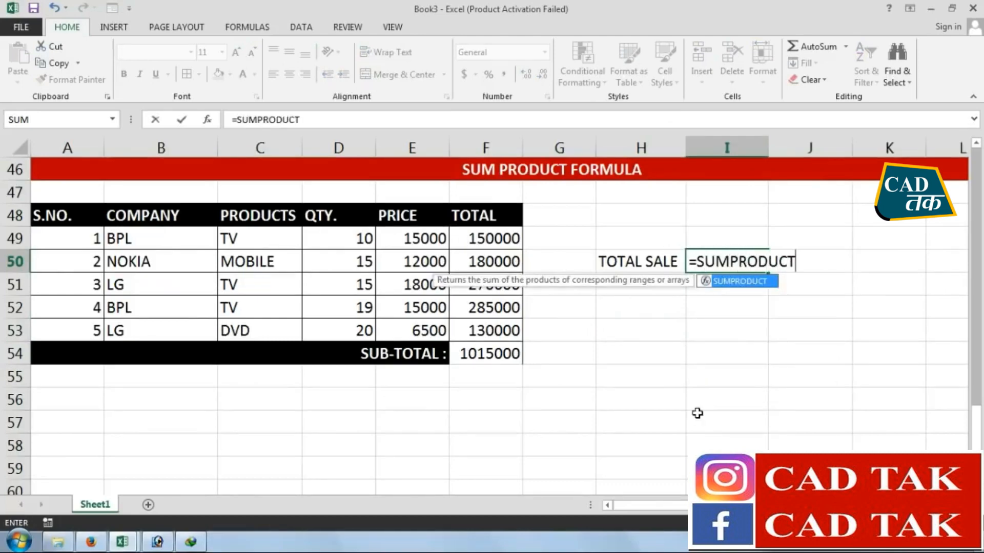
{"action": "type", "text": "("}
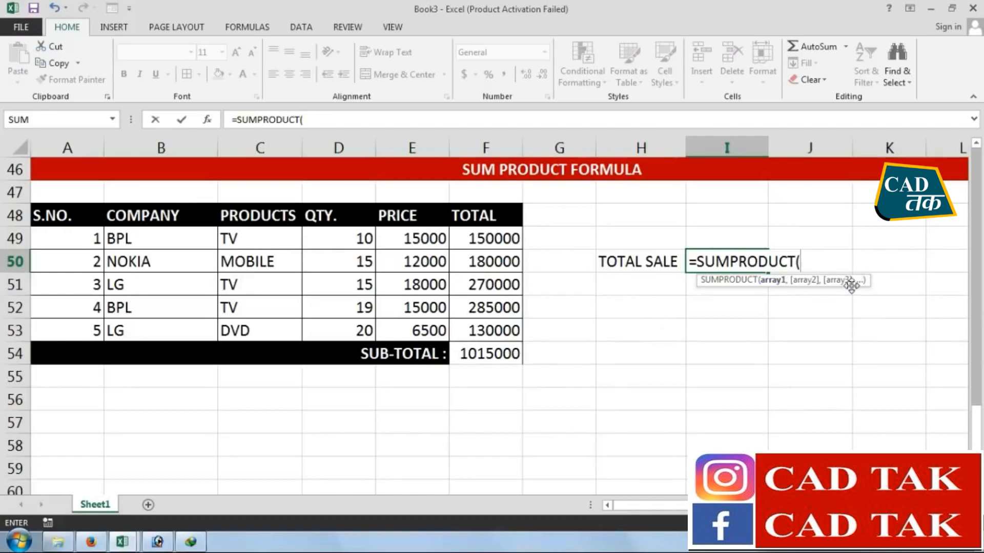
{"action": "left_click", "coordinate": [340, 237]}
{"action": "left_click_drag", "start_coordinate": [339, 238], "coordinate": [338, 323]}
{"action": "type", "text": ","}
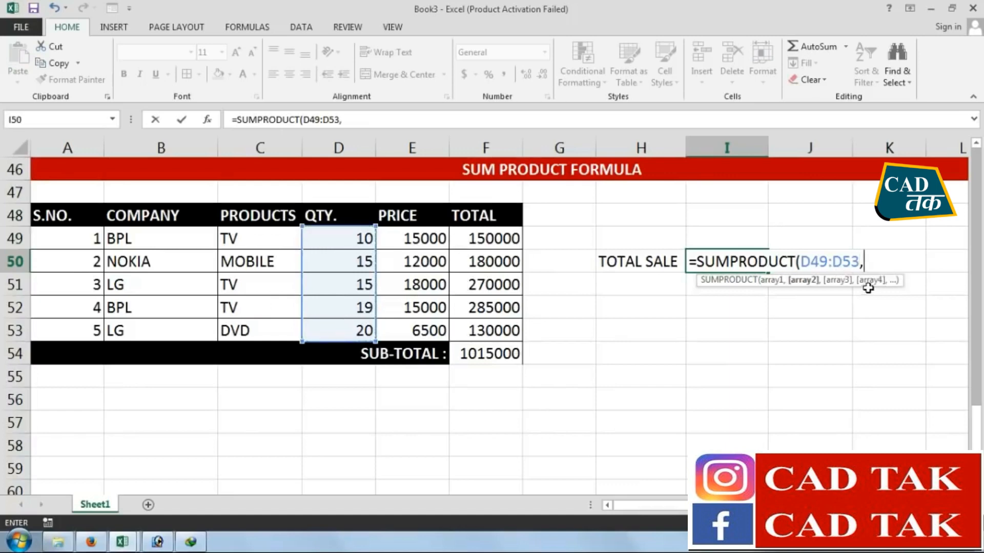
{"action": "left_click", "coordinate": [413, 239]}
{"action": "left_click_drag", "start_coordinate": [413, 238], "coordinate": [416, 330]}
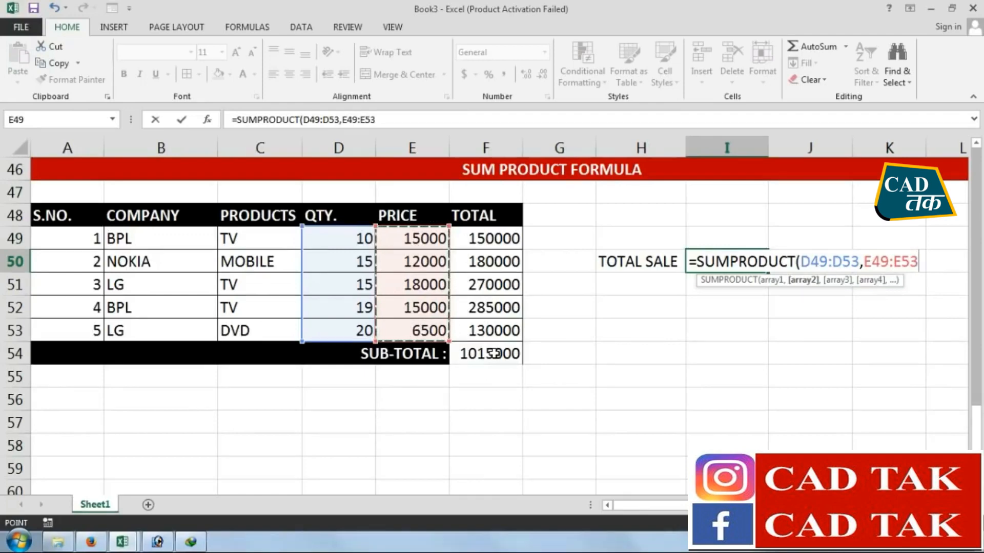
{"action": "type", "text": ")"}
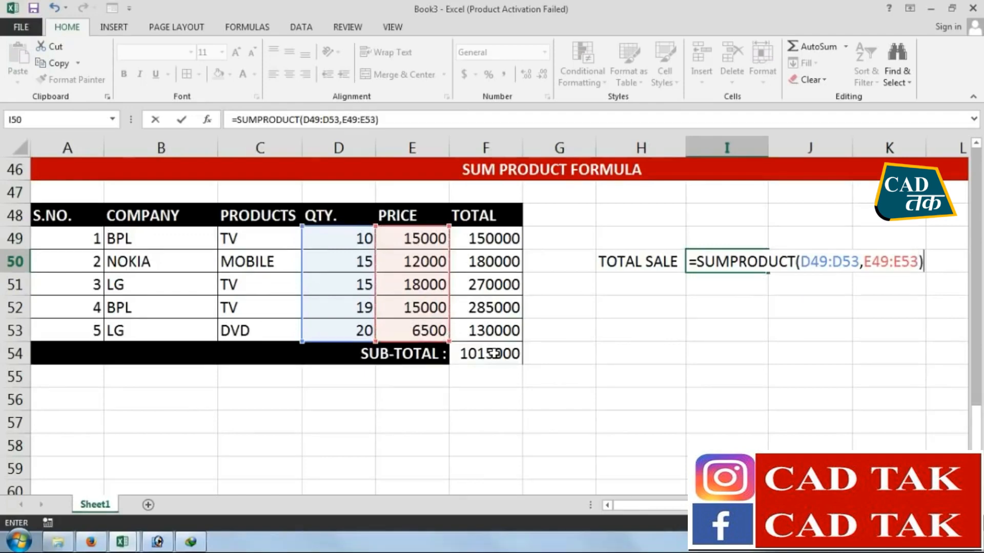
{"action": "key", "text": "Return"}
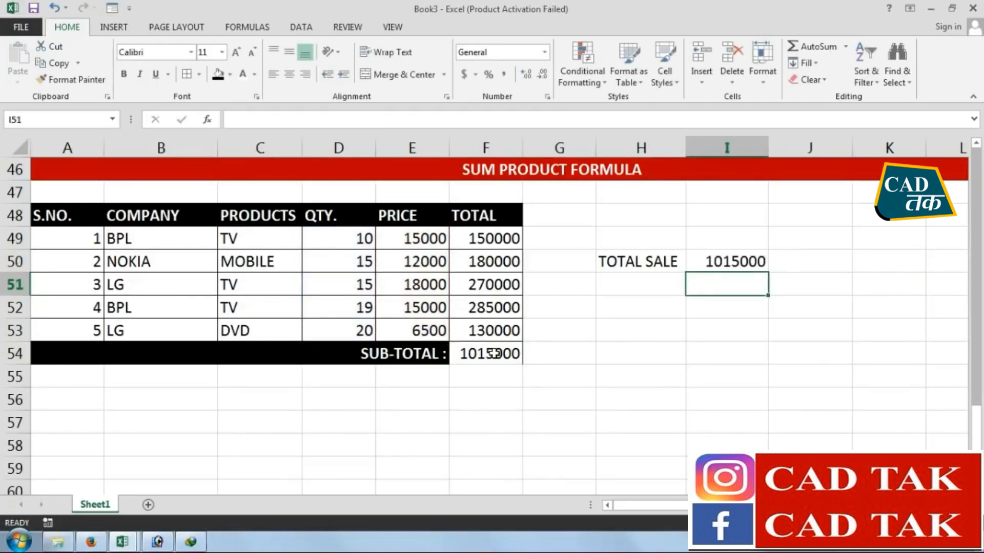
Set the first row's quantity in D49 to 20, comparing the results in F54 and I50 before and after the change
{"action": "left_click", "coordinate": [722, 259]}
{"action": "left_click", "coordinate": [507, 351]}
{"action": "left_click", "coordinate": [714, 261]}
{"action": "left_click", "coordinate": [502, 351]}
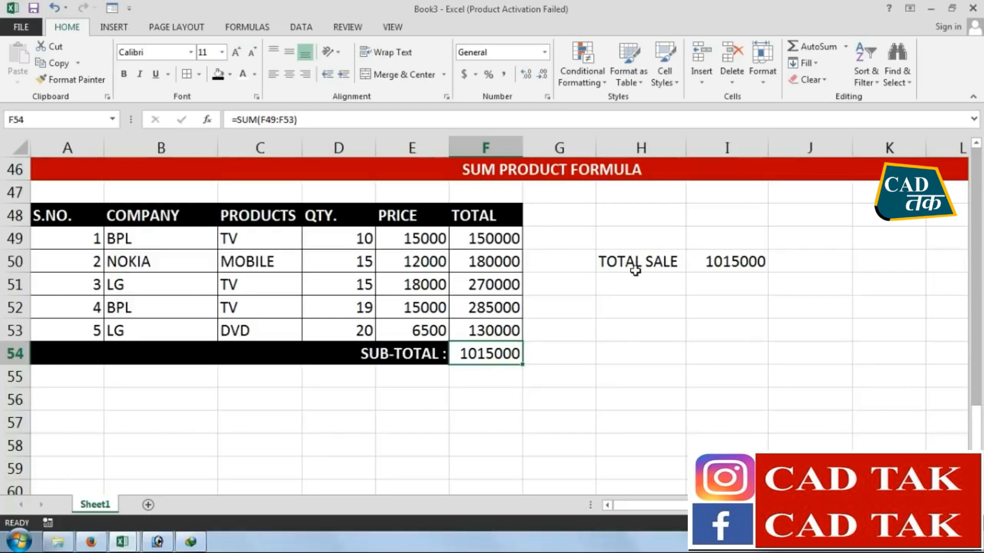
{"action": "left_click", "coordinate": [665, 323]}
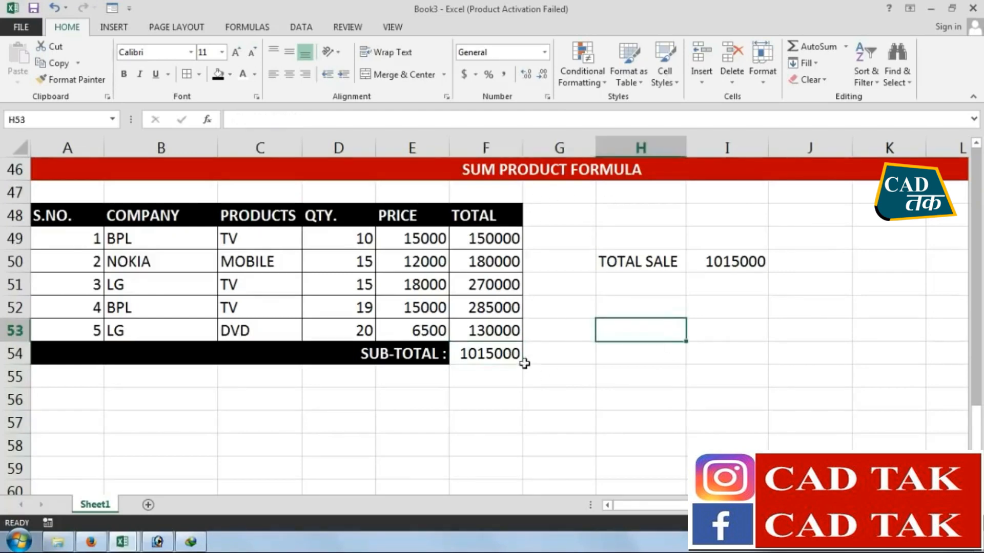
{"action": "left_click", "coordinate": [351, 242]}
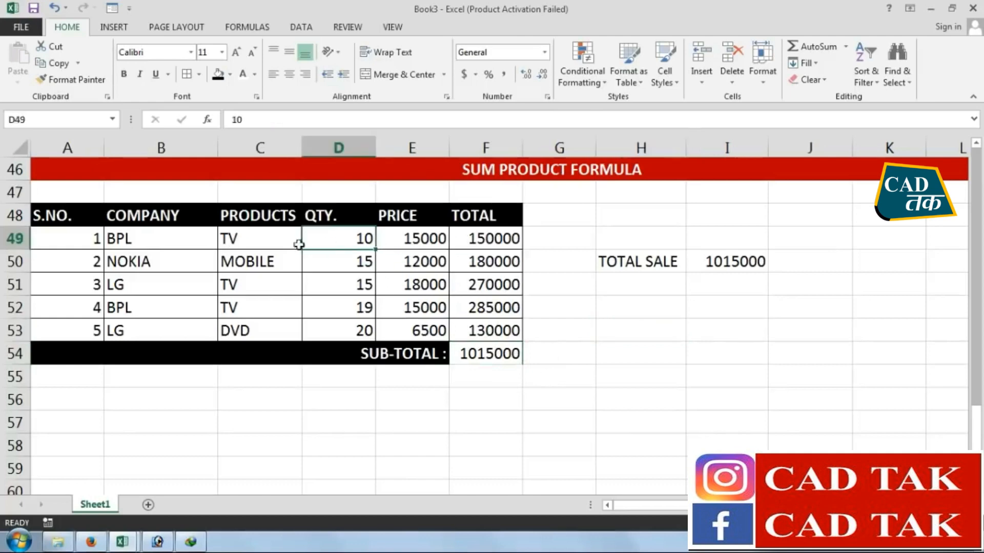
{"action": "type", "text": "2"}
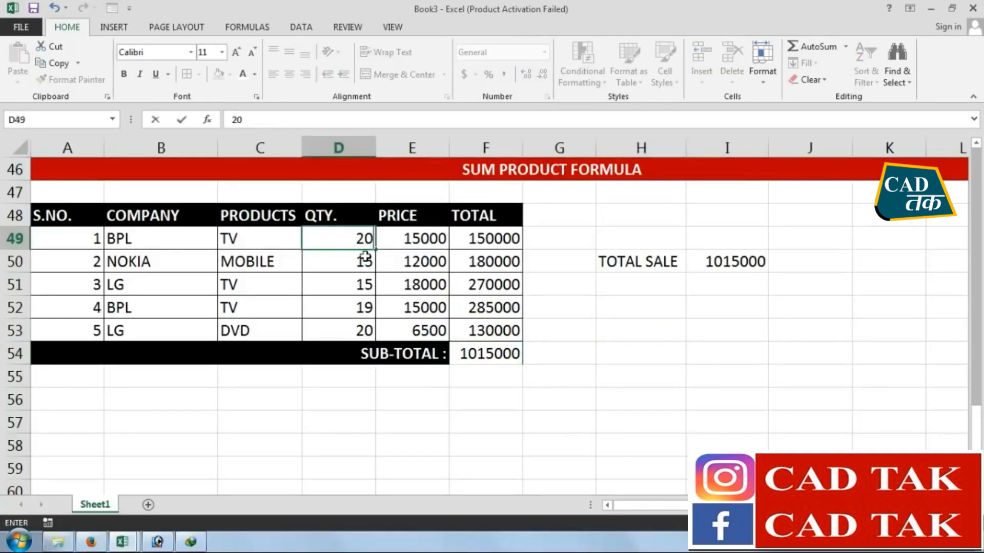
{"action": "key", "text": "Return"}
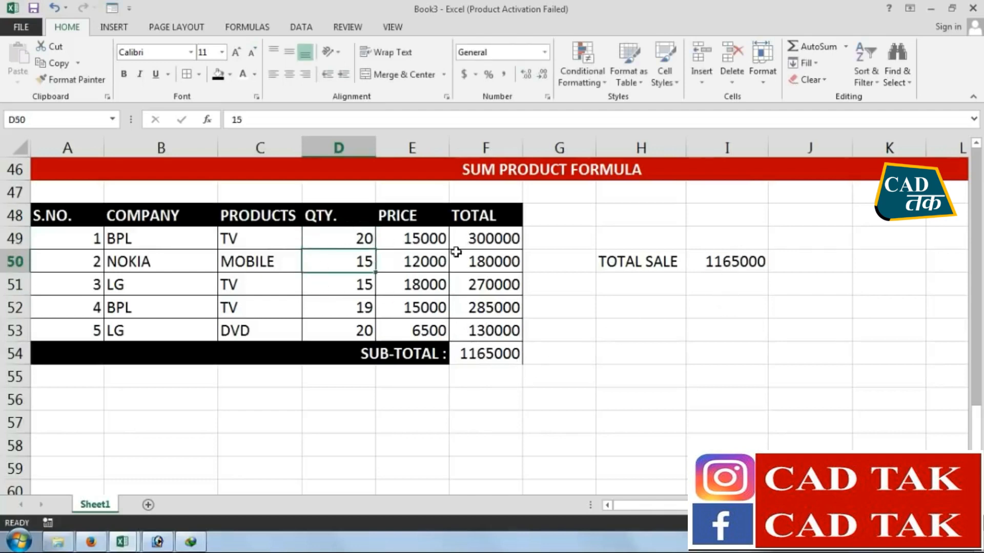
{"action": "left_click", "coordinate": [482, 353]}
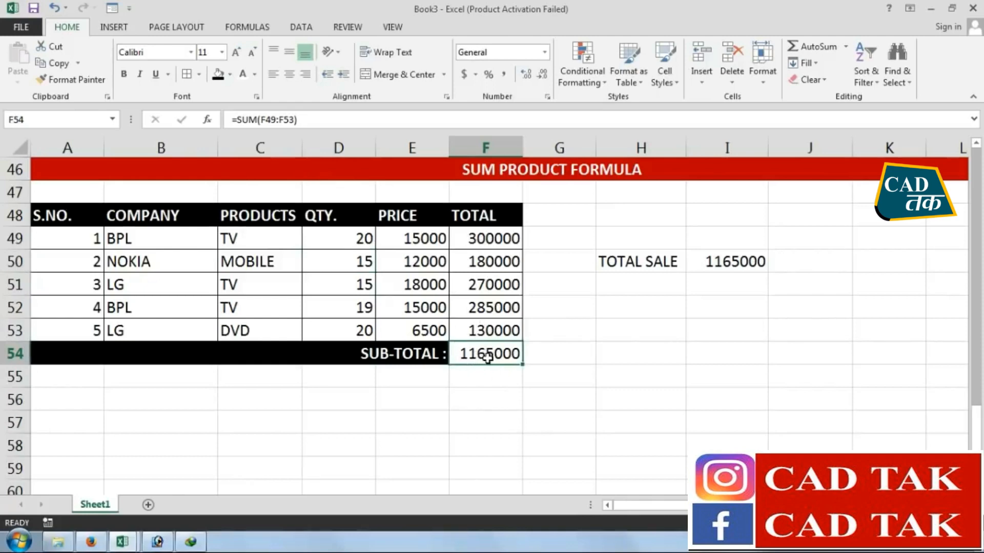
{"action": "left_click", "coordinate": [722, 261]}
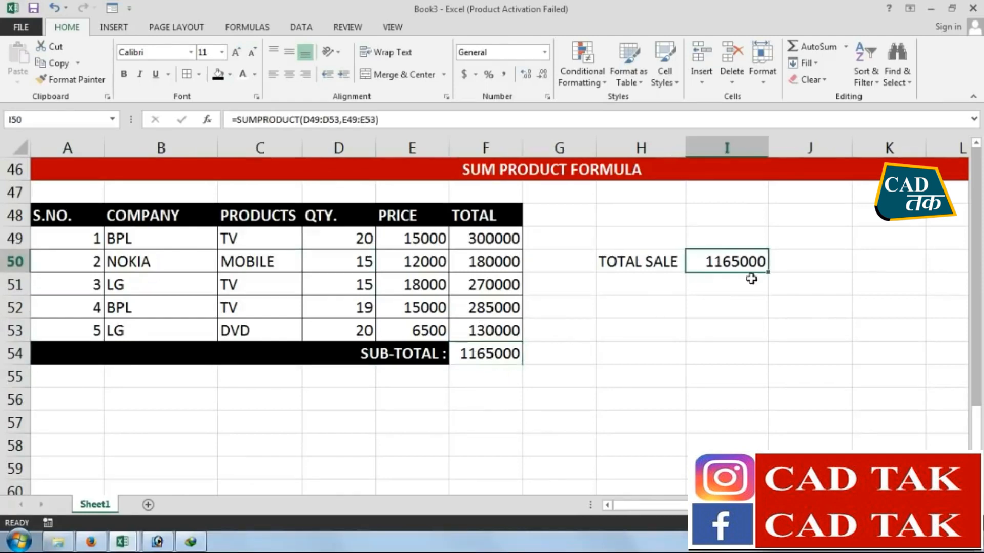
{"action": "left_click", "coordinate": [636, 355]}
Repeat the formula =SUMPRODUCT(D49:D53,E49:E53) in I51 as a demonstration and delete the duplicate
{"action": "left_click", "coordinate": [716, 280]}
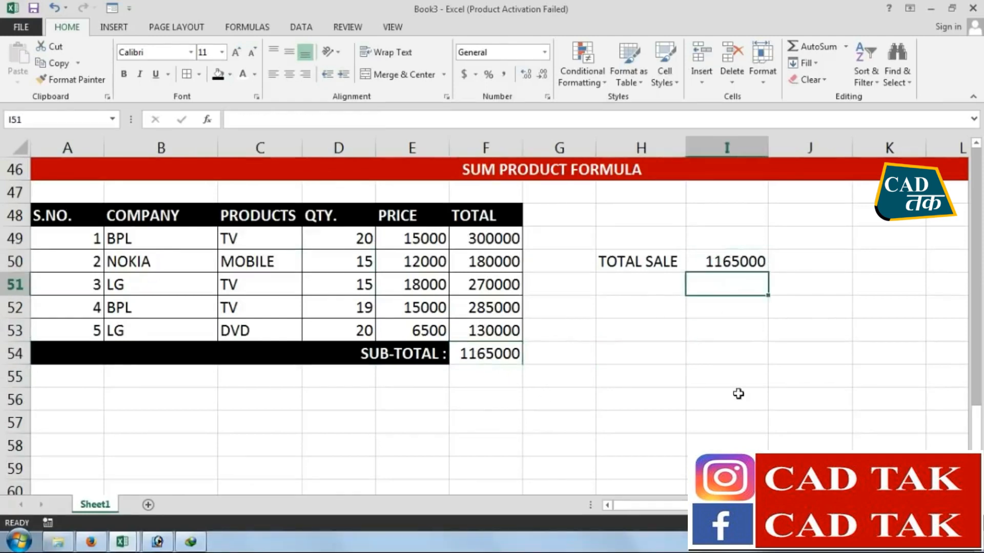
{"action": "type", "text": "=SUMPRODUCT"}
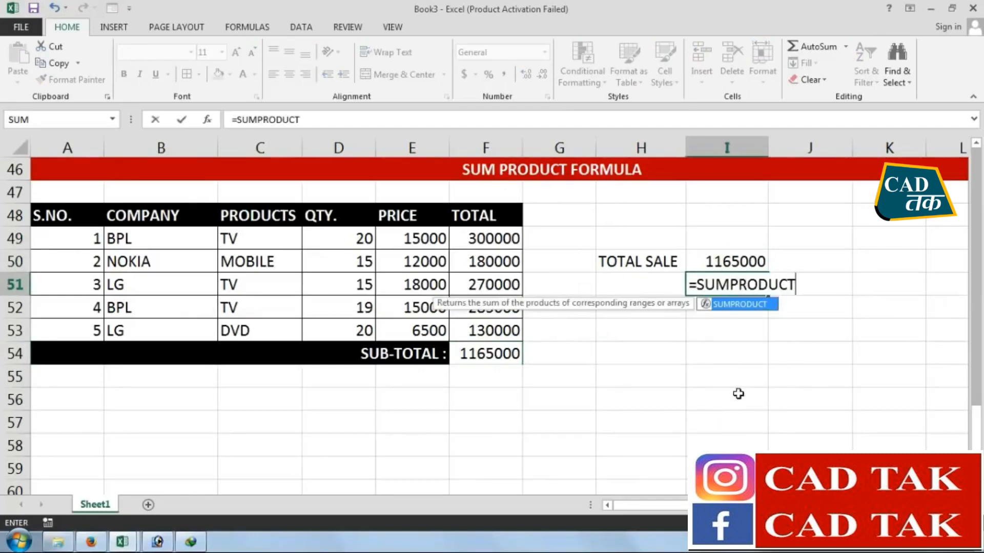
{"action": "type", "text": "("}
{"action": "left_click_drag", "start_coordinate": [356, 237], "coordinate": [354, 329]}
{"action": "type", "text": ","}
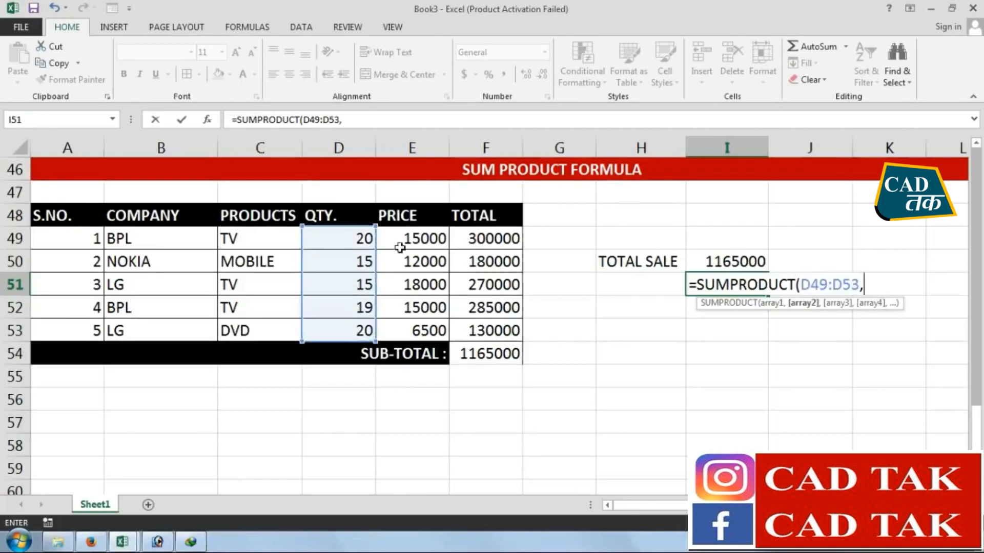
{"action": "left_click_drag", "start_coordinate": [407, 237], "coordinate": [406, 333]}
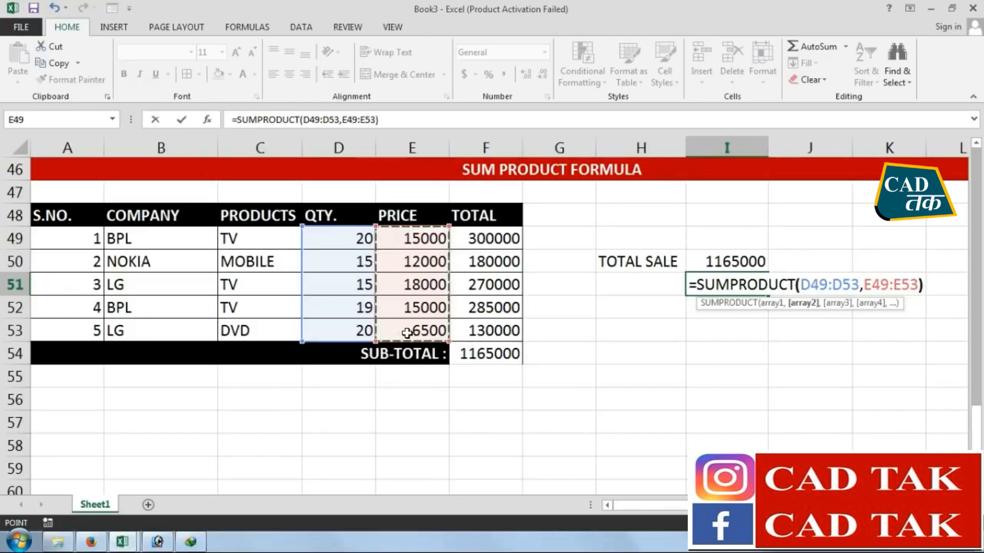
{"action": "key", "text": "Return"}
{"action": "left_click", "coordinate": [754, 283]}
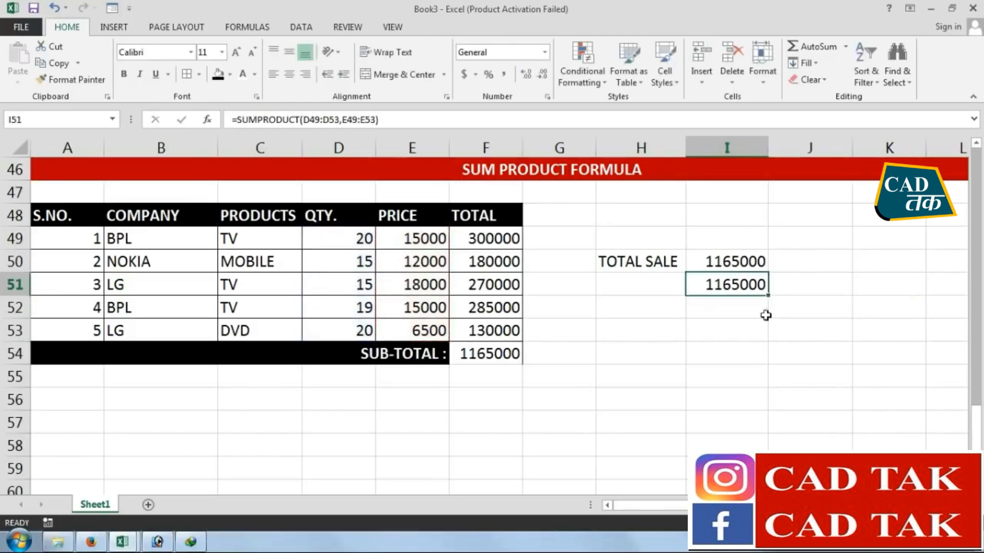
{"action": "key", "text": "Delete"}
Highlight SUMPRODUCT in B9 of the formula series list with a yellow fill
{"action": "scroll", "coordinate": [621, 218], "scroll_direction": "up", "scroll_amount": 15}
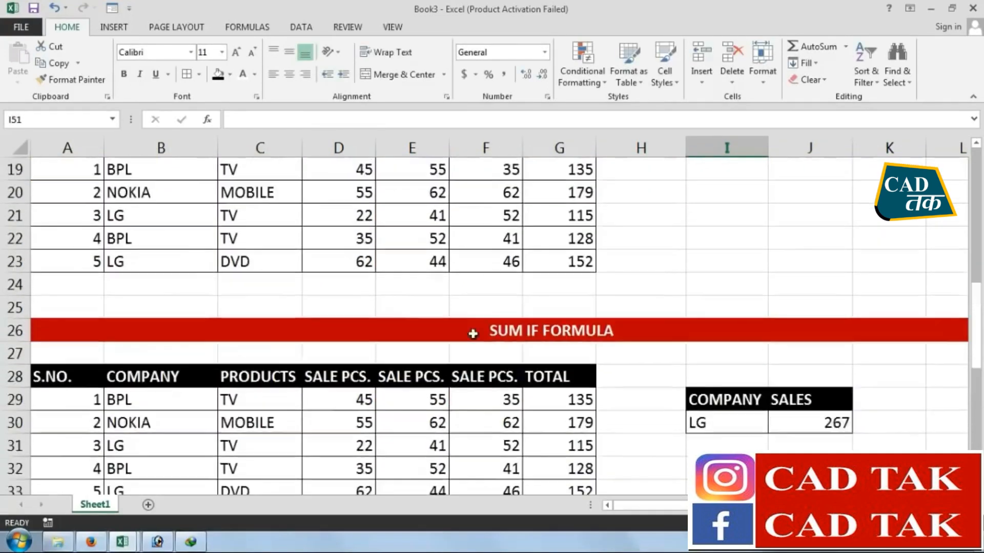
{"action": "left_click", "coordinate": [185, 353]}
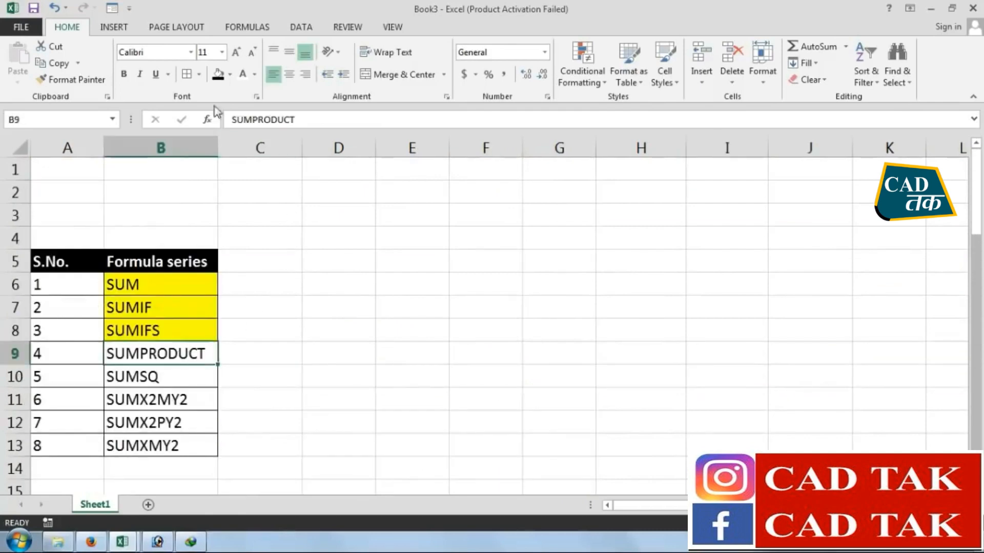
{"action": "left_click", "coordinate": [230, 74]}
{"action": "left_click", "coordinate": [256, 188]}
Copy the SUM PRODUCT FORMULA banner and its table in rows 46 to 53 and paste the block at A57
{"action": "scroll", "coordinate": [261, 367], "scroll_direction": "down", "scroll_amount": 2}
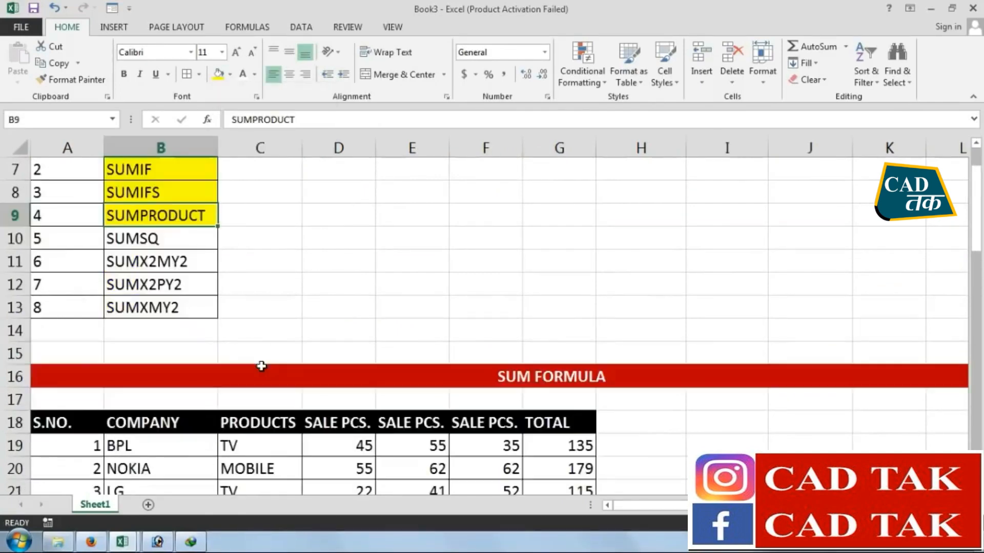
{"action": "key", "text": "Down"}
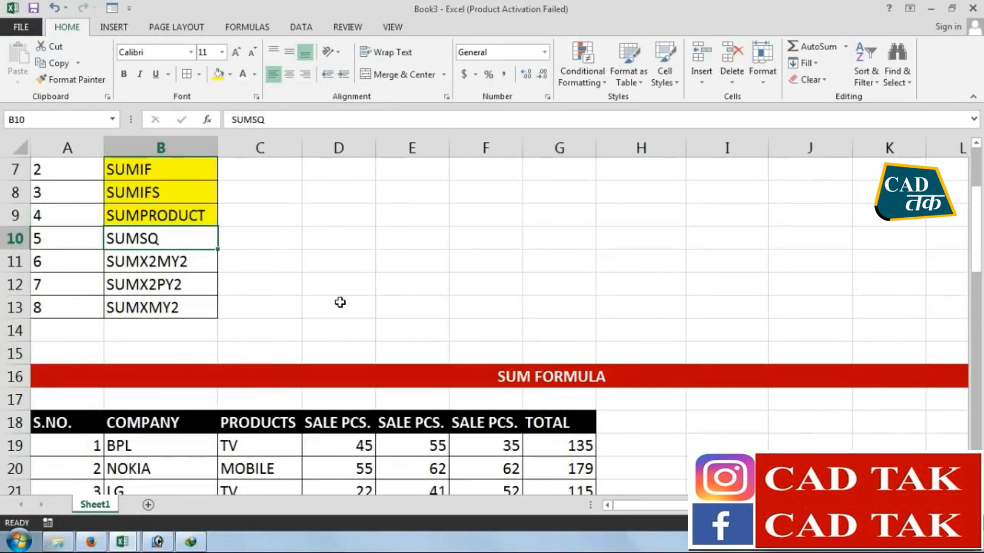
{"action": "scroll", "coordinate": [359, 338], "scroll_direction": "down", "scroll_amount": 15}
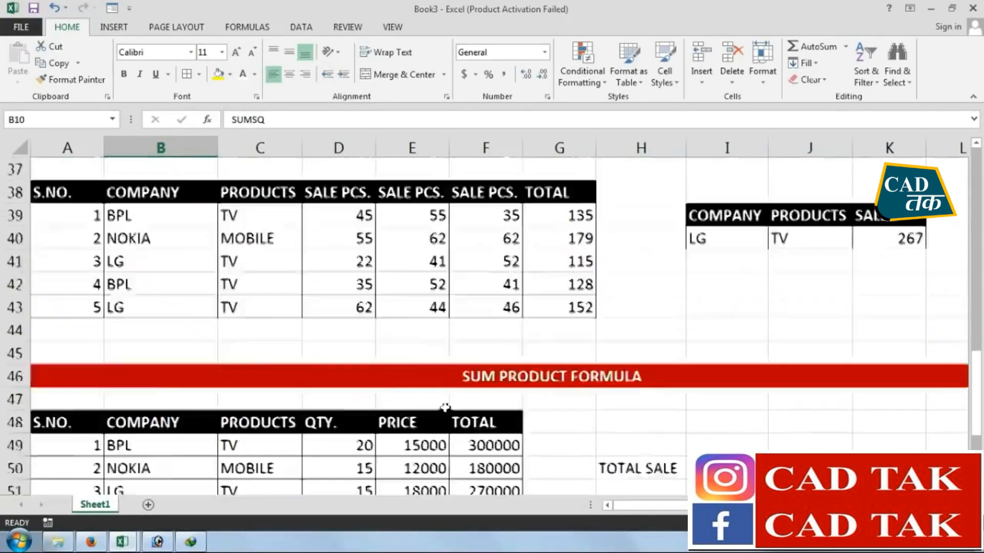
{"action": "left_click", "coordinate": [66, 264]}
{"action": "key", "text": "Down"}
{"action": "key", "text": "Up"}
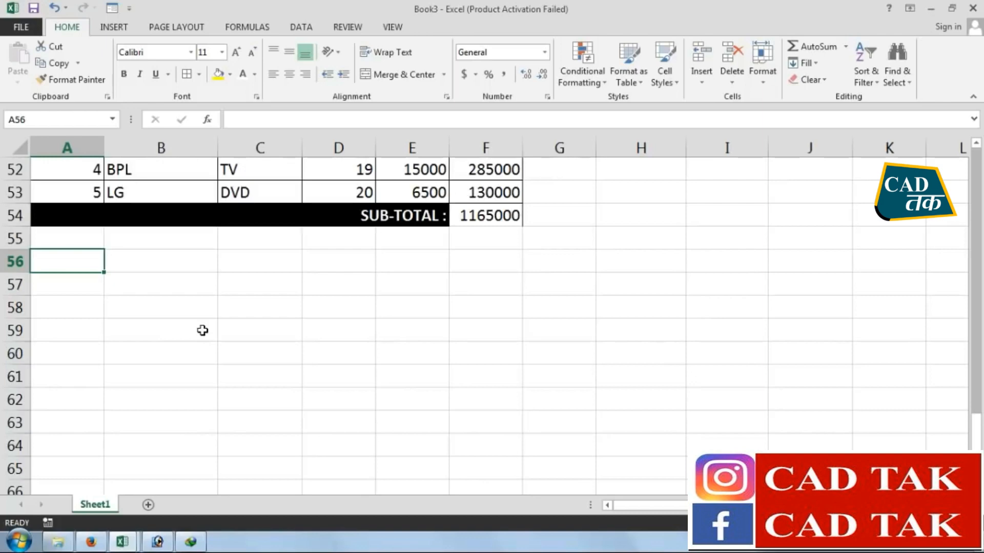
{"action": "scroll", "coordinate": [203, 330], "scroll_direction": "up", "scroll_amount": 5}
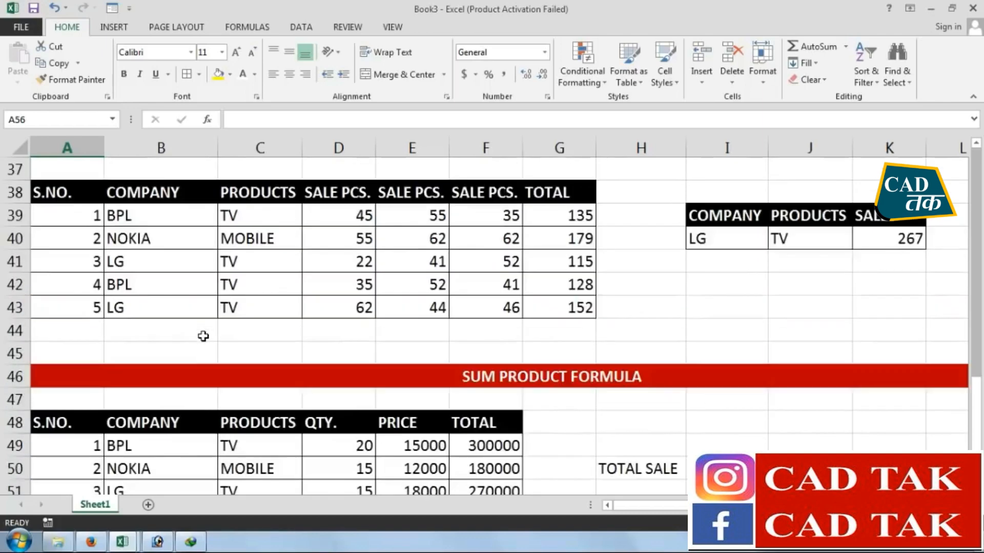
{"action": "scroll", "coordinate": [287, 357], "scroll_direction": "down", "scroll_amount": 3}
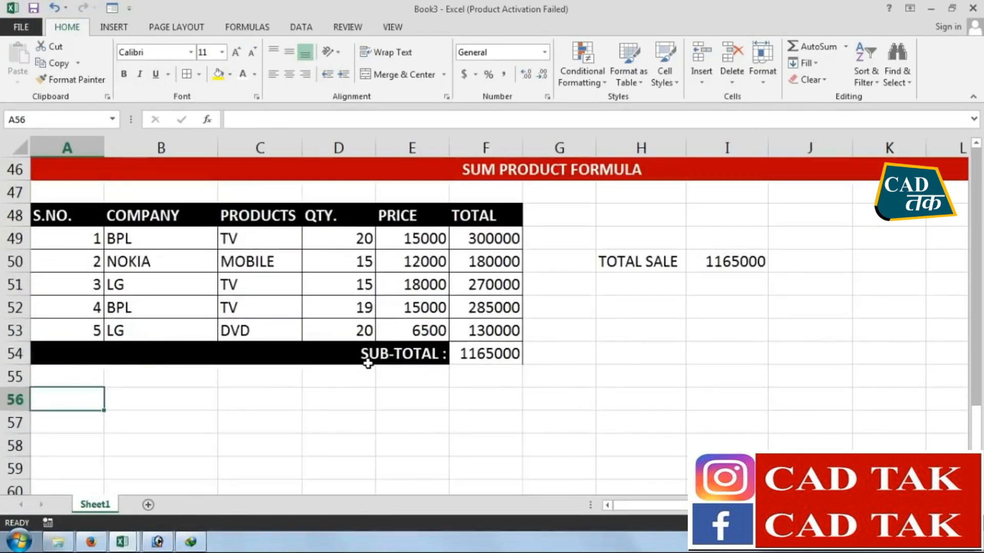
{"action": "left_click", "coordinate": [63, 175]}
{"action": "left_click_drag", "start_coordinate": [63, 175], "coordinate": [94, 336]}
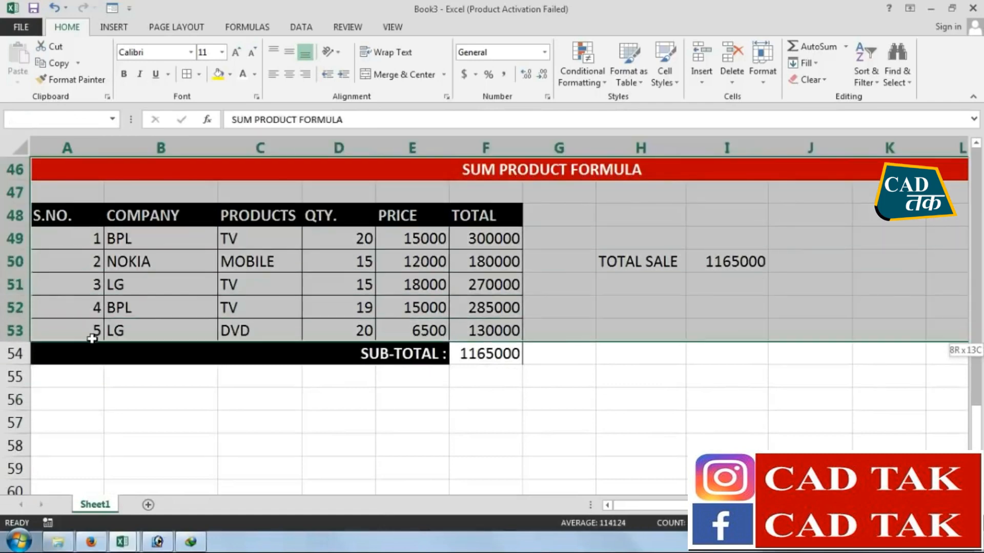
{"action": "left_click", "coordinate": [69, 66]}
{"action": "scroll", "coordinate": [161, 410], "scroll_direction": "down", "scroll_amount": 2}
{"action": "left_click", "coordinate": [53, 288]}
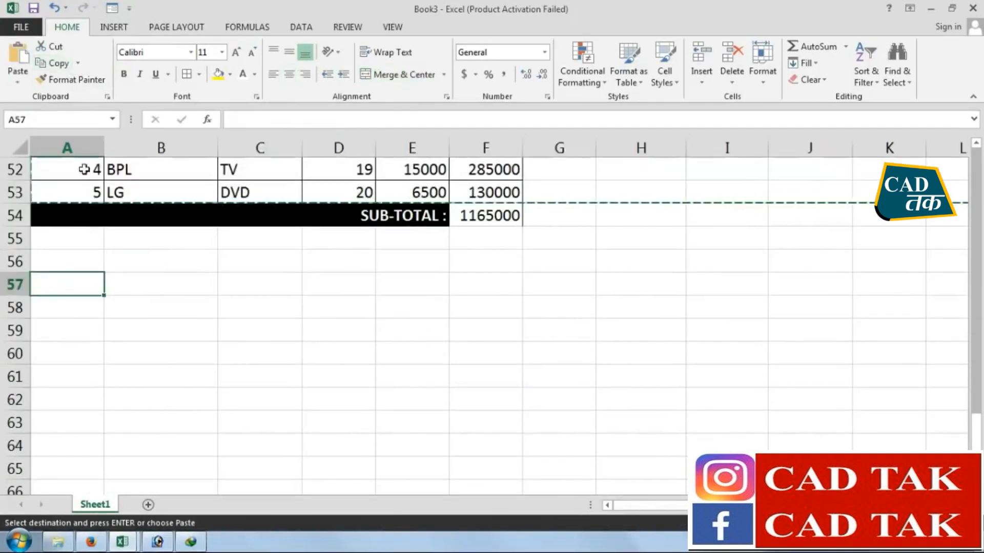
{"action": "key", "text": "ctrl+v"}
{"action": "left_click", "coordinate": [285, 397]}
Change the title of the pasted banner in row 57 to SUM SQ FORMULA
{"action": "left_click", "coordinate": [538, 289]}
{"action": "double_click", "coordinate": [564, 285]}
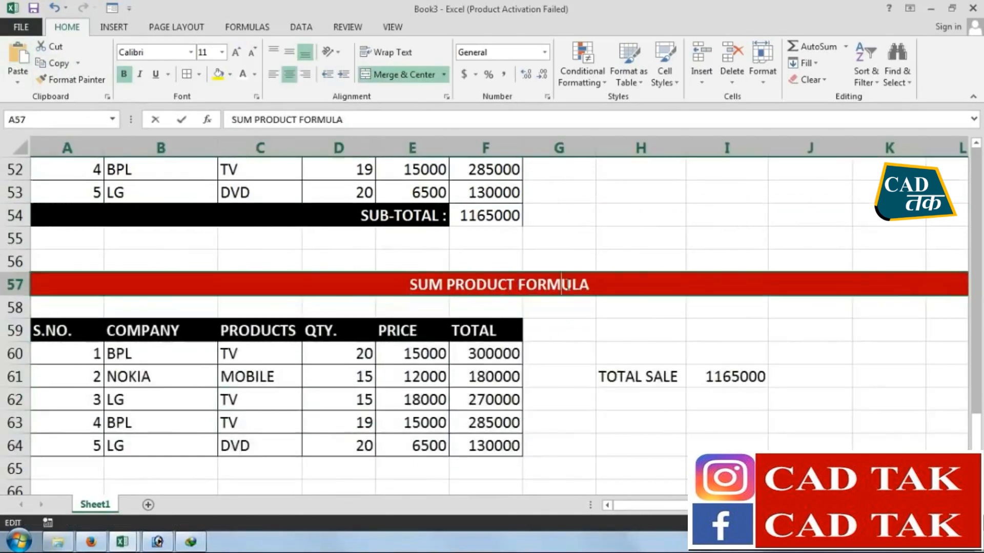
{"action": "left_click", "coordinate": [517, 285]}
{"action": "key", "text": "Left"}
{"action": "key", "text": "Left"}
{"action": "key", "text": "Left"}
{"action": "key", "text": "Left"}
{"action": "key", "text": "Left"}
{"action": "key", "text": "Left"}
{"action": "key", "text": "Left"}
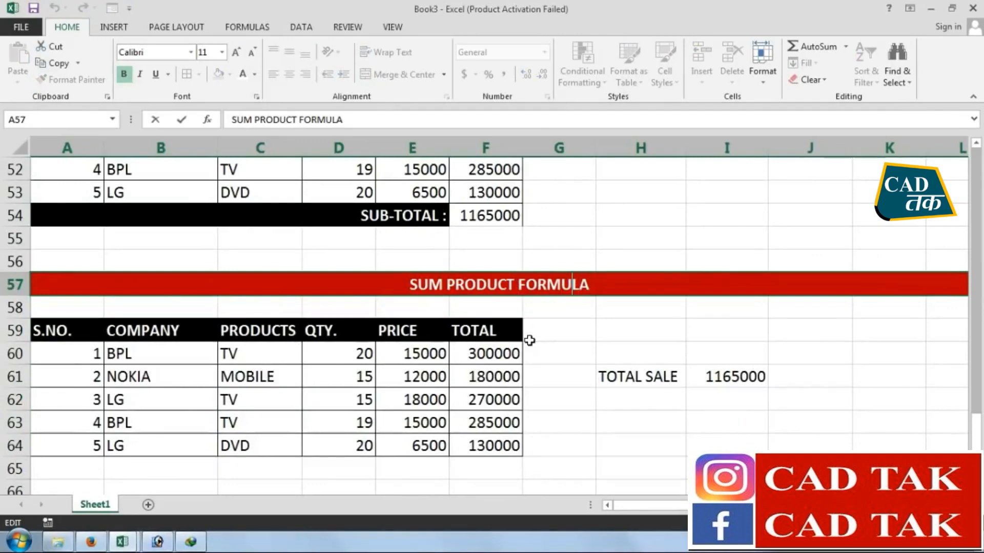
{"action": "key", "text": "shift+Left"}
{"action": "key", "text": "shift+Left"}
{"action": "key", "text": "shift+Left"}
{"action": "key", "text": "shift+Left"}
{"action": "key", "text": "shift+Left"}
{"action": "key", "text": "shift+Left"}
{"action": "key", "text": "shift+Left"}
{"action": "type", "text": "SQ"}
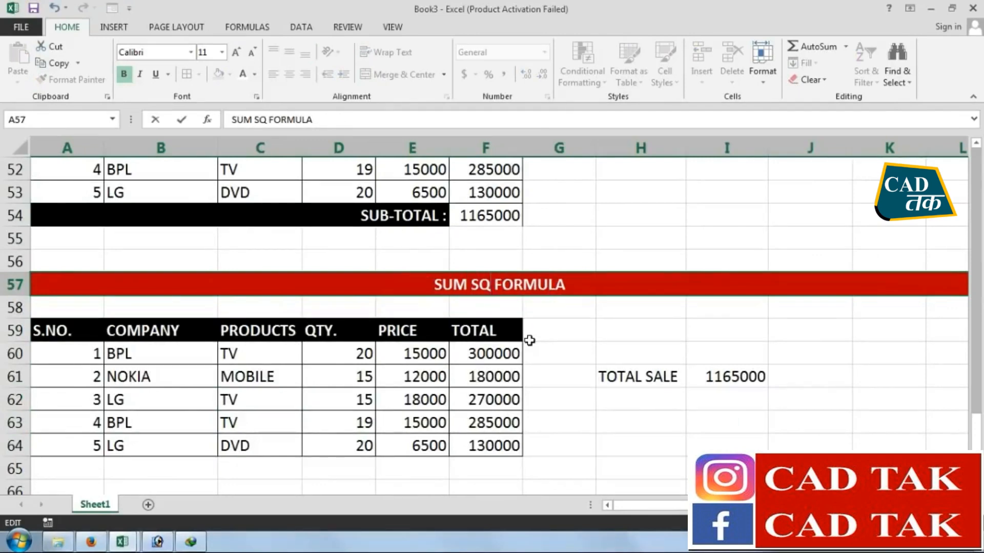
{"action": "key", "text": "Return"}
Set the headers in A59 and B59 to VALUE 01 and VALUE 02
{"action": "left_click", "coordinate": [89, 336]}
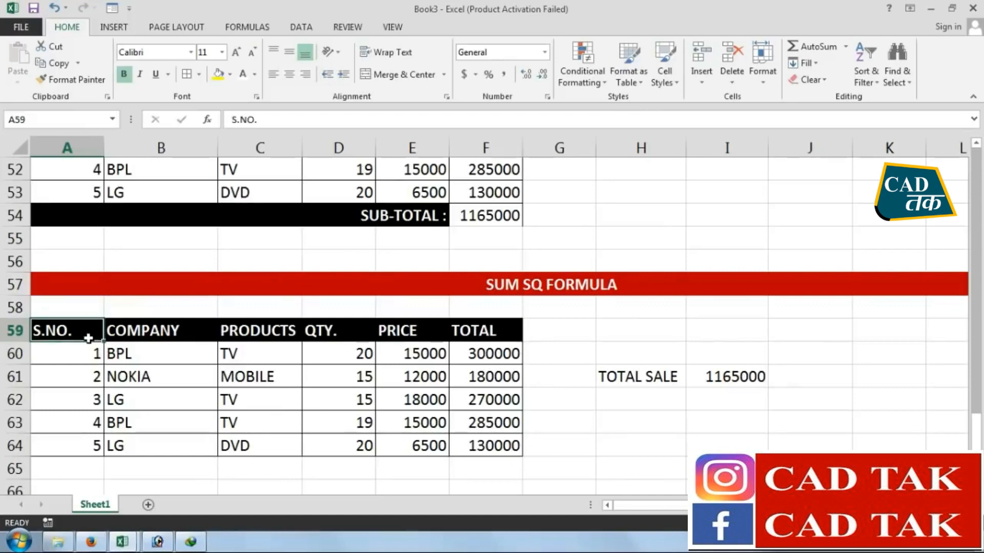
{"action": "type", "text": "VALUE 01"}
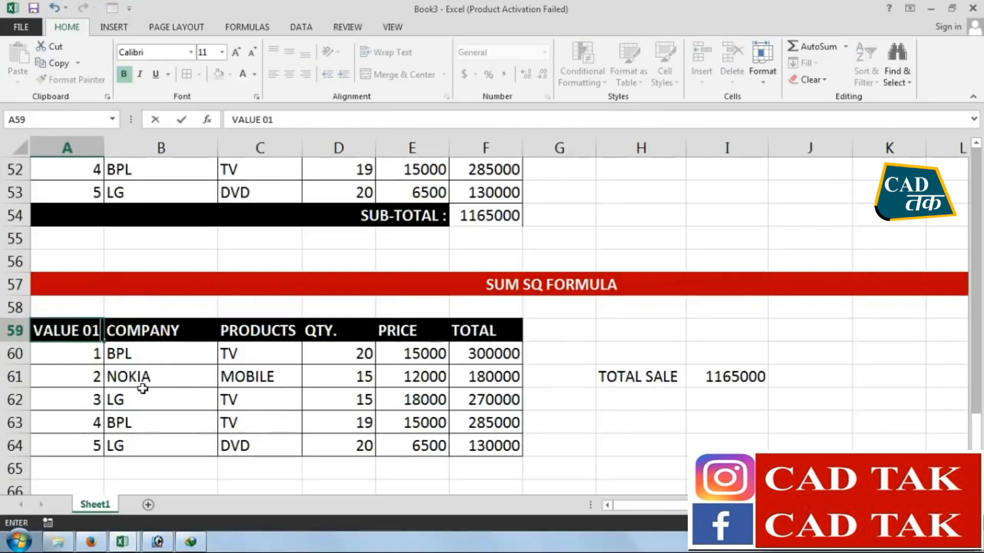
{"action": "key", "text": "Return"}
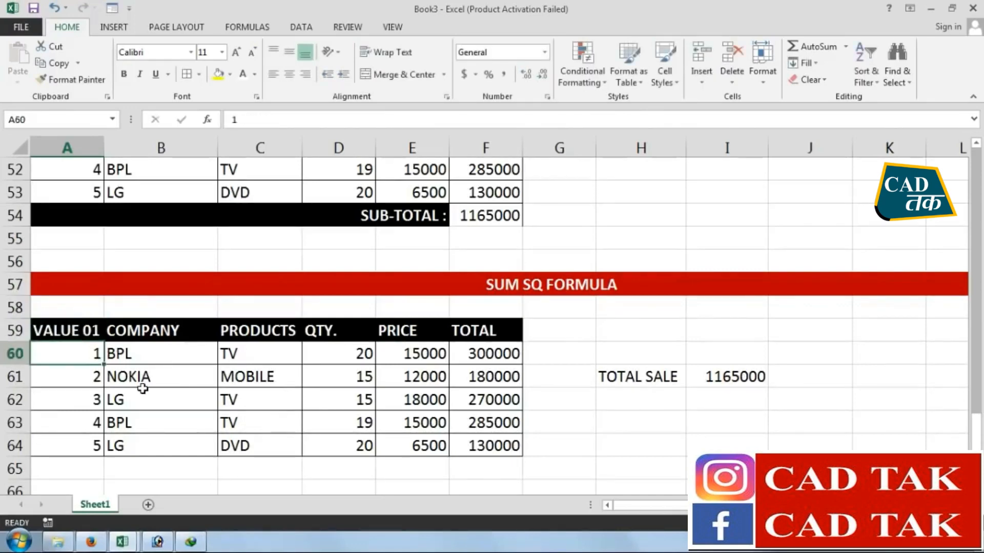
{"action": "left_click", "coordinate": [141, 338]}
{"action": "key", "text": "ctrl+r"}
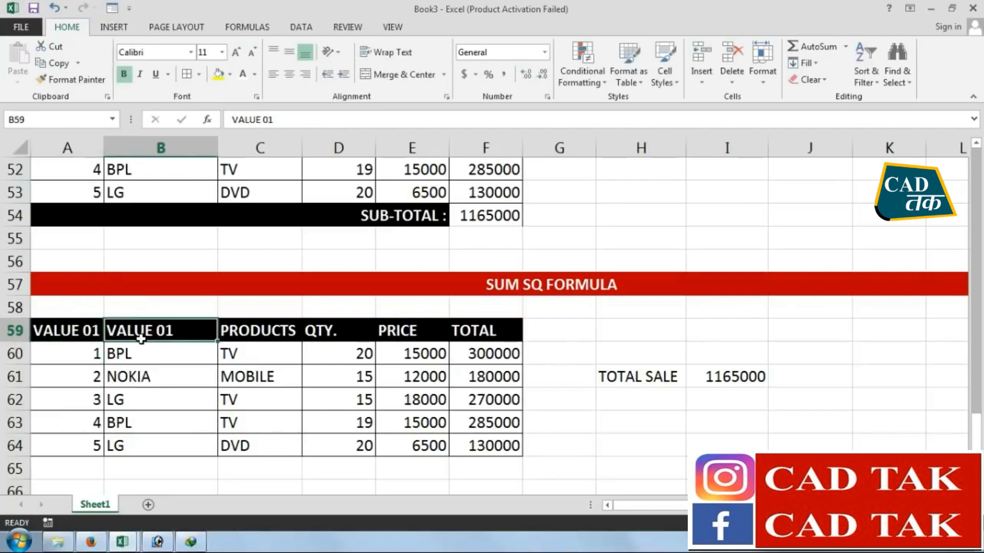
{"action": "key", "text": "F2"}
{"action": "key", "text": "BackSpace"}
{"action": "type", "text": "2"}
{"action": "key", "text": "Return"}
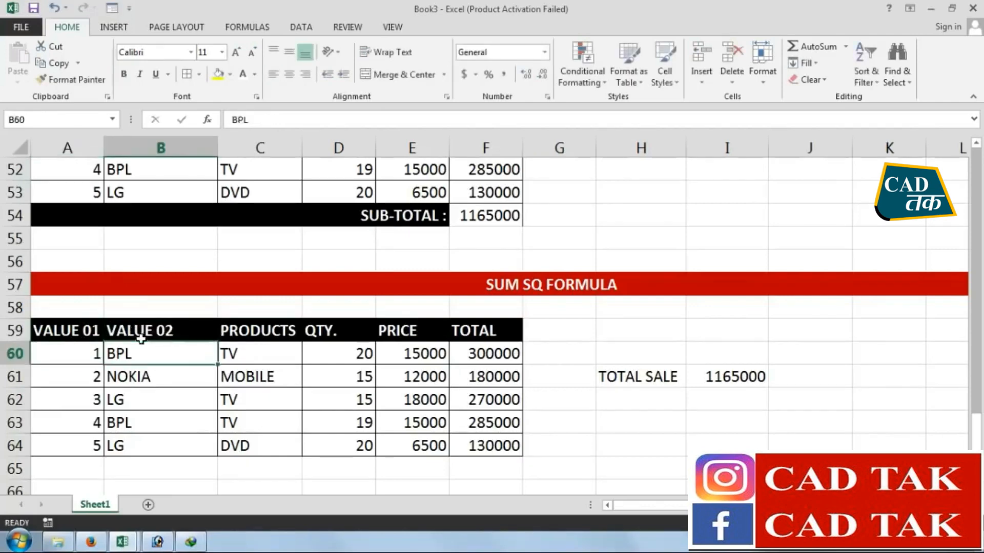
Clear all contents and formatting from D59:F64 and from the copied TOTAL SALE cells in row 61
{"action": "left_click", "coordinate": [257, 316]}
{"action": "left_click_drag", "start_coordinate": [258, 317], "coordinate": [479, 469]}
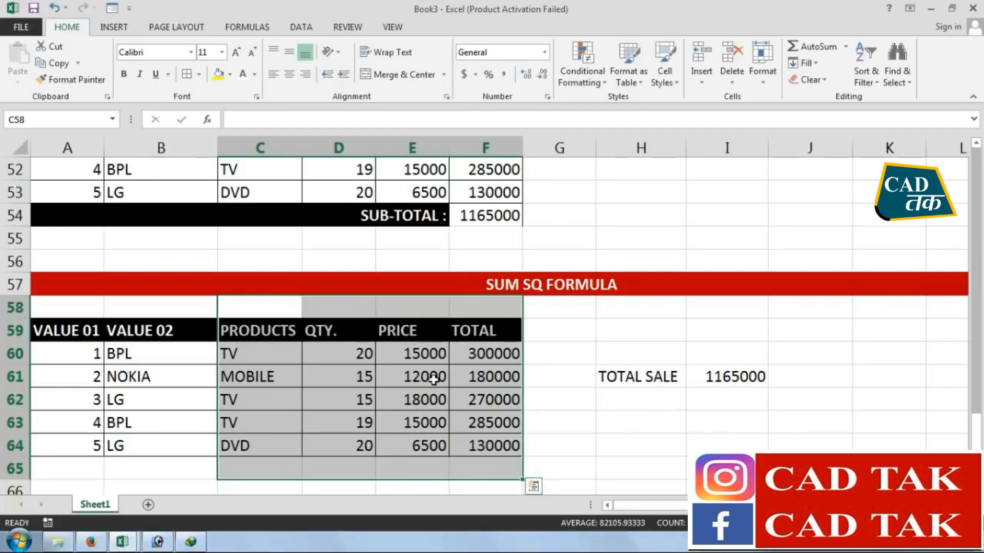
{"action": "left_click_drag", "start_coordinate": [345, 328], "coordinate": [471, 444]}
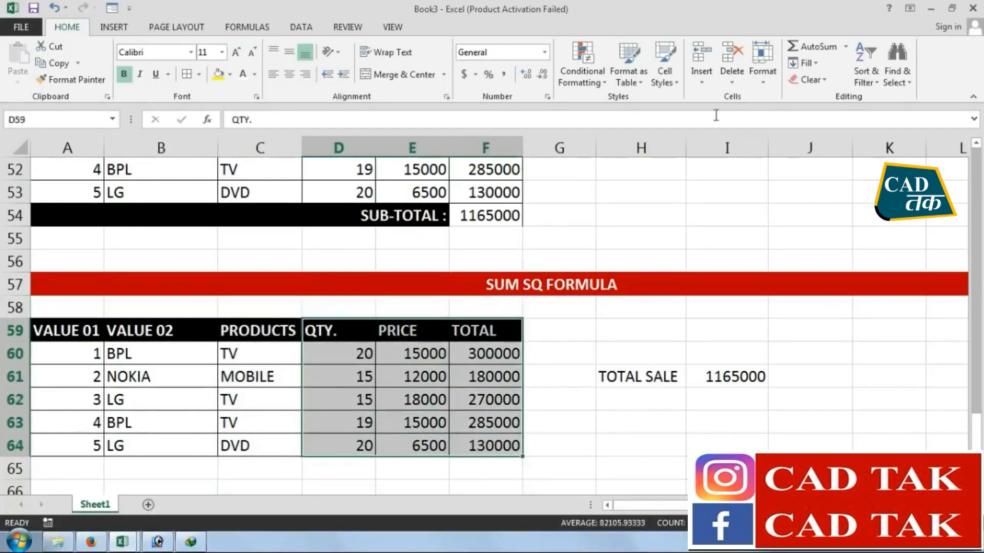
{"action": "left_click", "coordinate": [809, 81]}
{"action": "left_click", "coordinate": [823, 96]}
{"action": "left_click_drag", "start_coordinate": [676, 353], "coordinate": [728, 425]}
{"action": "left_click", "coordinate": [810, 79]}
{"action": "left_click", "coordinate": [823, 96]}
Replace the PRODUCTS header in C59 with SUMSQ
{"action": "left_click", "coordinate": [260, 330]}
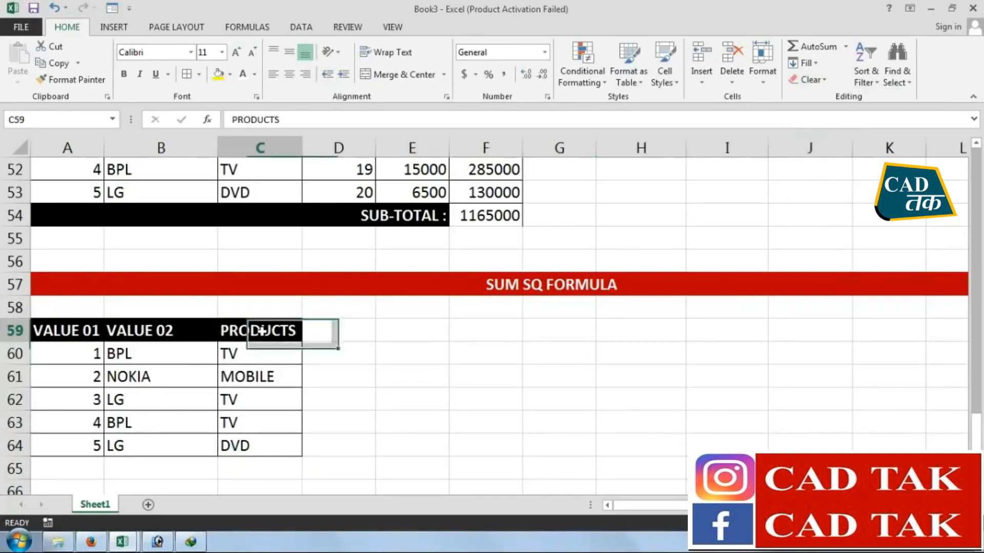
{"action": "type", "text": "S"}
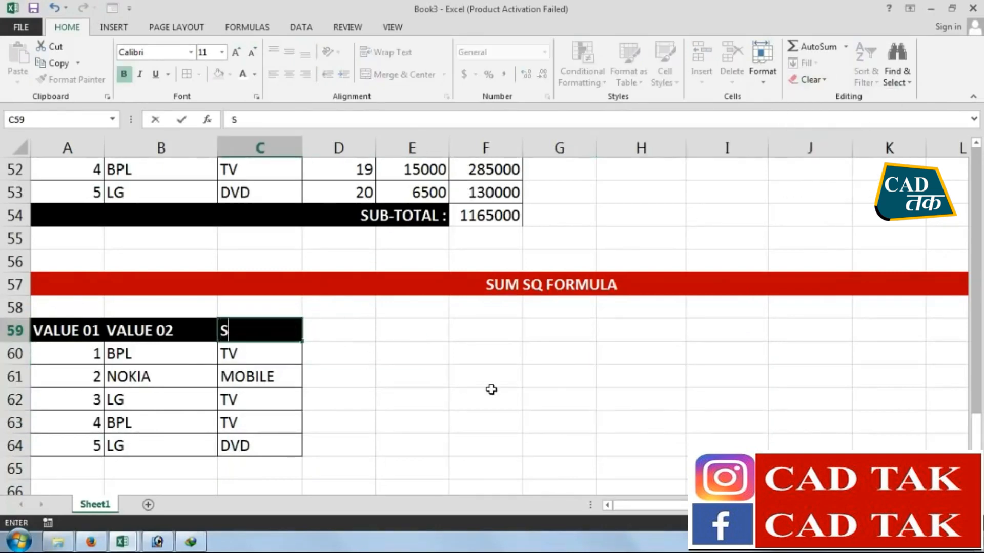
{"action": "type", "text": "UM"}
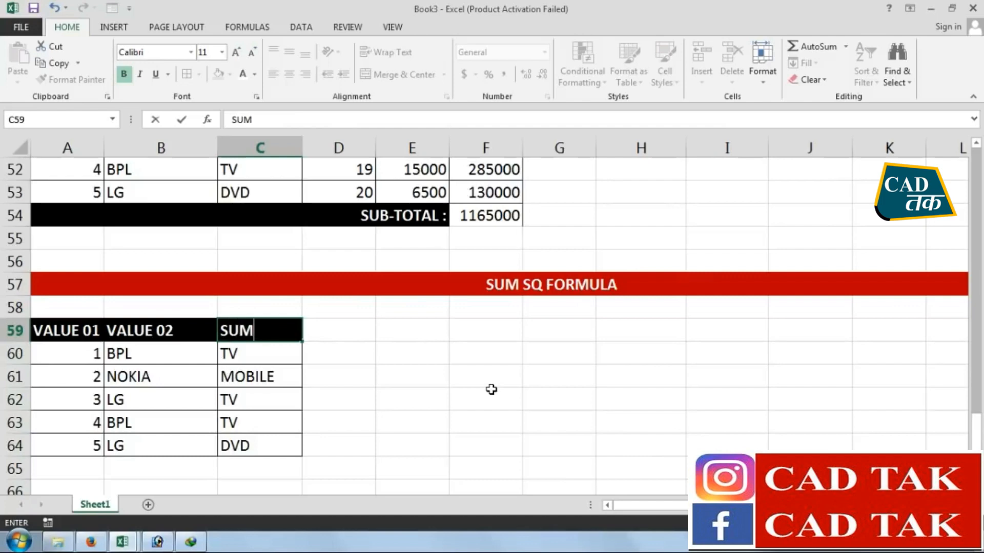
{"action": "type", "text": "SQ"}
{"action": "key", "text": "Return"}
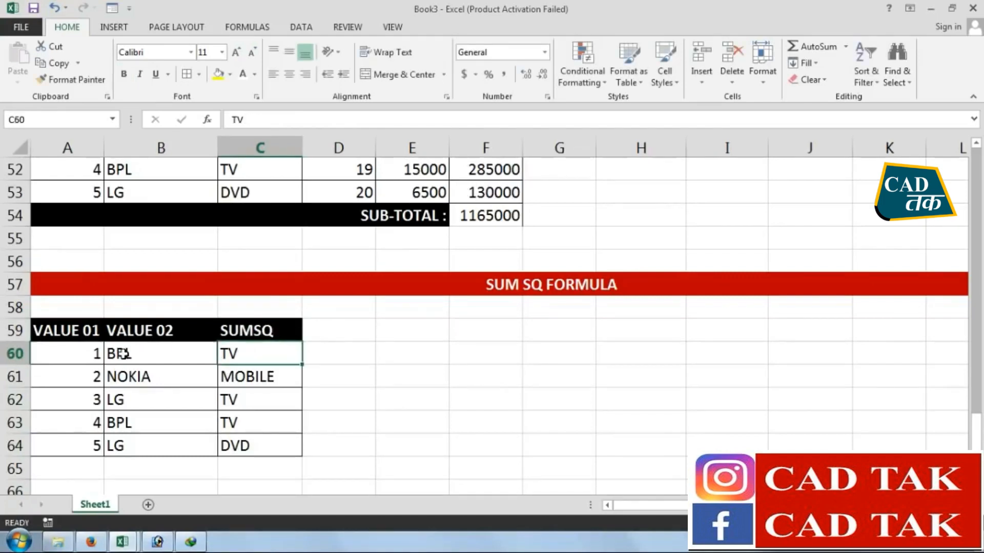
Delete the copied data from A60:C64, keeping the bordered cells
{"action": "left_click_drag", "start_coordinate": [97, 352], "coordinate": [243, 455]}
{"action": "key", "text": "Delete"}
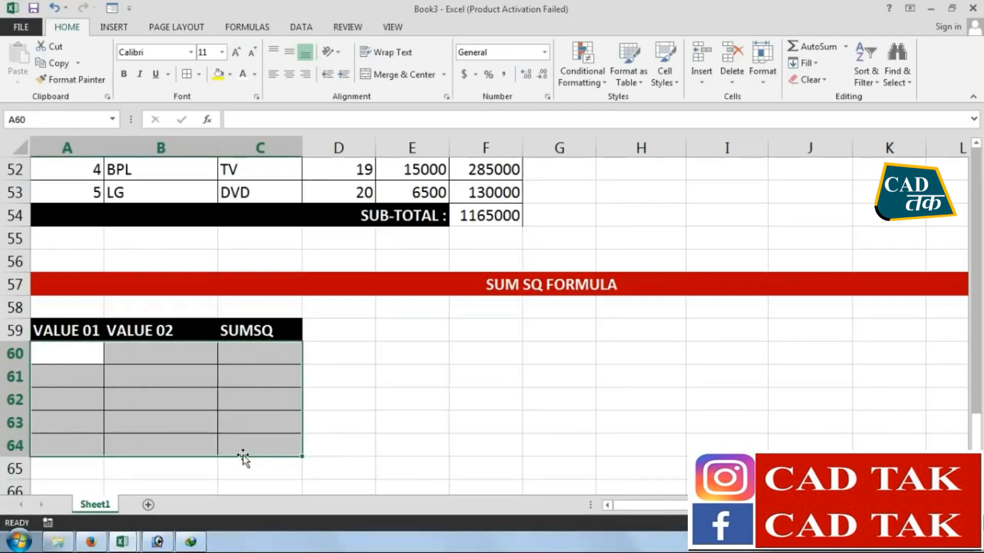
{"action": "key", "text": "Up"}
{"action": "key", "text": "Down"}
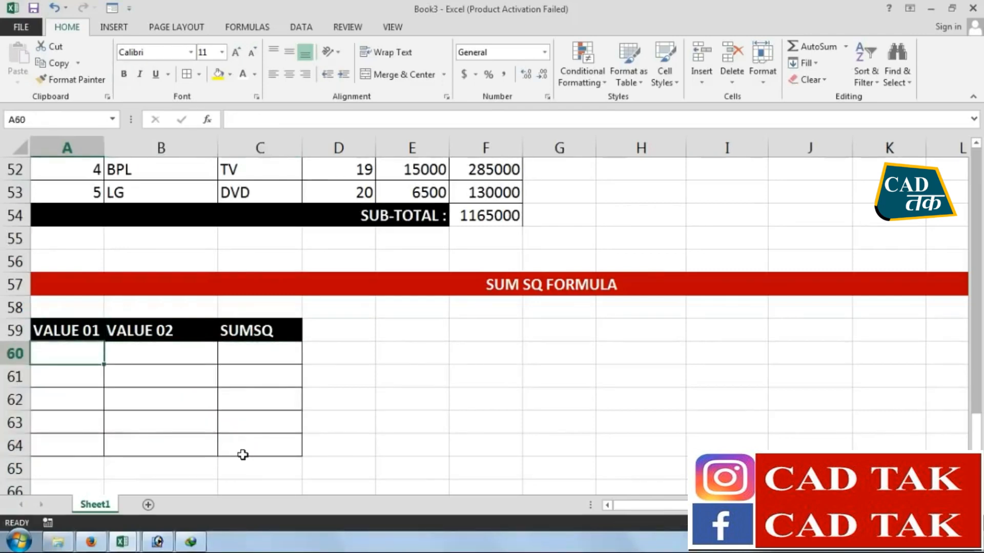
Enter the values 2, 4, 6, 8 and 10 in A60:A64 under VALUE 01
{"action": "type", "text": "4"}
{"action": "key", "text": "BackSpace"}
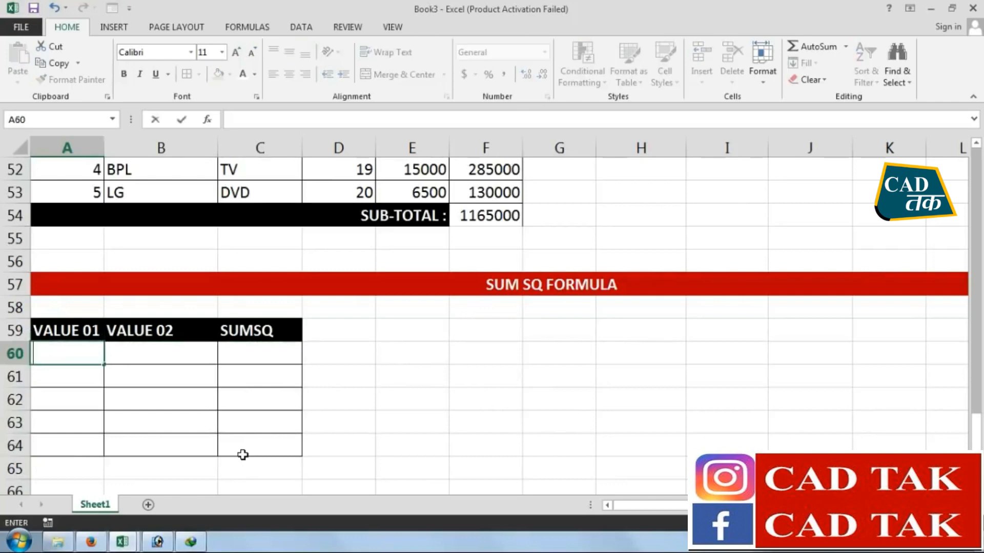
{"action": "type", "text": "2"}
{"action": "key", "text": "Return"}
{"action": "type", "text": "4"}
{"action": "key", "text": "Return"}
{"action": "type", "text": "6"}
{"action": "key", "text": "Return"}
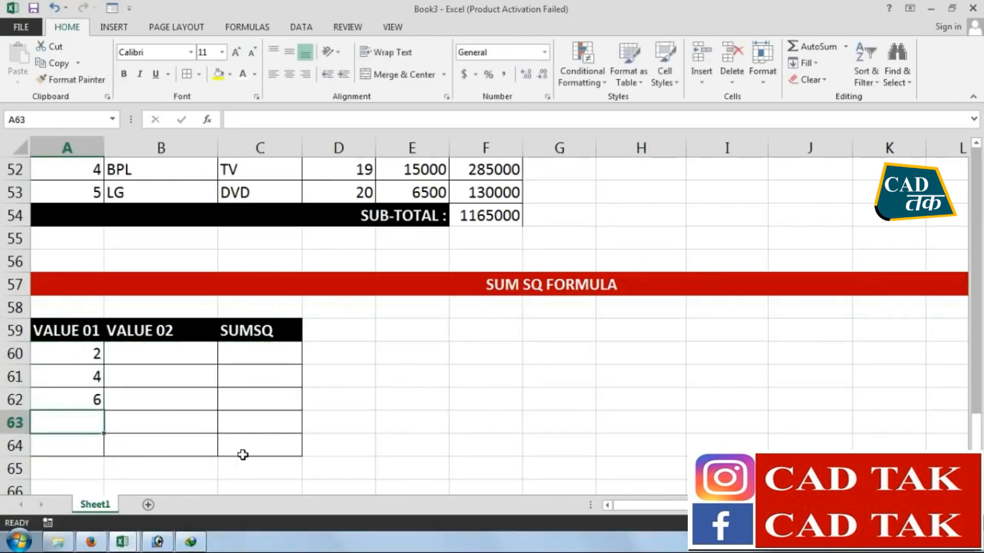
{"action": "type", "text": "8"}
{"action": "key", "text": "Return"}
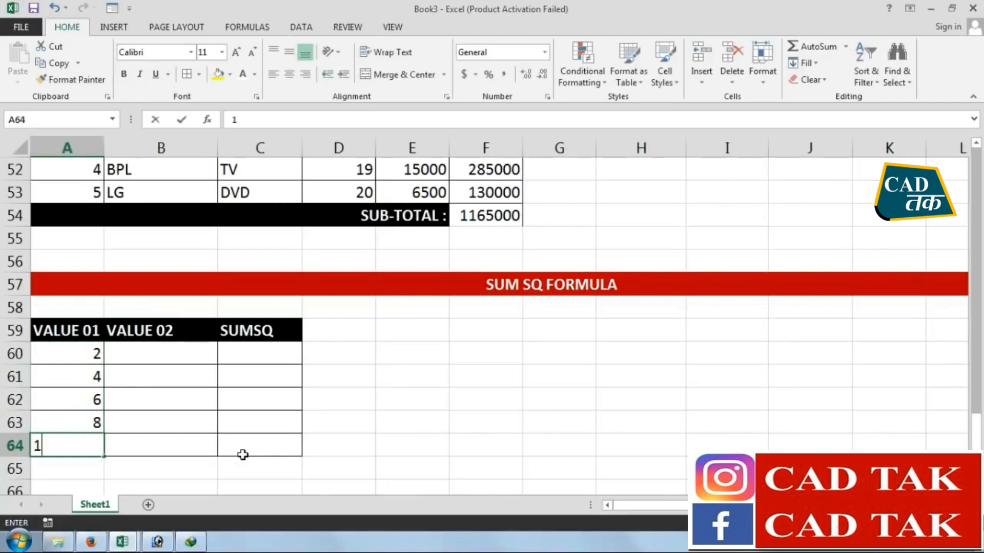
{"action": "type", "text": "10"}
{"action": "key", "text": "Return"}
{"action": "left_click", "coordinate": [148, 348]}
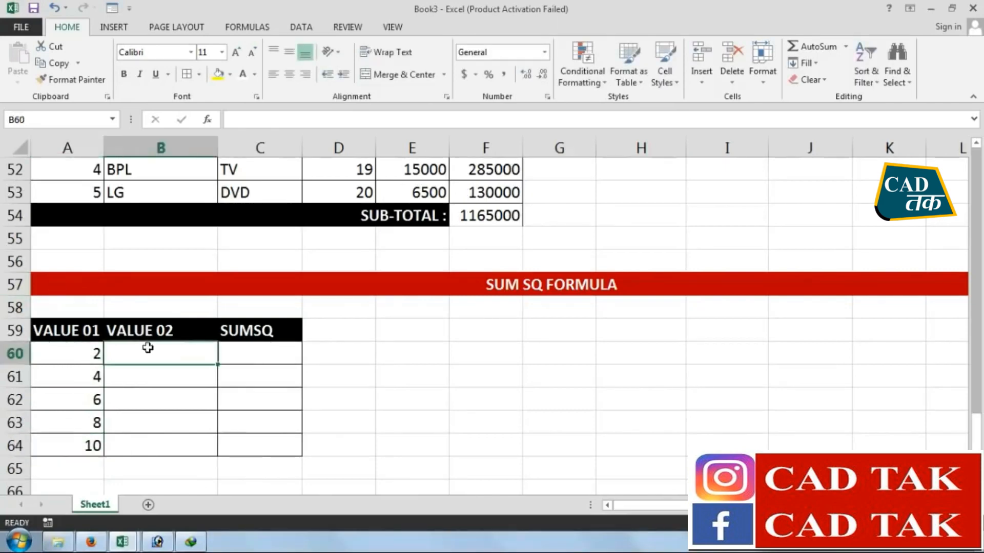
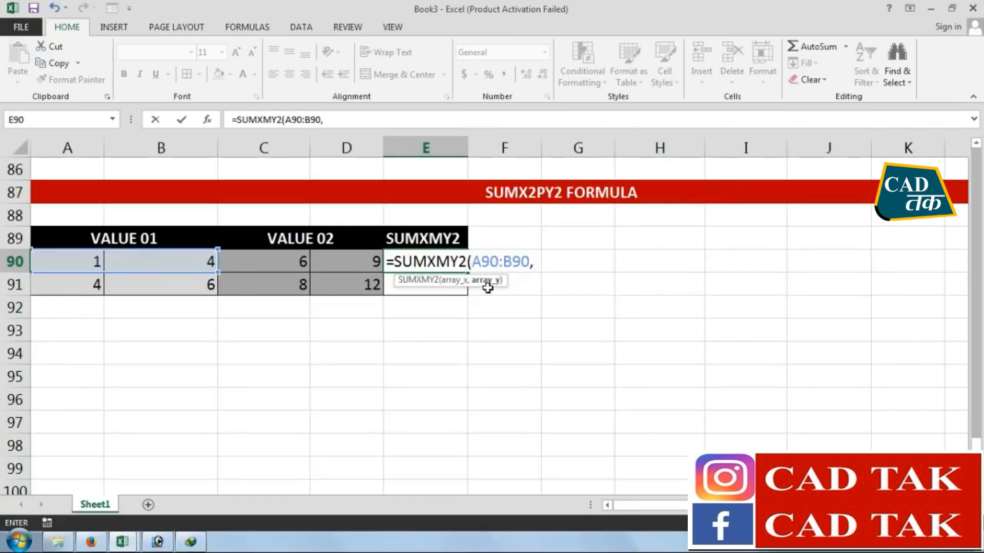
Complete the SUMXMY2 formula in E90 with C90:D90 as the second array
{"action": "left_click_drag", "start_coordinate": [264, 264], "coordinate": [329, 261]}
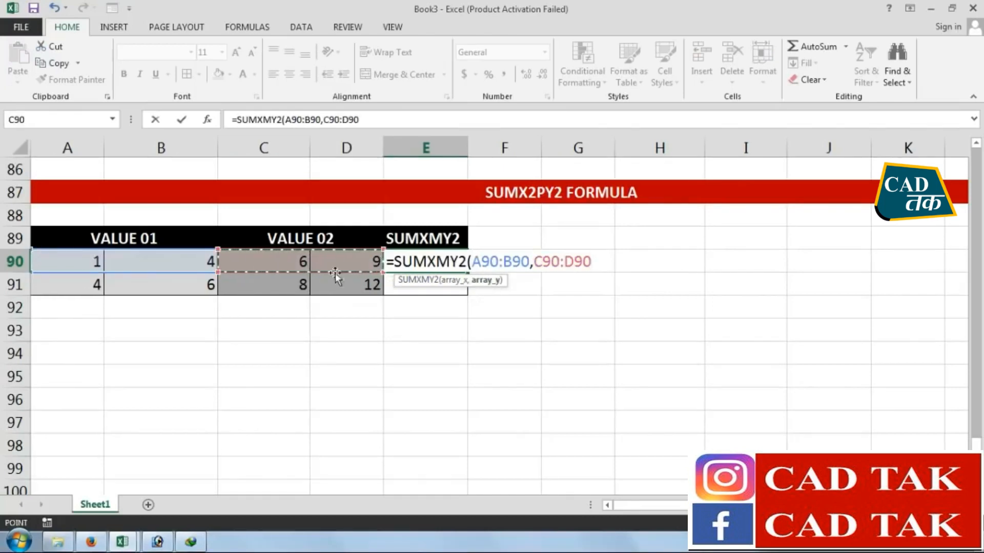
{"action": "type", "text": ")"}
{"action": "key", "text": "Return"}
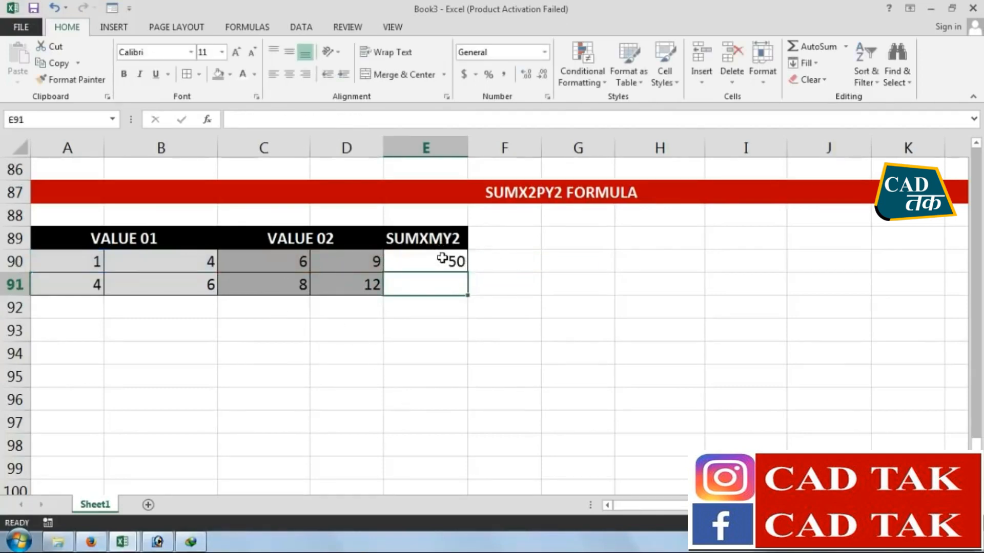
Enter the formula =SUMXMY2(A91:B91,C91:D91) in E91
{"action": "type", "text": "="}
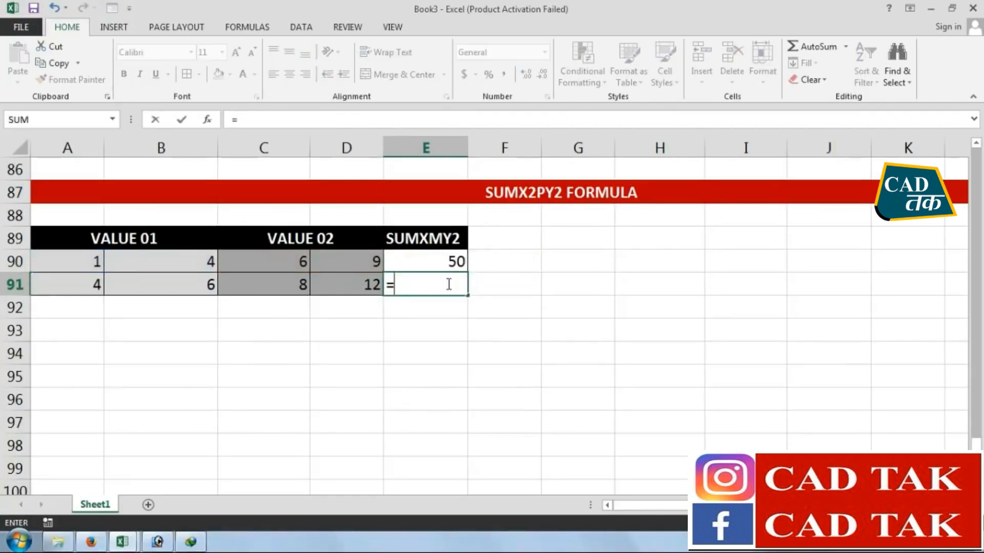
{"action": "type", "text": "SUM"}
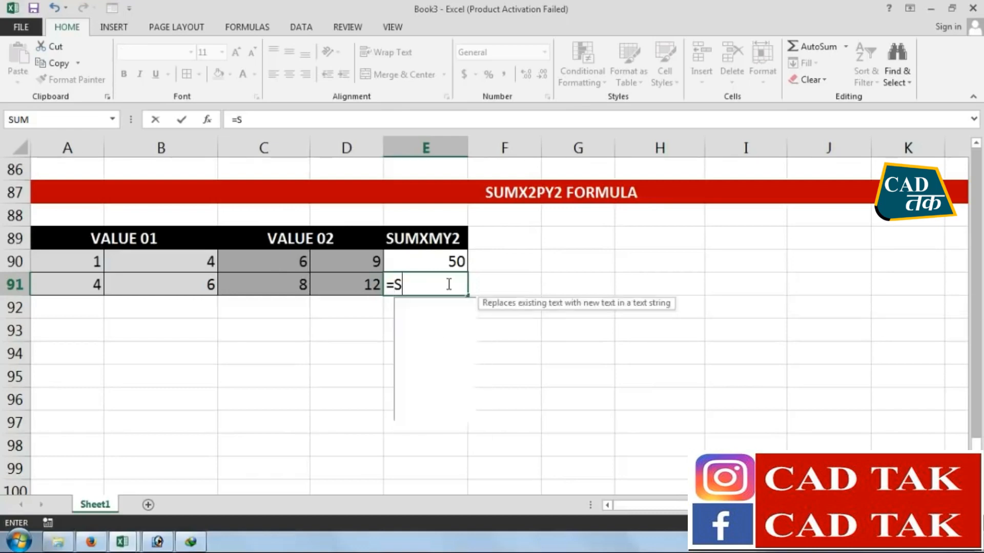
{"action": "double_click", "coordinate": [445, 391]}
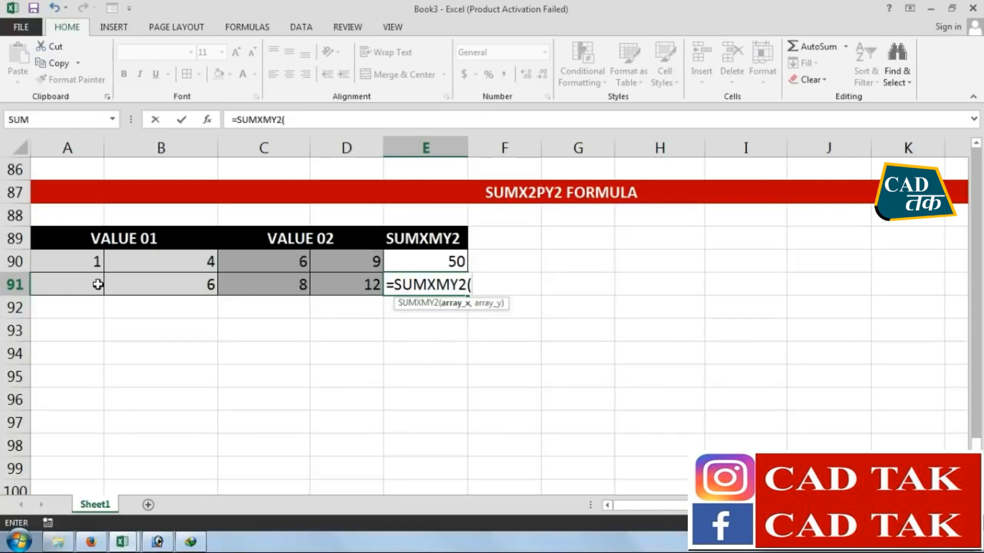
{"action": "left_click_drag", "start_coordinate": [93, 285], "coordinate": [141, 285]}
{"action": "type", "text": ","}
{"action": "left_click_drag", "start_coordinate": [261, 286], "coordinate": [321, 283]}
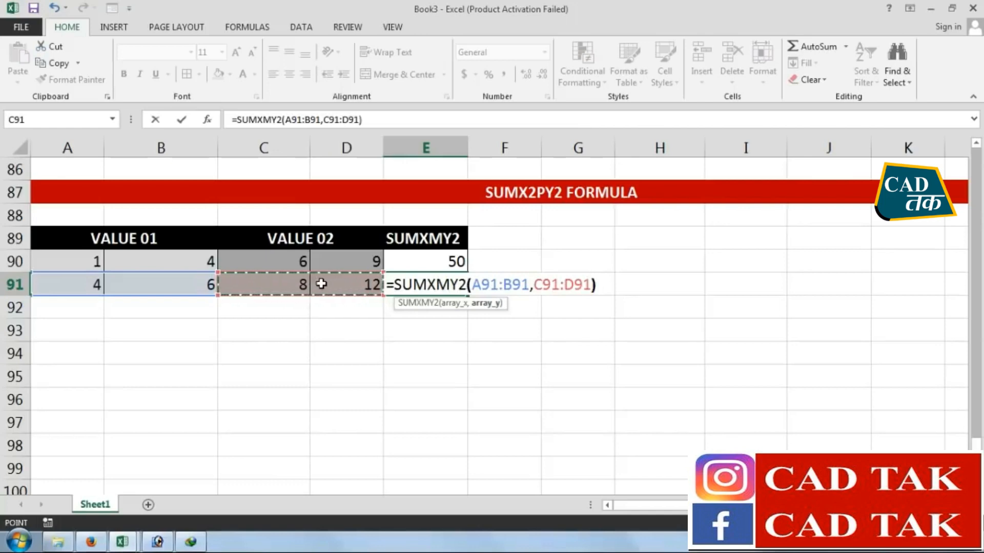
{"action": "key", "text": "Return"}
{"action": "left_click", "coordinate": [449, 261]}
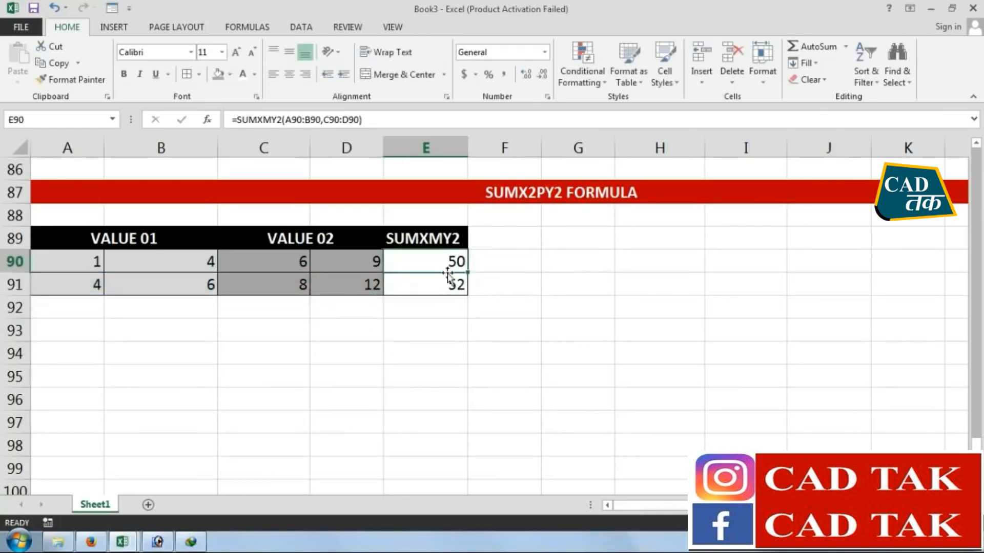
{"action": "left_click", "coordinate": [446, 287]}
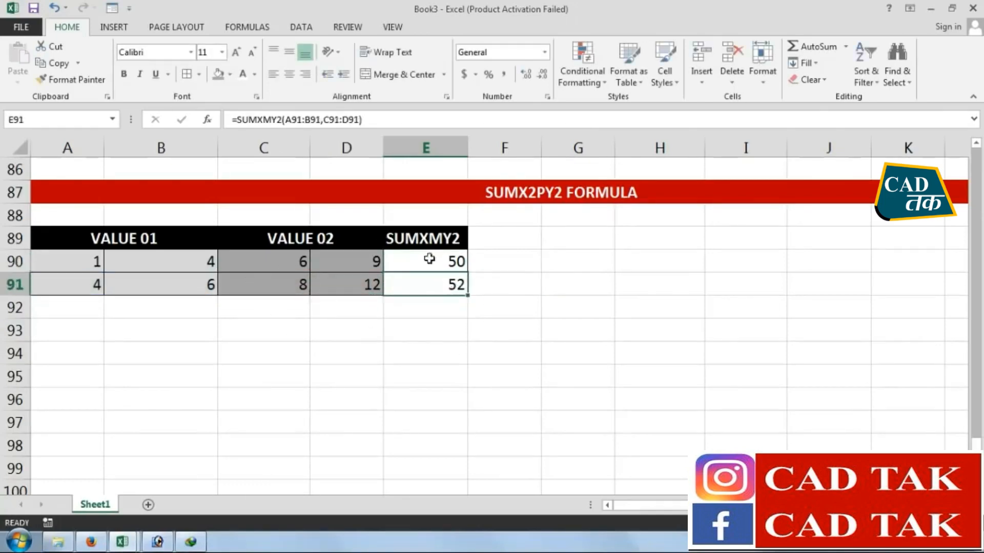
{"action": "left_click", "coordinate": [437, 328]}
{"action": "left_click", "coordinate": [415, 354]}
{"action": "left_click", "coordinate": [611, 338]}
{"action": "left_click", "coordinate": [620, 330]}
Enter the values 1, 4, 6 and 9 across G92:J92
{"action": "left_click", "coordinate": [612, 307]}
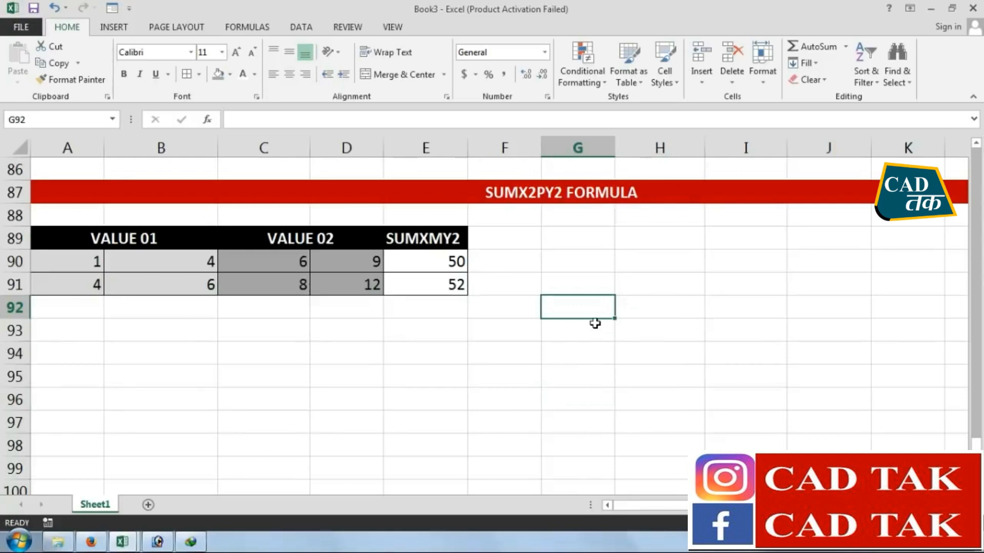
{"action": "type", "text": "1"}
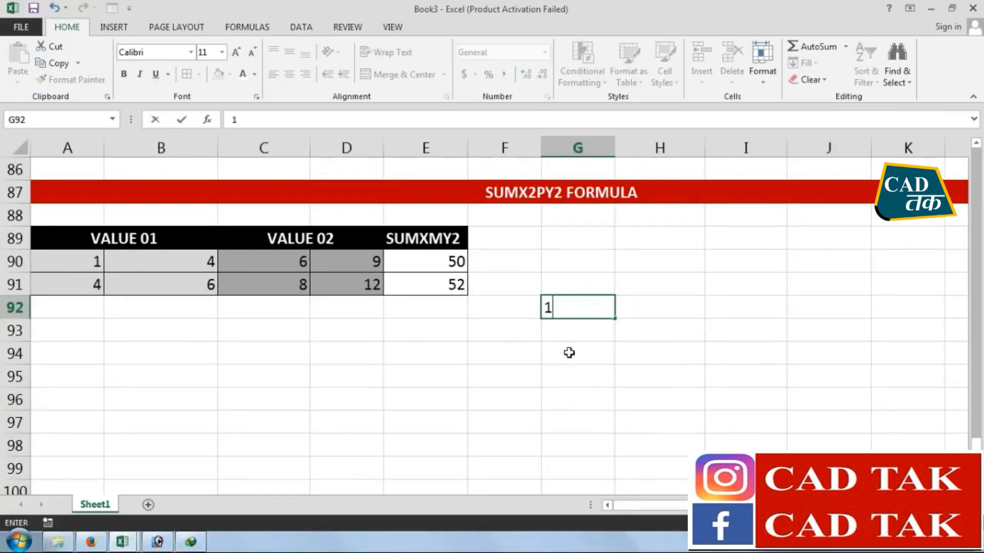
{"action": "key", "text": "Tab"}
{"action": "type", "text": "4"}
{"action": "key", "text": "Tab"}
{"action": "type", "text": "6"}
{"action": "key", "text": "Tab"}
{"action": "type", "text": "9"}
{"action": "left_click", "coordinate": [572, 354]}
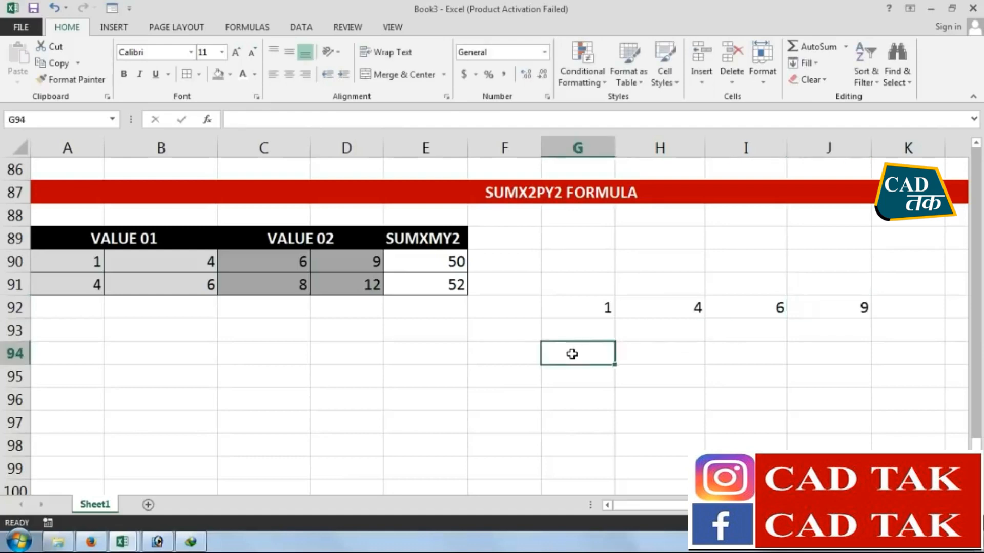
Set the font colour of I92:J92 to red and that of G92:H92 to blue
{"action": "left_click_drag", "start_coordinate": [589, 310], "coordinate": [648, 309]}
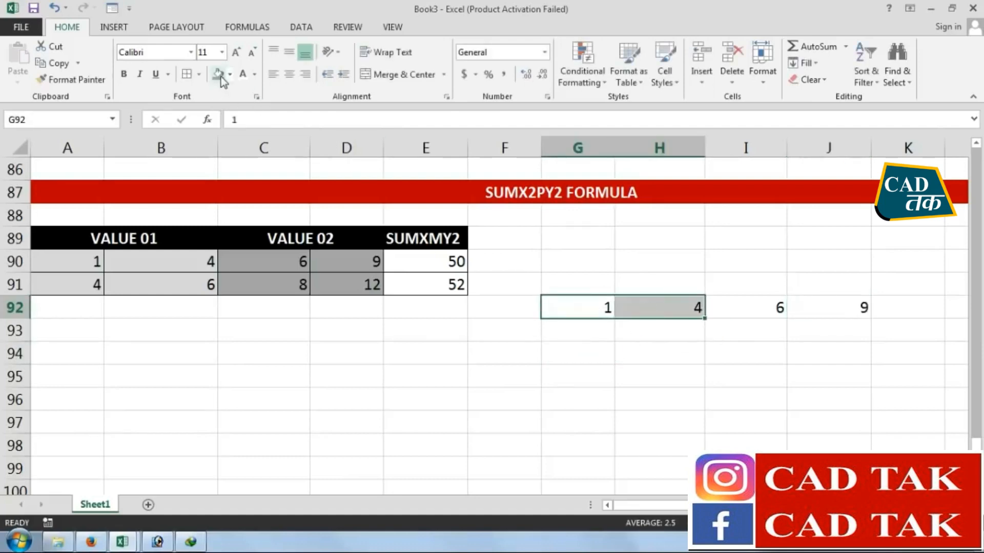
{"action": "left_click_drag", "start_coordinate": [715, 307], "coordinate": [820, 307]}
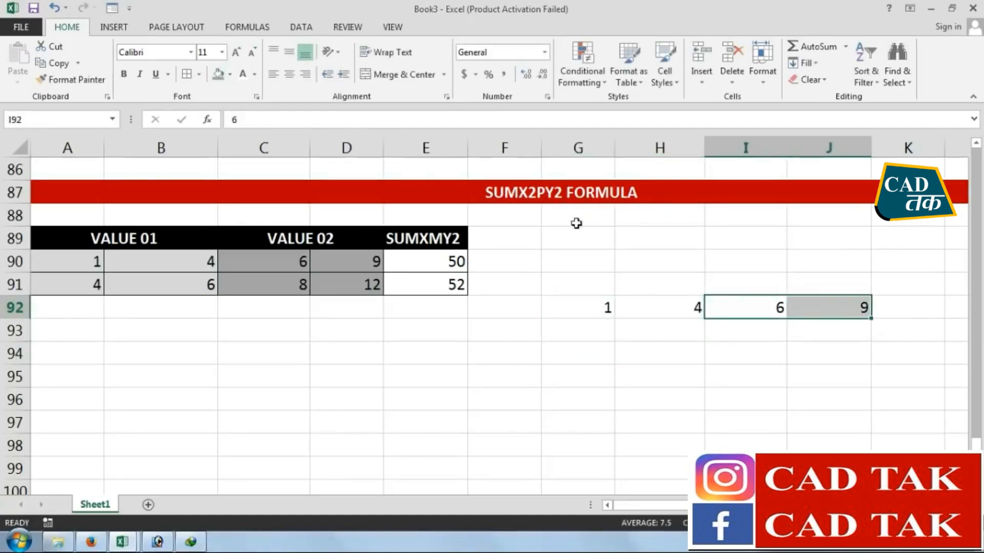
{"action": "left_click", "coordinate": [254, 75]}
{"action": "left_click", "coordinate": [254, 206]}
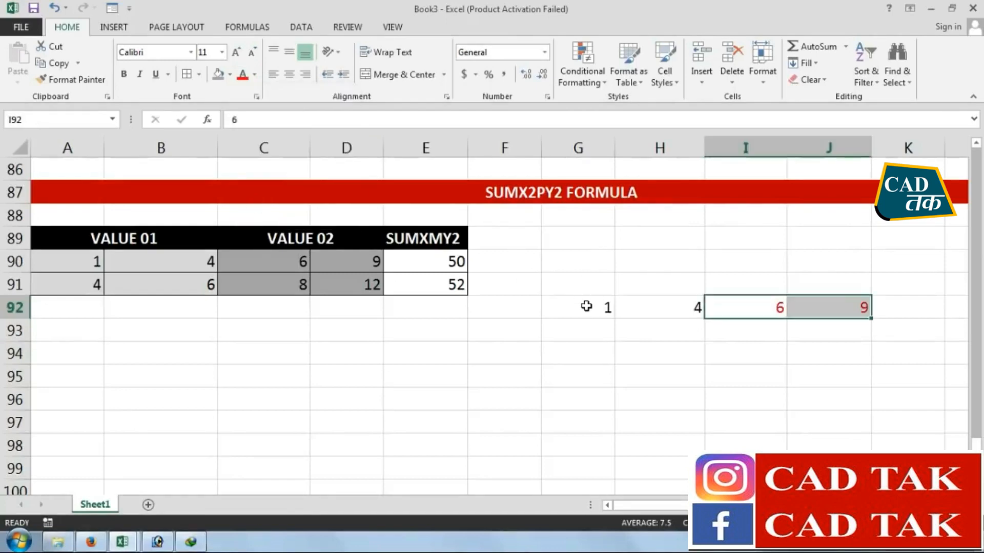
{"action": "left_click_drag", "start_coordinate": [586, 307], "coordinate": [649, 307]}
{"action": "left_click", "coordinate": [254, 74]}
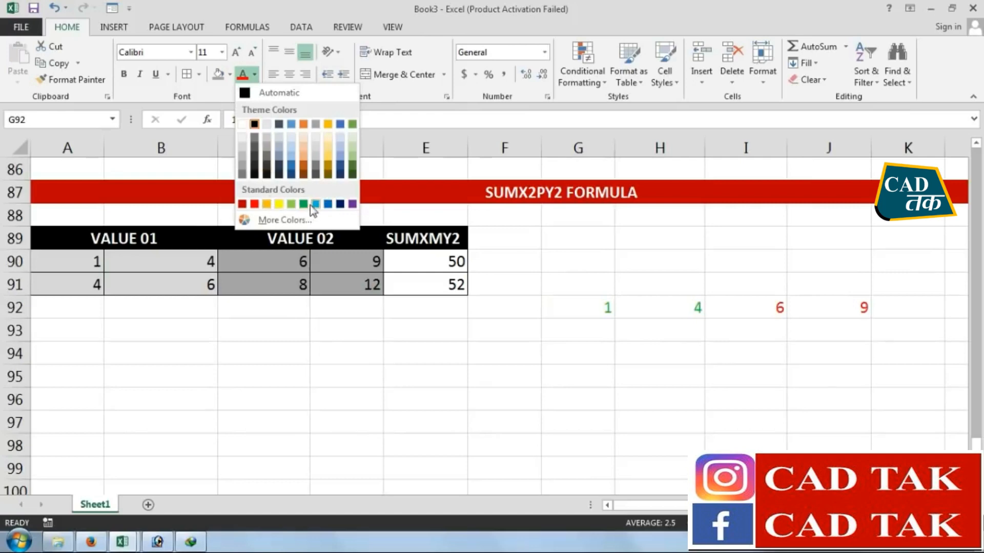
{"action": "left_click", "coordinate": [328, 204]}
{"action": "left_click", "coordinate": [643, 384]}
Apply bold to the range G92:J98
{"action": "left_click_drag", "start_coordinate": [844, 305], "coordinate": [582, 443]}
{"action": "left_click", "coordinate": [124, 74]}
{"action": "left_click", "coordinate": [659, 422]}
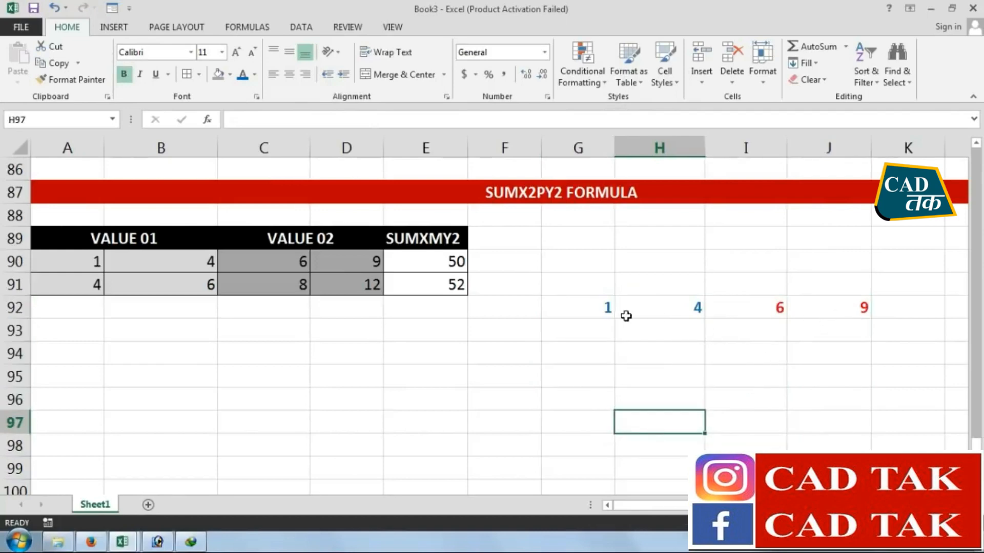
{"action": "left_click_drag", "start_coordinate": [594, 307], "coordinate": [644, 307]}
{"action": "left_click_drag", "start_coordinate": [758, 308], "coordinate": [830, 307]}
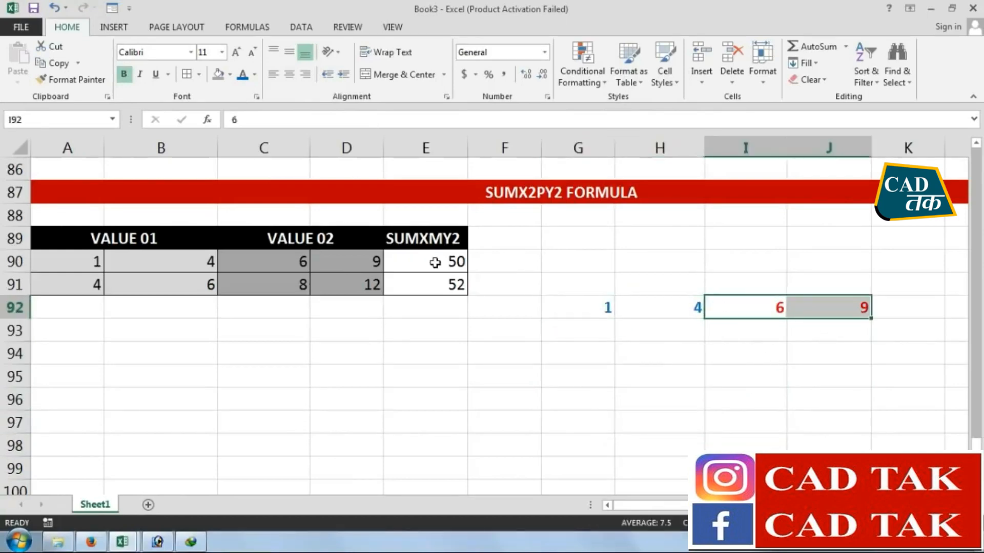
{"action": "left_click", "coordinate": [435, 262]}
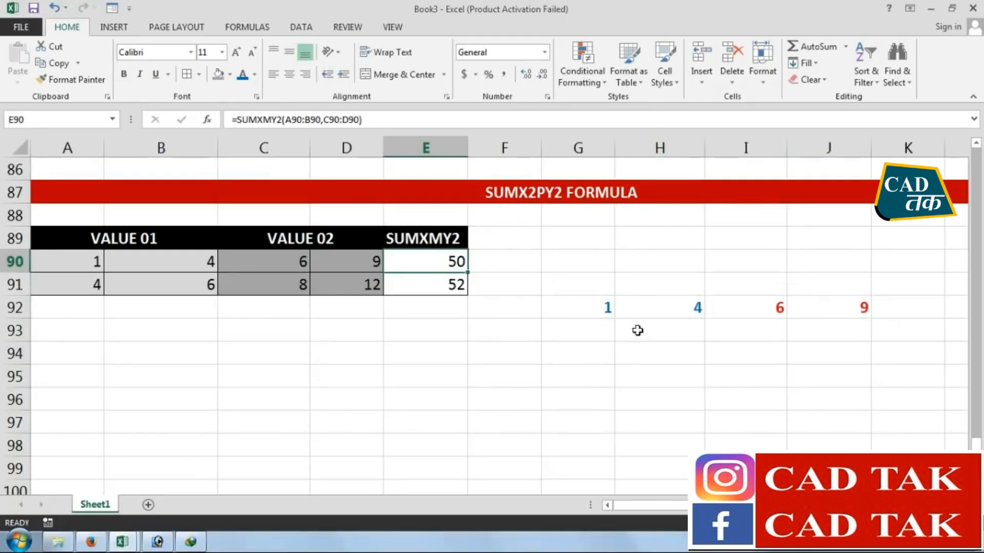
Enter 1 in G93, below the first value of the row 92 working
{"action": "left_click", "coordinate": [607, 338]}
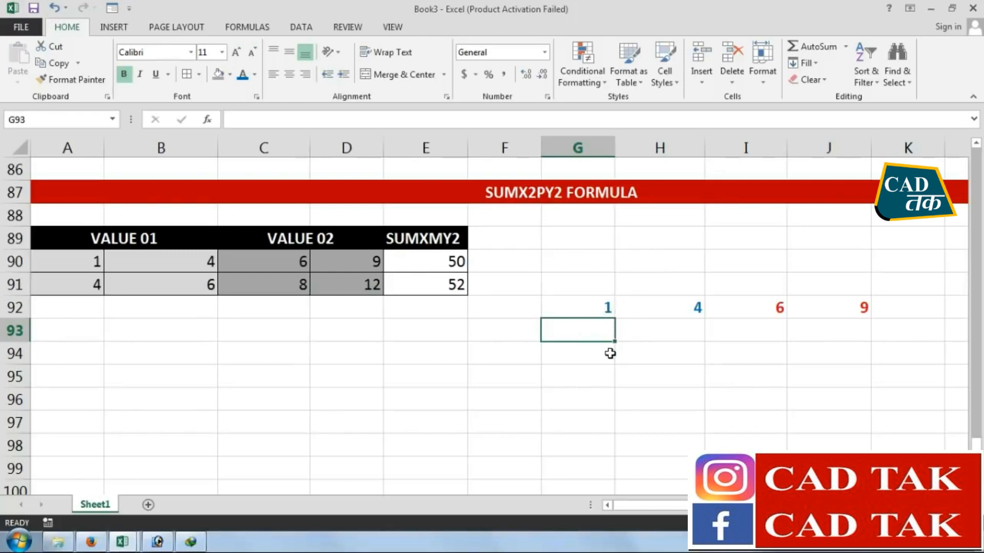
{"action": "type", "text": "1"}
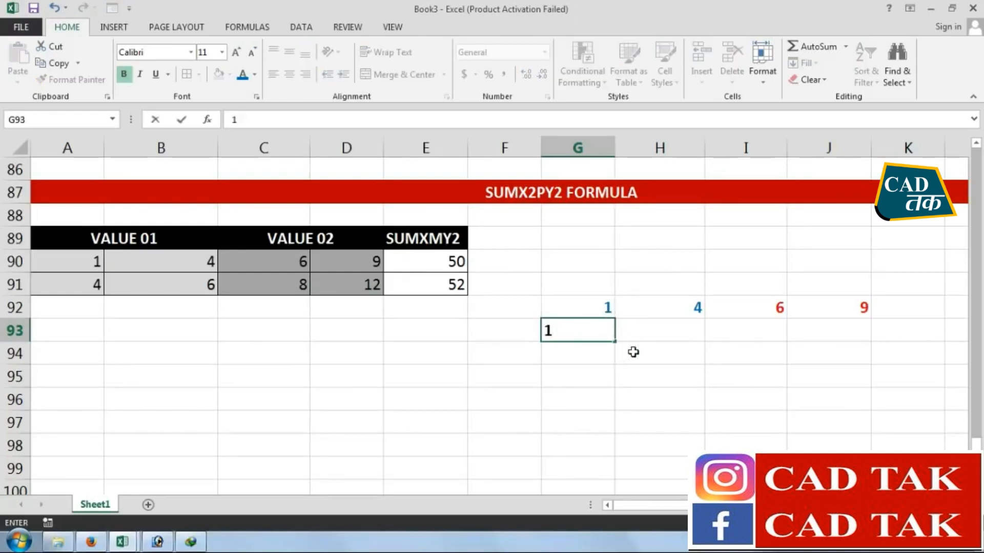
{"action": "left_click_drag", "start_coordinate": [759, 314], "coordinate": [668, 346]}
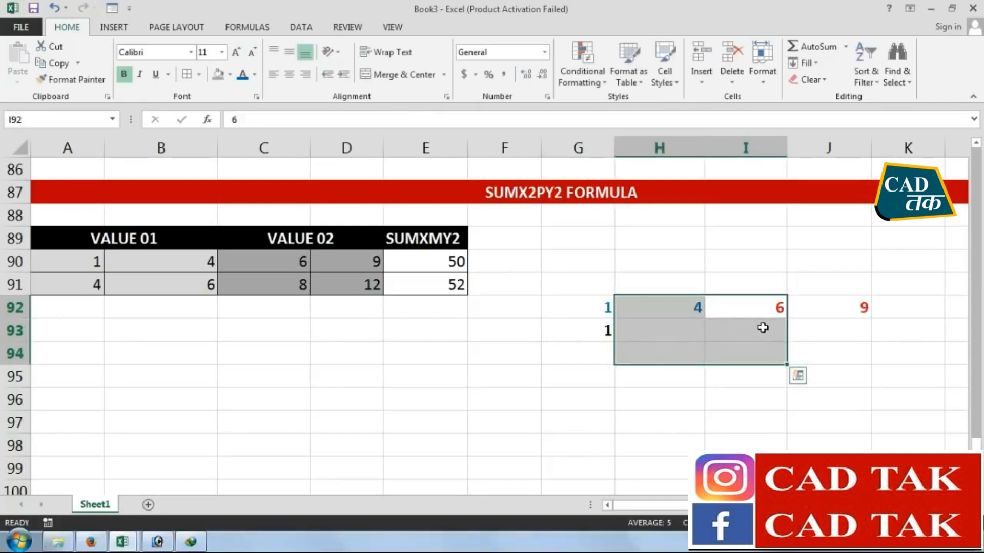
{"action": "left_click", "coordinate": [664, 351]}
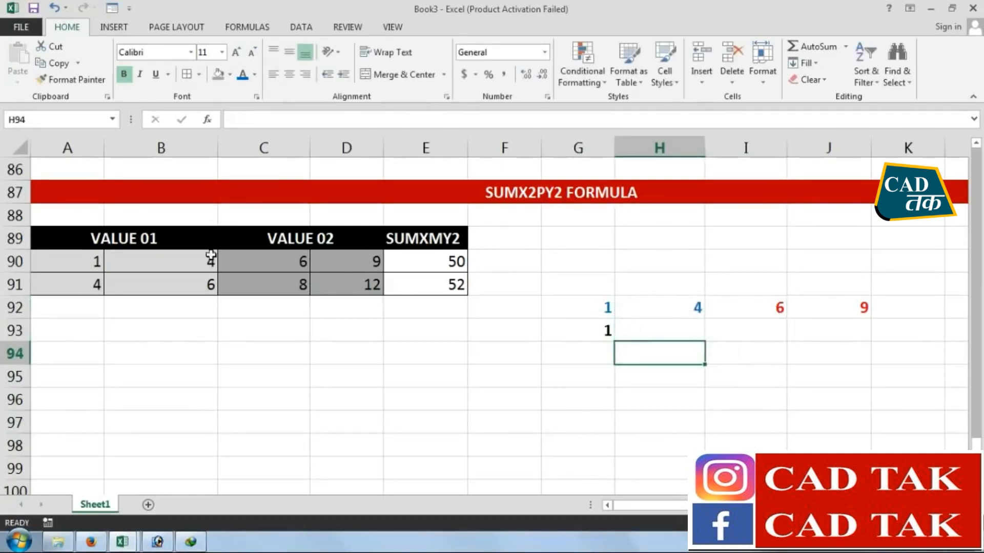
{"action": "left_click", "coordinate": [93, 262]}
{"action": "left_click", "coordinate": [277, 258]}
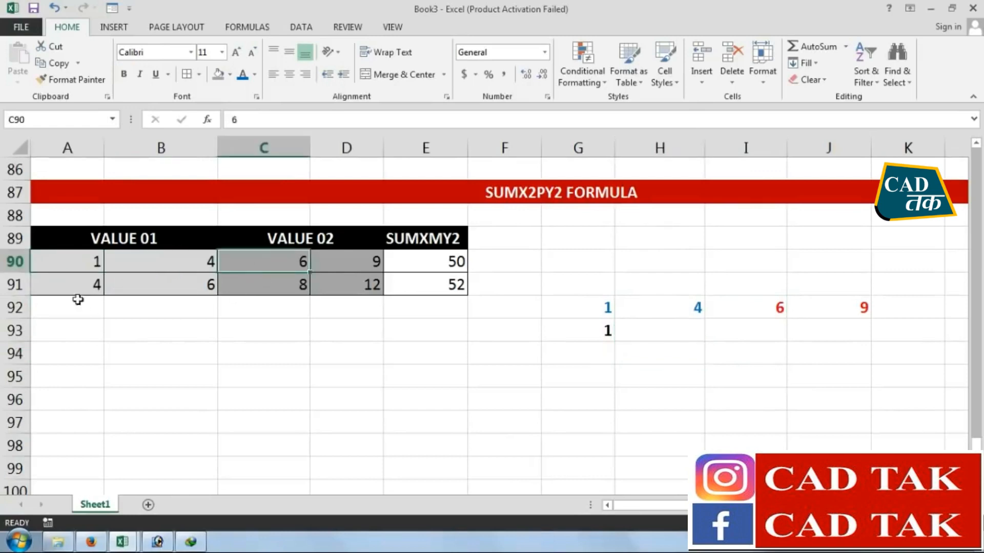
{"action": "left_click", "coordinate": [75, 266]}
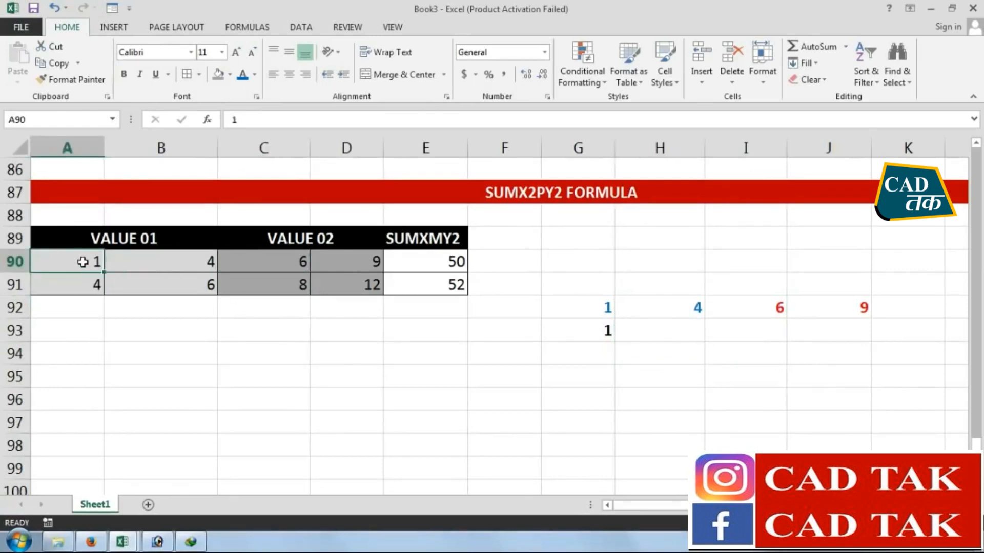
{"action": "left_click", "coordinate": [290, 261]}
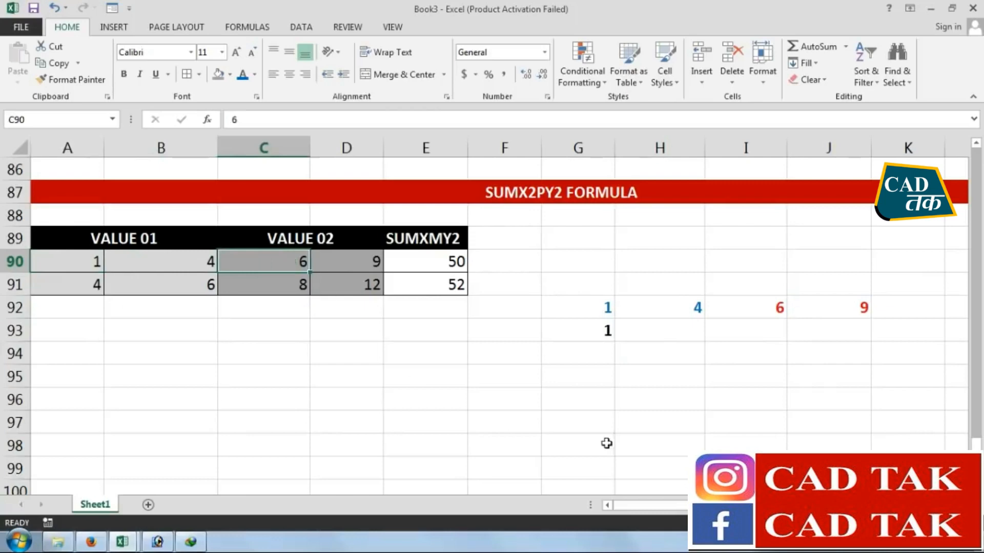
{"action": "left_click", "coordinate": [598, 331]}
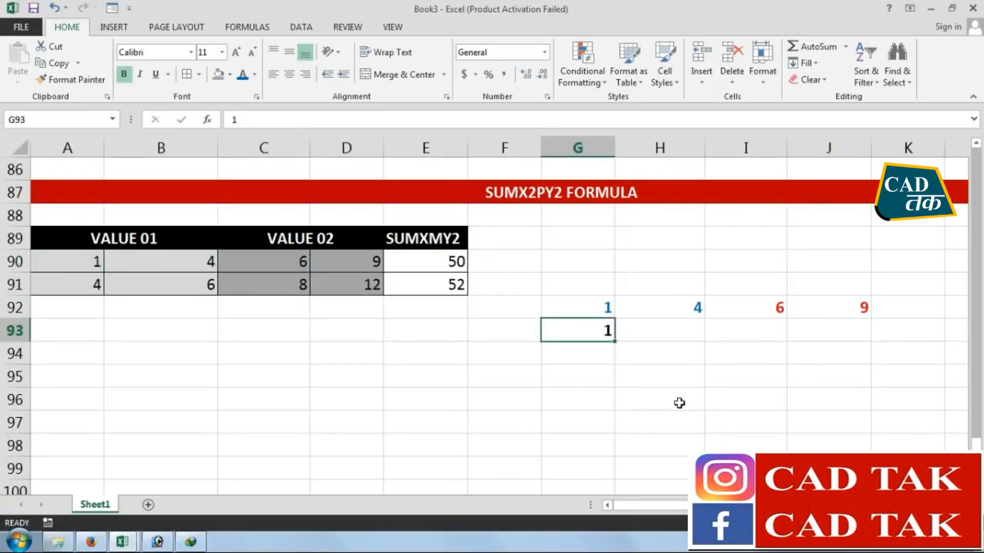
Enter 6 in H93, beside the 1 in G93
{"action": "left_click", "coordinate": [679, 334]}
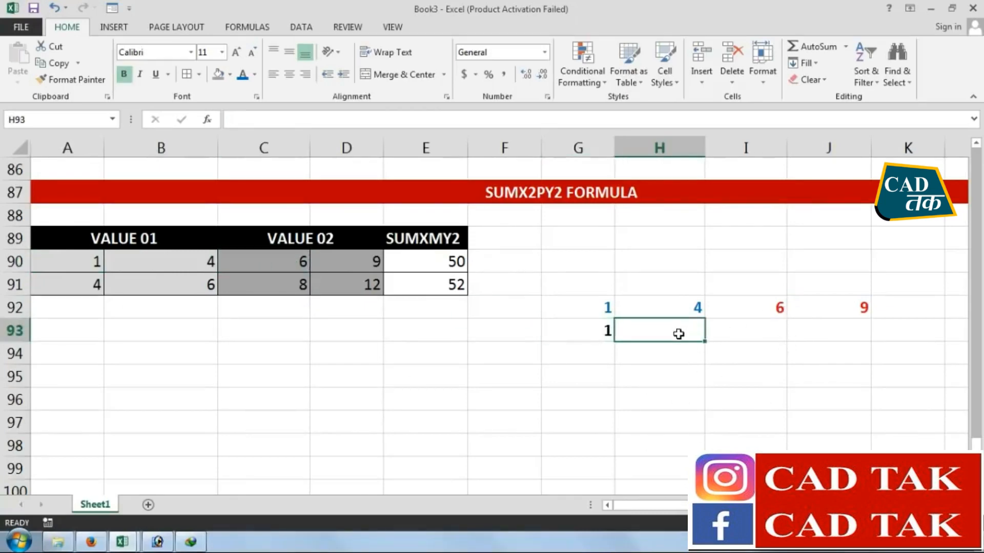
{"action": "type", "text": "6"}
{"action": "left_click", "coordinate": [672, 423]}
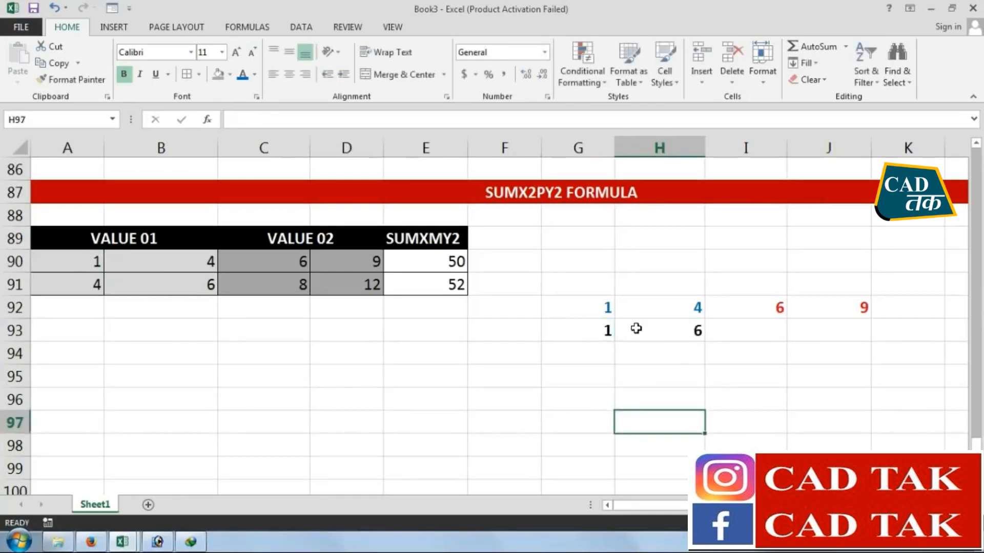
Set the font colour of the 1 in G93 to blue
{"action": "left_click", "coordinate": [608, 334]}
{"action": "left_click", "coordinate": [243, 76]}
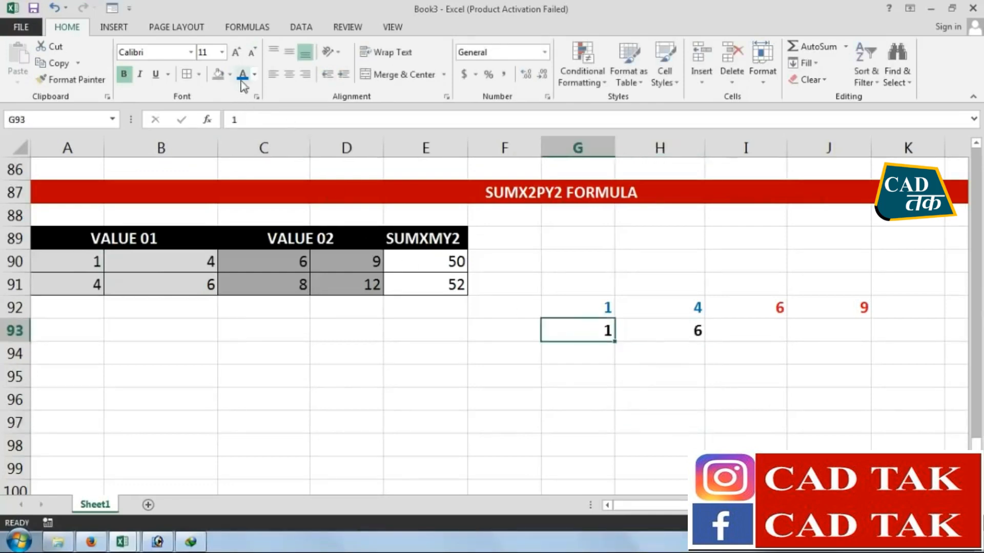
{"action": "left_click", "coordinate": [677, 332]}
Copy the red 6 from I92 into H93
{"action": "left_click", "coordinate": [781, 309]}
{"action": "left_click", "coordinate": [51, 63]}
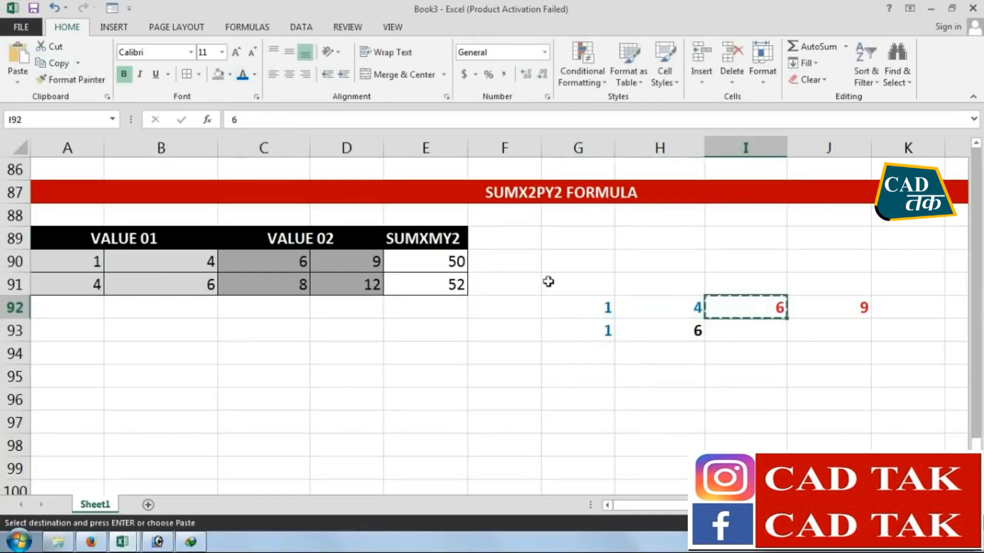
{"action": "left_click", "coordinate": [656, 326]}
{"action": "left_click", "coordinate": [17, 57]}
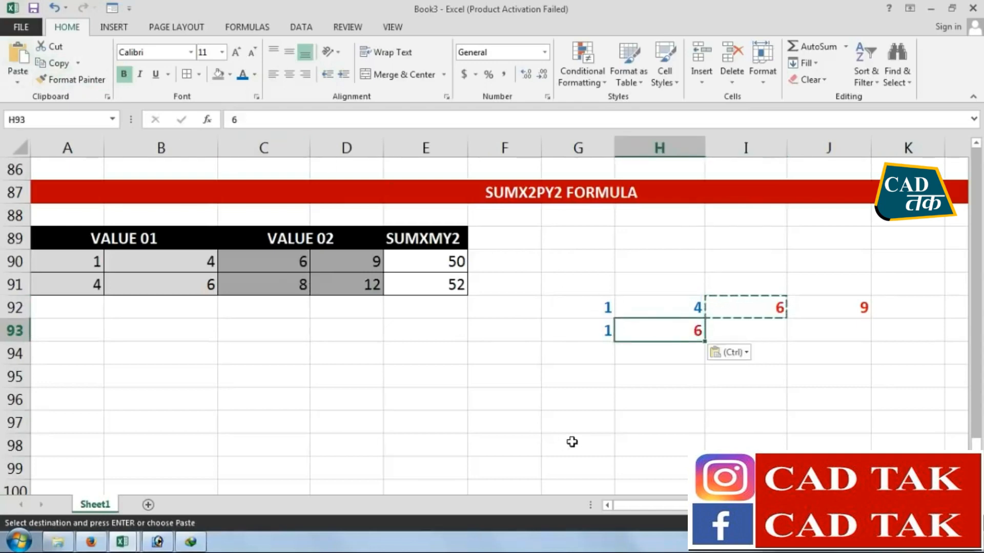
{"action": "left_click", "coordinate": [572, 445]}
Copy the blue 4 from H92 into I93
{"action": "left_click", "coordinate": [770, 330]}
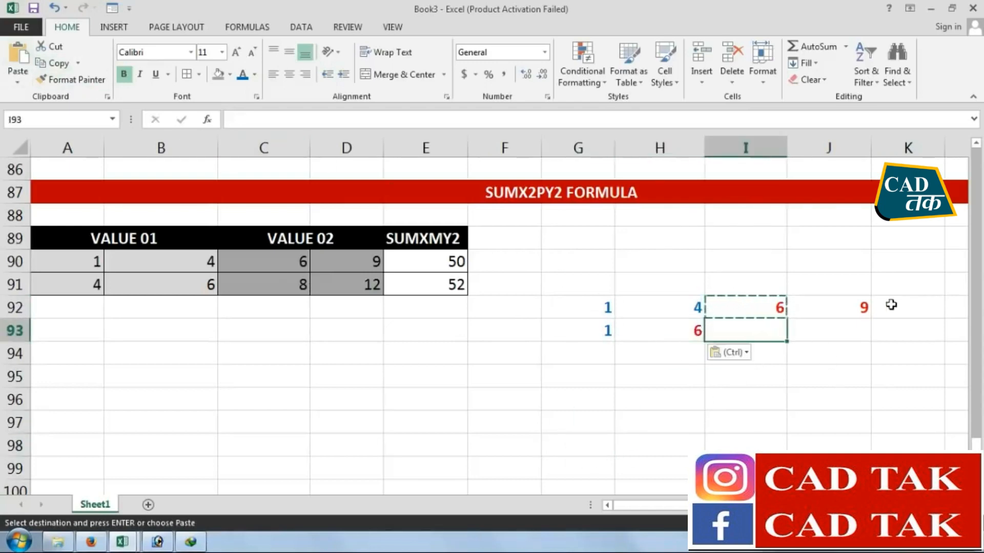
{"action": "left_click", "coordinate": [684, 309]}
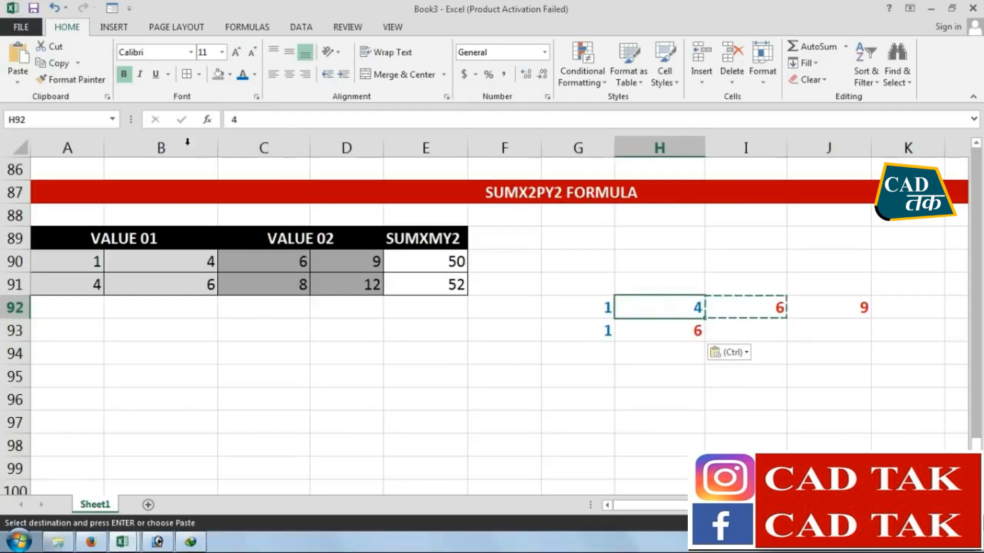
{"action": "left_click", "coordinate": [52, 63]}
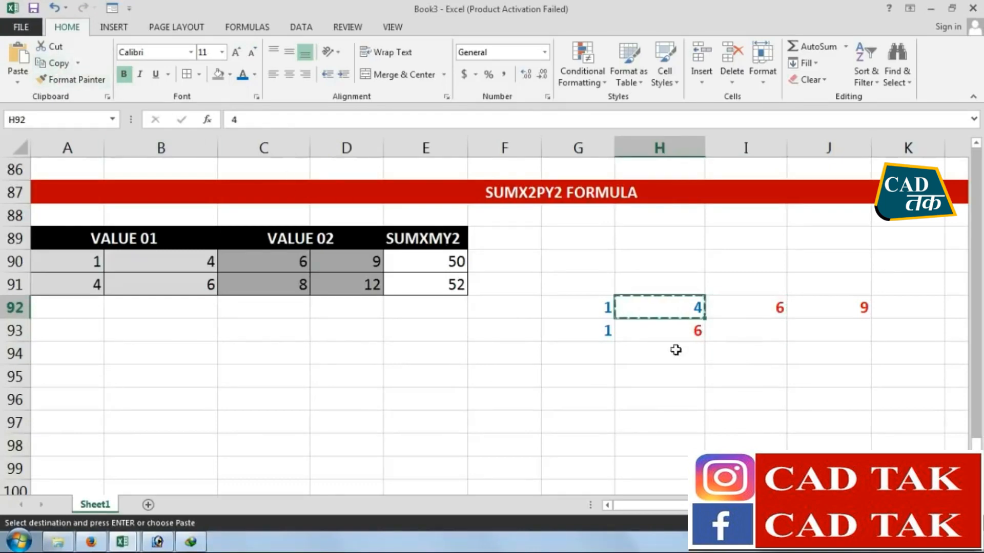
{"action": "left_click", "coordinate": [763, 332]}
{"action": "left_click", "coordinate": [18, 56]}
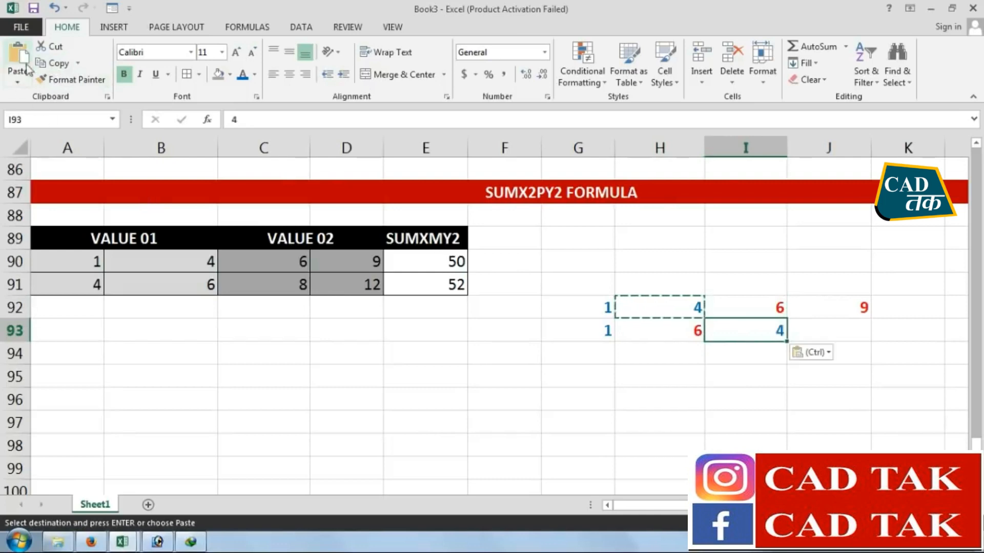
Copy the red 9 from J92 into J93
{"action": "left_click", "coordinate": [807, 329]}
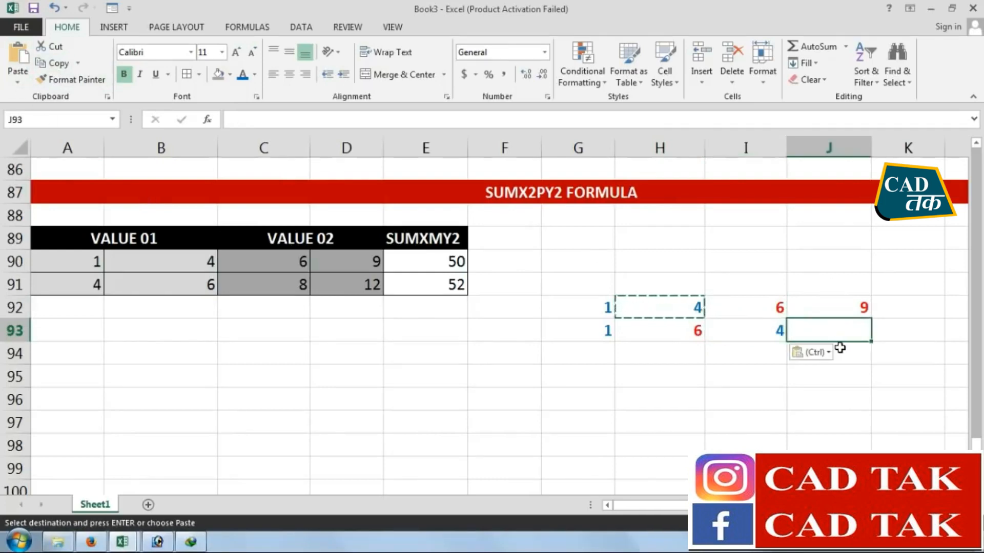
{"action": "key", "text": "Return"}
{"action": "left_click", "coordinate": [812, 385]}
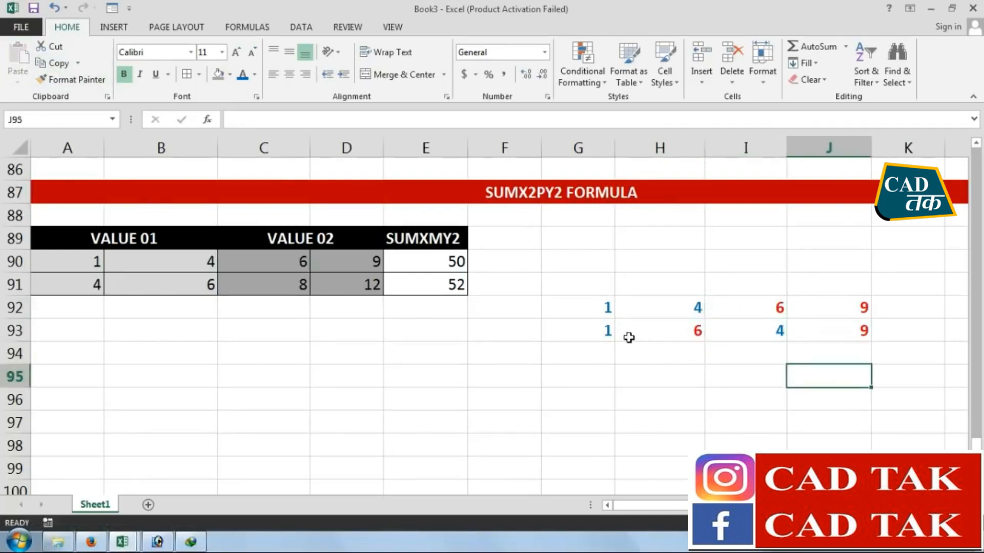
Compare the original value order in G92:J92 with the paired order in G93:J93, cell by cell
{"action": "left_click_drag", "start_coordinate": [608, 306], "coordinate": [863, 306]}
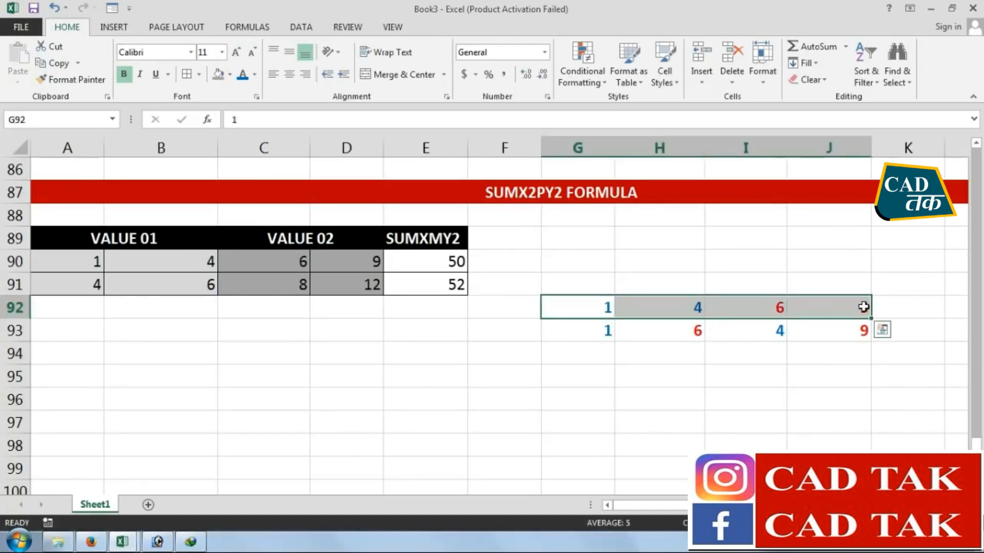
{"action": "left_click", "coordinate": [652, 375]}
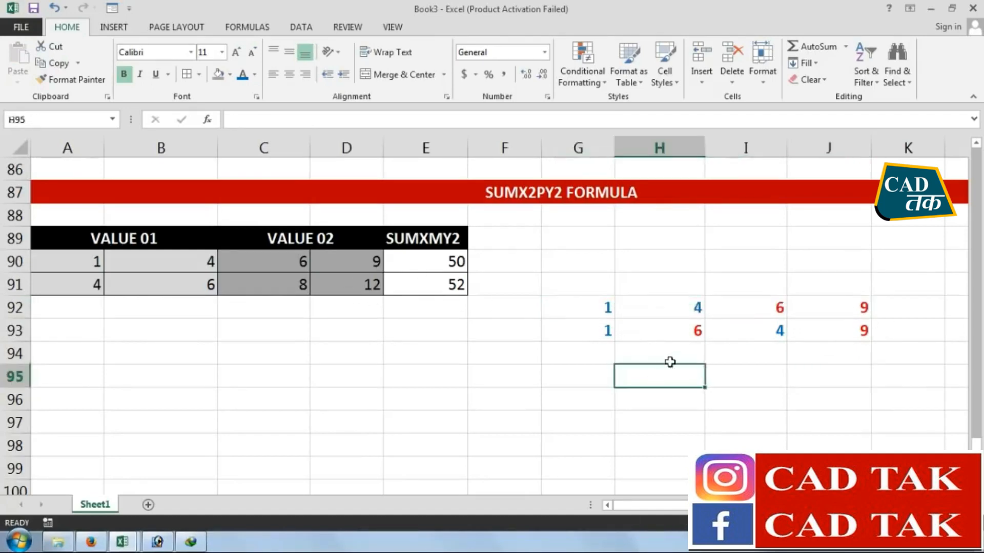
{"action": "left_click", "coordinate": [606, 333]}
{"action": "left_click", "coordinate": [681, 329]}
{"action": "left_click", "coordinate": [771, 328]}
{"action": "left_click", "coordinate": [860, 329]}
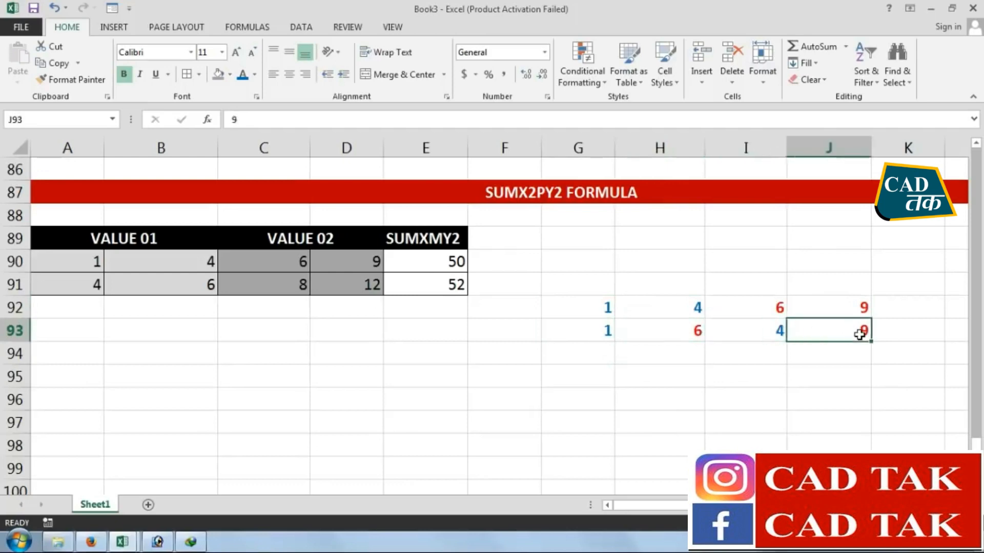
{"action": "left_click", "coordinate": [600, 332]}
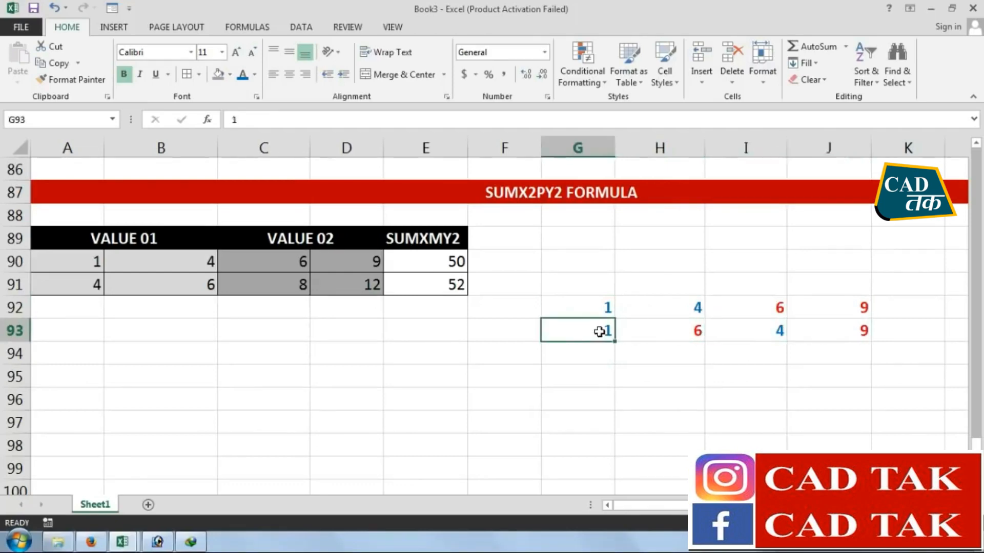
{"action": "left_click", "coordinate": [665, 330]}
{"action": "left_click", "coordinate": [775, 336]}
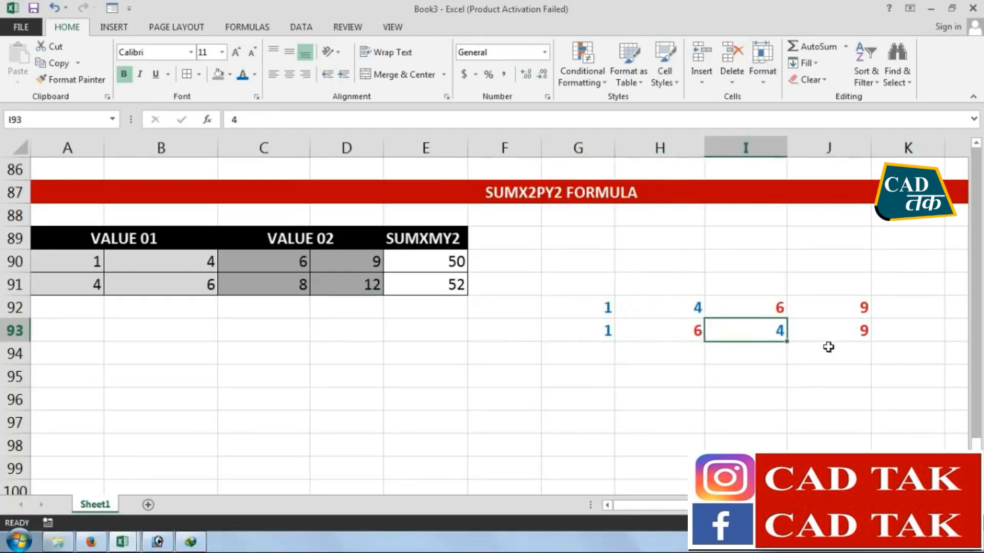
{"action": "left_click", "coordinate": [836, 330]}
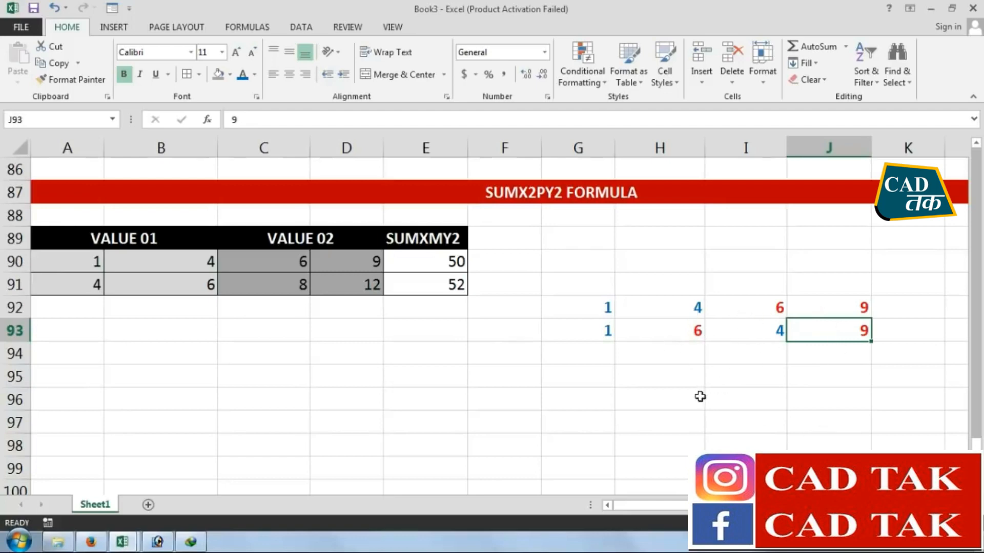
Enter =H93-G93 in H94 to subtract the first pair of values
{"action": "left_click", "coordinate": [640, 355]}
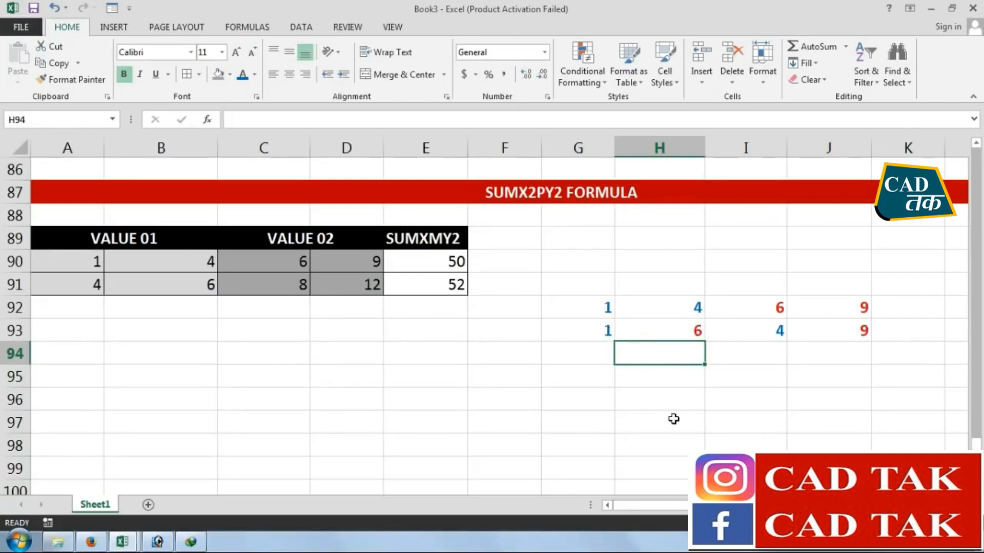
{"action": "type", "text": "="}
{"action": "left_click", "coordinate": [681, 331]}
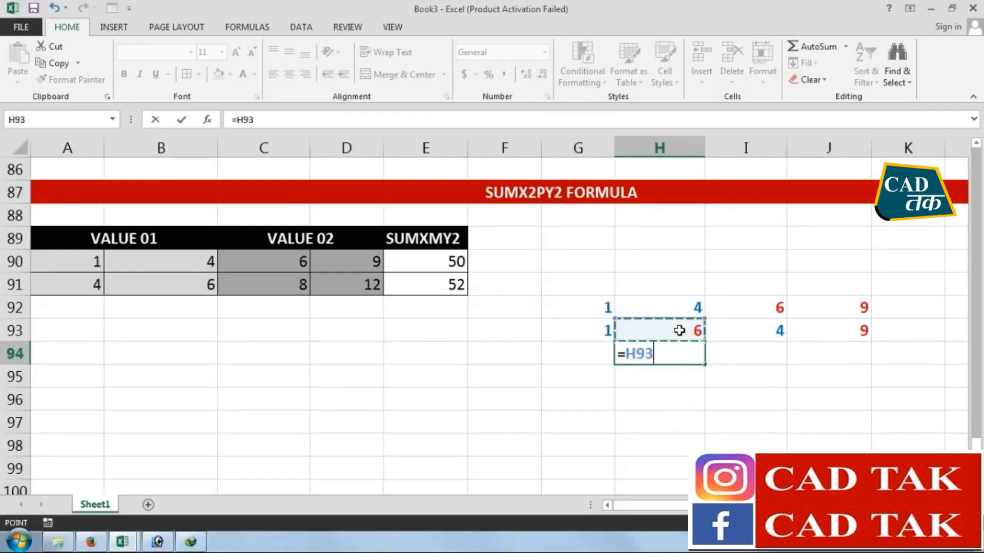
{"action": "type", "text": "-"}
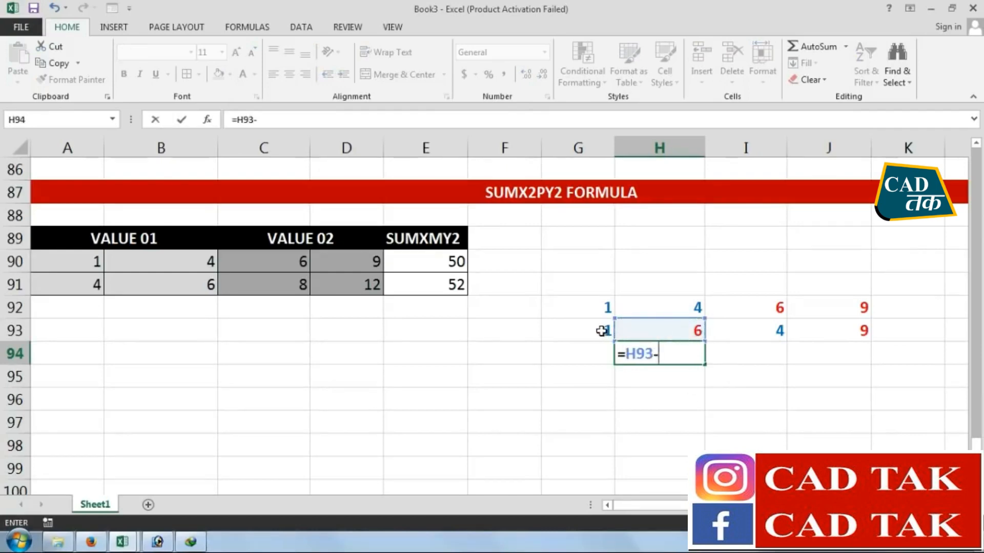
{"action": "left_click", "coordinate": [602, 331]}
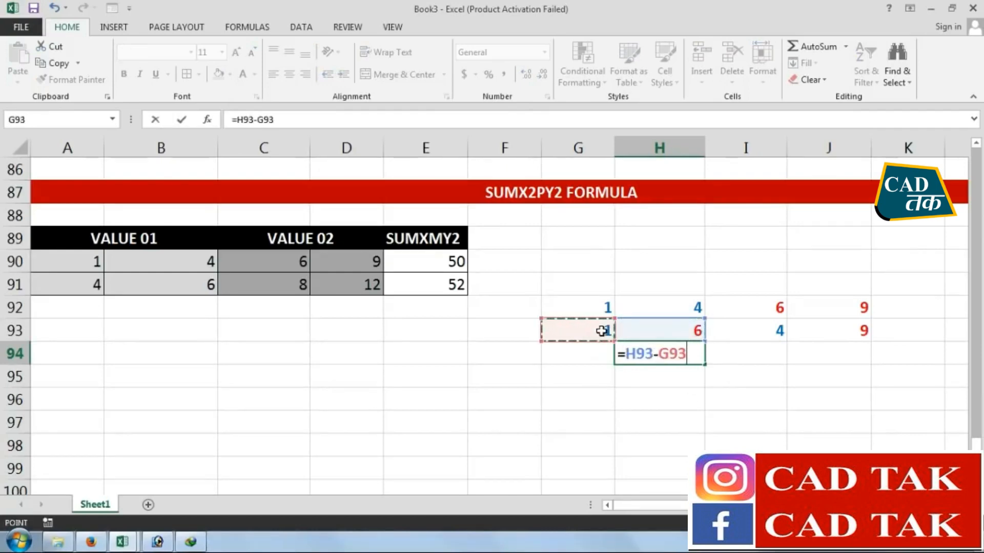
{"action": "key", "text": "Return"}
Enter =J93-I93 in J94 to subtract the second pair of values
{"action": "left_click", "coordinate": [815, 355]}
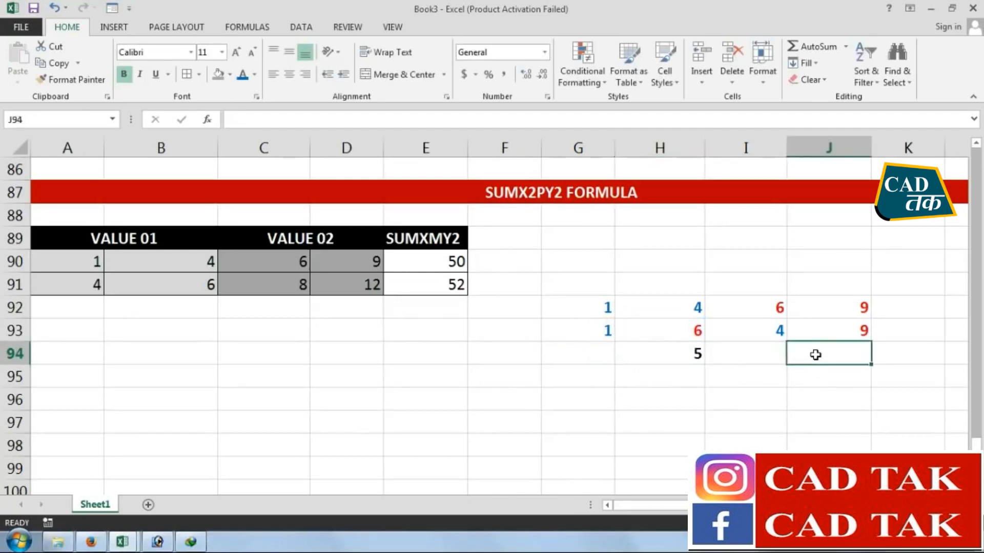
{"action": "type", "text": "="}
{"action": "left_click", "coordinate": [833, 335]}
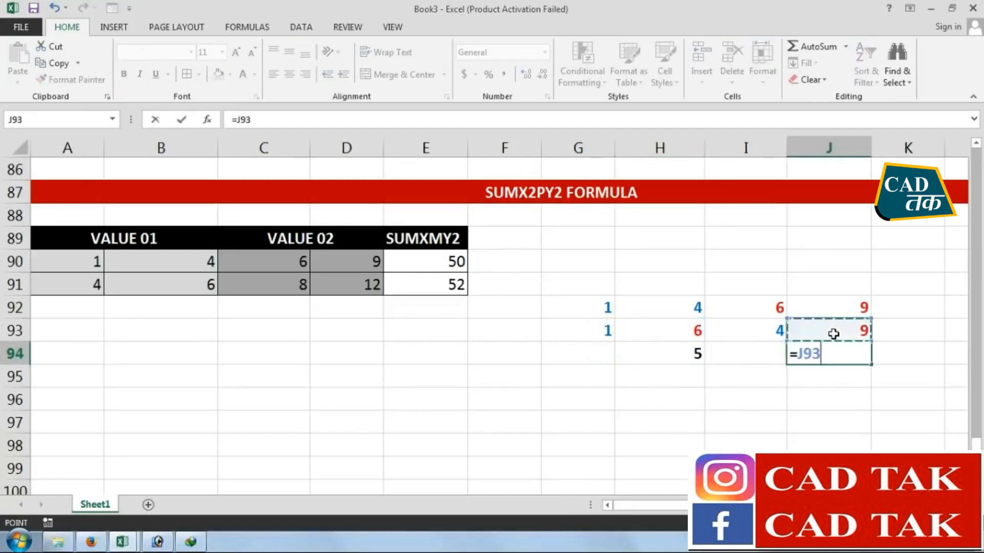
{"action": "type", "text": "-"}
{"action": "left_click", "coordinate": [761, 334]}
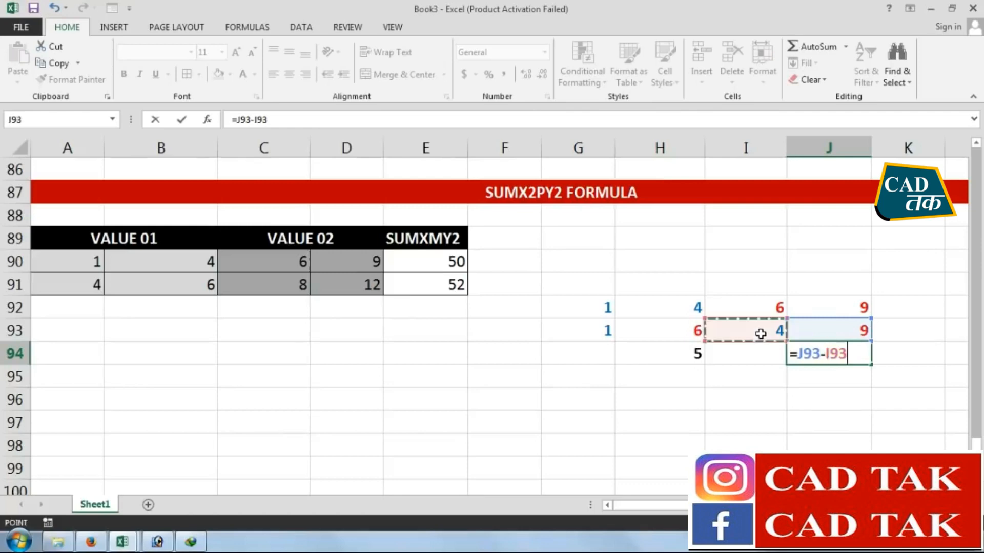
{"action": "key", "text": "Return"}
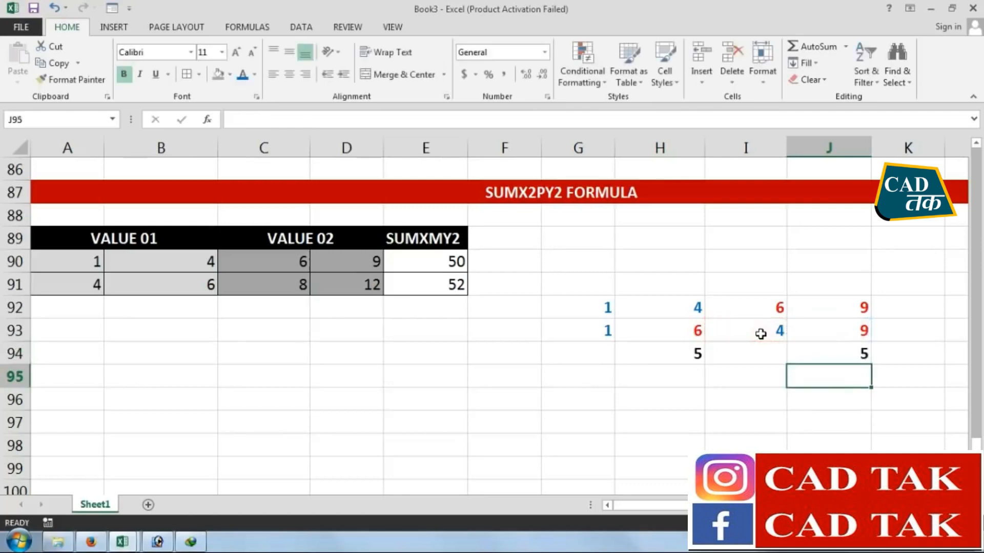
{"action": "key", "text": "Up"}
{"action": "left_click", "coordinate": [680, 355]}
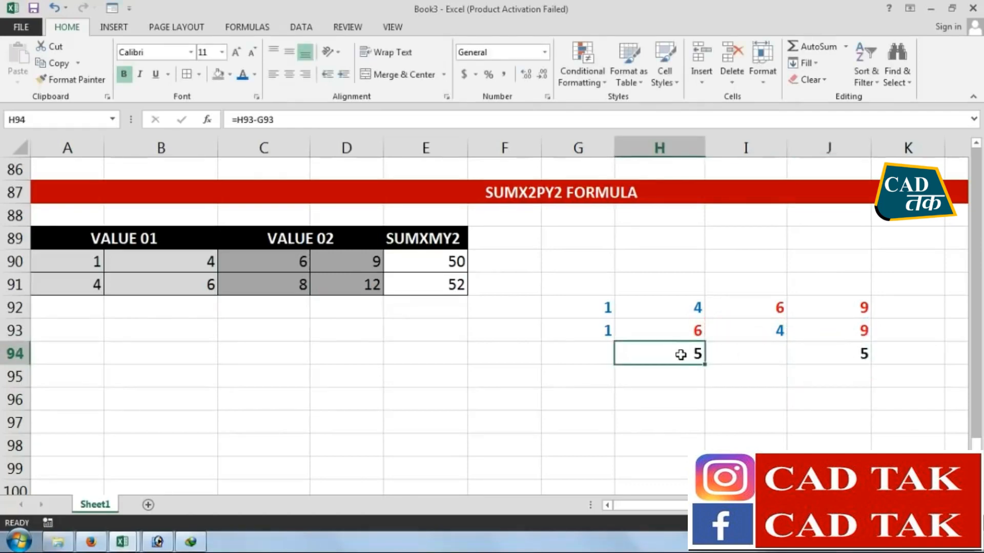
{"action": "left_click", "coordinate": [682, 384]}
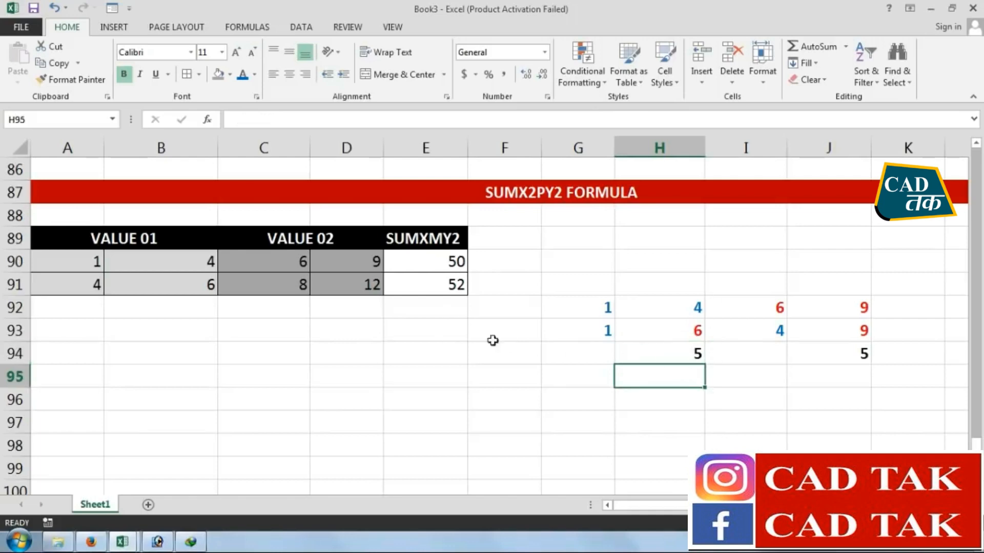
{"action": "type", "text": "="}
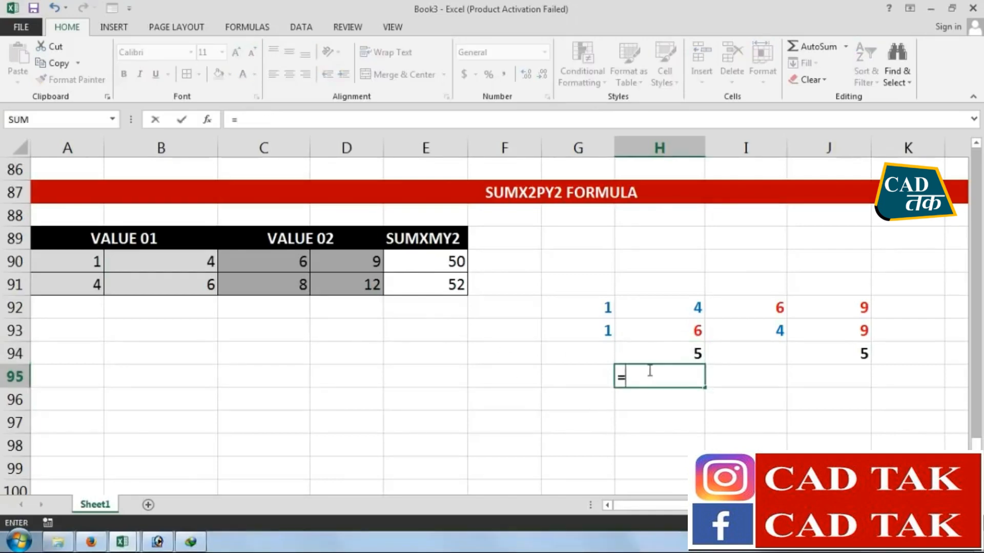
{"action": "left_click", "coordinate": [650, 355]}
{"action": "type", "text": "*5"}
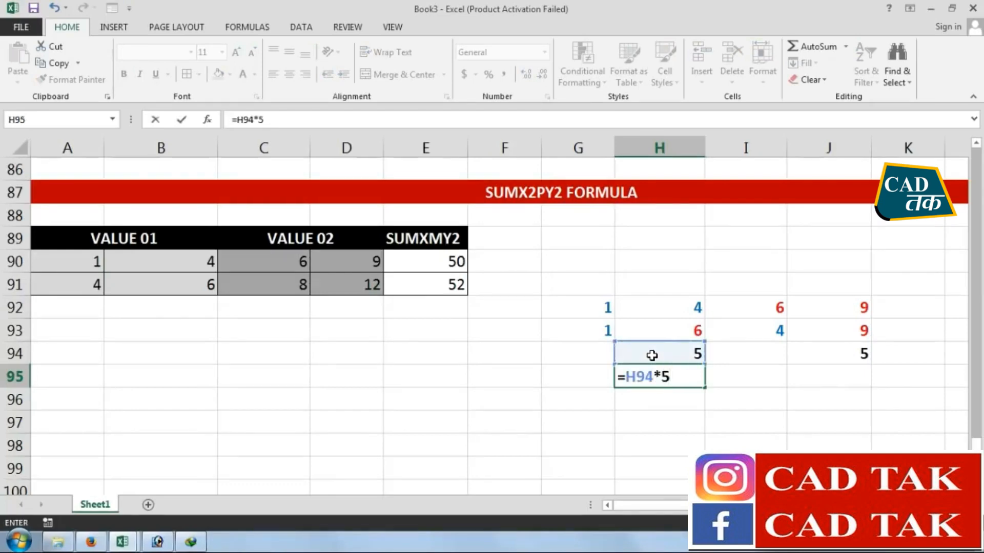
{"action": "key", "text": "BackSpace"}
{"action": "key", "text": "BackSpace"}
{"action": "key", "text": "BackSpace"}
{"action": "key", "text": "BackSpace"}
{"action": "key", "text": "BackSpace"}
{"action": "key", "text": "Return"}
{"action": "key", "text": "Up"}
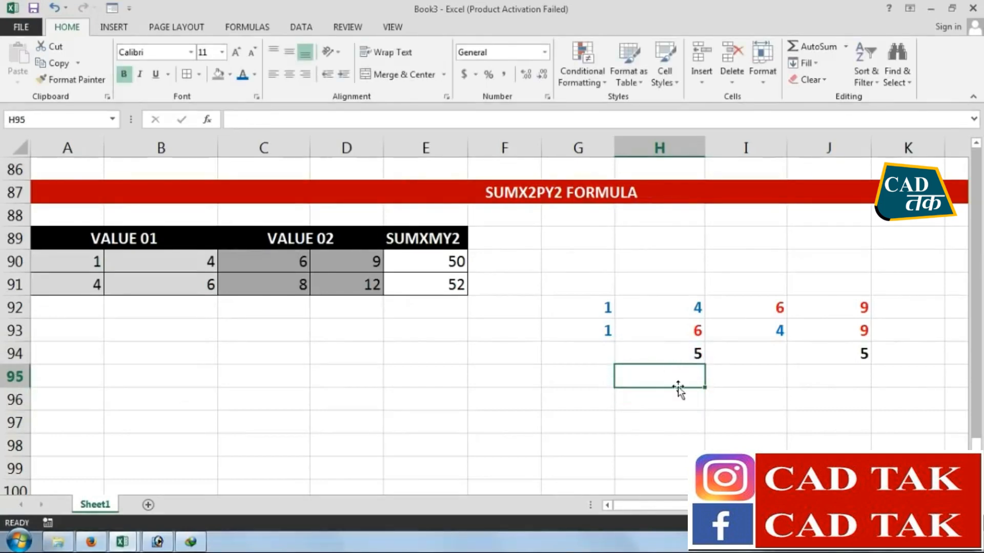
Enter the text 5*5 in H95 and J95, below the two differences
{"action": "type", "text": "5*5"}
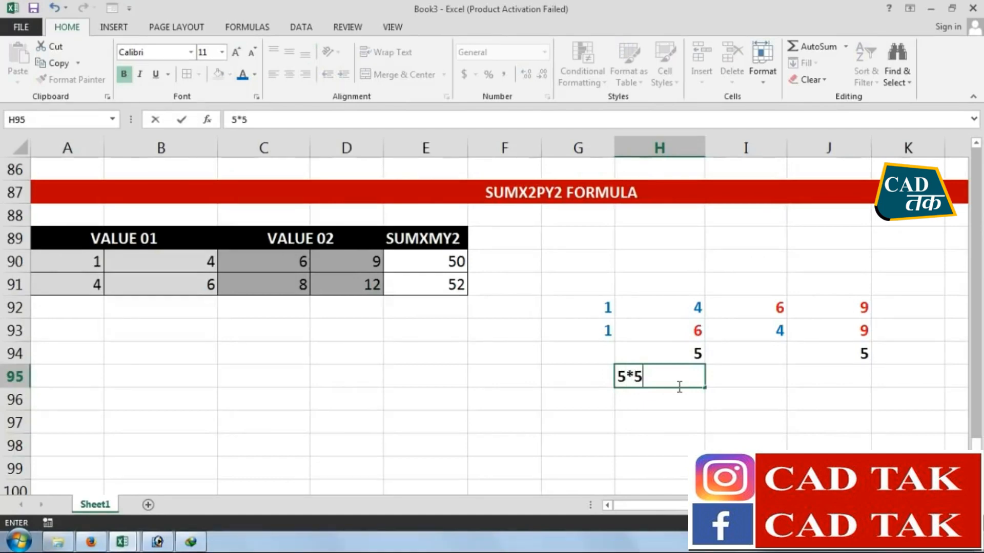
{"action": "key", "text": "Return"}
{"action": "left_click", "coordinate": [844, 378]}
{"action": "type", "text": "5*5"}
{"action": "key", "text": "Return"}
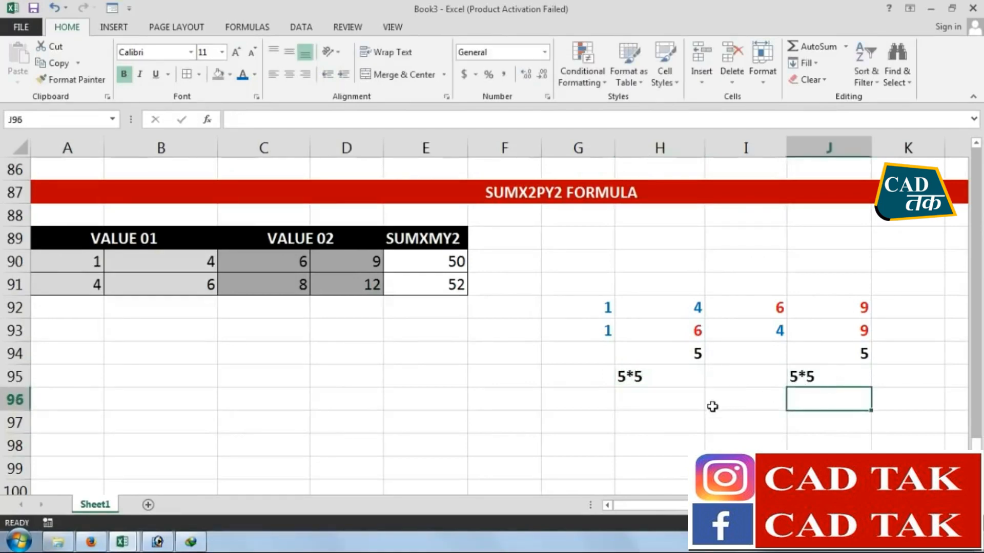
Enter 25 in H96 and J96, below the 5*5 entries
{"action": "left_click", "coordinate": [646, 397]}
{"action": "type", "text": "25"}
{"action": "key", "text": "Return"}
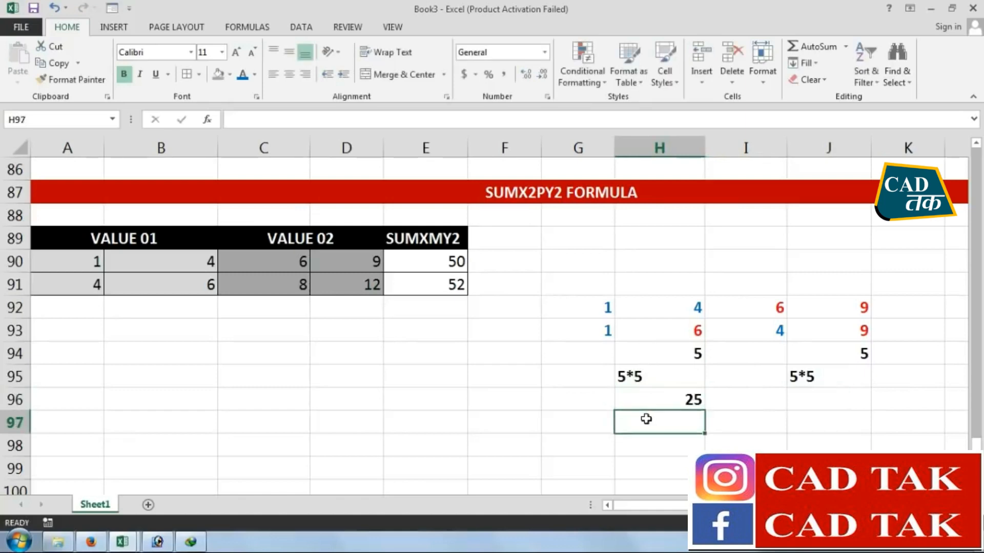
{"action": "left_click", "coordinate": [808, 403]}
{"action": "type", "text": "25"}
{"action": "key", "text": "Return"}
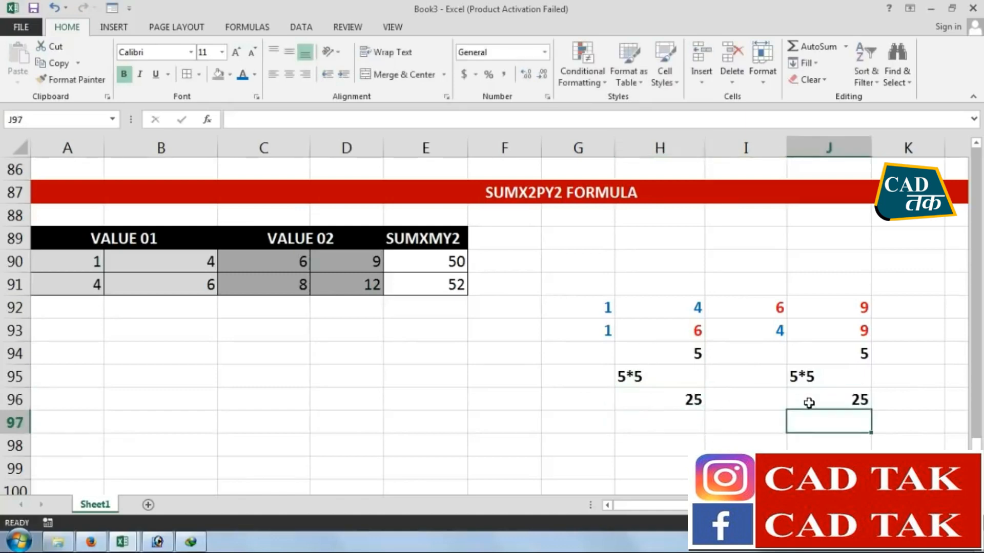
Enter =H96+J96 in I98 to add the two squared differences
{"action": "left_click", "coordinate": [679, 418]}
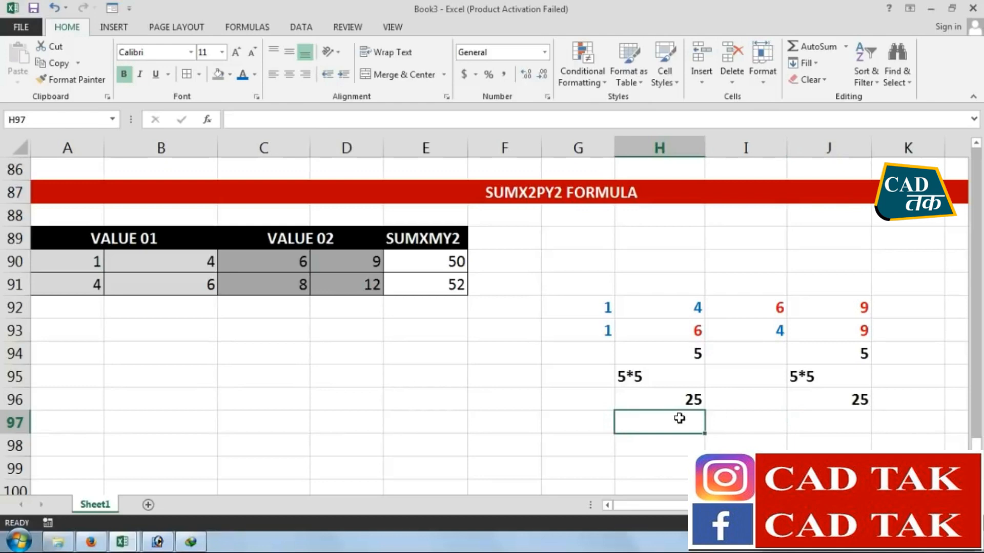
{"action": "key", "text": "Right"}
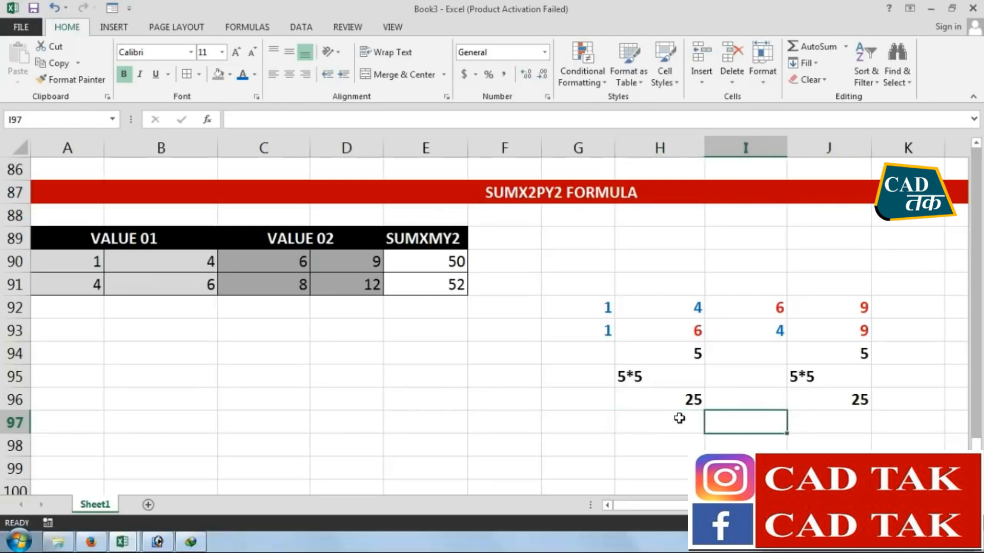
{"action": "key", "text": "Down"}
{"action": "type", "text": "="}
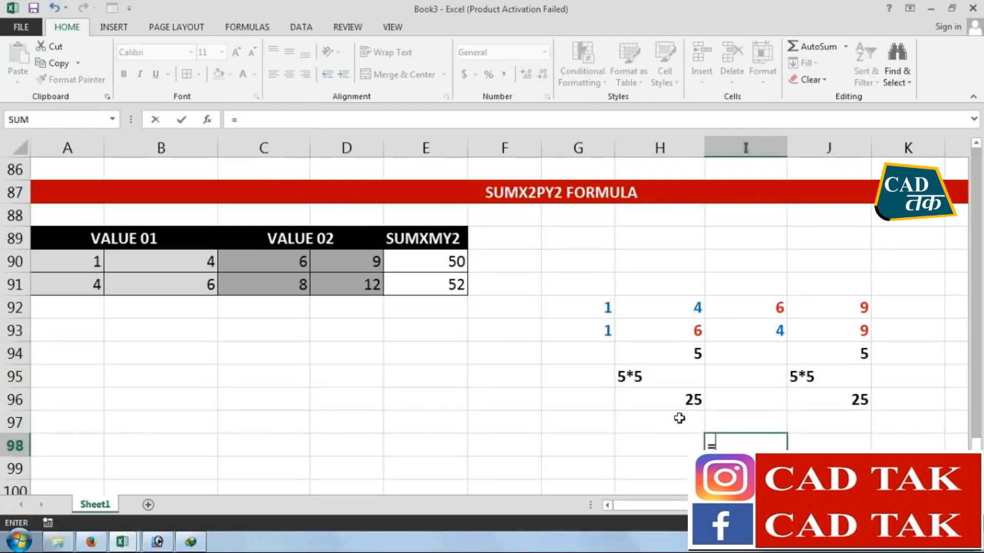
{"action": "left_click", "coordinate": [681, 402]}
{"action": "type", "text": "+"}
{"action": "left_click", "coordinate": [815, 398]}
{"action": "key", "text": "Return"}
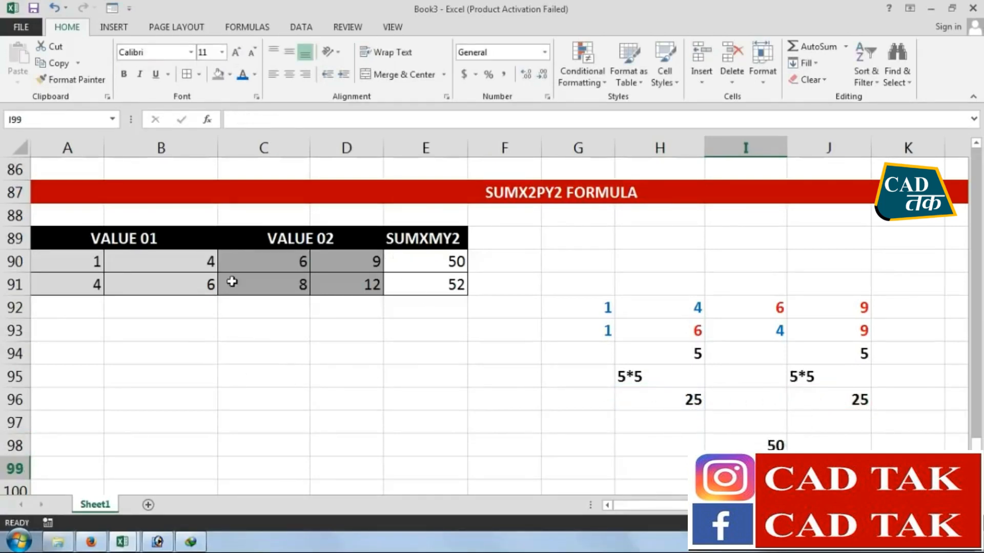
Copy the second table row, A91:E91, to the range starting at B94
{"action": "left_click_drag", "start_coordinate": [92, 285], "coordinate": [430, 285]}
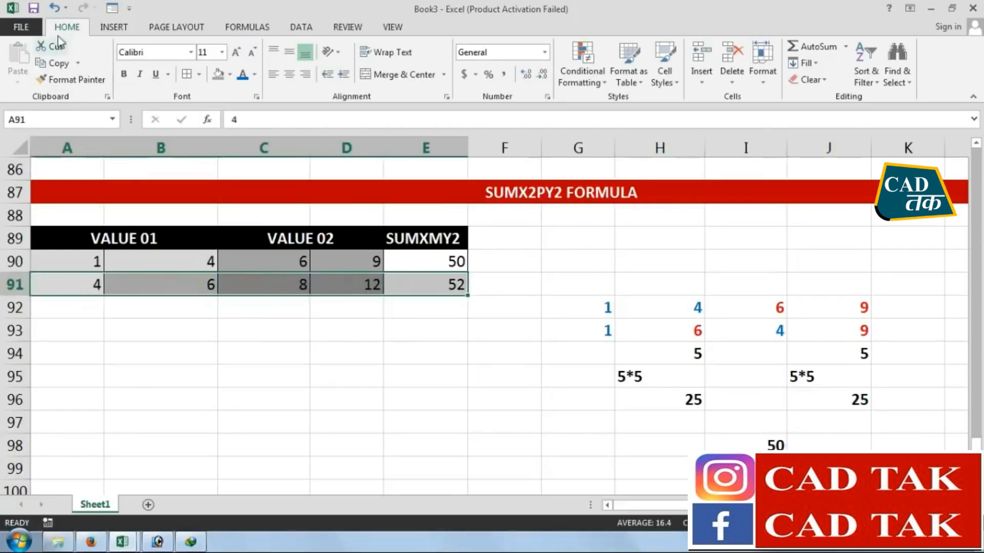
{"action": "left_click", "coordinate": [50, 63]}
{"action": "left_click", "coordinate": [126, 356]}
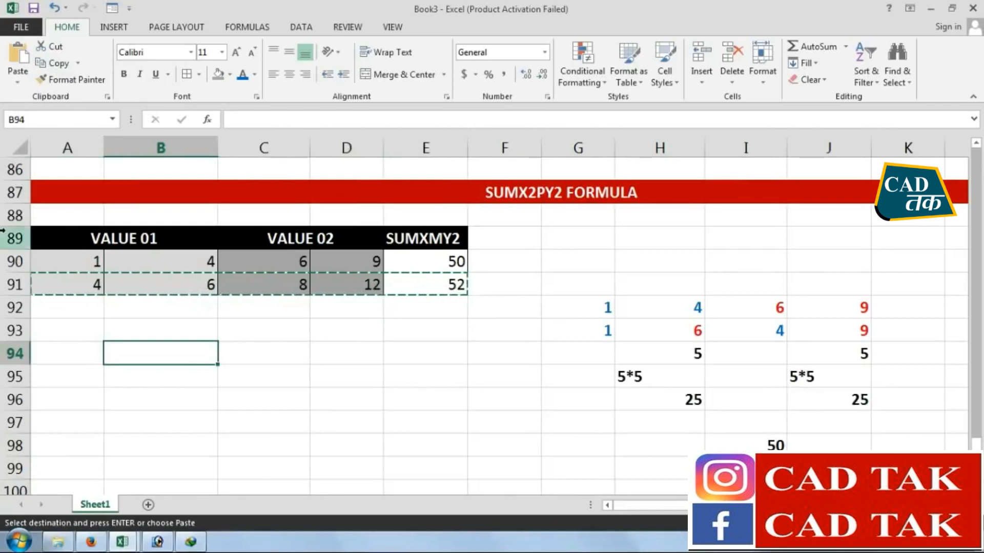
{"action": "key", "text": "ctrl+v"}
{"action": "left_click", "coordinate": [346, 420]}
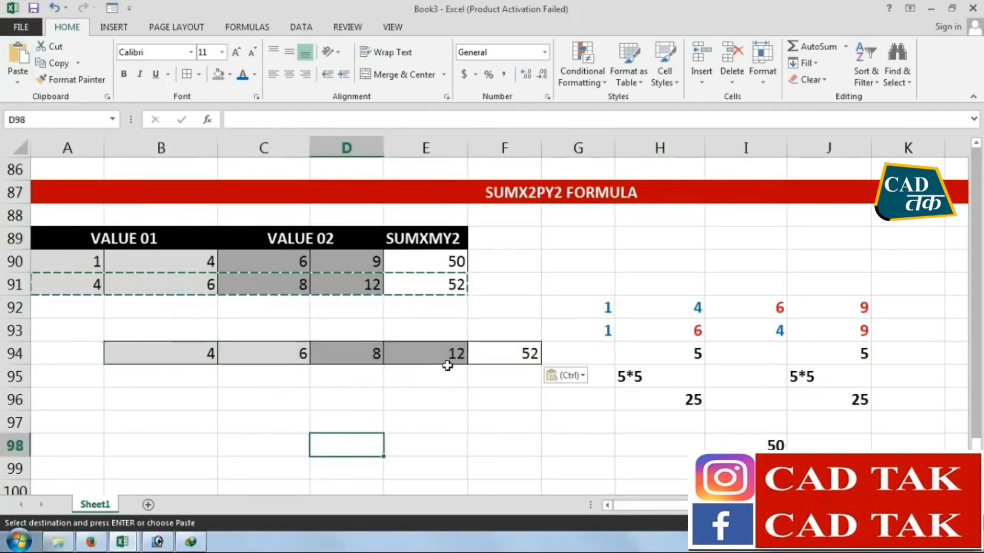
Clear the contents and formatting of F94, the SUMXMY2 result in the copied row
{"action": "left_click", "coordinate": [512, 353]}
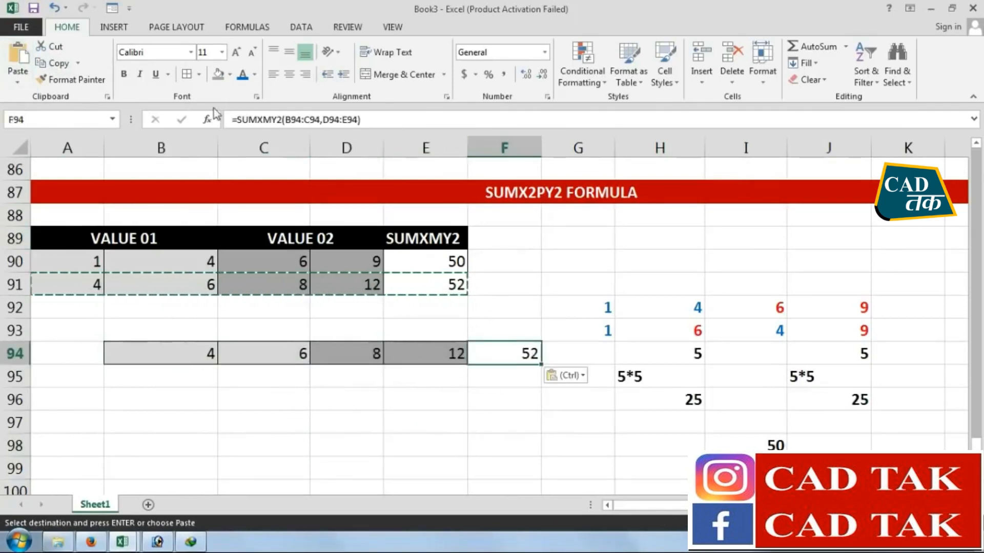
{"action": "left_click", "coordinate": [812, 80]}
{"action": "left_click", "coordinate": [819, 98]}
{"action": "key", "text": "Return"}
Enter 4 in B95 and copy the 8 from D94 into C95
{"action": "left_click", "coordinate": [461, 468]}
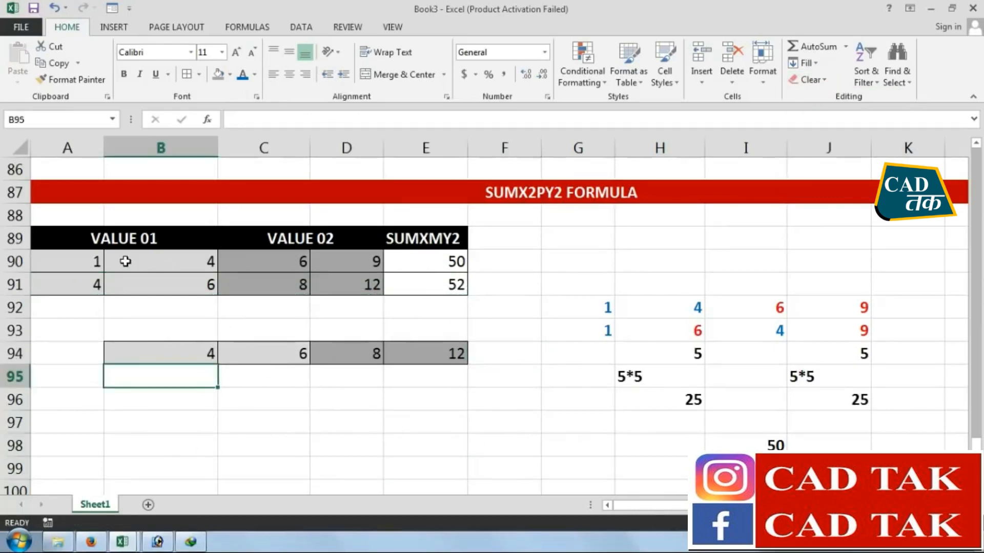
{"action": "type", "text": "4"}
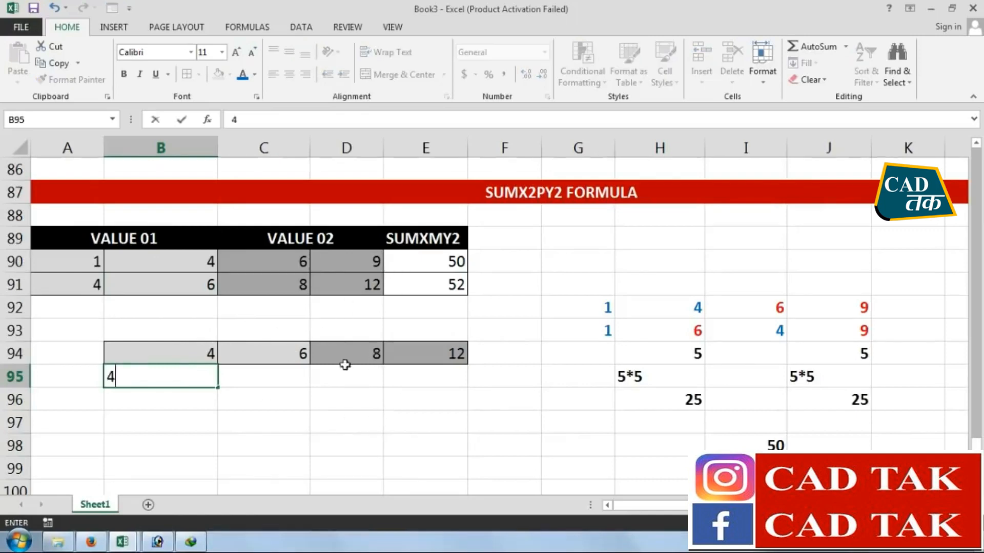
{"action": "left_click", "coordinate": [246, 379]}
{"action": "left_click", "coordinate": [364, 357]}
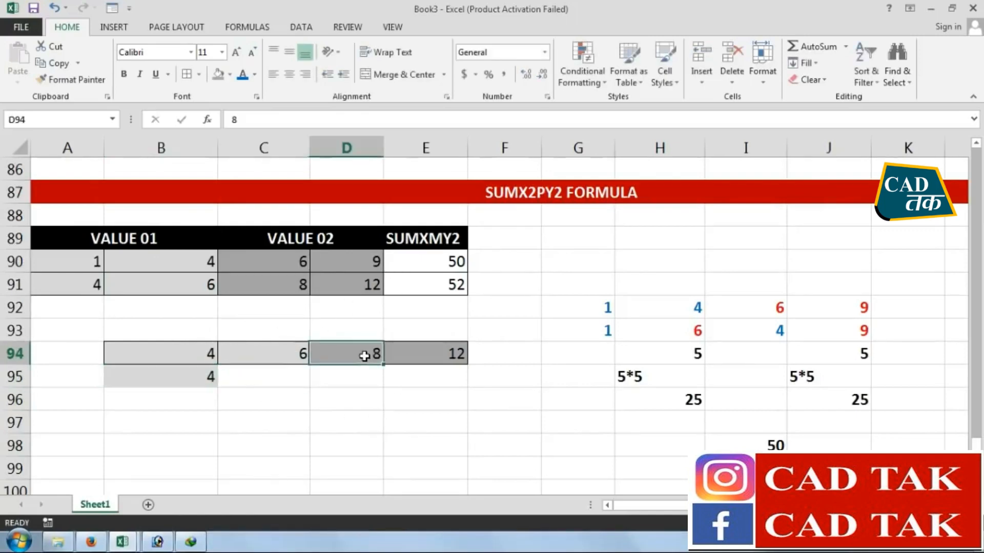
{"action": "left_click", "coordinate": [57, 64]}
{"action": "left_click", "coordinate": [250, 373]}
{"action": "left_click", "coordinate": [26, 69]}
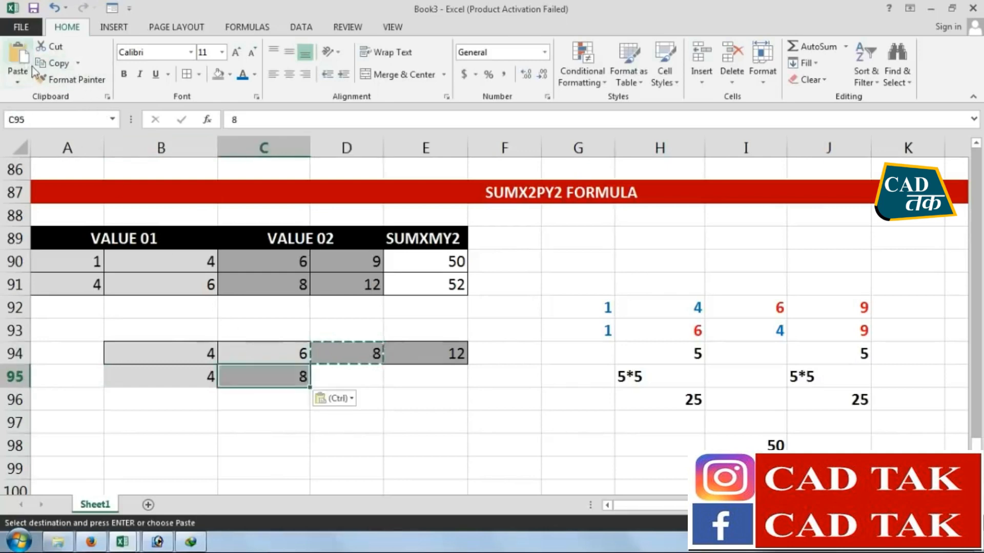
Copy the 6 from C94 into D95 and fill E95 with the value from E94 above
{"action": "left_click", "coordinate": [356, 368]}
{"action": "left_click", "coordinate": [264, 350]}
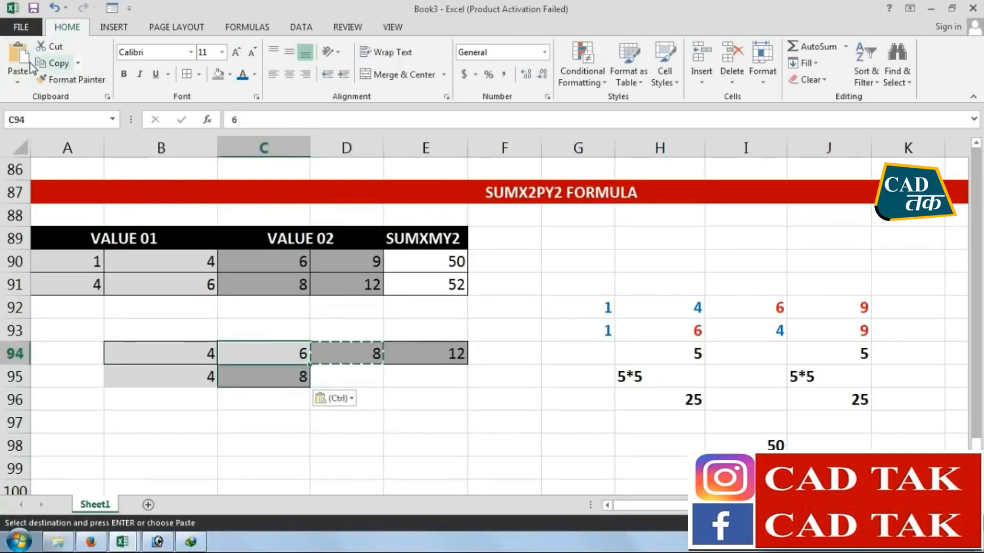
{"action": "left_click", "coordinate": [56, 64]}
{"action": "left_click", "coordinate": [347, 375]}
{"action": "left_click", "coordinate": [22, 53]}
{"action": "left_click", "coordinate": [450, 378]}
{"action": "key", "text": "ctrl+d"}
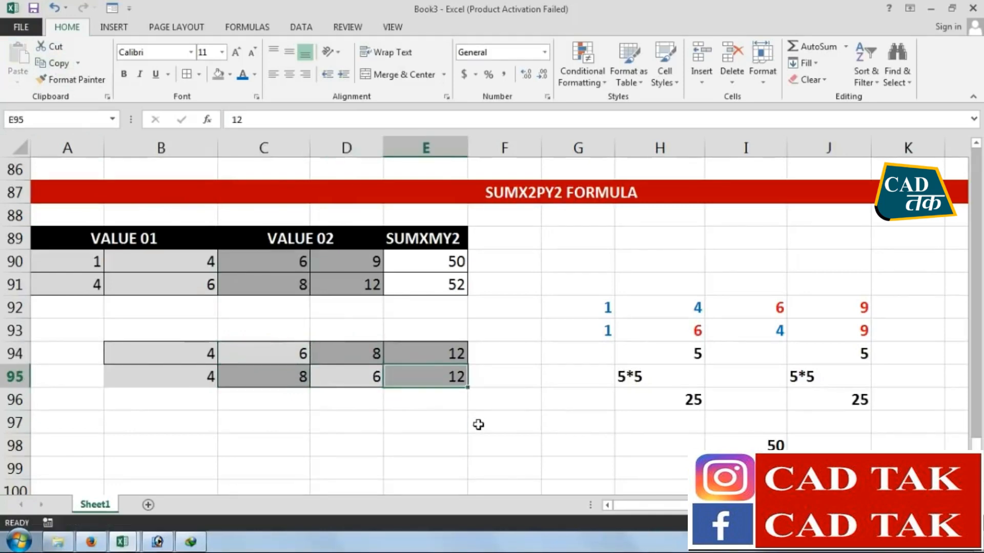
{"action": "left_click", "coordinate": [481, 436]}
{"action": "left_click", "coordinate": [188, 378]}
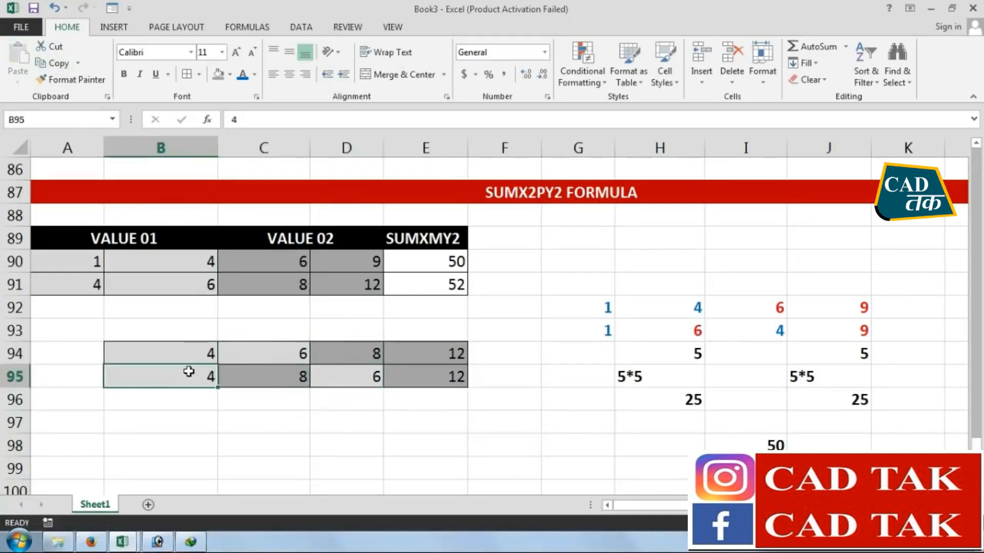
{"action": "left_click", "coordinate": [267, 377]}
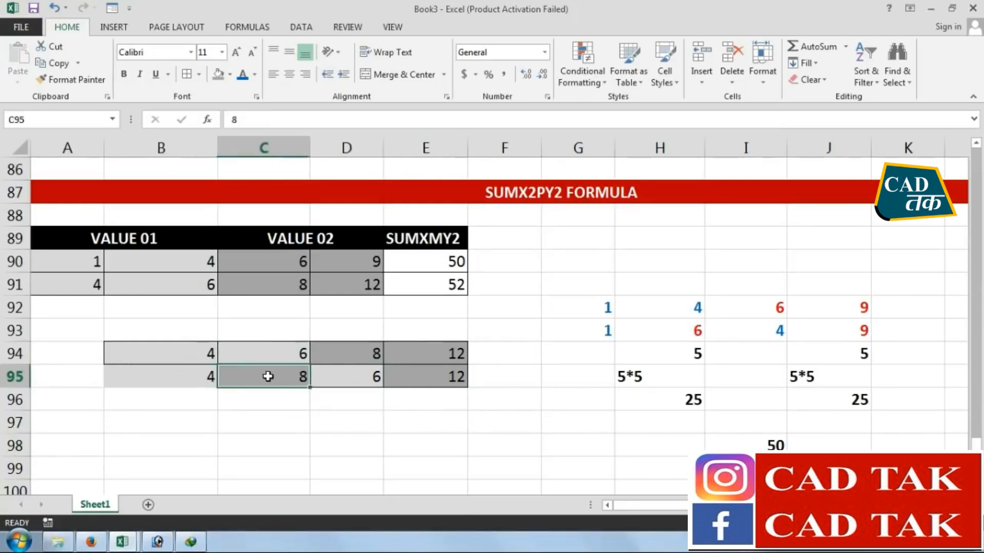
{"action": "left_click", "coordinate": [335, 379]}
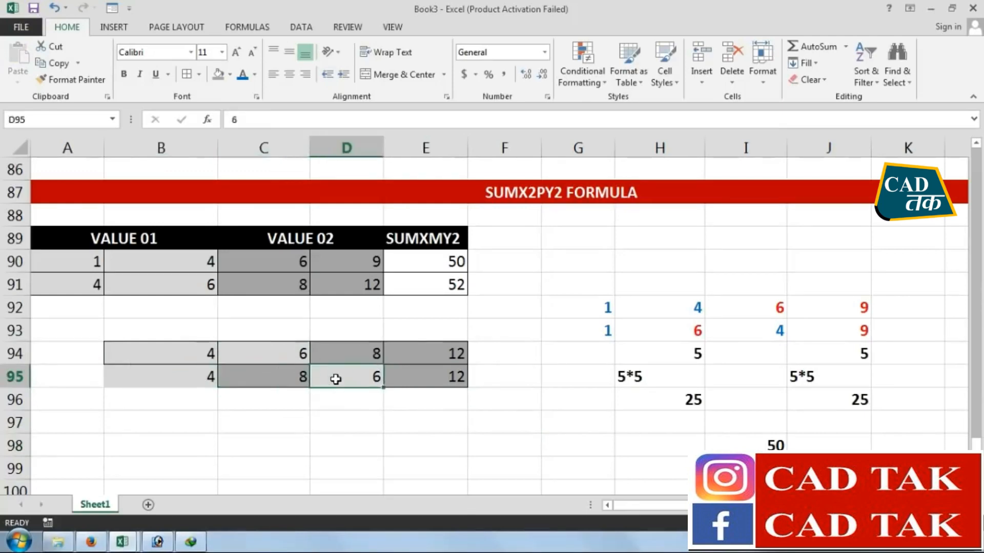
{"action": "left_click", "coordinate": [413, 379]}
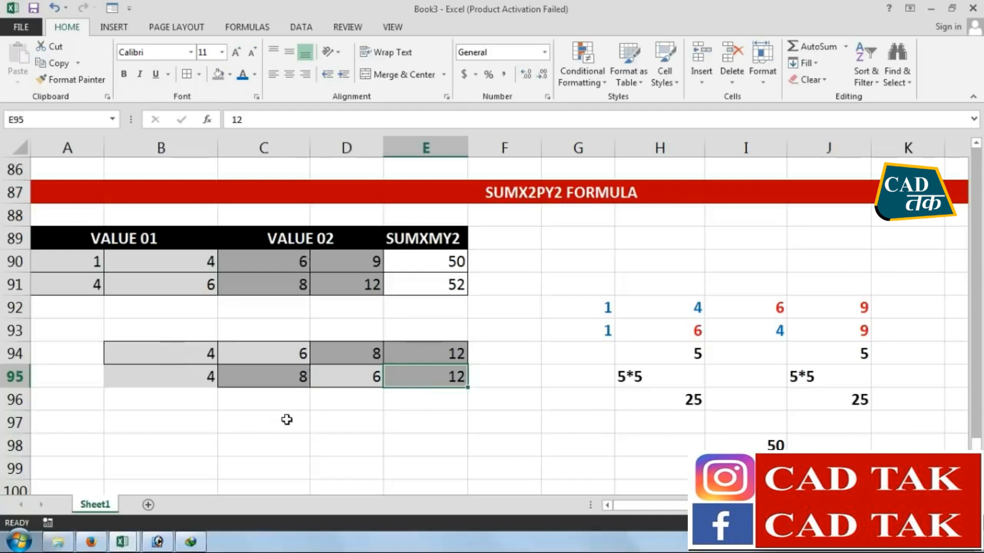
{"action": "left_click", "coordinate": [198, 402]}
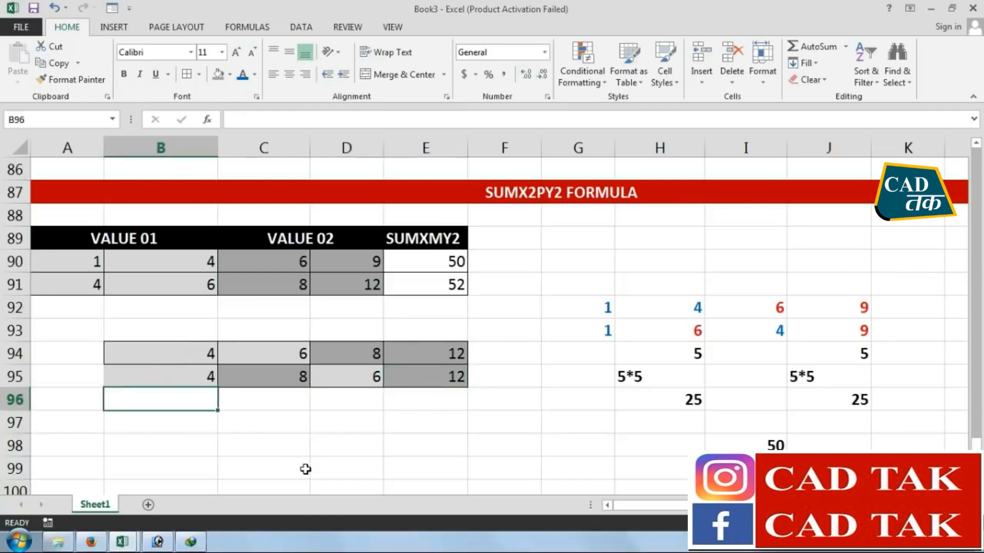
Enter =C95-B95 in C96 to get the first pair's difference
{"action": "left_click", "coordinate": [266, 404]}
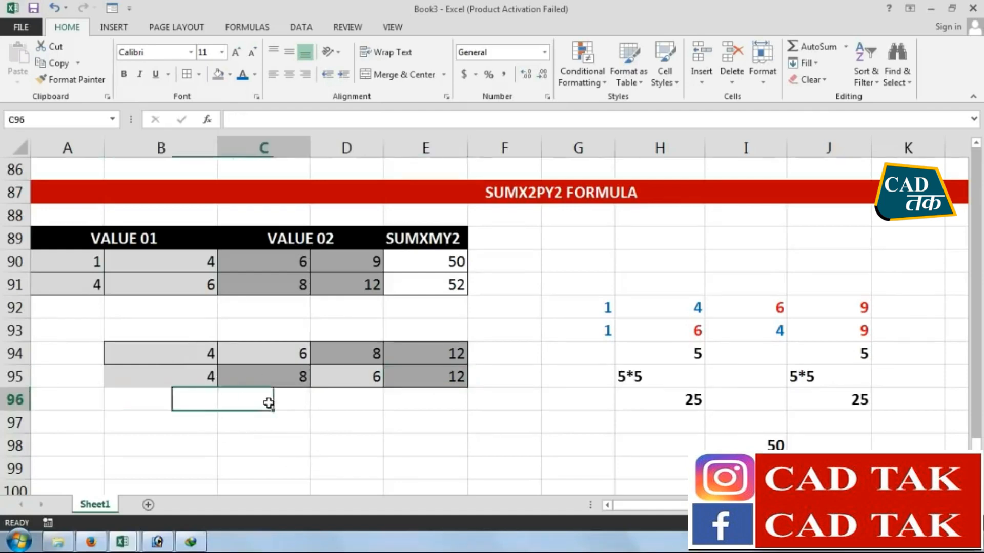
{"action": "type", "text": "="}
{"action": "left_click", "coordinate": [265, 375]}
{"action": "type", "text": "-"}
{"action": "left_click", "coordinate": [205, 370]}
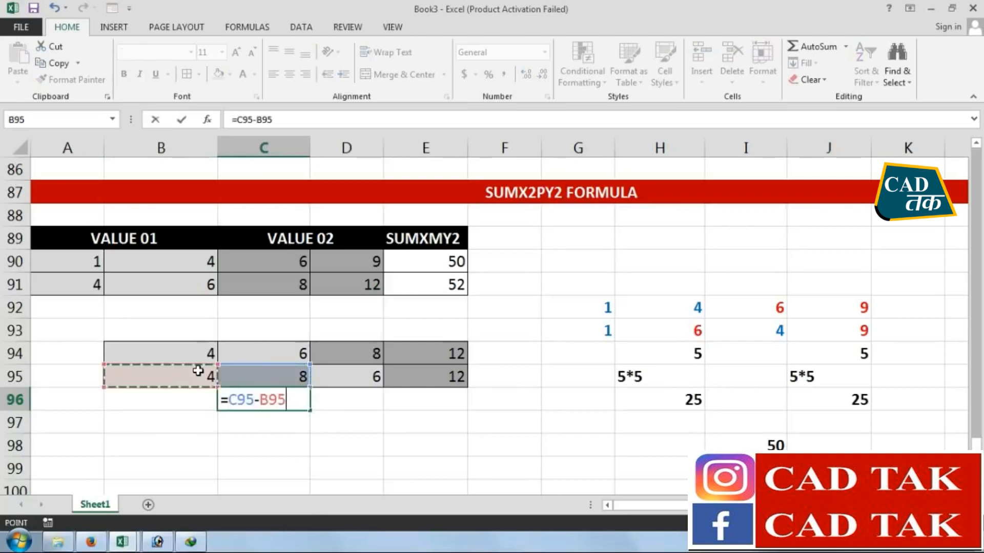
{"action": "key", "text": "Return"}
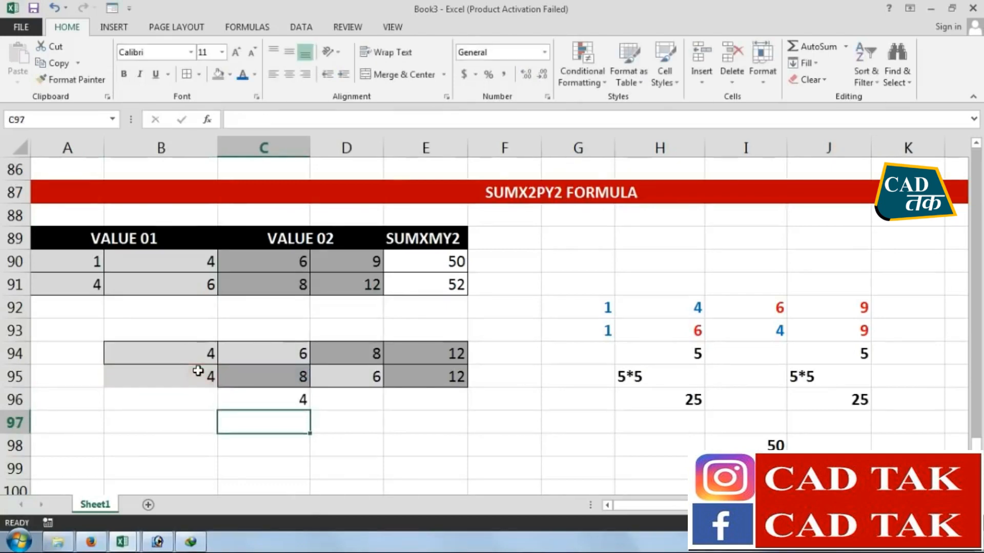
Enter =E95-D95 in E96 to get the second pair's difference
{"action": "left_click", "coordinate": [422, 402]}
{"action": "type", "text": "="}
{"action": "left_click", "coordinate": [408, 380]}
{"action": "type", "text": "-"}
{"action": "left_click", "coordinate": [362, 378]}
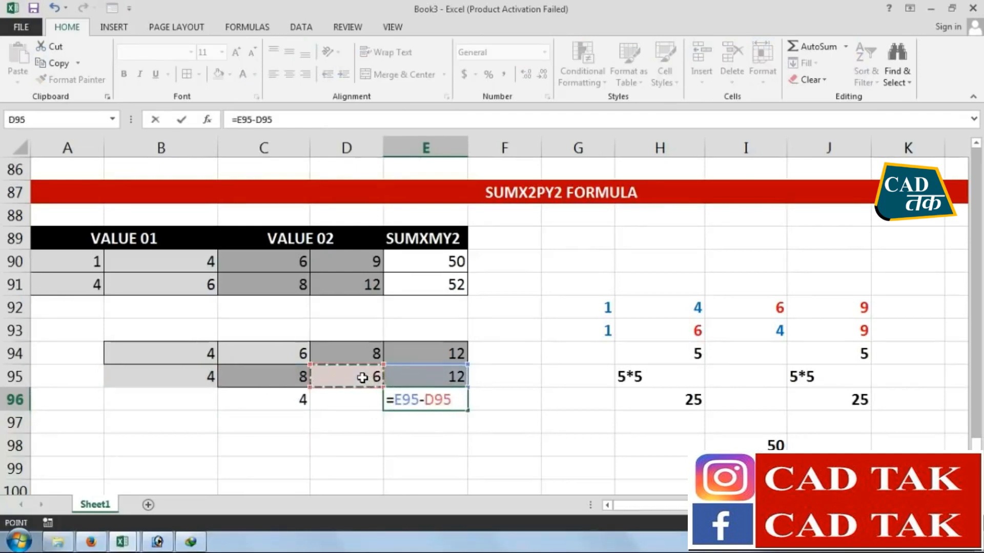
{"action": "key", "text": "Return"}
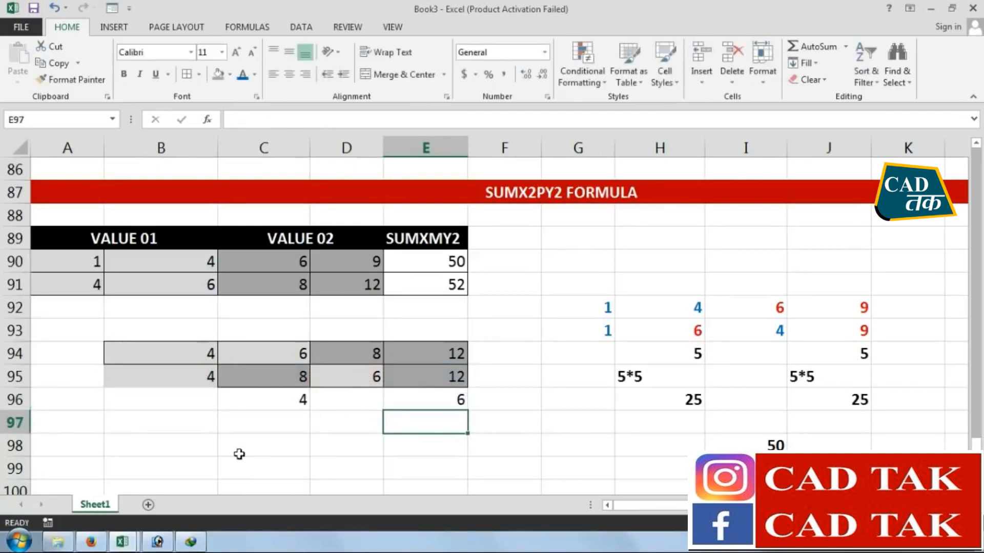
Write the squaring expressions 4*4 in C97 and 6*6 in E97 below the differences
{"action": "left_click", "coordinate": [264, 425]}
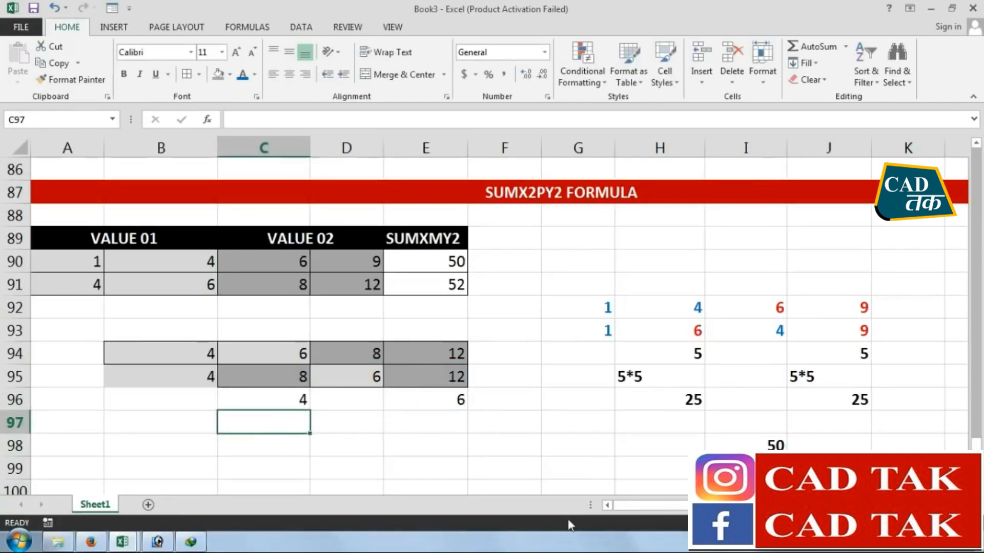
{"action": "type", "text": "4*4"}
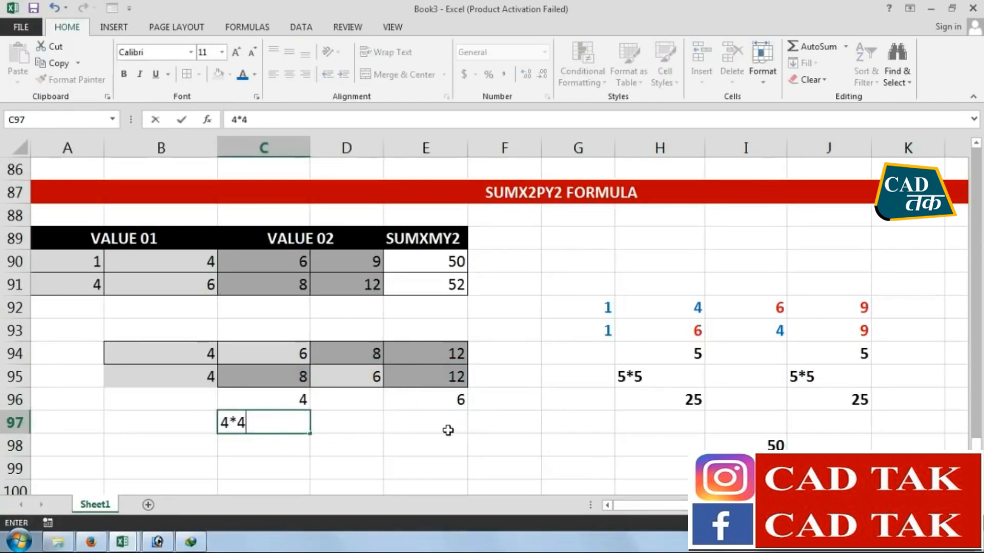
{"action": "left_click", "coordinate": [449, 430]}
{"action": "type", "text": "6*6"}
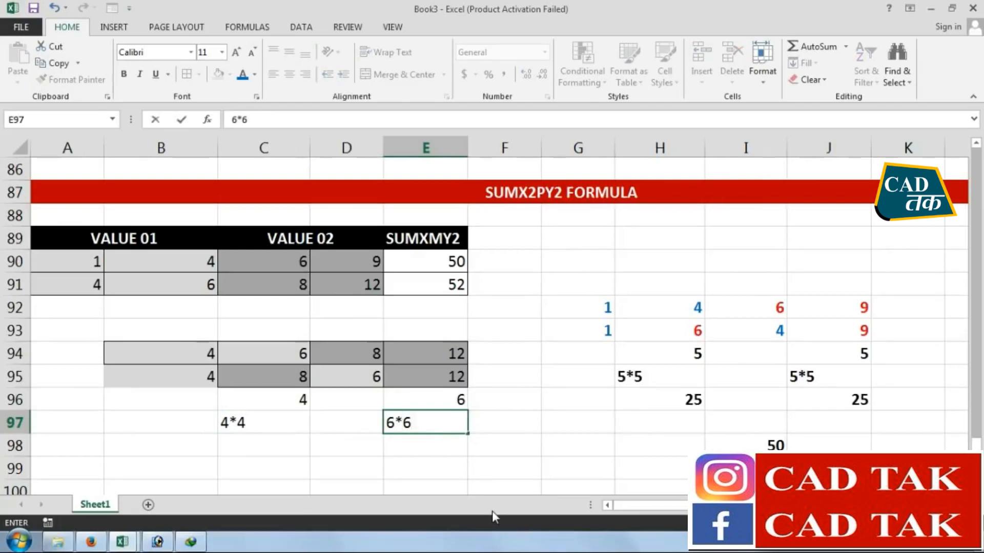
{"action": "left_click", "coordinate": [349, 467]}
{"action": "type", "text": "="}
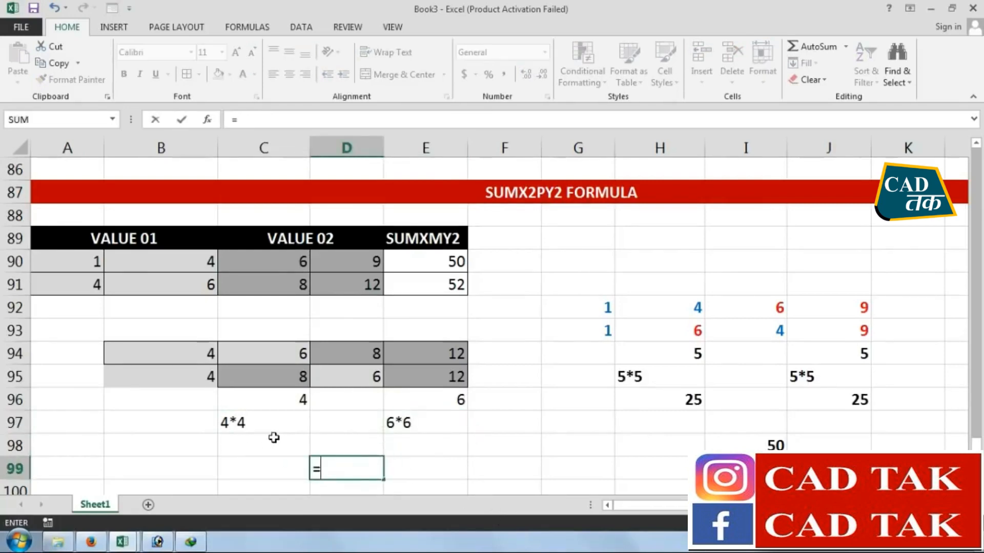
{"action": "key", "text": "Escape"}
Enter the squared values 16 in C98 and 36 in E98
{"action": "left_click", "coordinate": [237, 445]}
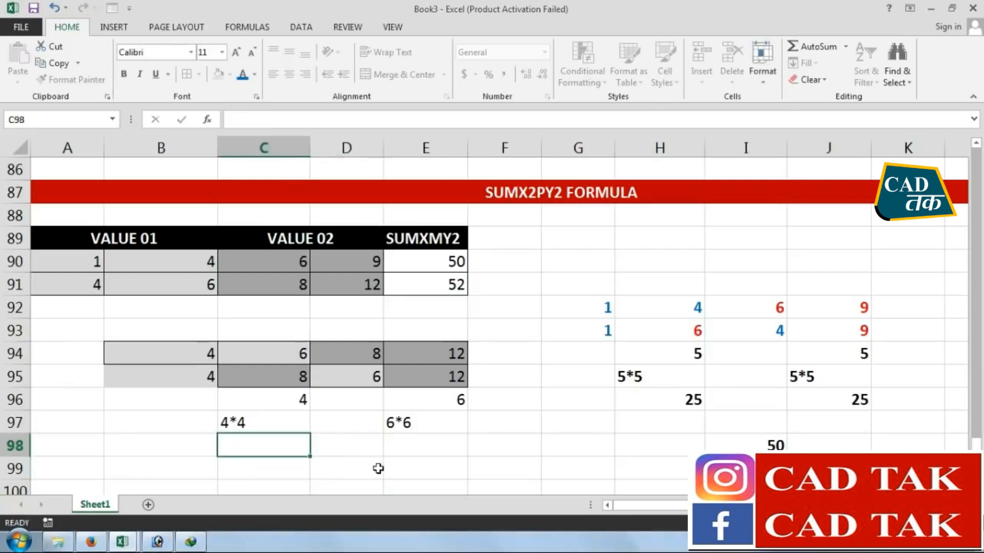
{"action": "type", "text": "16"}
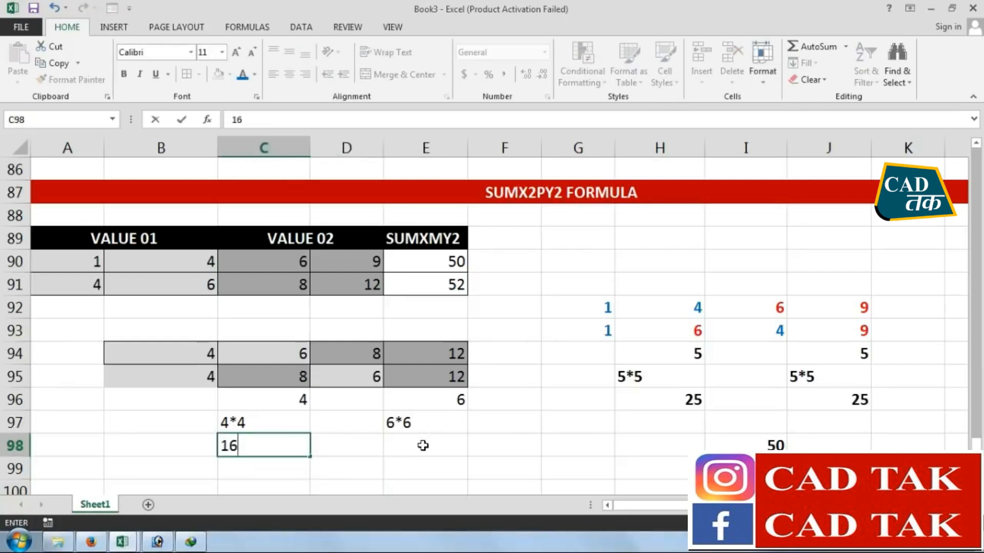
{"action": "left_click", "coordinate": [423, 445]}
{"action": "type", "text": "36"}
{"action": "key", "text": "Return"}
Enter =C98+E98 in D99 to add the two squared differences
{"action": "left_click", "coordinate": [352, 483]}
{"action": "left_click", "coordinate": [367, 466]}
{"action": "type", "text": "="}
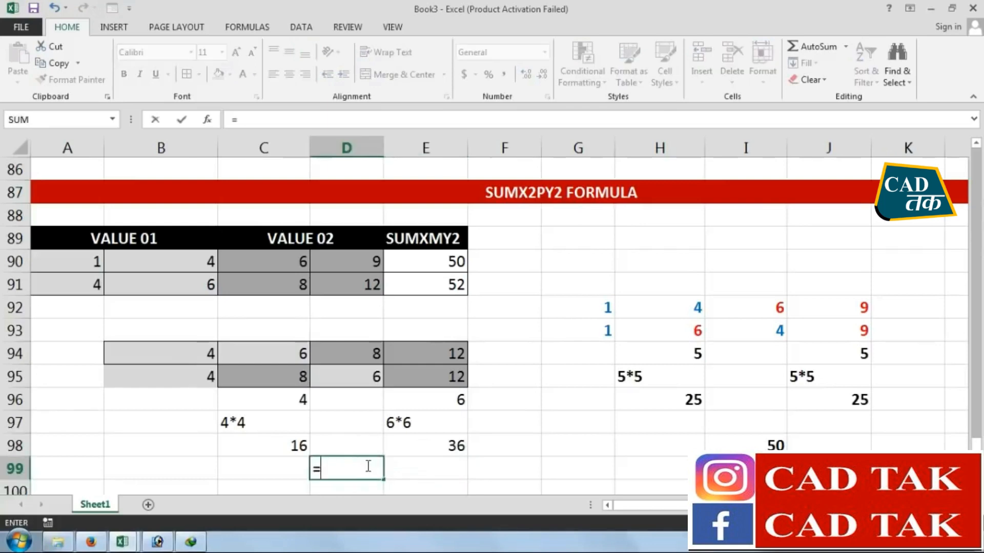
{"action": "left_click", "coordinate": [290, 447]}
{"action": "type", "text": "+"}
{"action": "left_click", "coordinate": [457, 446]}
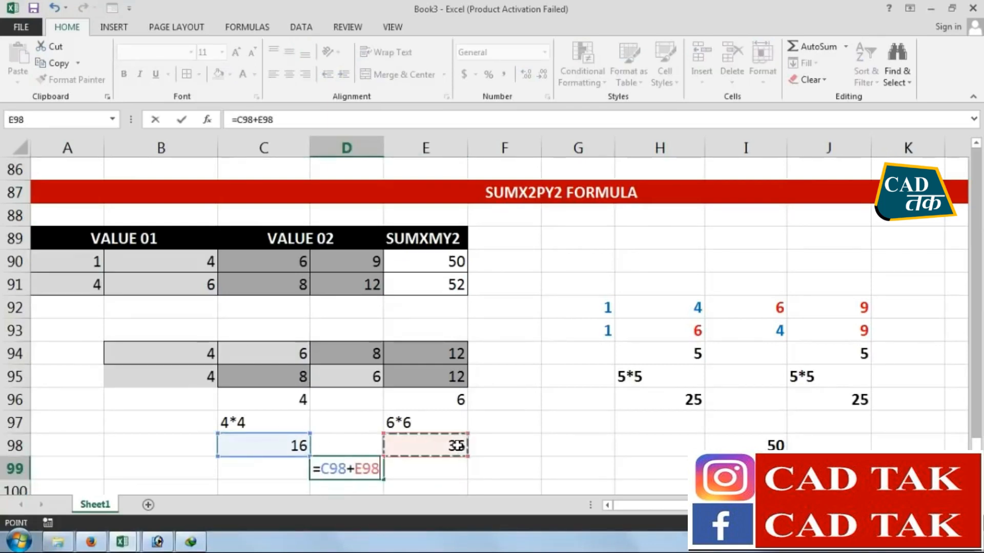
{"action": "key", "text": "Return"}
{"action": "key", "text": "Up"}
{"action": "left_click", "coordinate": [445, 266]}
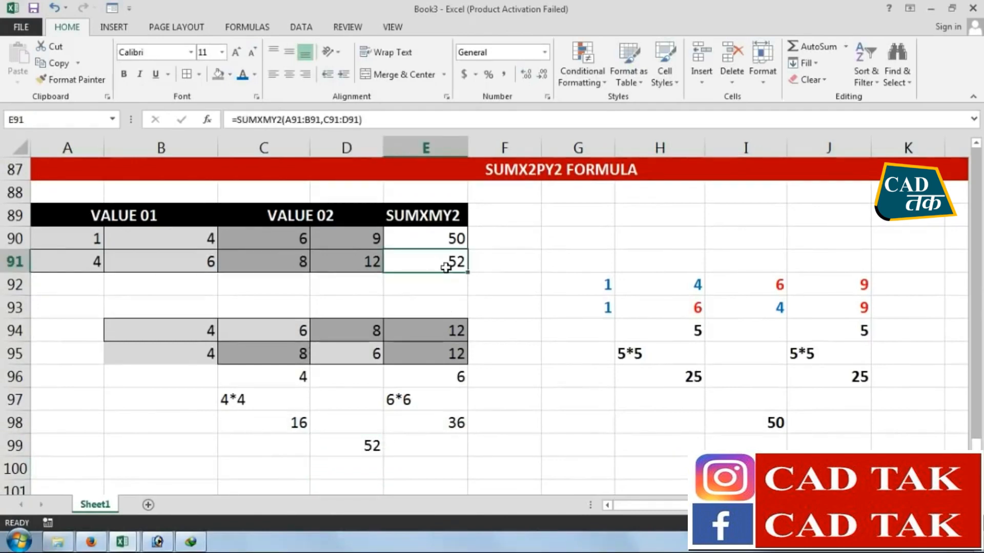
{"action": "left_click", "coordinate": [526, 301]}
{"action": "scroll", "coordinate": [541, 336], "scroll_direction": "up", "scroll_amount": 3}
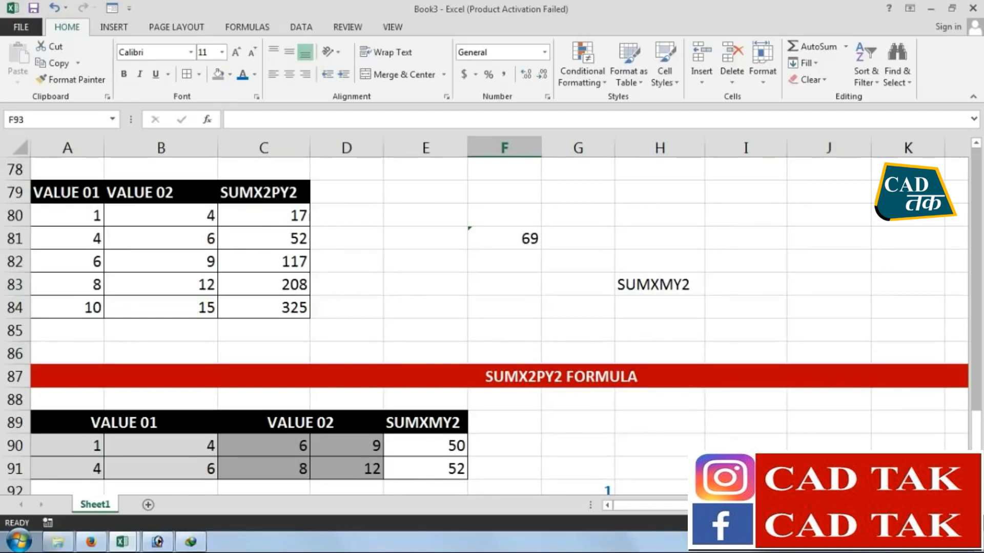
{"action": "right_click", "coordinate": [853, 542]}
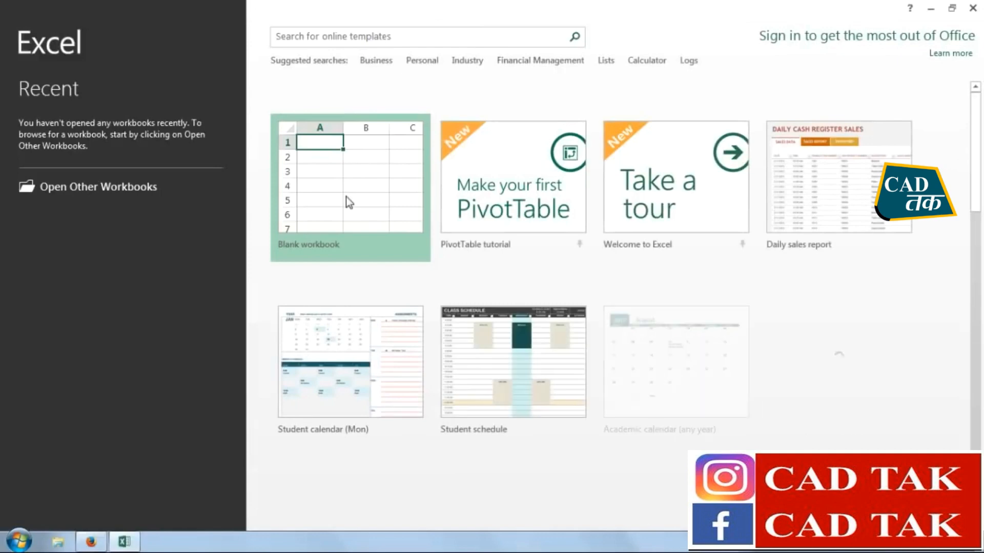
Create a blank workbook and merge and center B2:Q3 as a title area
{"action": "left_click", "coordinate": [346, 196]}
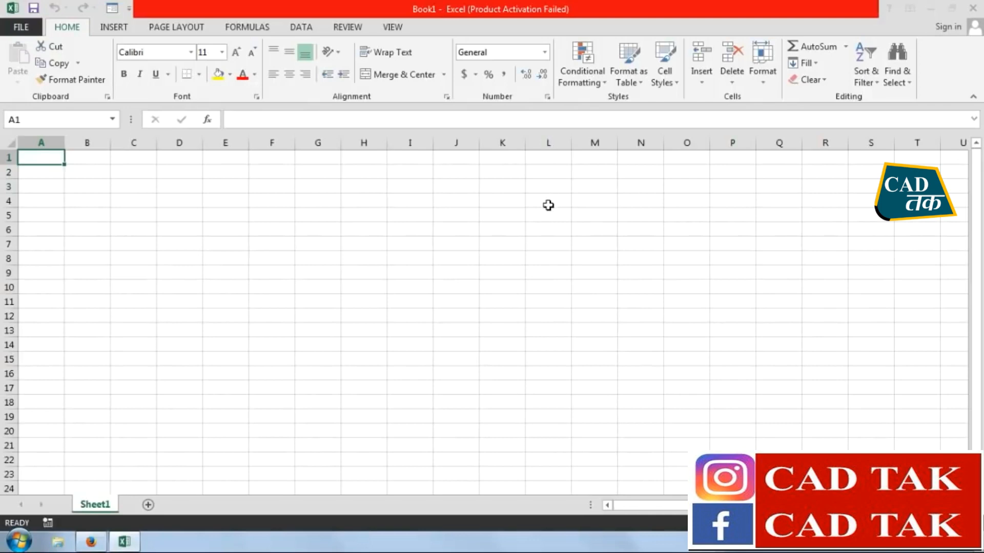
{"action": "left_click", "coordinate": [647, 116]}
{"action": "left_click", "coordinate": [66, 172]}
{"action": "left_click_drag", "start_coordinate": [74, 170], "coordinate": [777, 193]}
{"action": "left_click", "coordinate": [395, 76]}
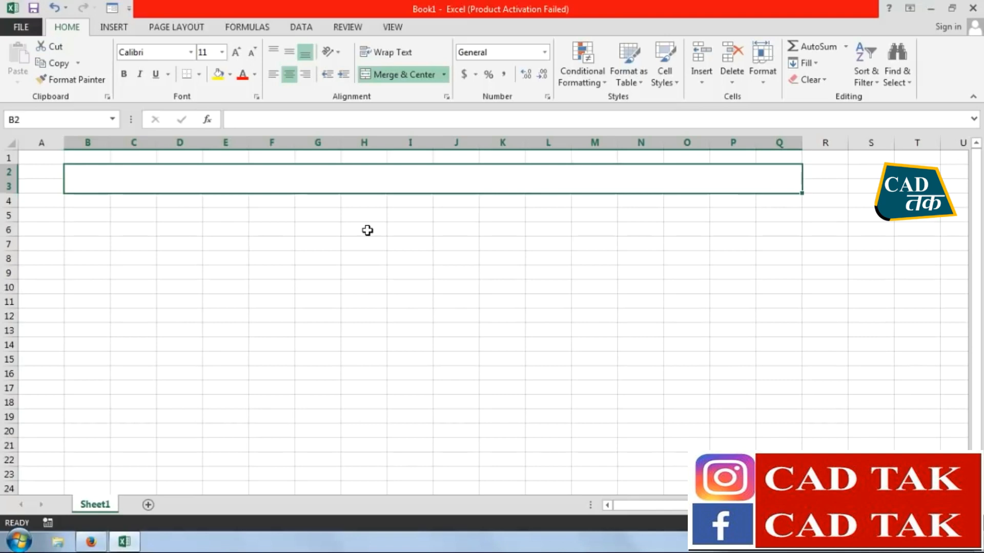
{"action": "left_click", "coordinate": [368, 232]}
Enter the title EXCEL FORMULAS WITH SERIES TRAINING | COUNT FORMULA SERIES in the merged cell B2
{"action": "left_click", "coordinate": [367, 186]}
{"action": "type", "text": "EXCEL"}
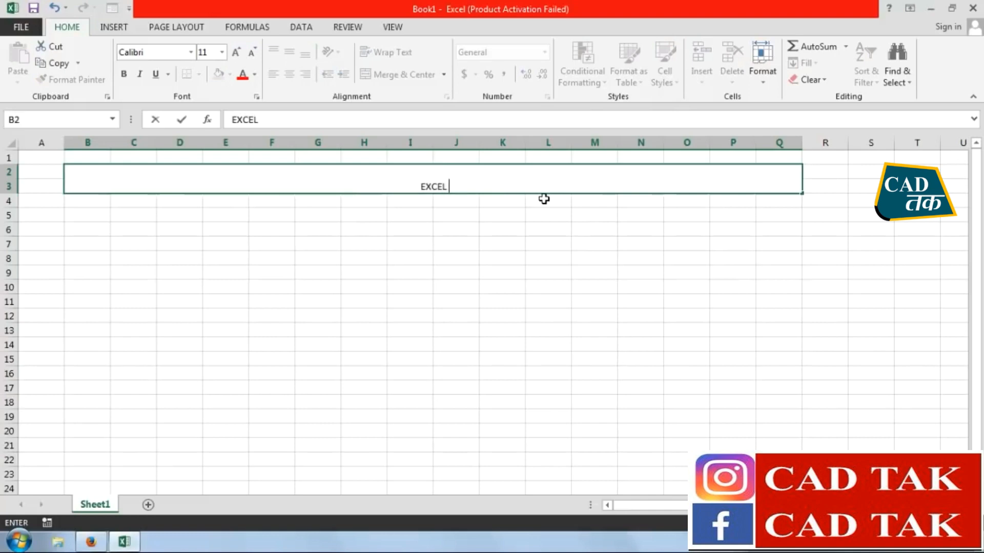
{"action": "type", "text": " FORMULA"}
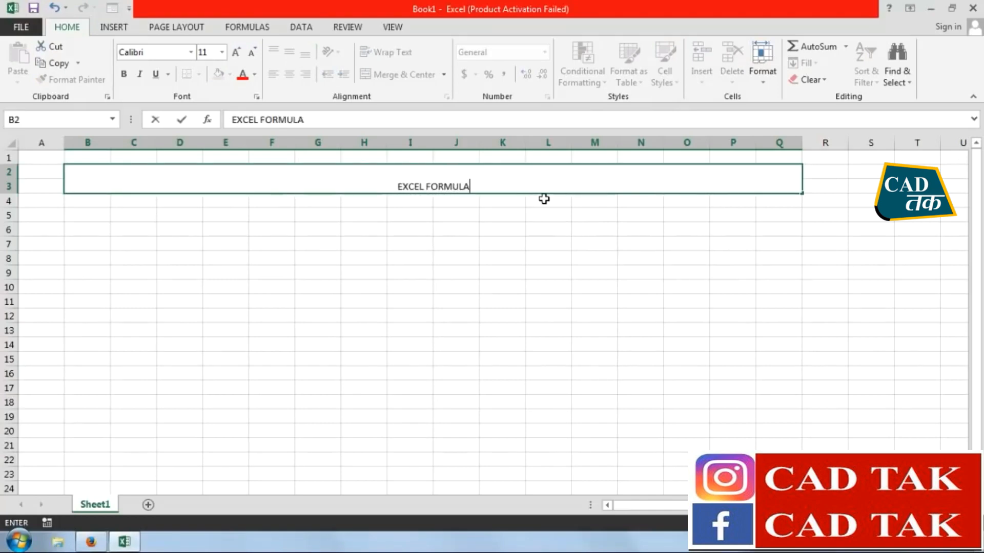
{"action": "type", "text": "S WITH"}
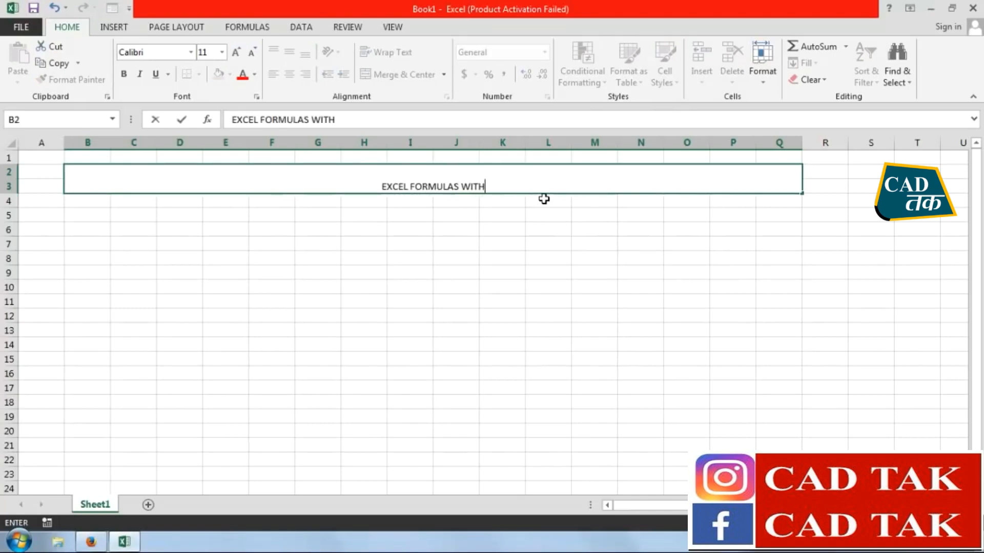
{"action": "type", "text": " SERIES TRAINING"}
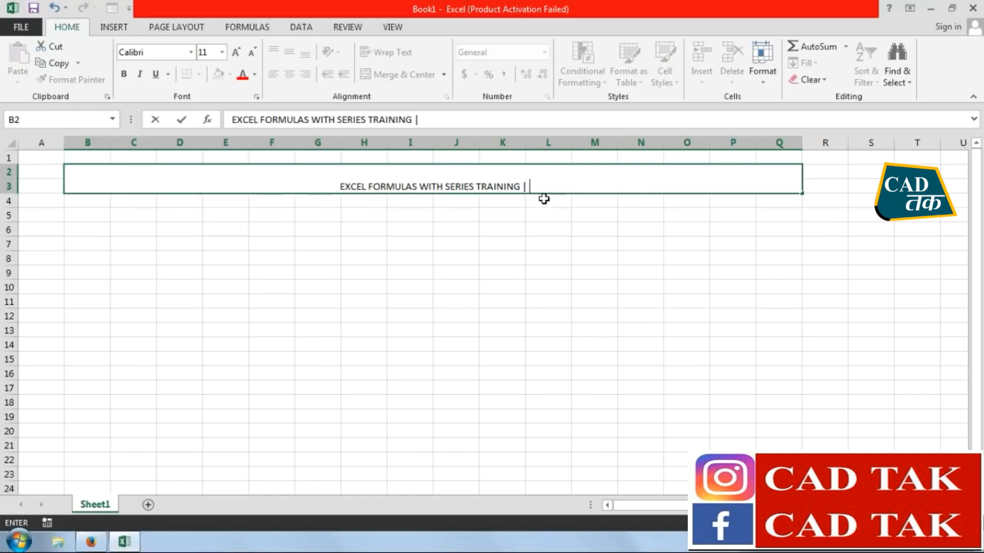
{"action": "type", "text": " | COUN"}
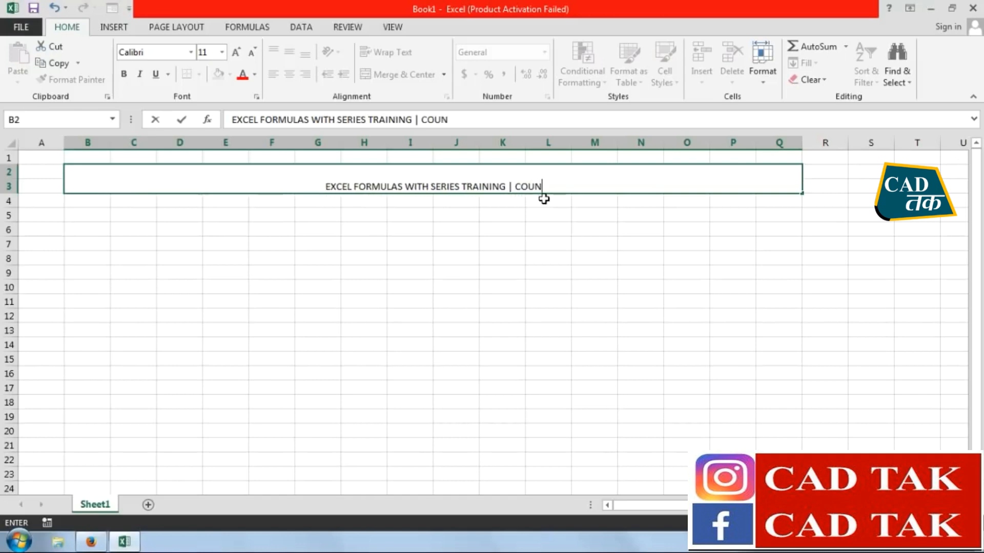
{"action": "type", "text": "T FOR"}
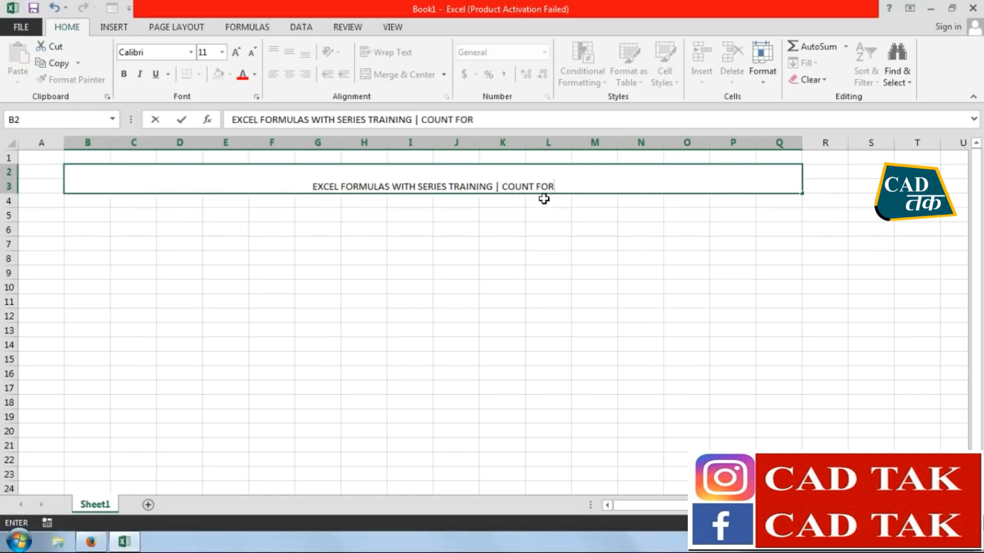
{"action": "type", "text": "MULA "}
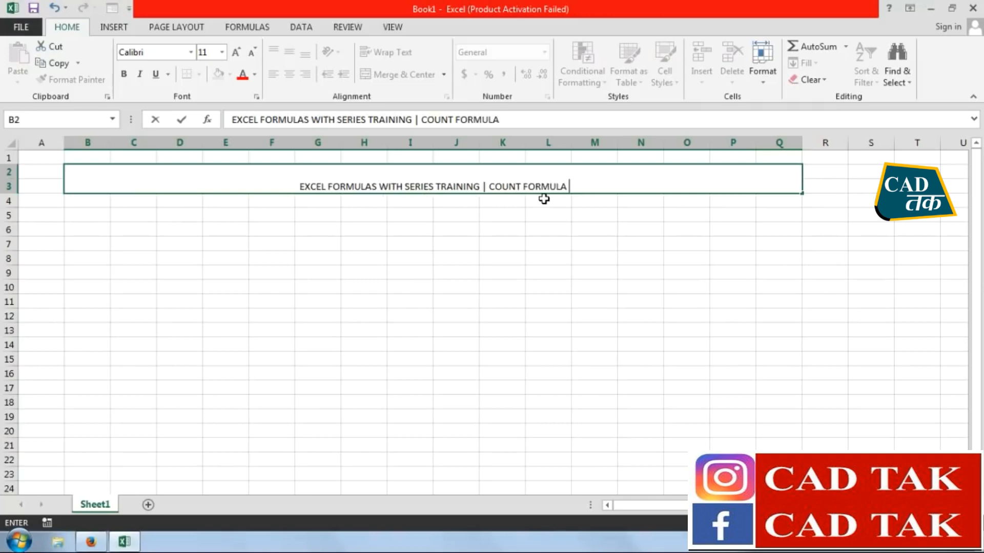
{"action": "type", "text": "SERIES"}
{"action": "key", "text": "Return"}
Give the merged title cell a black fill with white bold text
{"action": "left_click", "coordinate": [534, 189]}
{"action": "left_click", "coordinate": [230, 74]}
{"action": "left_click", "coordinate": [231, 106]}
{"action": "left_click", "coordinate": [254, 75]}
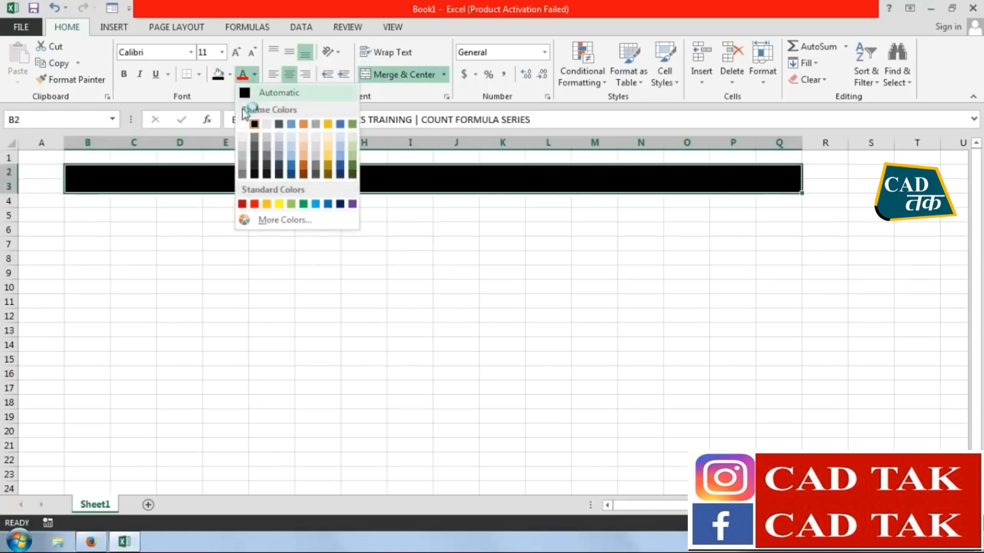
{"action": "left_click", "coordinate": [245, 116]}
{"action": "left_click", "coordinate": [124, 74]}
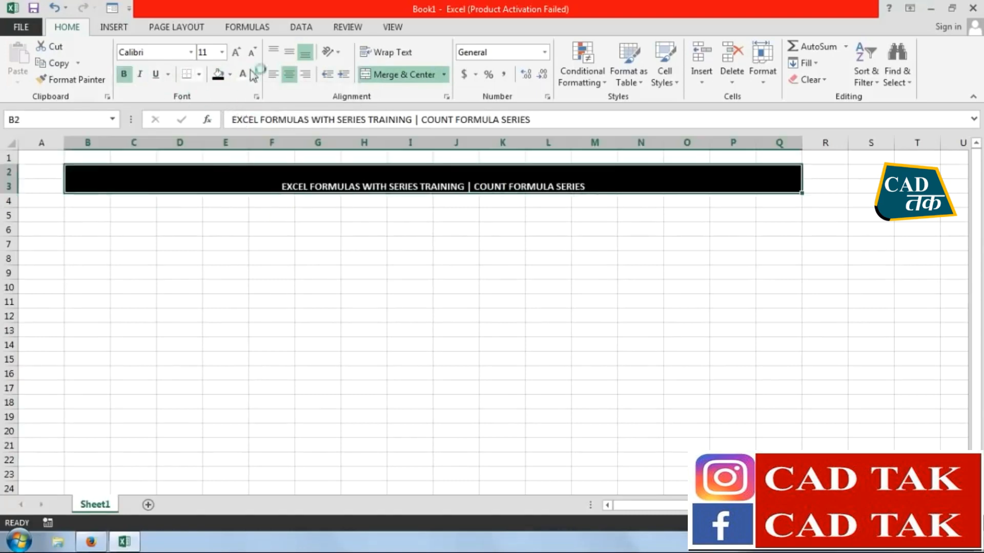
Center the title vertically in its merged cell and enlarge its font by three size steps
{"action": "left_click", "coordinate": [290, 54]}
{"action": "left_click", "coordinate": [236, 52]}
{"action": "left_click", "coordinate": [236, 52]}
{"action": "left_click", "coordinate": [235, 52]}
{"action": "left_click", "coordinate": [236, 51]}
{"action": "left_click", "coordinate": [236, 52]}
{"action": "left_click", "coordinate": [236, 52]}
{"action": "left_click", "coordinate": [256, 245]}
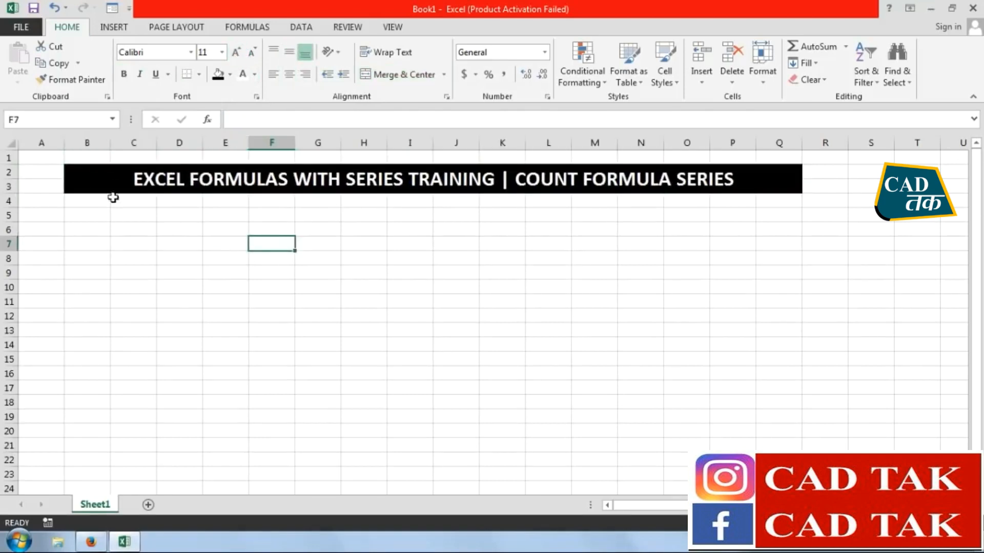
Narrow column A to about half its width
{"action": "left_click_drag", "start_coordinate": [67, 147], "coordinate": [40, 147]}
{"action": "left_click", "coordinate": [373, 228]}
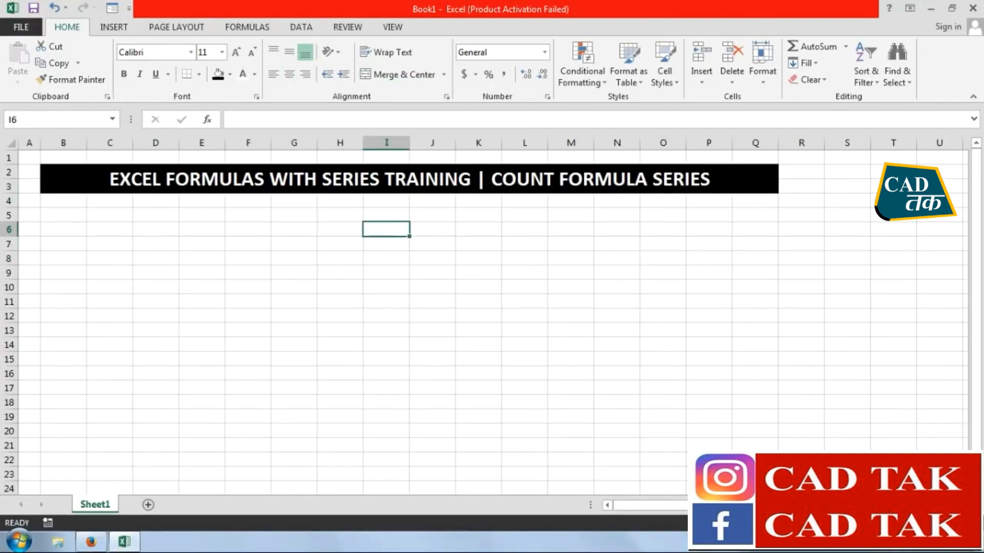
{"action": "scroll", "coordinate": [557, 361], "scroll_direction": "up", "scroll_amount": 2, "text": "ctrl"}
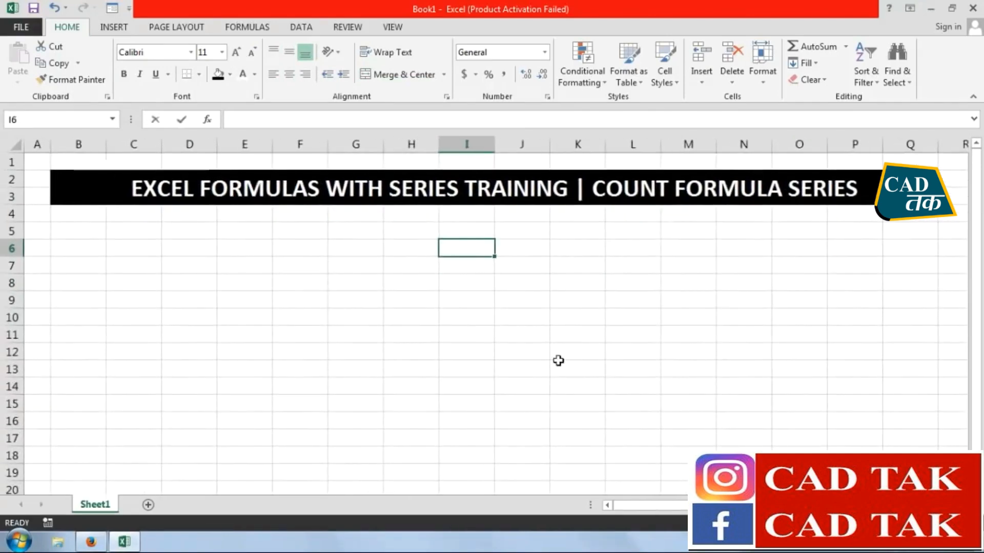
Look up the function suggestions for =COUNT in cell I6 and discard the entry
{"action": "type", "text": "=COUNT"}
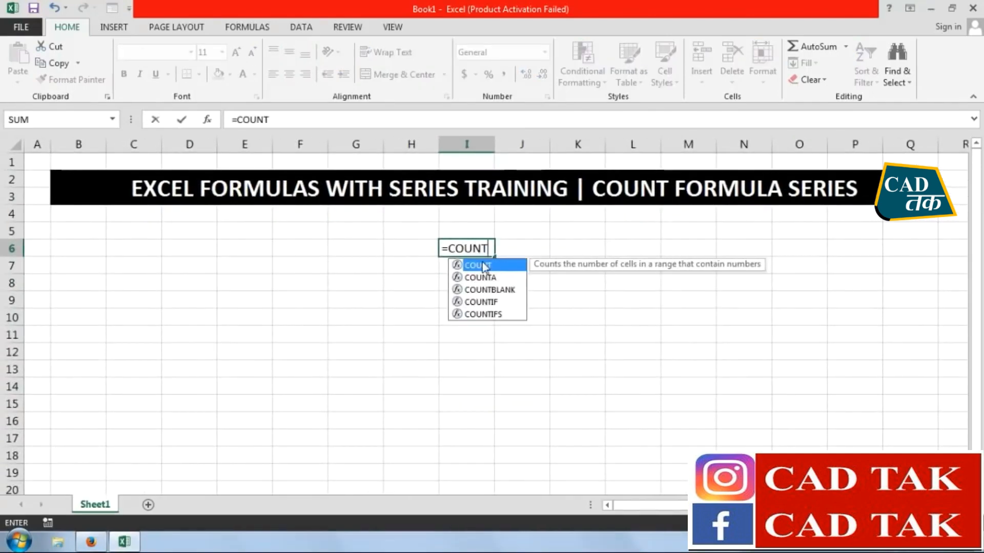
{"action": "left_click_drag", "start_coordinate": [493, 248], "coordinate": [436, 248]}
{"action": "key", "text": "Escape"}
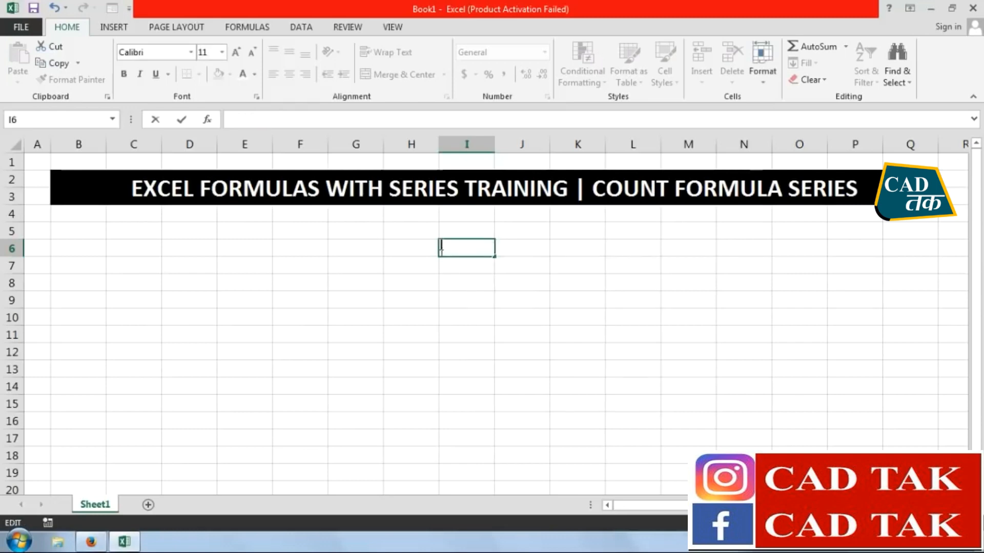
Enter the column header S.NO. in cell B5
{"action": "left_click", "coordinate": [66, 285]}
{"action": "left_click", "coordinate": [89, 232]}
{"action": "type", "text": "S.NO."}
{"action": "key", "text": "Tab"}
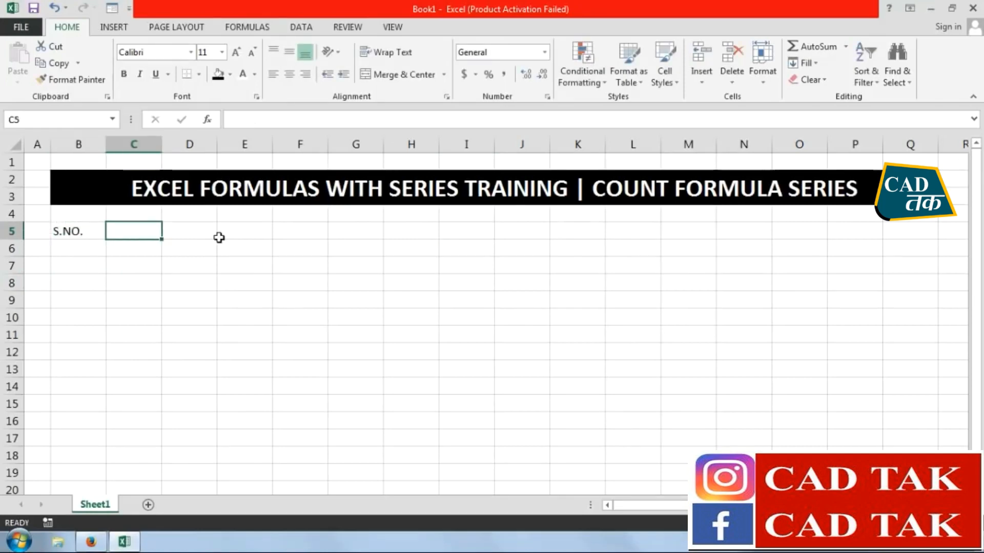
{"action": "key", "text": "Return"}
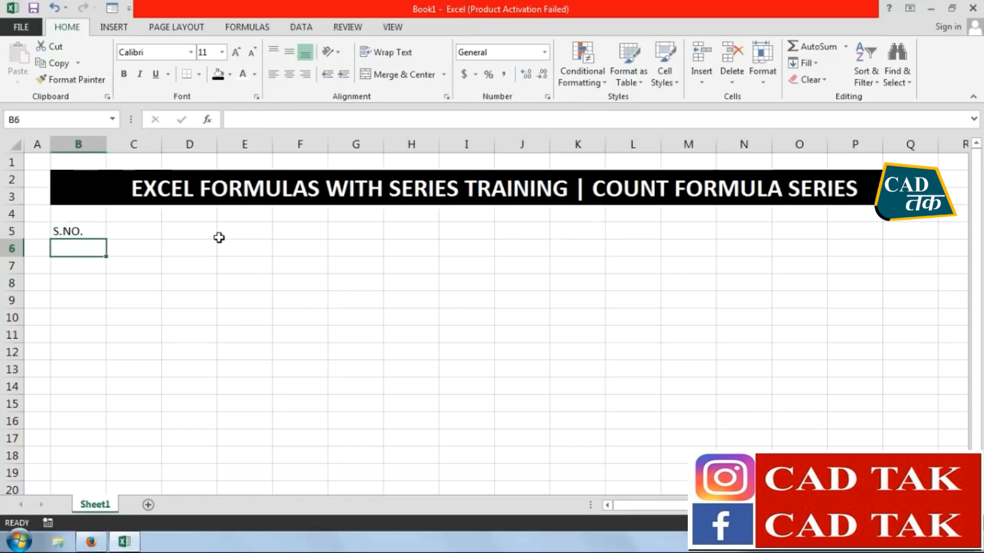
Enter 1.2, 3, 4 and 5 down cells B6 to B9
{"action": "type", "text": "1.2"}
{"action": "key", "text": "Return"}
{"action": "type", "text": "3"}
{"action": "key", "text": "Return"}
{"action": "type", "text": "4"}
{"action": "key", "text": "Return"}
{"action": "type", "text": "5"}
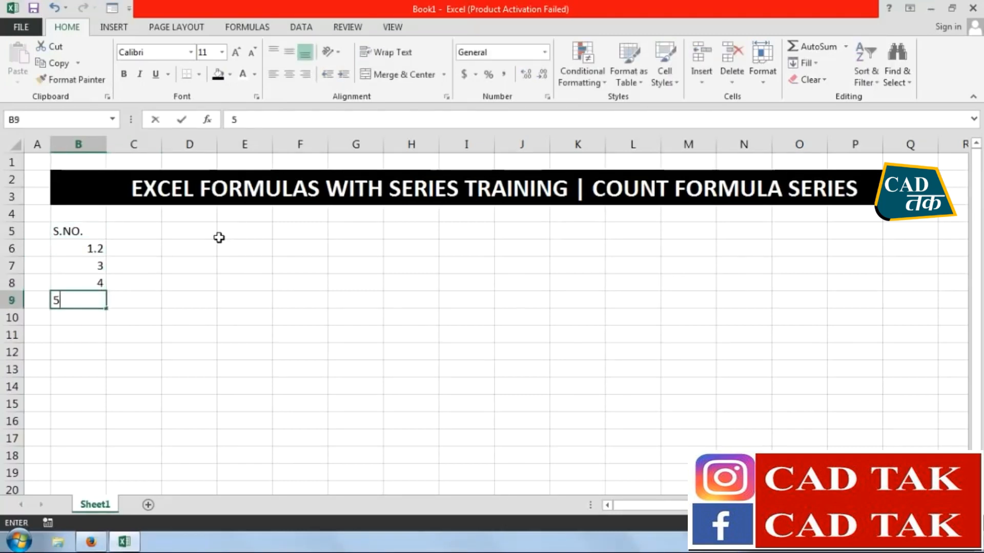
{"action": "key", "text": "Return"}
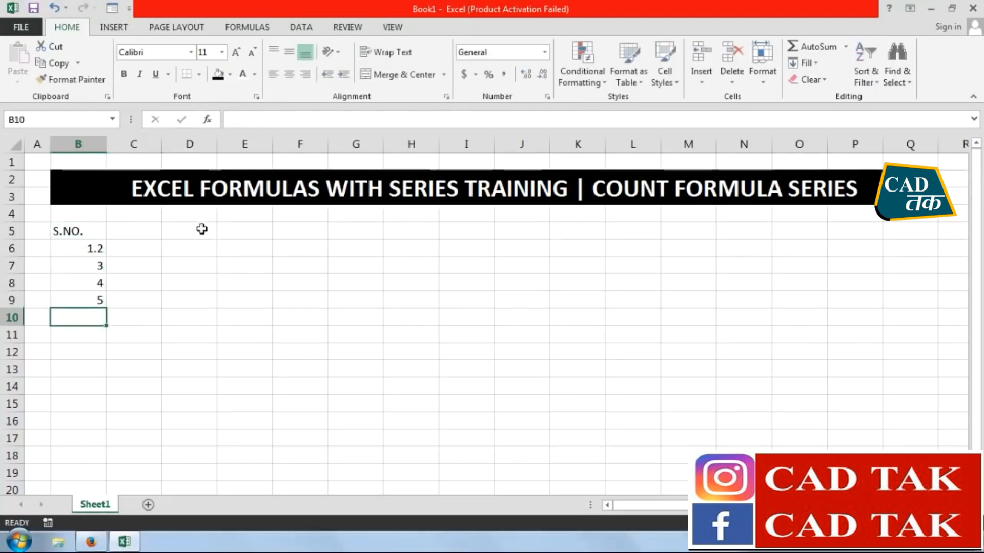
Enter the serial numbers 1 to 5 in B6:B10, replacing the existing entries below the S.NO. header
{"action": "left_click", "coordinate": [88, 249]}
{"action": "type", "text": "1"}
{"action": "key", "text": "Return"}
{"action": "type", "text": "2"}
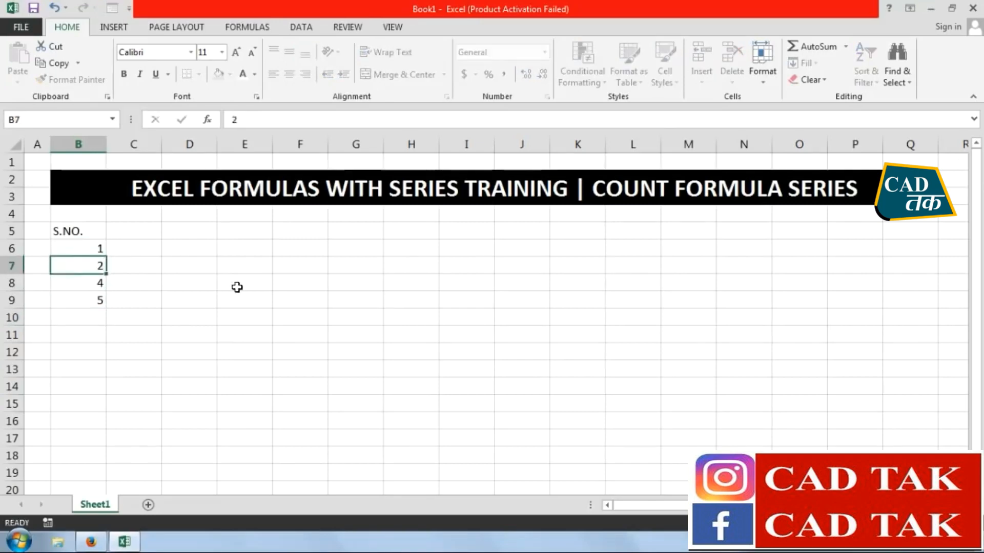
{"action": "key", "text": "Return"}
{"action": "type", "text": "3"}
{"action": "key", "text": "Return"}
{"action": "type", "text": "45"}
{"action": "key", "text": "Return"}
{"action": "key", "text": "Up"}
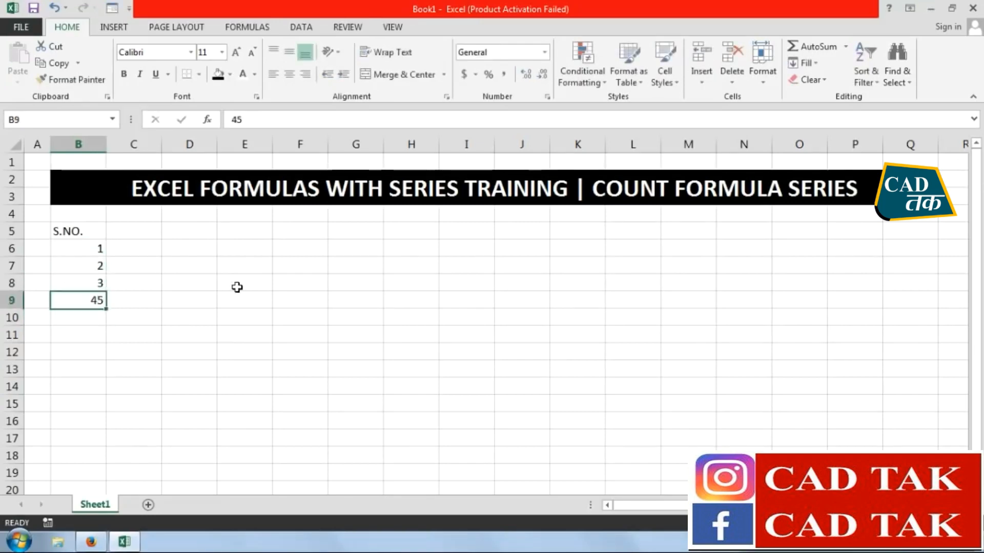
{"action": "type", "text": "4"}
{"action": "key", "text": "Return"}
{"action": "type", "text": "5"}
{"action": "key", "text": "Return"}
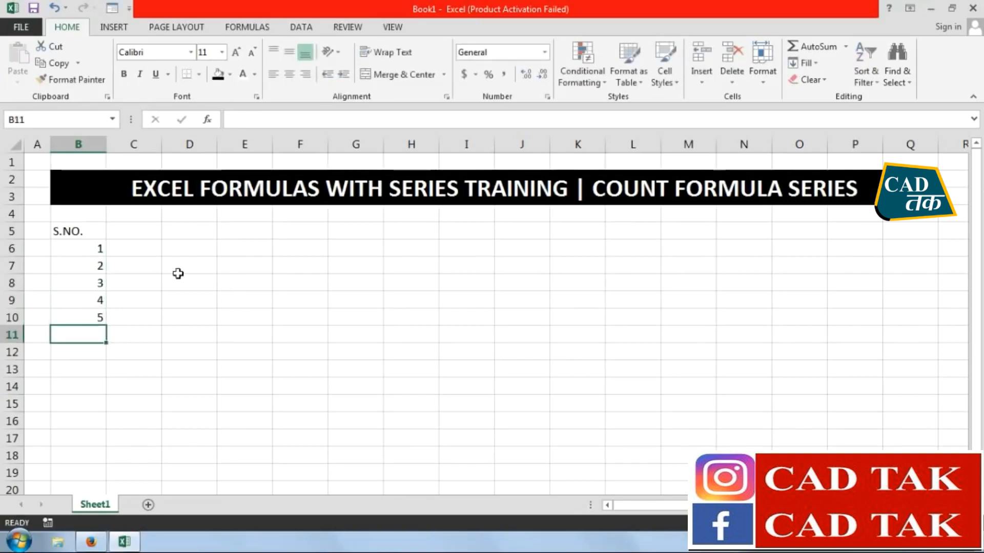
Enter the header FORMULA SERIES in C5 and autofit column C to it
{"action": "left_click", "coordinate": [114, 232]}
{"action": "type", "text": "FORMULA SERIES"}
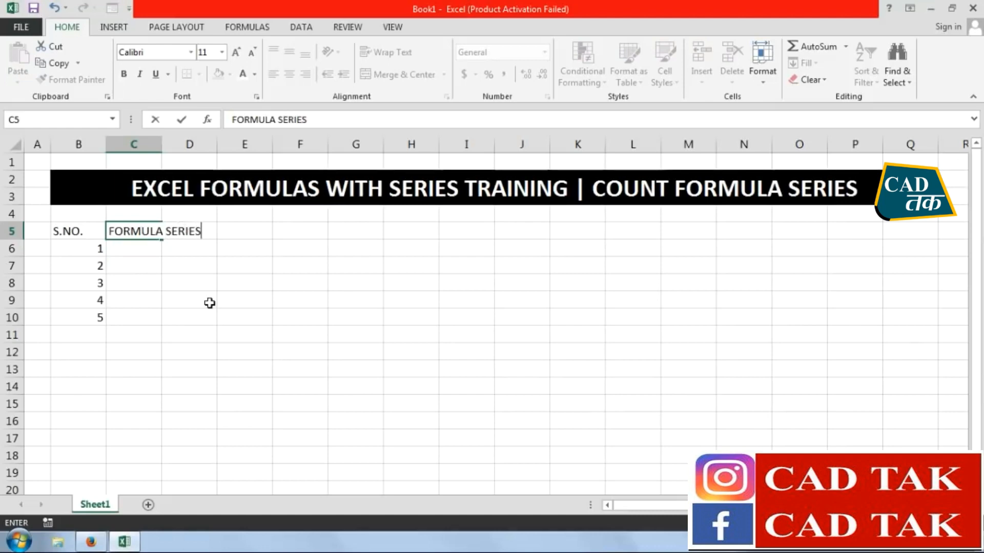
{"action": "key", "text": "Return"}
{"action": "double_click", "coordinate": [162, 145]}
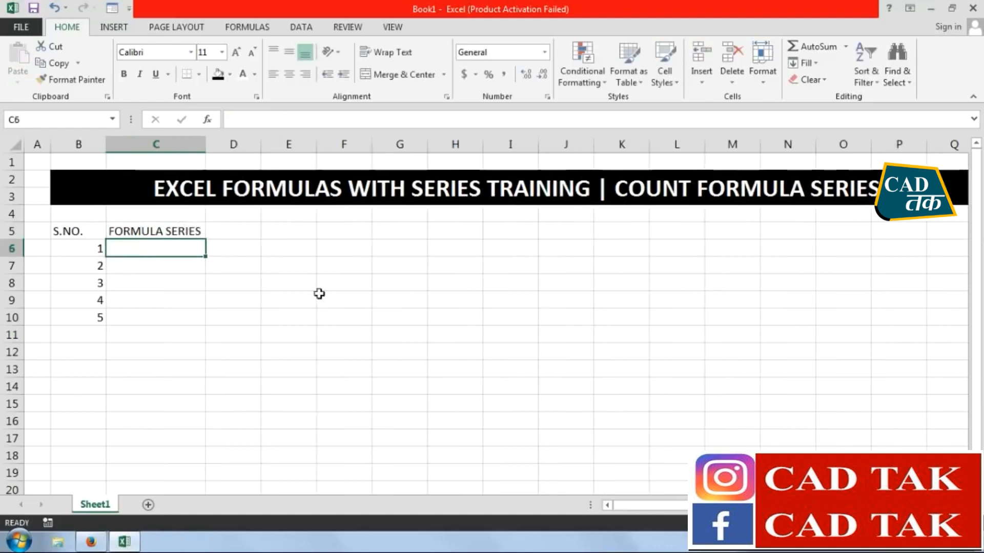
List the formula names COUNT, COUNTA and COUNTBLANK in cells C6 to C8
{"action": "type", "text": "COUNT"}
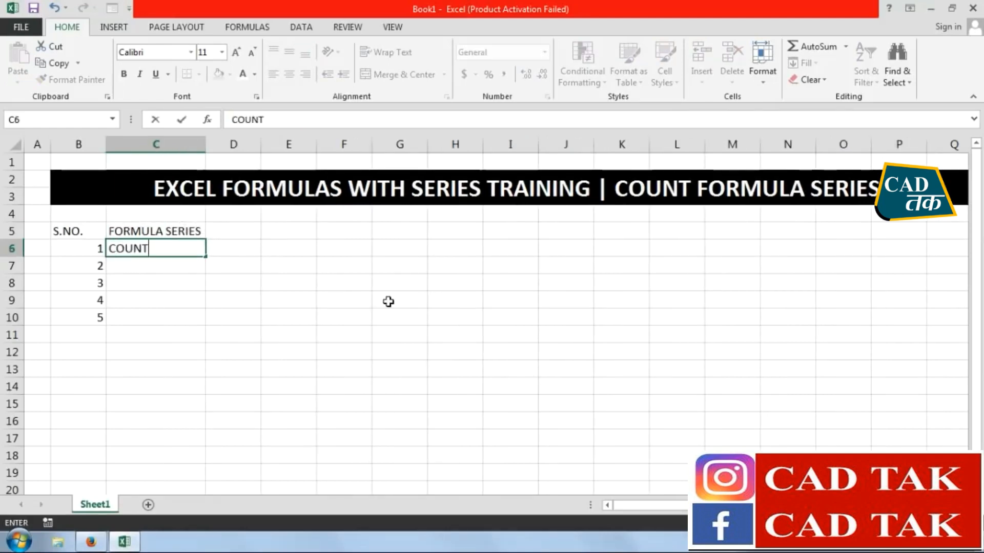
{"action": "key", "text": "Return"}
{"action": "type", "text": "COUNTA"}
{"action": "key", "text": "Return"}
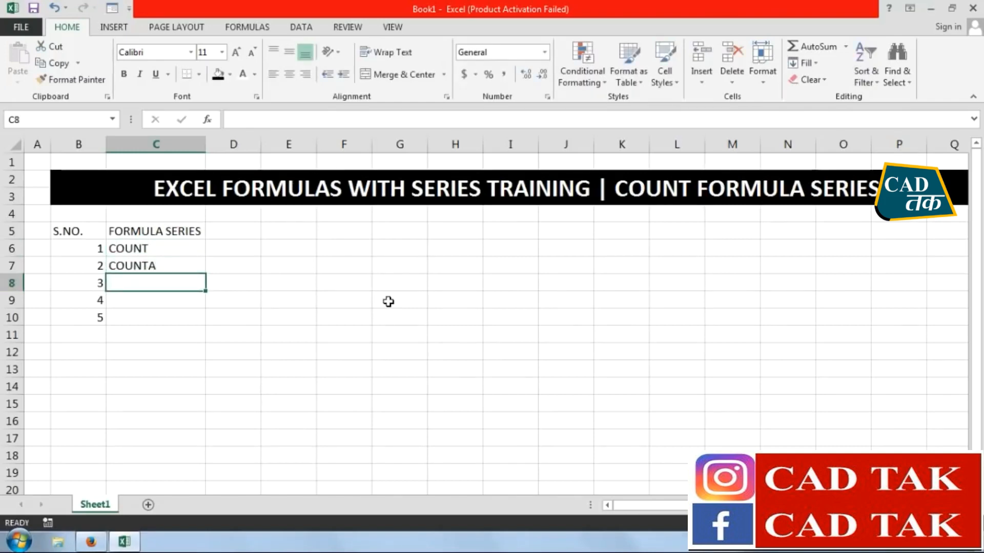
{"action": "type", "text": "COUNT"}
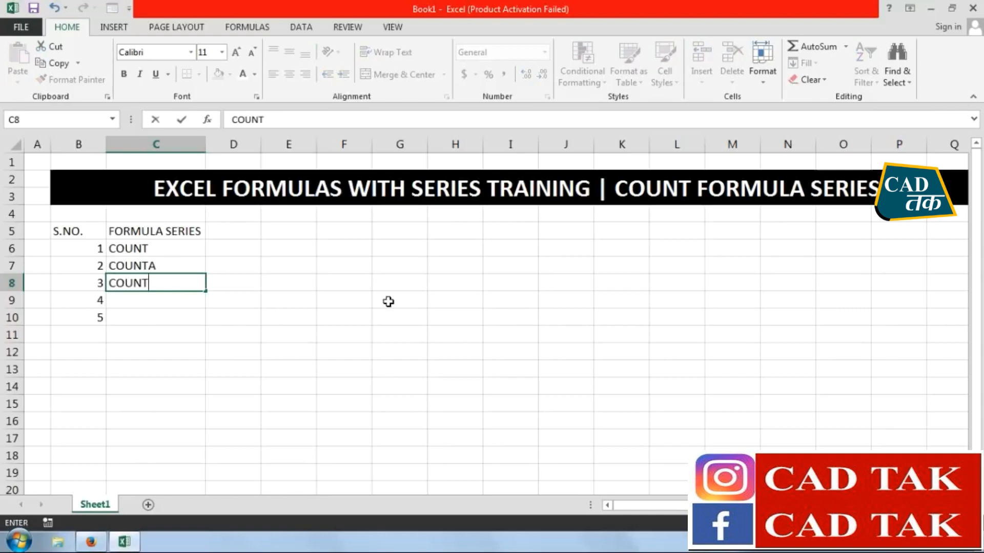
{"action": "type", "text": "BLANK"}
{"action": "key", "text": "Return"}
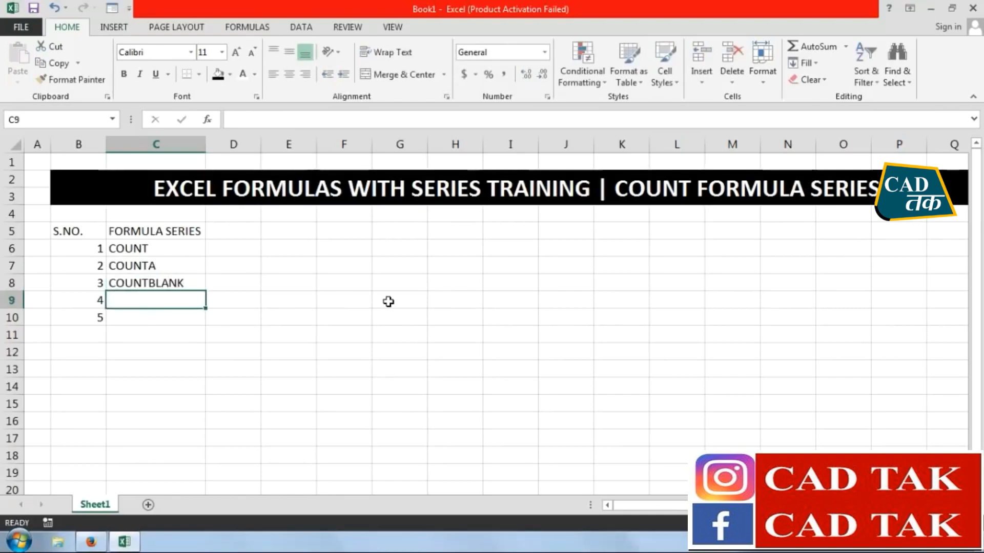
Add the formula names COUNTIF in C9 and COUNTIFS in C10
{"action": "type", "text": "COUNTI"}
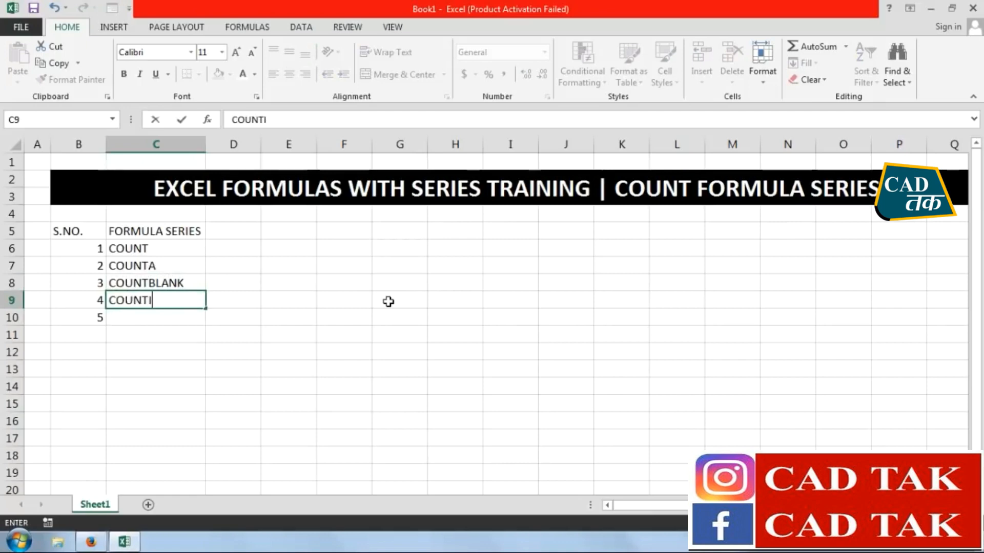
{"action": "type", "text": "F"}
{"action": "key", "text": "Return"}
{"action": "type", "text": "COUNTIFS"}
{"action": "key", "text": "Return"}
Format the header cells B5:C5 with a black fill and white bold text
{"action": "left_click_drag", "start_coordinate": [93, 231], "coordinate": [131, 230]}
{"action": "left_click", "coordinate": [218, 74]}
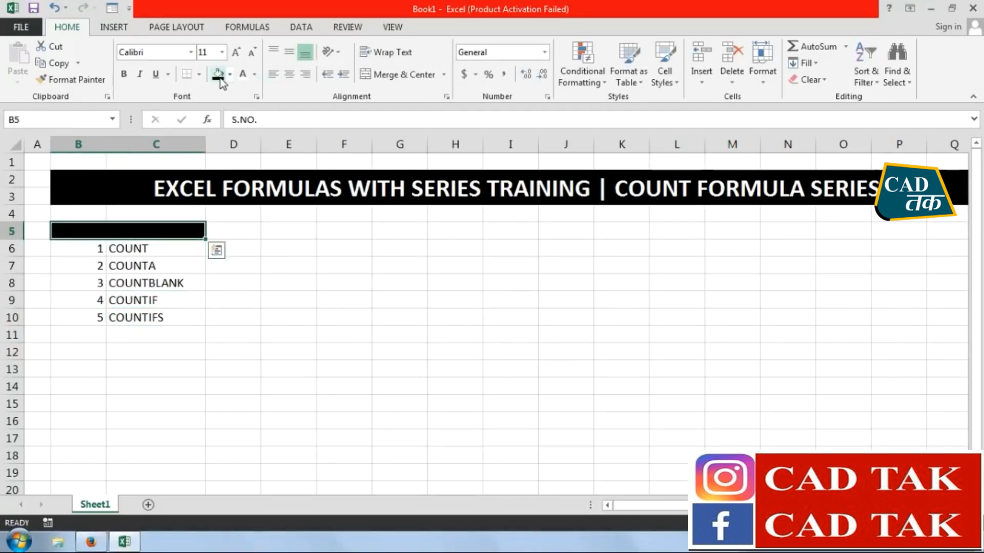
{"action": "left_click", "coordinate": [243, 74]}
{"action": "left_click", "coordinate": [126, 78]}
Apply all borders to the formula list in B5:C10
{"action": "left_click", "coordinate": [71, 235]}
{"action": "left_click_drag", "start_coordinate": [148, 305], "coordinate": [148, 318]}
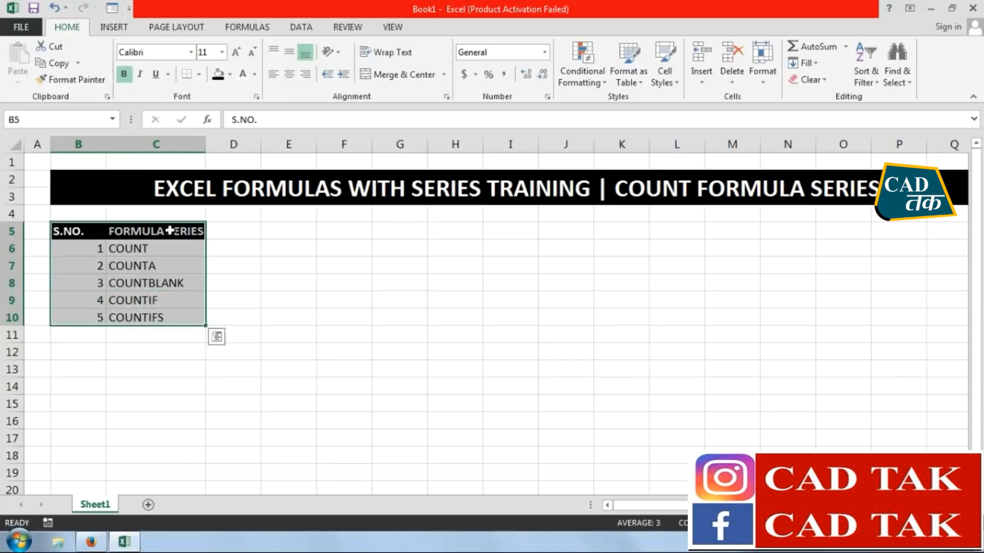
{"action": "left_click", "coordinate": [199, 75]}
{"action": "left_click", "coordinate": [205, 196]}
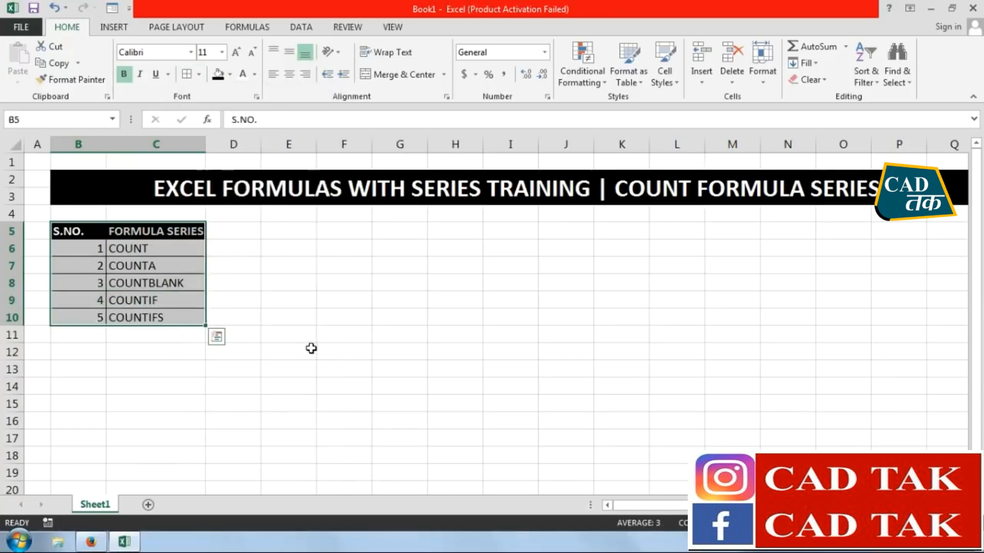
{"action": "left_click", "coordinate": [292, 351]}
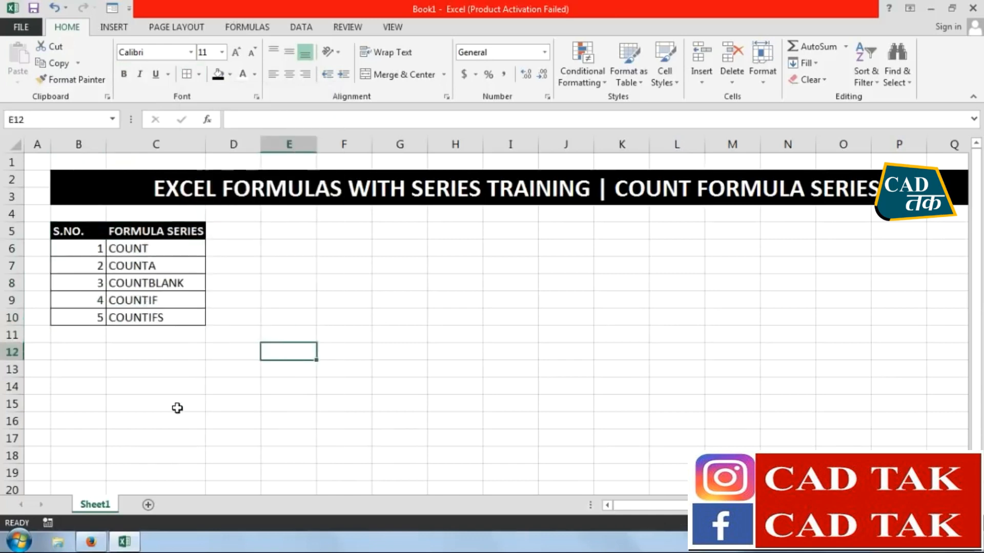
Autofit column C again so it fits the bold FORMULA SERIES header
{"action": "double_click", "coordinate": [206, 142]}
{"action": "left_click", "coordinate": [295, 299]}
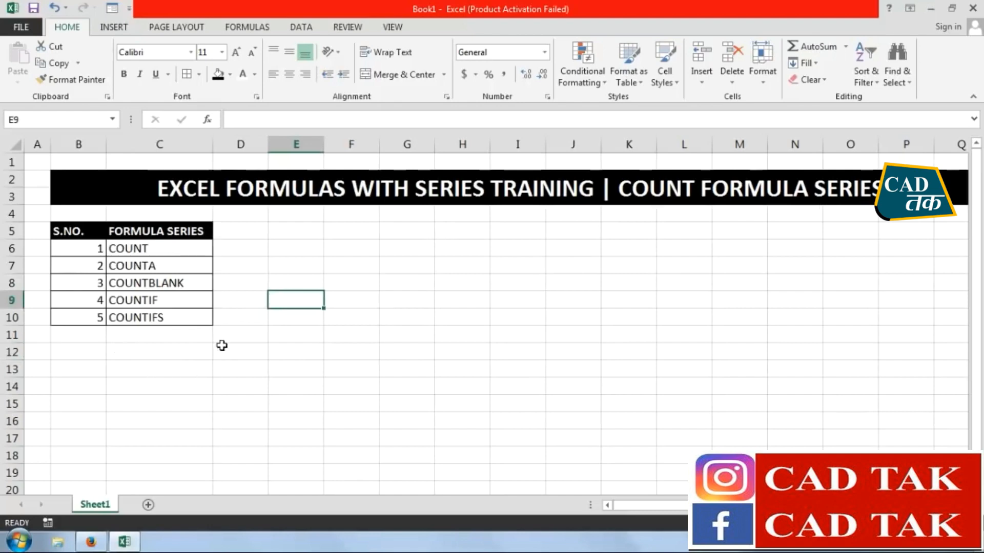
{"action": "scroll", "coordinate": [256, 229], "scroll_direction": "down", "scroll_amount": 1}
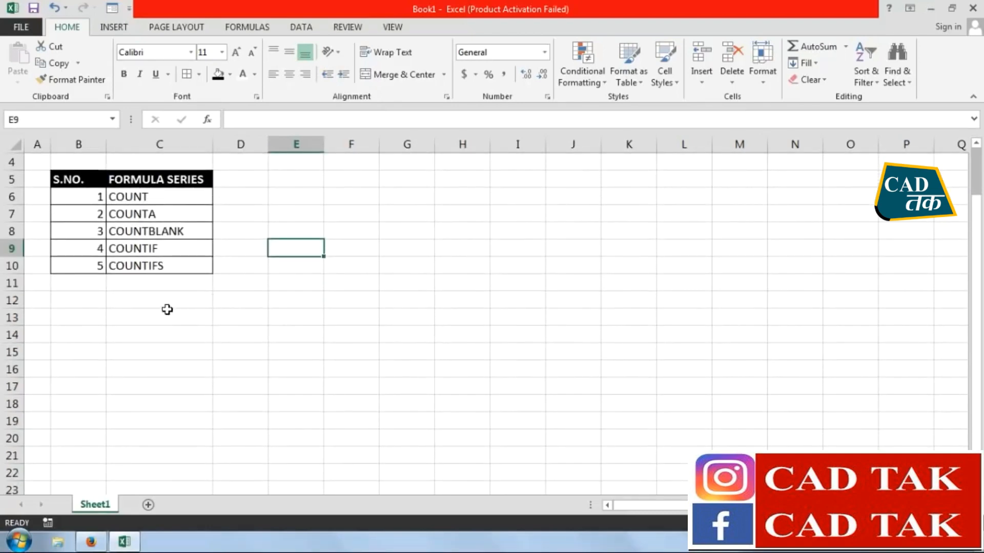
{"action": "scroll", "coordinate": [128, 322], "scroll_direction": "up", "scroll_amount": 1}
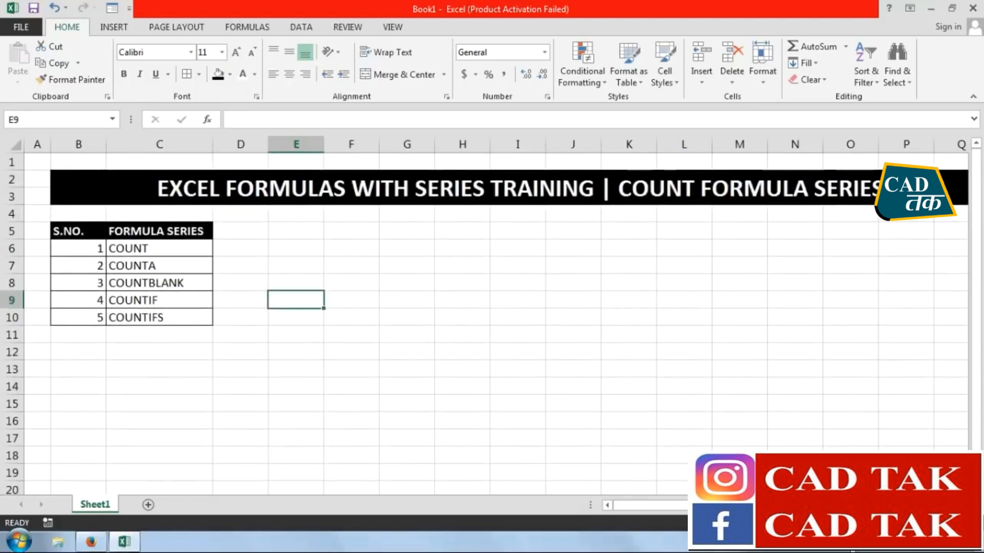
Merge and center B13:Q13 and enter the heading COUNT SERIES EXAMPLES
{"action": "scroll", "coordinate": [492, 315], "scroll_direction": "down", "scroll_amount": 2}
{"action": "left_click", "coordinate": [750, 388]}
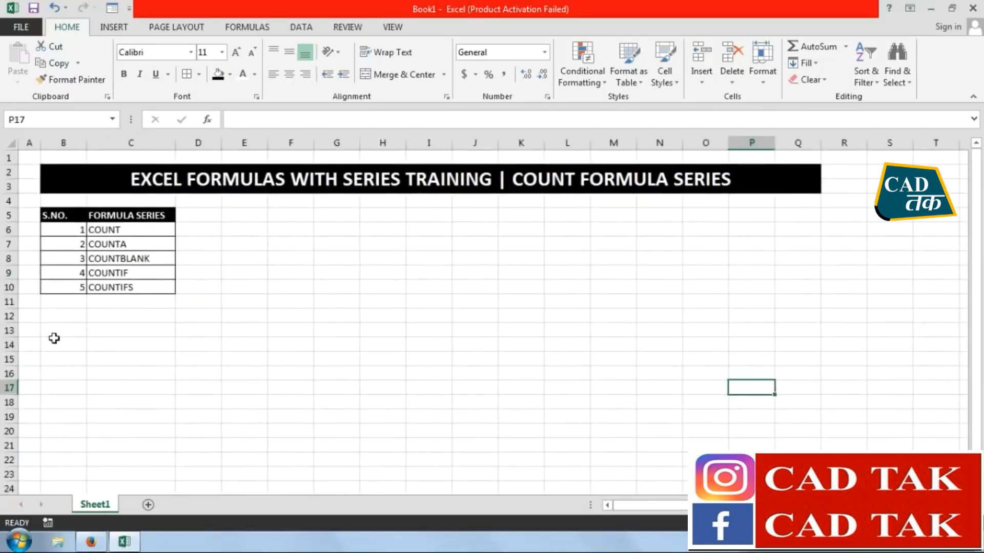
{"action": "left_click_drag", "start_coordinate": [53, 323], "coordinate": [788, 329]}
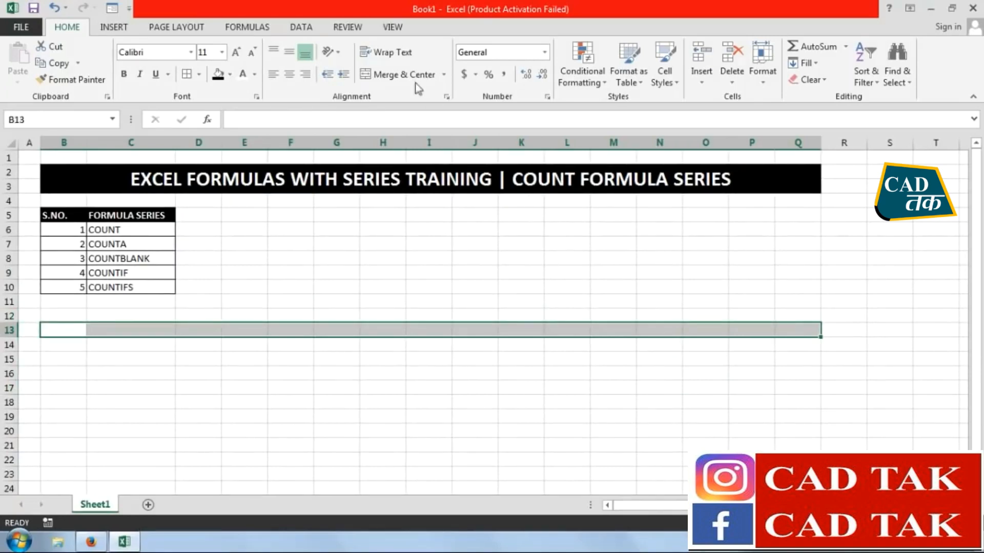
{"action": "left_click", "coordinate": [381, 75]}
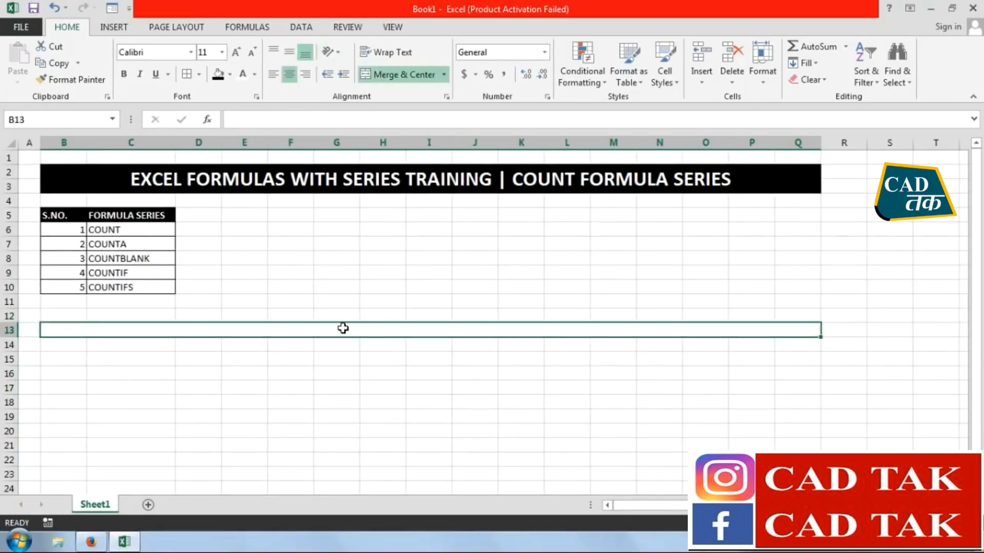
{"action": "type", "text": "COUN"}
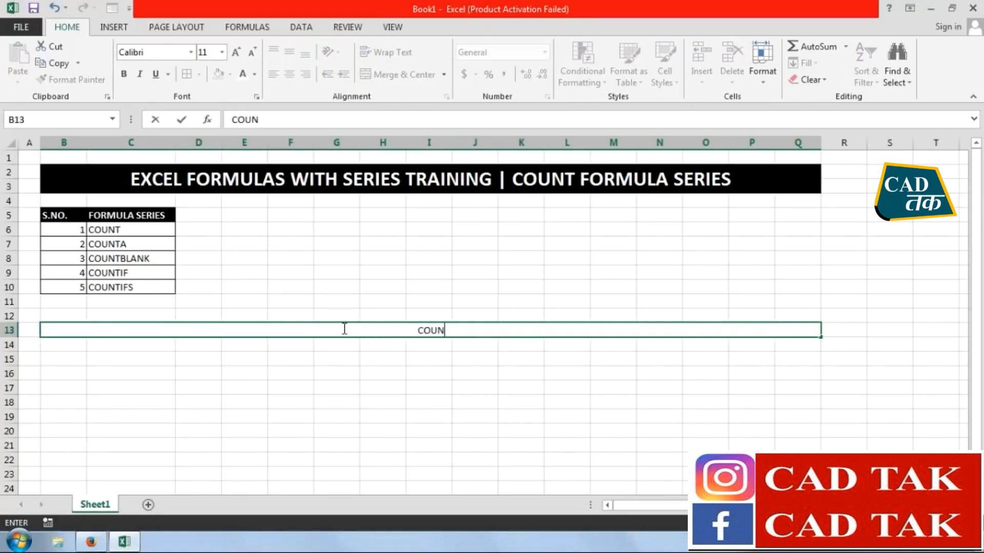
{"action": "type", "text": "T SERIES"}
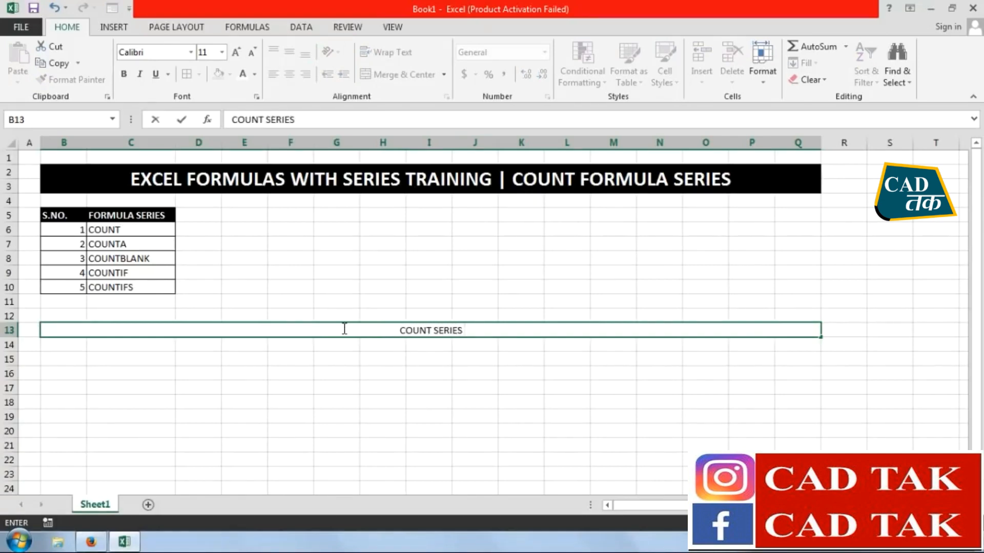
{"action": "type", "text": " EXAMPL"}
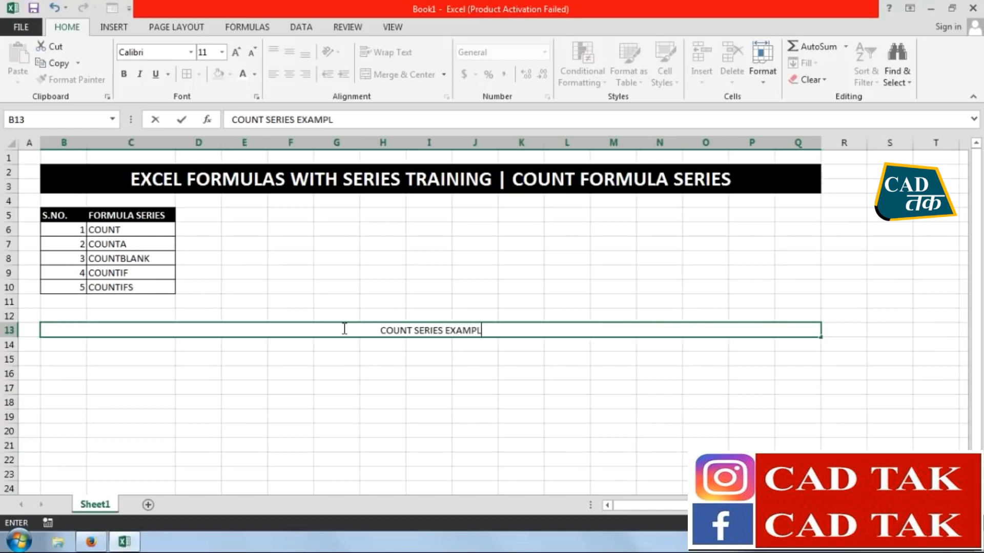
{"action": "type", "text": "ES"}
{"action": "key", "text": "Return"}
Format the COUNT SERIES EXAMPLES heading with a red fill and white bold text
{"action": "left_click", "coordinate": [342, 329]}
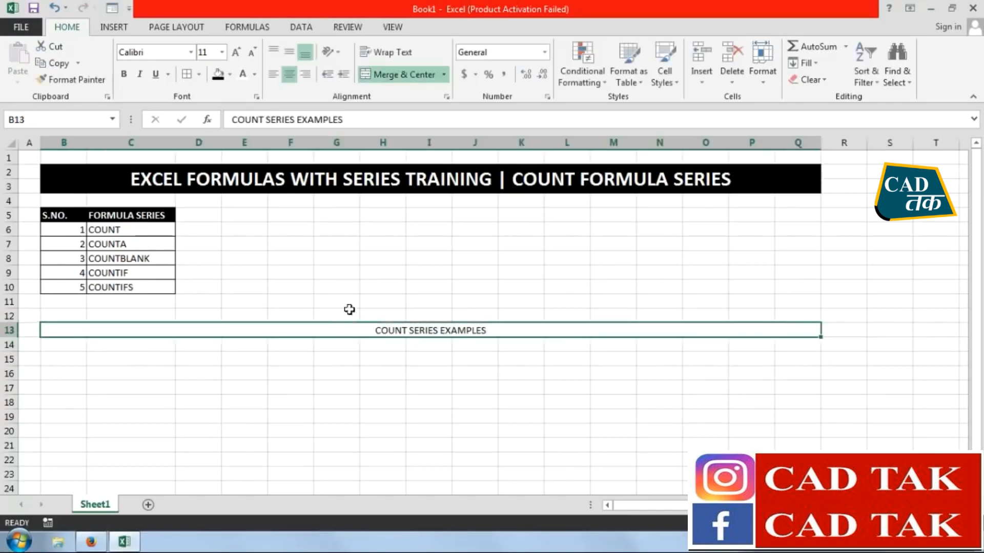
{"action": "left_click", "coordinate": [229, 75]}
{"action": "left_click", "coordinate": [231, 186]}
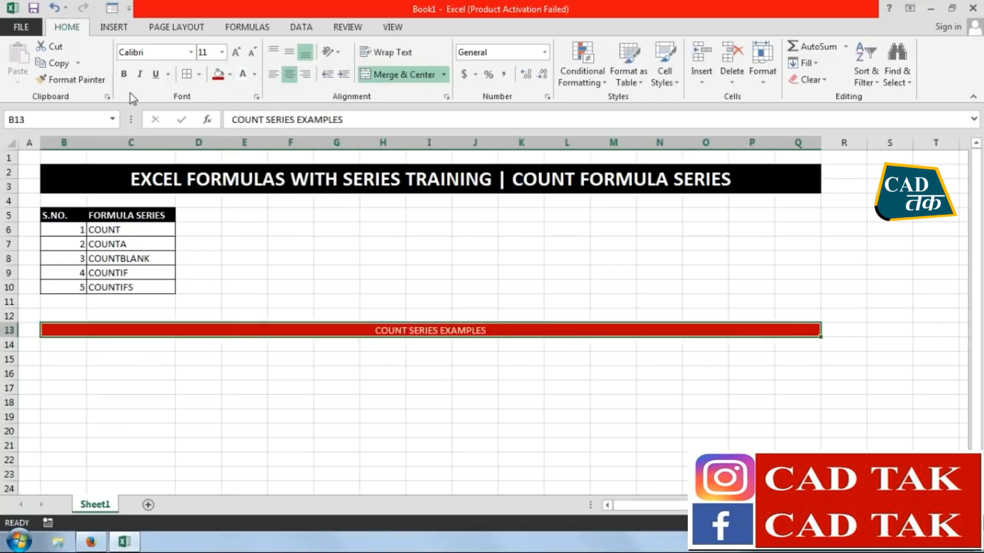
{"action": "left_click", "coordinate": [290, 402]}
Enter the column labels VALUE 01 in B15 and VALUE 02 in C15
{"action": "left_click", "coordinate": [68, 346]}
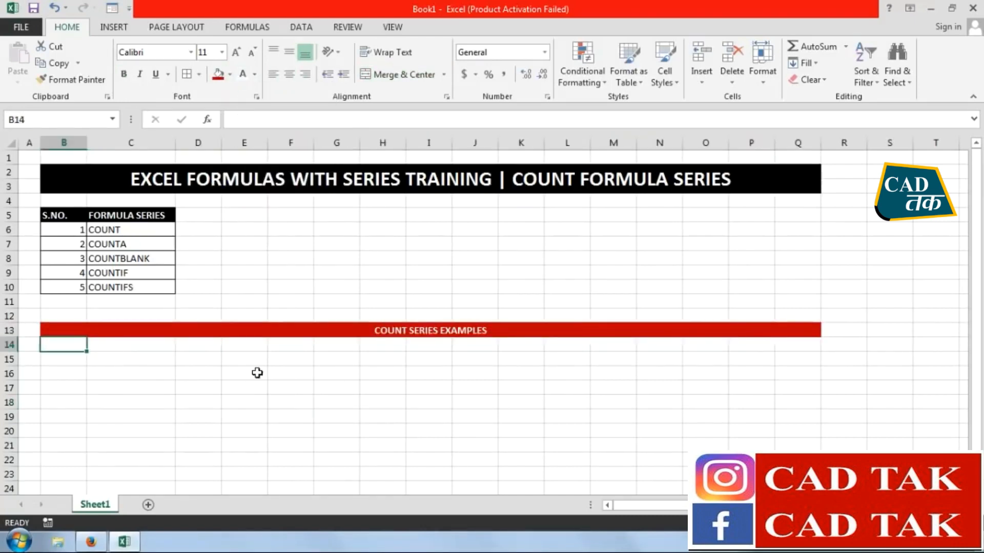
{"action": "key", "text": "Down"}
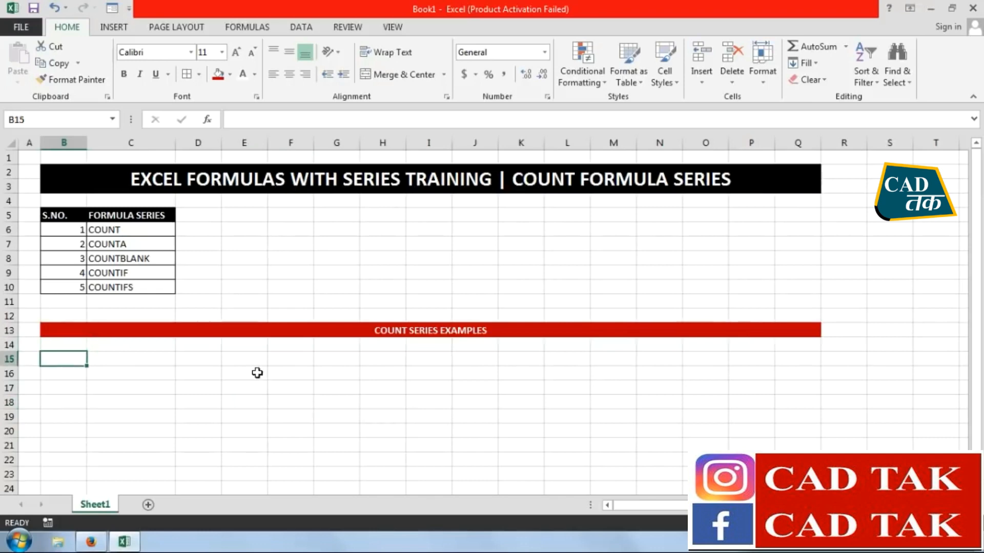
{"action": "type", "text": "VAL"}
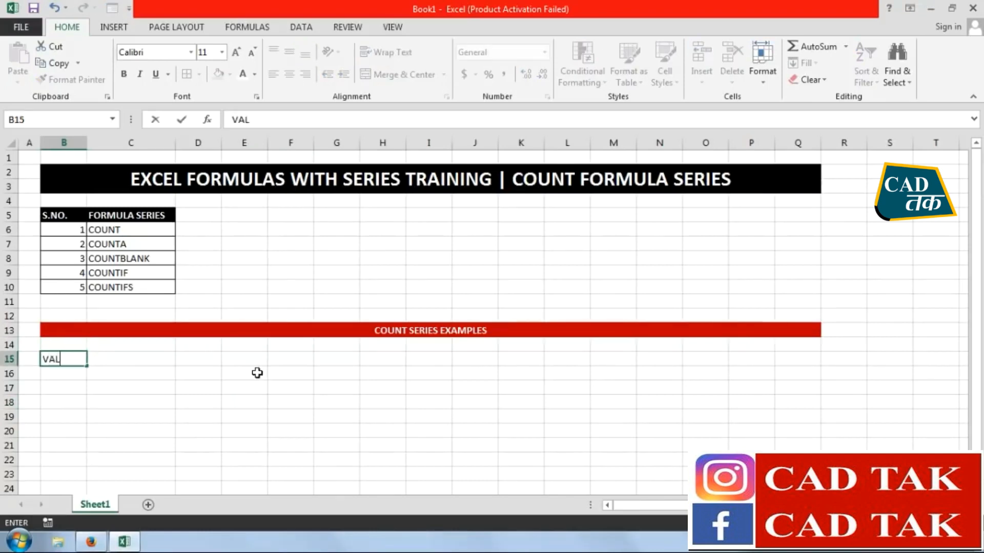
{"action": "type", "text": "UE 01"}
{"action": "key", "text": "Return"}
{"action": "key", "text": "Right"}
{"action": "key", "text": "Up"}
{"action": "type", "text": "VA"}
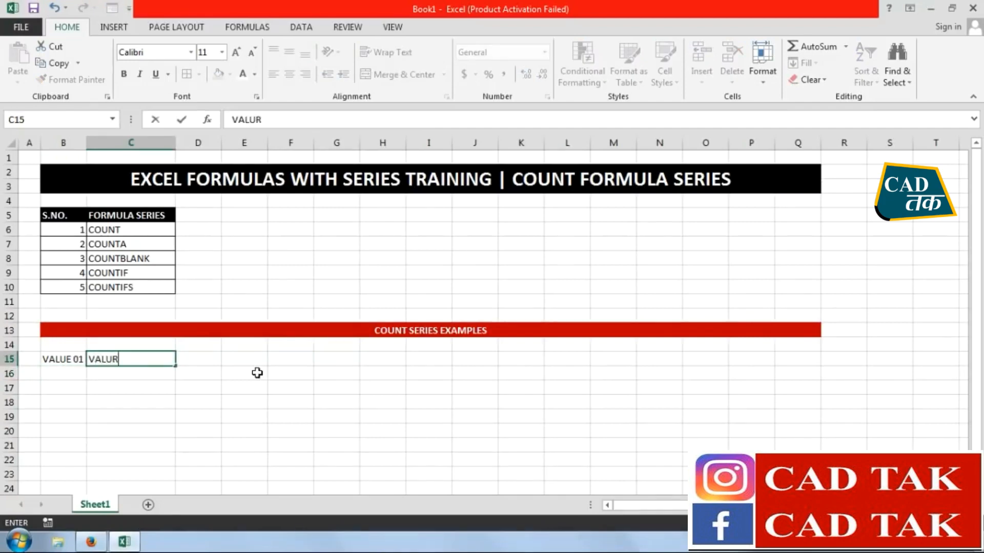
{"action": "type", "text": "LUE 02"}
{"action": "key", "text": "Return"}
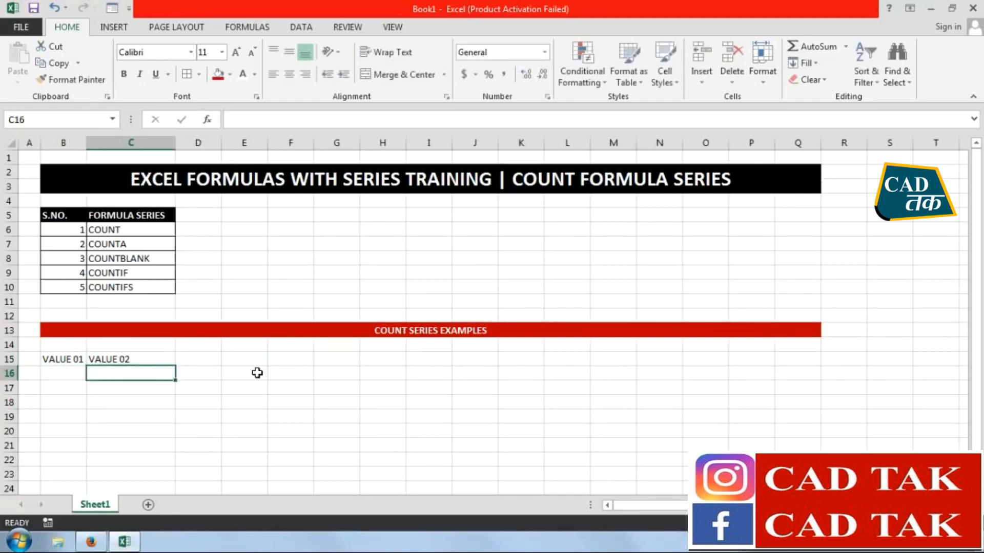
Extend the VALUE label series from B15:C15 across to VALUE 06 in G15
{"action": "left_click_drag", "start_coordinate": [75, 360], "coordinate": [361, 376]}
{"action": "left_click", "coordinate": [333, 430]}
{"action": "left_click", "coordinate": [68, 359]}
{"action": "left_click", "coordinate": [169, 362]}
{"action": "left_click", "coordinate": [205, 363]}
{"action": "left_click", "coordinate": [253, 365]}
{"action": "left_click", "coordinate": [299, 362]}
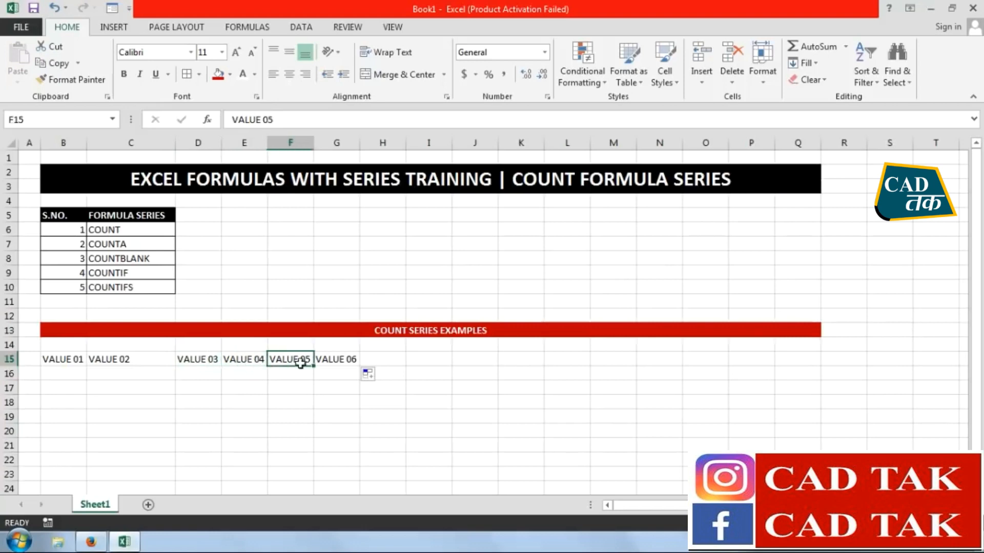
{"action": "left_click", "coordinate": [324, 361]}
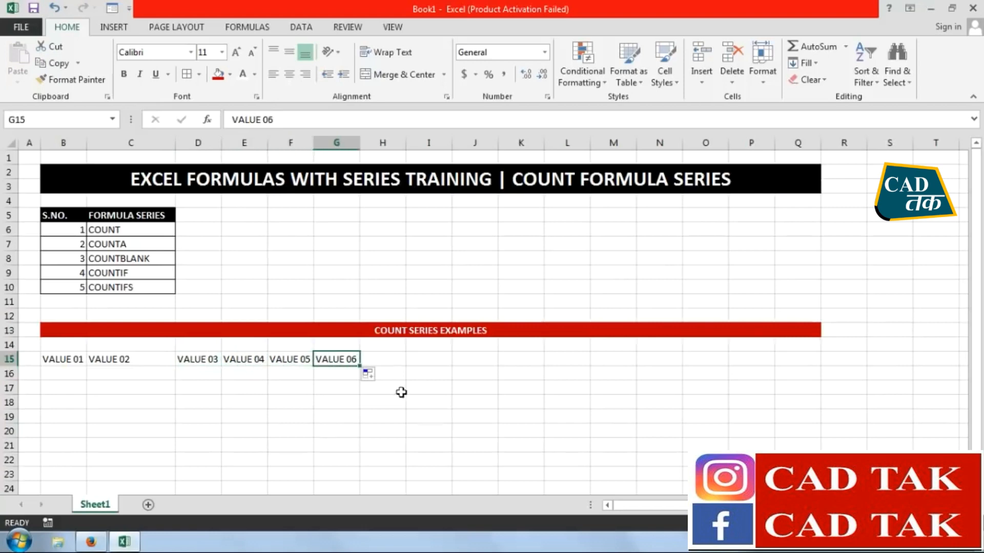
Add the labels COUNT, COUNTA and COUNTBLANK in H15:J15 and autofit column J
{"action": "left_click", "coordinate": [392, 358]}
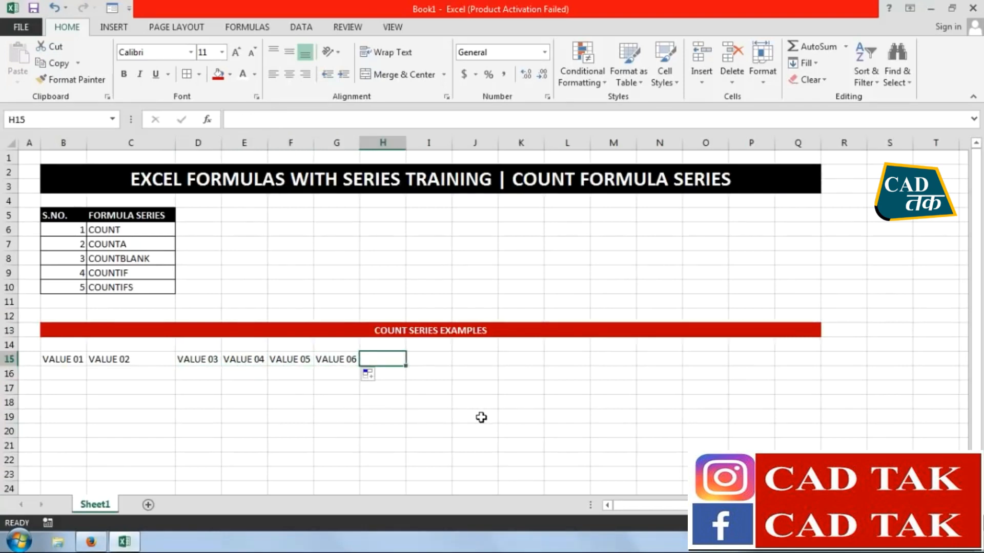
{"action": "type", "text": "COUNT"}
{"action": "key", "text": "Tab"}
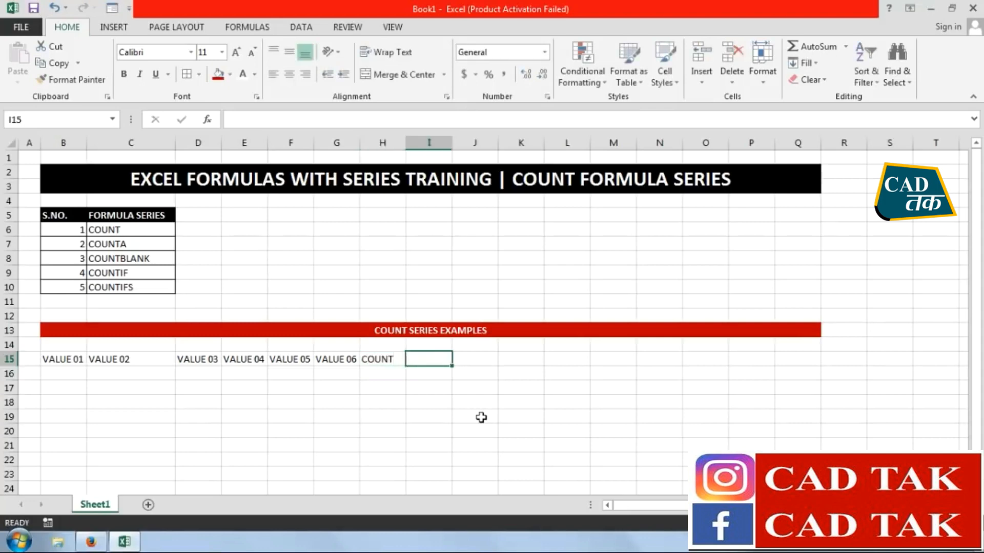
{"action": "type", "text": "COUNTA"}
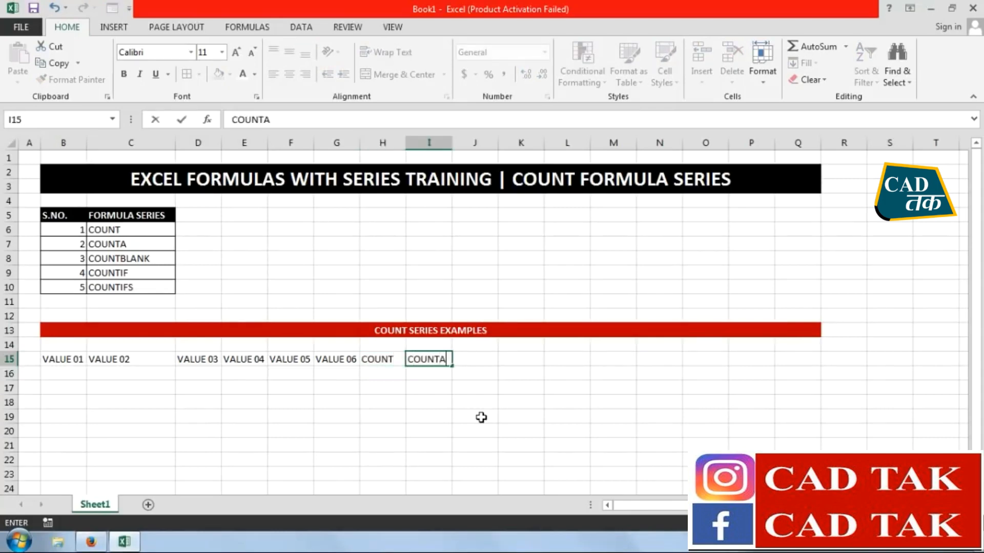
{"action": "key", "text": "Tab"}
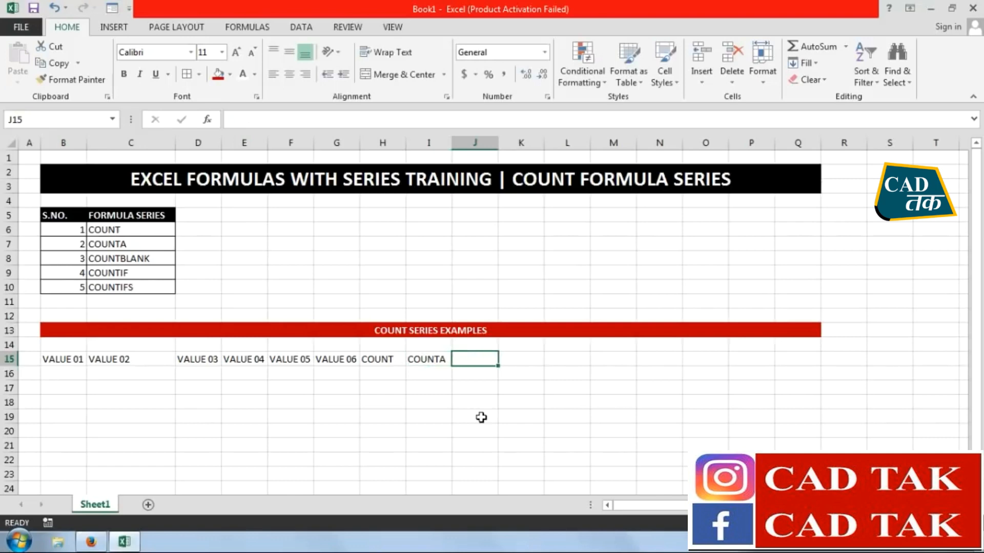
{"action": "type", "text": "COUNTBLANK"}
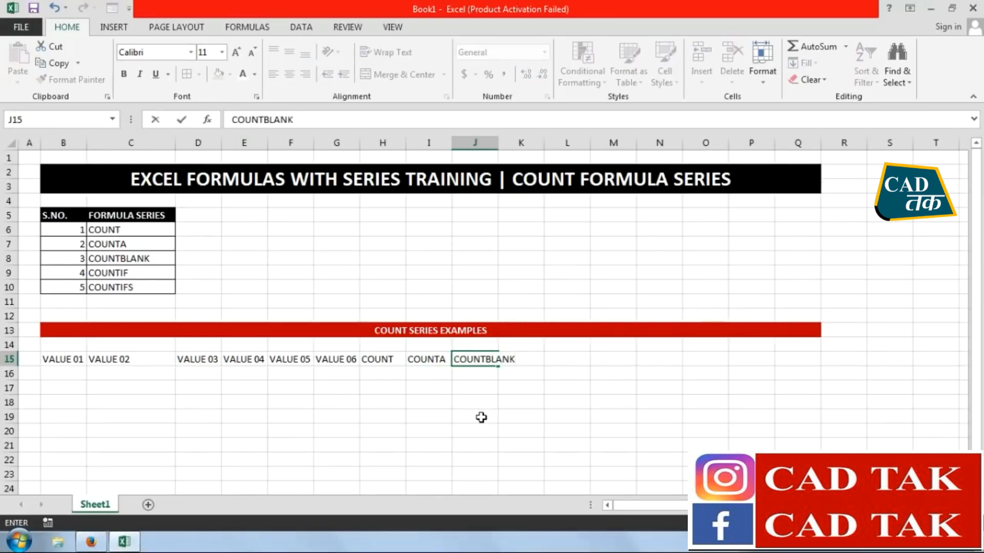
{"action": "key", "text": "Return"}
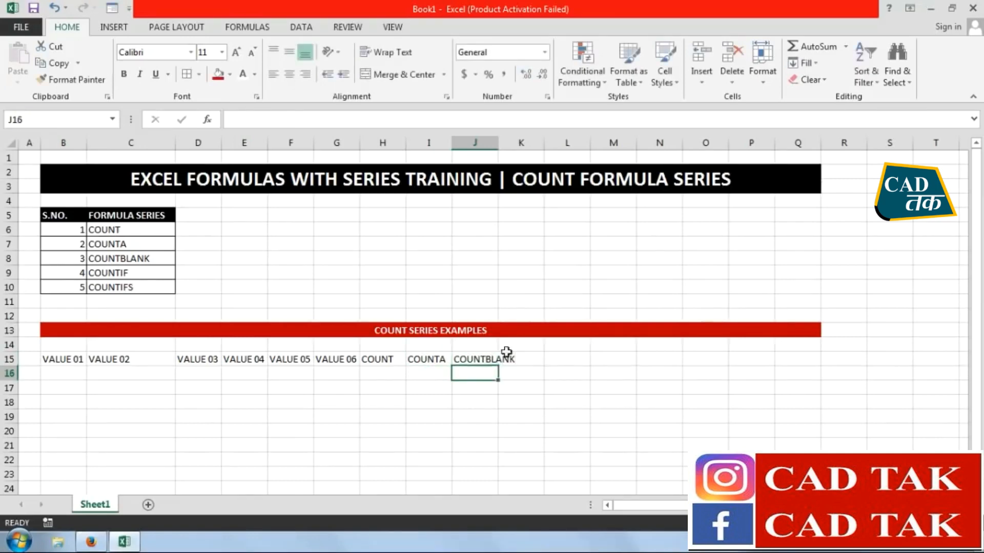
{"action": "double_click", "coordinate": [501, 139]}
{"action": "left_click_drag", "start_coordinate": [474, 444], "coordinate": [474, 458]}
Format the table headers B15:J15 with a black fill and white bold text
{"action": "left_click_drag", "start_coordinate": [492, 359], "coordinate": [59, 360]}
{"action": "left_click", "coordinate": [230, 74]}
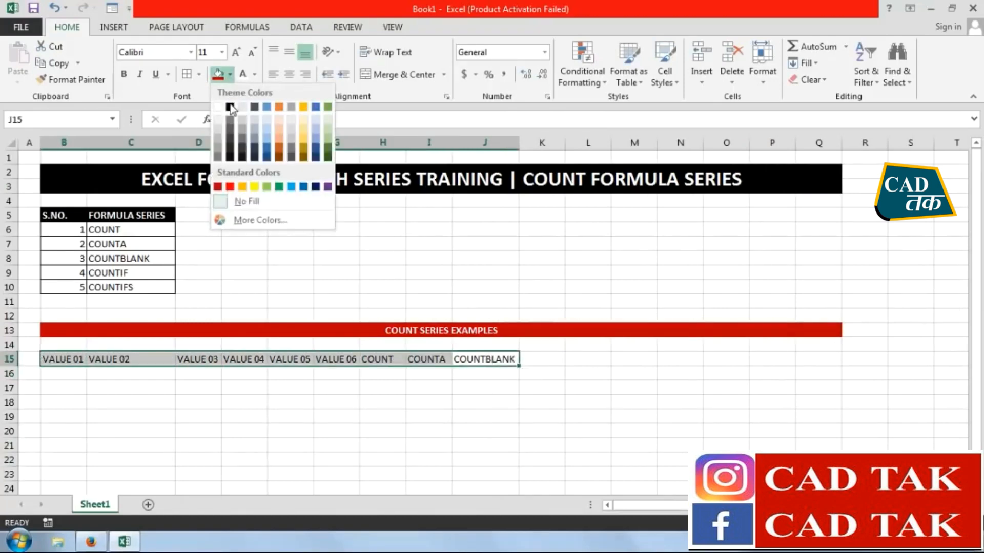
{"action": "left_click", "coordinate": [233, 100]}
{"action": "left_click", "coordinate": [123, 74]}
{"action": "left_click", "coordinate": [210, 401]}
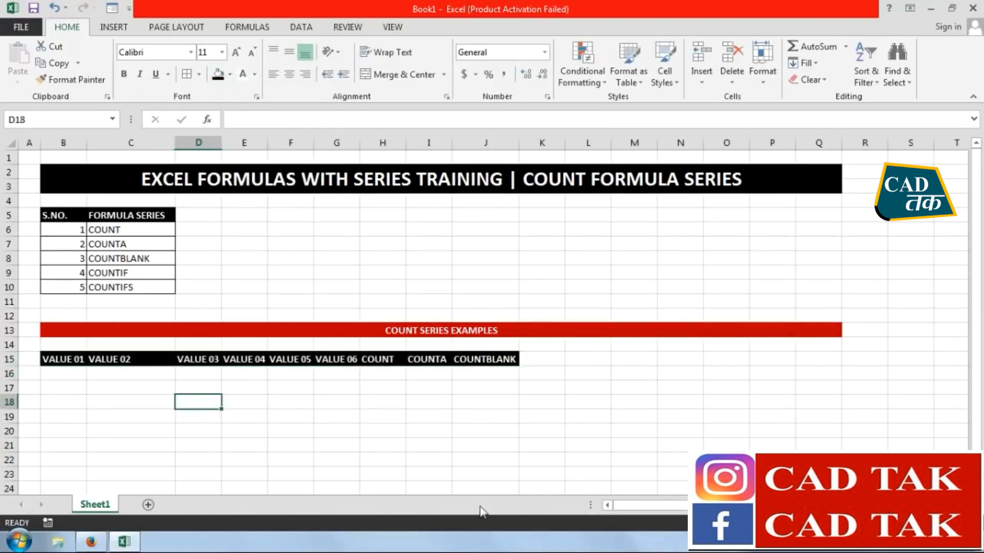
Enter 22, 33, 44 and 55 in B16:E16, leave F16 empty, and enter 55 in G16
{"action": "scroll", "coordinate": [582, 417], "scroll_direction": "up", "scroll_amount": 2, "text": "ctrl"}
{"action": "scroll", "coordinate": [582, 417], "scroll_direction": "down", "scroll_amount": 4}
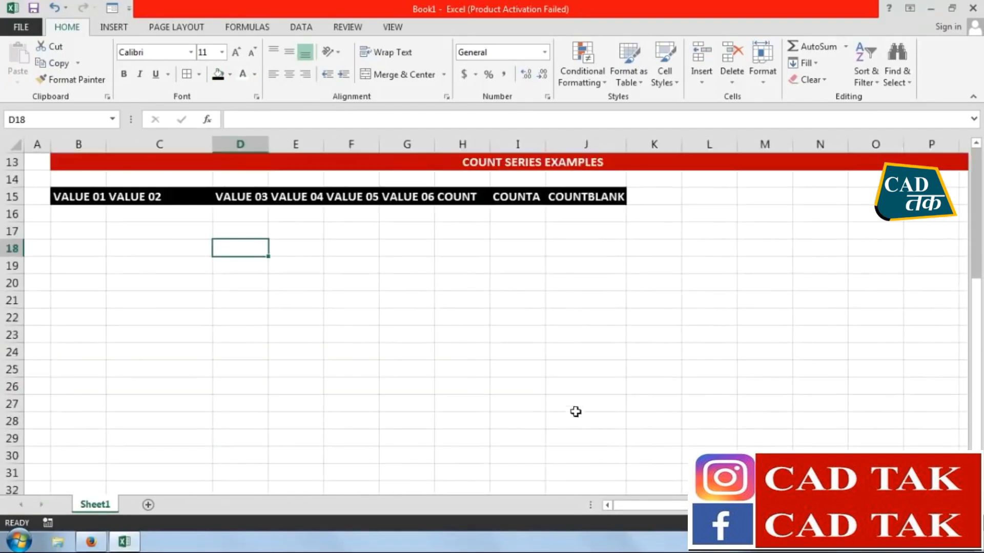
{"action": "left_click", "coordinate": [103, 218]}
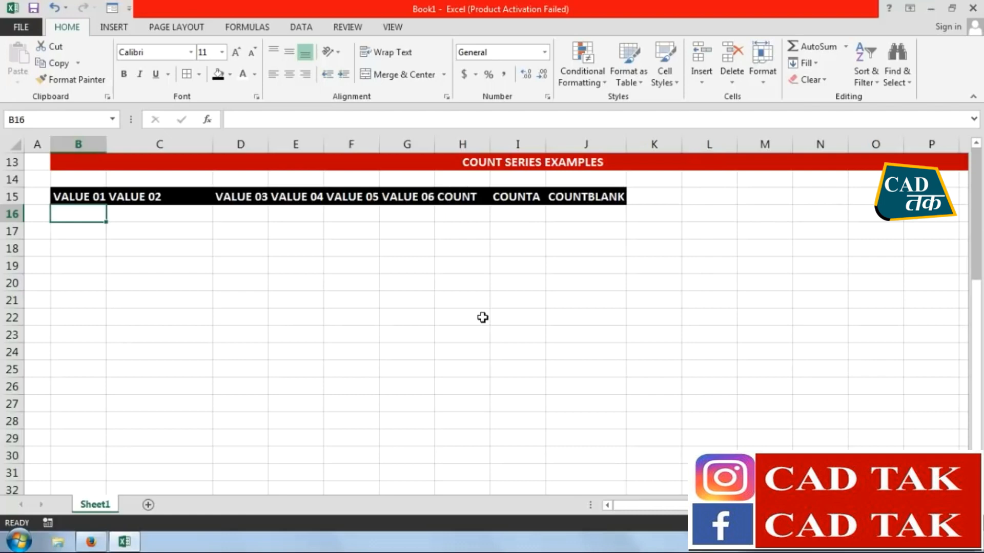
{"action": "left_click", "coordinate": [615, 318]}
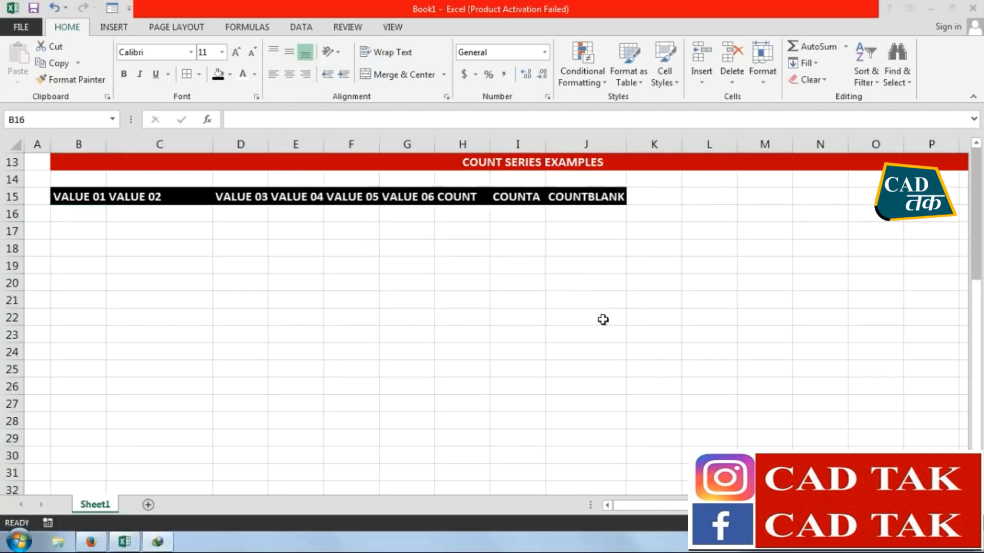
{"action": "type", "text": "22"}
{"action": "key", "text": "Tab"}
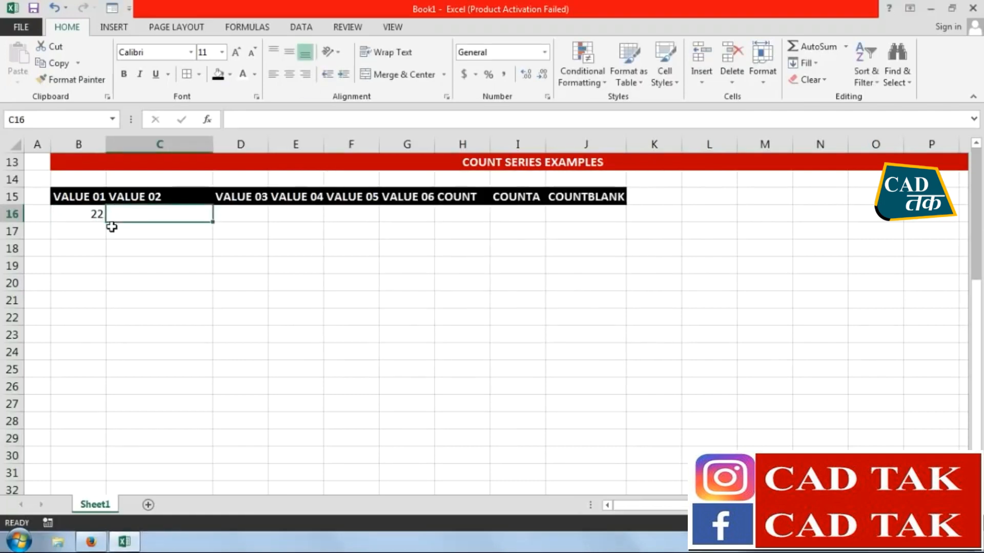
{"action": "type", "text": "33"}
{"action": "key", "text": "Tab"}
{"action": "type", "text": "44"}
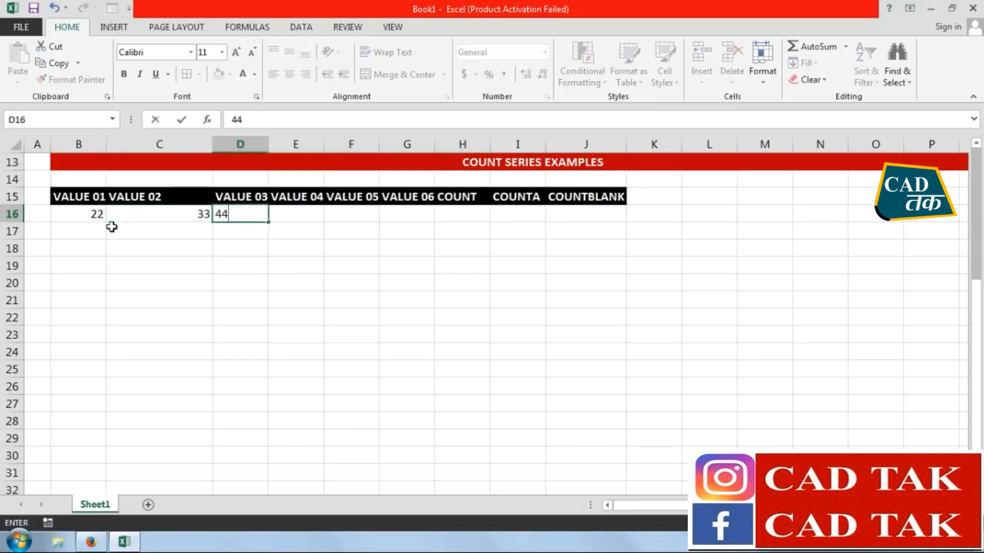
{"action": "key", "text": "Tab"}
{"action": "type", "text": "55"}
{"action": "key", "text": "Tab"}
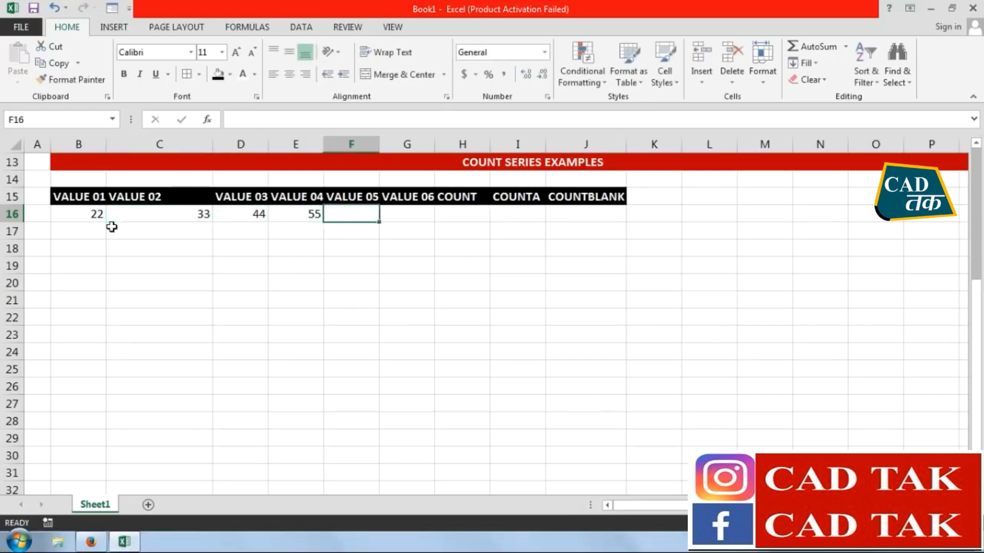
{"action": "key", "text": "Tab"}
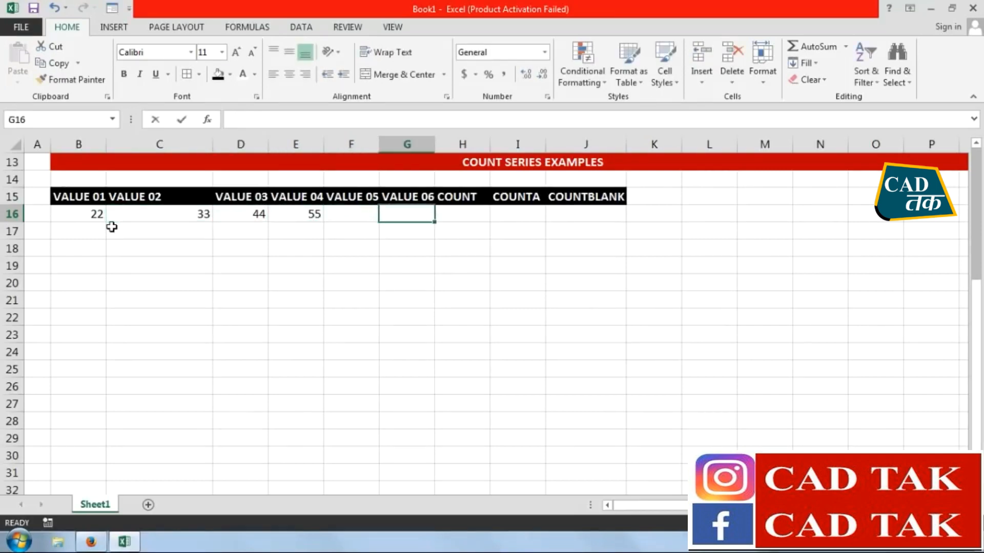
{"action": "type", "text": "55"}
{"action": "key", "text": "Return"}
Copy the sample values in B16:G16 down through row 19
{"action": "left_click_drag", "start_coordinate": [94, 213], "coordinate": [398, 283]}
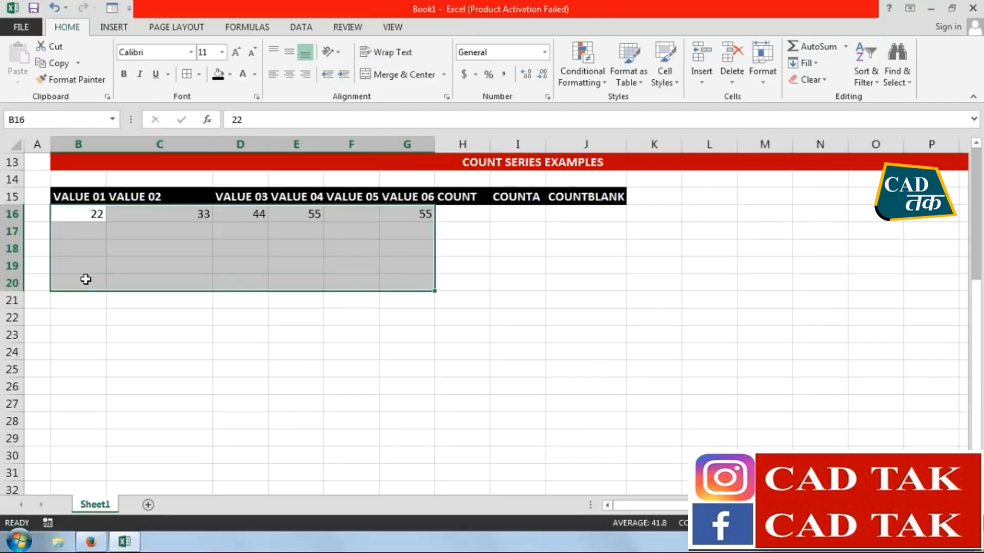
{"action": "left_click_drag", "start_coordinate": [82, 214], "coordinate": [399, 270]}
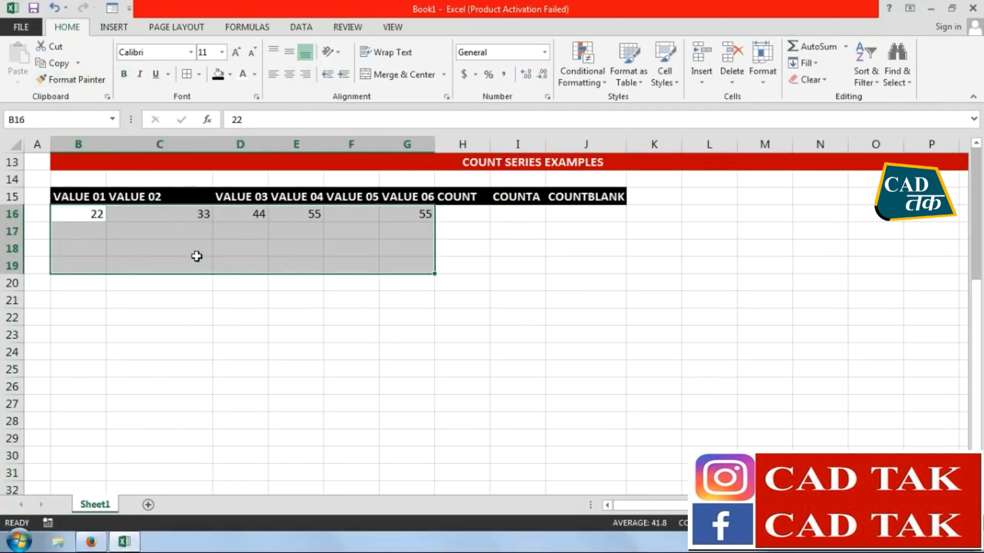
{"action": "left_click_drag", "start_coordinate": [406, 215], "coordinate": [96, 213]}
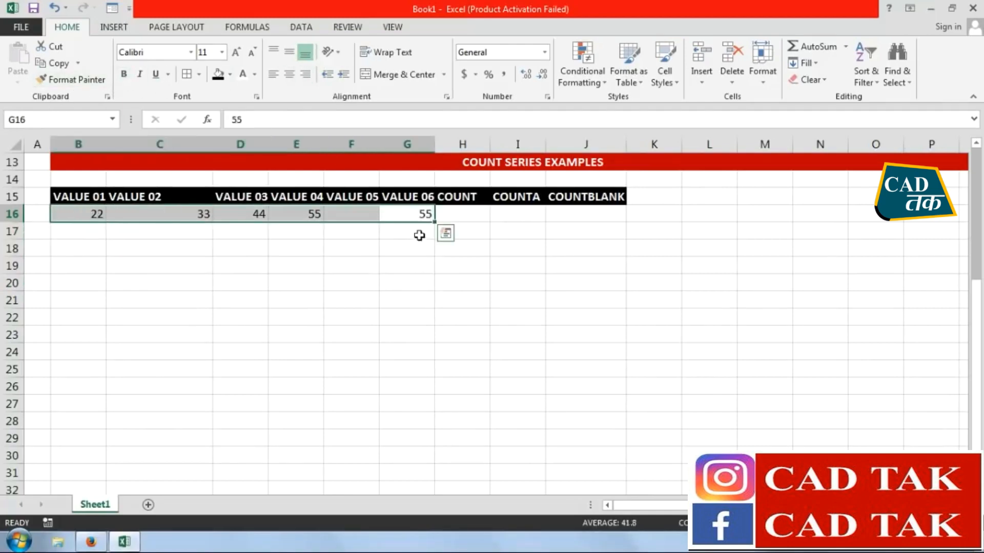
{"action": "left_click_drag", "start_coordinate": [434, 221], "coordinate": [433, 269]}
{"action": "left_click", "coordinate": [217, 332]}
{"action": "left_click", "coordinate": [181, 235]}
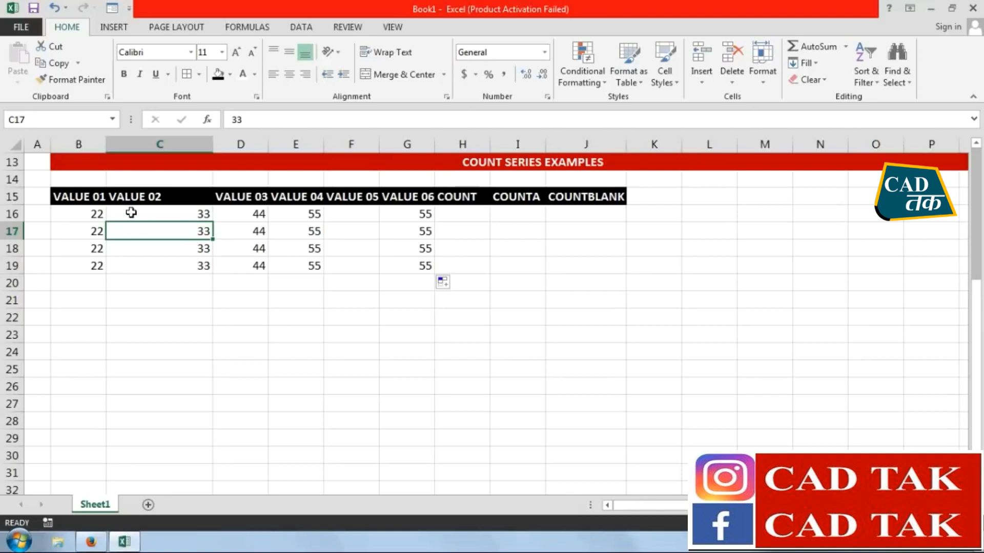
{"action": "left_click", "coordinate": [103, 215]}
{"action": "left_click", "coordinate": [207, 214]}
{"action": "left_click", "coordinate": [249, 213]}
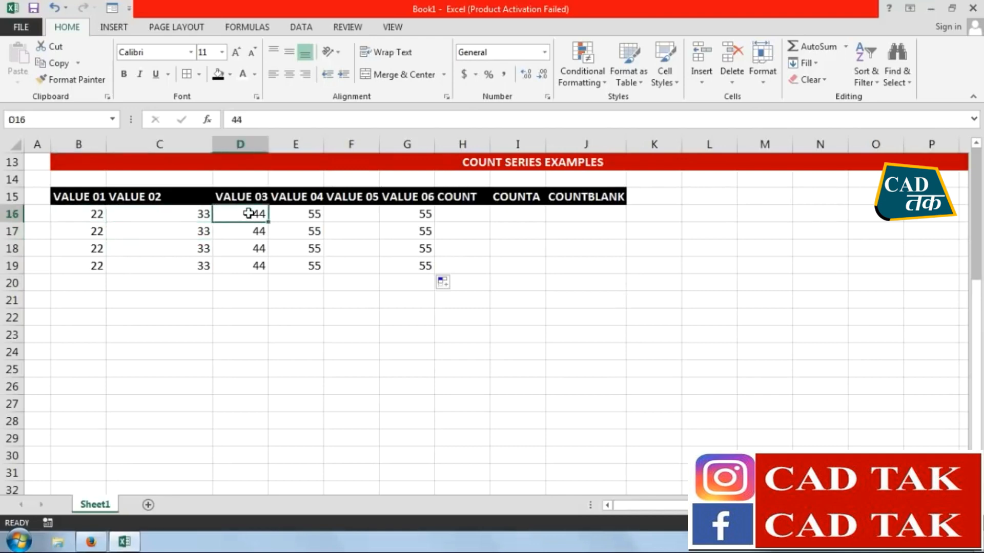
Replace the values in D17:D19 with the text AA and those in E17:E19 with BB
{"action": "key", "text": "Down"}
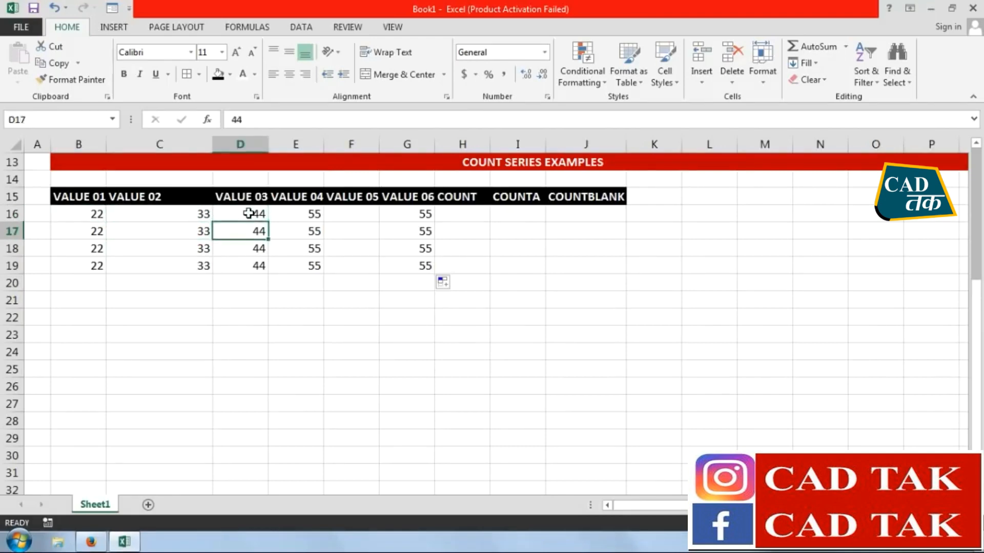
{"action": "type", "text": "AA"}
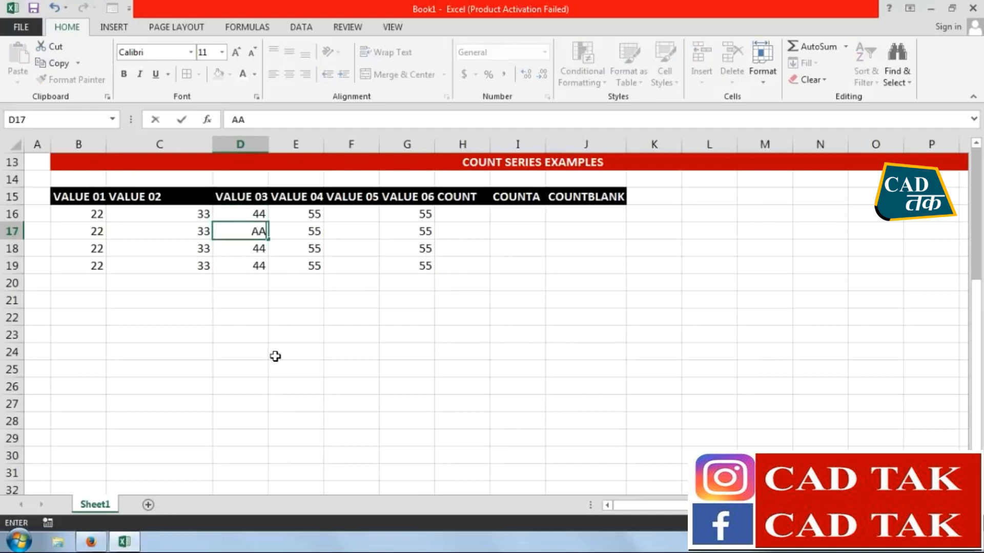
{"action": "left_click_drag", "start_coordinate": [270, 243], "coordinate": [270, 272]}
{"action": "left_click", "coordinate": [294, 232]}
{"action": "type", "text": "BB"}
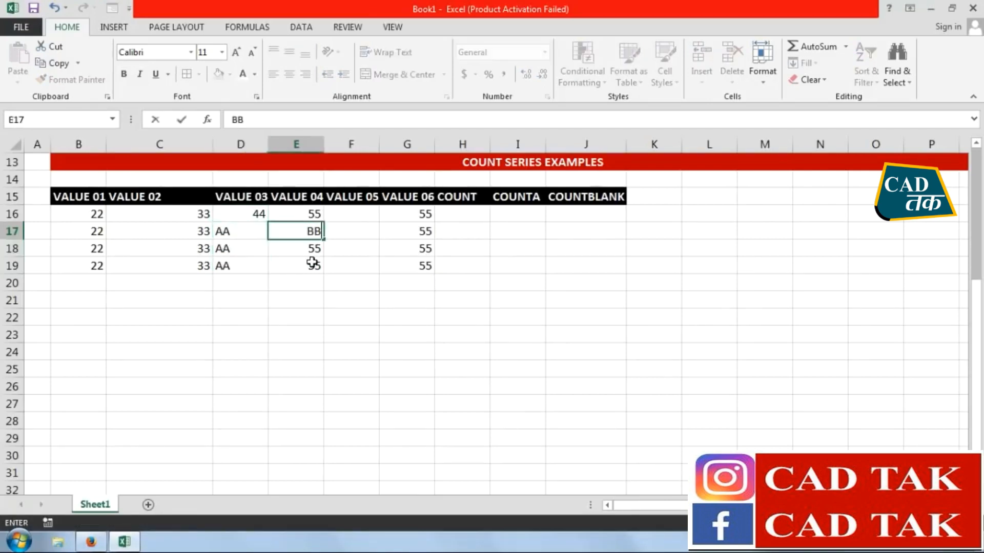
{"action": "left_click_drag", "start_coordinate": [323, 239], "coordinate": [317, 281]}
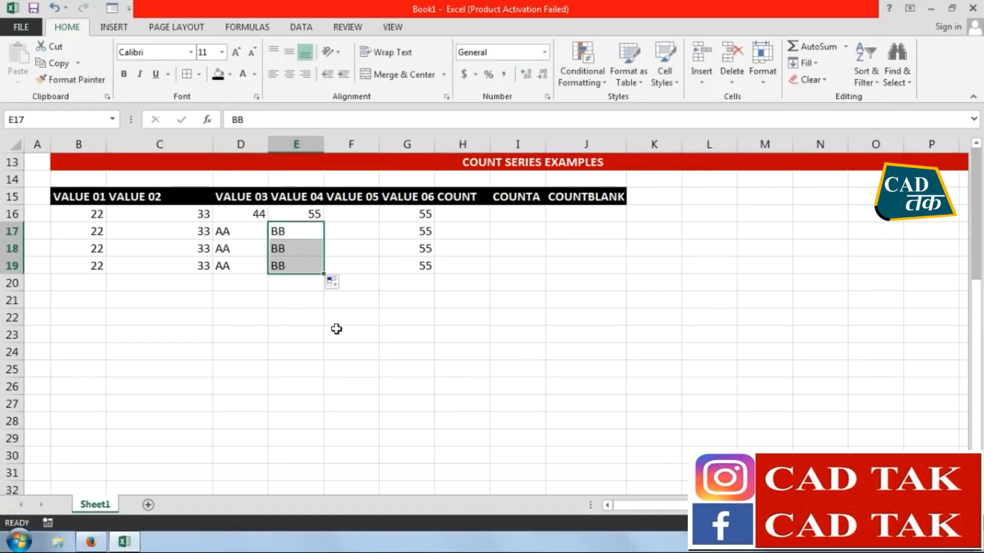
Enter the mixed text and number value A2B2 in F19
{"action": "left_click", "coordinate": [358, 271]}
{"action": "type", "text": "A2"}
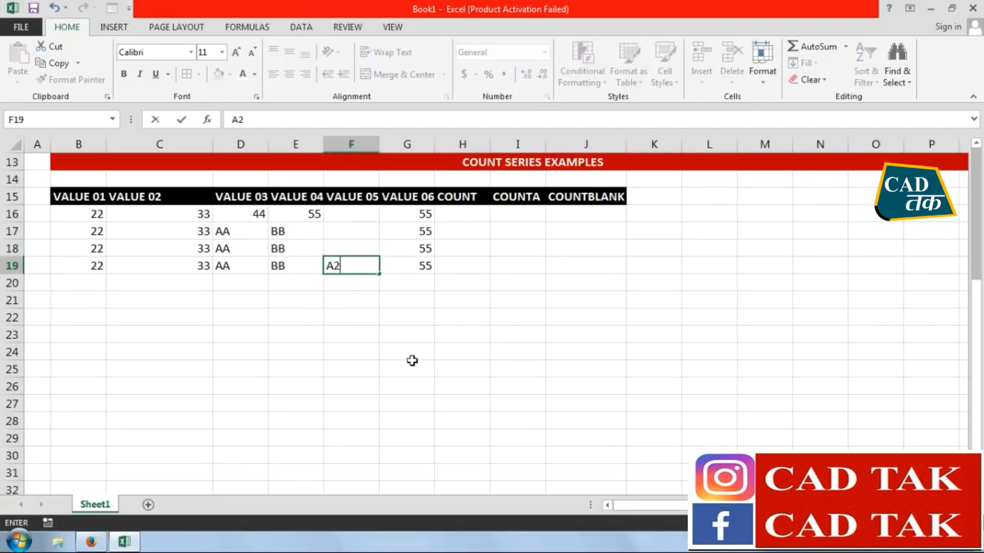
{"action": "type", "text": "B2"}
{"action": "key", "text": "Return"}
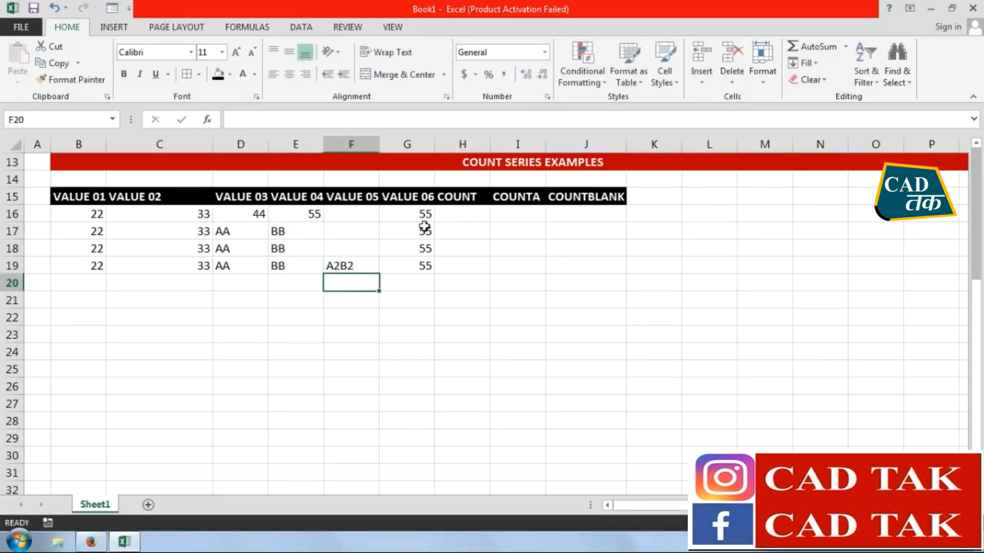
Format the sample values in B16:G19 with red bold text
{"action": "left_click_drag", "start_coordinate": [89, 213], "coordinate": [413, 266]}
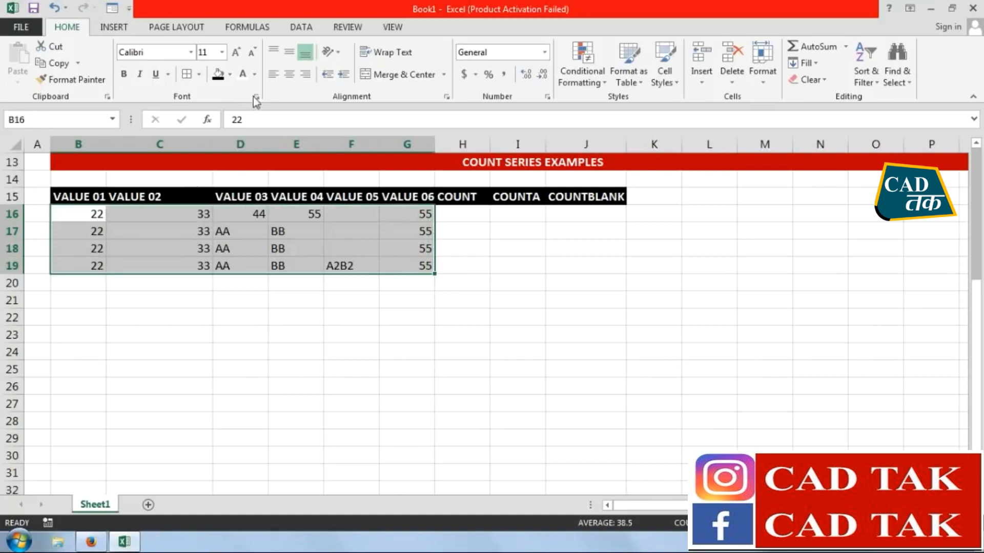
{"action": "left_click", "coordinate": [254, 74]}
{"action": "left_click", "coordinate": [253, 203]}
{"action": "key", "text": "ctrl+b"}
{"action": "left_click", "coordinate": [195, 291]}
Apply borders to all cells of the COUNT series table, B15:J19
{"action": "left_click_drag", "start_coordinate": [72, 196], "coordinate": [591, 271]}
{"action": "left_click", "coordinate": [187, 74]}
{"action": "left_click", "coordinate": [402, 300]}
{"action": "left_click", "coordinate": [462, 212]}
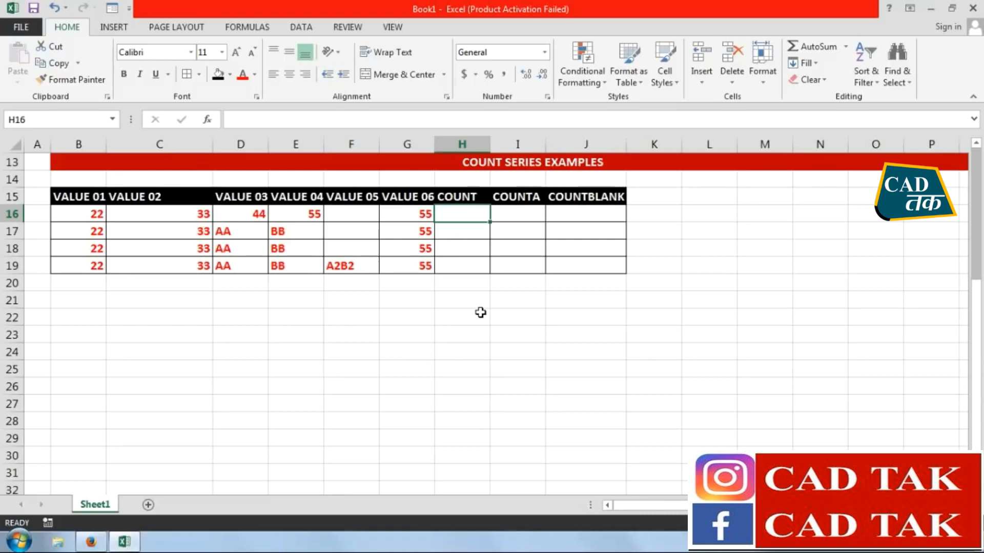
{"action": "left_click_drag", "start_coordinate": [88, 231], "coordinate": [236, 234]}
{"action": "left_click", "coordinate": [236, 233]}
{"action": "left_click", "coordinate": [337, 267]}
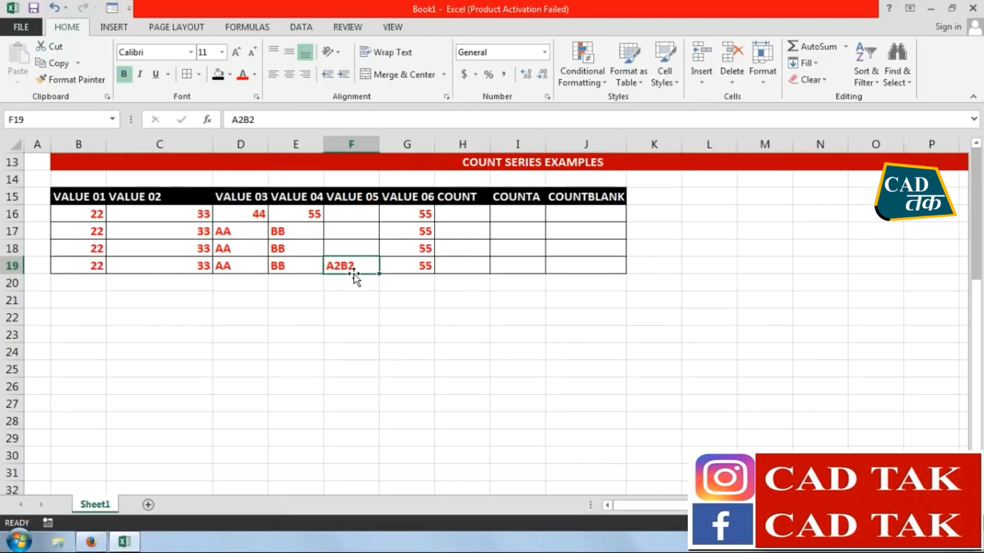
Enter the formula =COUNT(B16:G16) in H16 to count the numeric cells of row 16
{"action": "left_click", "coordinate": [460, 215]}
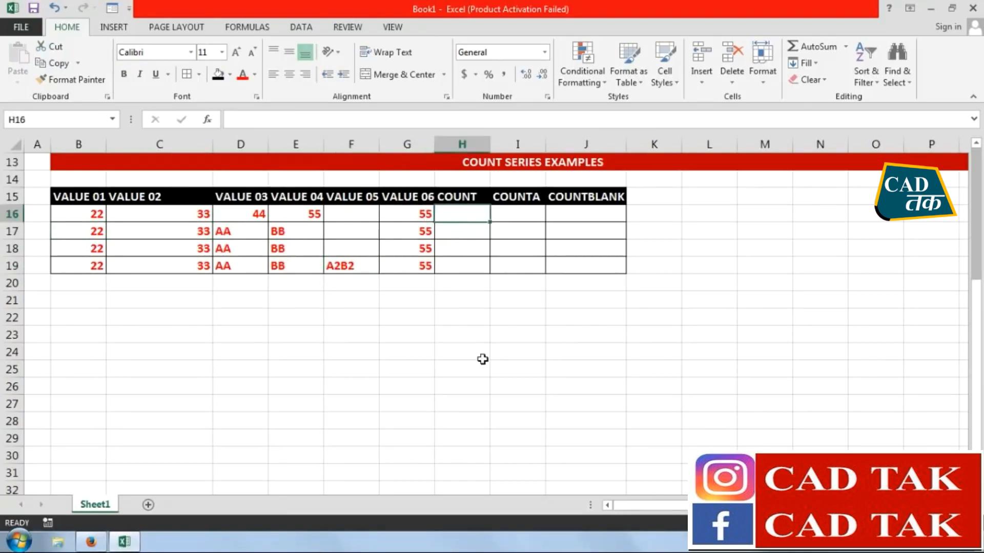
{"action": "type", "text": "=COUNT"}
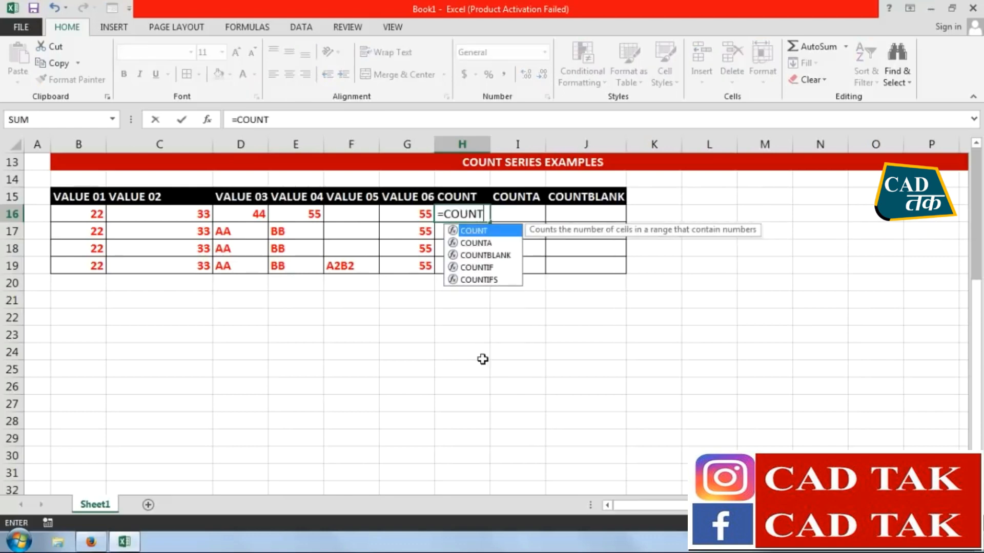
{"action": "type", "text": "("}
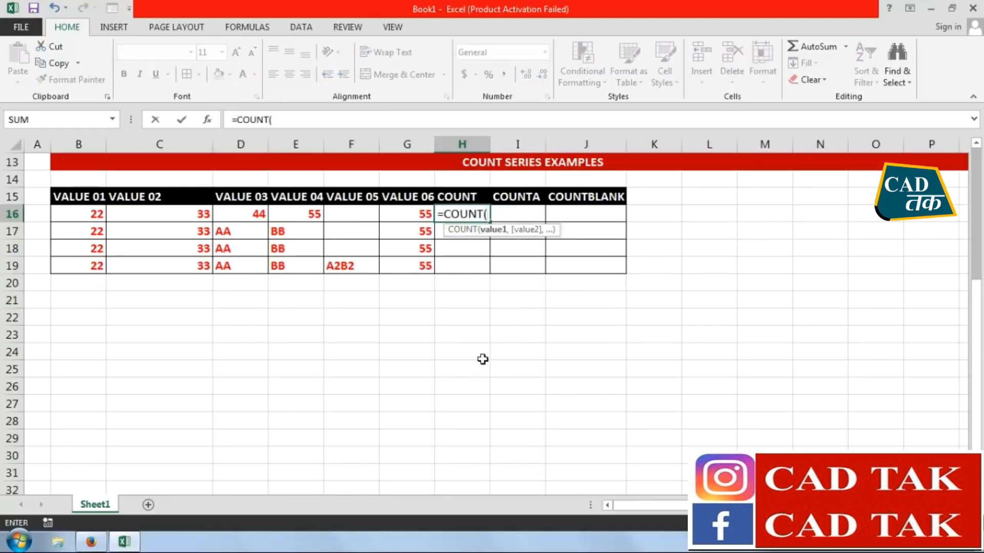
{"action": "left_click", "coordinate": [90, 215]}
{"action": "left_click_drag", "start_coordinate": [90, 216], "coordinate": [394, 219]}
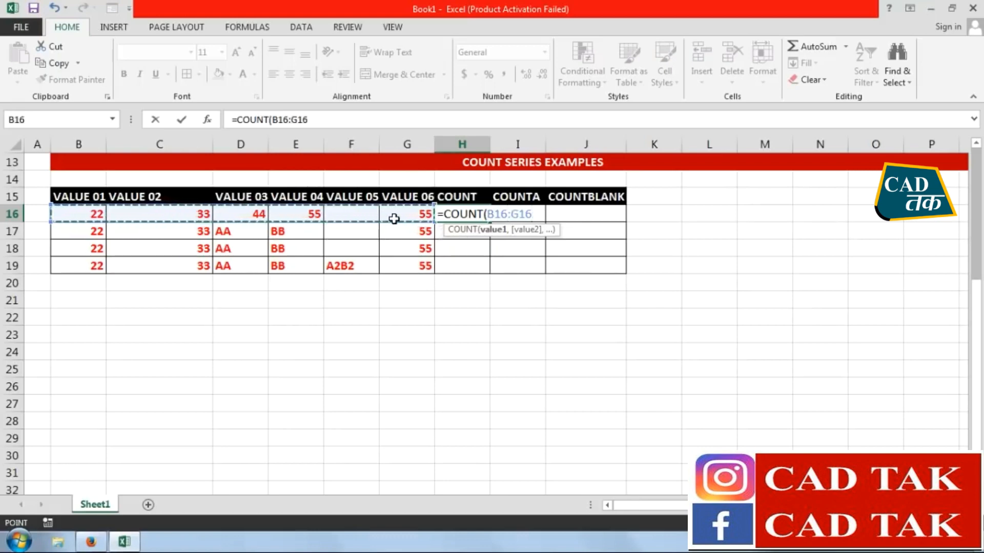
{"action": "type", "text": ")"}
{"action": "key", "text": "Return"}
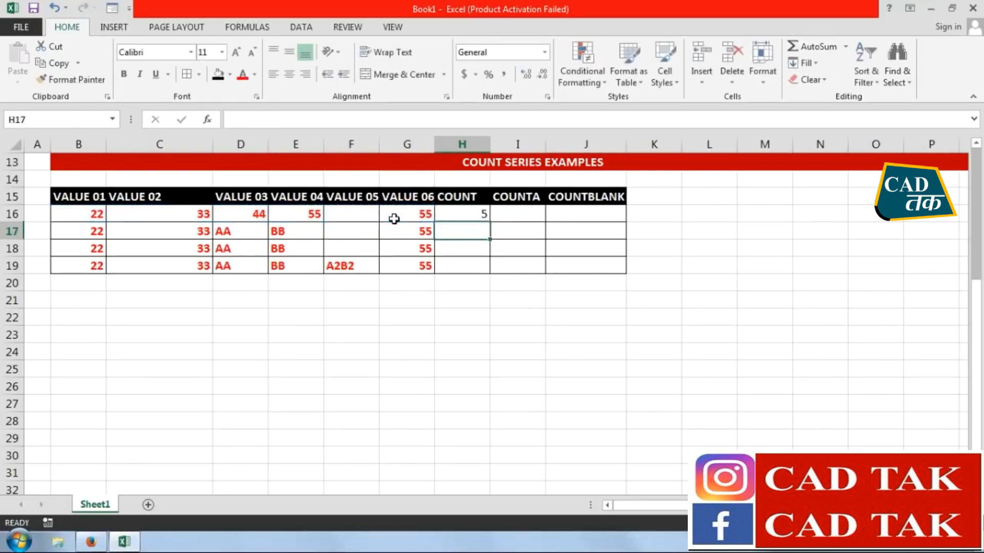
Check the COUNT result in H16 against the individual values in row 16
{"action": "left_click", "coordinate": [466, 216]}
{"action": "left_click", "coordinate": [420, 215]}
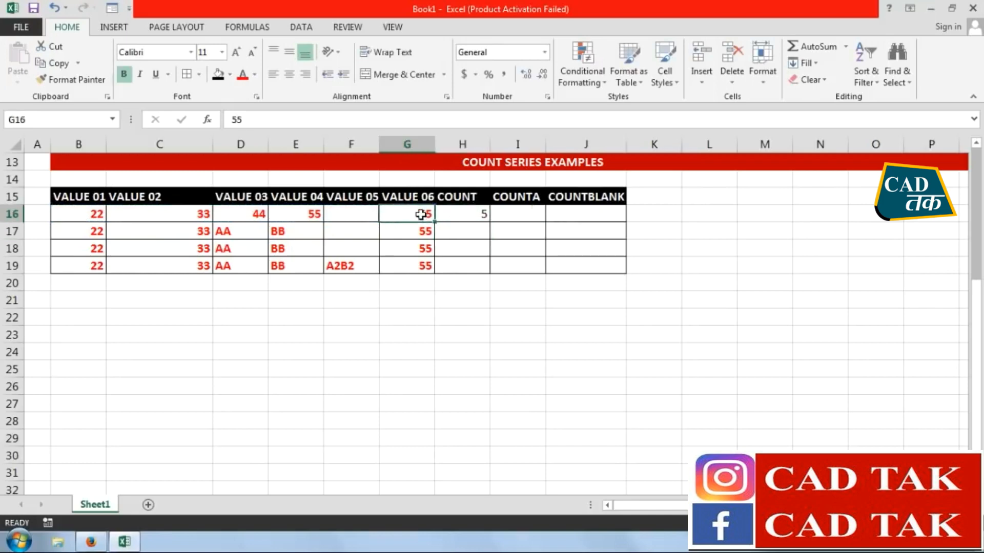
{"action": "key", "text": "Left"}
{"action": "key", "text": "Left"}
{"action": "key", "text": "Left"}
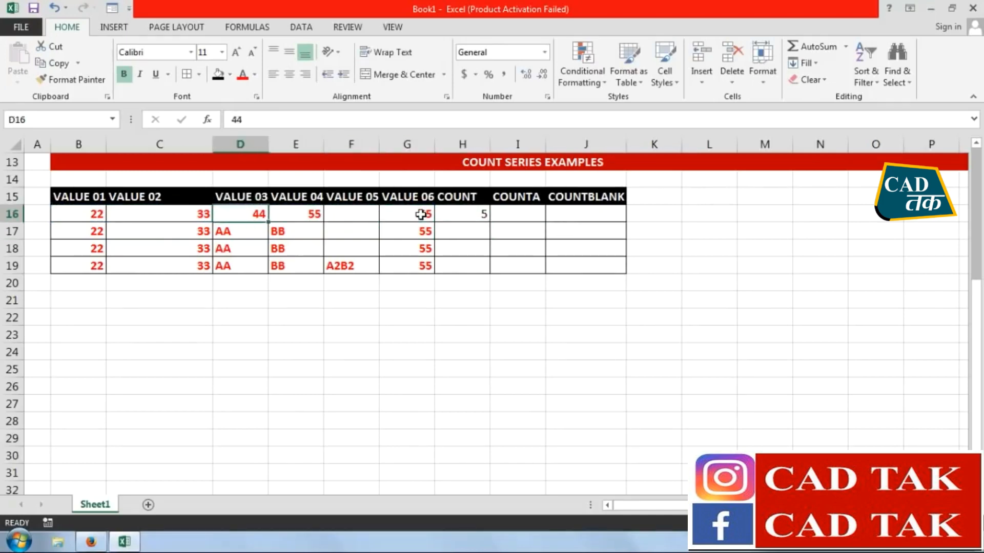
{"action": "key", "text": "Left"}
{"action": "key", "text": "Left"}
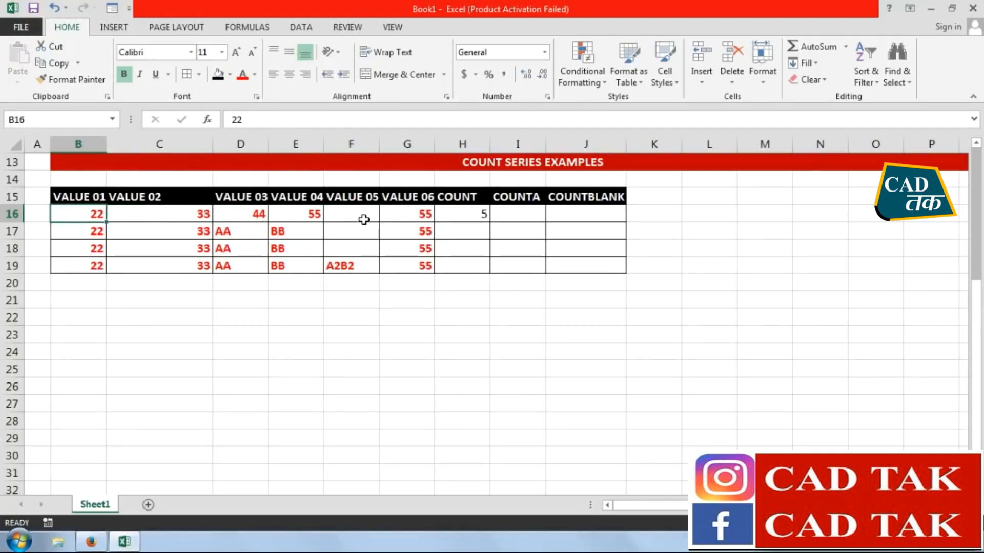
Enter the formula =COUNT(B17:G17) in H17 for the row containing AA and BB
{"action": "left_click", "coordinate": [471, 231]}
{"action": "type", "text": "=CO"}
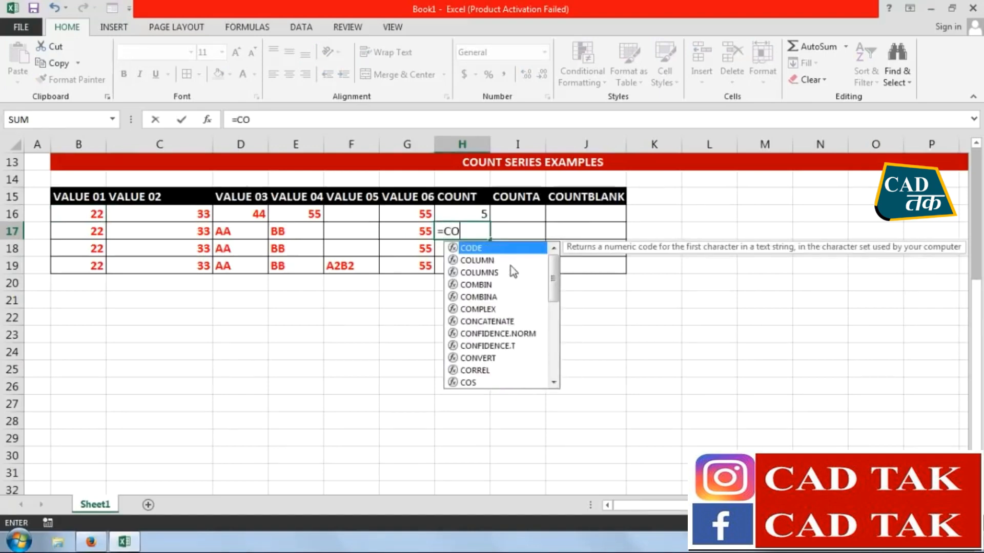
{"action": "type", "text": "UNT("}
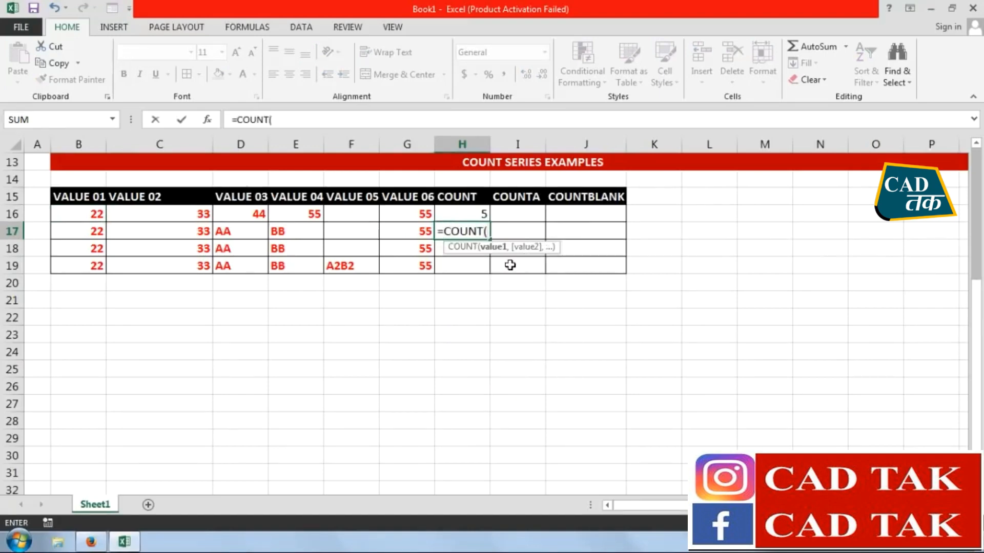
{"action": "left_click", "coordinate": [67, 234]}
{"action": "left_click_drag", "start_coordinate": [67, 233], "coordinate": [384, 230]}
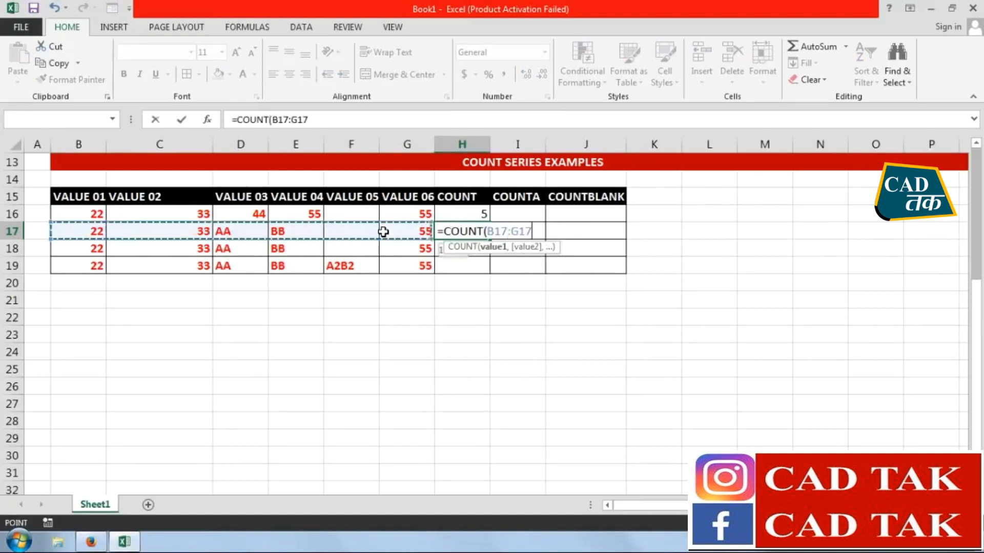
{"action": "type", "text": ")"}
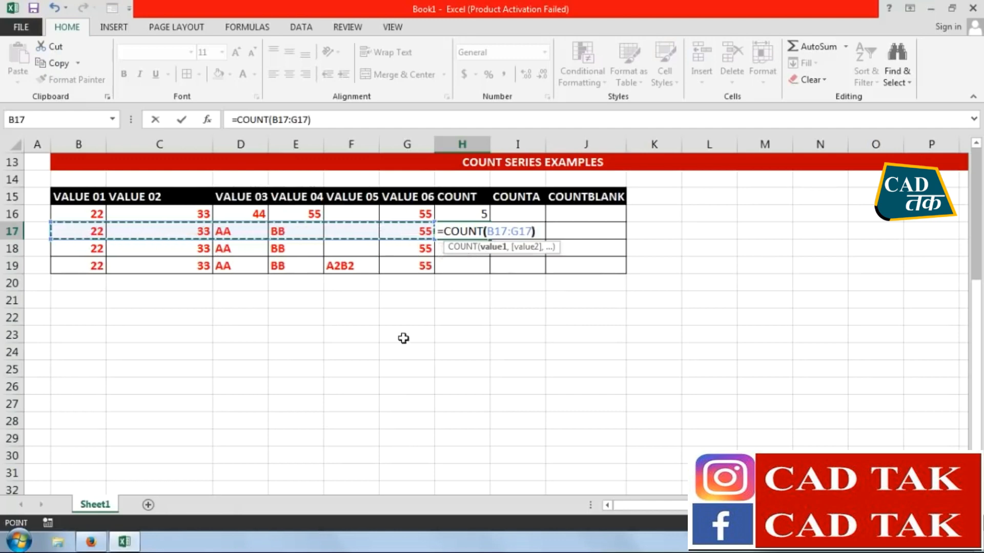
{"action": "key", "text": "Return"}
Compare the COUNT result in H17 with the numeric and text cells in row 17
{"action": "left_click", "coordinate": [464, 230]}
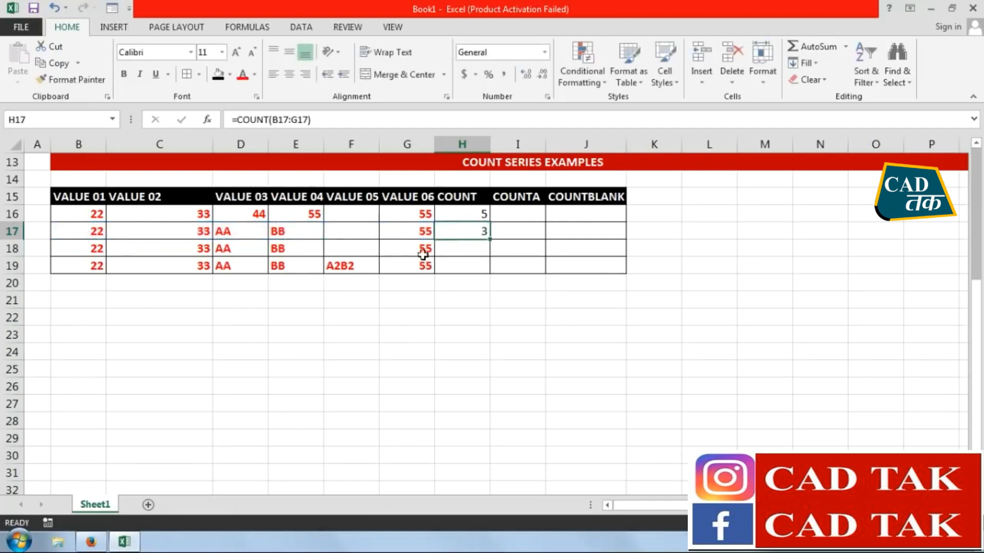
{"action": "left_click", "coordinate": [98, 234]}
{"action": "left_click", "coordinate": [167, 229]}
{"action": "left_click", "coordinate": [262, 231]}
{"action": "left_click", "coordinate": [290, 232]}
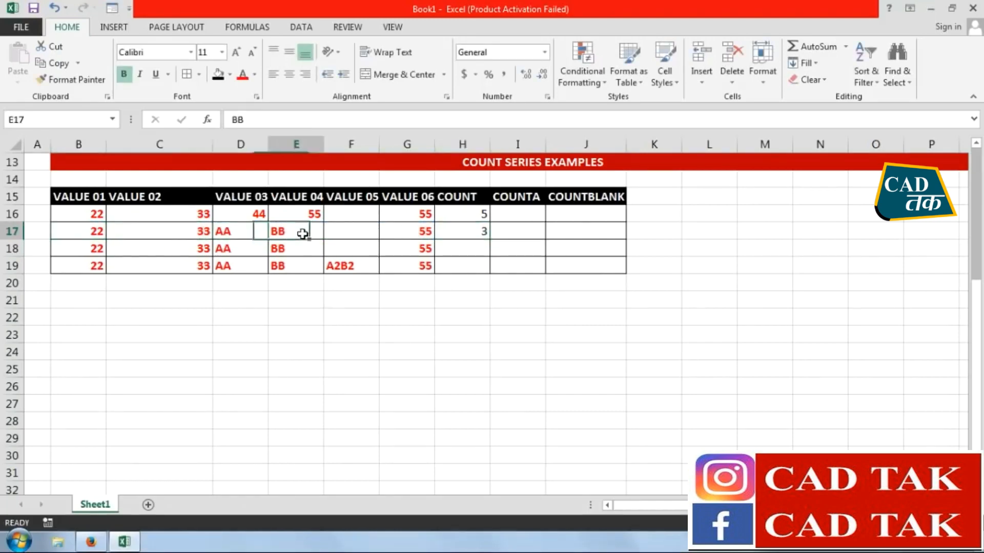
{"action": "left_click", "coordinate": [416, 234]}
{"action": "left_click", "coordinate": [481, 234]}
{"action": "left_click_drag", "start_coordinate": [222, 235], "coordinate": [279, 233]}
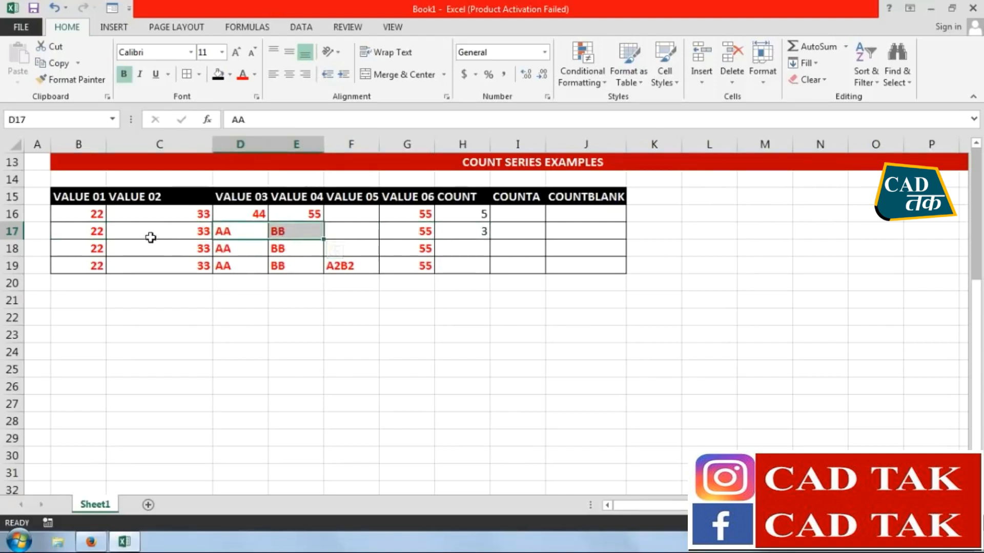
Copy the COUNT formula from H17 down through H19
{"action": "left_click_drag", "start_coordinate": [474, 215], "coordinate": [486, 242]}
{"action": "left_click_drag", "start_coordinate": [491, 239], "coordinate": [478, 267]}
{"action": "left_click", "coordinate": [479, 298]}
Compare the COUNT result in H19 with the numeric, text and mixed entries in row 19
{"action": "left_click", "coordinate": [460, 265]}
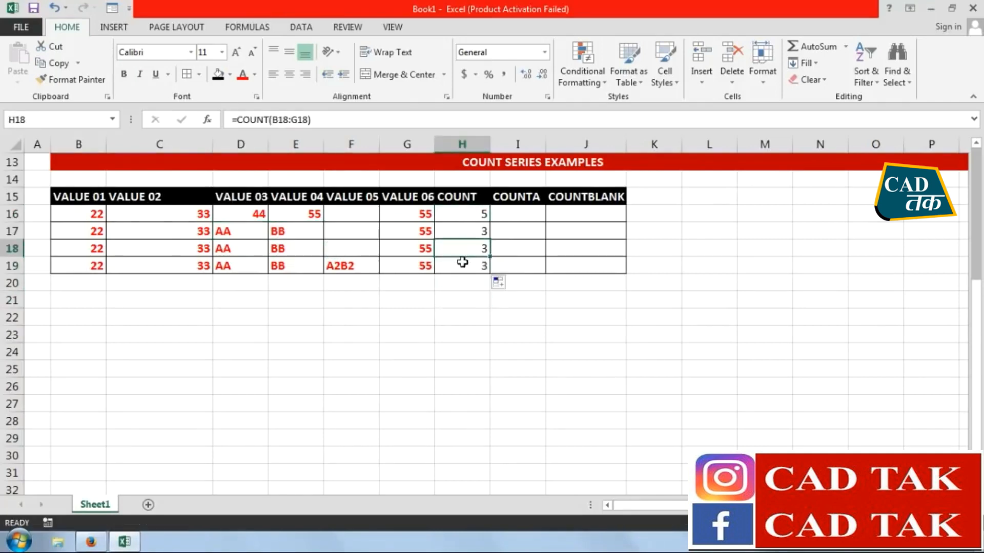
{"action": "left_click", "coordinate": [333, 268]}
{"action": "left_click", "coordinate": [285, 268]}
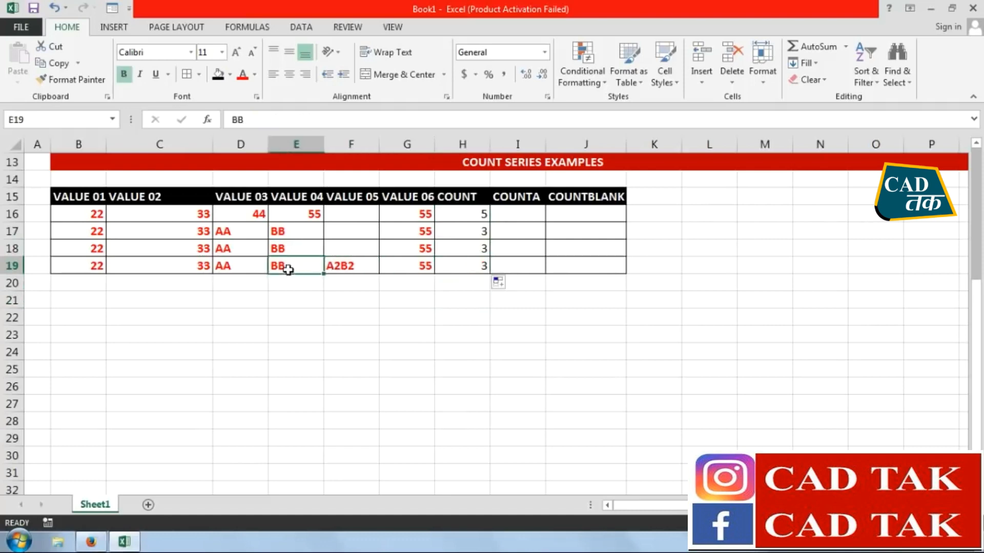
{"action": "left_click", "coordinate": [351, 270]}
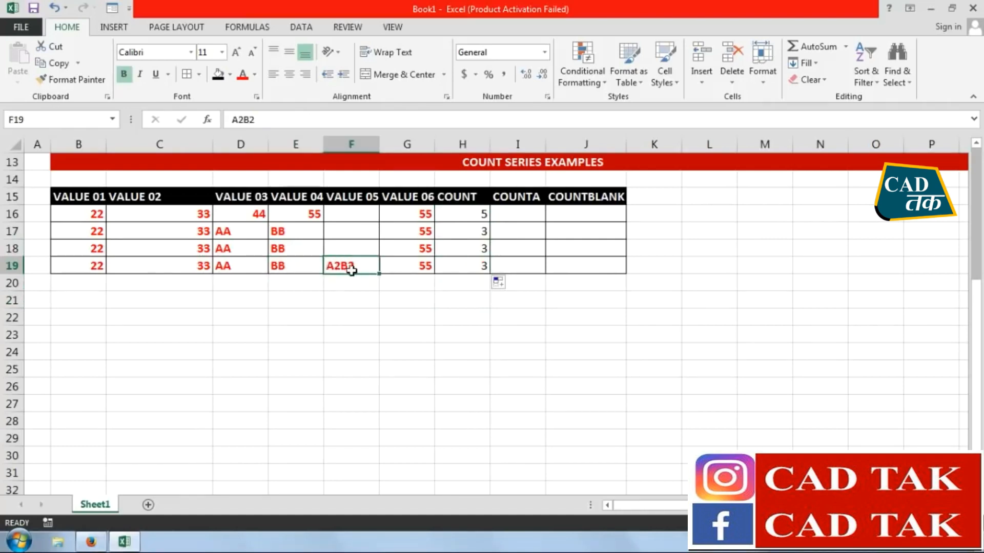
{"action": "left_click", "coordinate": [276, 265]}
{"action": "left_click", "coordinate": [244, 267]}
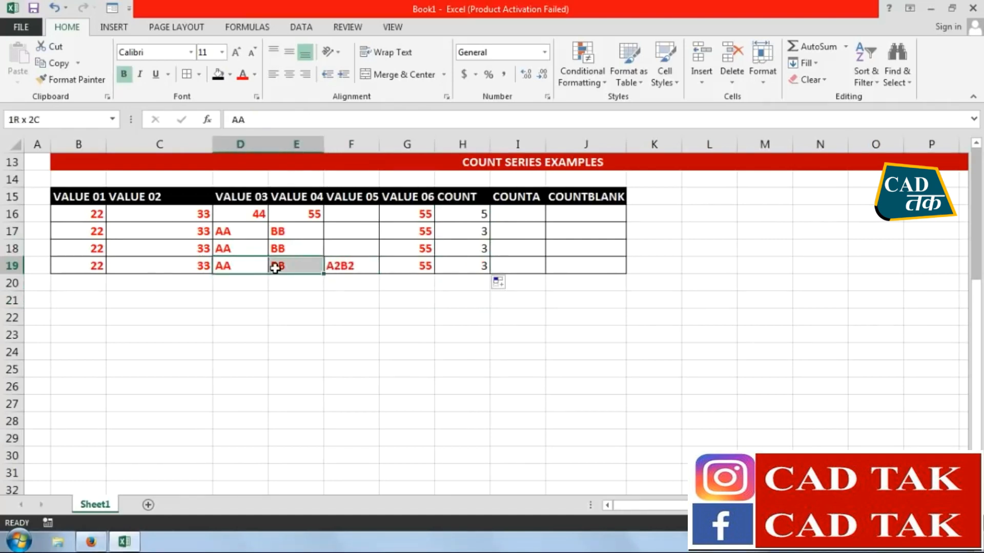
{"action": "left_click", "coordinate": [92, 267]}
{"action": "left_click", "coordinate": [148, 266]}
{"action": "left_click", "coordinate": [395, 269]}
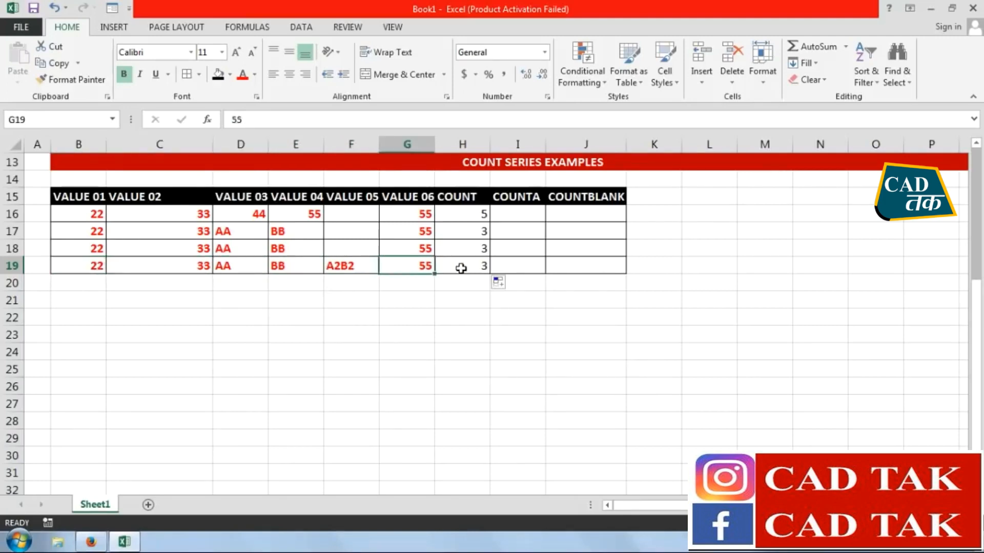
Enter the formula =COUNTA(B16:G16) in I16 and compare its result with the COUNT result in H16
{"action": "left_click", "coordinate": [520, 215]}
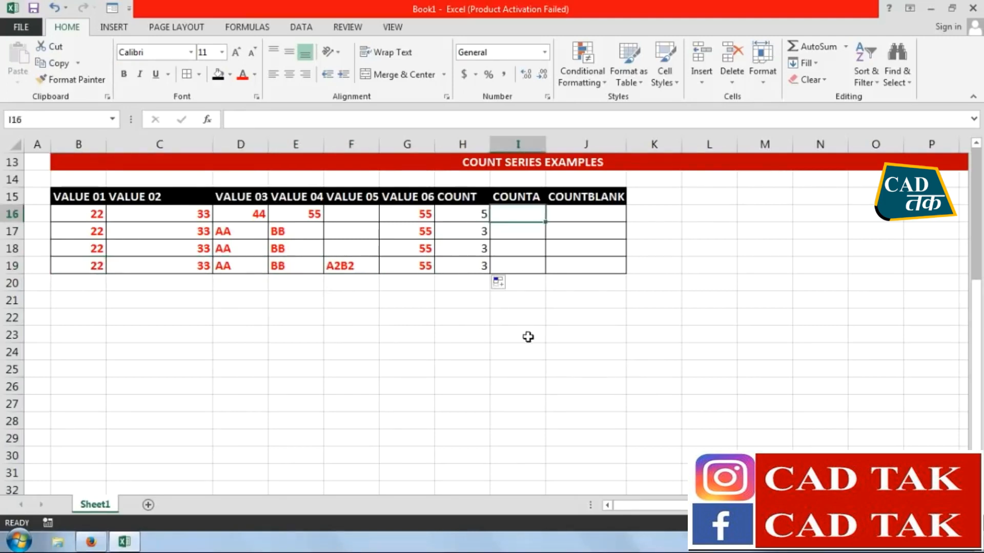
{"action": "type", "text": "=COUNTA"}
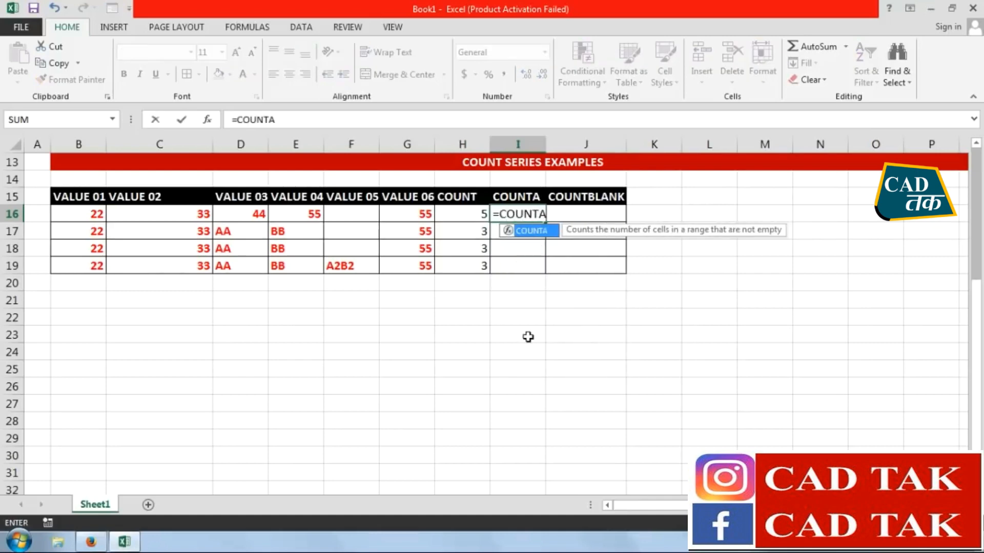
{"action": "type", "text": "("}
{"action": "left_click_drag", "start_coordinate": [101, 217], "coordinate": [417, 215]}
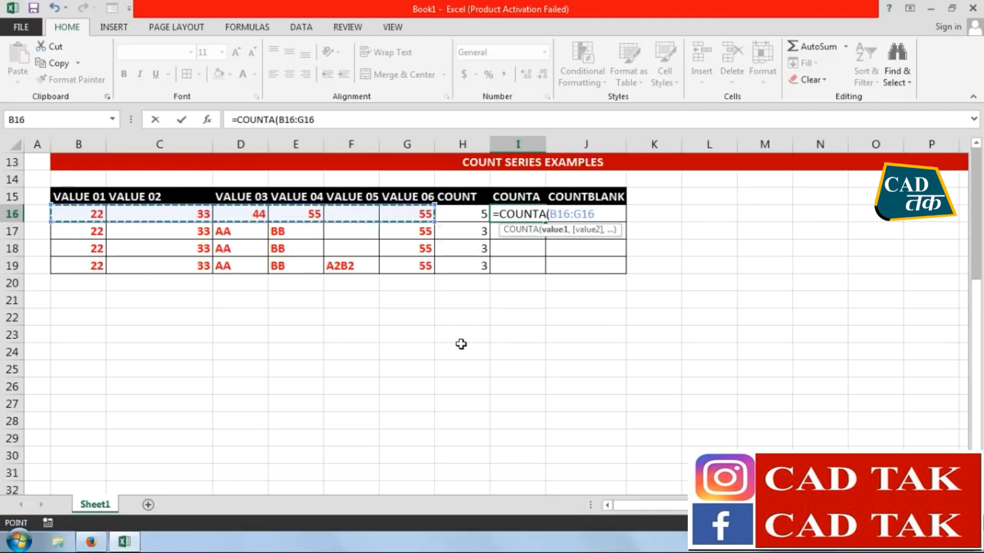
{"action": "key", "text": "Return"}
{"action": "left_click", "coordinate": [476, 216]}
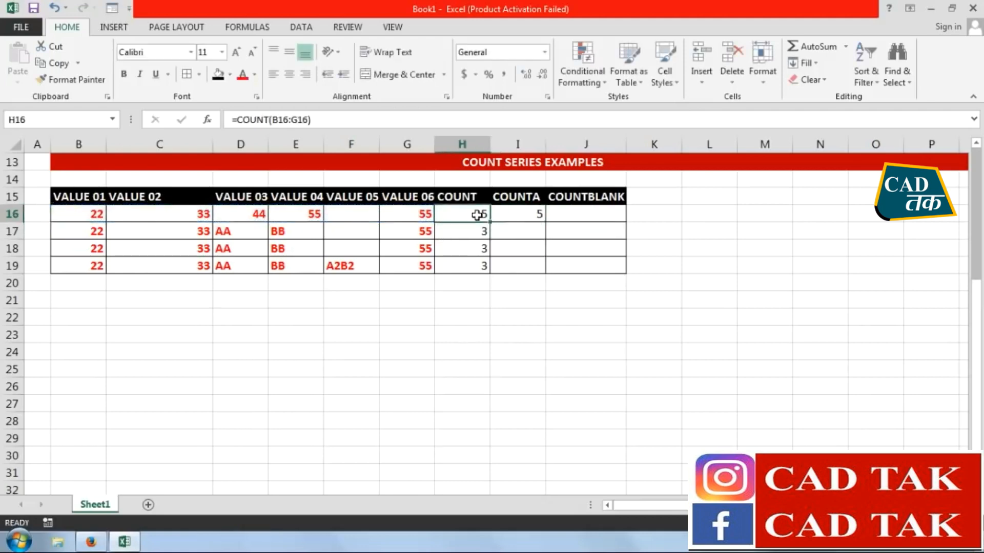
{"action": "left_click", "coordinate": [511, 215]}
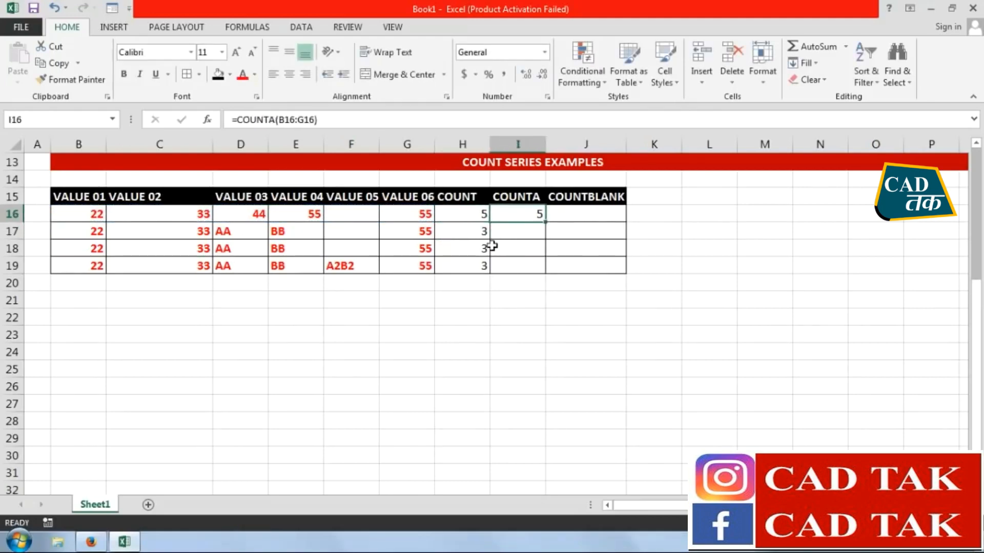
Enter the formula =COUNTA(B17:G17) in cell I17
{"action": "key", "text": "Down"}
{"action": "type", "text": "=COUNTA"}
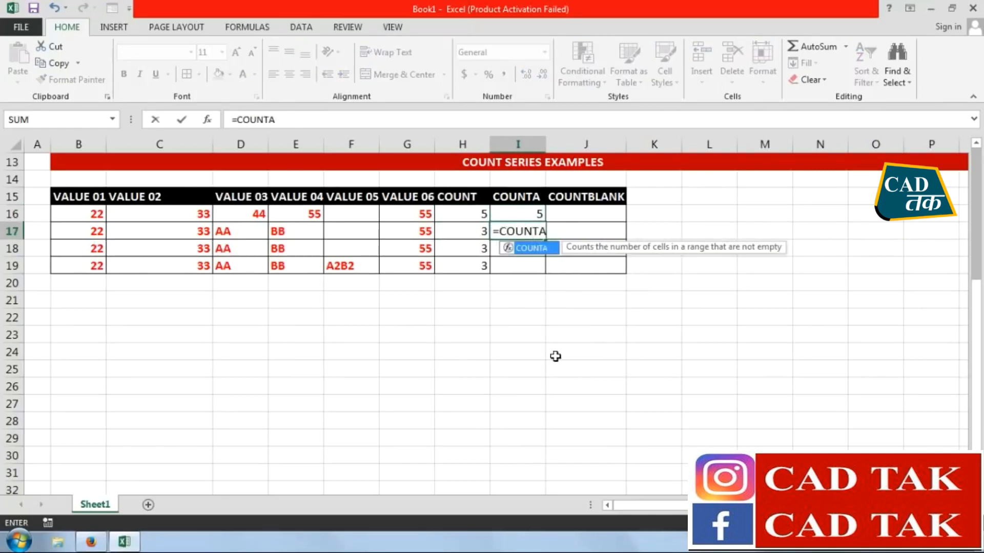
{"action": "type", "text": "("}
{"action": "left_click_drag", "start_coordinate": [78, 231], "coordinate": [405, 237]}
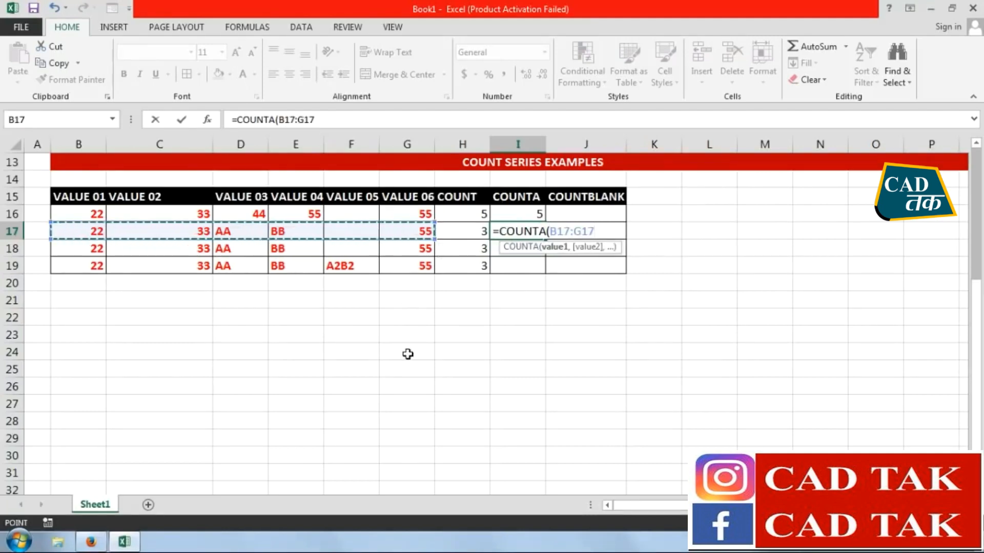
{"action": "key", "text": "Return"}
Compare the COUNT and COUNTA results in row 17 with the row's numeric and text entries
{"action": "left_click", "coordinate": [473, 235]}
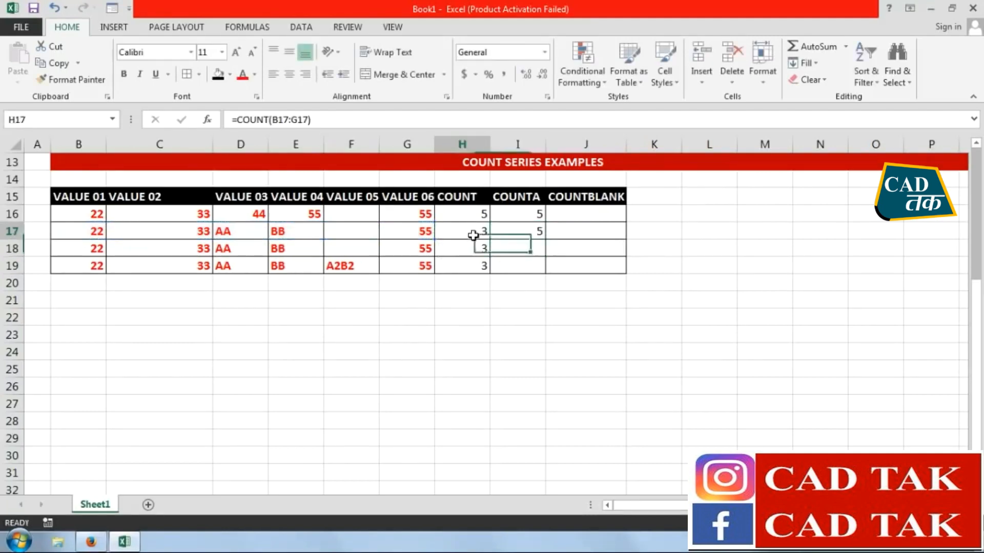
{"action": "left_click", "coordinate": [512, 231]}
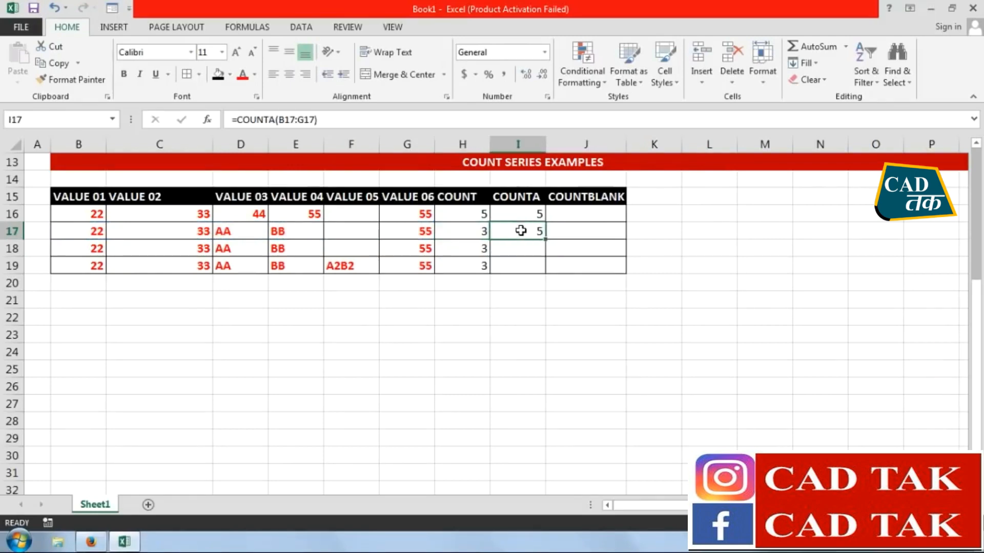
{"action": "left_click_drag", "start_coordinate": [95, 234], "coordinate": [160, 232]}
{"action": "left_click_drag", "start_coordinate": [228, 232], "coordinate": [289, 233]}
{"action": "left_click_drag", "start_coordinate": [96, 236], "coordinate": [291, 231]}
Copy the COUNTA formula from I16 down through I19 and compare the results with the COUNT column and the VALUE 05 cells
{"action": "left_click_drag", "start_coordinate": [505, 211], "coordinate": [542, 270]}
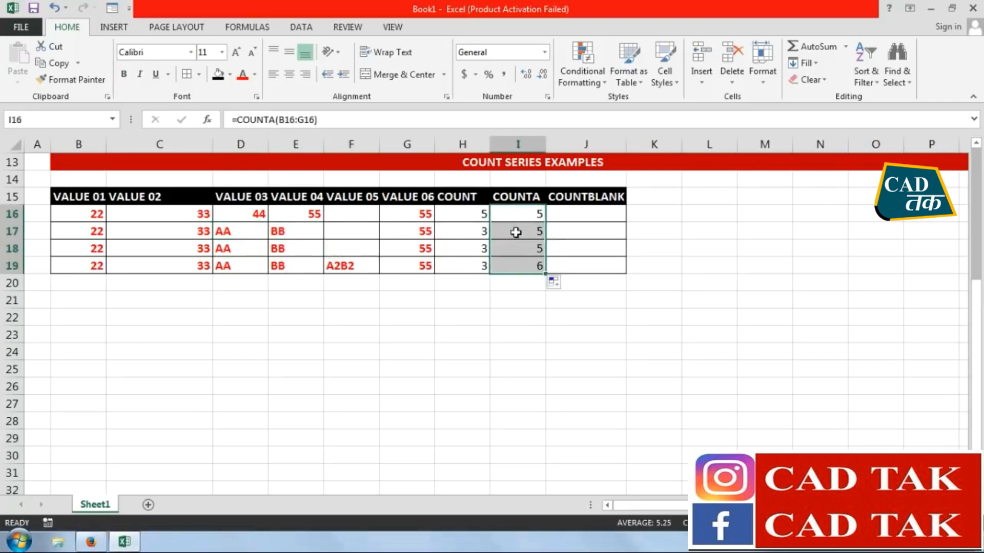
{"action": "left_click_drag", "start_coordinate": [457, 215], "coordinate": [464, 258]}
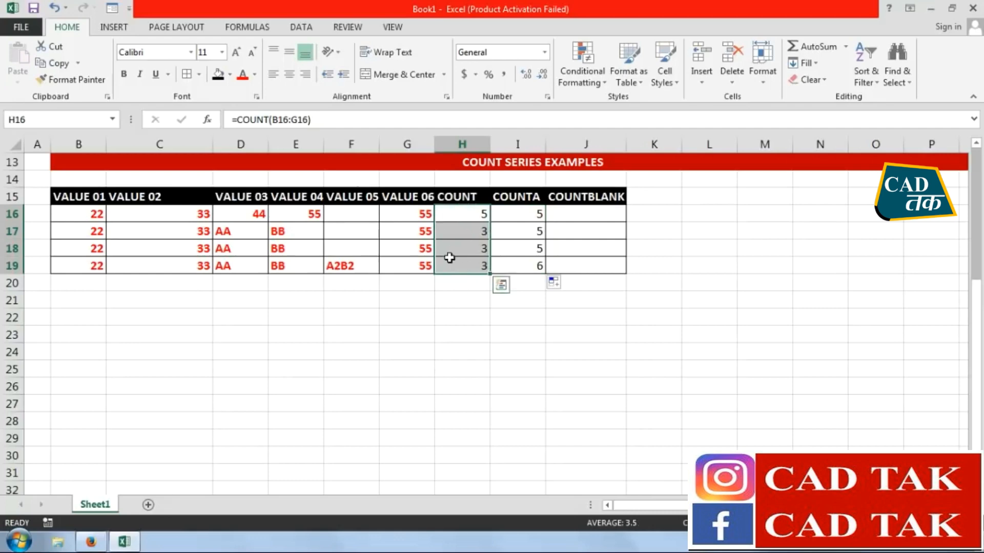
{"action": "left_click", "coordinate": [572, 230]}
{"action": "left_click", "coordinate": [355, 245]}
{"action": "left_click", "coordinate": [351, 266]}
Enter the formula =COUNTBLANK(B16:G16) in cell J16
{"action": "left_click", "coordinate": [578, 214]}
{"action": "type", "text": "="}
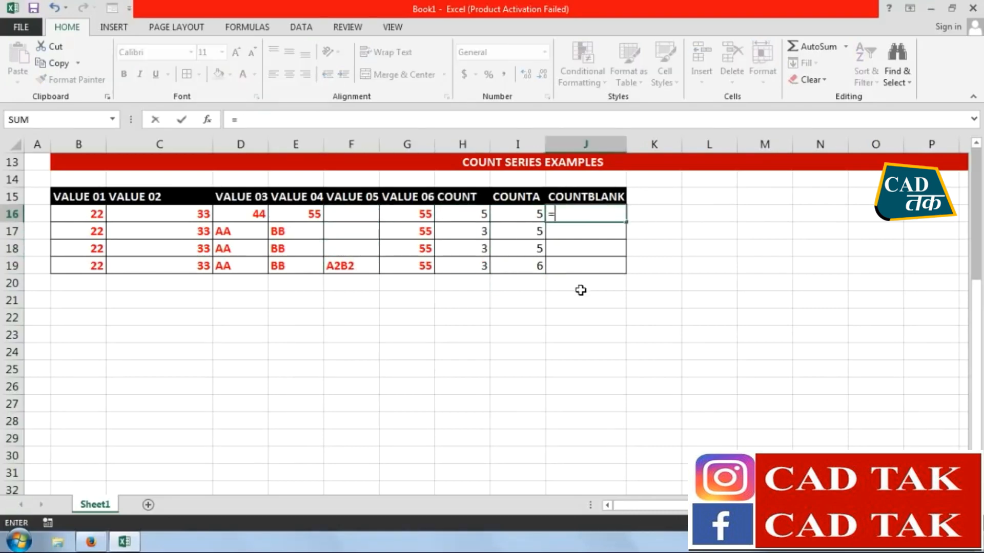
{"action": "type", "text": "COUNTBL"}
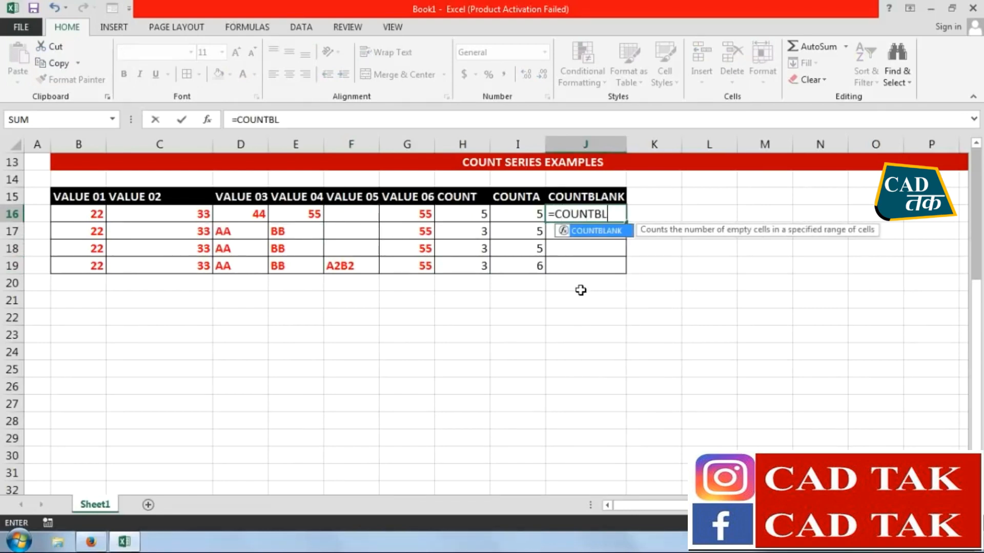
{"action": "type", "text": "ANK("}
{"action": "left_click_drag", "start_coordinate": [85, 213], "coordinate": [417, 215]}
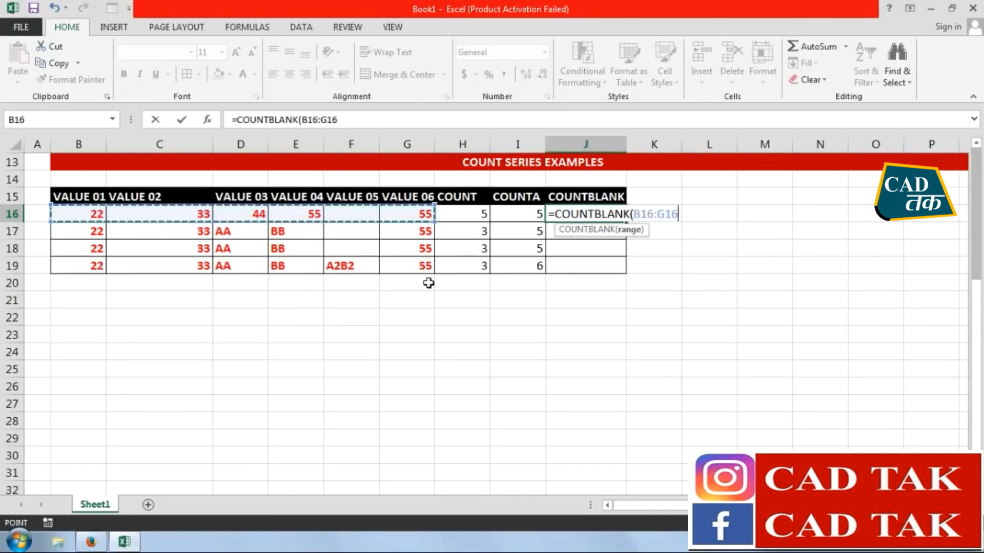
{"action": "type", "text": ")"}
{"action": "key", "text": "Return"}
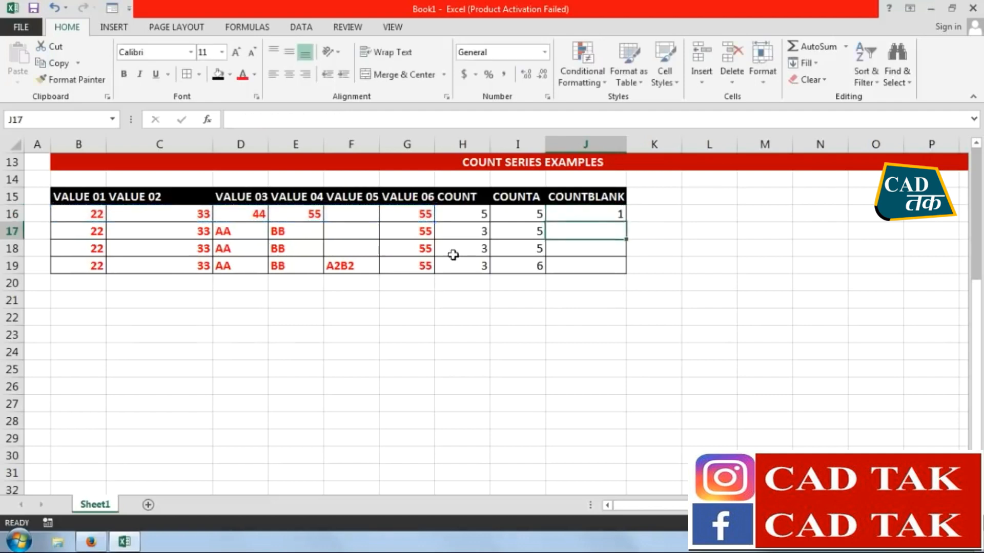
Check the COUNTBLANK result in J16 against the blank cell F16 and copy the formula down through J19
{"action": "left_click", "coordinate": [603, 211]}
{"action": "left_click", "coordinate": [358, 213]}
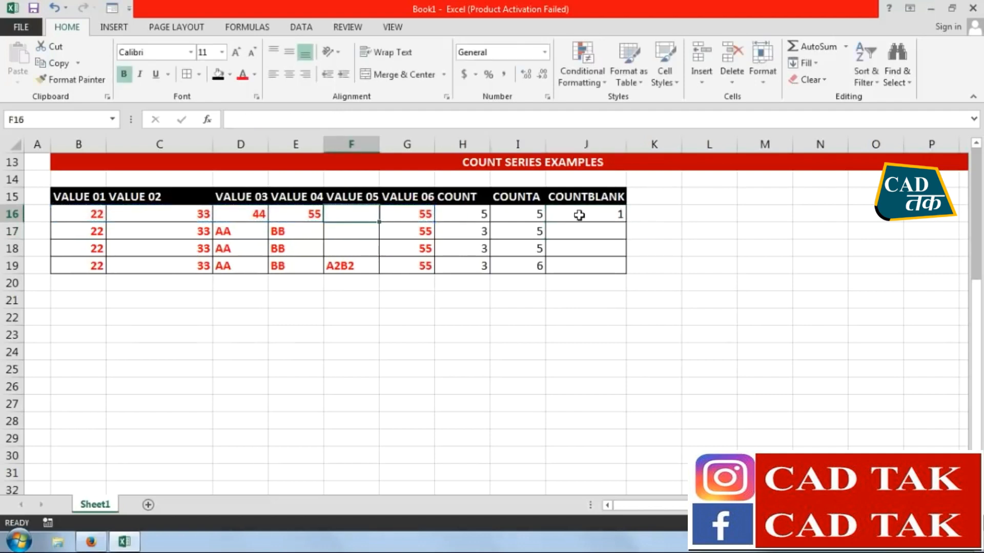
{"action": "left_click", "coordinate": [595, 214]}
{"action": "left_click", "coordinate": [621, 226]}
{"action": "left_click", "coordinate": [621, 217]}
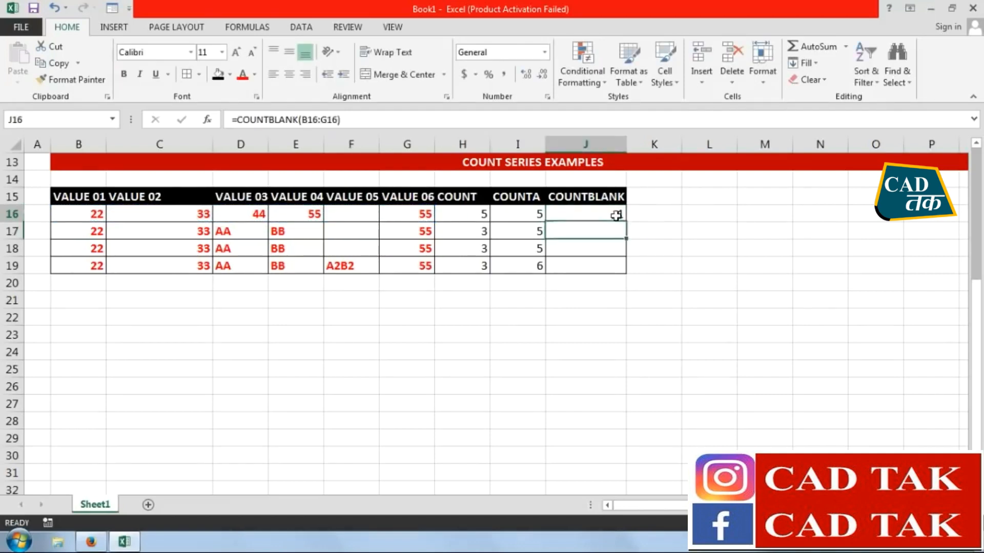
{"action": "left_click_drag", "start_coordinate": [626, 224], "coordinate": [626, 272]}
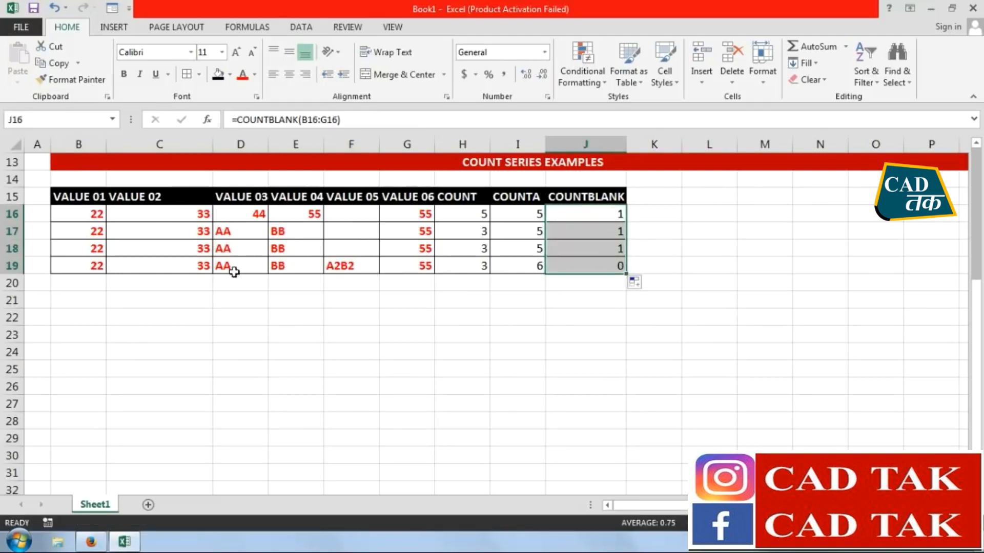
Test the count formulas in row 16 by entering AA in the blank cell F16, and clear the cell again
{"action": "left_click", "coordinate": [358, 213]}
{"action": "type", "text": "AA"}
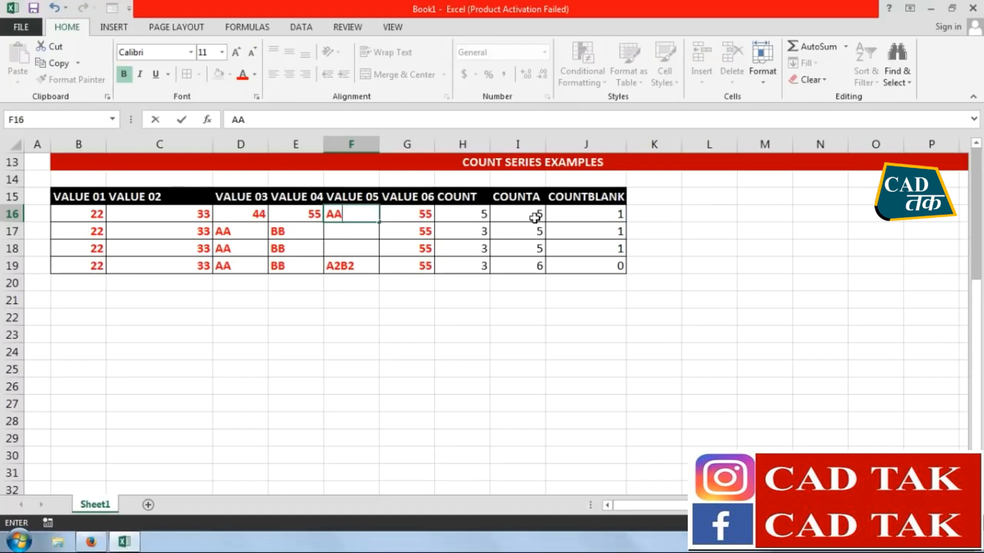
{"action": "key", "text": "Return"}
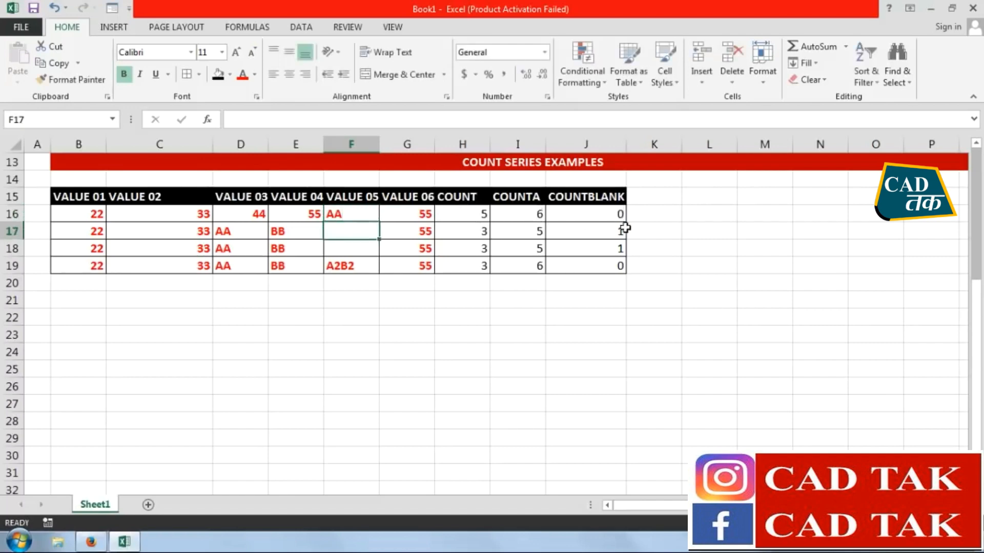
{"action": "left_click", "coordinate": [371, 216]}
{"action": "key", "text": "Delete"}
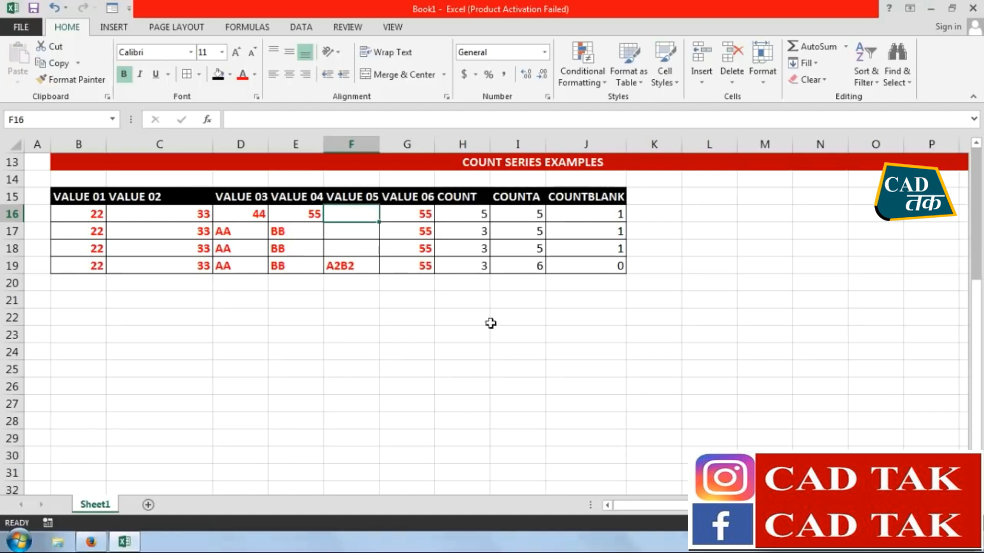
Fill the COUNT, COUNTA and COUNTBLANK entries in the formula series list (C6:C8) with yellow
{"action": "scroll", "coordinate": [476, 331], "scroll_direction": "up", "scroll_amount": 4}
{"action": "left_click_drag", "start_coordinate": [144, 248], "coordinate": [146, 282]}
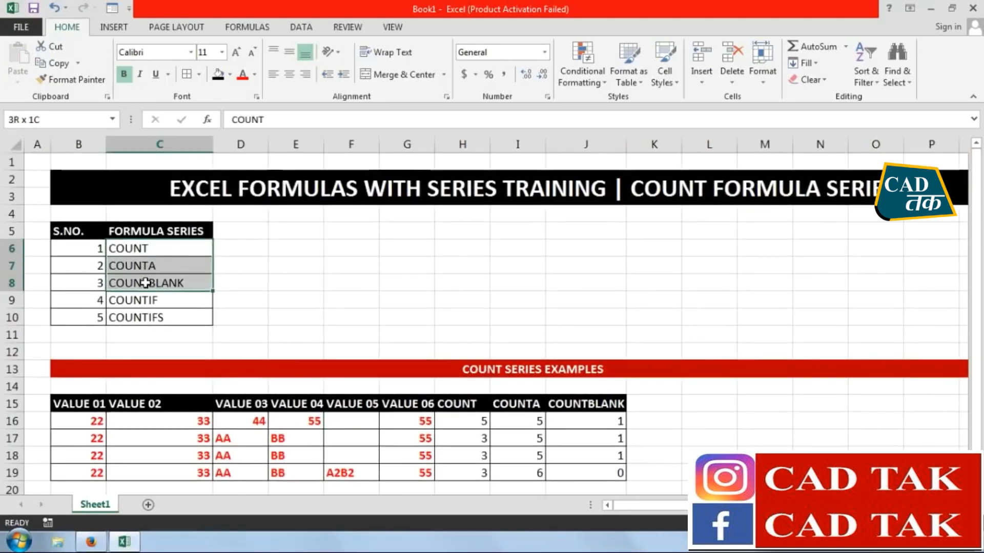
{"action": "left_click", "coordinate": [230, 75]}
{"action": "left_click", "coordinate": [254, 187]}
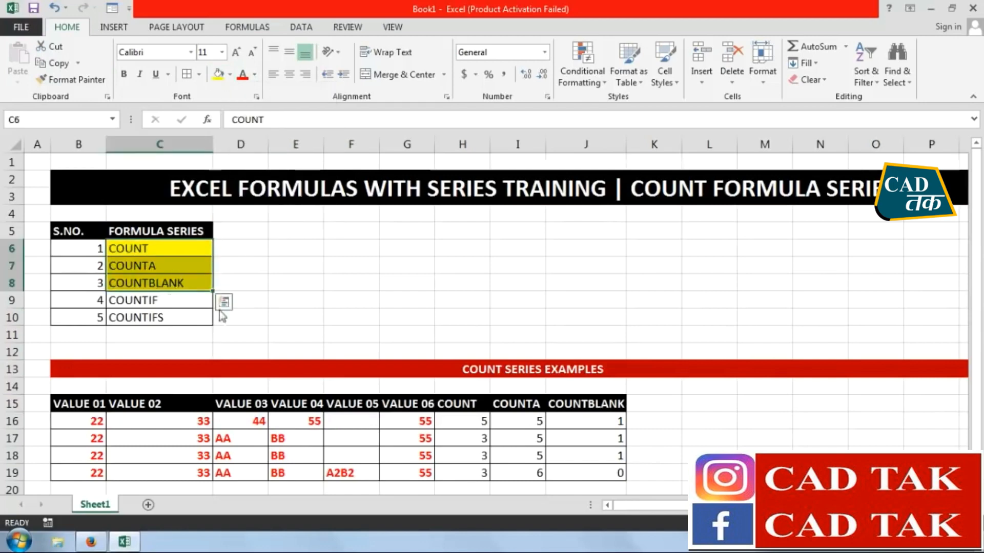
{"action": "left_click", "coordinate": [183, 303]}
Center the contents of the whole COUNT series table, B15:J19, horizontally
{"action": "scroll", "coordinate": [488, 296], "scroll_direction": "down", "scroll_amount": 3}
{"action": "left_click_drag", "start_coordinate": [578, 318], "coordinate": [92, 248]}
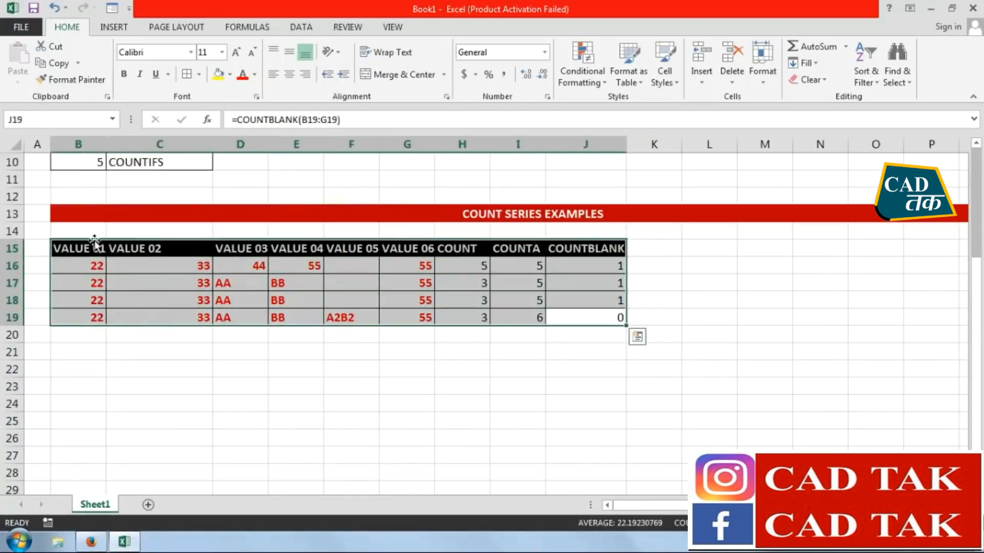
{"action": "left_click", "coordinate": [294, 76]}
{"action": "left_click", "coordinate": [321, 386]}
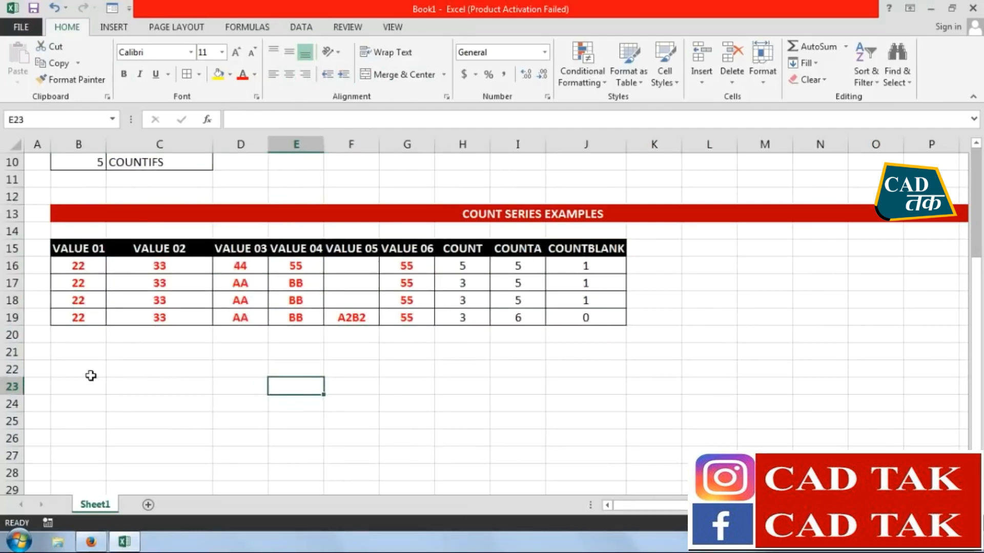
Copy the COUNT series section in rows 13 to 19, paste it starting at A22, and select the pasted title in B22
{"action": "left_click_drag", "start_coordinate": [36, 211], "coordinate": [410, 310]}
{"action": "left_click", "coordinate": [53, 63]}
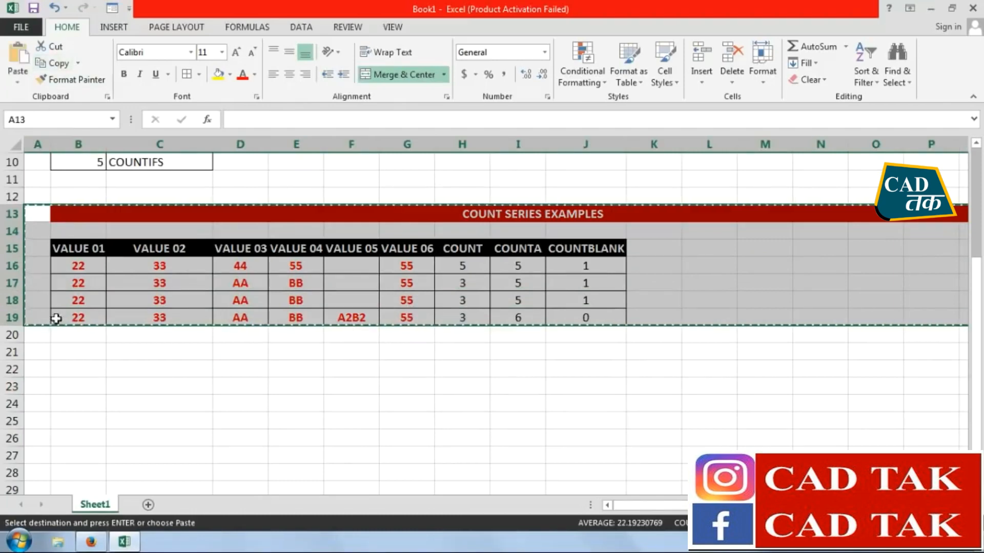
{"action": "left_click", "coordinate": [46, 363]}
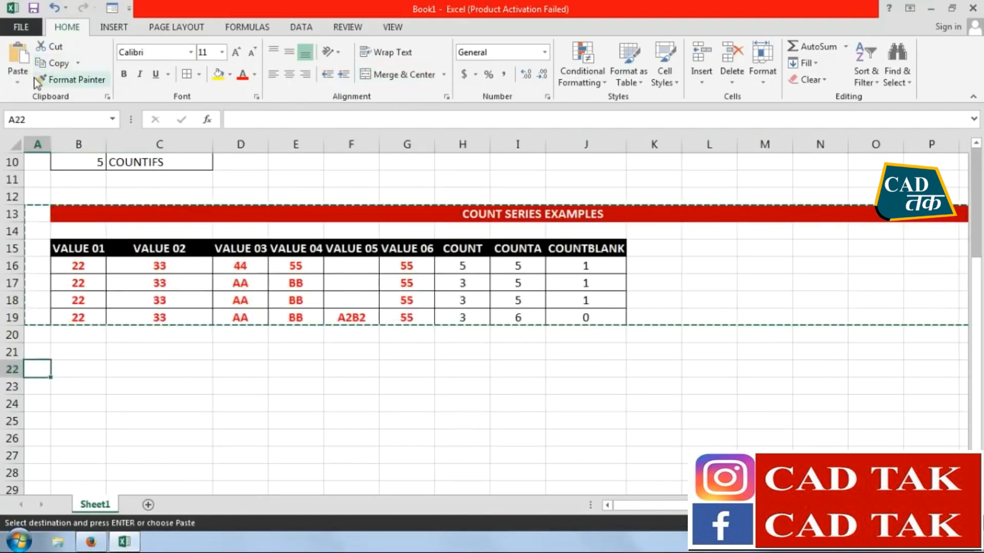
{"action": "left_click", "coordinate": [18, 57]}
{"action": "scroll", "coordinate": [344, 390], "scroll_direction": "down", "scroll_amount": 2}
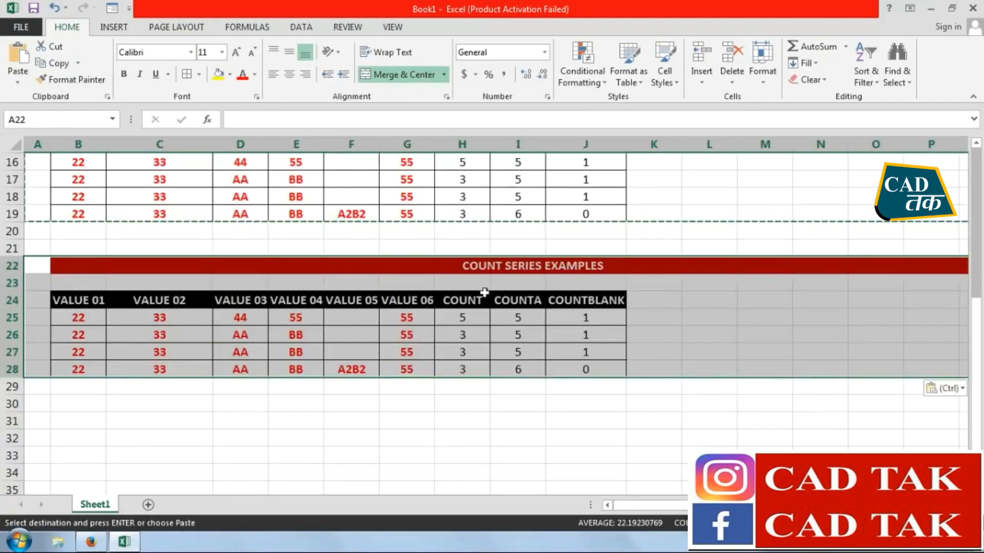
{"action": "left_click", "coordinate": [507, 266]}
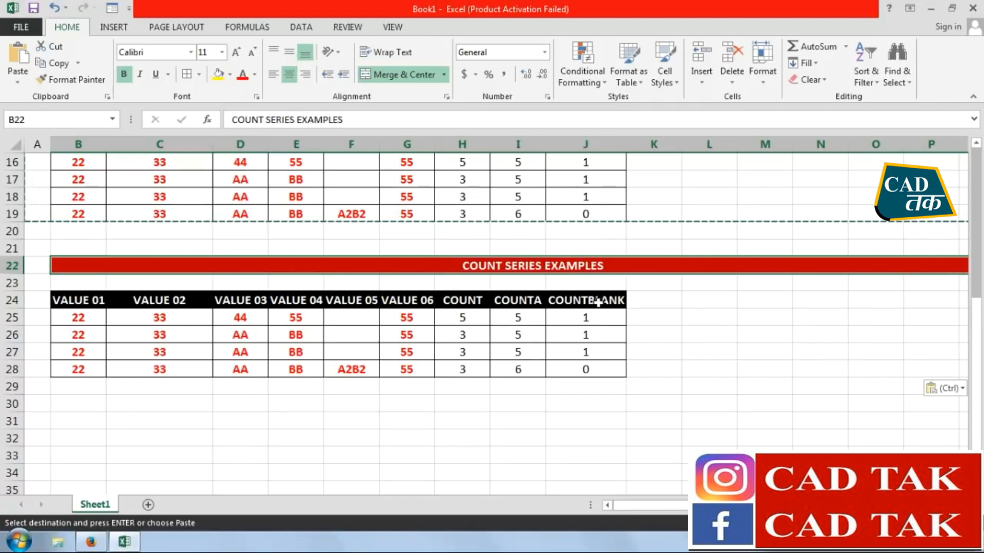
Change the pasted section title in B22 to MAKE SALARY WITH COUNT FORMULA SERIES
{"action": "type", "text": "MAKE"}
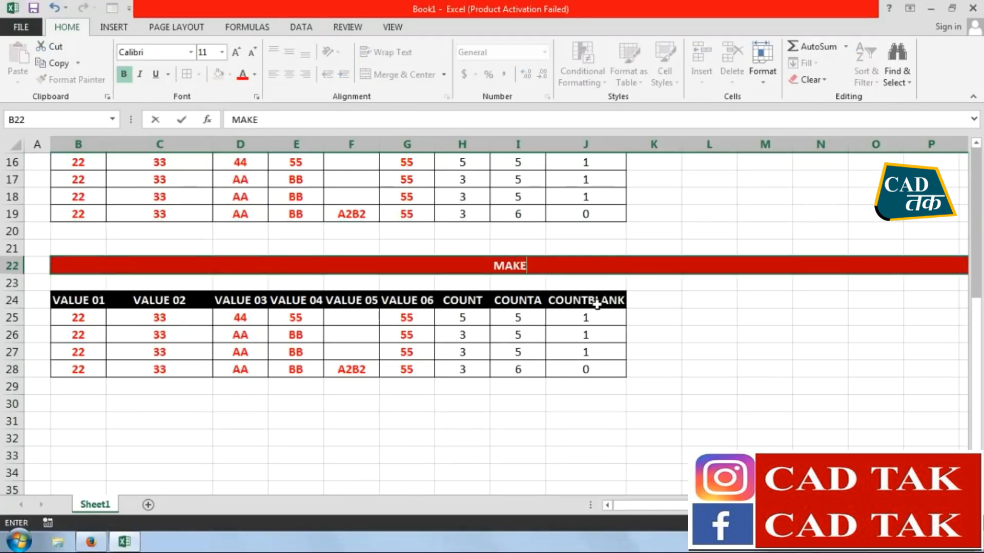
{"action": "type", "text": " SALARY"}
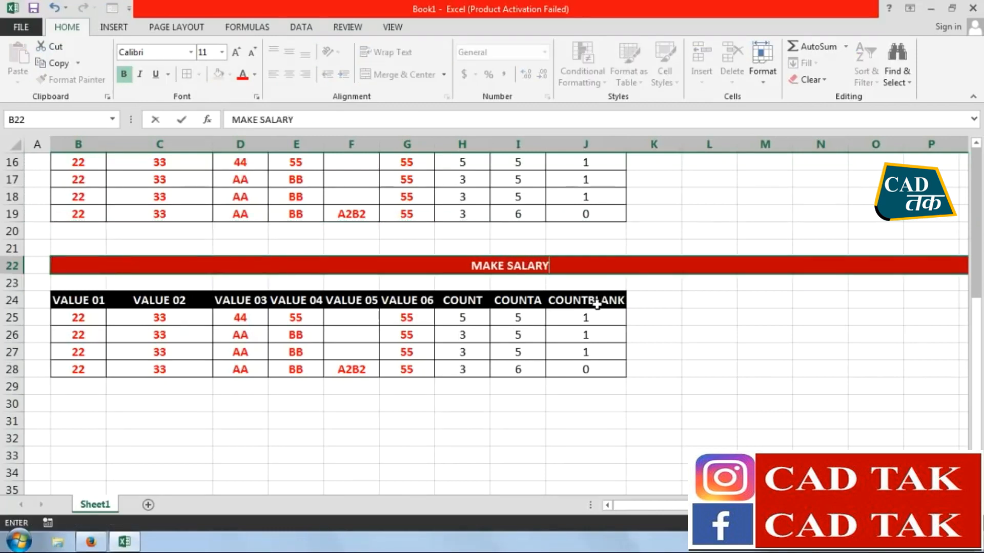
{"action": "type", "text": " WITH"}
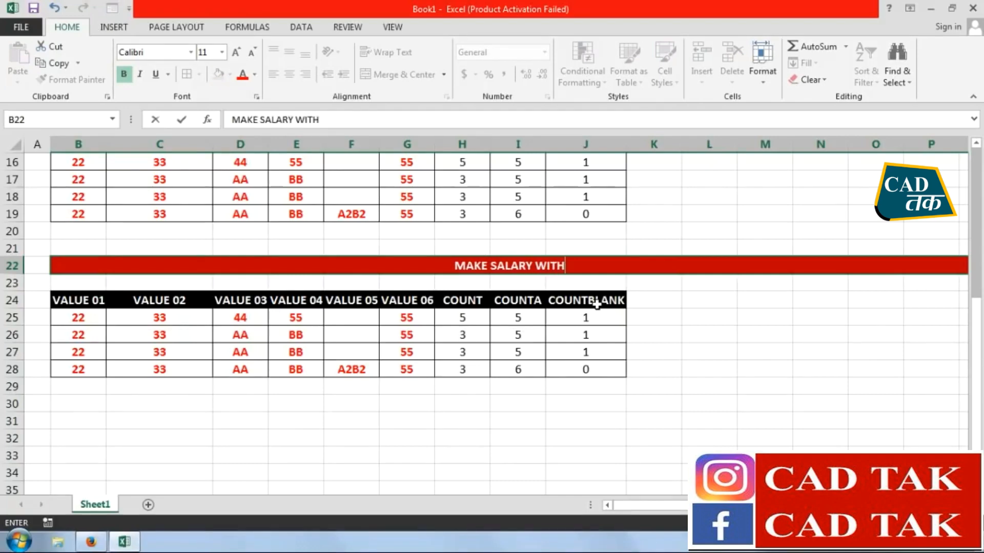
{"action": "type", "text": " D"}
{"action": "key", "text": "BackSpace"}
{"action": "type", "text": "FORMULA"}
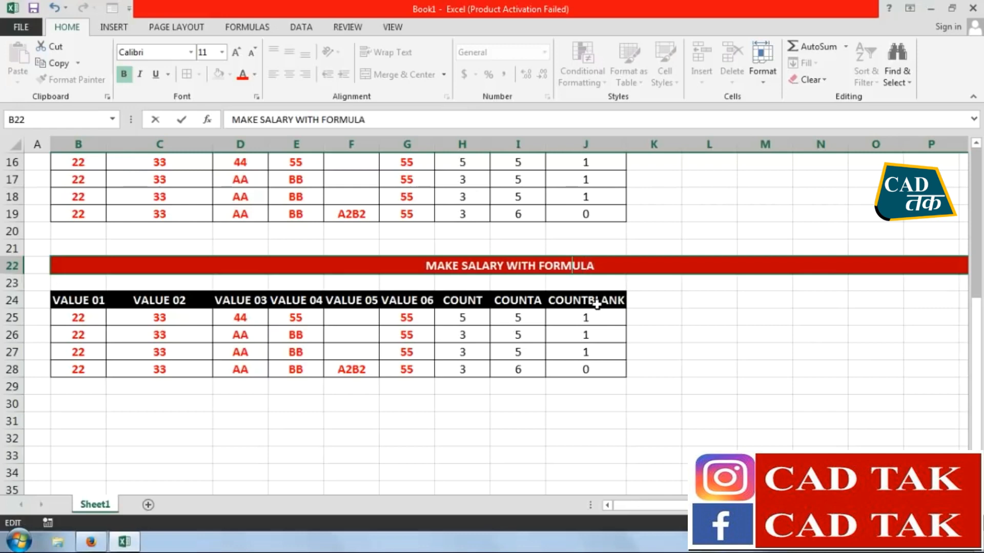
{"action": "type", "text": "COUNT FORMULA"}
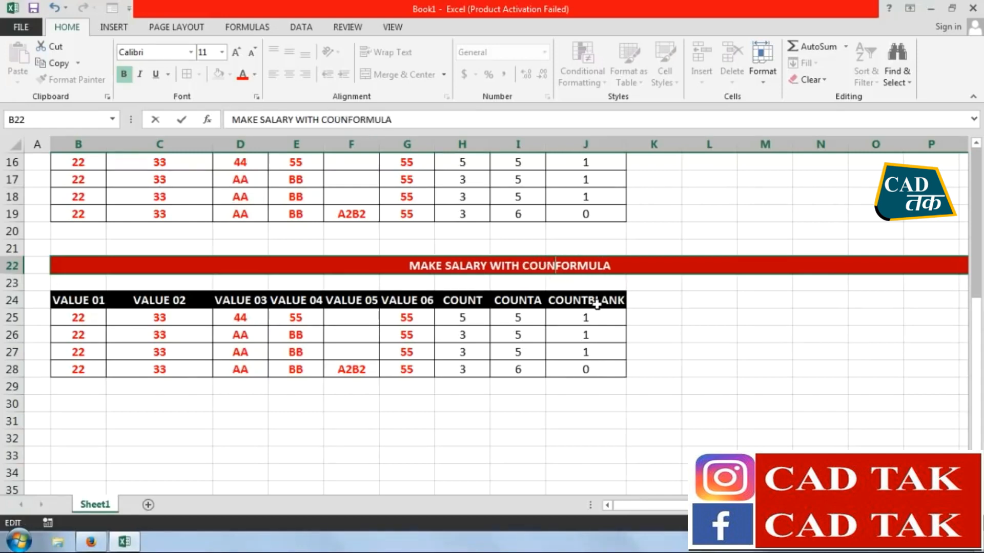
{"action": "type", "text": " SERIES"}
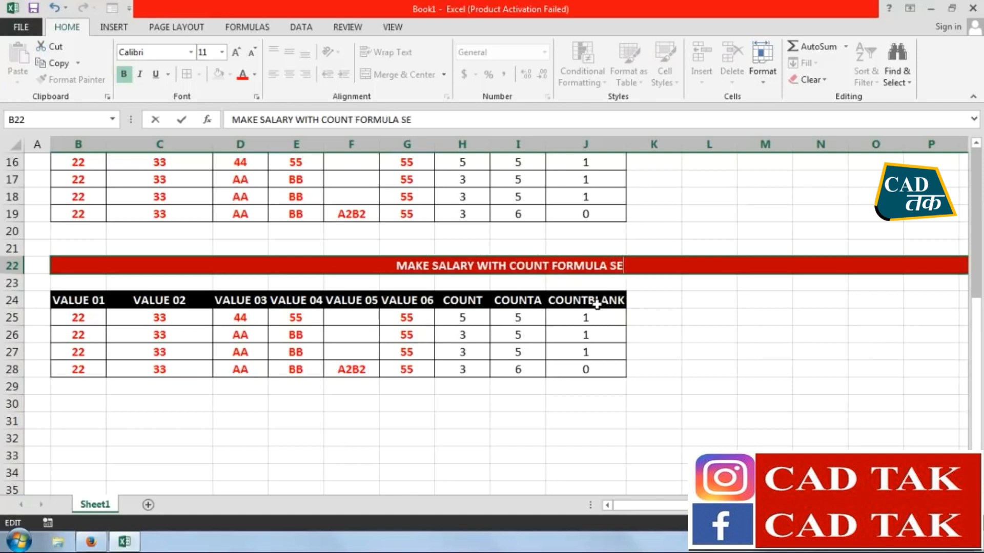
{"action": "key", "text": "Return"}
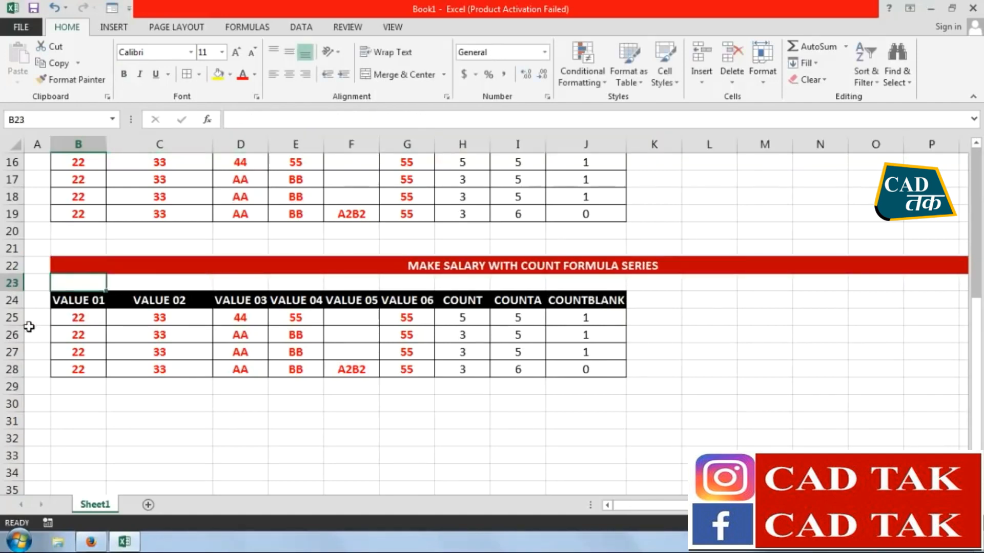
Replace the first three headers of the pasted table, B24:D24, with S.NO., WORKERS NAME and POST
{"action": "left_click", "coordinate": [66, 303]}
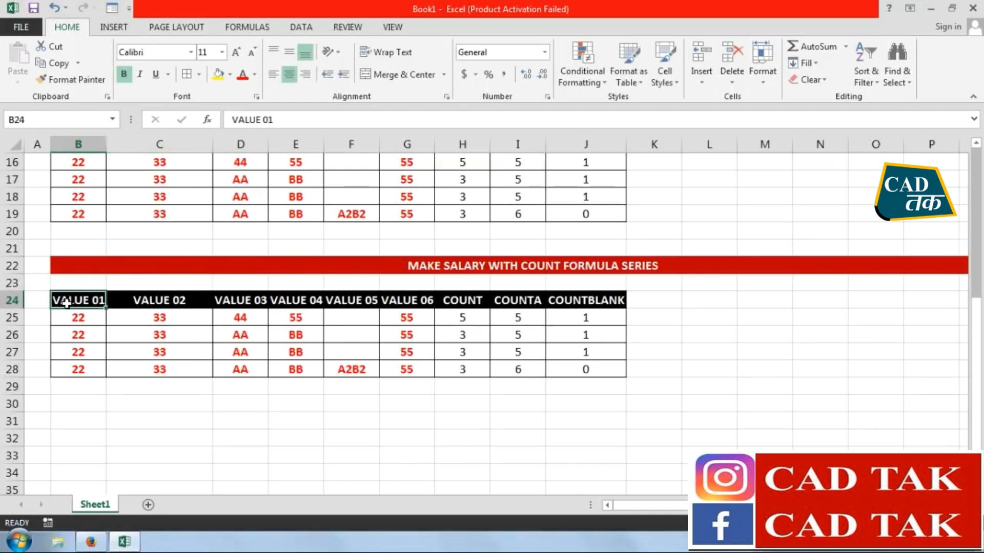
{"action": "type", "text": "S.NO."}
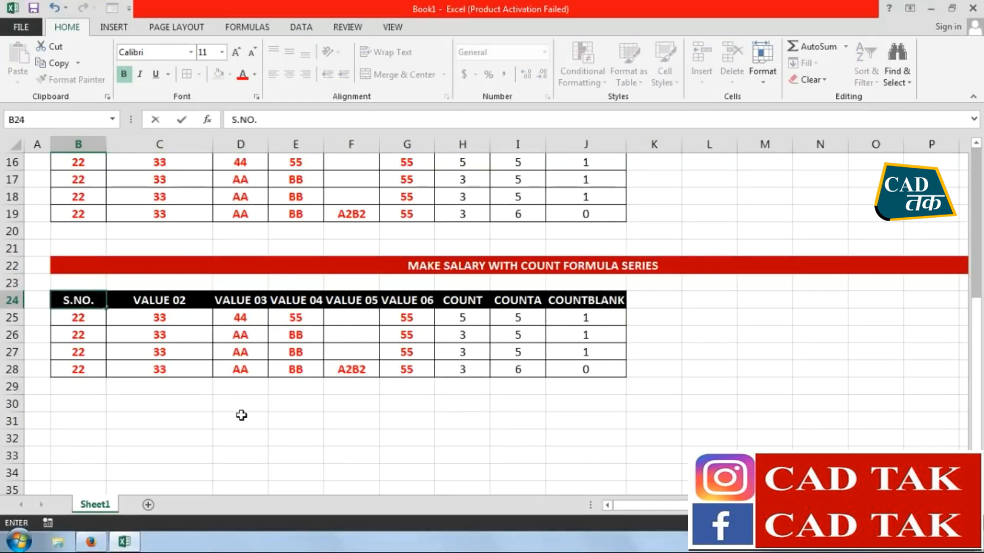
{"action": "key", "text": "Tab"}
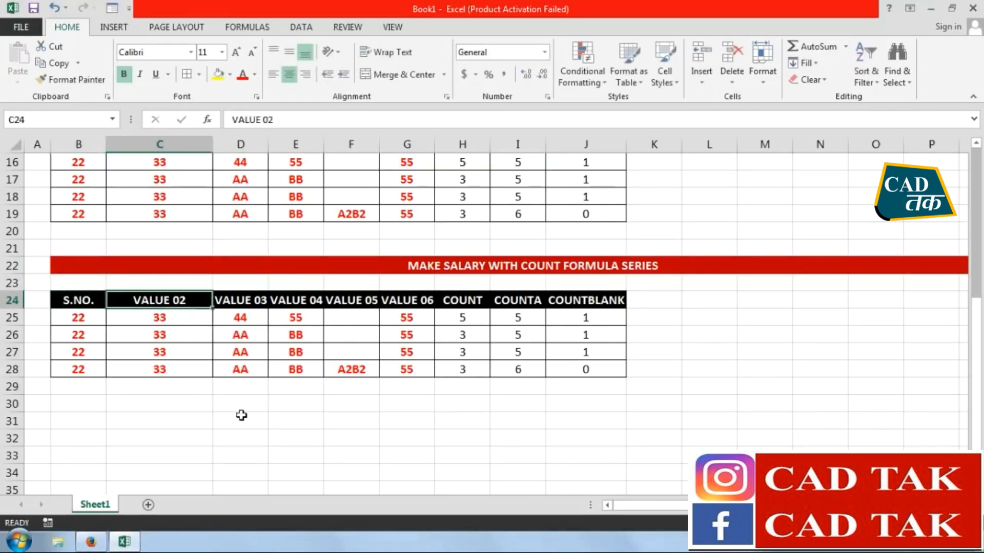
{"action": "type", "text": "WORKERS"}
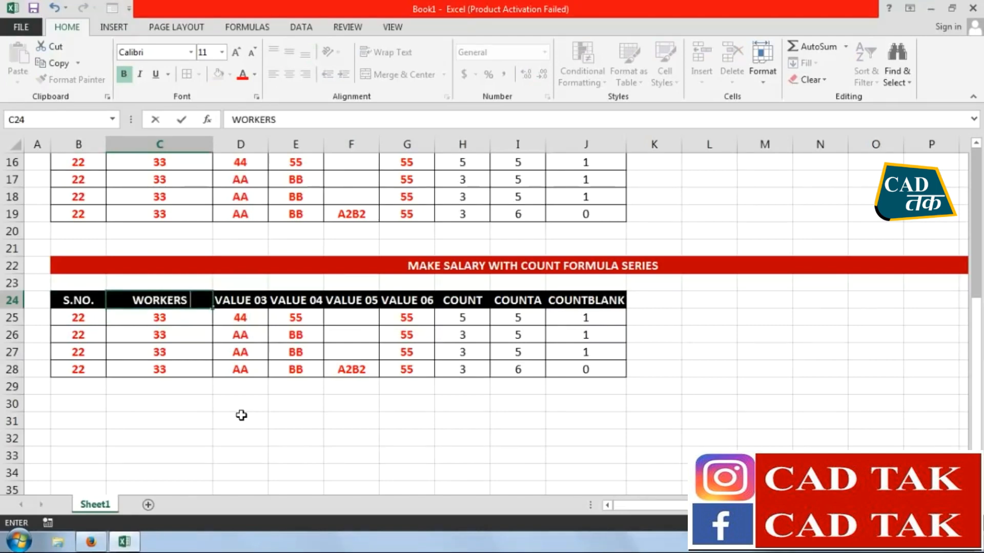
{"action": "type", "text": " NAME"}
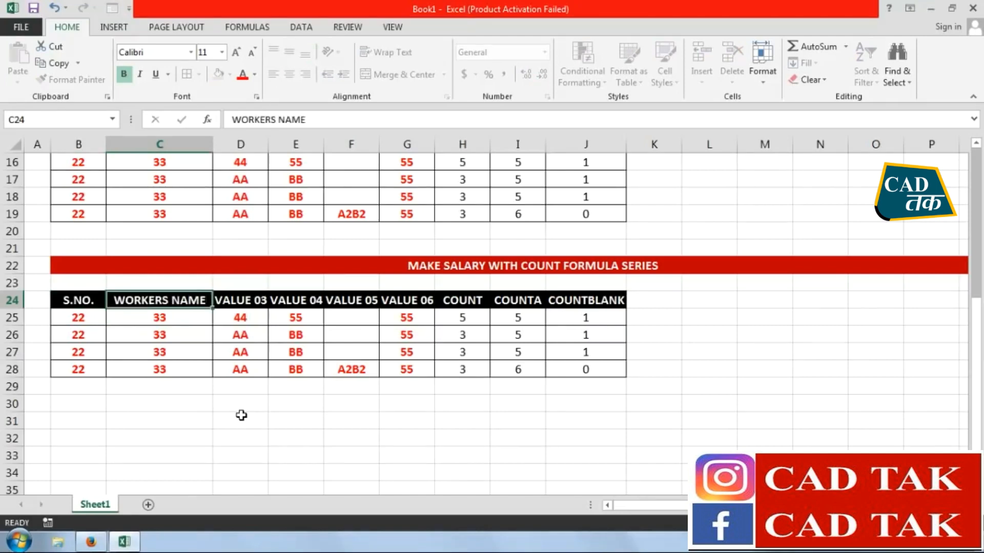
{"action": "key", "text": "Tab"}
{"action": "type", "text": "POST"}
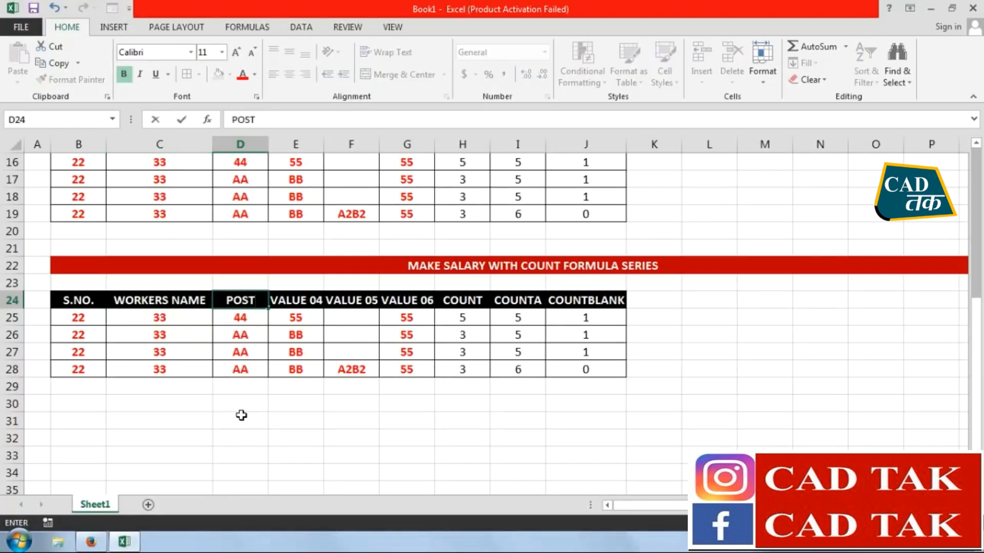
Label the header cells E24:K24 with the weekdays MON, TUE, WED, THU, FRI, SAT and SUN
{"action": "key", "text": "Tab"}
{"action": "type", "text": "MON"}
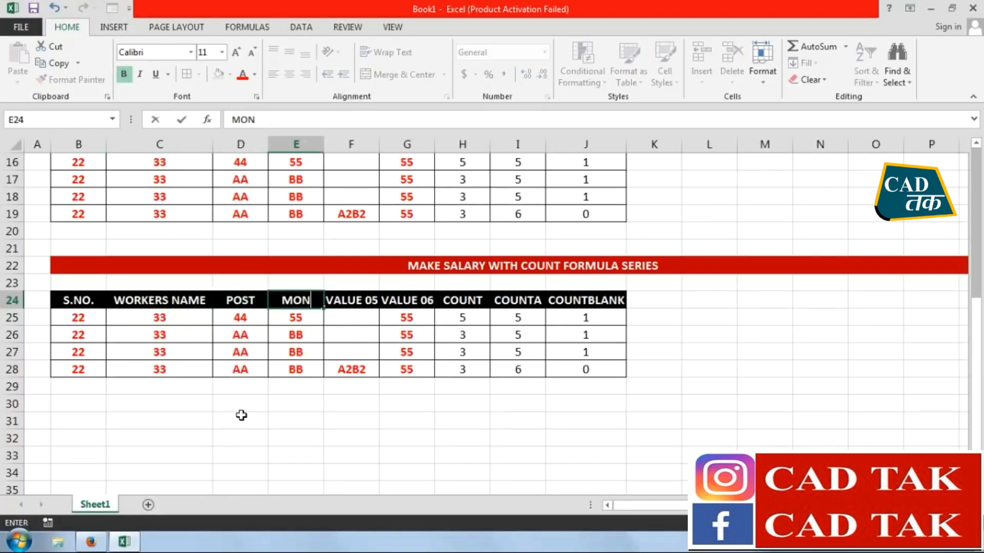
{"action": "key", "text": "Tab"}
{"action": "type", "text": "TUE"}
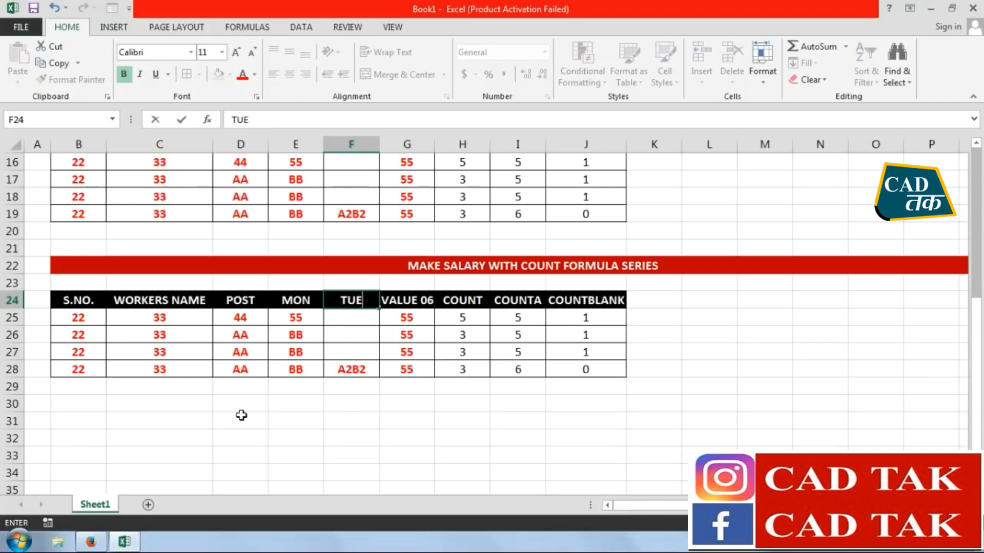
{"action": "key", "text": "Tab"}
Clear all contents and formatting from the copied data in B25:J29 below the new headers
{"action": "left_click_drag", "start_coordinate": [281, 306], "coordinate": [57, 386]}
{"action": "left_click", "coordinate": [829, 81]}
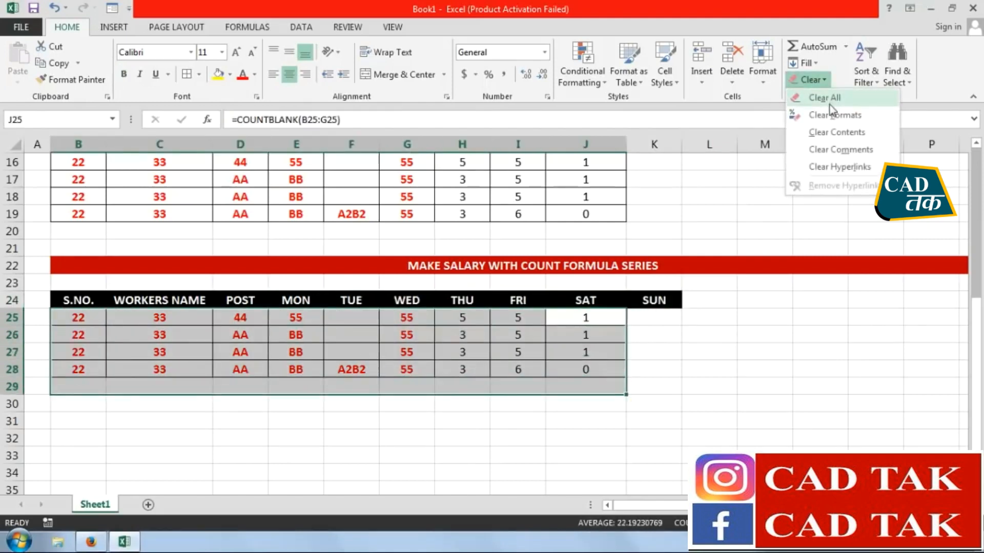
{"action": "left_click", "coordinate": [830, 109]}
{"action": "left_click", "coordinate": [827, 82]}
{"action": "left_click", "coordinate": [828, 97]}
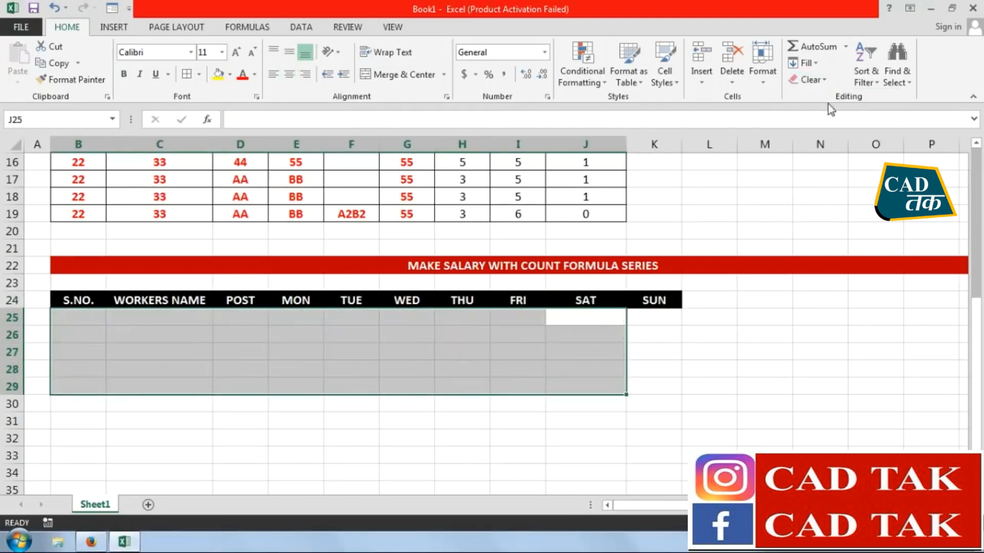
Number the rows 1 to 5 in the S.NO. column, B25:B29
{"action": "left_click", "coordinate": [81, 318]}
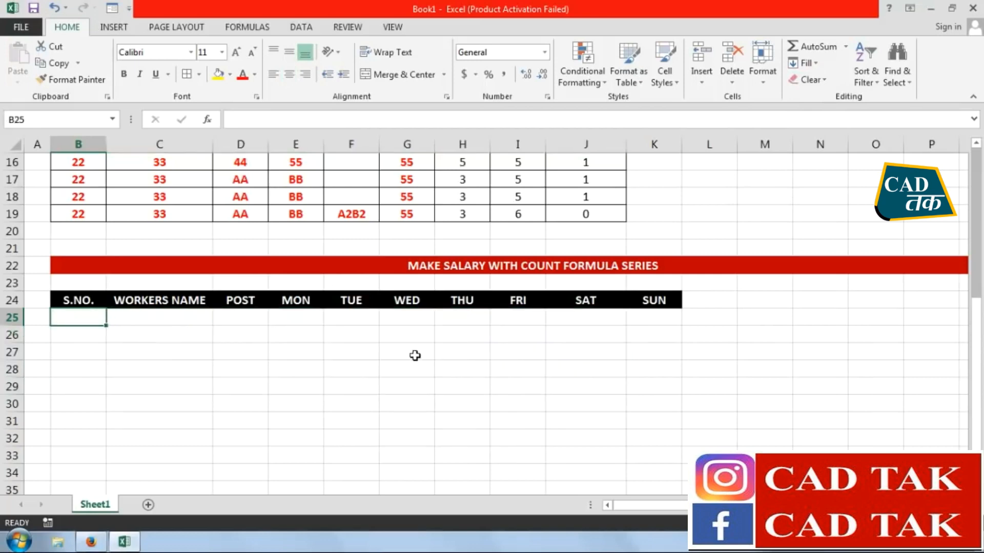
{"action": "type", "text": "1"}
{"action": "key", "text": "Return"}
{"action": "type", "text": "2"}
{"action": "key", "text": "Return"}
{"action": "type", "text": "3"}
{"action": "key", "text": "Return"}
{"action": "type", "text": "4"}
{"action": "key", "text": "Return"}
{"action": "type", "text": "5"}
{"action": "key", "text": "Return"}
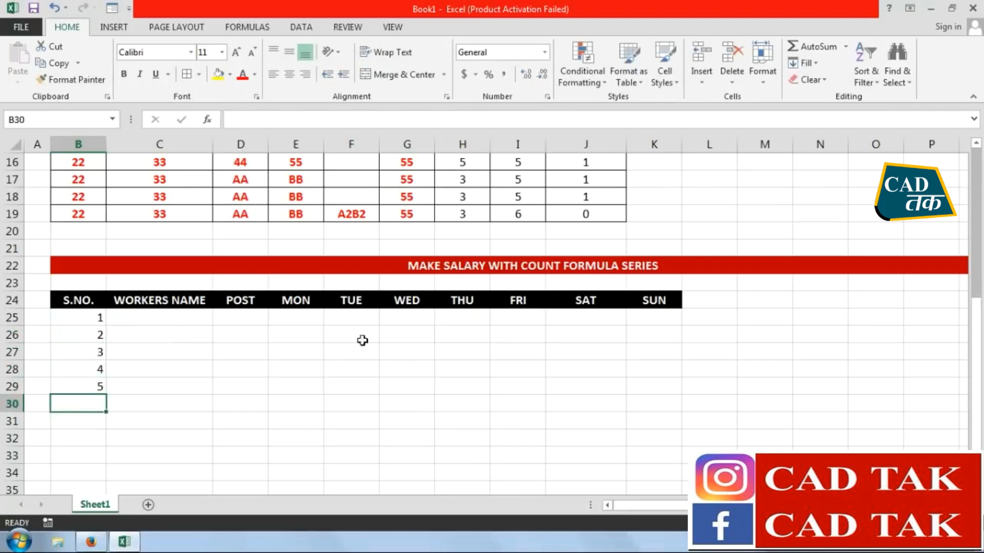
Enter the five workers' first names in the WORKERS NAME column, C25:C29
{"action": "left_click", "coordinate": [160, 321]}
{"action": "type", "text": "SANDEEP"}
{"action": "key", "text": "Return"}
{"action": "type", "text": "SUDHI"}
{"action": "key", "text": "Return"}
{"action": "type", "text": "ASHI"}
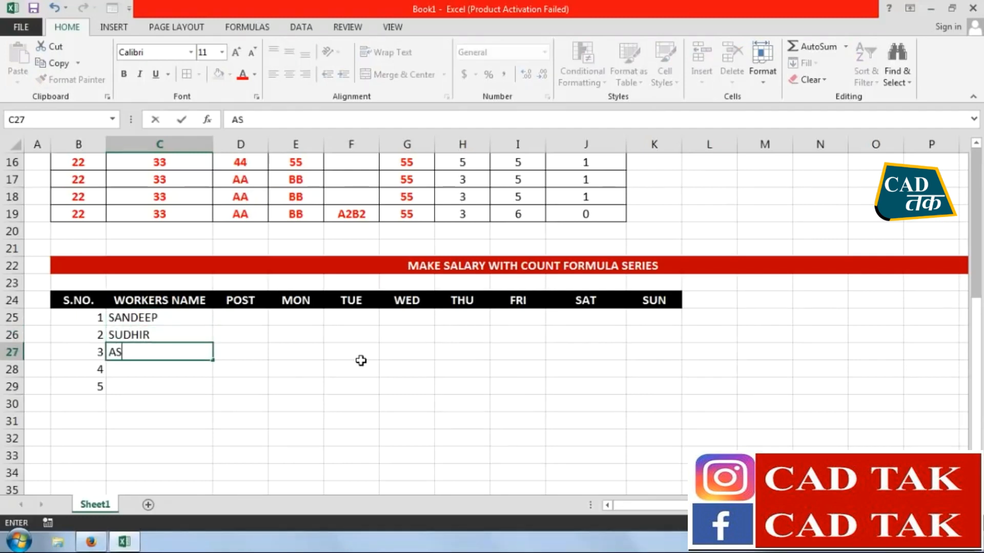
{"action": "key", "text": "Return"}
{"action": "type", "text": "RAJA"}
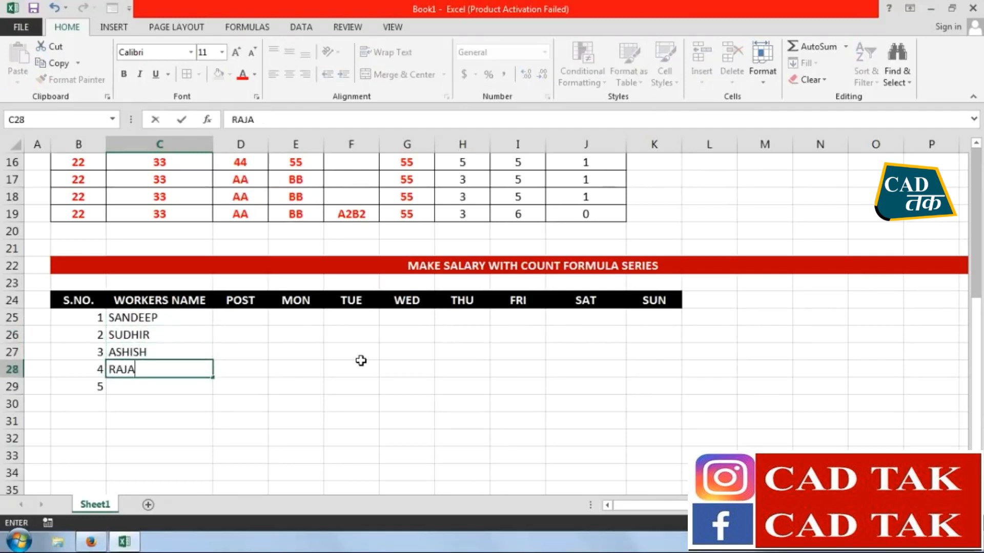
{"action": "key", "text": "Return"}
{"action": "type", "text": "SAV"}
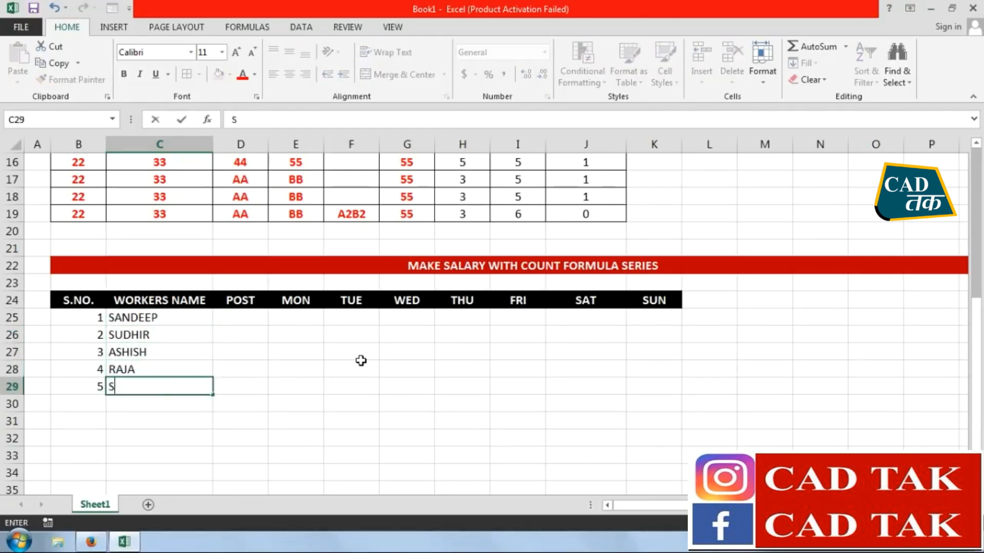
{"action": "key", "text": "BackSpace"}
{"action": "key", "text": "BackSpace"}
{"action": "key", "text": "BackSpace"}
{"action": "type", "text": "HIN"}
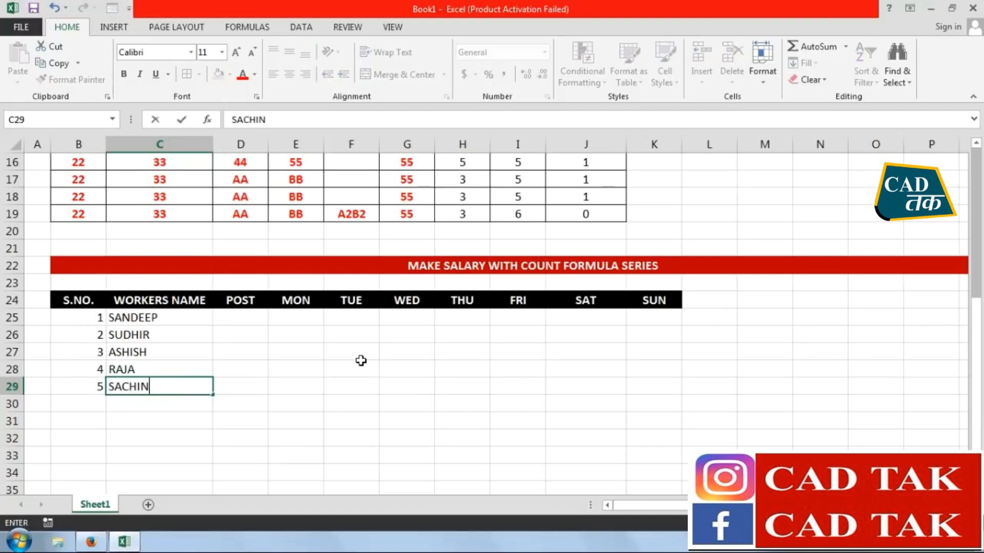
Fill the POST column, D25:D29, with OPRATOR, HR, Manager, OPRATOR and OPRATOR
{"action": "left_click", "coordinate": [261, 317]}
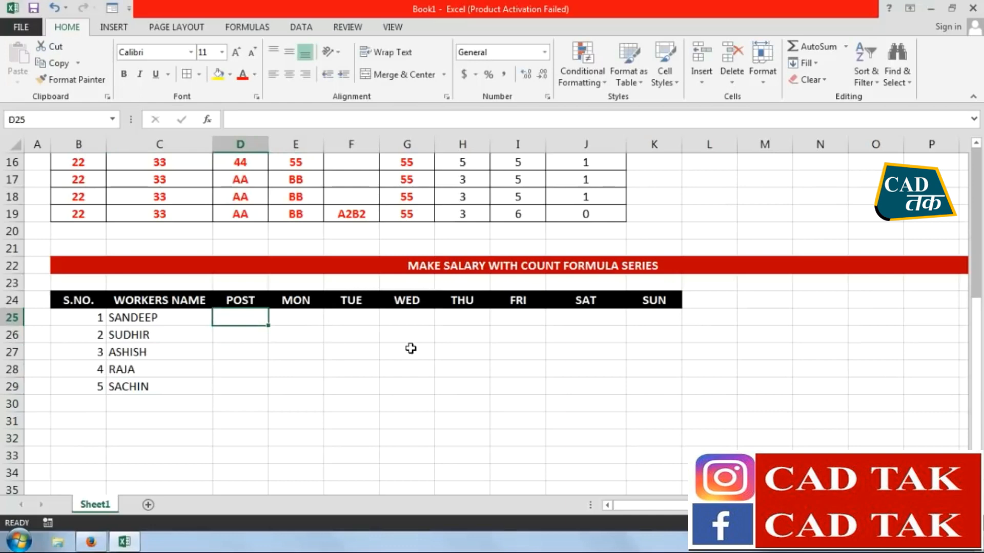
{"action": "type", "text": "OPRATOR"}
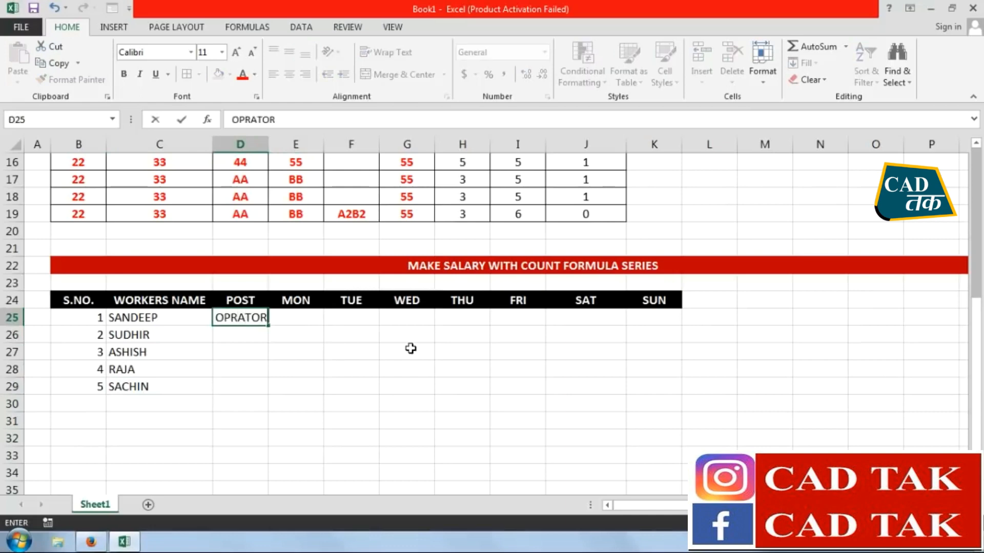
{"action": "key", "text": "Return"}
{"action": "type", "text": "HR"}
{"action": "key", "text": "Return"}
{"action": "type", "text": "Ma"}
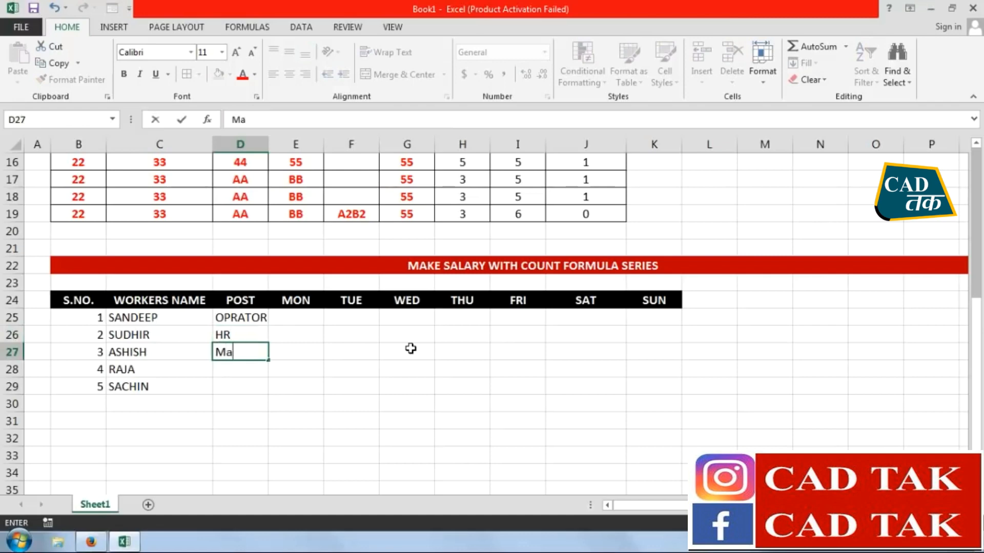
{"action": "type", "text": "nager"}
{"action": "key", "text": "Return"}
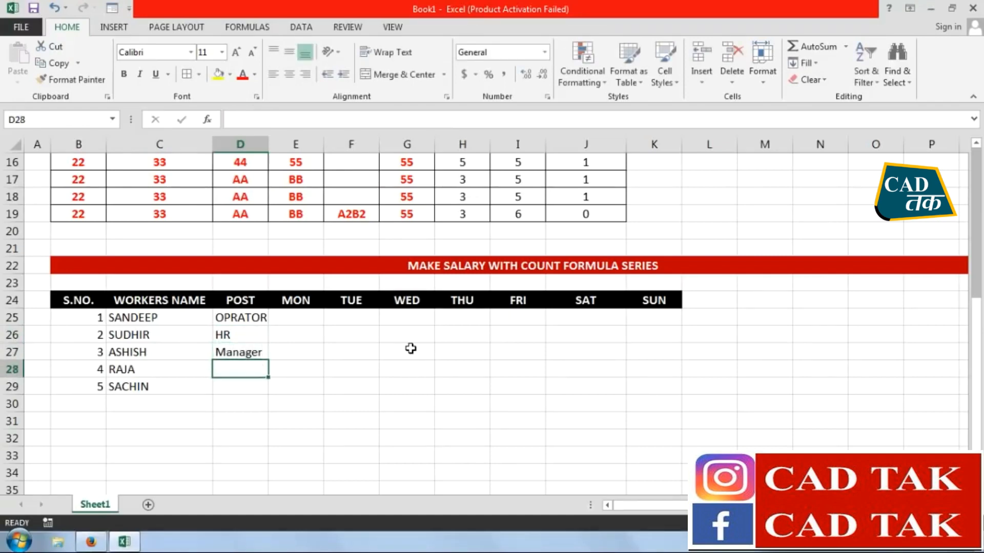
{"action": "type", "text": "o"}
{"action": "key", "text": "ctrl+Return"}
{"action": "key", "text": "Return"}
{"action": "type", "text": "o"}
{"action": "key", "text": "Return"}
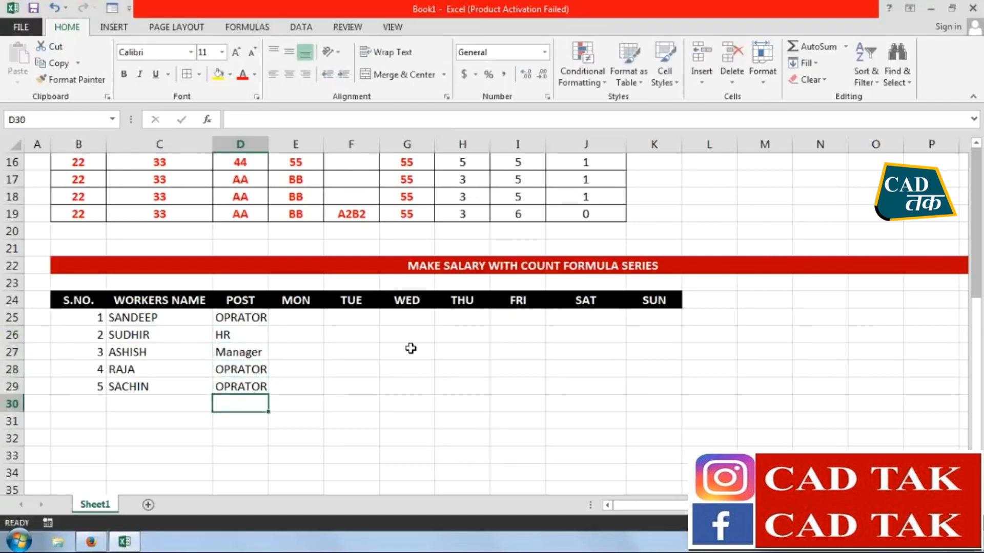
Enter the MON attendance in E25:E29 as P, A, P, P and L
{"action": "left_click", "coordinate": [307, 317]}
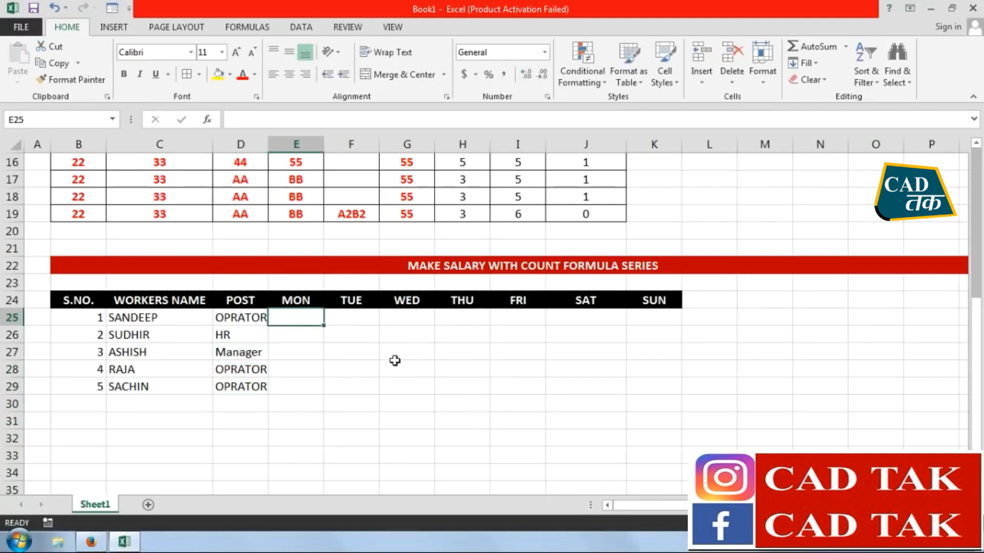
{"action": "type", "text": "P"}
{"action": "key", "text": "Return"}
{"action": "type", "text": "A"}
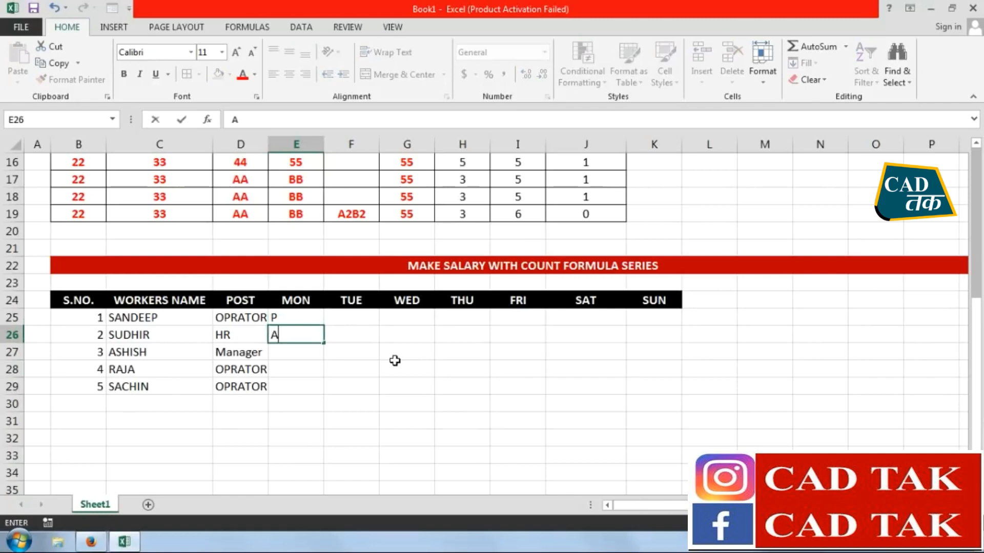
{"action": "key", "text": "Return"}
{"action": "type", "text": "P"}
{"action": "key", "text": "Return"}
{"action": "type", "text": "P"}
{"action": "key", "text": "Return"}
{"action": "type", "text": "L"}
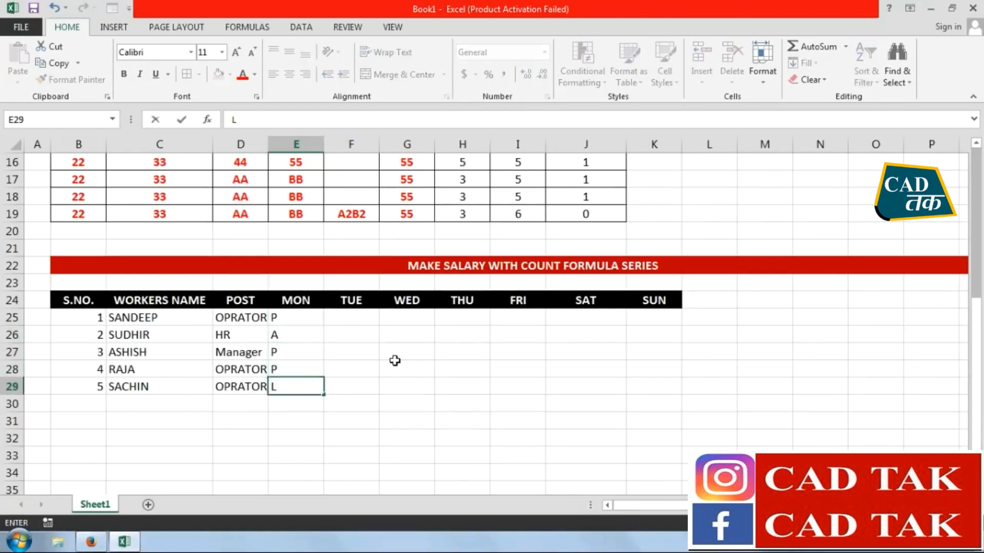
Enter the TUE attendance in F25:F29 as A, P, P, P and A
{"action": "left_click", "coordinate": [366, 318]}
{"action": "type", "text": "A"}
{"action": "key", "text": "Return"}
{"action": "type", "text": "P"}
{"action": "key", "text": "Return"}
{"action": "type", "text": "P"}
{"action": "key", "text": "Return"}
{"action": "type", "text": "P"}
{"action": "key", "text": "Return"}
{"action": "type", "text": "A"}
{"action": "key", "text": "Return"}
Enter the WED attendance in G25:G29 as P, P, L, P and A
{"action": "left_click", "coordinate": [402, 323]}
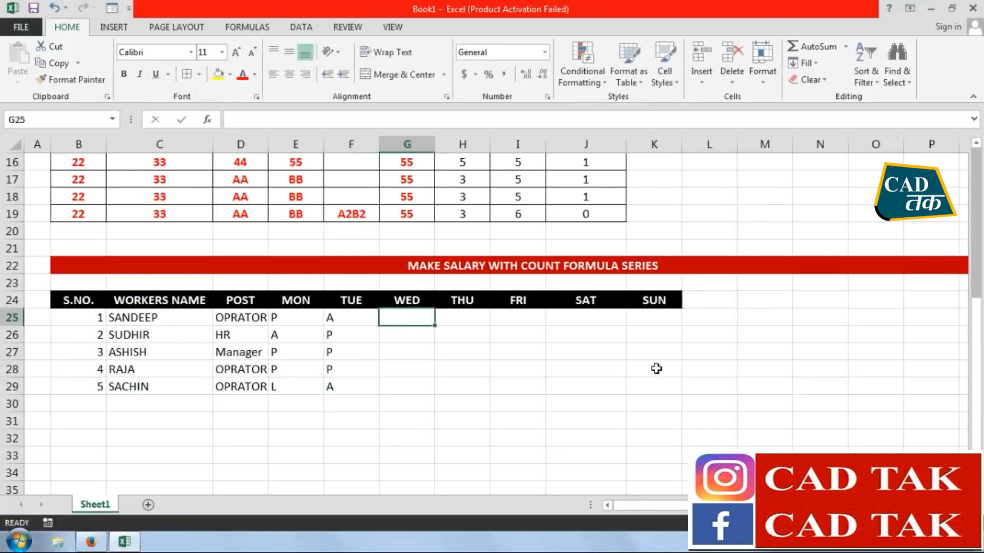
{"action": "type", "text": "P"}
{"action": "key", "text": "Return"}
{"action": "type", "text": "P"}
{"action": "key", "text": "Return"}
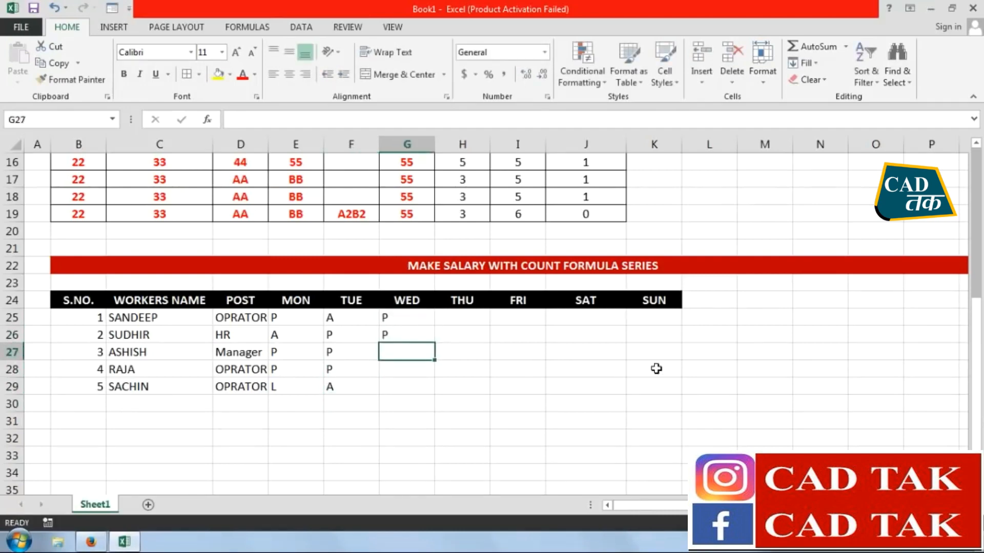
{"action": "type", "text": "L"}
{"action": "key", "text": "Return"}
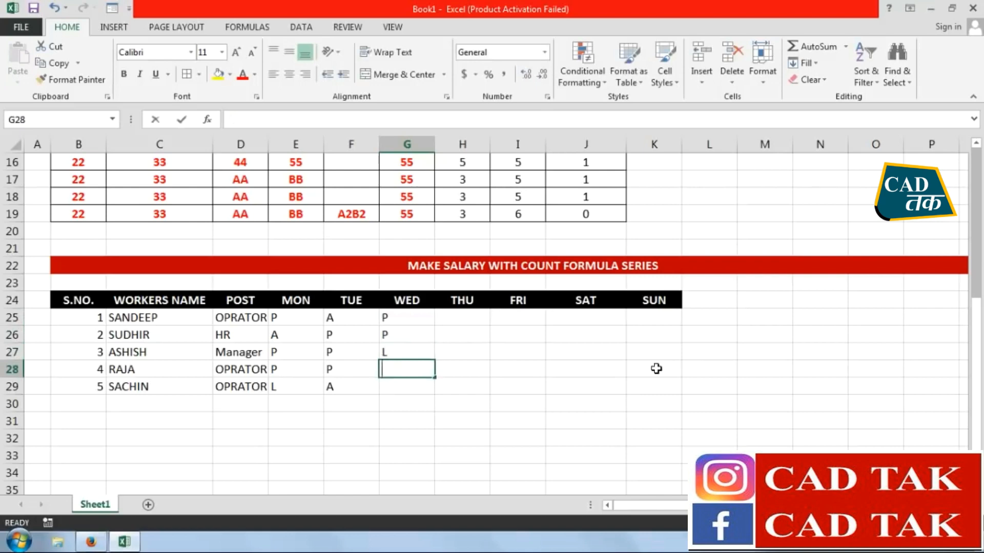
{"action": "type", "text": "P"}
{"action": "key", "text": "Return"}
{"action": "type", "text": "A"}
{"action": "key", "text": "Return"}
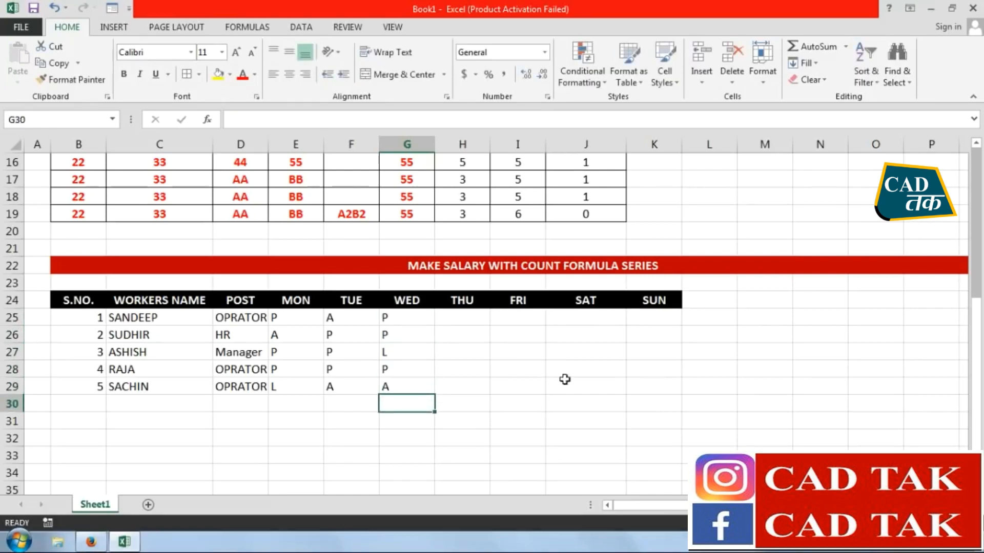
Enter P in H25 and fill it down to H29 for the THU attendance
{"action": "left_click", "coordinate": [470, 322]}
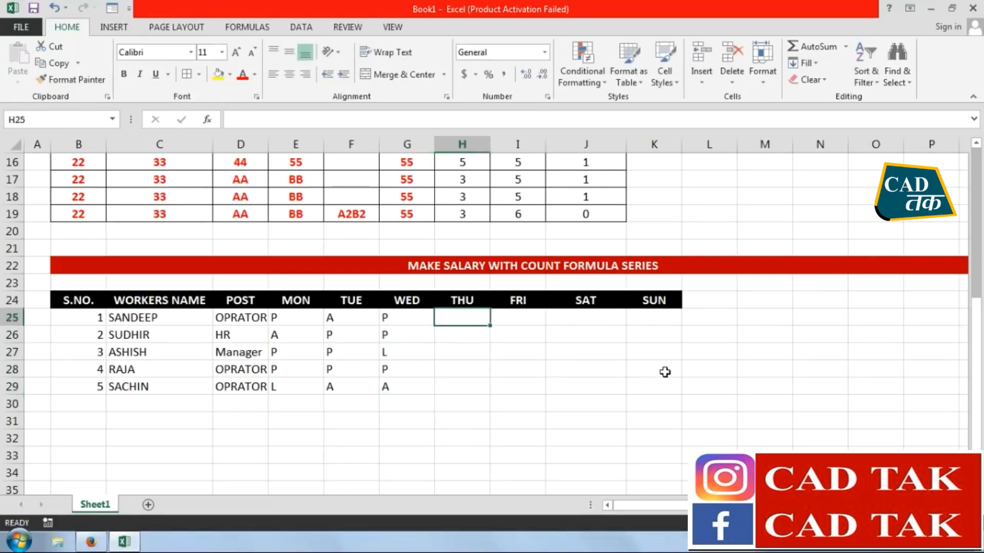
{"action": "type", "text": "P"}
{"action": "key", "text": "Return"}
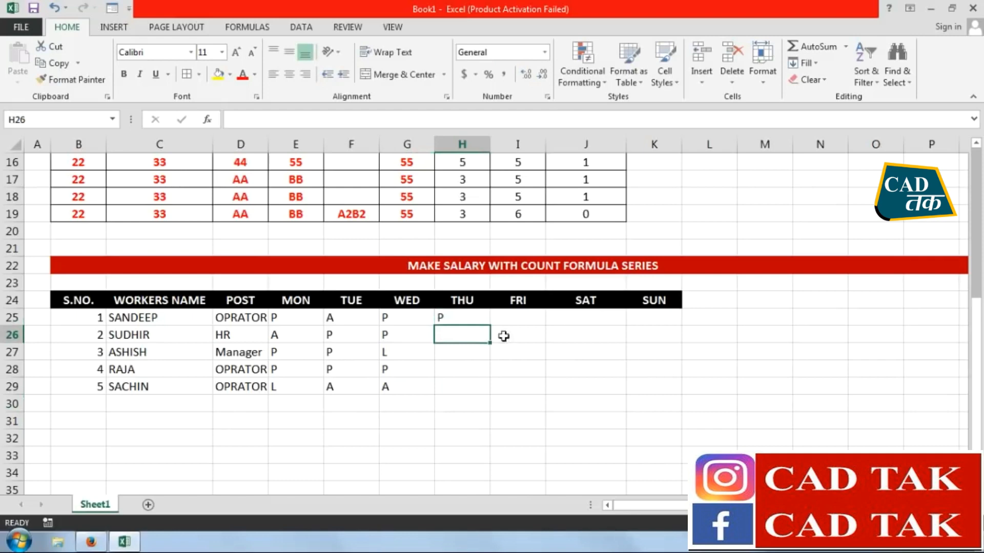
{"action": "left_click", "coordinate": [484, 323]}
{"action": "left_click_drag", "start_coordinate": [490, 328], "coordinate": [494, 392]}
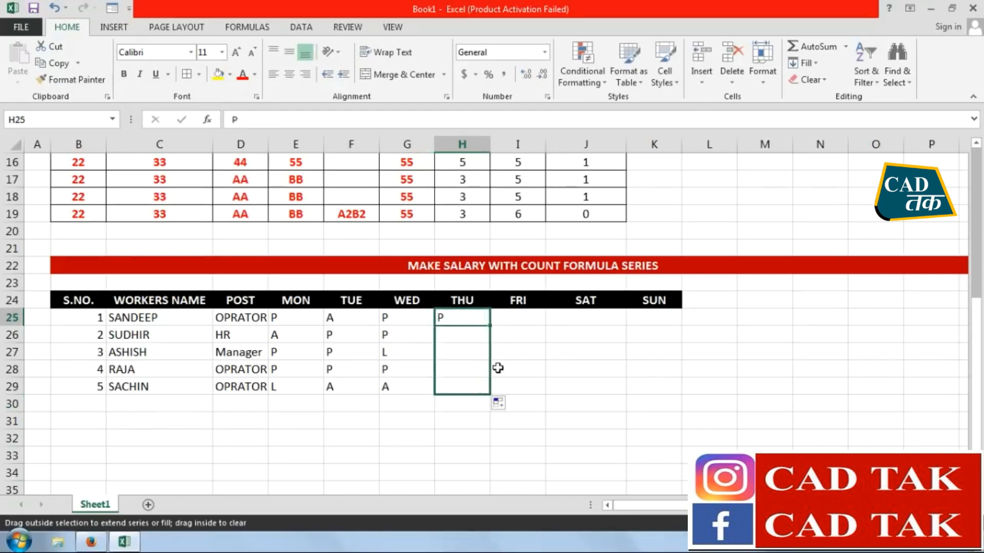
Enter the FRI attendance in I25:I29 as P, L, P, P and P, filling the last P down
{"action": "left_click", "coordinate": [523, 320]}
{"action": "type", "text": "P"}
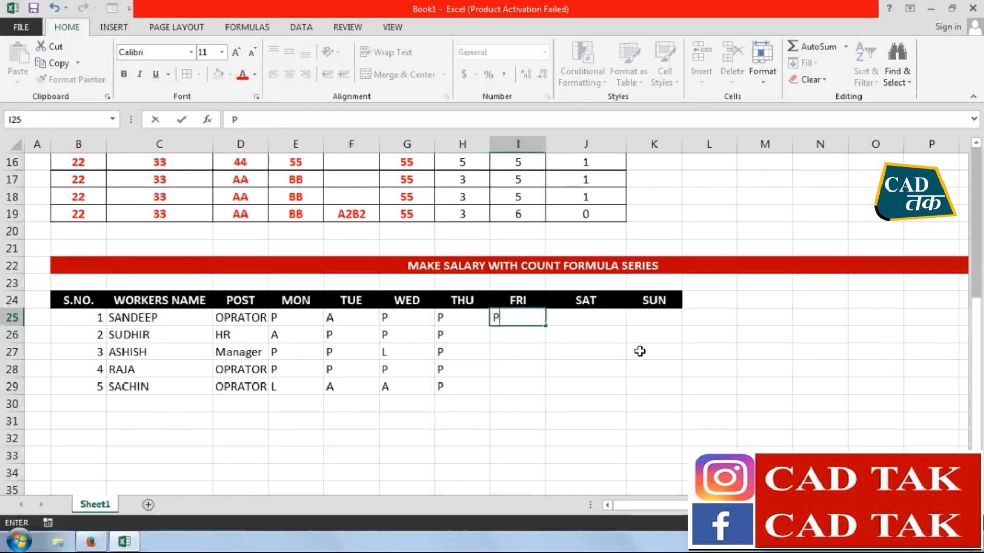
{"action": "key", "text": "Return"}
{"action": "type", "text": "L"}
{"action": "key", "text": "Return"}
{"action": "type", "text": "P"}
{"action": "key", "text": "Return"}
{"action": "left_click", "coordinate": [525, 353]}
{"action": "left_click_drag", "start_coordinate": [543, 363], "coordinate": [542, 405]}
Enter P in J25 and fill it down to J29 for the SAT attendance
{"action": "left_click", "coordinate": [581, 318]}
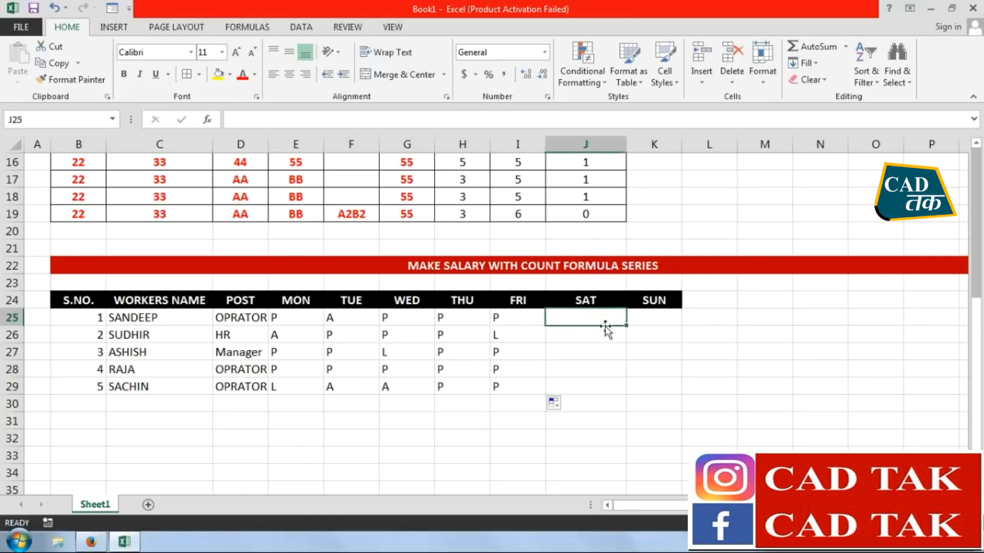
{"action": "type", "text": "P"}
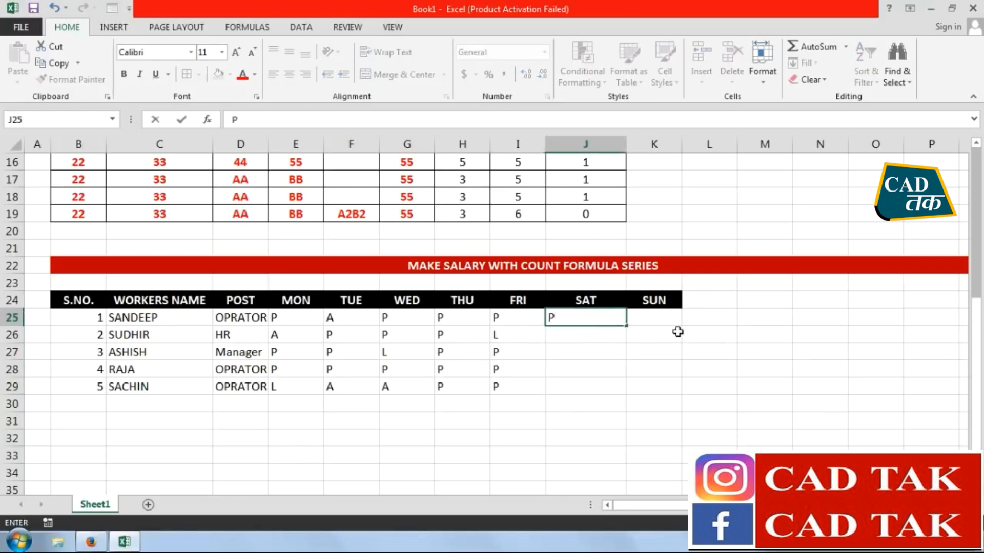
{"action": "key", "text": "Return"}
{"action": "left_click", "coordinate": [583, 321]}
{"action": "left_click_drag", "start_coordinate": [625, 325], "coordinate": [621, 393]}
Fill the SUN attendance in K25:K29 with H and colour the TUE to SUN entries, F25:K29, red
{"action": "left_click", "coordinate": [666, 319]}
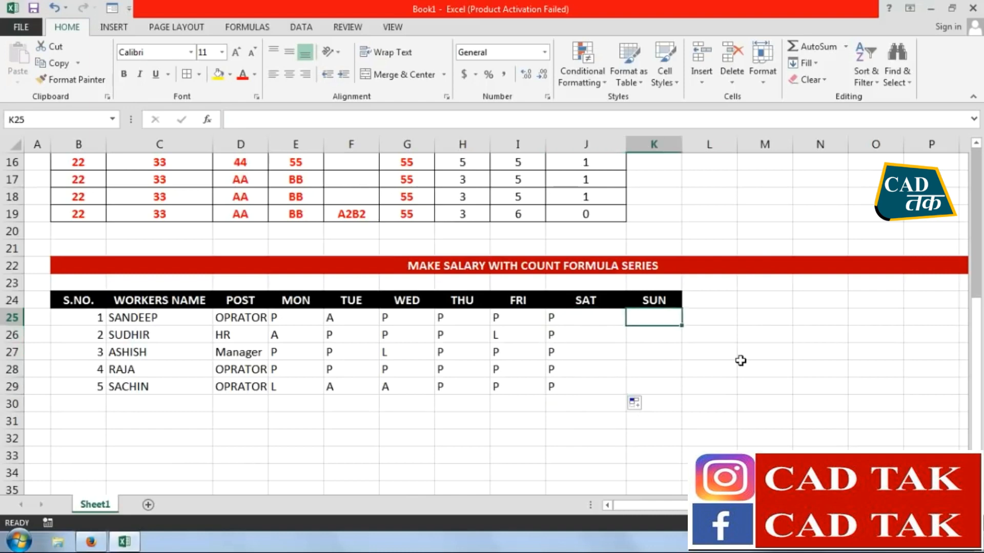
{"action": "type", "text": "H"}
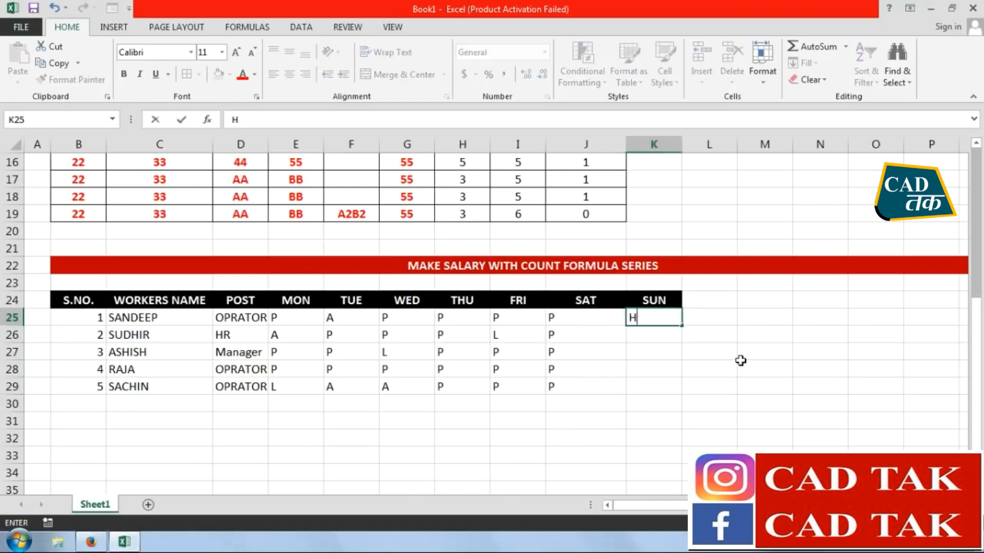
{"action": "key", "text": "Return"}
{"action": "left_click", "coordinate": [677, 319]}
{"action": "left_click_drag", "start_coordinate": [682, 326], "coordinate": [328, 314]}
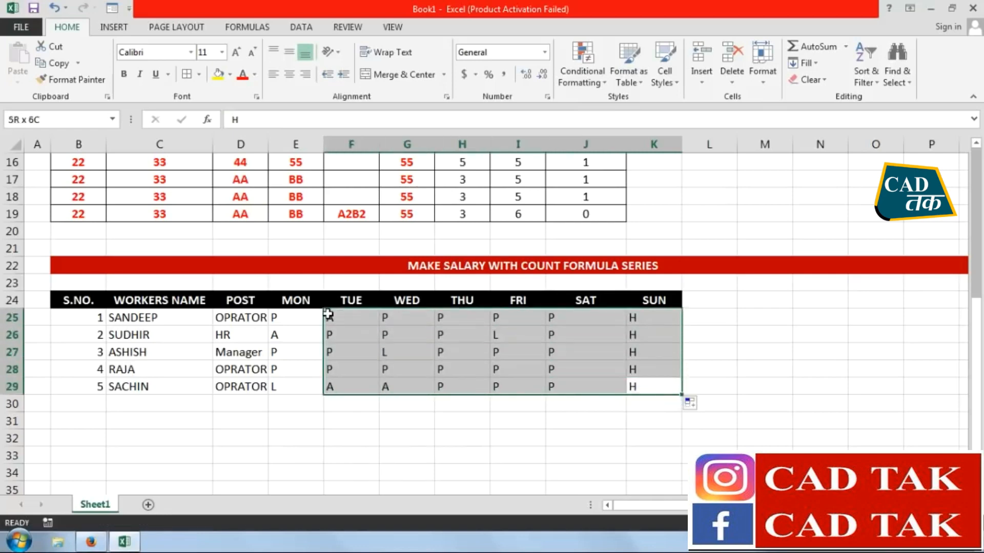
{"action": "left_click", "coordinate": [243, 74]}
Center the contents of the attendance table B24:K29 and apply all borders to it
{"action": "left_click_drag", "start_coordinate": [654, 381], "coordinate": [54, 302]}
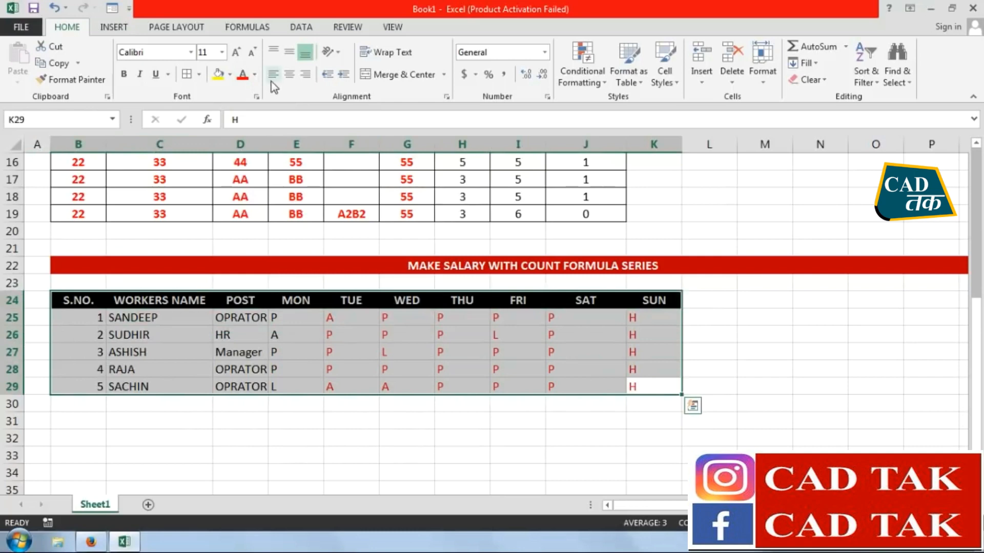
{"action": "left_click", "coordinate": [290, 74]}
{"action": "left_click", "coordinate": [615, 452]}
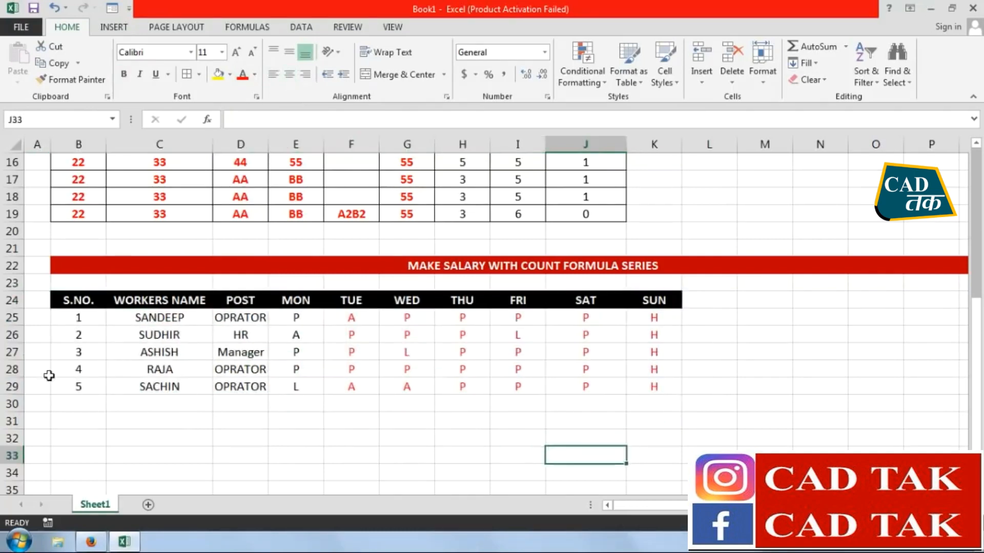
{"action": "left_click_drag", "start_coordinate": [71, 303], "coordinate": [619, 392]}
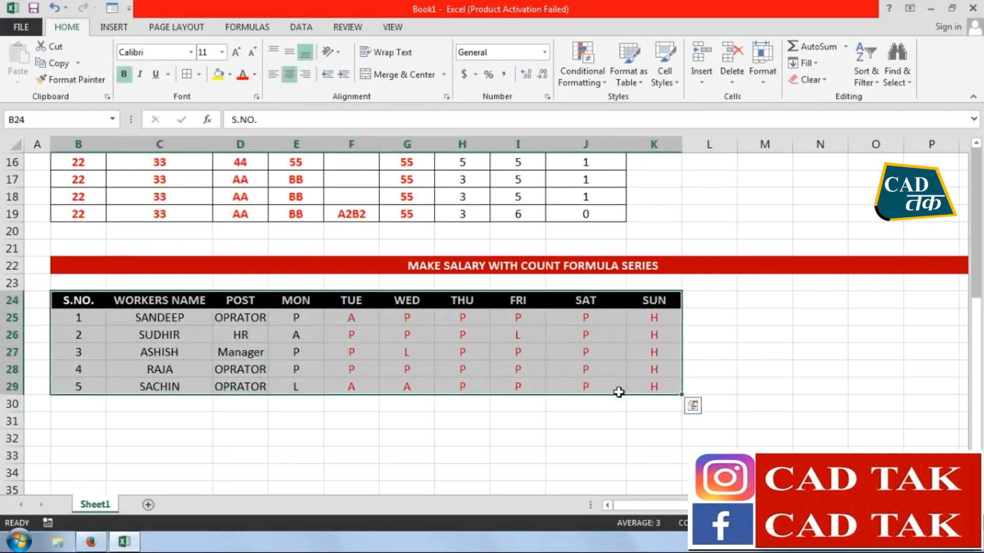
{"action": "left_click", "coordinate": [187, 74]}
Insert a blank sheet row directly above the attendance table's header row
{"action": "left_click", "coordinate": [705, 302]}
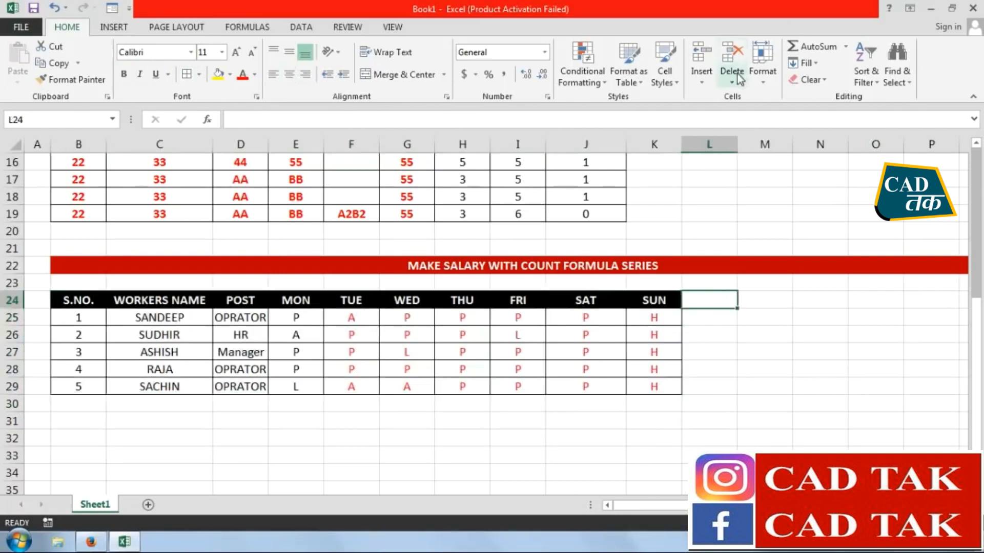
{"action": "left_click", "coordinate": [701, 77]}
{"action": "left_click", "coordinate": [727, 116]}
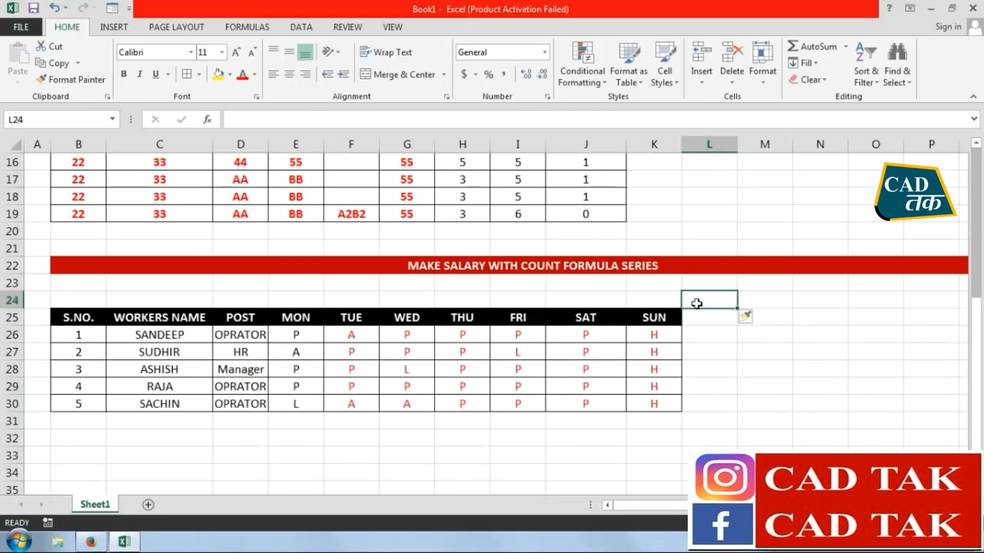
Add a two-line heading beside SUN with TOTAL in L24 and DAYS in L25
{"action": "type", "text": "TOTA"}
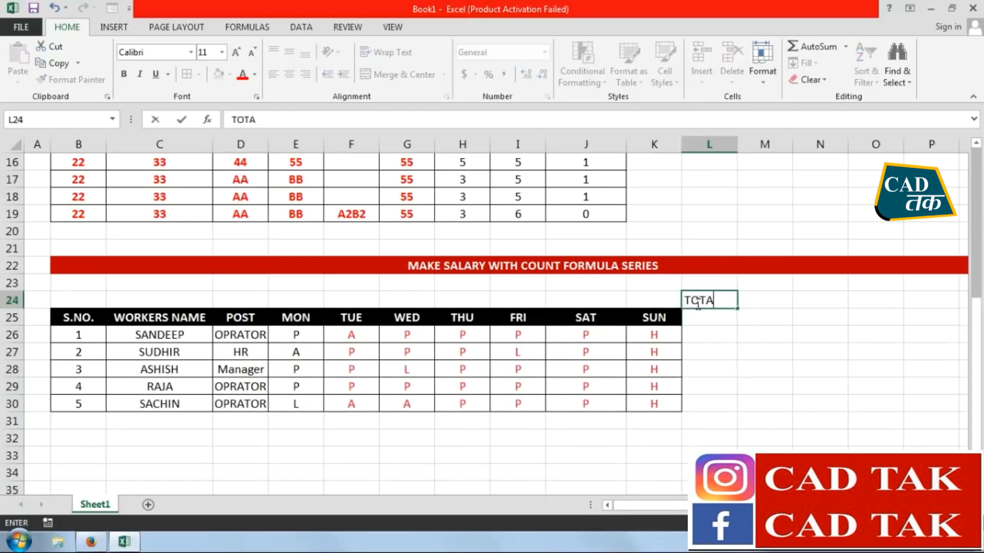
{"action": "type", "text": "L"}
{"action": "key", "text": "Return"}
{"action": "type", "text": "DAYS"}
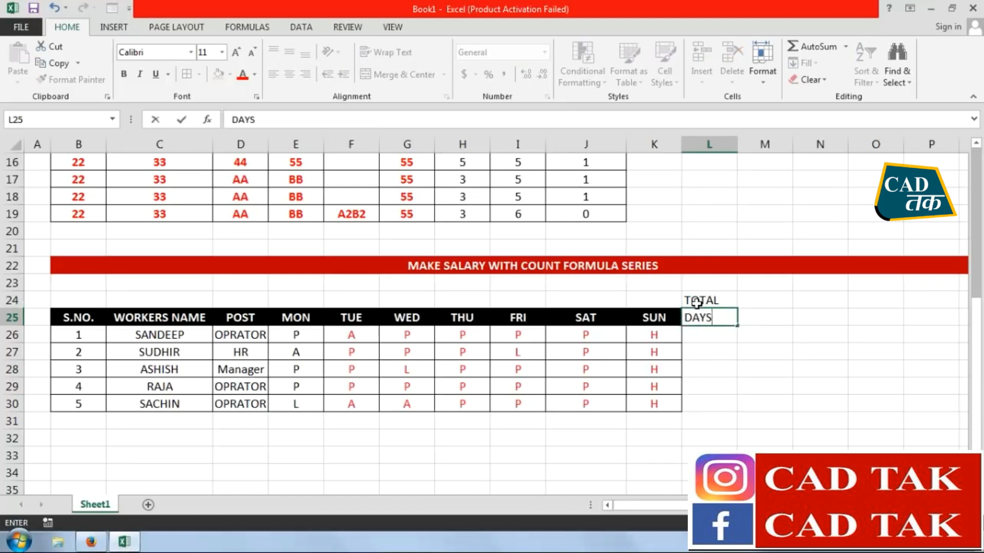
{"action": "key", "text": "Return"}
Add the two-line heading PRESENT in M24 and DAYS in M25
{"action": "left_click", "coordinate": [748, 297]}
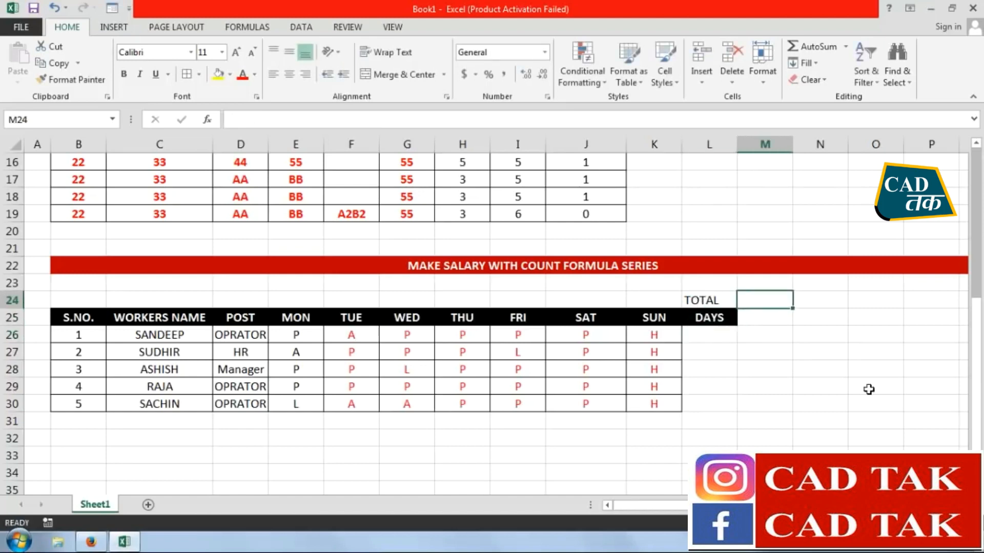
{"action": "type", "text": "PRESENT"}
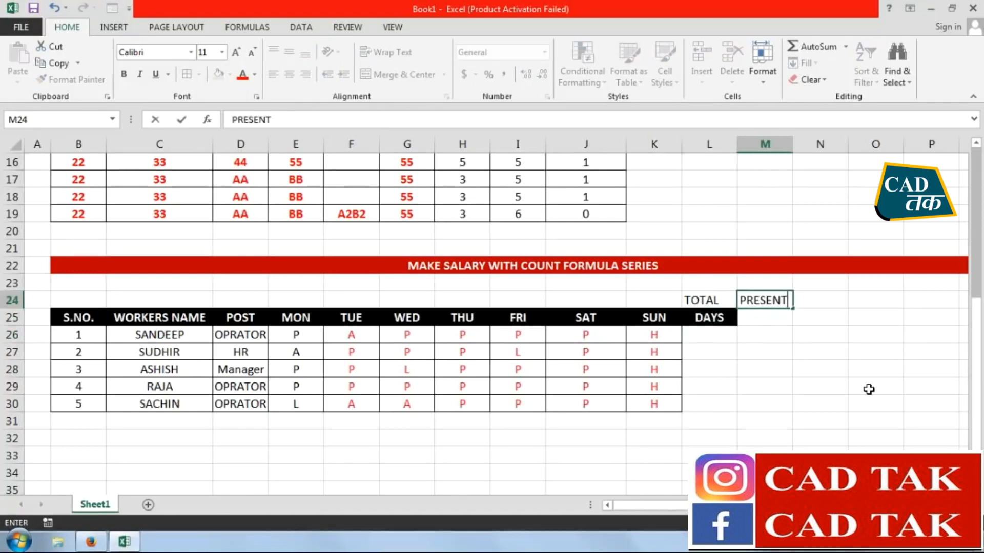
{"action": "key", "text": "Return"}
{"action": "type", "text": "DAYS"}
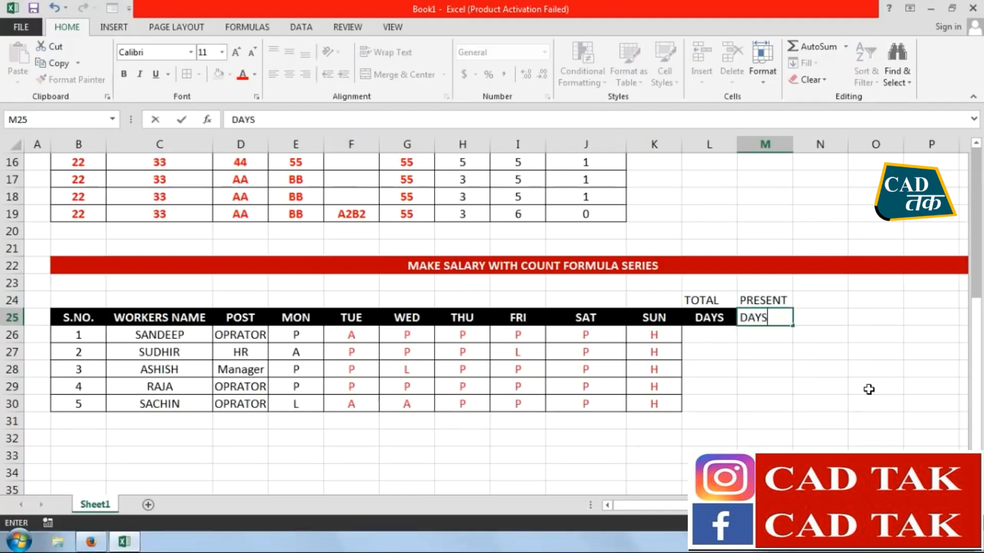
{"action": "key", "text": "Up"}
Enter ABSENT in N24 and LEAVE in O24, and fill DAYS from M25 across to O25
{"action": "key", "text": "Right"}
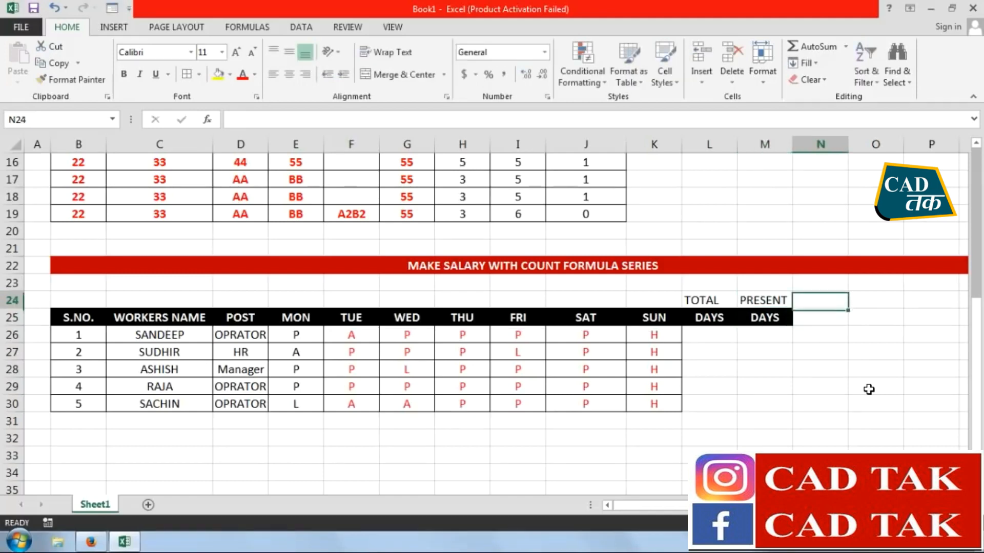
{"action": "type", "text": "ABSEN"}
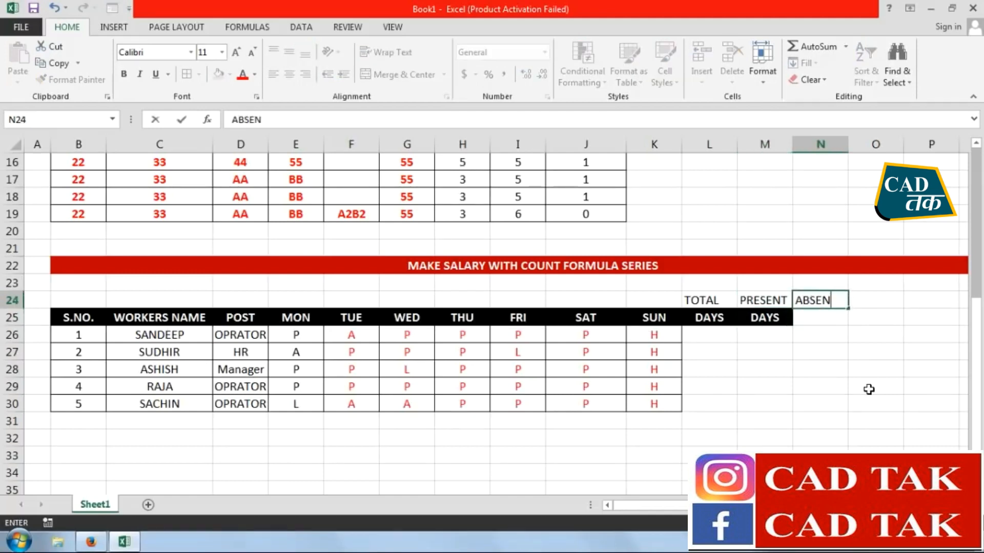
{"action": "type", "text": "T"}
{"action": "key", "text": "Right"}
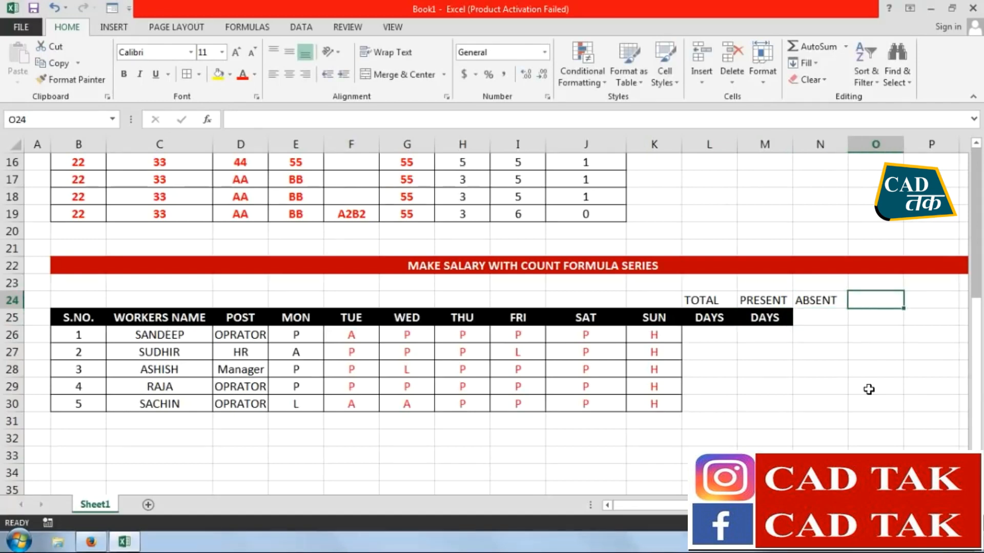
{"action": "type", "text": "LEAVE"}
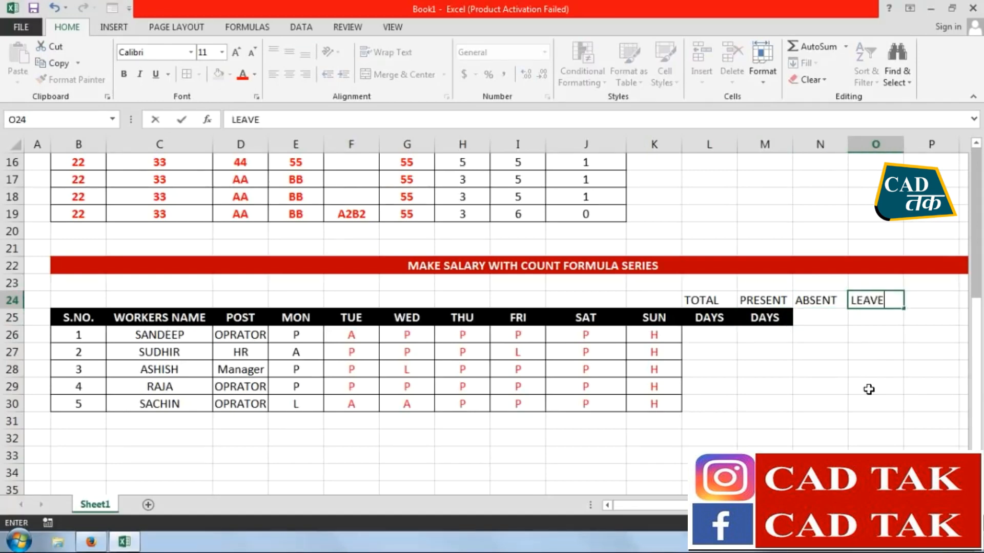
{"action": "key", "text": "Return"}
{"action": "left_click", "coordinate": [786, 320]}
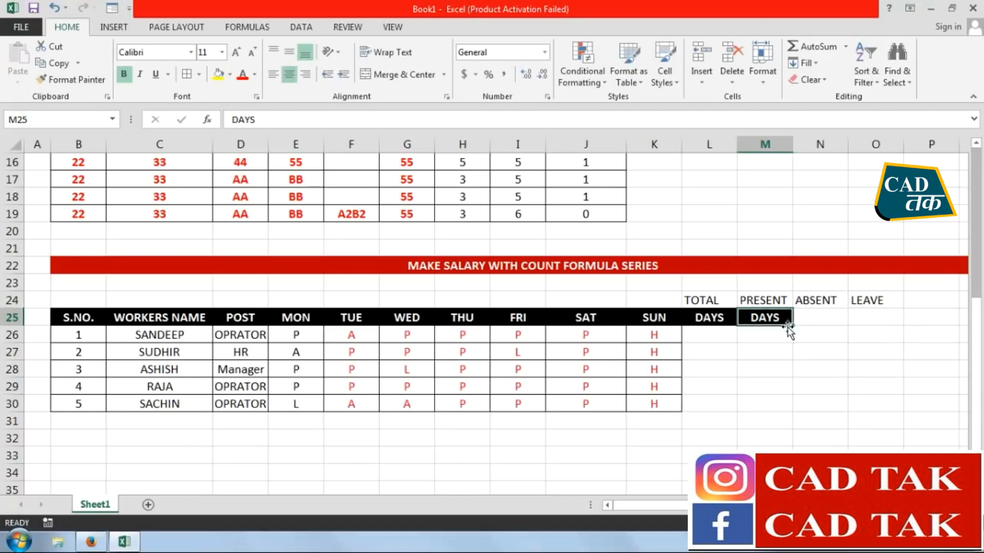
{"action": "left_click_drag", "start_coordinate": [791, 326], "coordinate": [889, 322]}
Add the two-line heading PER DAY in P24 and SALARY in P25
{"action": "left_click", "coordinate": [911, 301]}
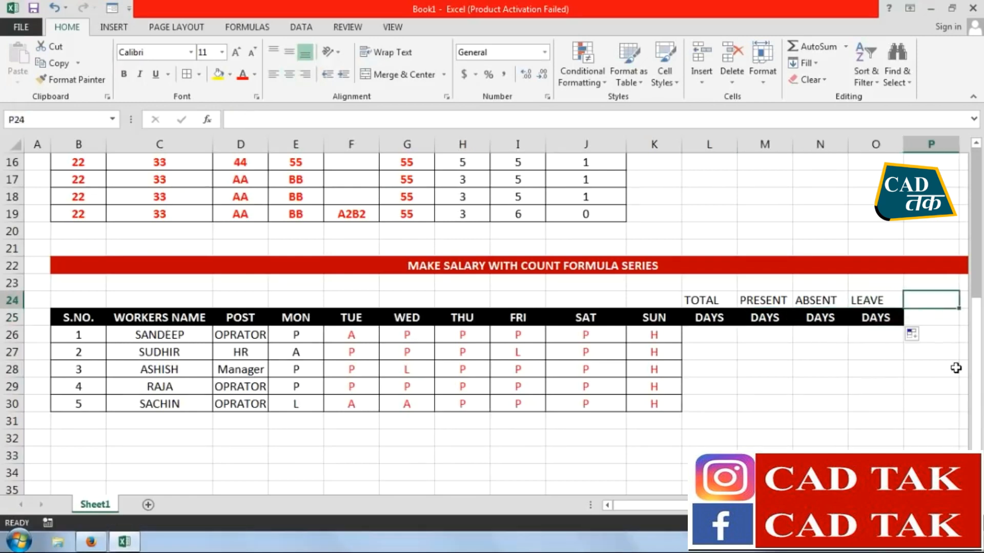
{"action": "type", "text": "PER DAYU"}
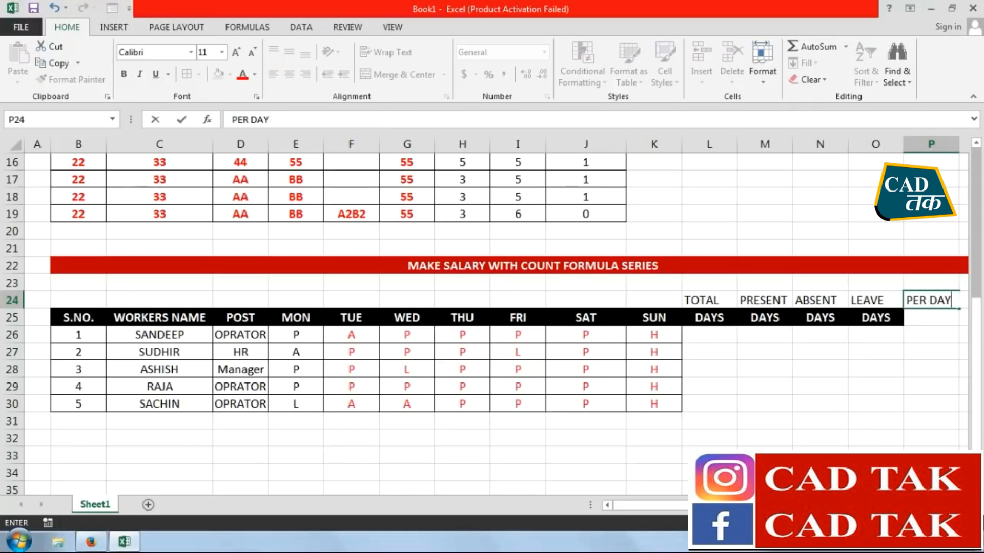
{"action": "key", "text": "Return"}
{"action": "type", "text": "SA"}
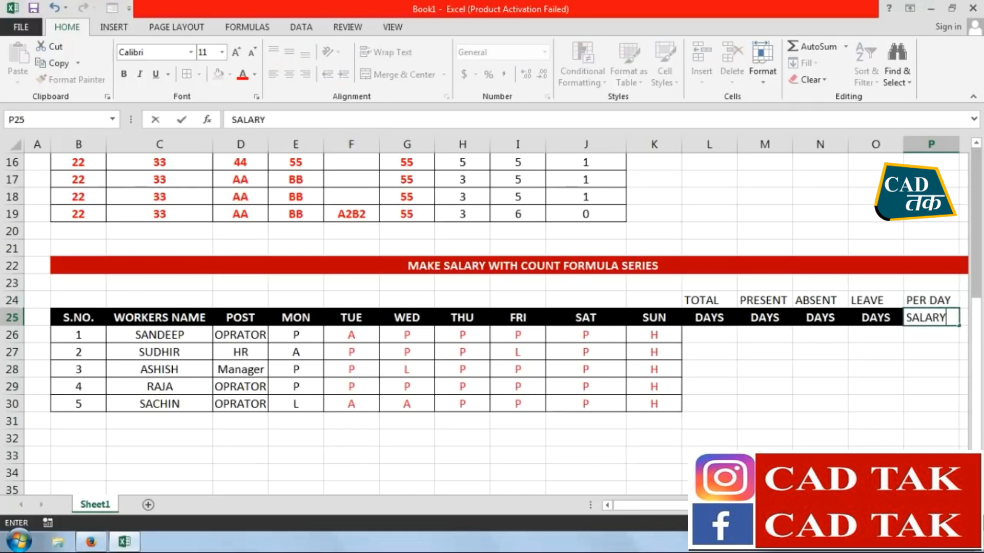
{"action": "type", "text": "LARY"}
{"action": "key", "text": "Return"}
Add the two-line heading IN HAND in Q24 and SALARY in Q25
{"action": "key", "text": "Right"}
{"action": "key", "text": "Up"}
{"action": "key", "text": "Up"}
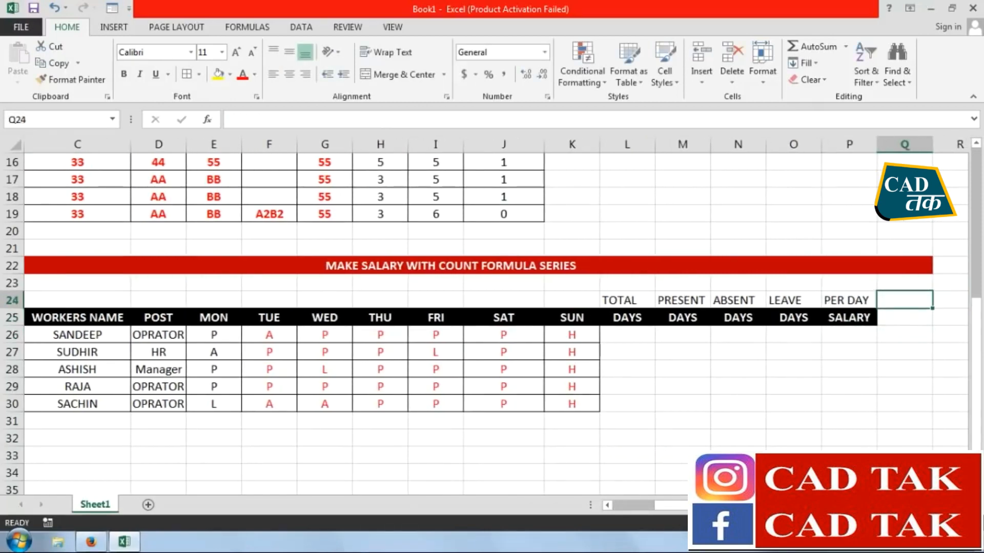
{"action": "type", "text": "IN HAND"}
{"action": "key", "text": "Return"}
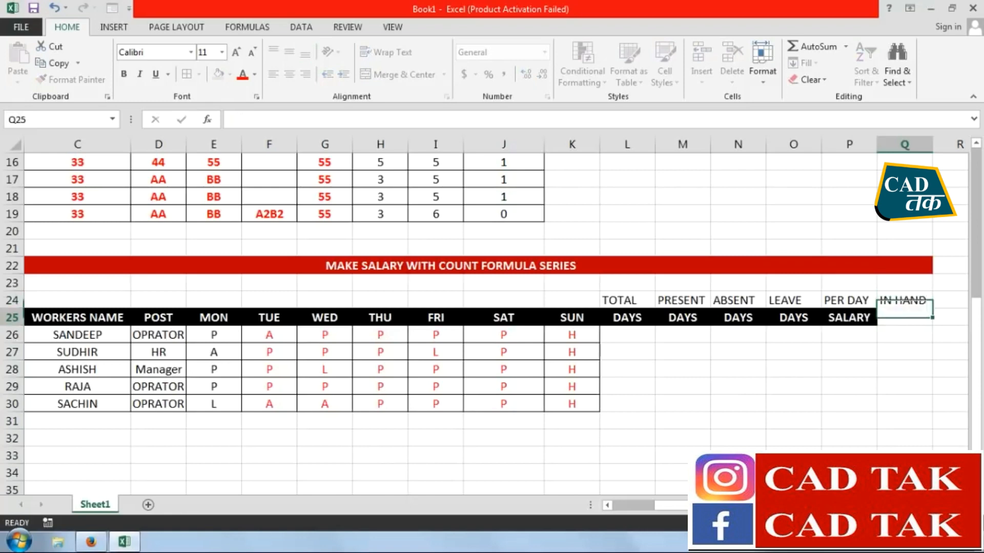
{"action": "type", "text": "SALARY"}
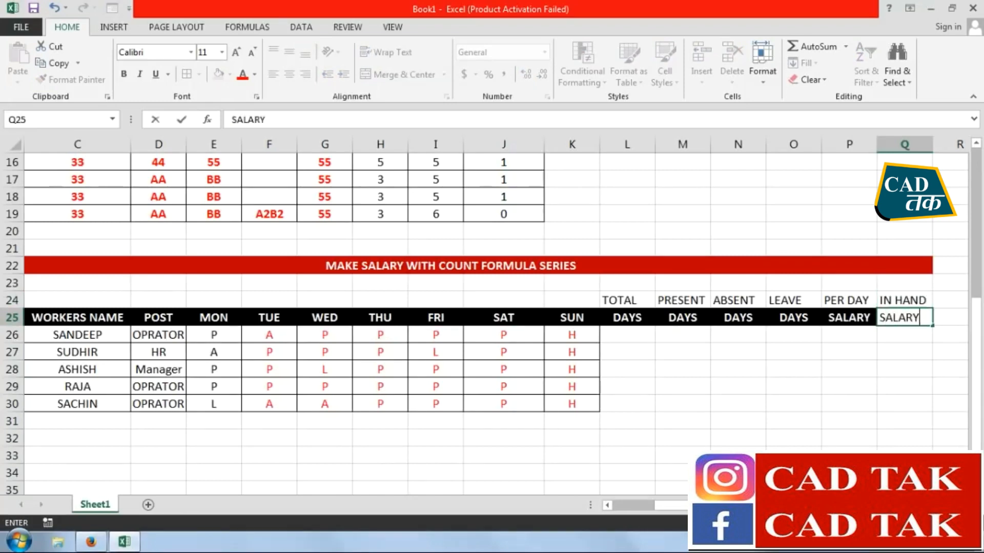
{"action": "key", "text": "Return"}
Format the headings in L24:Q25 with a black fill and bold white text
{"action": "left_click_drag", "start_coordinate": [914, 302], "coordinate": [620, 319]}
{"action": "left_click", "coordinate": [229, 75]}
{"action": "left_click", "coordinate": [231, 92]}
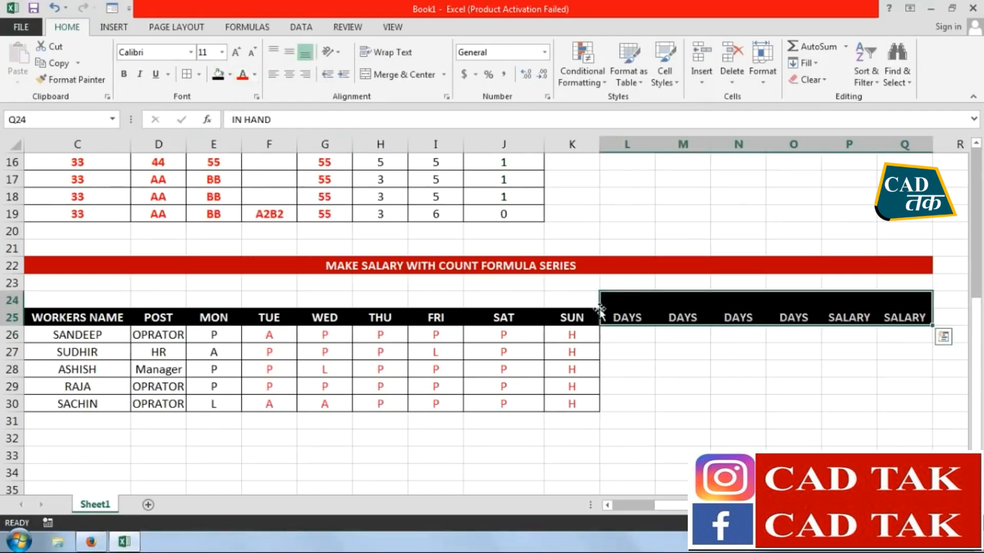
{"action": "left_click", "coordinate": [254, 75]}
{"action": "left_click", "coordinate": [243, 123]}
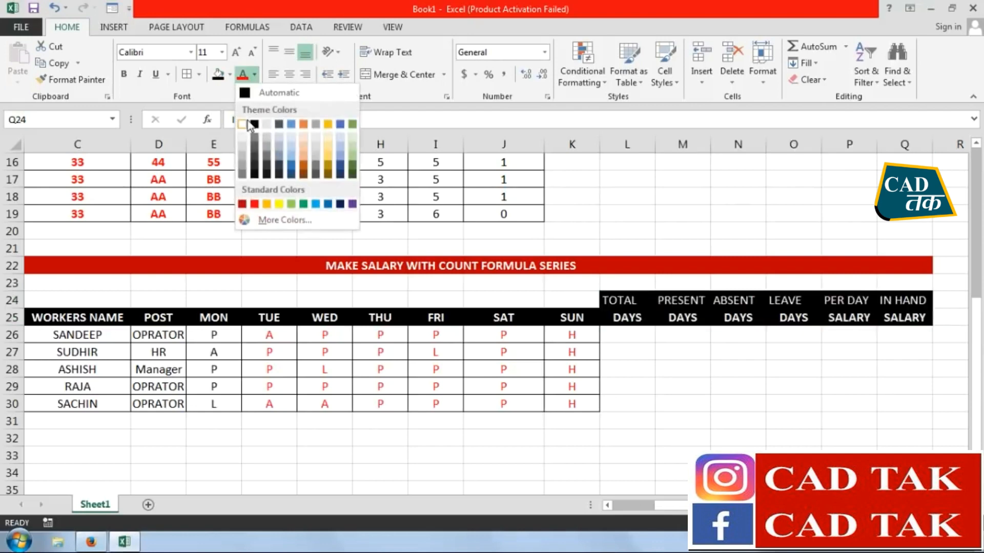
{"action": "left_click", "coordinate": [123, 74]}
Merge and center rows 24 and 25 for each heading from SUN in column K back to WORKERS NAME in column C
{"action": "left_click_drag", "start_coordinate": [571, 301], "coordinate": [570, 318]}
{"action": "left_click", "coordinate": [397, 74]}
{"action": "left_click_drag", "start_coordinate": [483, 296], "coordinate": [507, 318]}
{"action": "left_click", "coordinate": [397, 75]}
{"action": "left_click", "coordinate": [434, 302]}
{"action": "left_click_drag", "start_coordinate": [435, 308], "coordinate": [435, 319]}
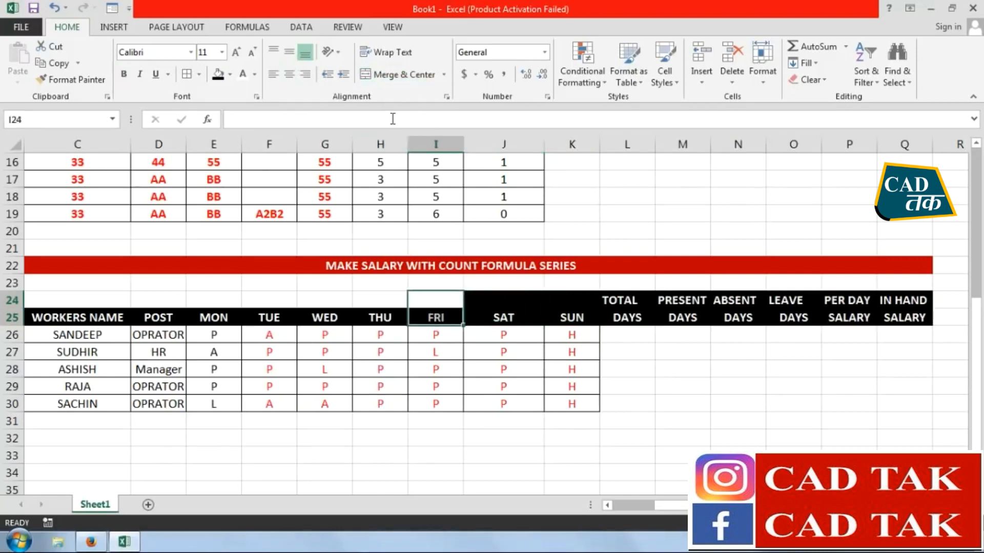
{"action": "left_click", "coordinate": [397, 74]}
{"action": "left_click_drag", "start_coordinate": [380, 300], "coordinate": [381, 318]}
{"action": "left_click", "coordinate": [397, 75]}
{"action": "left_click_drag", "start_coordinate": [322, 298], "coordinate": [268, 317]}
{"action": "left_click", "coordinate": [397, 75]}
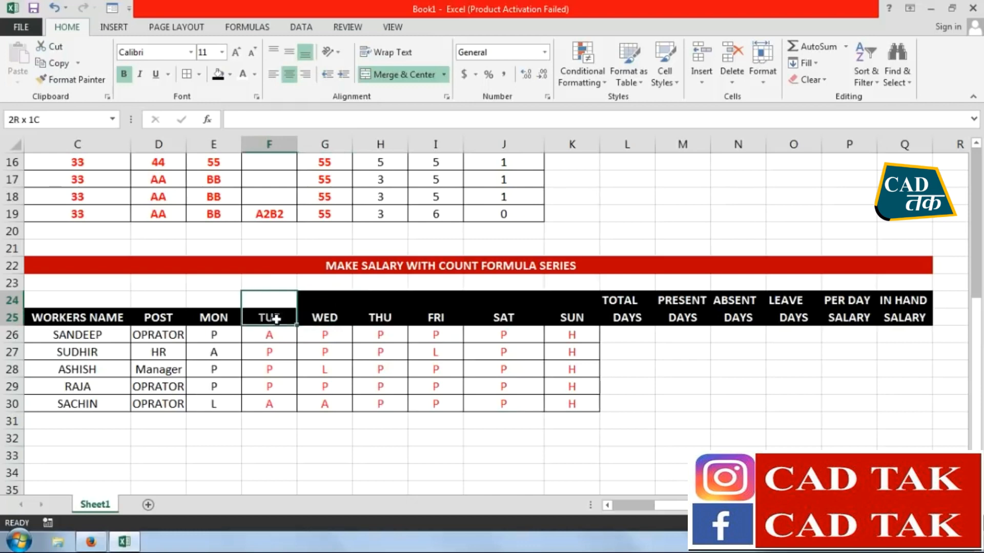
{"action": "left_click", "coordinate": [397, 75]}
{"action": "left_click_drag", "start_coordinate": [214, 299], "coordinate": [214, 317]}
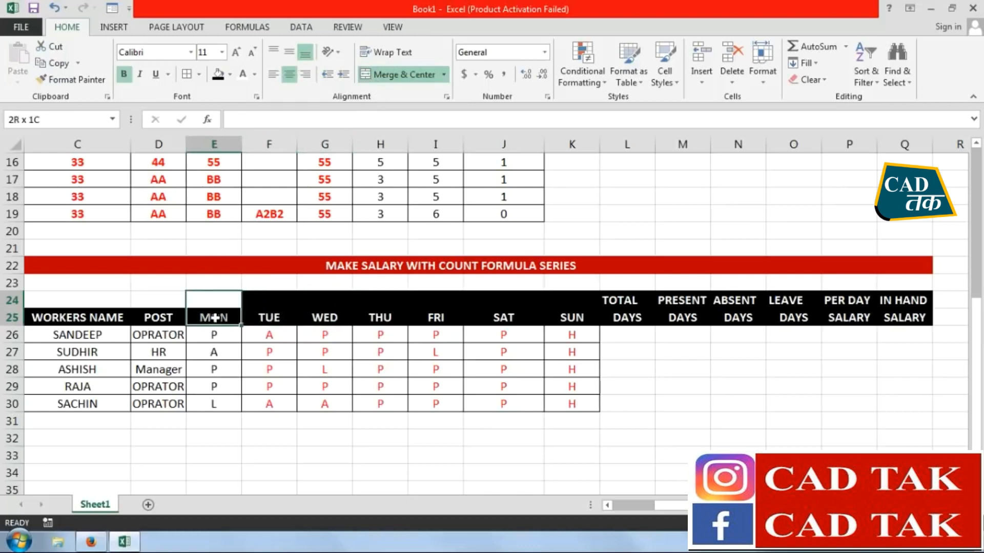
{"action": "left_click", "coordinate": [397, 74]}
{"action": "left_click_drag", "start_coordinate": [158, 300], "coordinate": [159, 314]}
{"action": "left_click", "coordinate": [397, 74]}
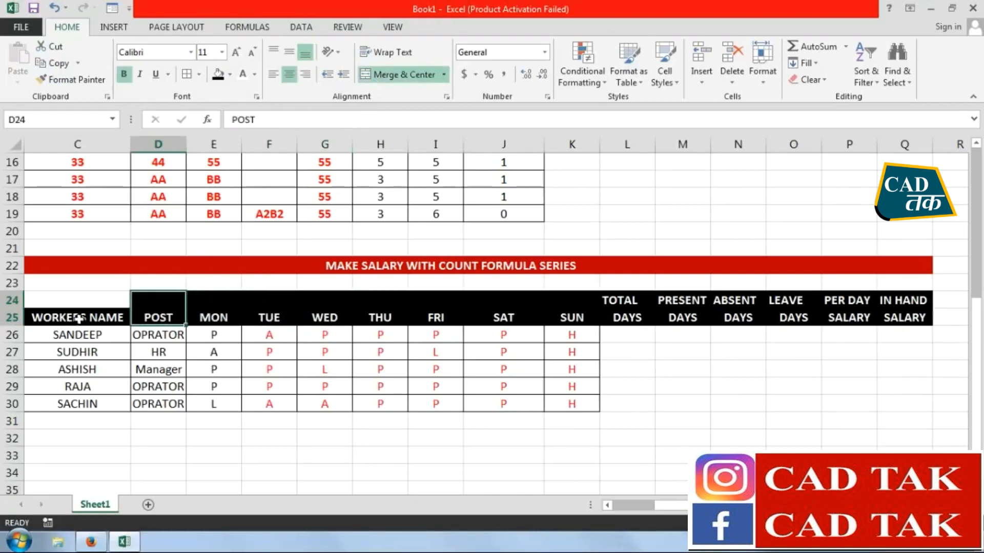
{"action": "left_click_drag", "start_coordinate": [89, 302], "coordinate": [87, 317]}
{"action": "left_click", "coordinate": [397, 74]}
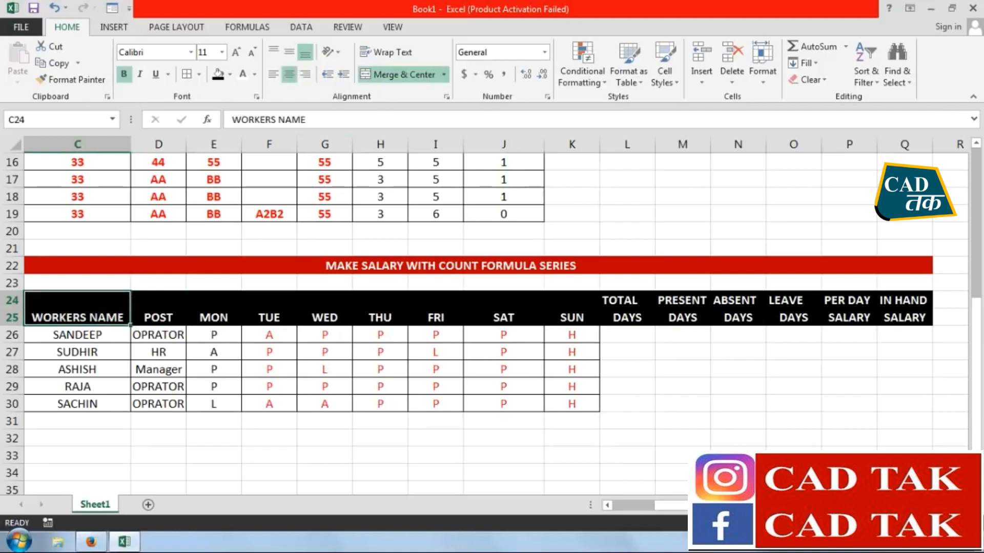
Merge the S.NO. heading across B24:B25 and center all headings in B24:Q25 horizontally and vertically
{"action": "scroll", "coordinate": [593, 471], "scroll_direction": "left", "scroll_amount": 2}
{"action": "left_click_drag", "start_coordinate": [82, 307], "coordinate": [820, 318]}
{"action": "left_click", "coordinate": [397, 74]}
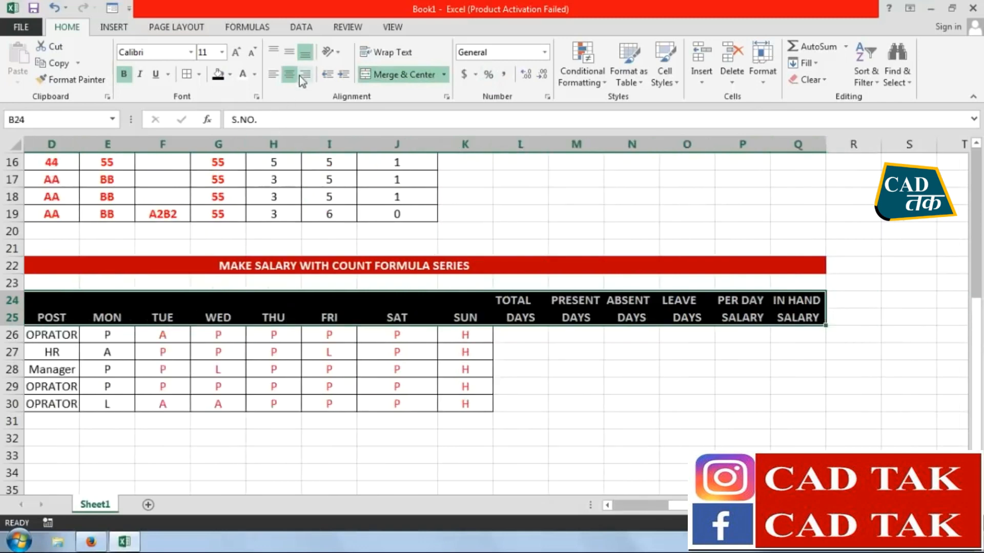
{"action": "left_click", "coordinate": [290, 74]}
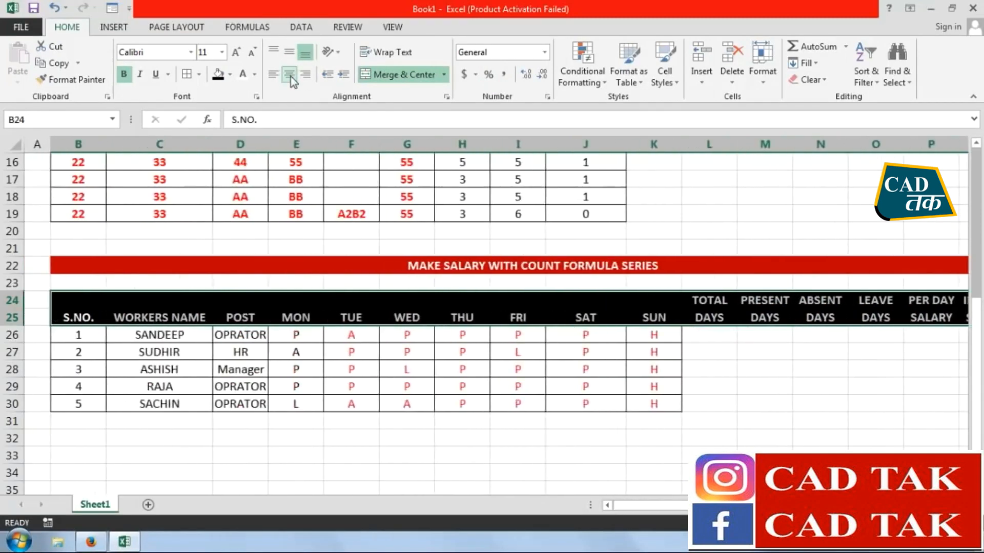
{"action": "left_click", "coordinate": [291, 53]}
Enter =COUNTA(E26:K26) in L26 to calculate the first worker's total days
{"action": "left_click", "coordinate": [709, 335]}
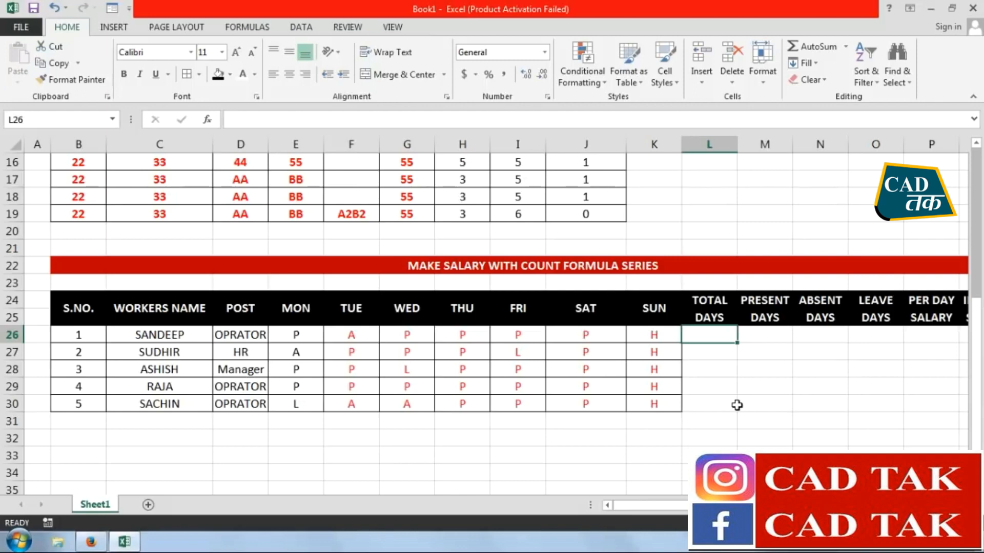
{"action": "type", "text": "=COUNTA"}
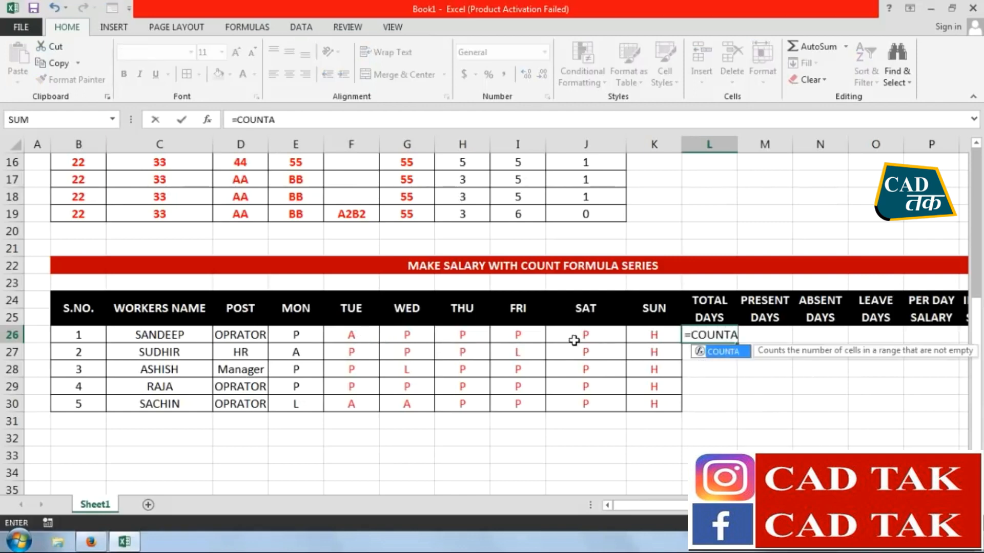
{"action": "type", "text": "("}
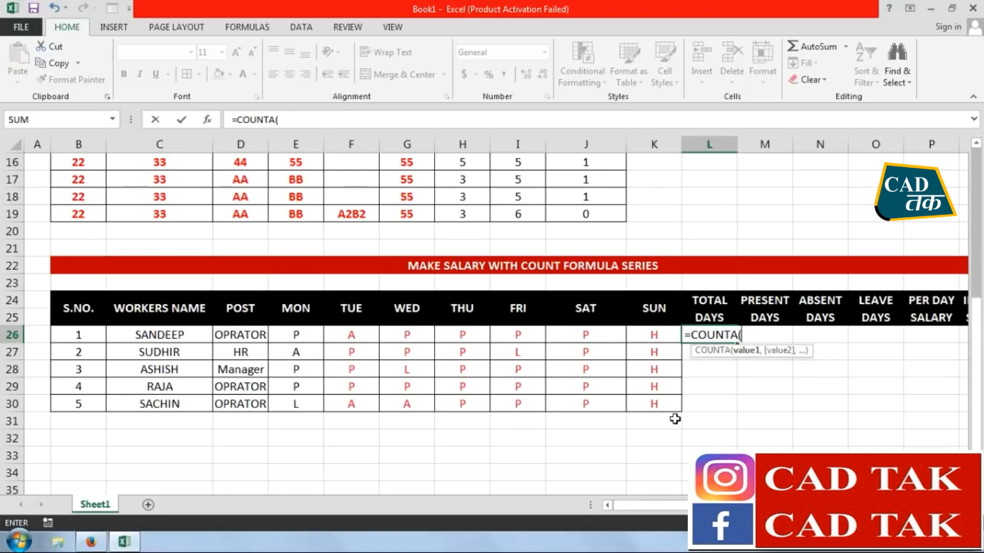
{"action": "left_click", "coordinate": [303, 337]}
{"action": "left_click_drag", "start_coordinate": [302, 337], "coordinate": [643, 337]}
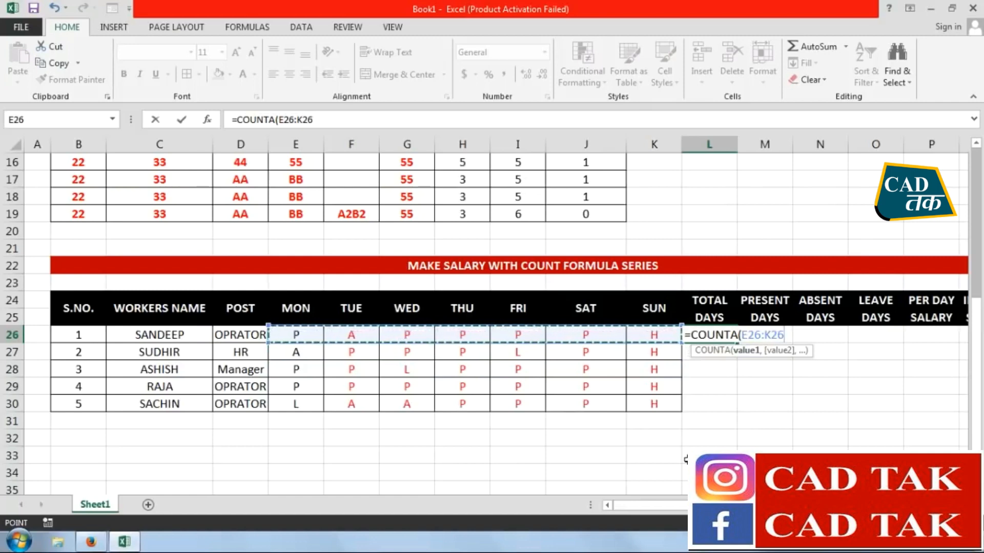
{"action": "type", "text": ")"}
{"action": "key", "text": "Return"}
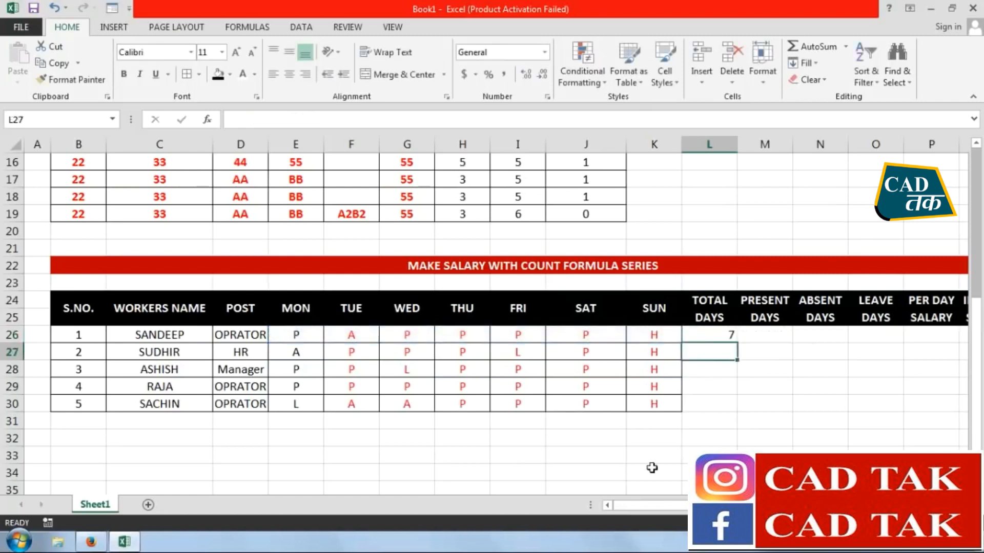
Color the Monday attendance entries in E26:E30 red
{"action": "left_click_drag", "start_coordinate": [308, 340], "coordinate": [307, 402]}
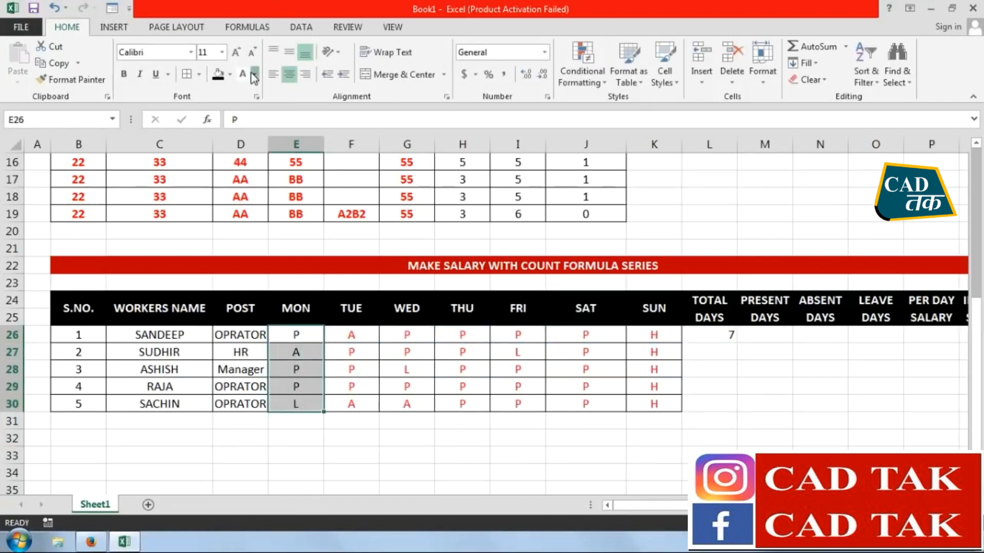
{"action": "left_click", "coordinate": [254, 74]}
{"action": "left_click", "coordinate": [254, 197]}
Enter =COUNTA(E27:K27) in L27 and fill the total days formula down to L30
{"action": "left_click", "coordinate": [717, 352]}
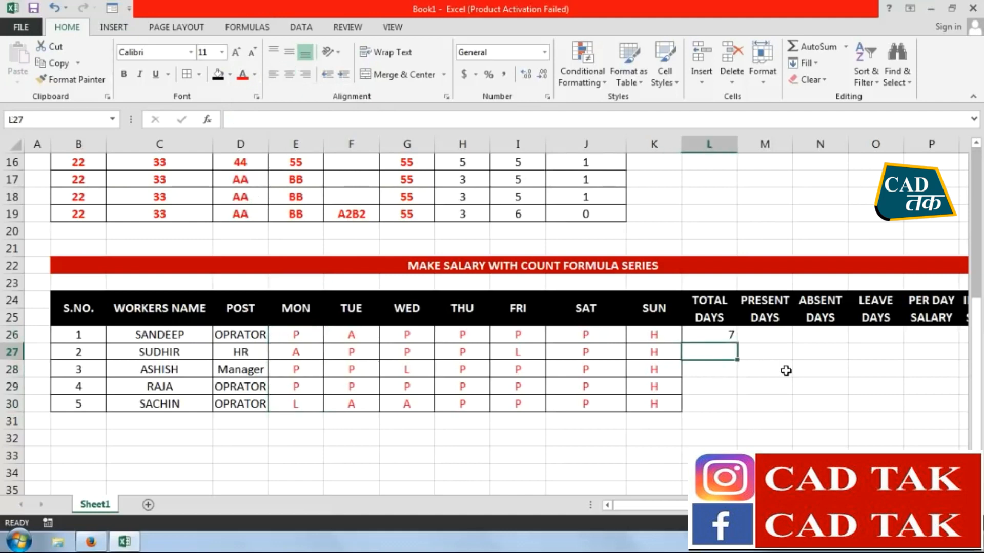
{"action": "type", "text": "=COUNTA"}
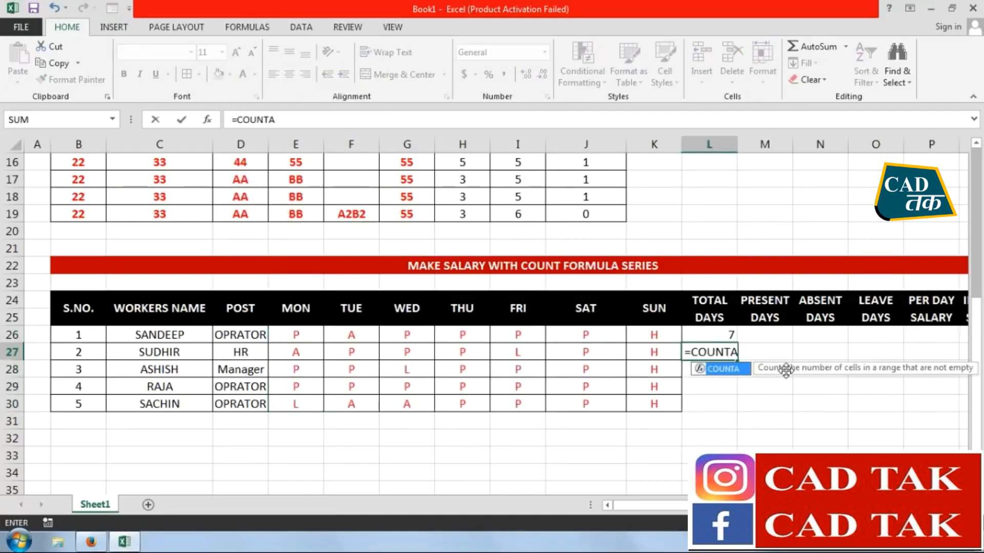
{"action": "type", "text": "("}
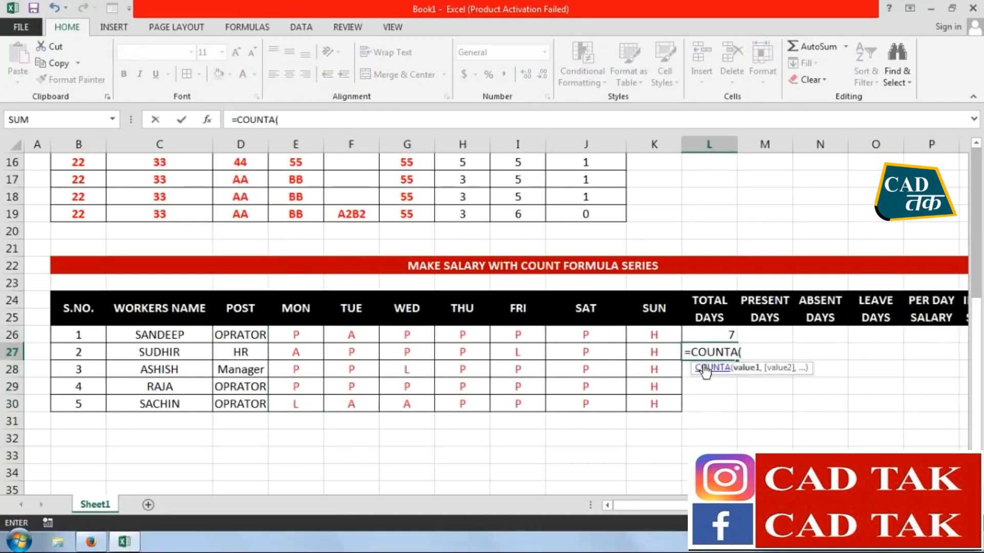
{"action": "left_click_drag", "start_coordinate": [300, 352], "coordinate": [638, 354]}
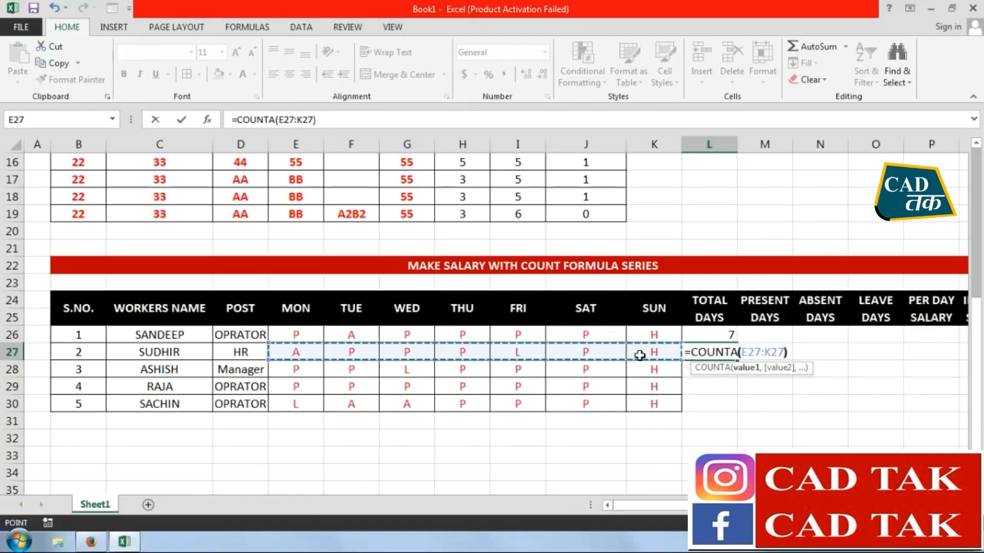
{"action": "key", "text": "Return"}
{"action": "left_click_drag", "start_coordinate": [706, 333], "coordinate": [730, 409]}
Enter =COUNTIF(E26:K26,"P") in M26 for the present days and fill it down to M30
{"action": "left_click", "coordinate": [766, 336]}
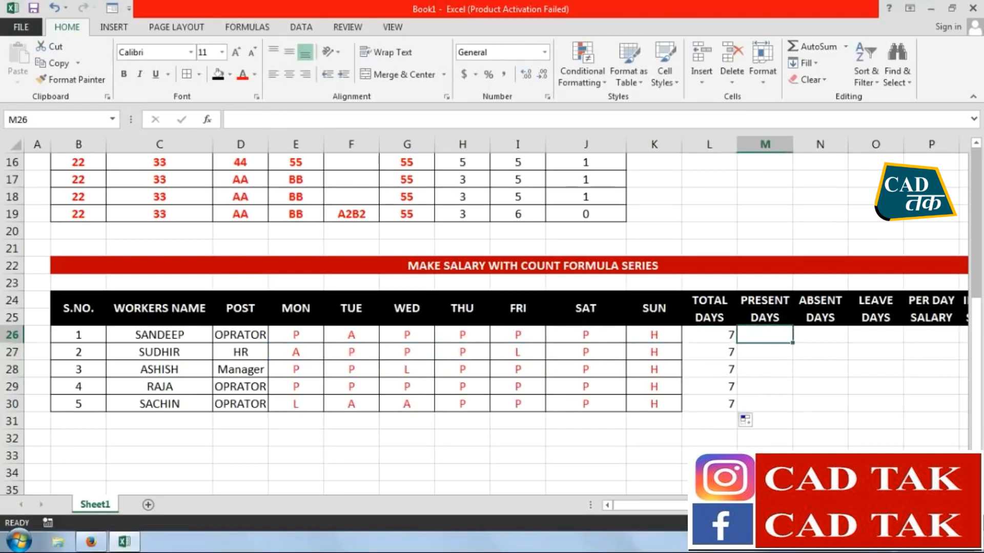
{"action": "scroll", "coordinate": [495, 323], "scroll_direction": "right", "scroll_amount": 3}
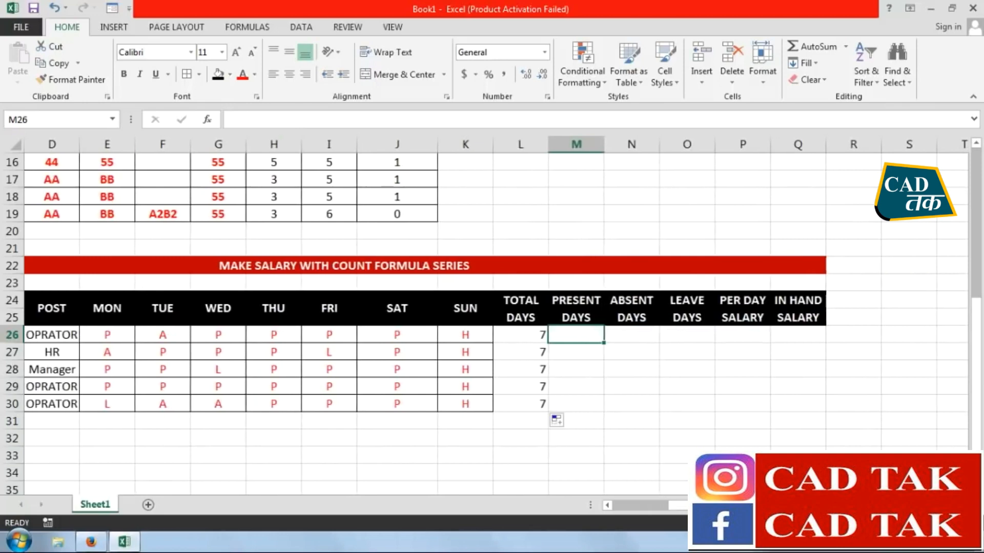
{"action": "type", "text": "=COUNT"}
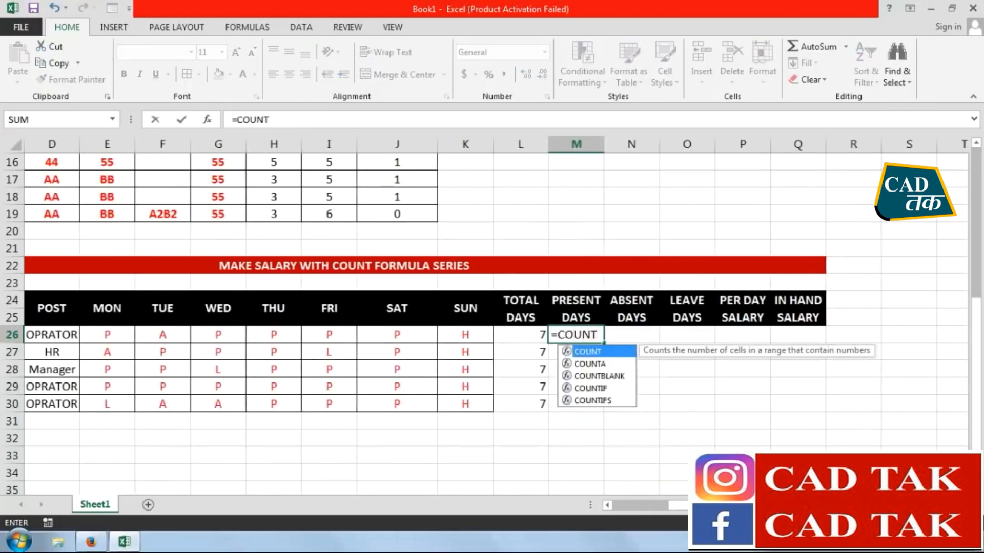
{"action": "type", "text": "IF"}
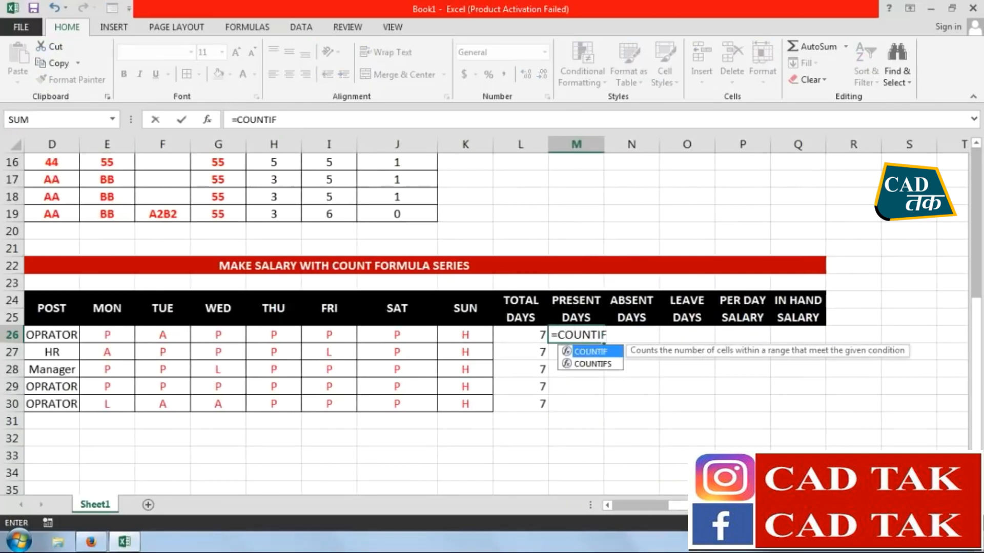
{"action": "type", "text": "("}
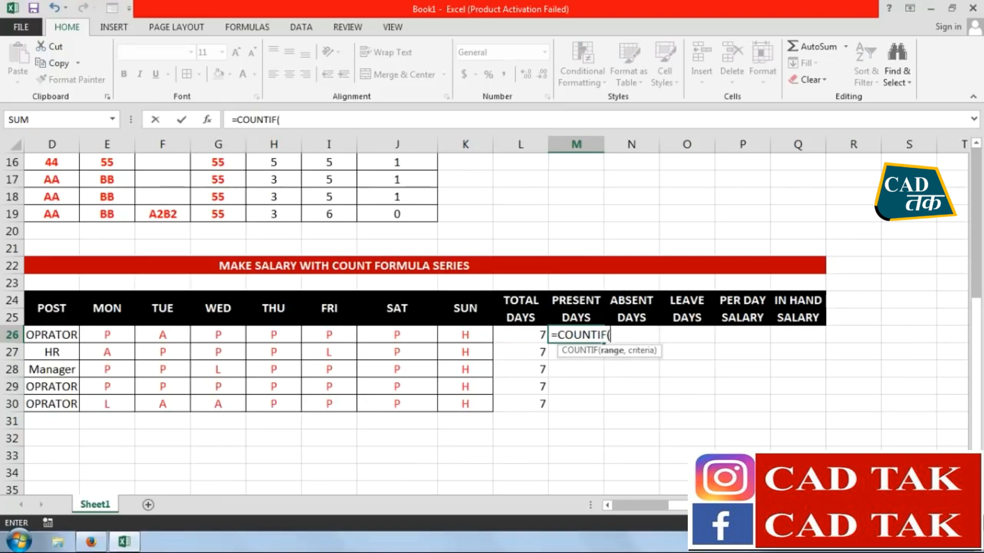
{"action": "left_click_drag", "start_coordinate": [97, 334], "coordinate": [469, 335]}
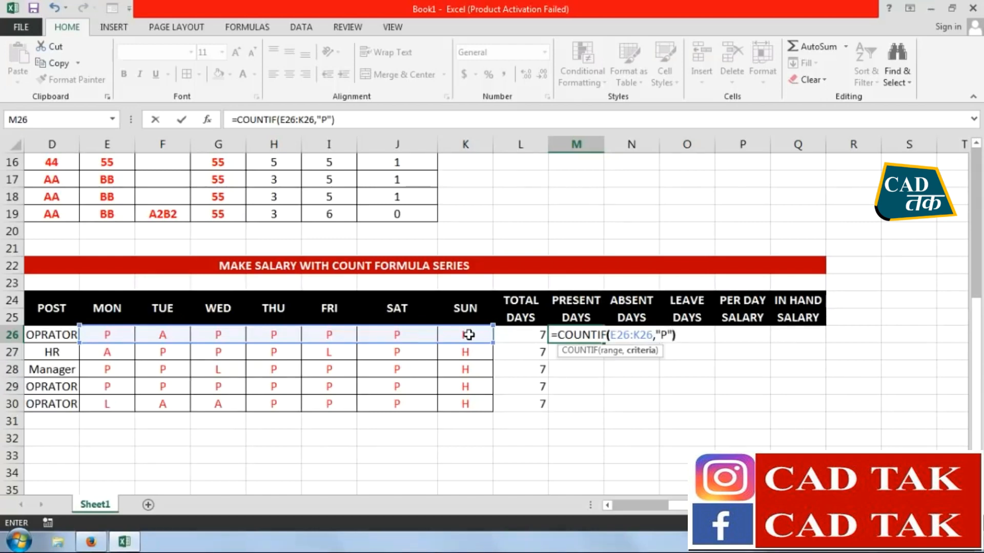
{"action": "key", "text": "Return"}
{"action": "left_click", "coordinate": [583, 335]}
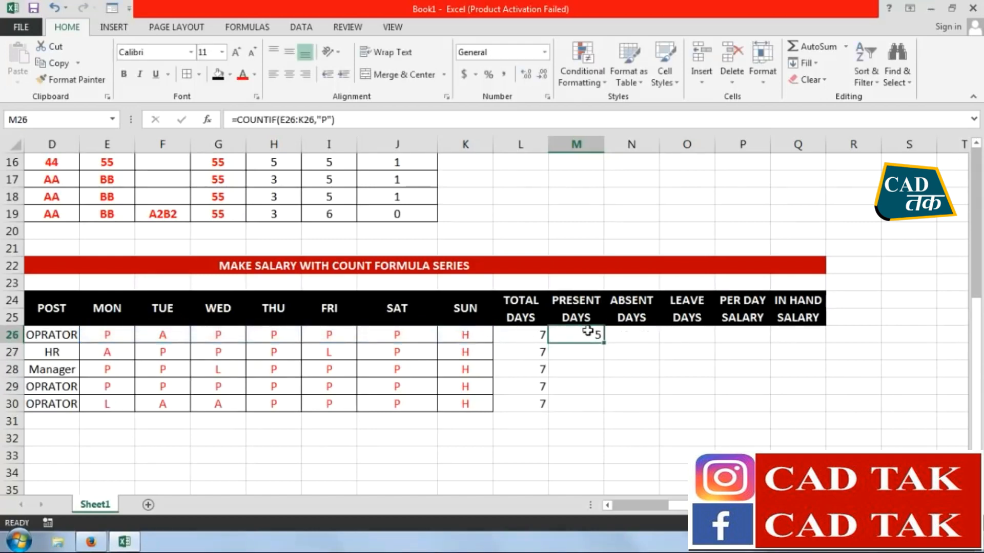
{"action": "left_click_drag", "start_coordinate": [602, 344], "coordinate": [606, 423]}
Enter =COUNTIF(E26:K26,"A") in N26 for the absent days and fill it down to N30
{"action": "left_click", "coordinate": [641, 336]}
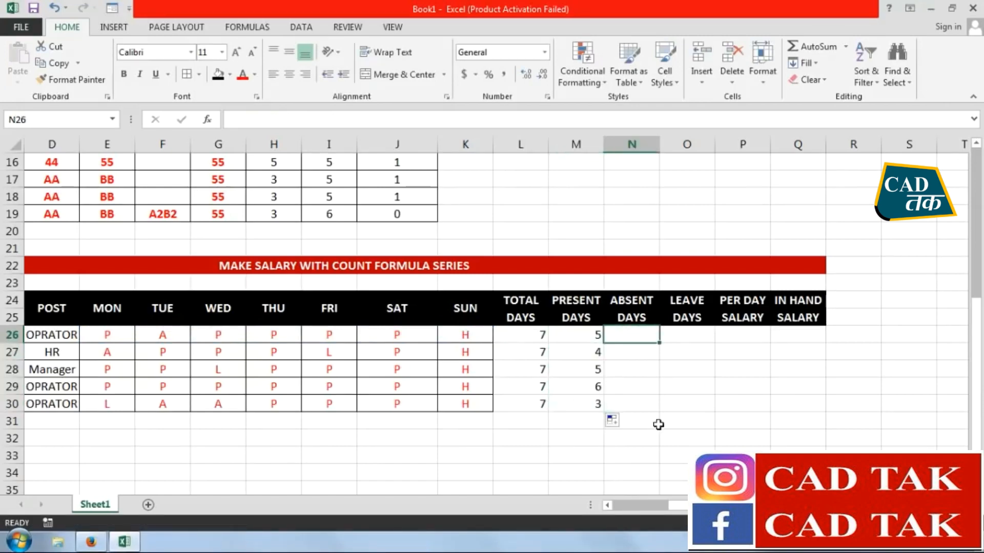
{"action": "type", "text": "=COUNTIF"}
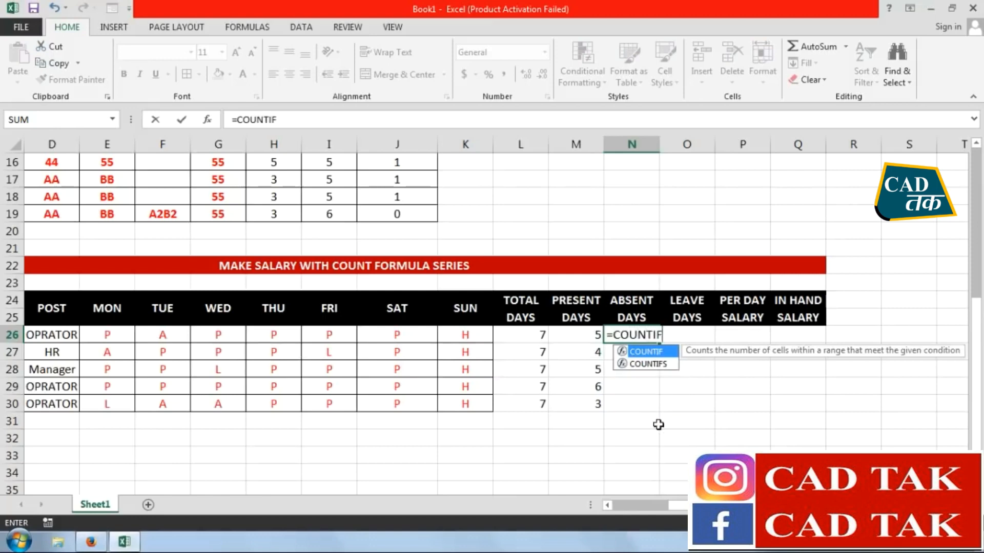
{"action": "type", "text": "("}
{"action": "left_click_drag", "start_coordinate": [109, 335], "coordinate": [464, 336]}
{"action": "type", "text": ","}
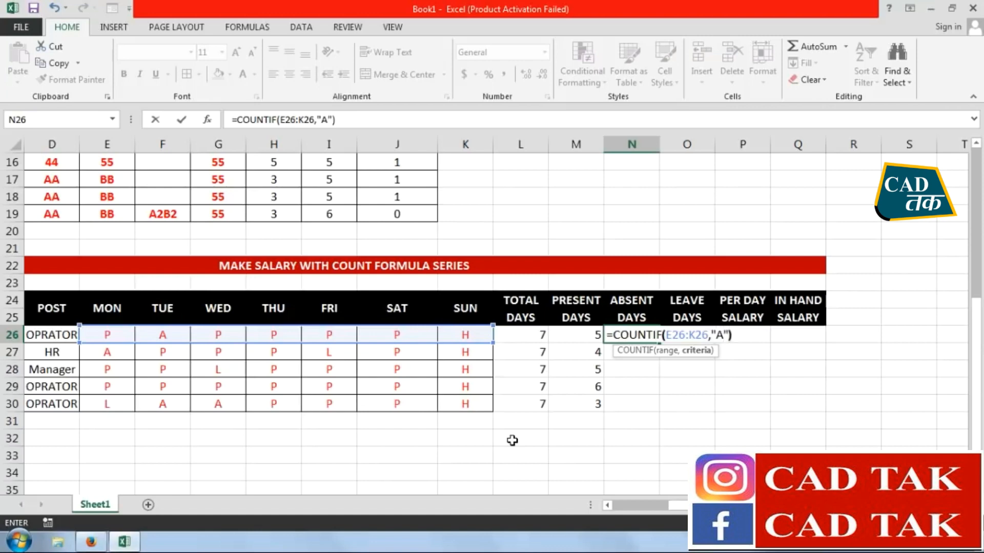
{"action": "type", "text": "\"A\")"}
{"action": "key", "text": "Return"}
{"action": "left_click", "coordinate": [633, 337]}
{"action": "left_click_drag", "start_coordinate": [662, 345], "coordinate": [651, 405]}
Check the first worker's attendance marks in row 26 against the present and absent day counts
{"action": "left_click", "coordinate": [584, 418]}
{"action": "left_click", "coordinate": [631, 335]}
{"action": "left_click", "coordinate": [100, 332]}
{"action": "left_click", "coordinate": [212, 332]}
{"action": "left_click", "coordinate": [287, 334]}
{"action": "left_click", "coordinate": [330, 333]}
{"action": "left_click", "coordinate": [379, 334]}
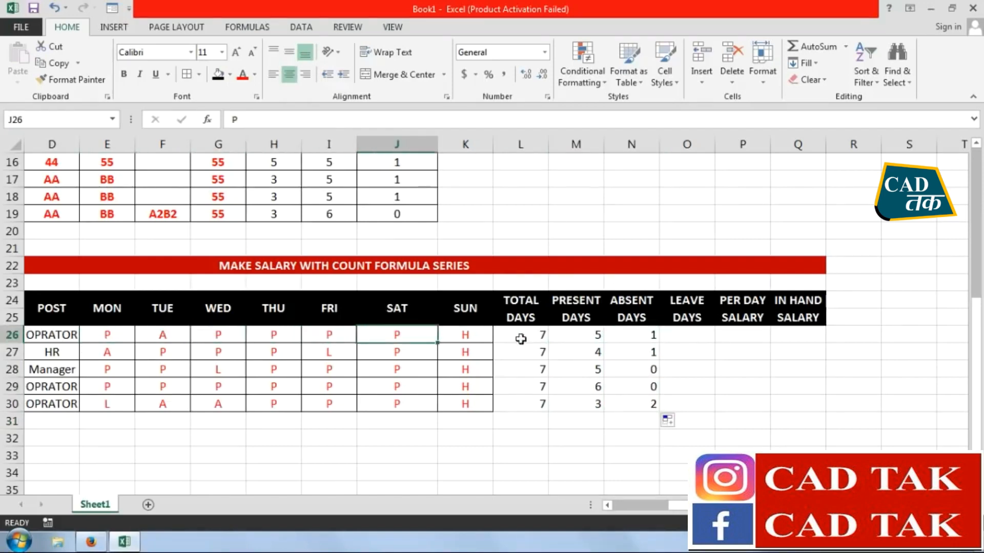
{"action": "left_click_drag", "start_coordinate": [154, 335], "coordinate": [451, 336]}
{"action": "left_click", "coordinate": [171, 337]}
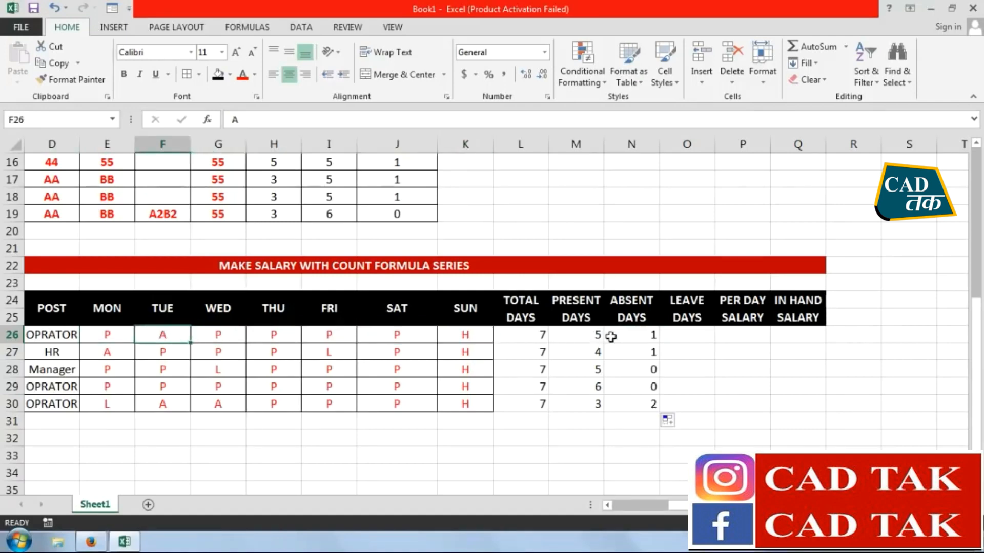
Enter =COUNTIF(E26:K26,"L") in O26 for the leave days and fill it down to O30
{"action": "left_click", "coordinate": [674, 341]}
{"action": "type", "text": "="}
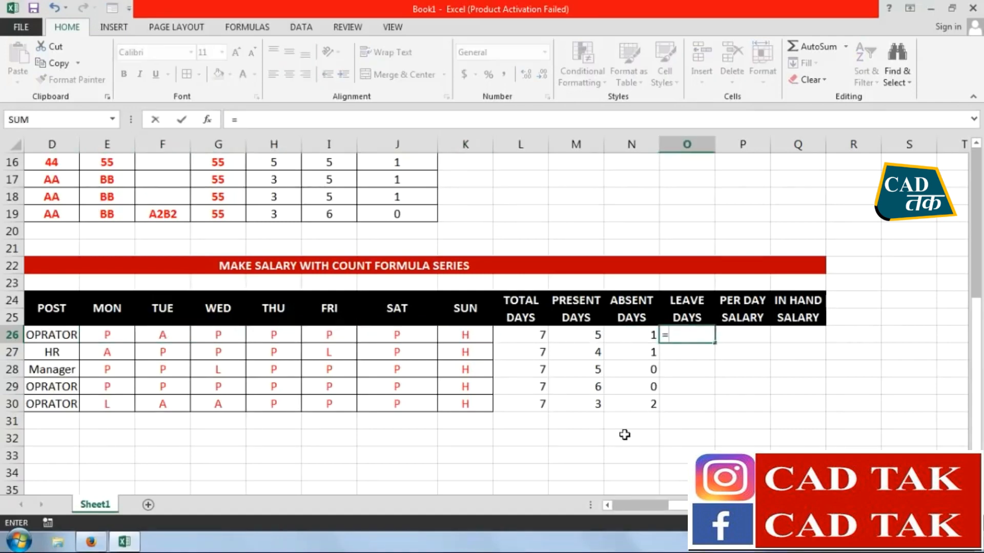
{"action": "type", "text": "COUNTI"}
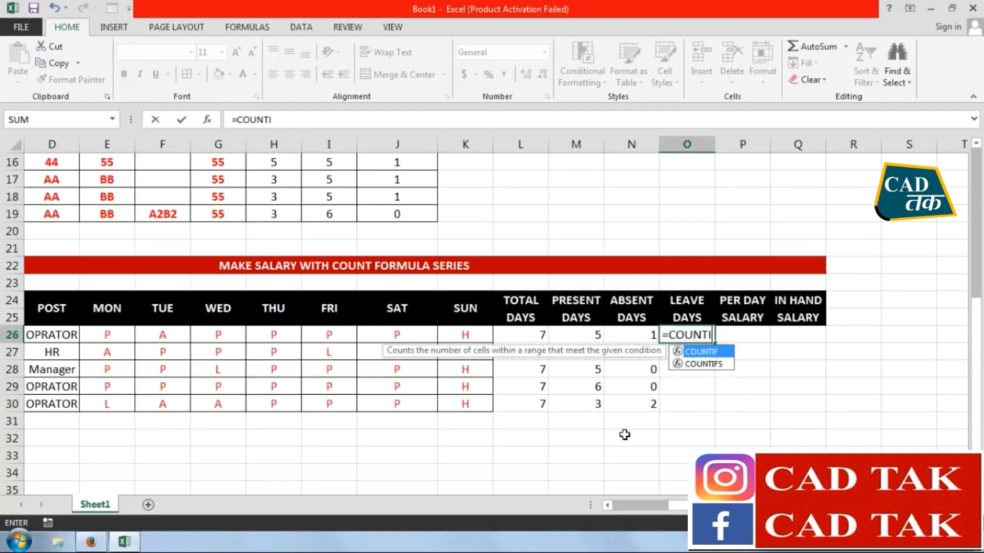
{"action": "type", "text": "F("}
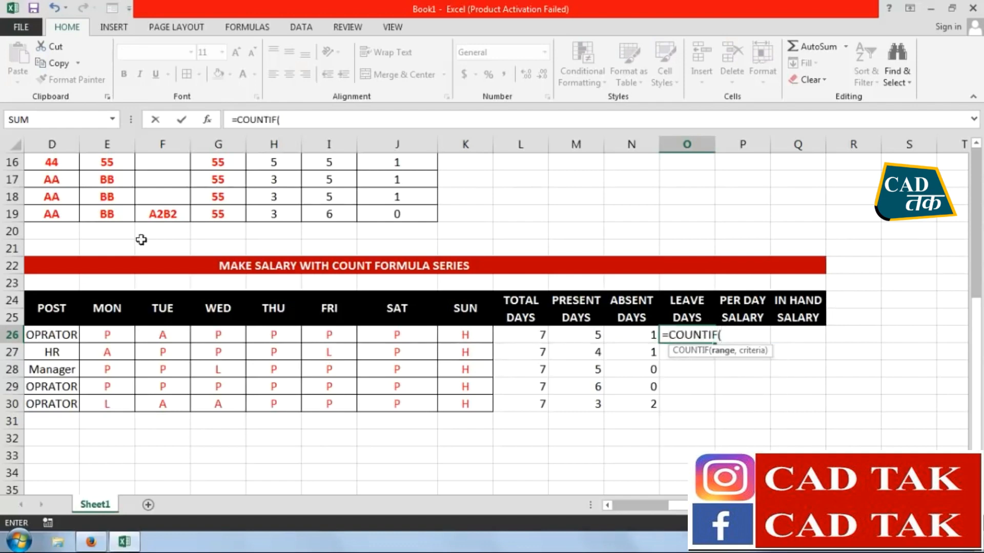
{"action": "left_click_drag", "start_coordinate": [91, 335], "coordinate": [445, 340]}
{"action": "type", "text": ",\"L"}
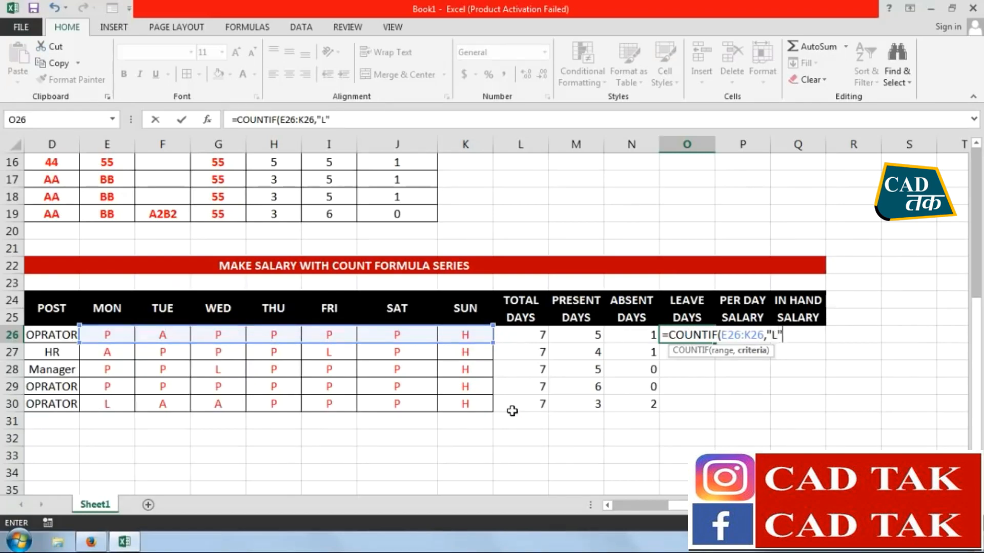
{"action": "key", "text": "Return"}
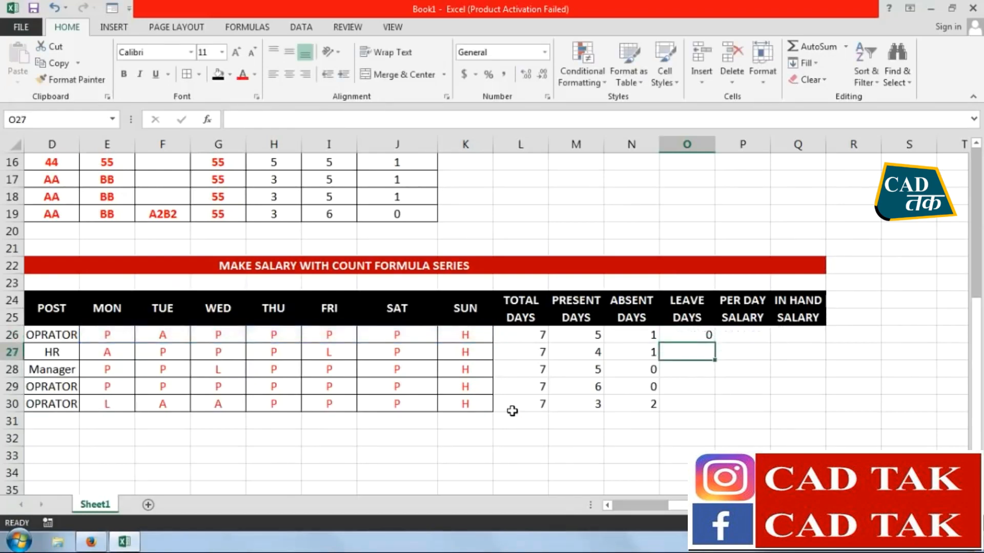
{"action": "left_click", "coordinate": [662, 337]}
{"action": "left_click_drag", "start_coordinate": [714, 342], "coordinate": [716, 405]}
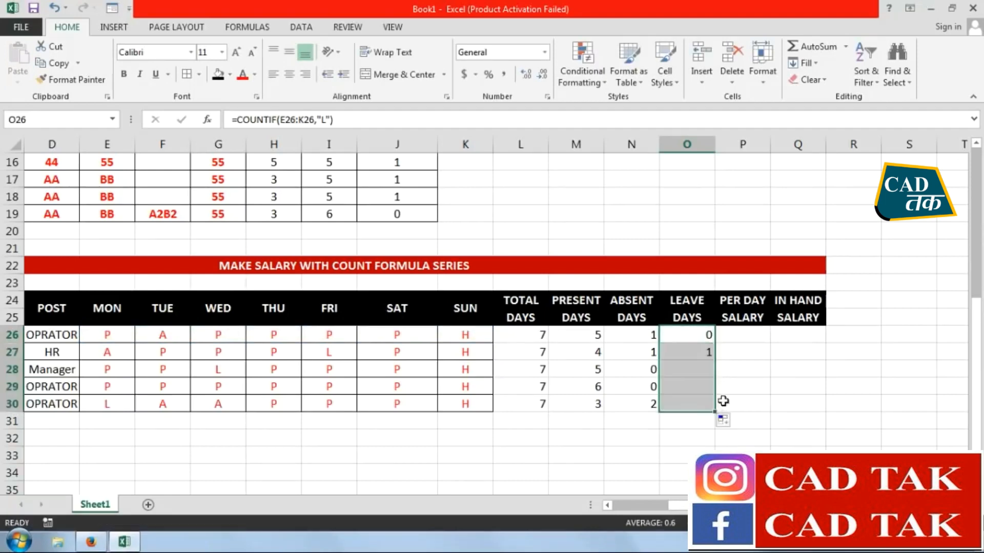
Enter the per day salaries 350, 650, 550, 450 and 360 in P26 to P30
{"action": "left_click", "coordinate": [753, 336]}
{"action": "type", "text": "350"}
{"action": "key", "text": "Return"}
{"action": "type", "text": "650"}
{"action": "key", "text": "Return"}
{"action": "type", "text": "550"}
{"action": "key", "text": "Return"}
{"action": "type", "text": "450"}
{"action": "key", "text": "Return"}
{"action": "type", "text": "360"}
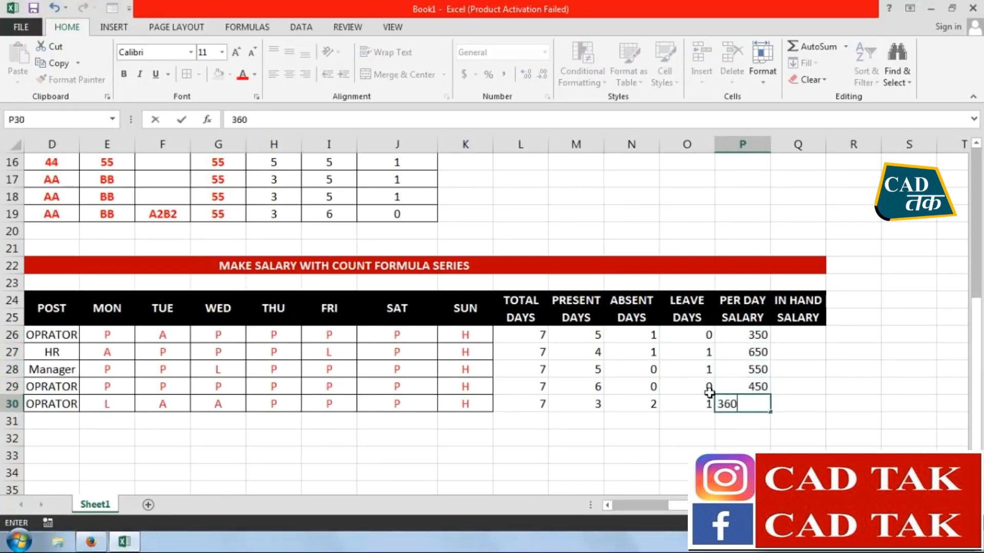
{"action": "key", "text": "Return"}
Calculate the in-hand salaries in Q26 to Q30 as present days times per day salary, starting with =M26*P26
{"action": "left_click", "coordinate": [795, 336]}
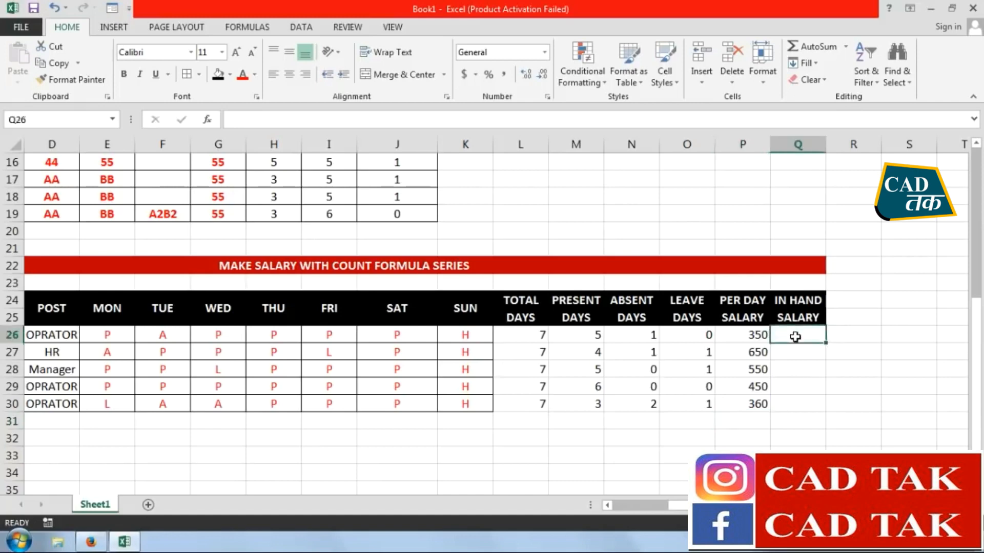
{"action": "type", "text": "="}
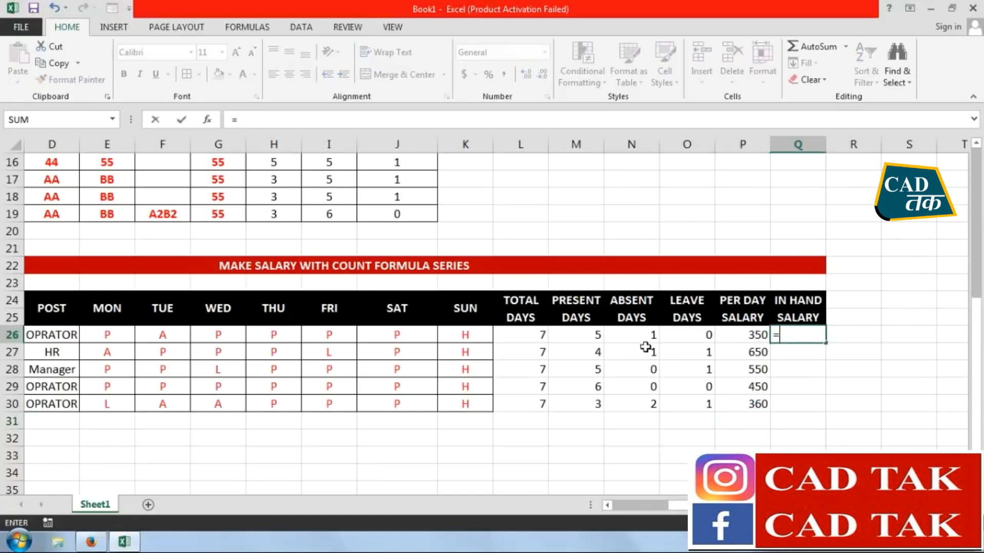
{"action": "left_click", "coordinate": [558, 336]}
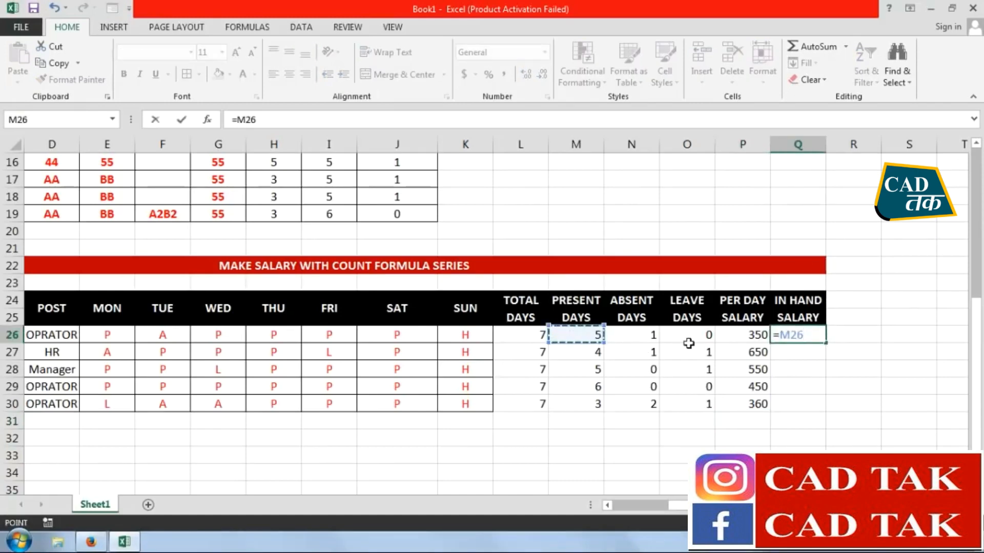
{"action": "type", "text": "*"}
{"action": "left_click", "coordinate": [754, 337]}
{"action": "key", "text": "Return"}
{"action": "type", "text": "="}
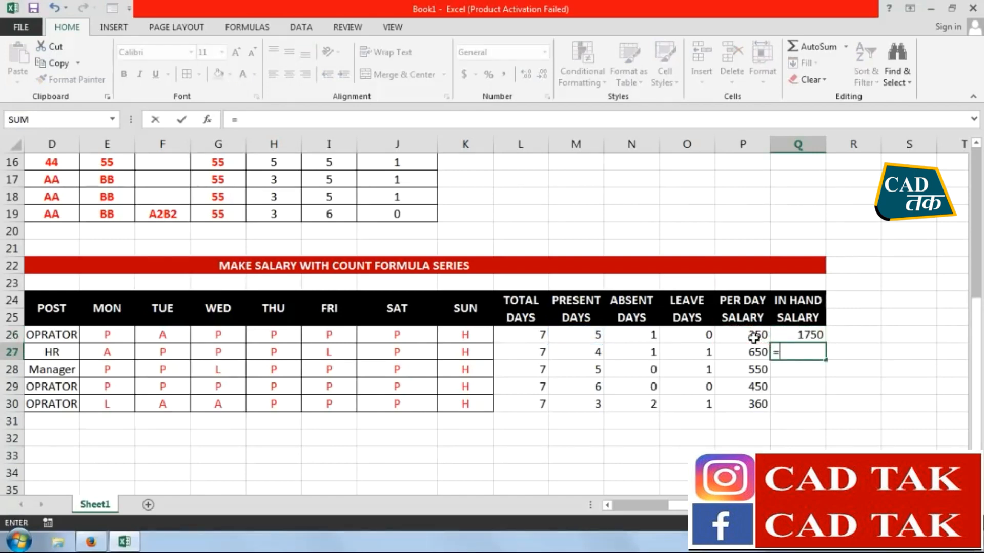
{"action": "left_click", "coordinate": [591, 358]}
{"action": "type", "text": "*"}
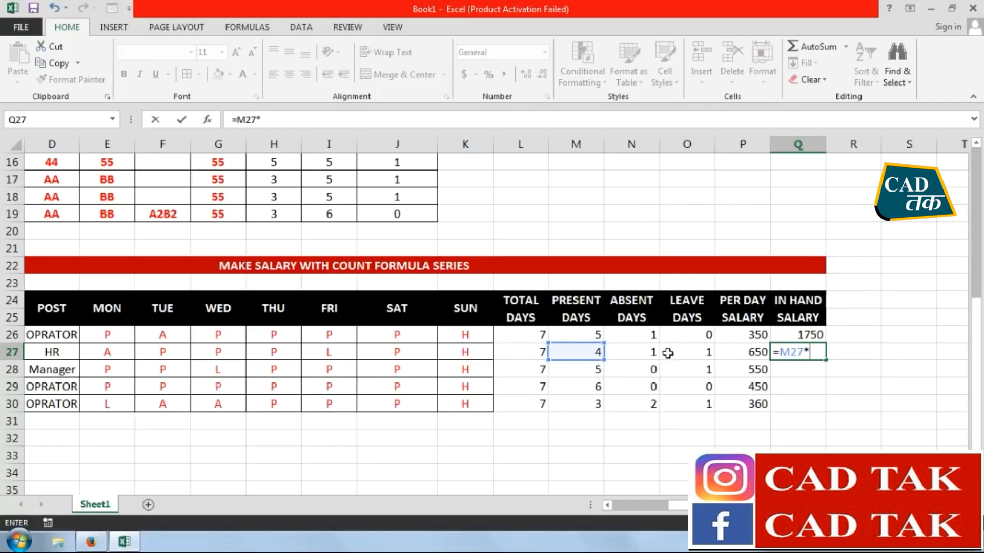
{"action": "left_click", "coordinate": [746, 352]}
{"action": "key", "text": "Return"}
Apply all borders and centre alignment to the salary table range J26:Q30
{"action": "left_click_drag", "start_coordinate": [804, 334], "coordinate": [429, 333]}
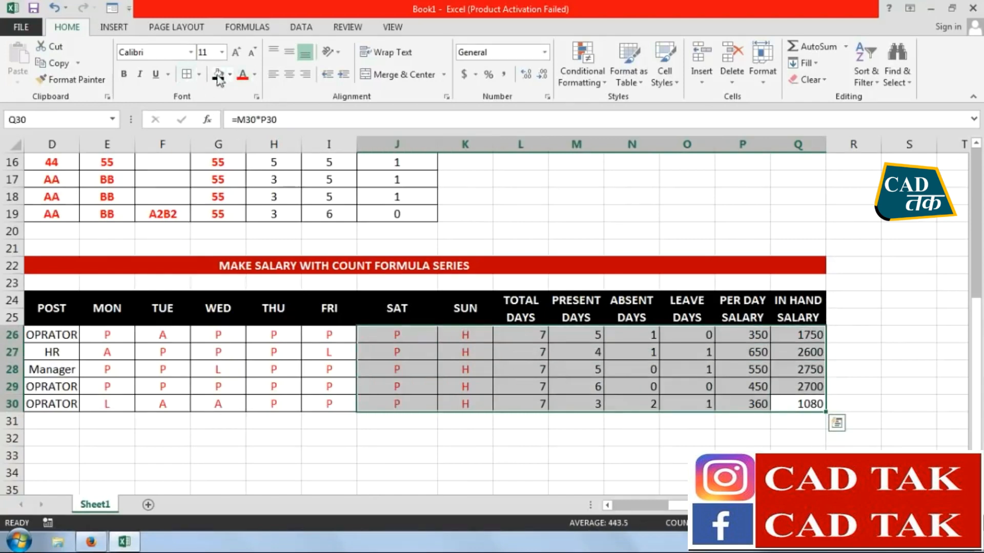
{"action": "left_click", "coordinate": [290, 76]}
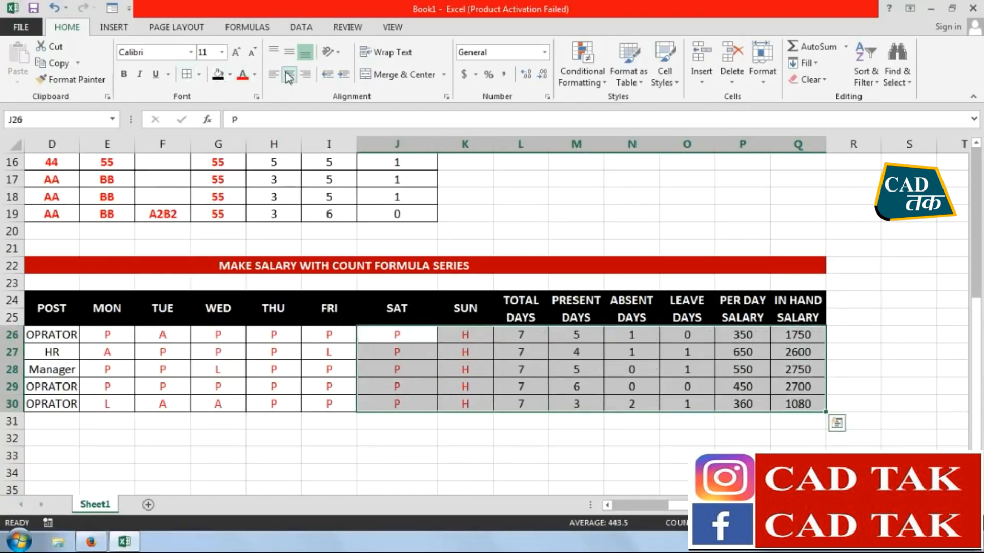
{"action": "left_click", "coordinate": [745, 438]}
Fill the COUNTIF cell C9 in the formula series list with yellow
{"action": "scroll", "coordinate": [599, 371], "scroll_direction": "up", "scroll_amount": 5}
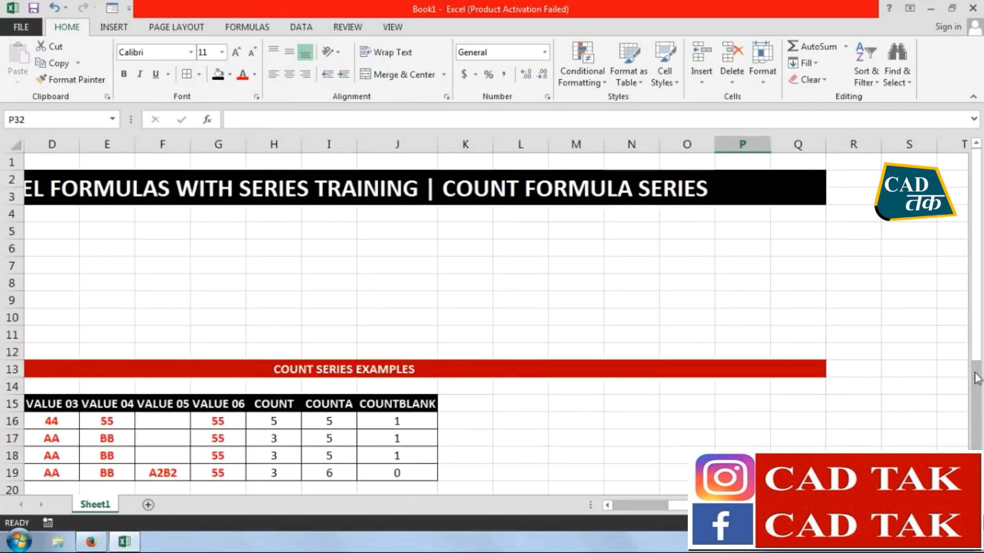
{"action": "scroll", "coordinate": [491, 307], "scroll_direction": "left", "scroll_amount": 3}
{"action": "left_click", "coordinate": [136, 300]}
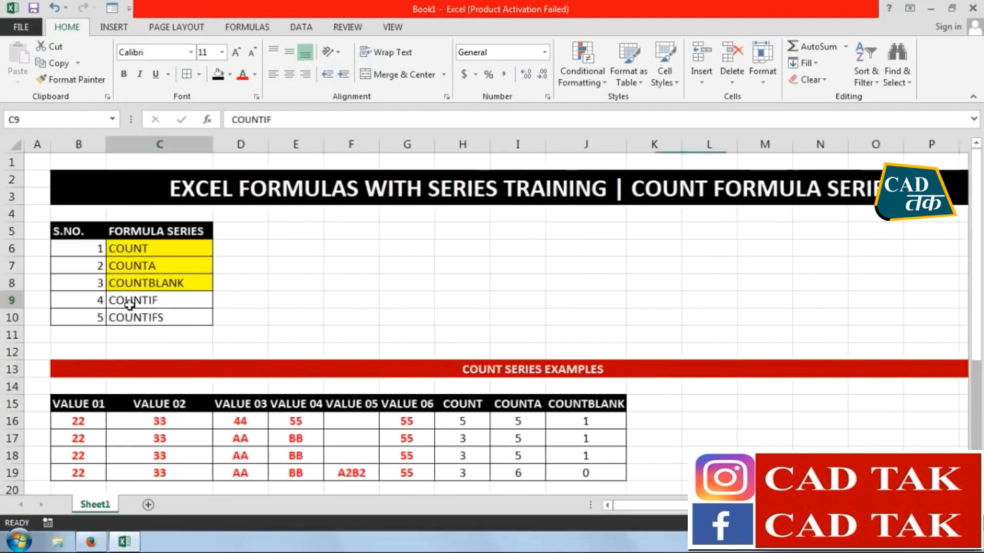
{"action": "left_click", "coordinate": [230, 75]}
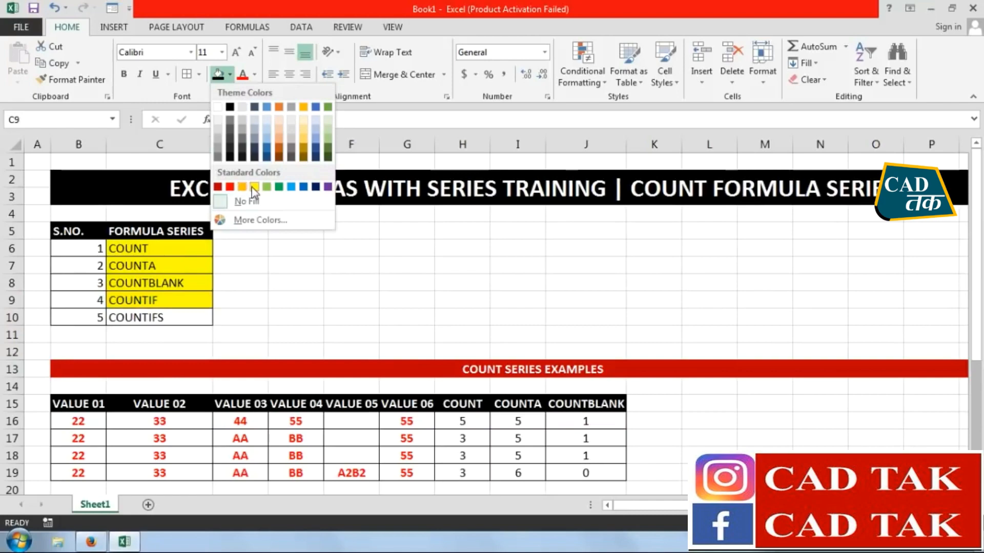
{"action": "left_click", "coordinate": [249, 187]}
{"action": "left_click", "coordinate": [180, 328]}
Copy the COUNT SERIES EXAMPLES heading and its table in rows 13 to 19 and paste them at B33
{"action": "scroll", "coordinate": [303, 378], "scroll_direction": "down", "scroll_amount": 5}
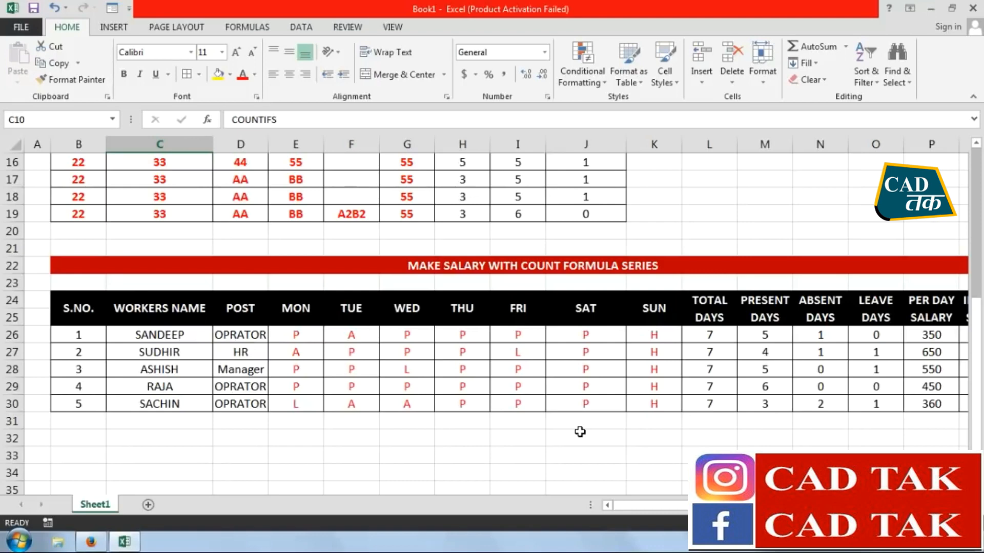
{"action": "scroll", "coordinate": [523, 399], "scroll_direction": "up", "scroll_amount": 4}
{"action": "left_click_drag", "start_coordinate": [60, 317], "coordinate": [60, 422]}
{"action": "left_click", "coordinate": [52, 63]}
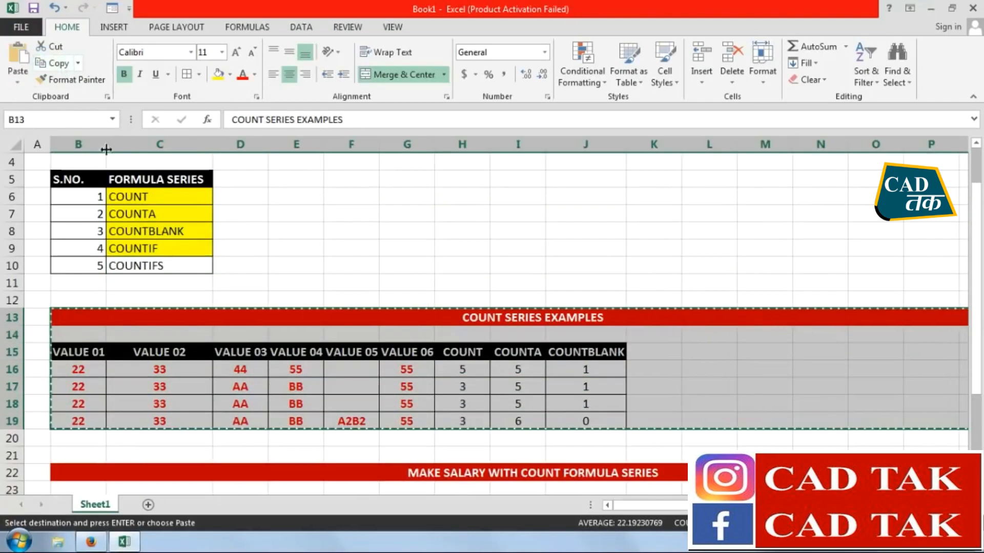
{"action": "scroll", "coordinate": [170, 405], "scroll_direction": "down", "scroll_amount": 5}
{"action": "left_click", "coordinate": [79, 404]}
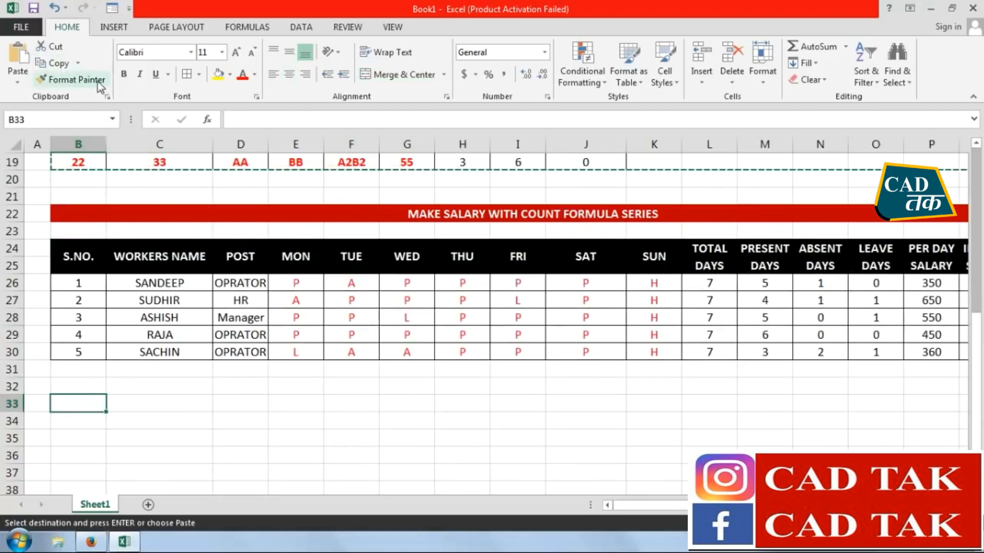
{"action": "left_click", "coordinate": [19, 76]}
{"action": "left_click", "coordinate": [18, 76]}
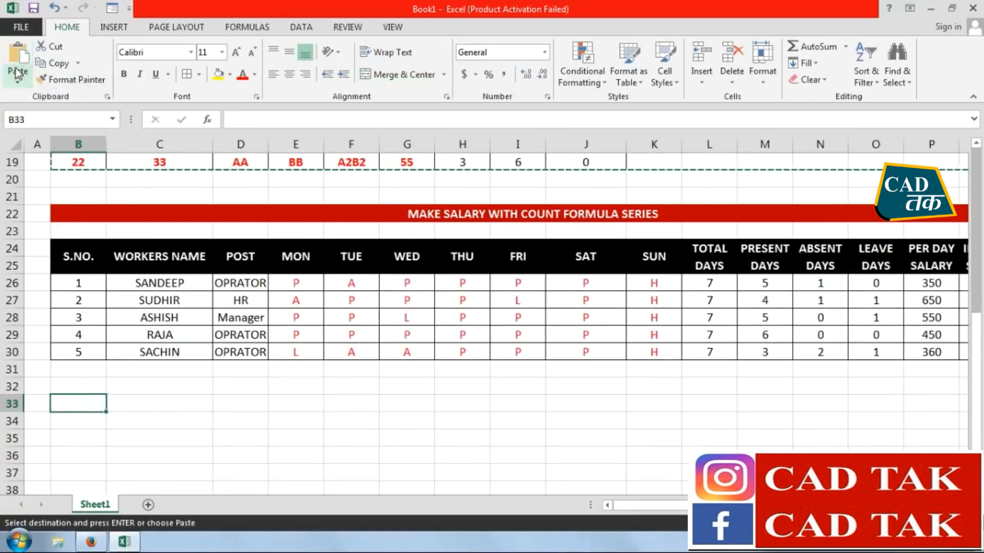
{"action": "left_click", "coordinate": [18, 51]}
Replace the first two headers of the pasted table with NAME in B35 and MOBILE COMPANY in C35
{"action": "scroll", "coordinate": [678, 251], "scroll_direction": "down", "scroll_amount": 3}
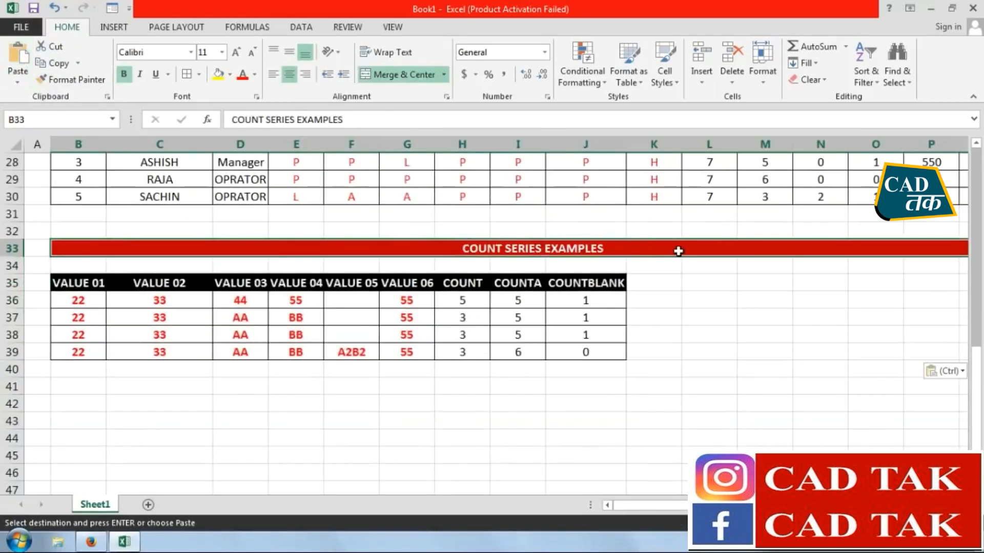
{"action": "left_click", "coordinate": [67, 278]}
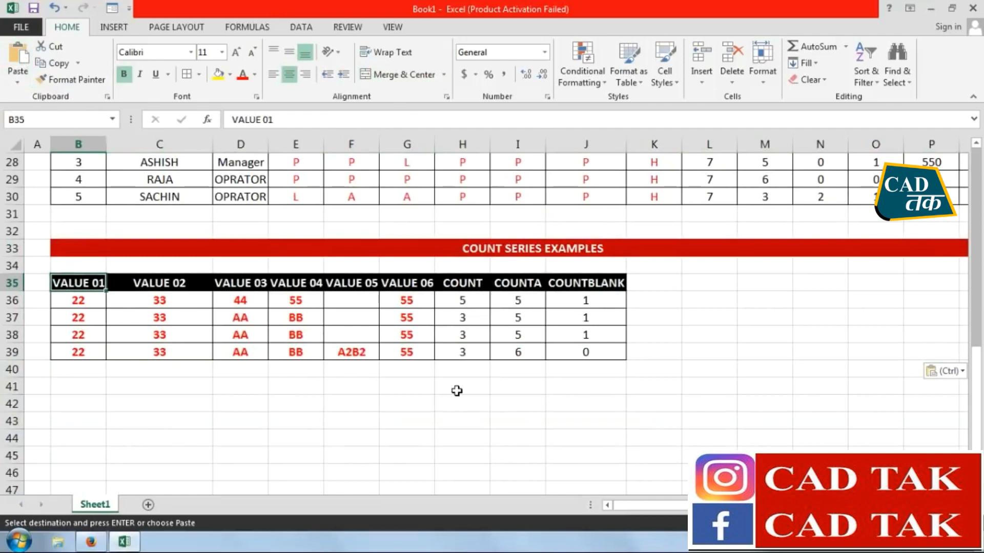
{"action": "type", "text": "NAME"}
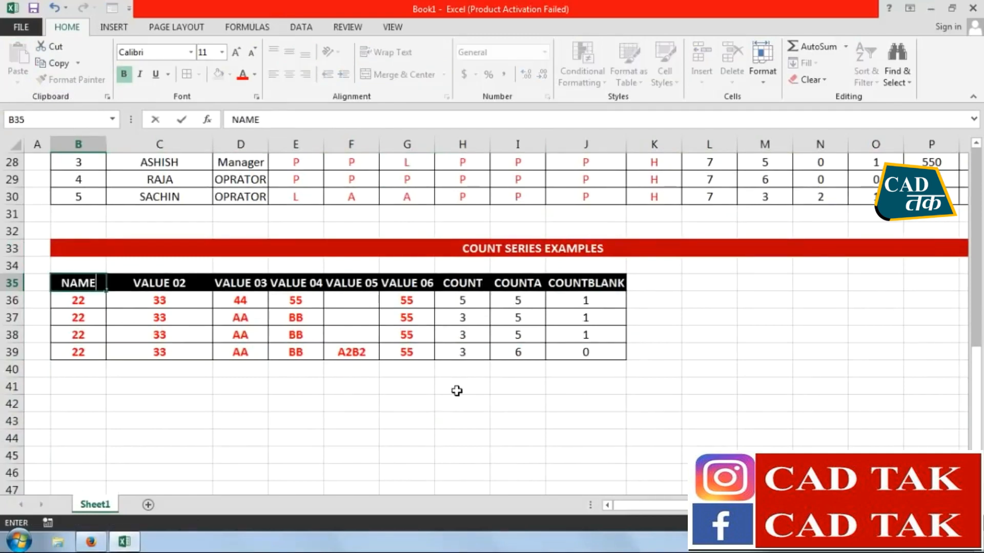
{"action": "key", "text": "Tab"}
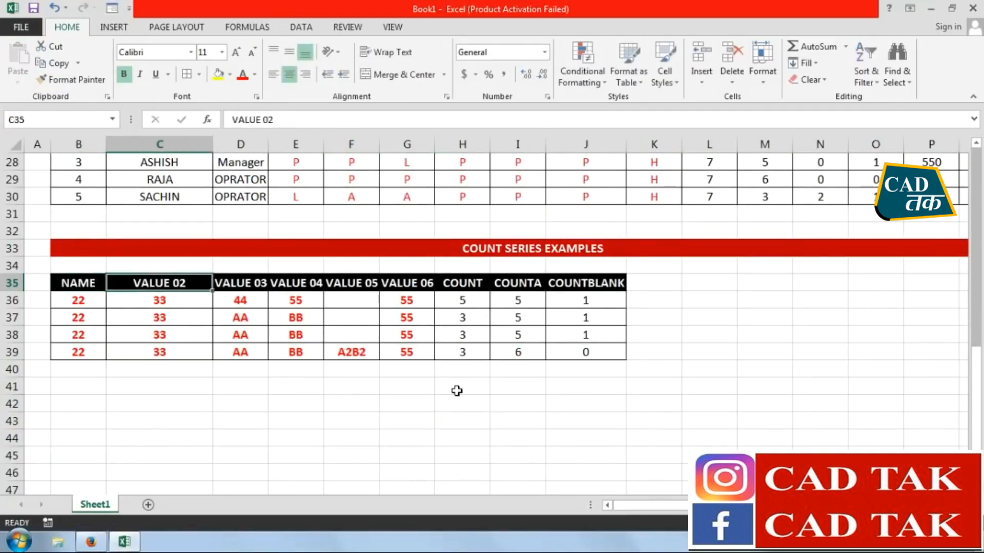
{"action": "type", "text": "C"}
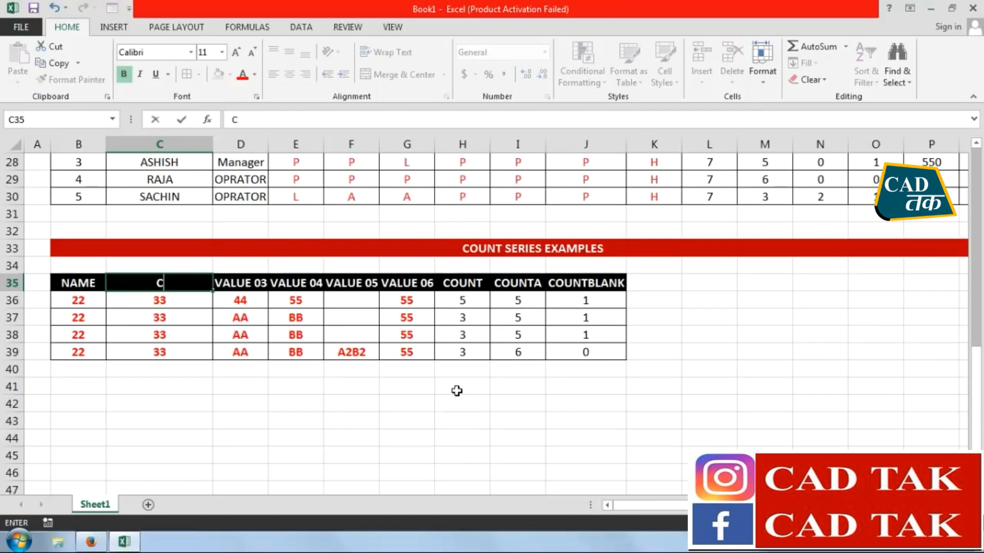
{"action": "type", "text": "OBILE COMPANY"}
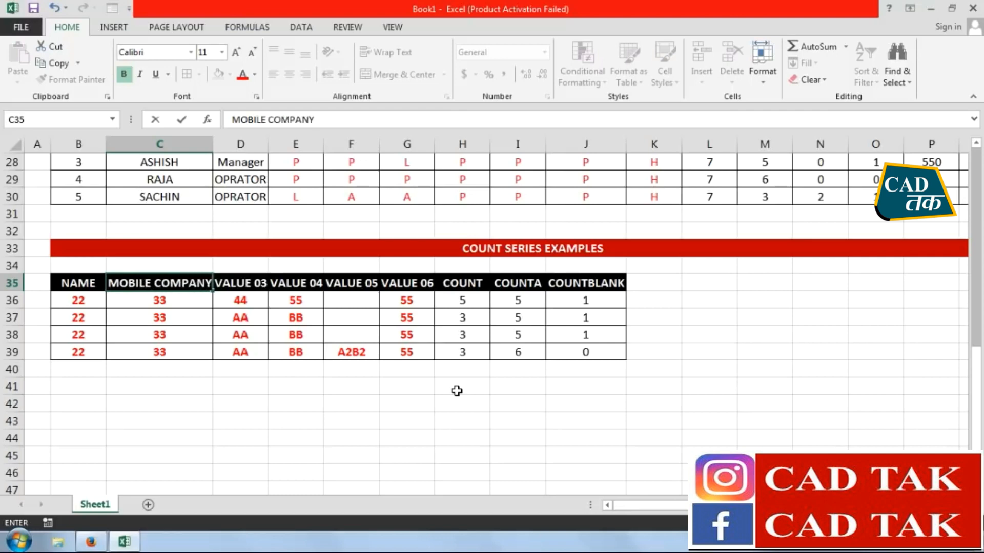
{"action": "key", "text": "Return"}
Replace the headers in D35 and E35 with SALES TARGET and SALES QTY
{"action": "key", "text": "Right"}
{"action": "key", "text": "Up"}
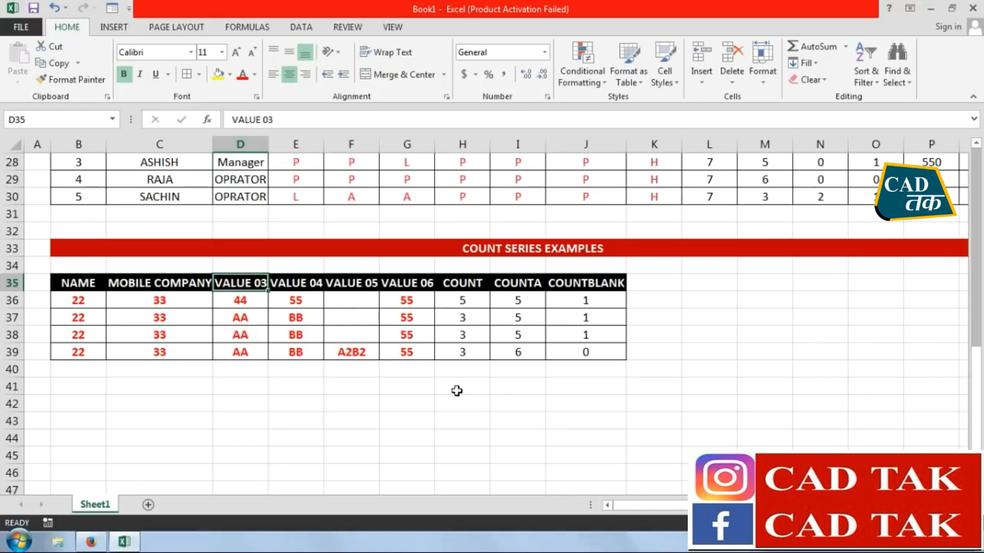
{"action": "type", "text": "SALES T"}
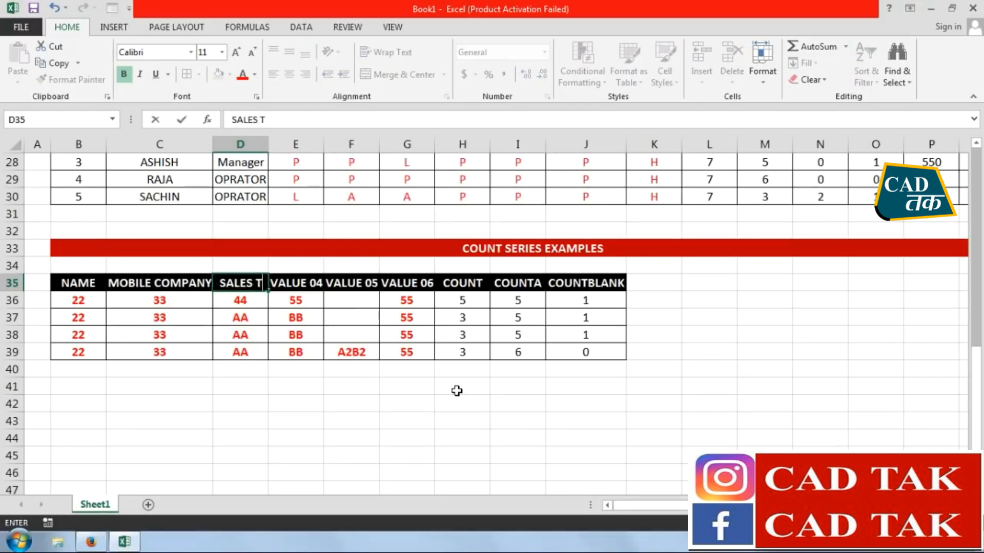
{"action": "type", "text": "ARGET"}
{"action": "key", "text": "Right"}
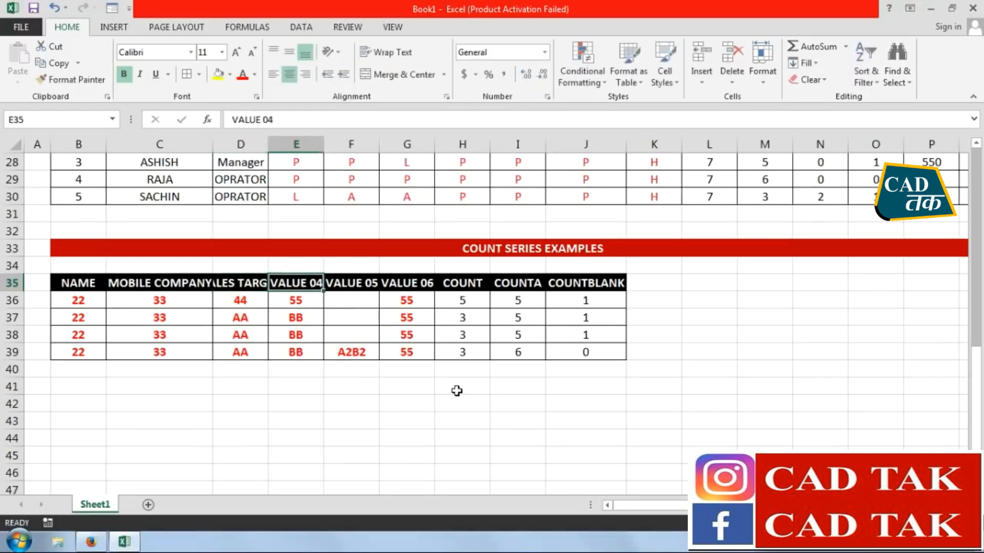
{"action": "type", "text": "SALES QTY."}
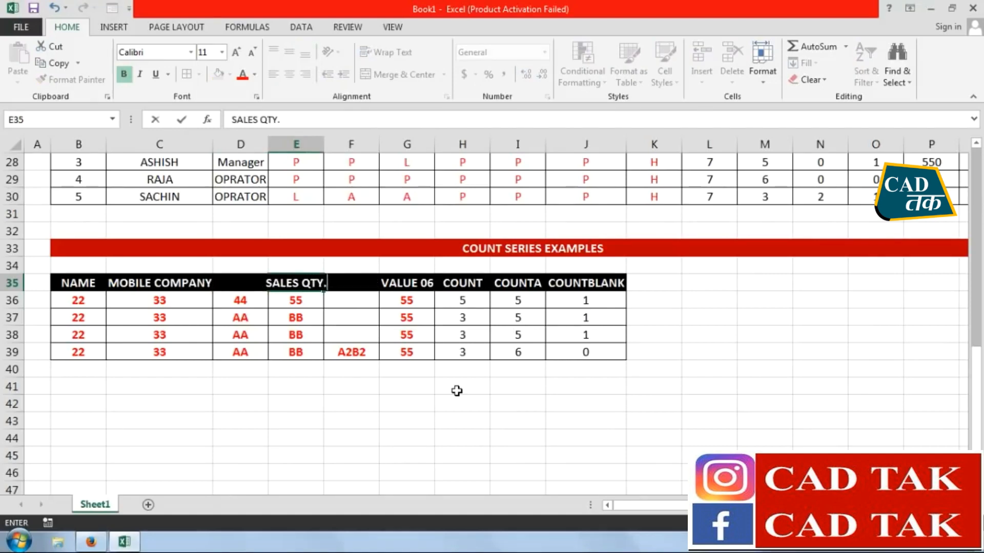
{"action": "key", "text": "Right"}
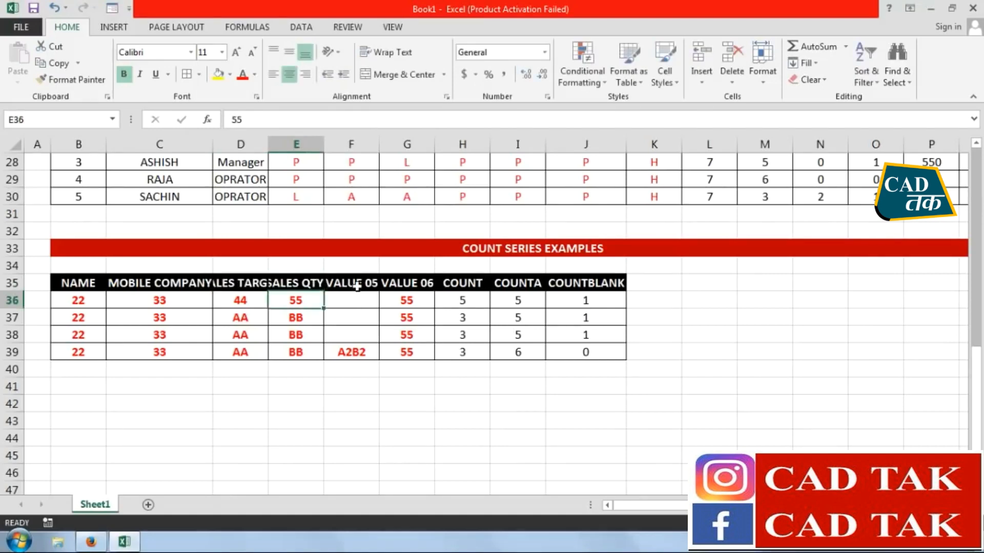
Clear all contents and formatting from the pasted table's surplus columns, from VALUE 05 through COUNTBLANK
{"action": "left_click_drag", "start_coordinate": [353, 285], "coordinate": [655, 371]}
{"action": "left_click", "coordinate": [812, 80]}
{"action": "left_click", "coordinate": [830, 98]}
{"action": "left_click", "coordinate": [353, 489]}
Clear the formats and contents of the range A36:E41 below the new headers
{"action": "left_click_drag", "start_coordinate": [300, 303], "coordinate": [37, 387]}
{"action": "left_click", "coordinate": [812, 79]}
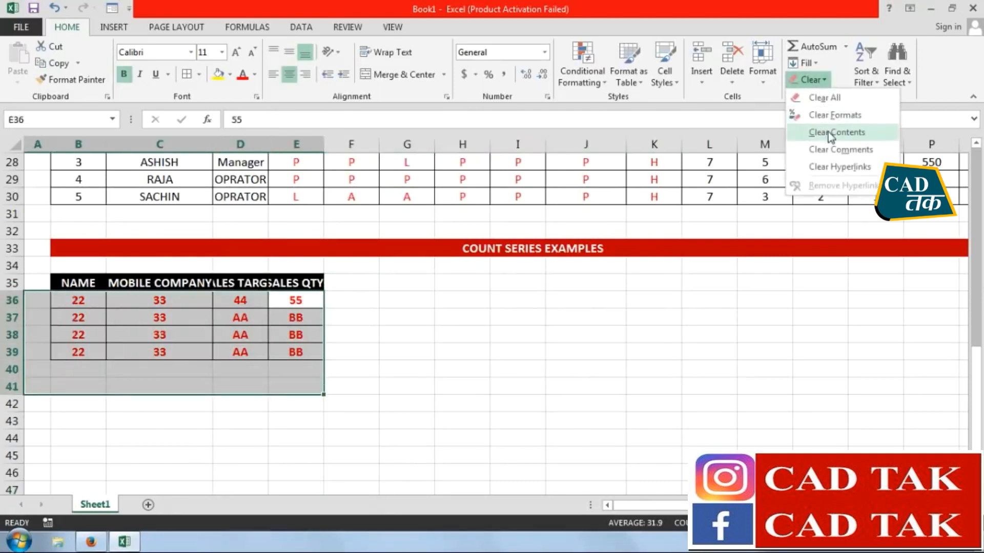
{"action": "left_click", "coordinate": [830, 116]}
{"action": "key", "text": "Delete"}
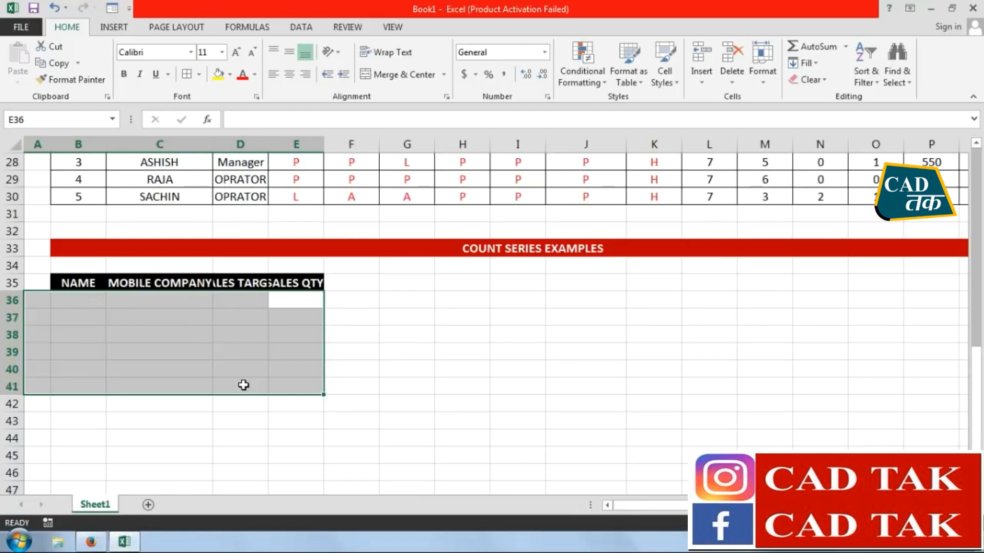
Dismiss the Internet Download Manager message and enter the first four workers' names in B36 to B39 under NAME
{"action": "left_click", "coordinate": [87, 302]}
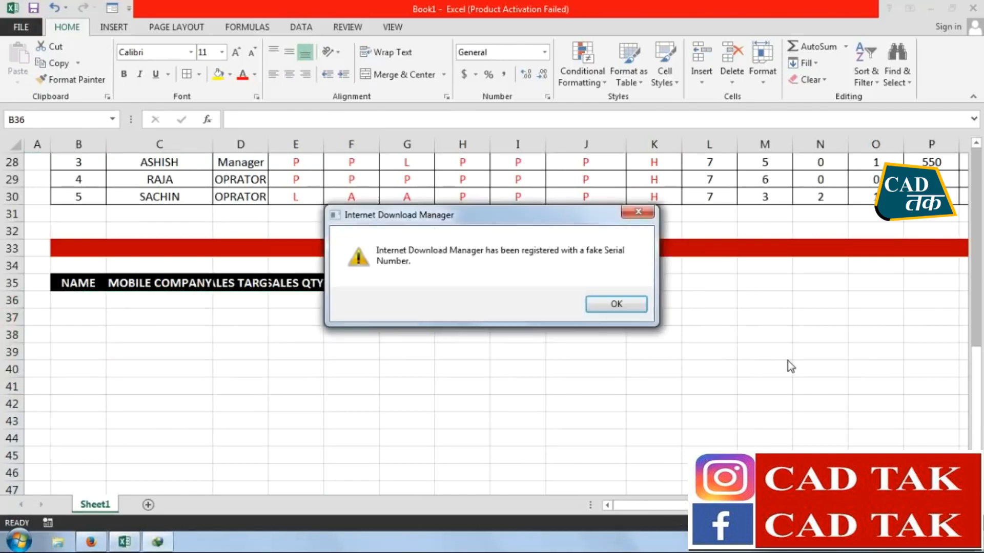
{"action": "left_click", "coordinate": [638, 211]}
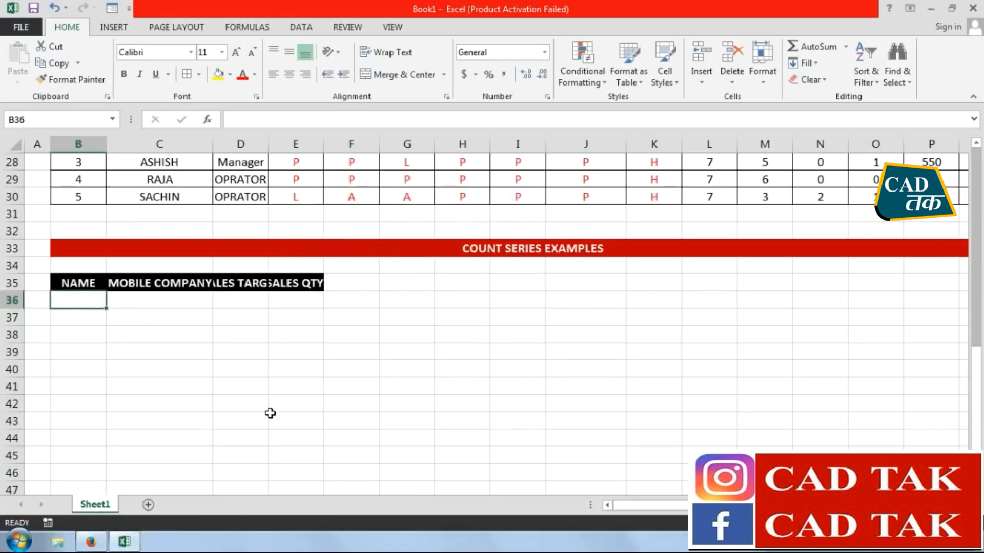
{"action": "type", "text": "SANDDEP"}
{"action": "key", "text": "Return"}
{"action": "type", "text": "SU"}
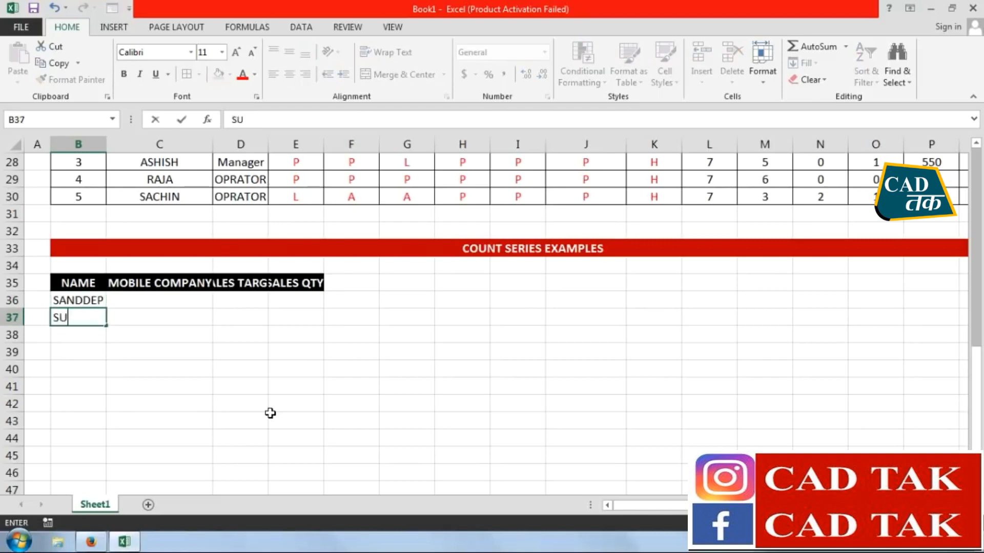
{"action": "type", "text": "DHIR"}
{"action": "key", "text": "Return"}
{"action": "type", "text": "ASHISH"}
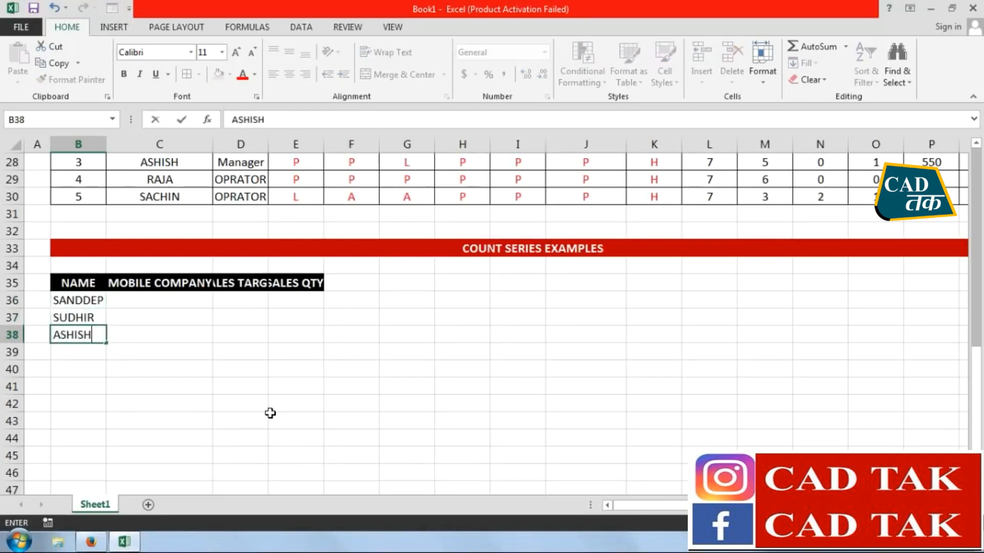
{"action": "key", "text": "Return"}
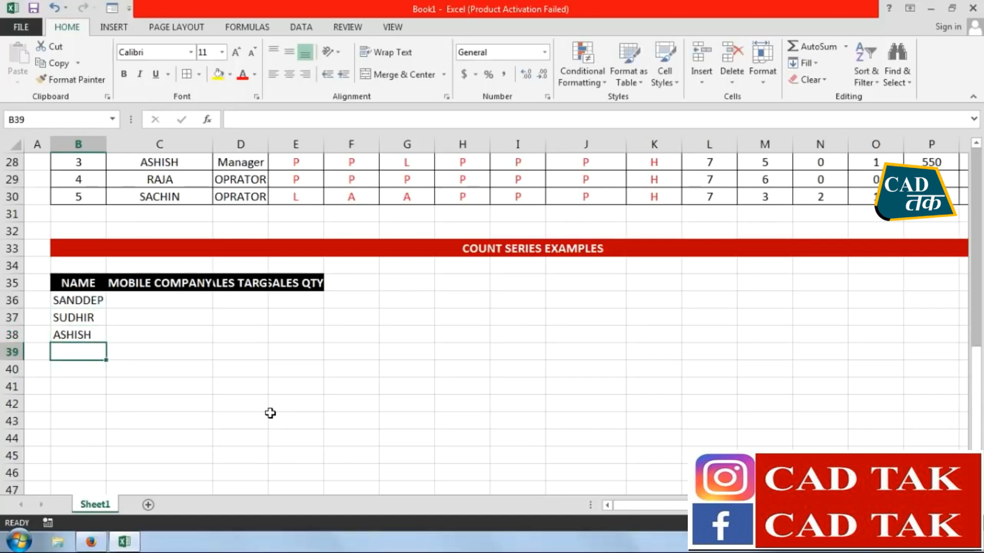
{"action": "type", "text": "RAJA"}
{"action": "key", "text": "Return"}
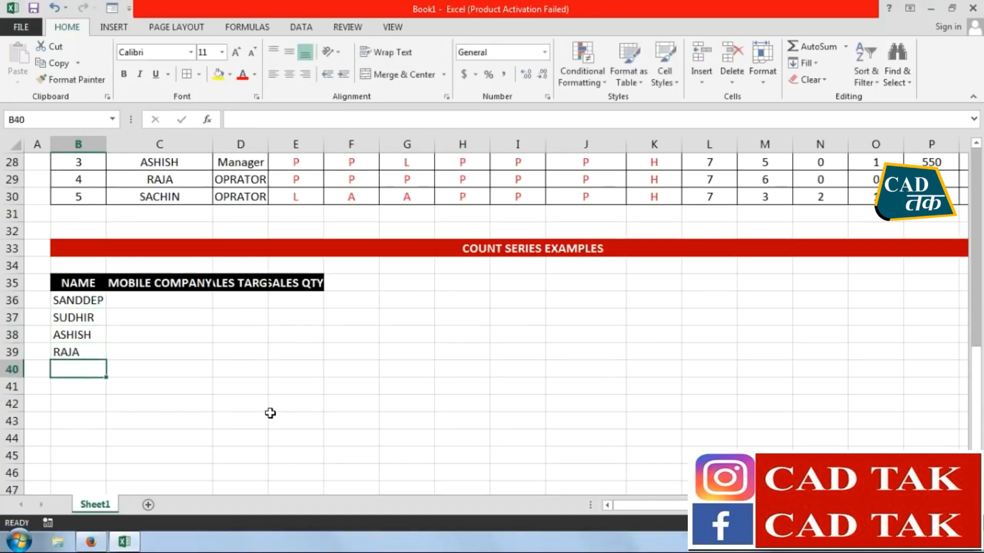
{"action": "left_click", "coordinate": [132, 300]}
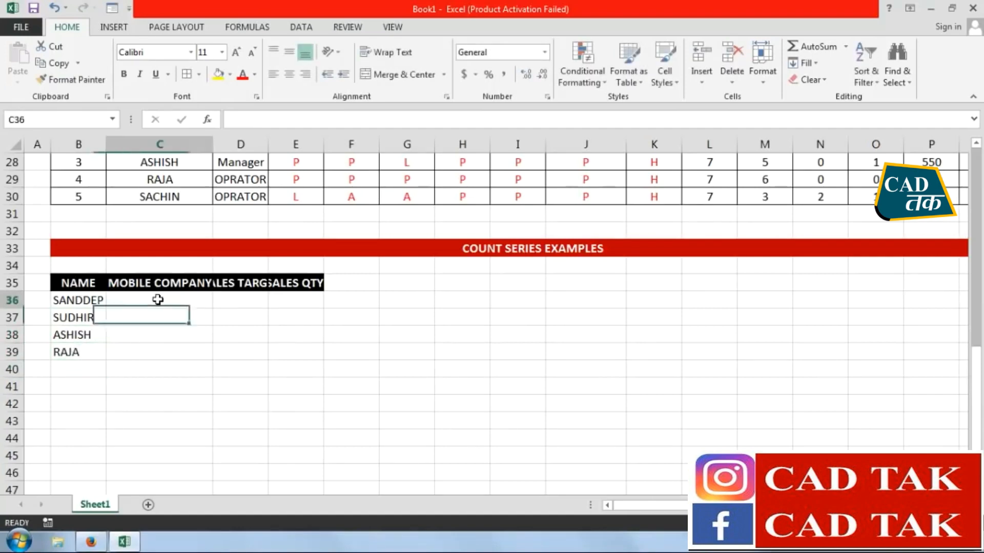
Fit the MOBILE COMPANY column to its header and enter NOKIA, SAMSUNG, BLACKBERRY and APPLE in C36 to C39
{"action": "double_click", "coordinate": [211, 147]}
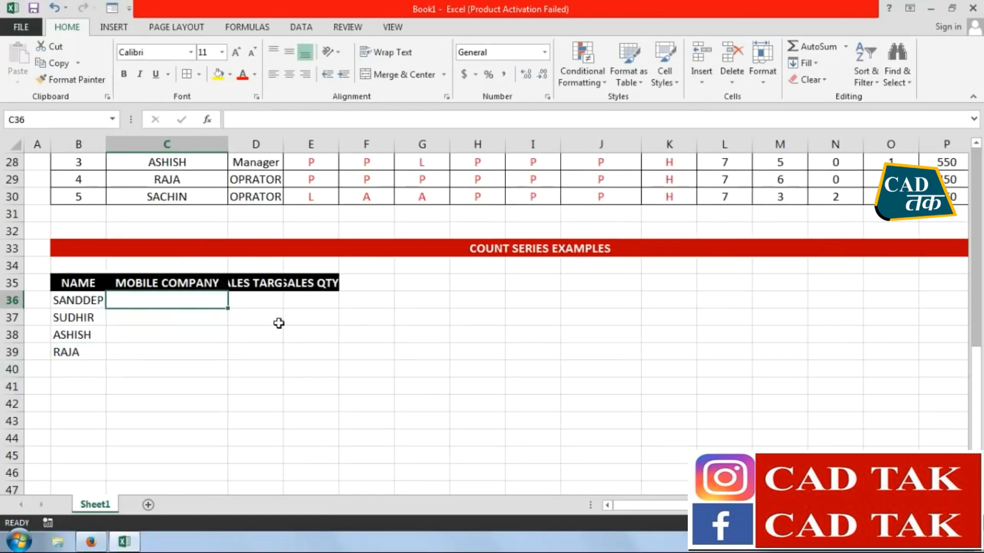
{"action": "type", "text": "NOKIA"}
{"action": "key", "text": "Return"}
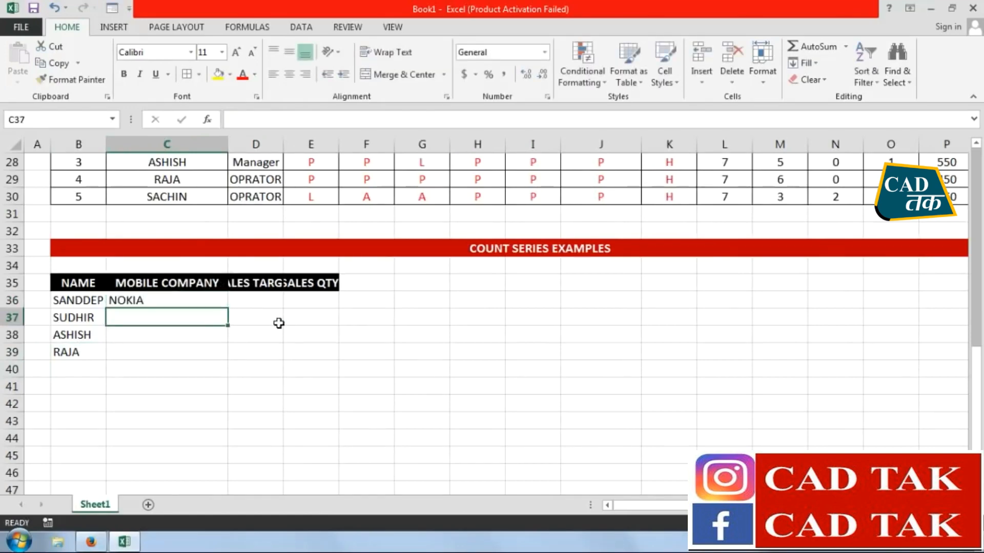
{"action": "type", "text": "SAMSUNG"}
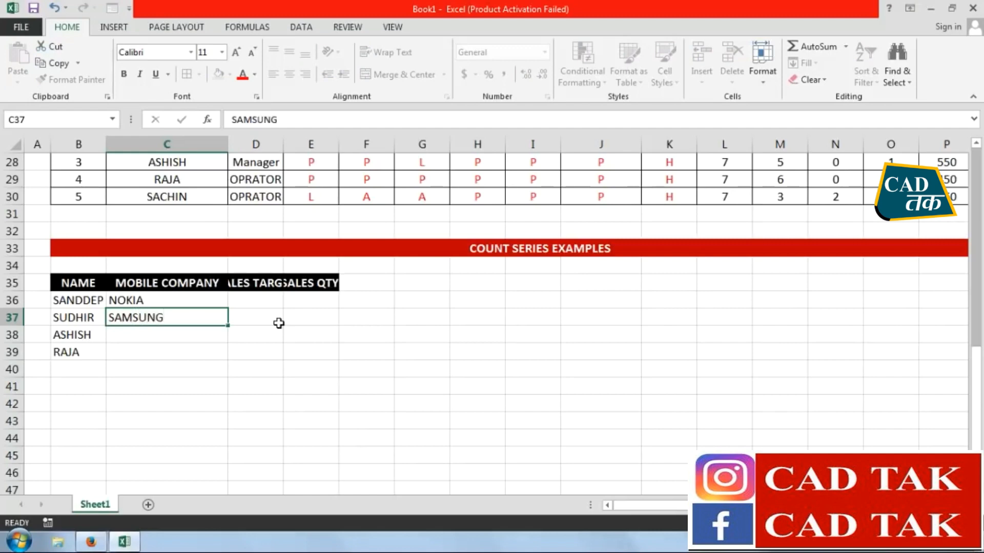
{"action": "key", "text": "Return"}
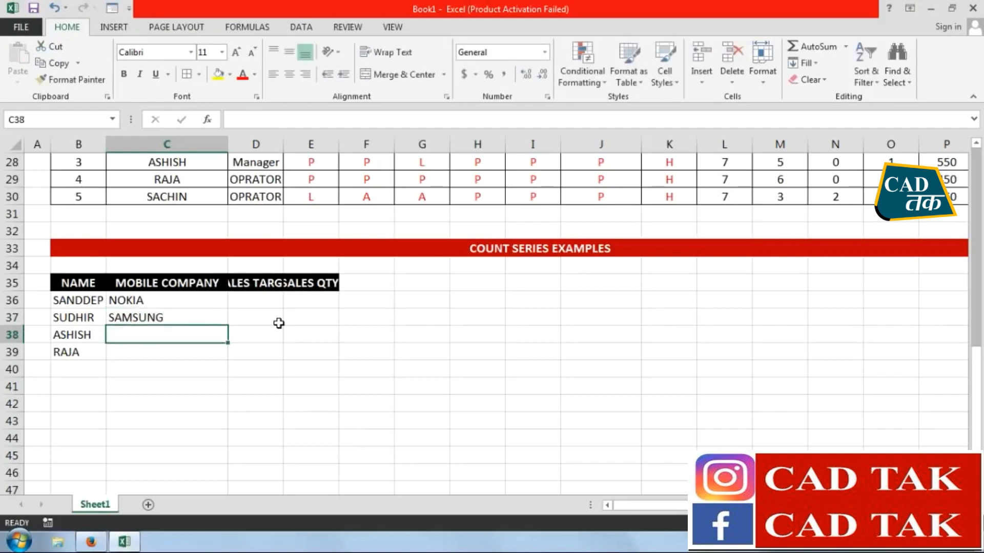
{"action": "type", "text": "BLACKBERRY"}
{"action": "key", "text": "Return"}
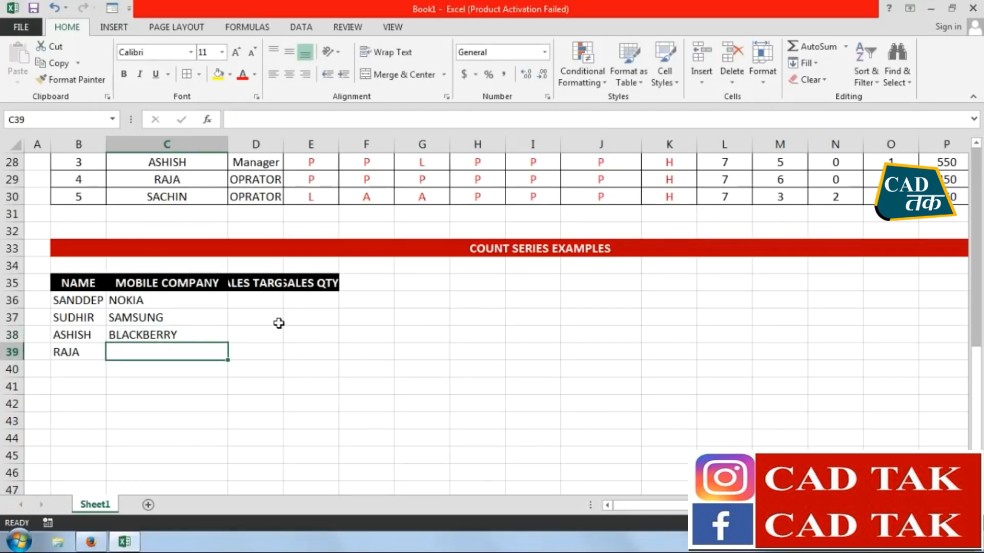
{"action": "type", "text": "APPLE"}
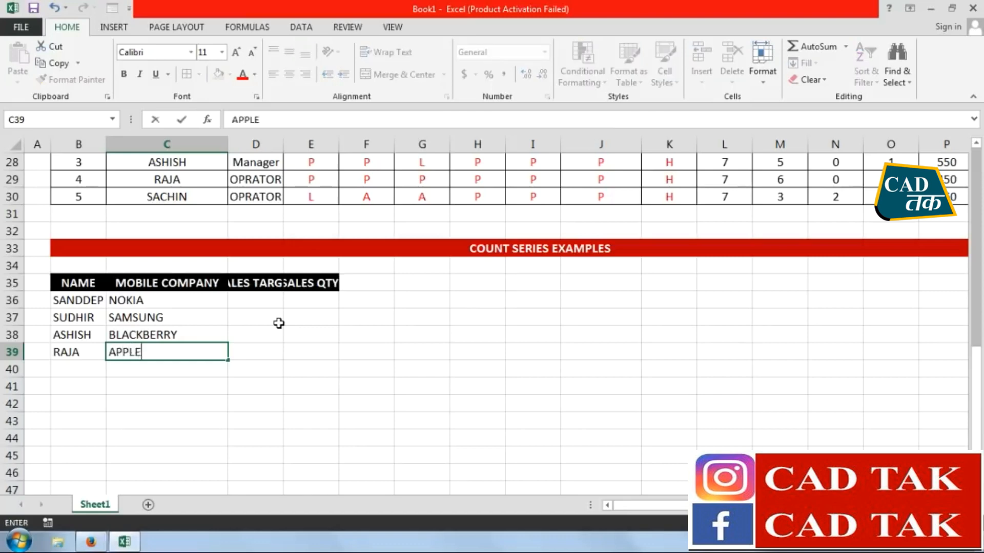
{"action": "key", "text": "Return"}
Repeat the first worker's name in B40 and correct the misspelled name in B36
{"action": "left_click", "coordinate": [74, 380]}
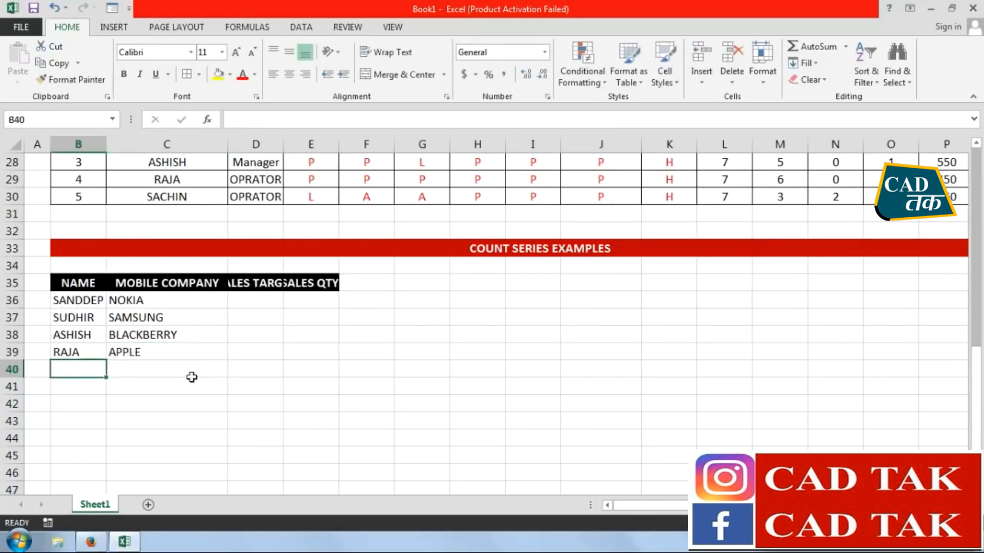
{"action": "type", "text": "SA"}
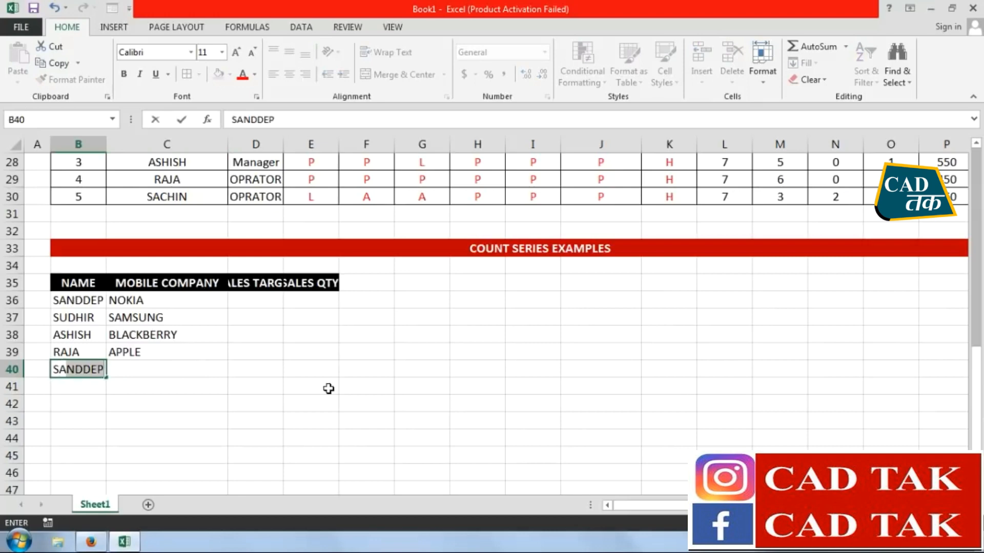
{"action": "key", "text": "Tab"}
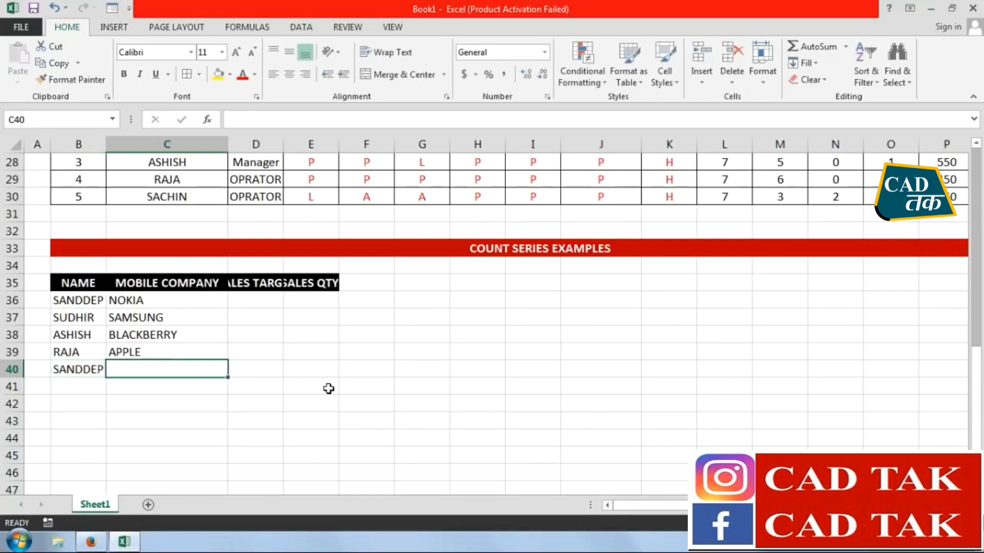
{"action": "double_click", "coordinate": [83, 300]}
{"action": "key", "text": "Delete"}
{"action": "type", "text": "E"}
{"action": "key", "text": "Return"}
Re-enter the first worker's name with the correct spelling in B40 and enter NOKIA in C40
{"action": "left_click", "coordinate": [71, 373]}
{"action": "type", "text": "SANDEEP"}
{"action": "key", "text": "Return"}
{"action": "key", "text": "Right"}
{"action": "key", "text": "Up"}
{"action": "type", "text": "NOKIA"}
{"action": "key", "text": "Return"}
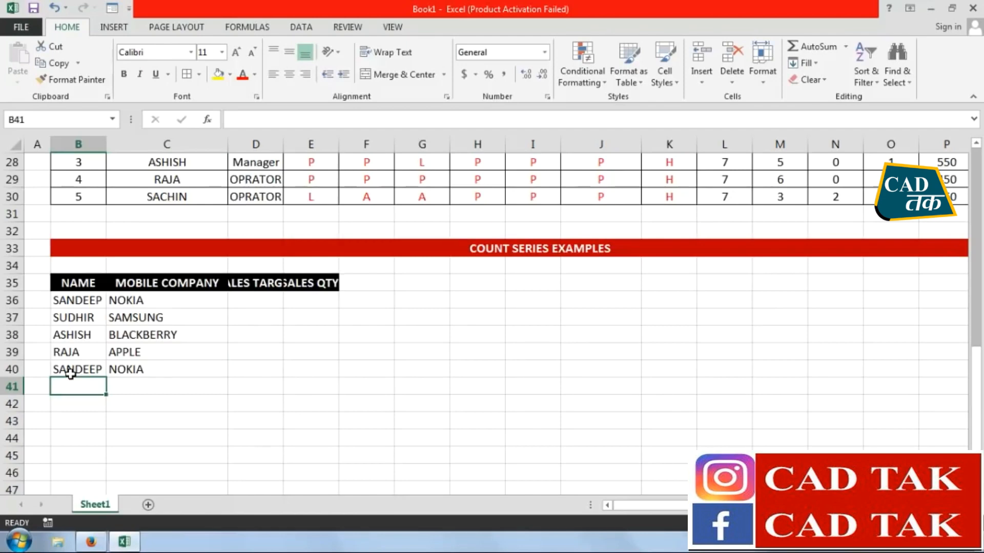
Fill row 41 with the second worker's name and SAMSUNG, and row 42 with the fourth worker's name and APPLE
{"action": "type", "text": "S"}
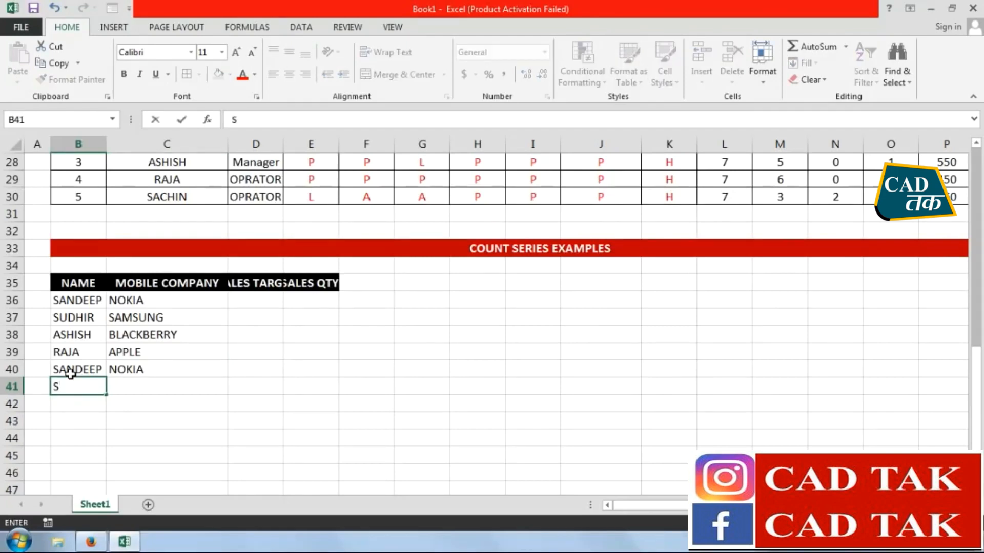
{"action": "type", "text": "UDHIR"}
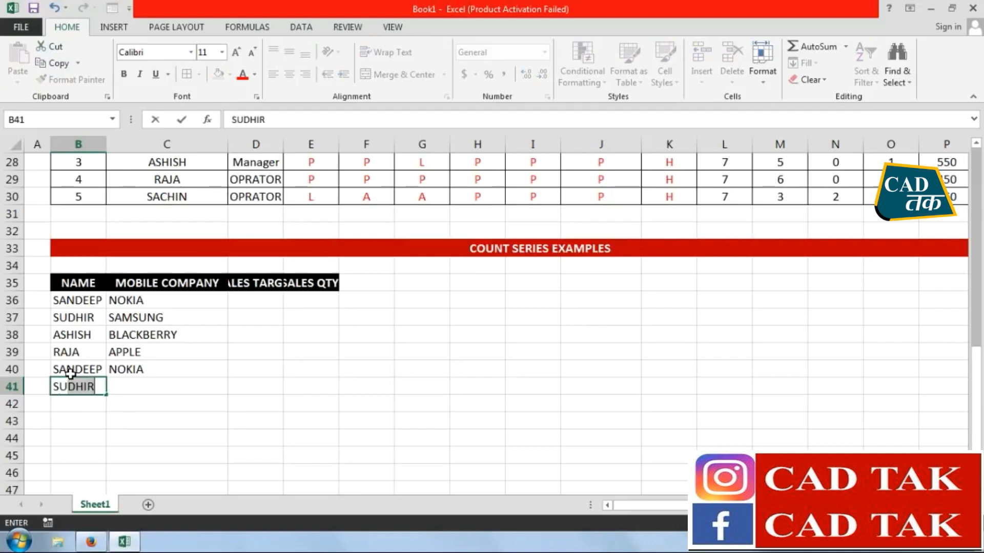
{"action": "key", "text": "Tab"}
{"action": "type", "text": "SAMSUNG"}
{"action": "key", "text": "Return"}
{"action": "key", "text": "Left"}
{"action": "type", "text": "RA"}
{"action": "key", "text": "Tab"}
{"action": "type", "text": "A"}
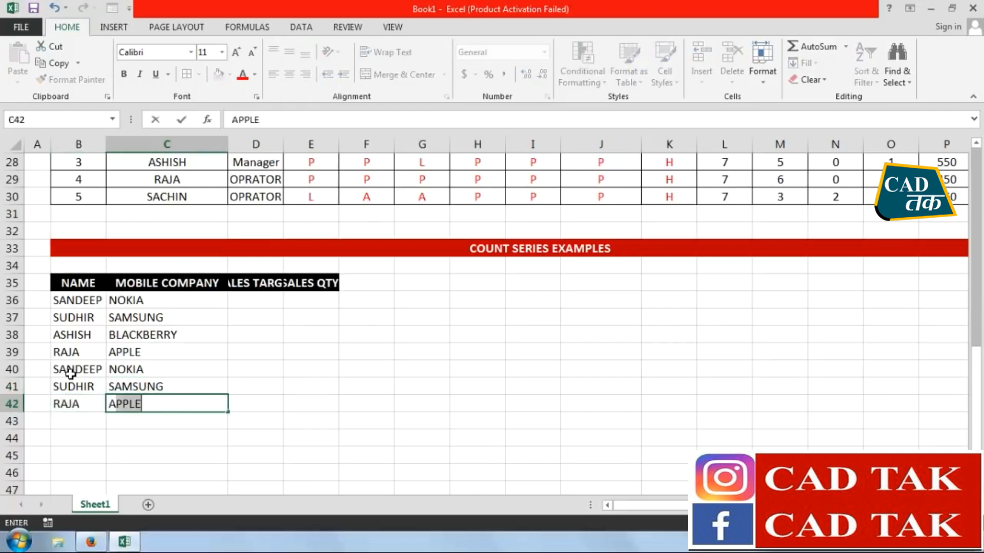
{"action": "key", "text": "Return"}
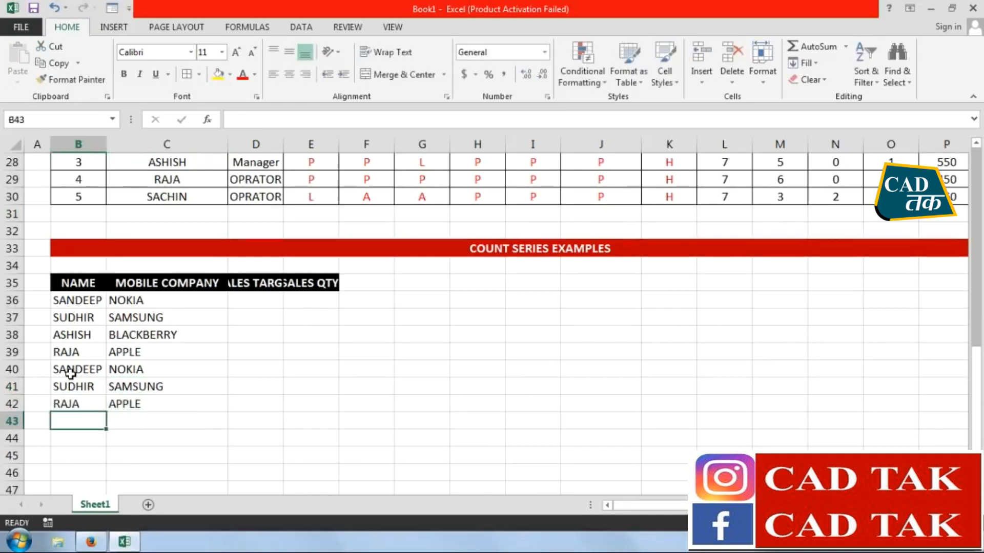
Fill rows 43 and 45 with the first worker's name and NOKIA, and row 44 with the second worker's name and SAMSUNG
{"action": "type", "text": "SA"}
{"action": "key", "text": "Tab"}
{"action": "type", "text": "N"}
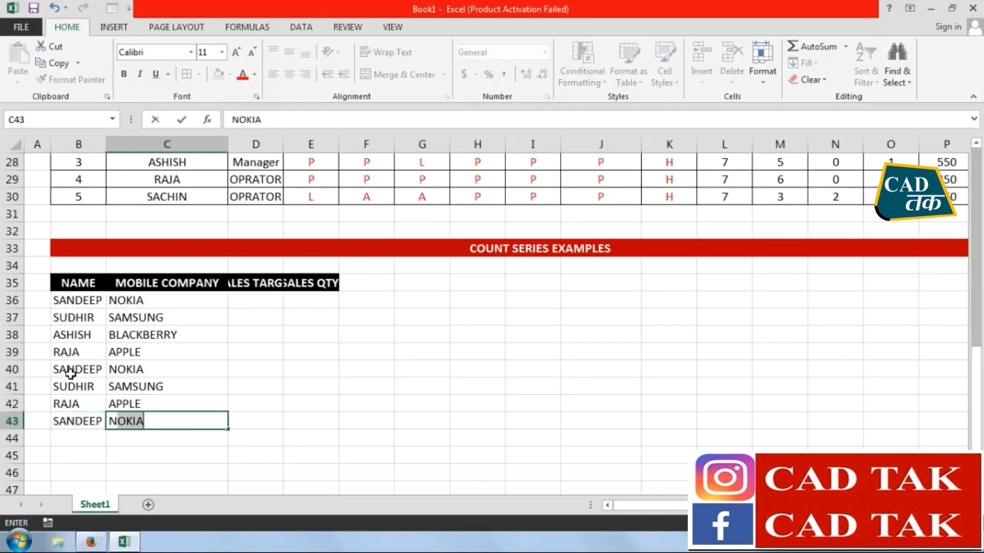
{"action": "key", "text": "Return"}
{"action": "type", "text": "SU"}
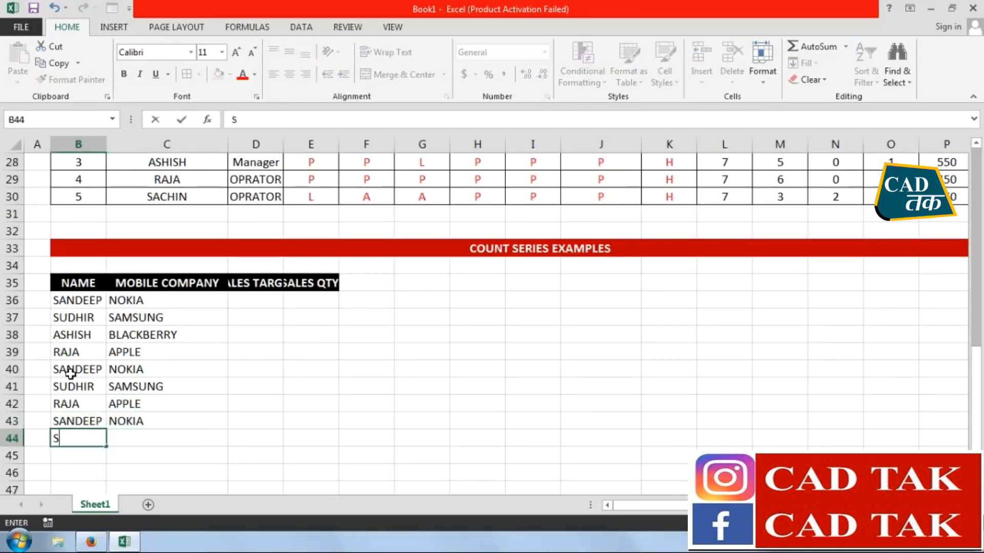
{"action": "key", "text": "Tab"}
{"action": "type", "text": "SA"}
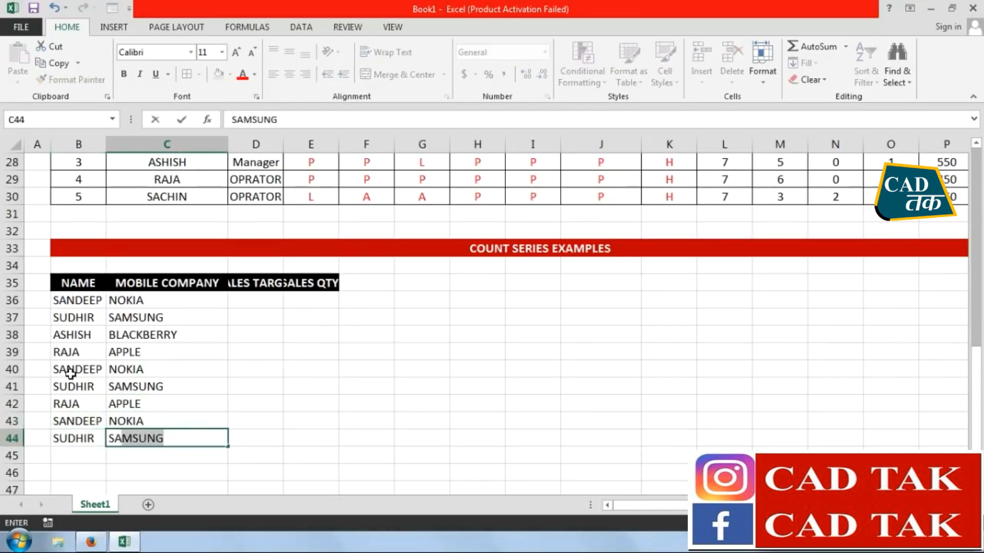
{"action": "key", "text": "Return"}
{"action": "type", "text": "SANDEEP"}
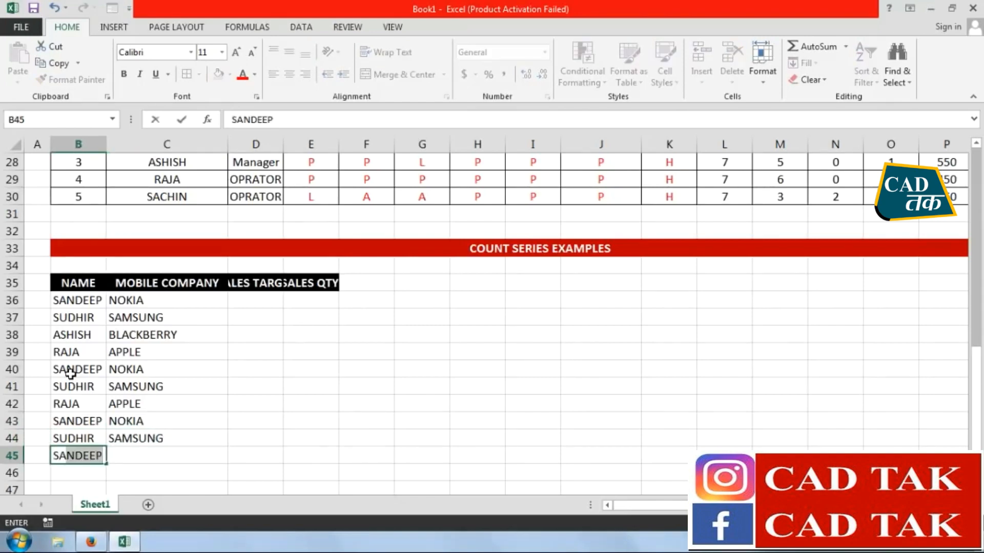
{"action": "key", "text": "Tab"}
{"action": "type", "text": "N"}
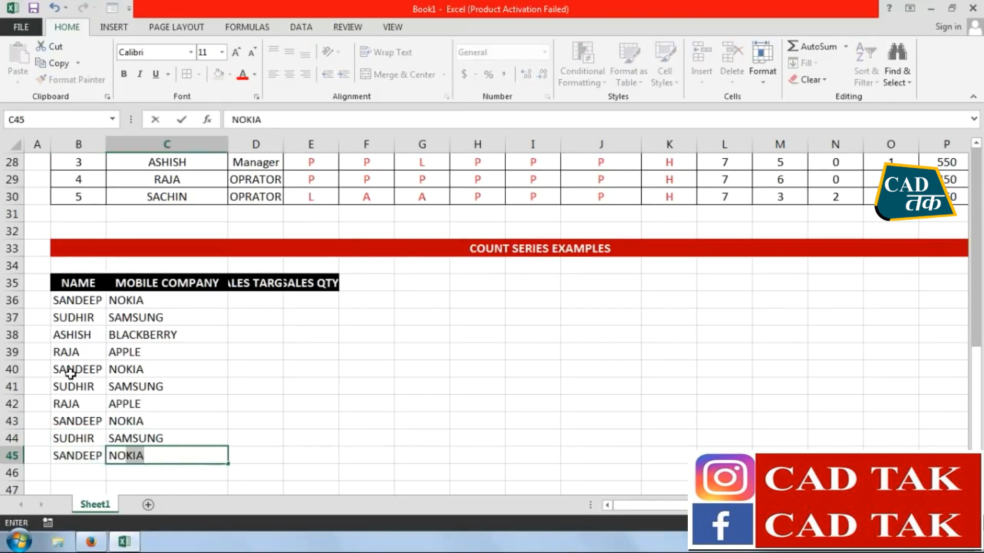
{"action": "left_click", "coordinate": [237, 324]}
Fit the widths of columns D and E to the SALES TARGET and SALES QTY. headers
{"action": "left_click_drag", "start_coordinate": [279, 147], "coordinate": [281, 147]}
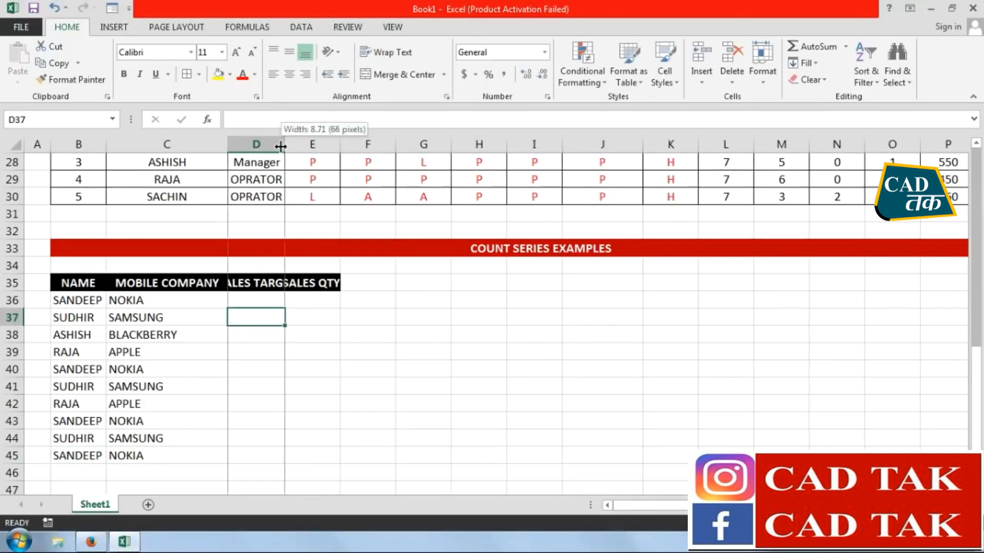
{"action": "double_click", "coordinate": [282, 146]}
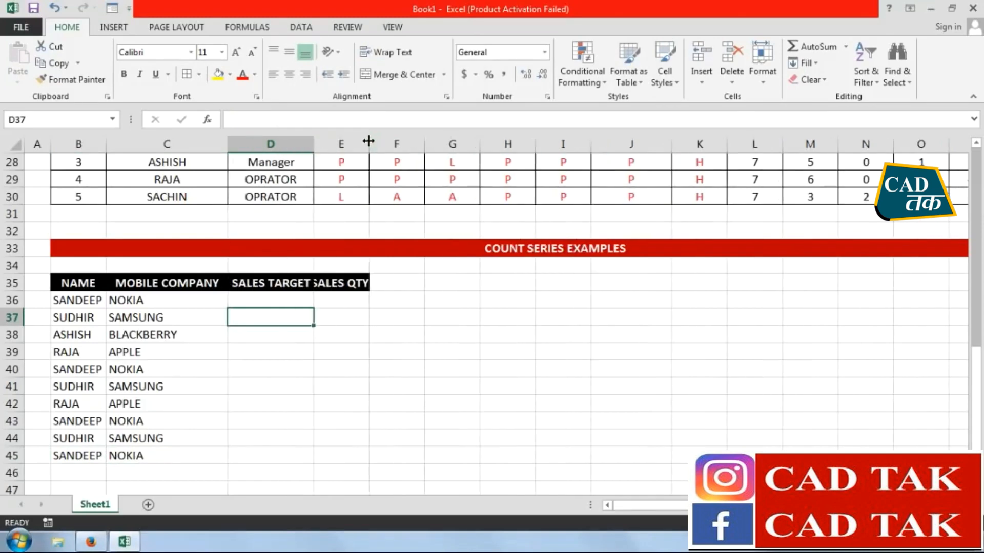
{"action": "double_click", "coordinate": [368, 141]}
Enter a sales target of 35 in D36 and fill it down to D45
{"action": "left_click", "coordinate": [277, 297]}
{"action": "type", "text": "35"}
{"action": "key", "text": "Return"}
{"action": "left_click_drag", "start_coordinate": [285, 306], "coordinate": [280, 458]}
{"action": "key", "text": "ctrl+d"}
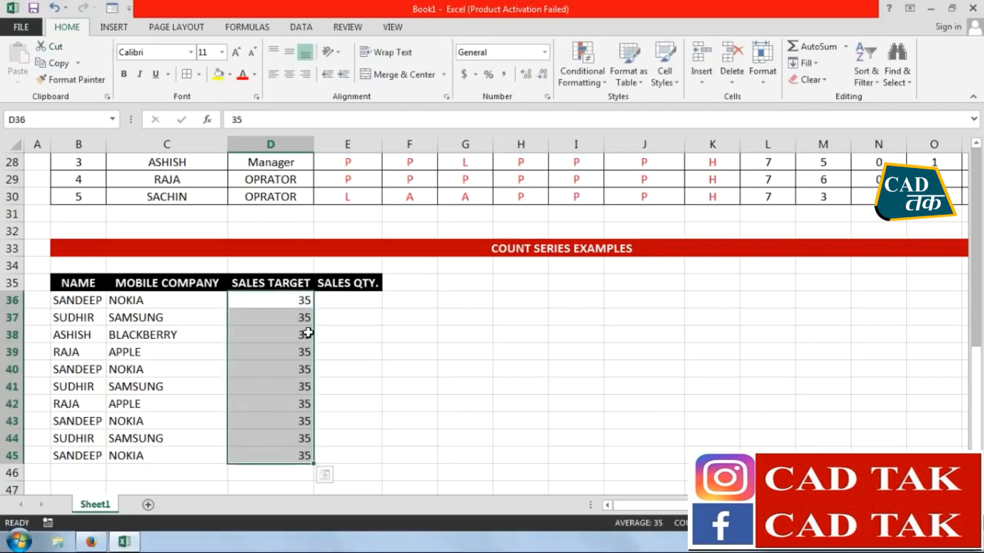
Enter the sales quantities 20, 30, 45, 25, 63, 33, 32, 36, 38 and 32 in E36 to E45
{"action": "key", "text": "Right"}
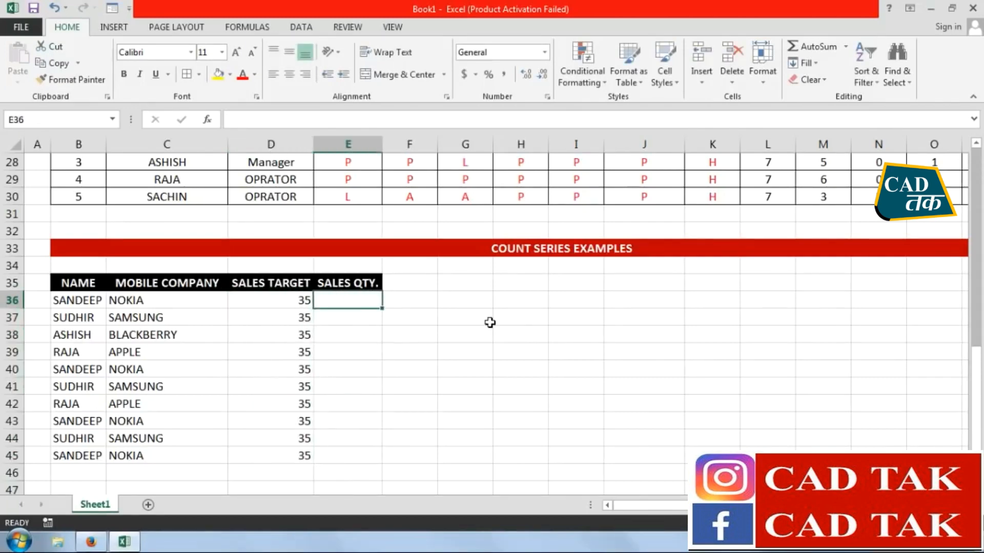
{"action": "type", "text": "20"}
{"action": "key", "text": "Return"}
{"action": "type", "text": "30"}
{"action": "key", "text": "Return"}
{"action": "type", "text": "45"}
{"action": "key", "text": "Return"}
{"action": "type", "text": "25"}
{"action": "key", "text": "Return"}
{"action": "type", "text": "63"}
{"action": "key", "text": "Return"}
{"action": "type", "text": "33"}
{"action": "key", "text": "Return"}
{"action": "type", "text": "32"}
{"action": "key", "text": "Return"}
{"action": "type", "text": "36"}
{"action": "key", "text": "Return"}
{"action": "type", "text": "38"}
{"action": "key", "text": "Return"}
{"action": "type", "text": "32"}
{"action": "key", "text": "Return"}
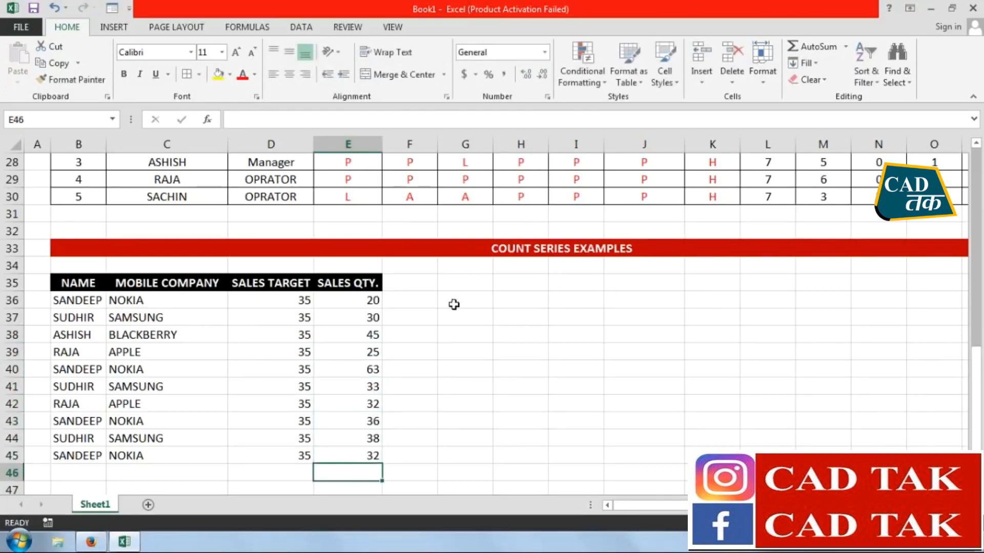
Center the sales table B35:E45 and apply borders to all its cells
{"action": "left_click_drag", "start_coordinate": [353, 454], "coordinate": [51, 281]}
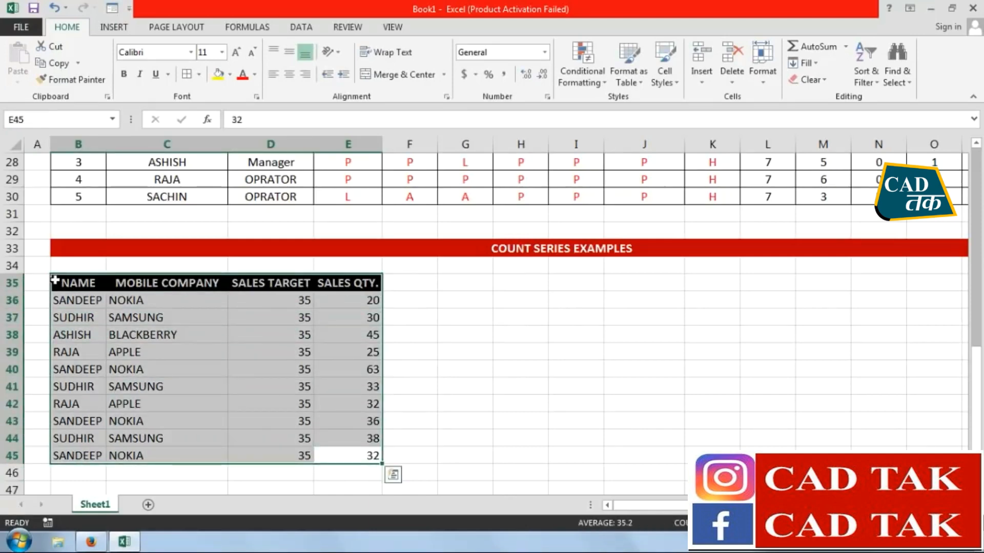
{"action": "left_click", "coordinate": [290, 74]}
{"action": "left_click", "coordinate": [123, 74]}
{"action": "left_click", "coordinate": [186, 74]}
{"action": "left_click", "coordinate": [469, 357]}
Enter the header NAME in G35
{"action": "left_click", "coordinate": [461, 283]}
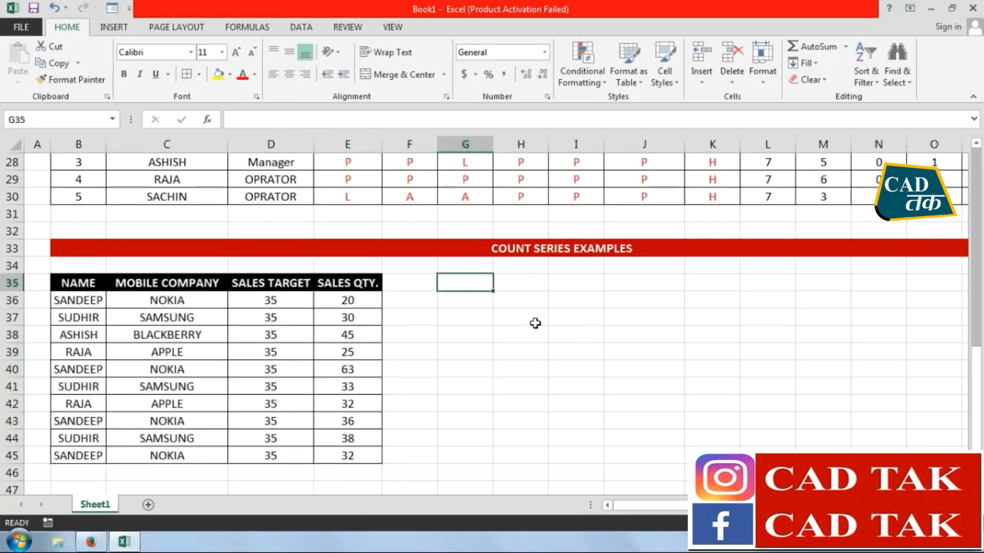
{"action": "type", "text": "NAME"}
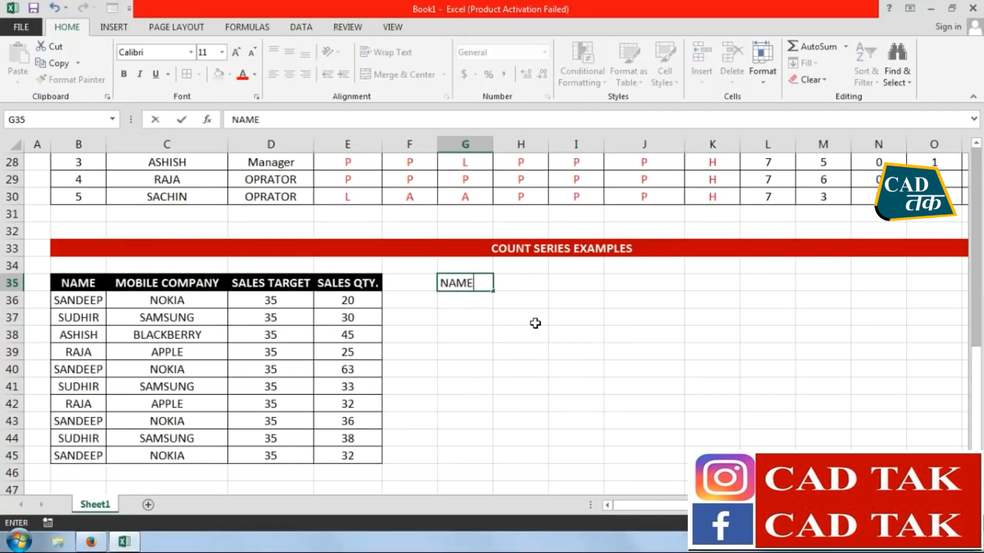
{"action": "left_click", "coordinate": [512, 332]}
Copy the names and mobile companies in B35:C39 to G35 and fit the widths of columns G and H
{"action": "left_click_drag", "start_coordinate": [82, 284], "coordinate": [193, 352]}
{"action": "left_click", "coordinate": [56, 63]}
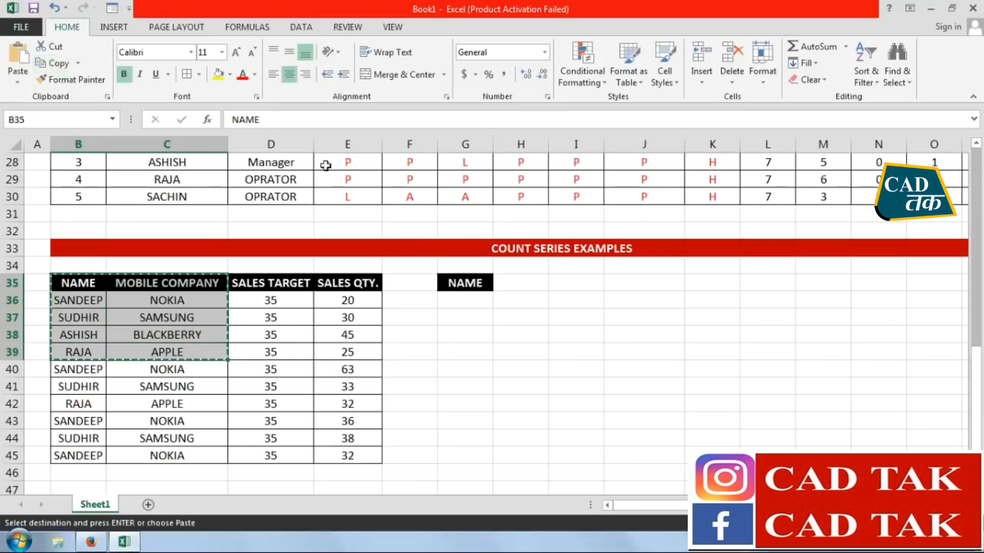
{"action": "left_click", "coordinate": [451, 280]}
{"action": "key", "text": "ctrl+v"}
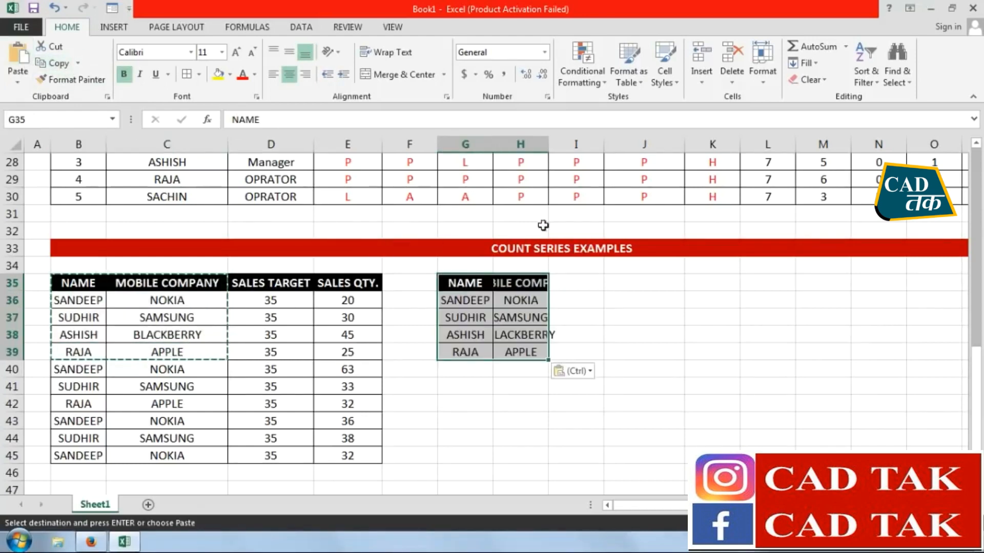
{"action": "double_click", "coordinate": [548, 144]}
{"action": "double_click", "coordinate": [493, 144]}
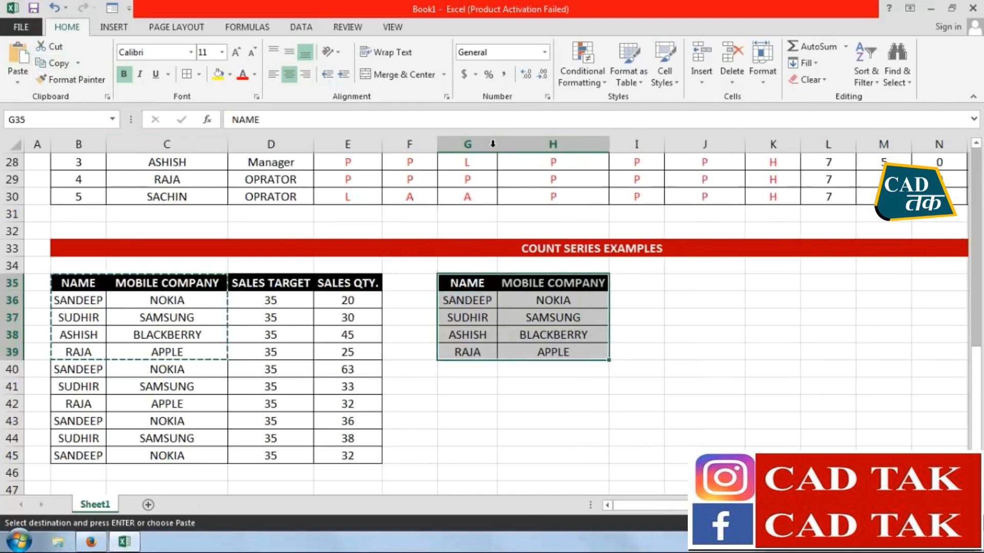
Enter the headers TOTAL QTY., TARGET ACHIEVE and NON ACHIEVE in I35, J35 and K35
{"action": "left_click", "coordinate": [626, 281]}
{"action": "type", "text": "TOTAL QTY."}
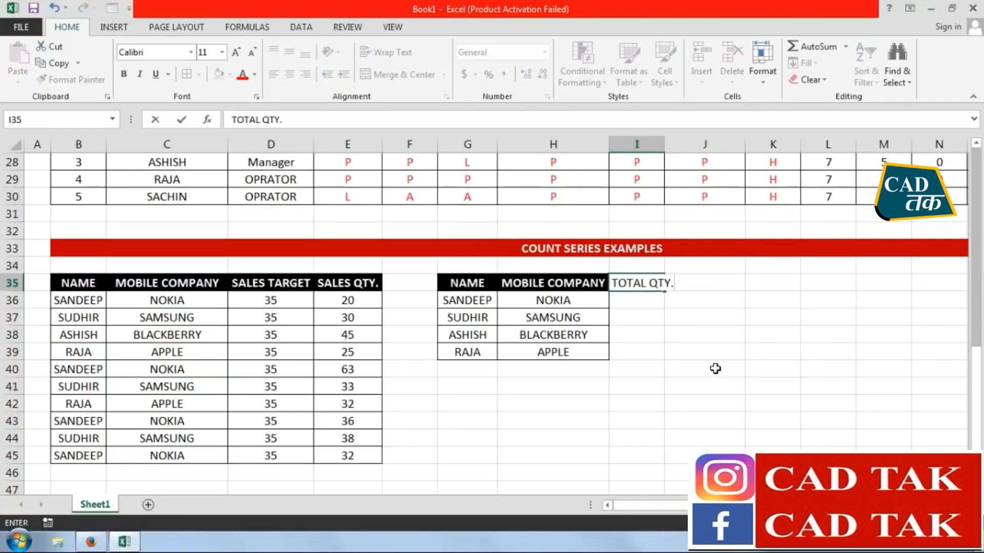
{"action": "key", "text": "Tab"}
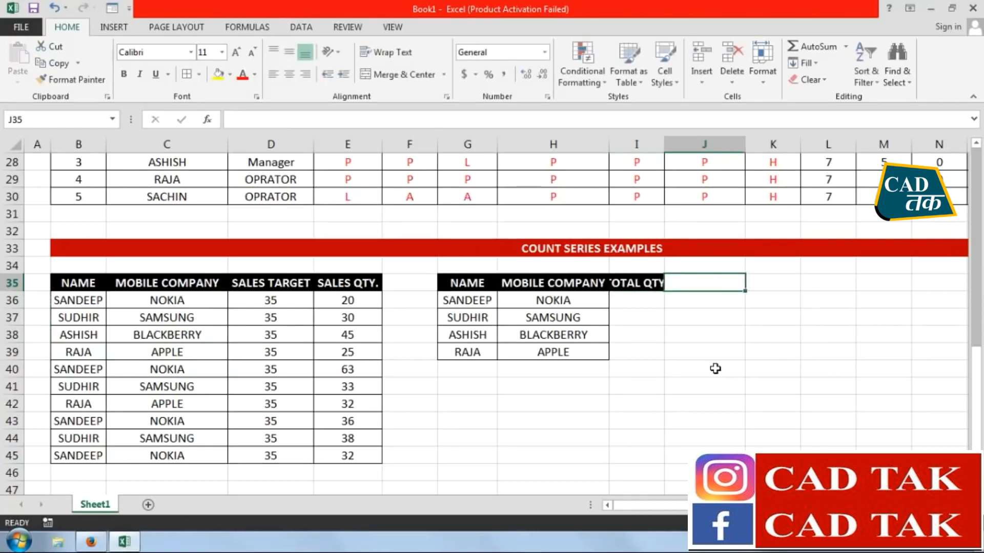
{"action": "type", "text": "TARGET ACH"}
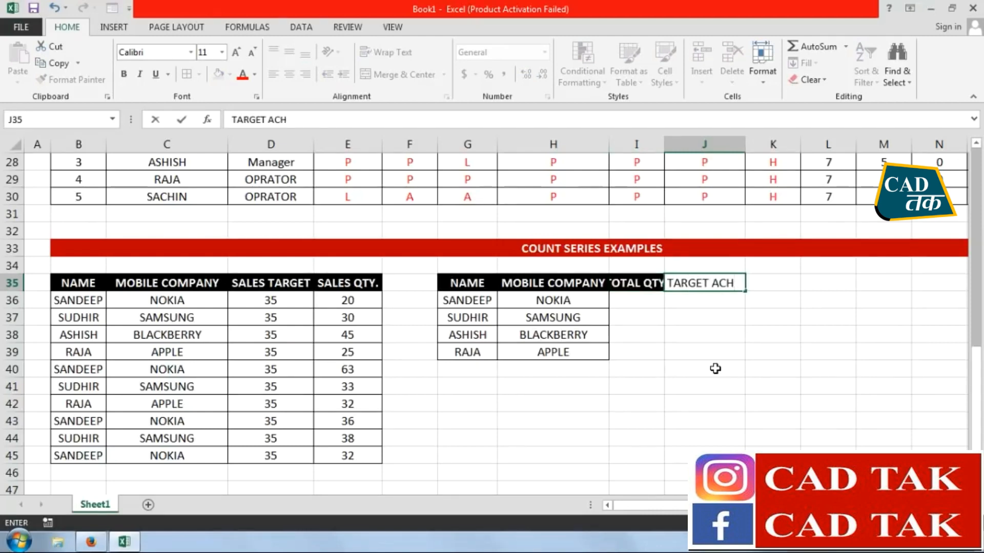
{"action": "type", "text": "IEVE"}
{"action": "key", "text": "Tab"}
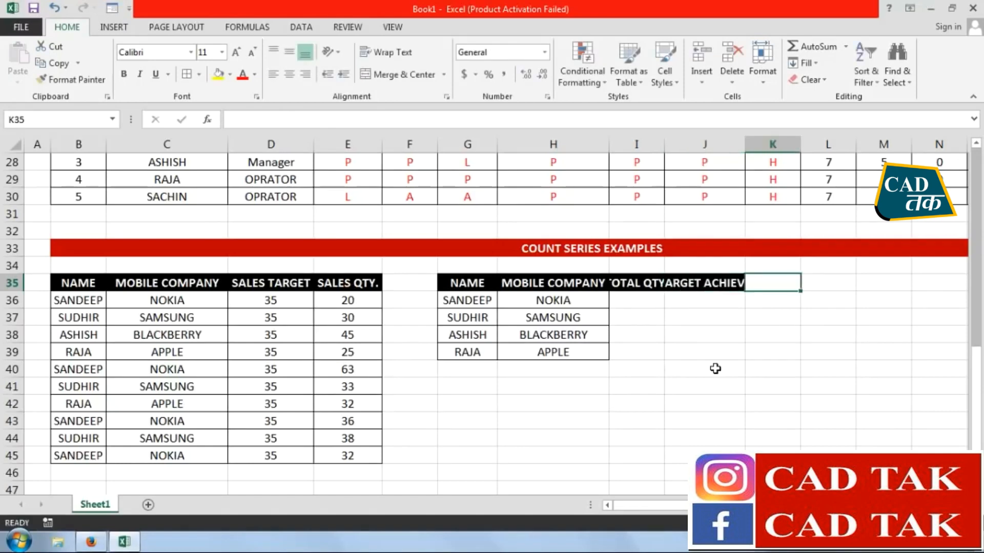
{"action": "type", "text": "NON ACHE"}
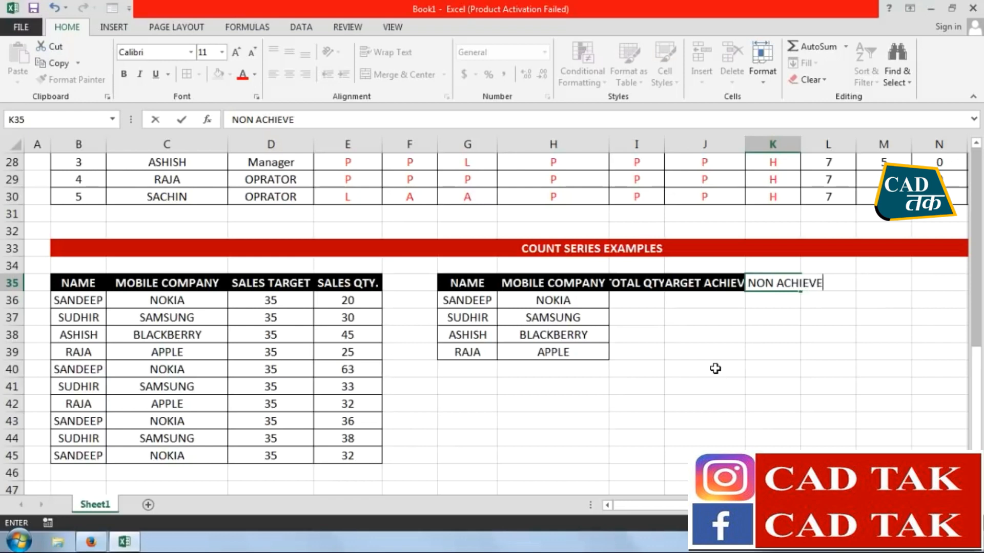
{"action": "left_click", "coordinate": [650, 387]}
Fit the widths of columns G to K to the row 35 headers and apply borders to H35:K39
{"action": "left_click_drag", "start_coordinate": [775, 287], "coordinate": [463, 281]}
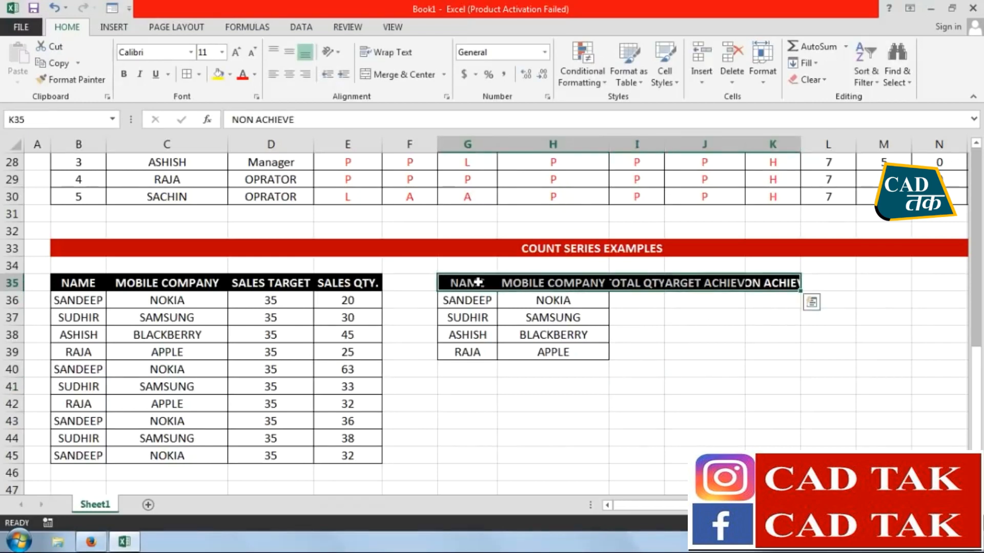
{"action": "left_click", "coordinate": [762, 72]}
{"action": "left_click", "coordinate": [797, 172]}
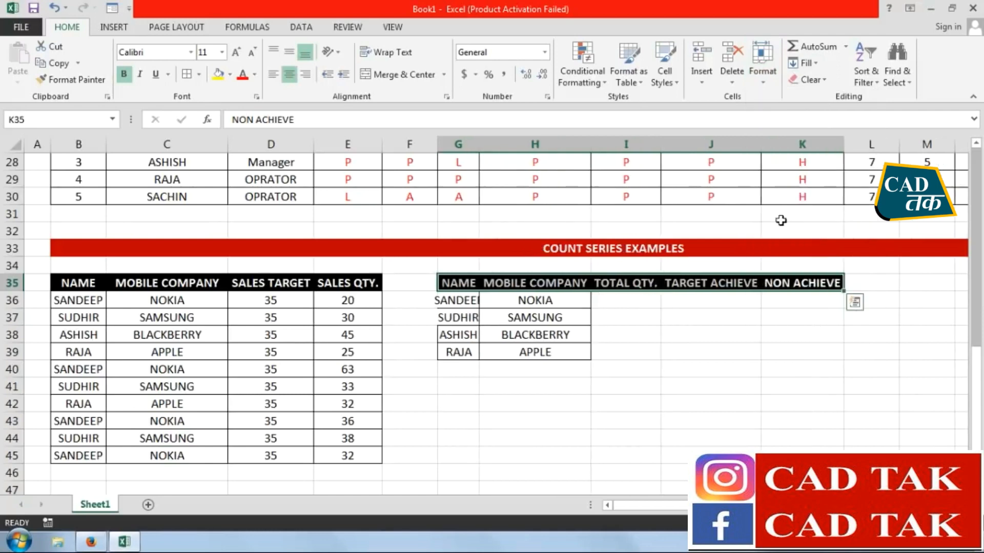
{"action": "left_click", "coordinate": [745, 365]}
{"action": "left_click_drag", "start_coordinate": [812, 283], "coordinate": [533, 351]}
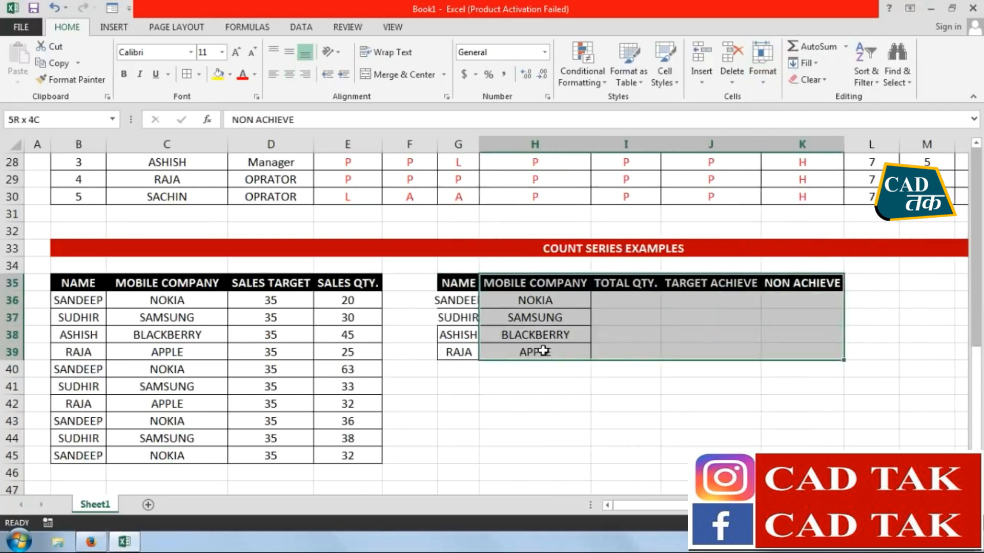
Enter =SUMIF(B36:B45,G36,E36:E45) in I36 and widen column G to fit the full names
{"action": "left_click", "coordinate": [626, 301]}
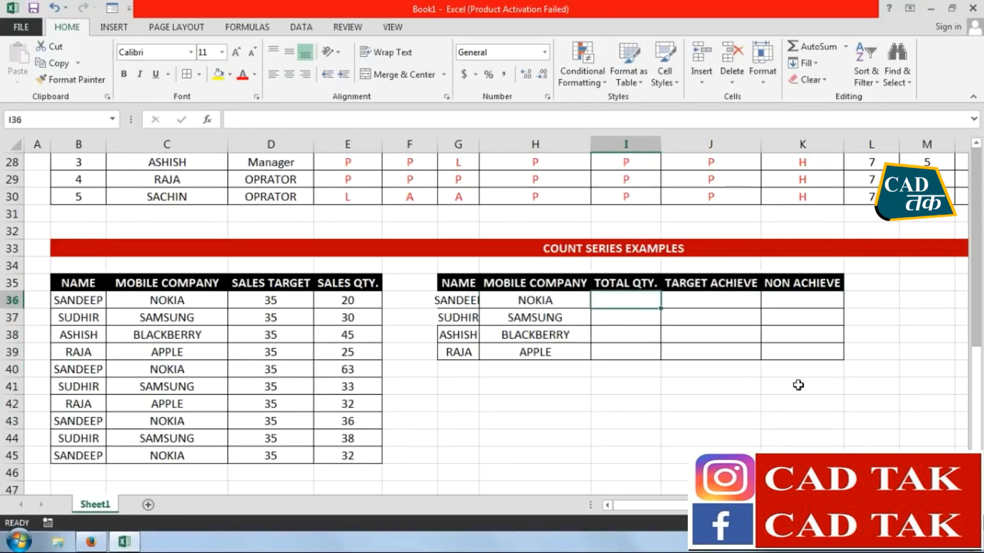
{"action": "type", "text": "=SUM"}
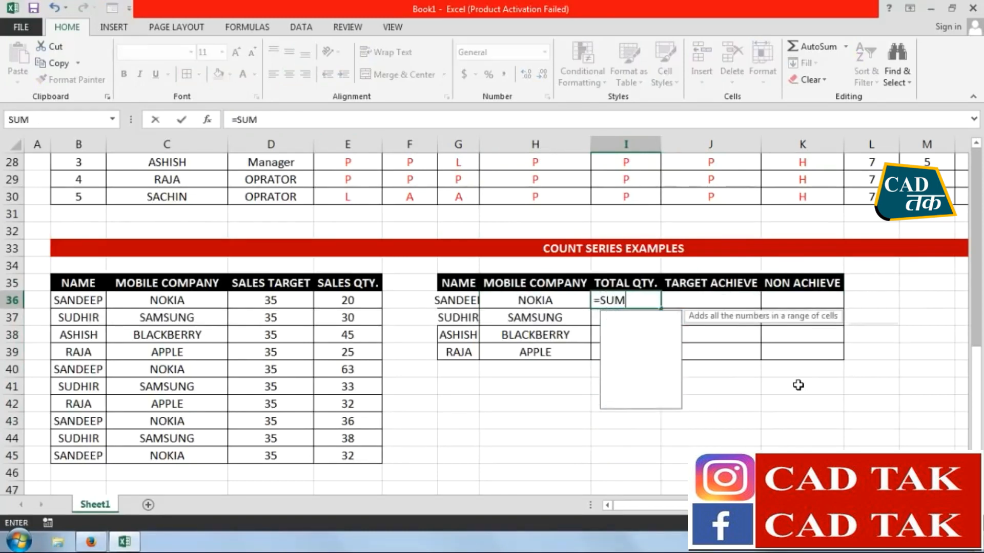
{"action": "type", "text": "IF("}
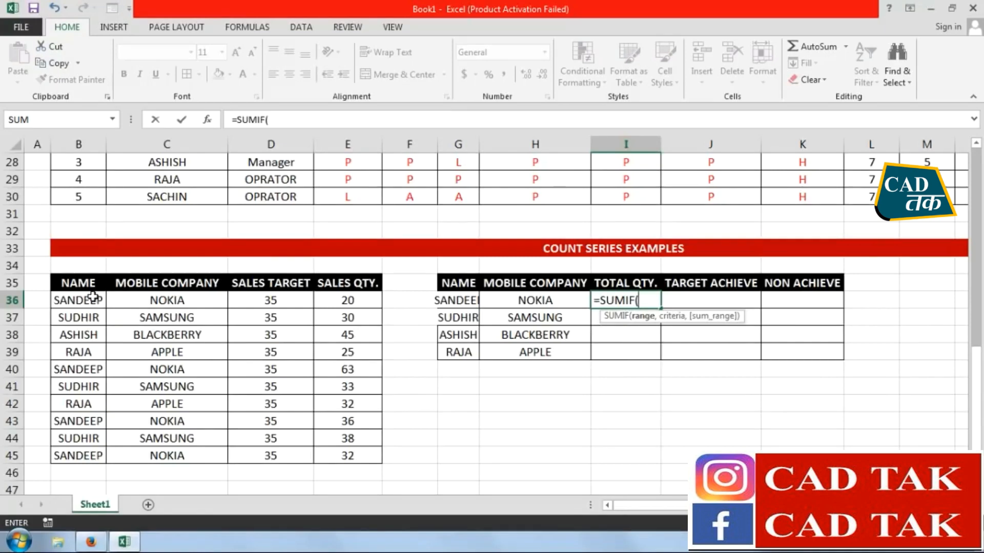
{"action": "left_click_drag", "start_coordinate": [91, 300], "coordinate": [85, 456]}
{"action": "type", "text": ","}
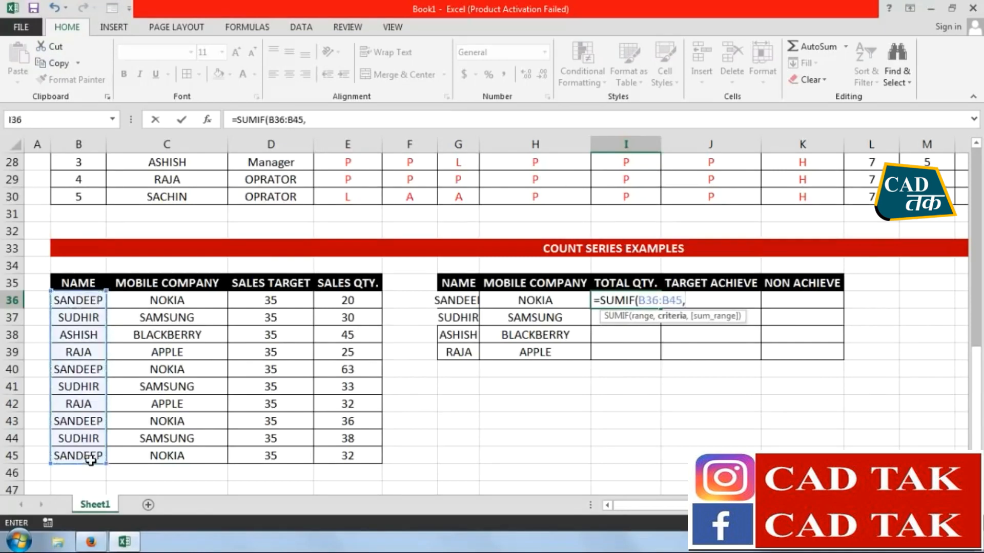
{"action": "left_click", "coordinate": [457, 301]}
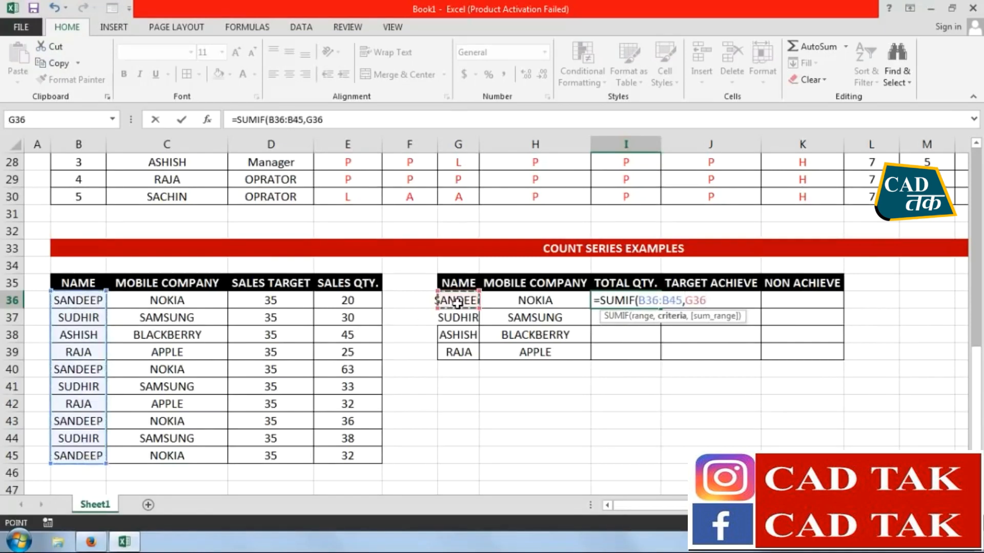
{"action": "type", "text": ","}
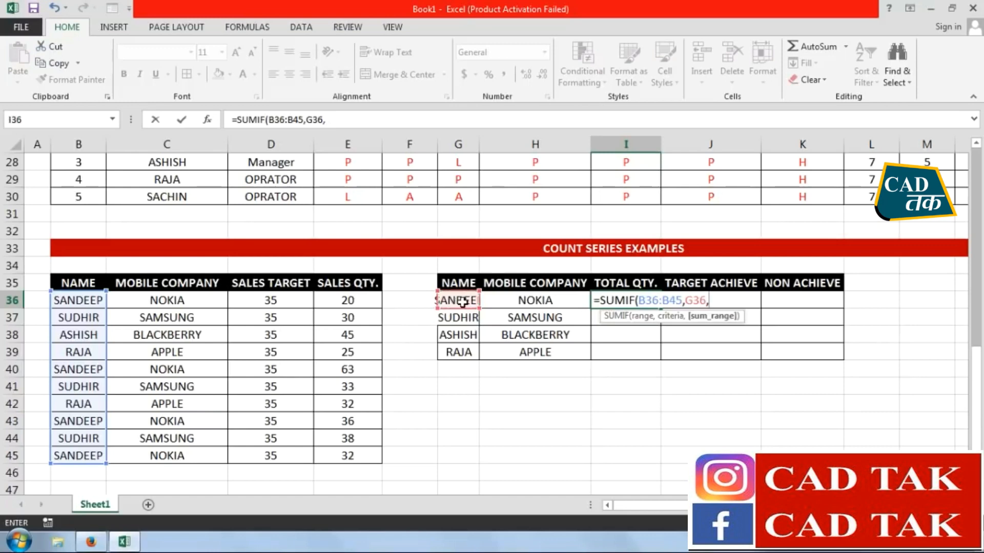
{"action": "left_click_drag", "start_coordinate": [353, 301], "coordinate": [361, 458]}
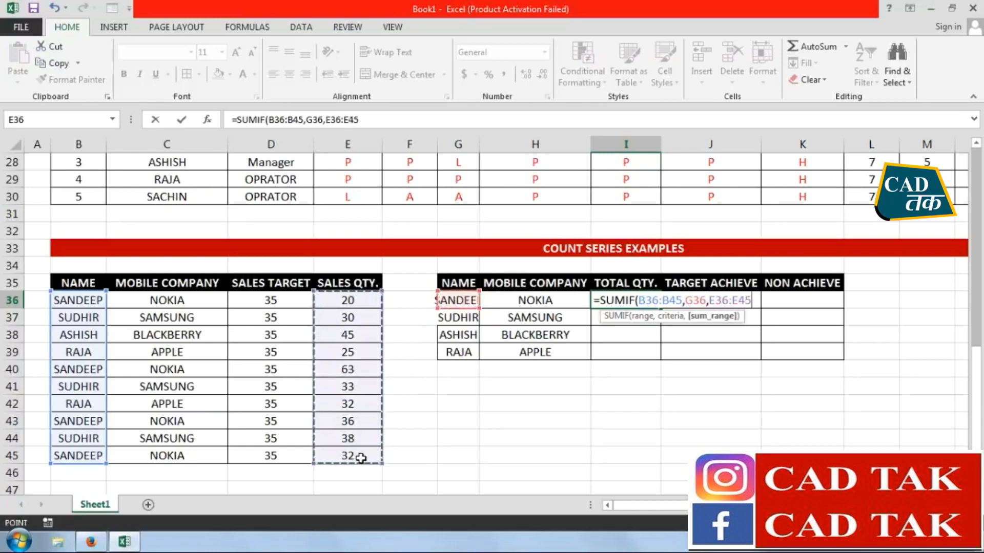
{"action": "key", "text": "Return"}
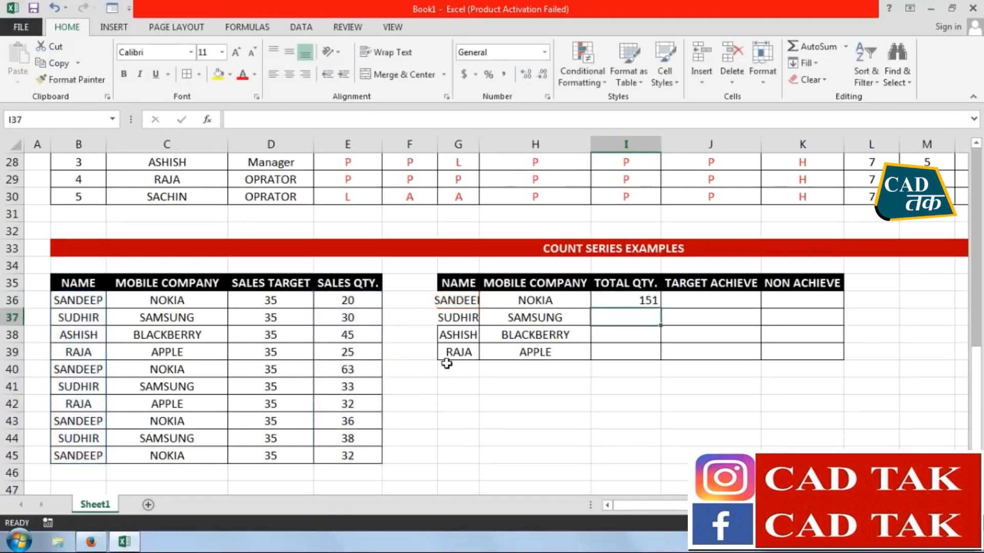
{"action": "left_click_drag", "start_coordinate": [478, 143], "coordinate": [496, 144]}
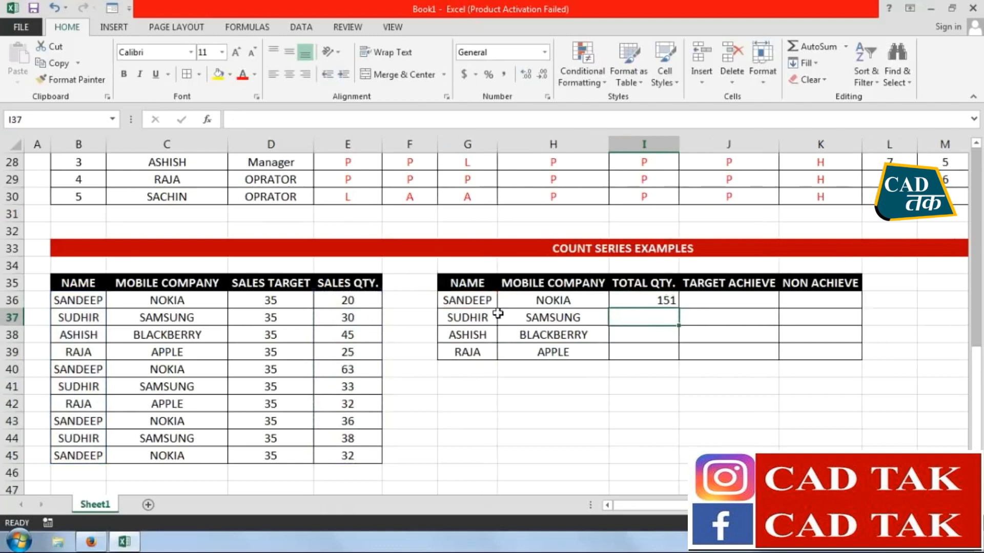
{"action": "left_click", "coordinate": [634, 301]}
Cross-check the total in I36 by entering =E36+E40+E43+E45 in G43, and clear G43 again
{"action": "left_click", "coordinate": [467, 423]}
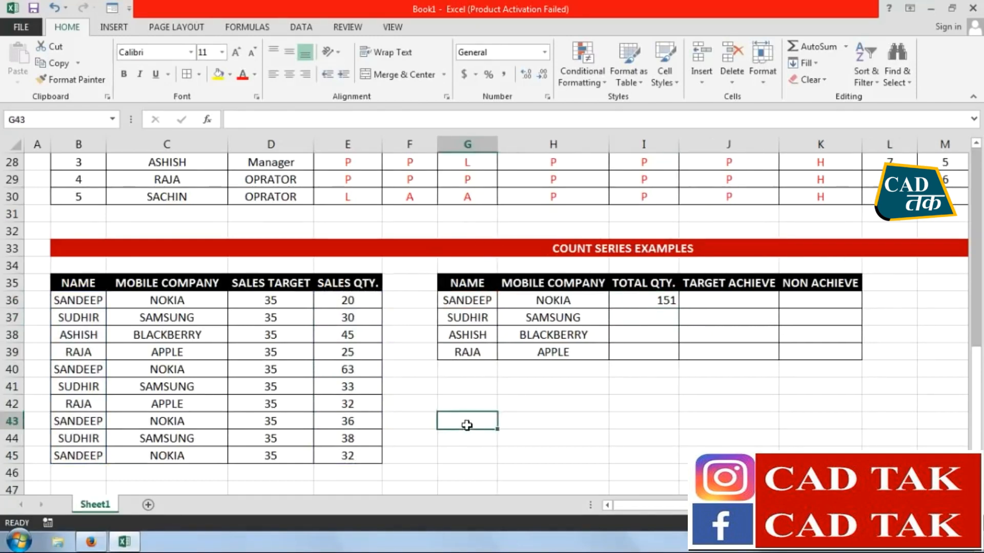
{"action": "type", "text": "="}
{"action": "left_click", "coordinate": [324, 301]}
{"action": "type", "text": "+"}
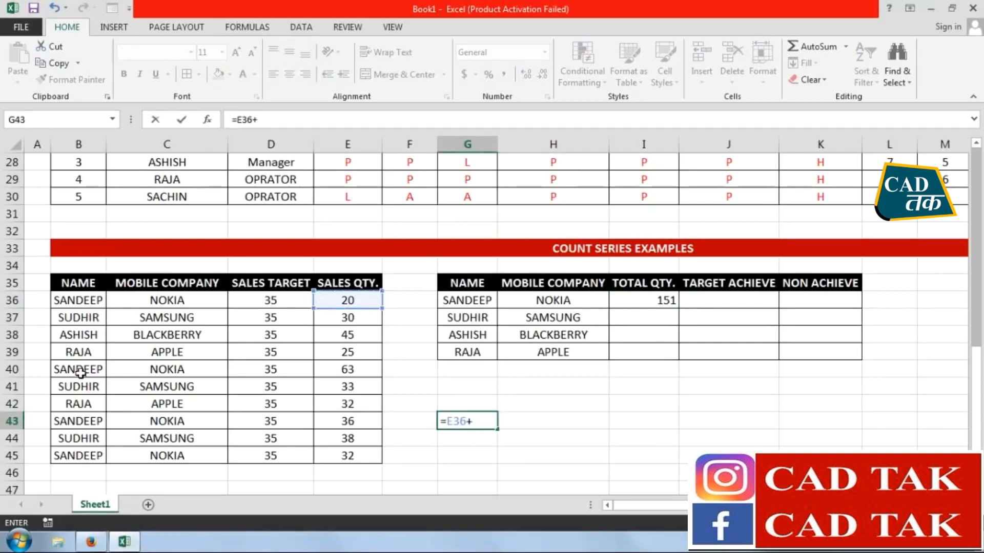
{"action": "left_click", "coordinate": [353, 373]}
{"action": "type", "text": "+"}
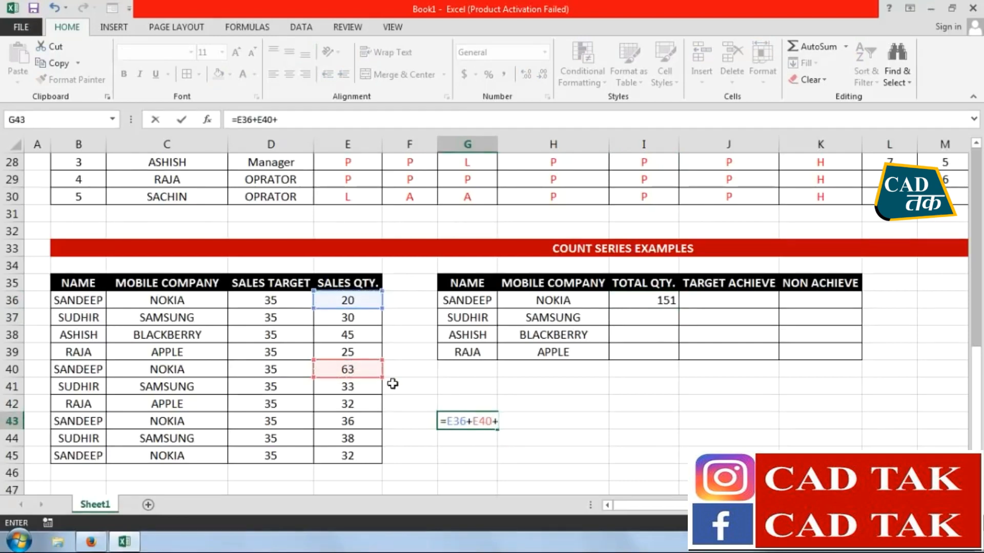
{"action": "left_click", "coordinate": [349, 422]}
{"action": "type", "text": "+"}
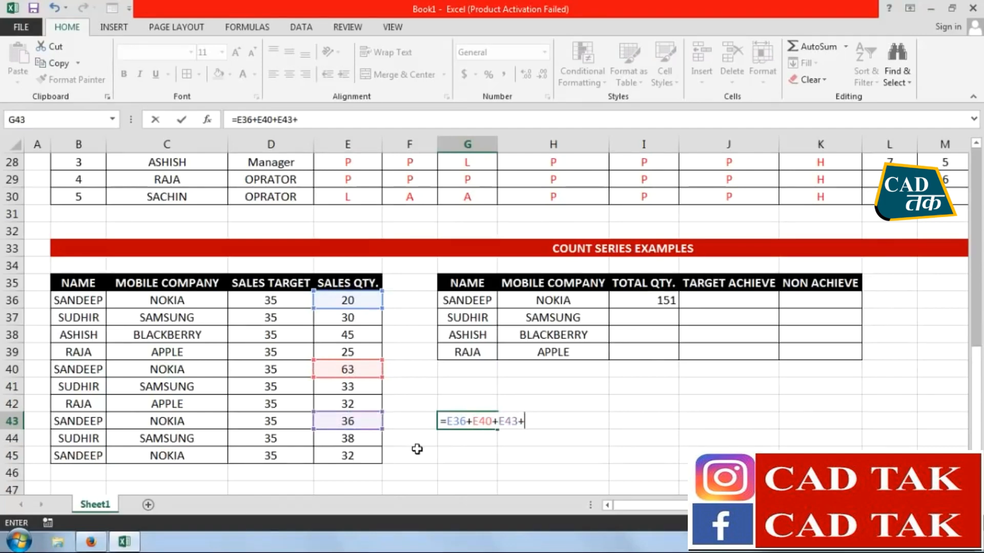
{"action": "left_click", "coordinate": [374, 459]}
{"action": "key", "text": "Return"}
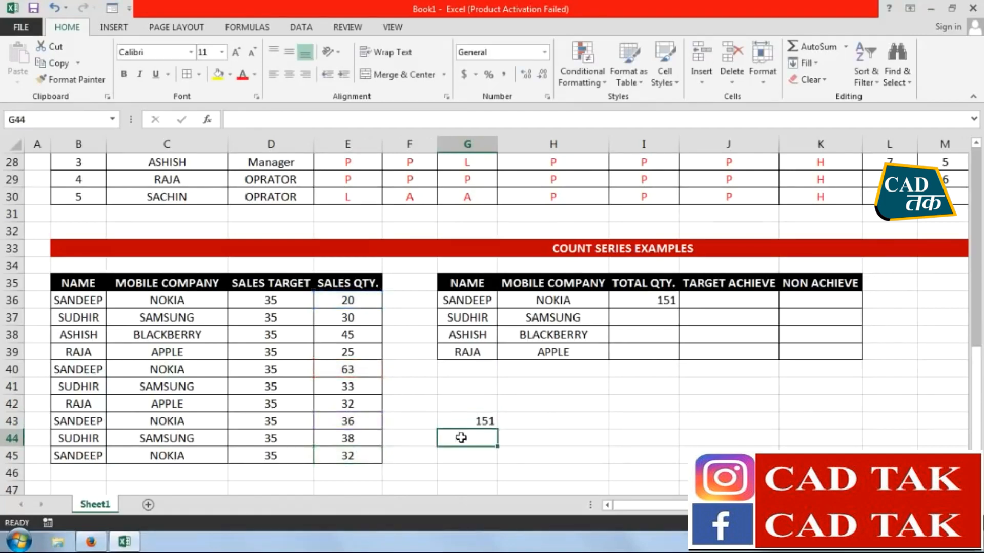
{"action": "left_click", "coordinate": [463, 425]}
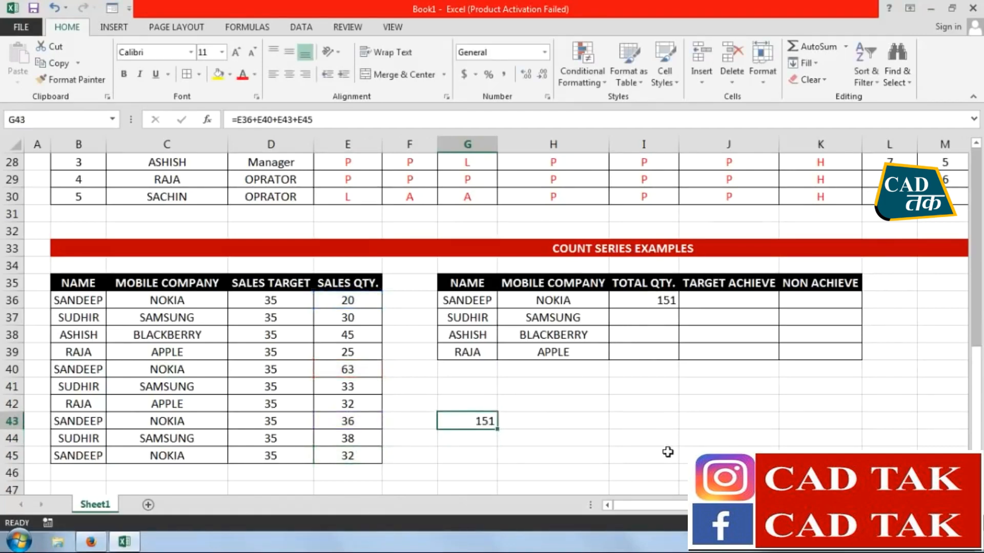
{"action": "key", "text": "Delete"}
Set the sales quantity in E36 to 25 and fill the SUMIF formula from I36 down to I39
{"action": "left_click", "coordinate": [361, 304]}
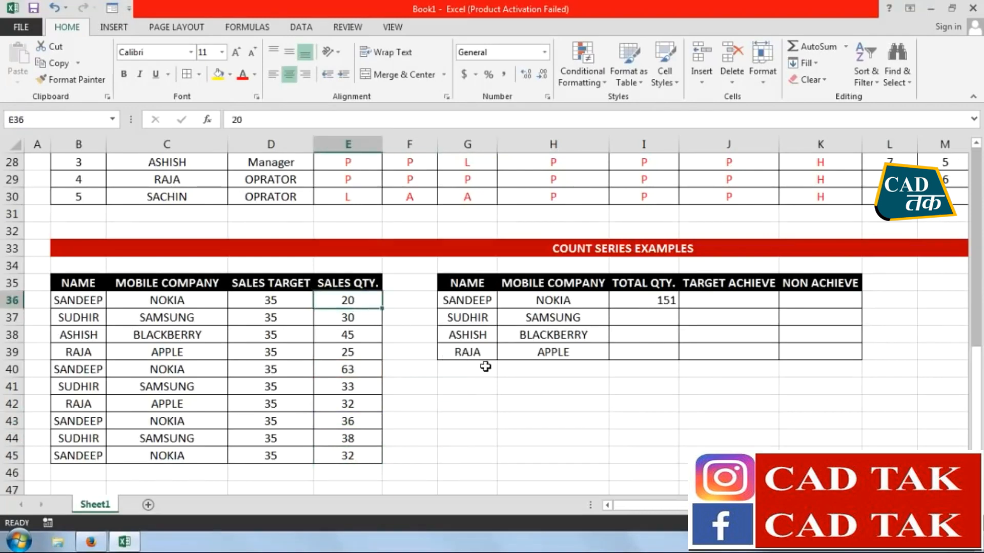
{"action": "type", "text": "25"}
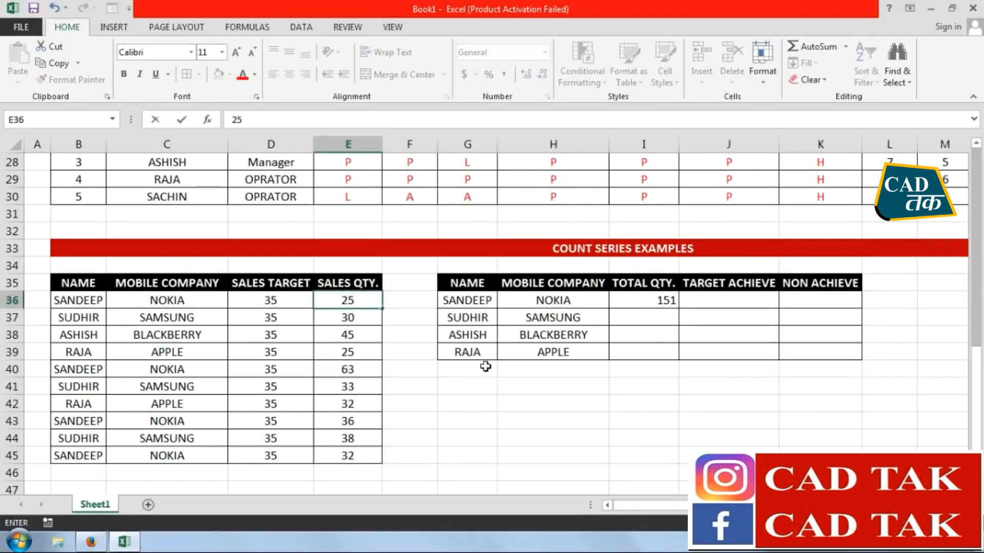
{"action": "key", "text": "Return"}
{"action": "left_click", "coordinate": [647, 306]}
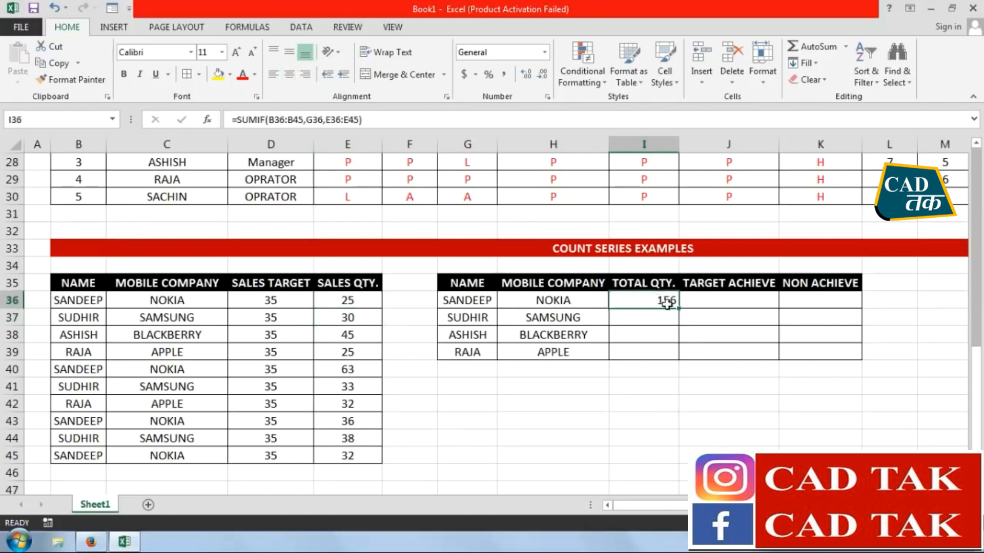
{"action": "left_click_drag", "start_coordinate": [678, 310], "coordinate": [678, 360]}
Enter =COUNTIFS(B36:B45,G36,C36:C45,H36,E36:E45,">35") in J36 to count the achieved targets
{"action": "left_click", "coordinate": [736, 300]}
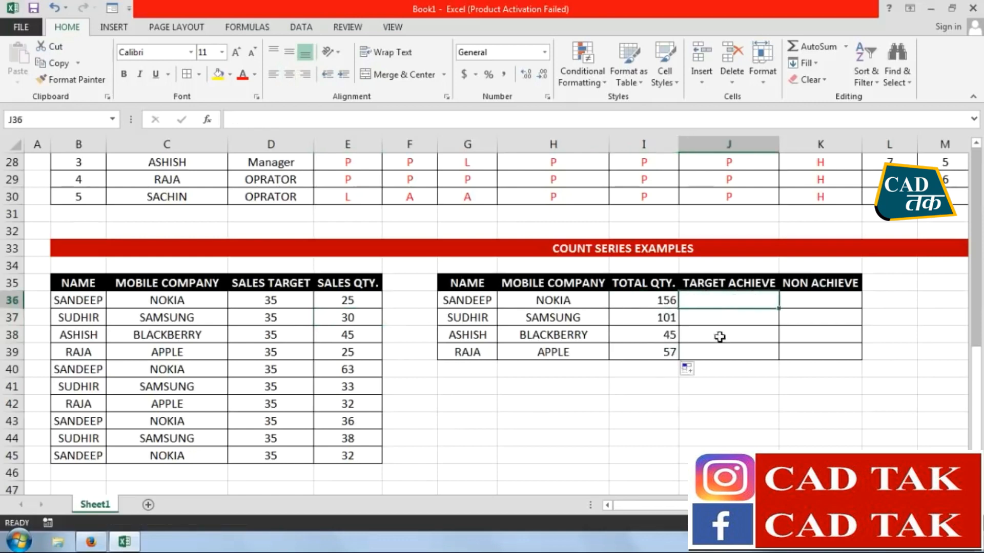
{"action": "type", "text": "="}
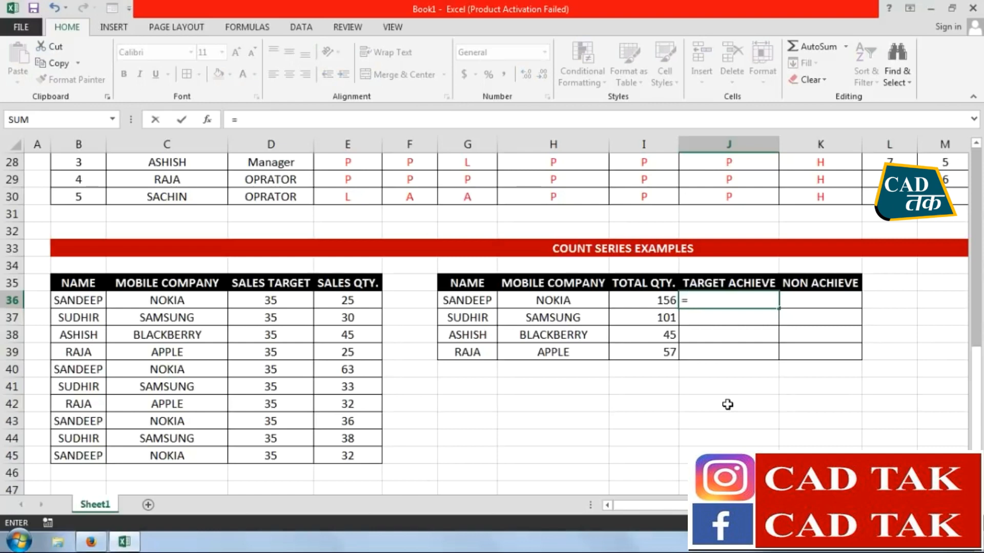
{"action": "type", "text": "COUNTIFS"}
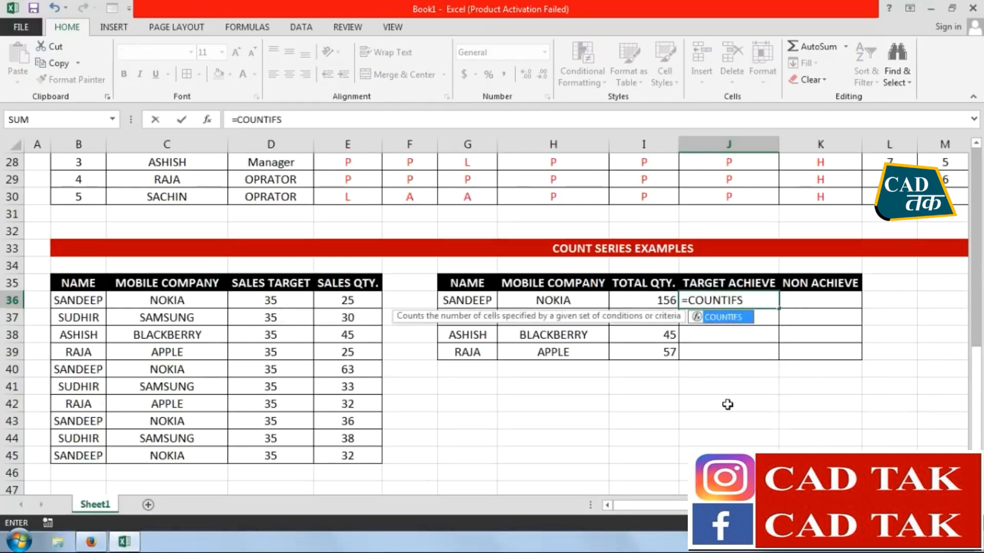
{"action": "type", "text": "("}
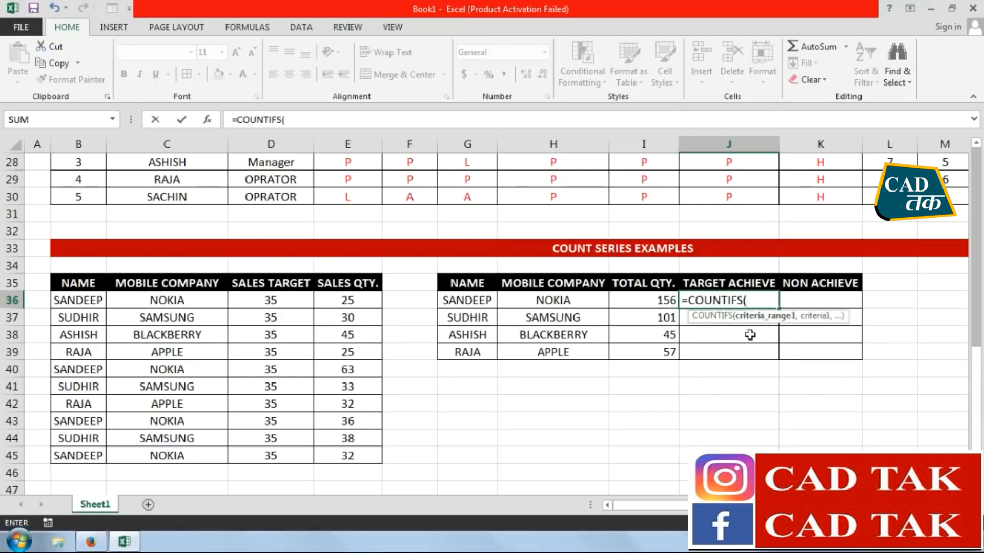
{"action": "left_click_drag", "start_coordinate": [87, 454], "coordinate": [92, 306]}
{"action": "type", "text": ","}
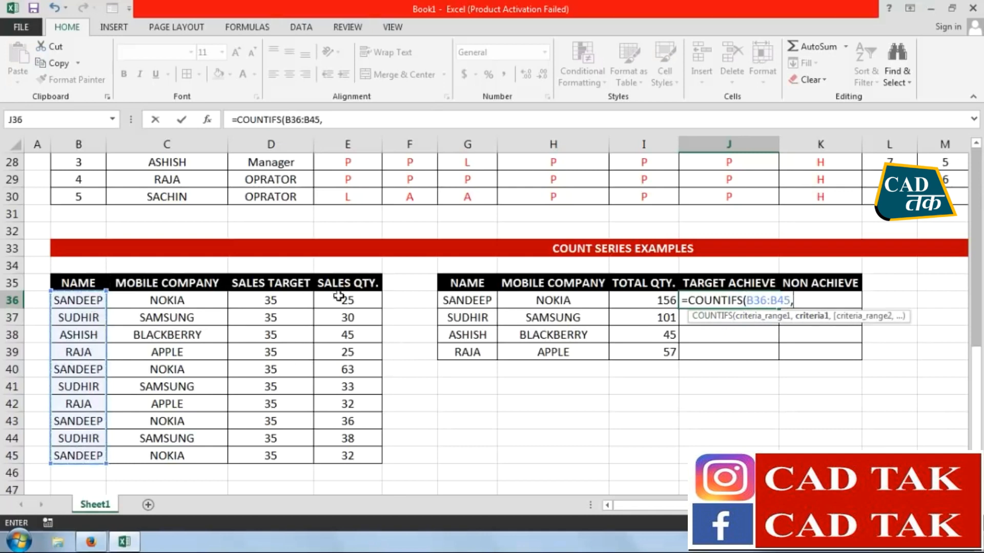
{"action": "left_click", "coordinate": [447, 301]}
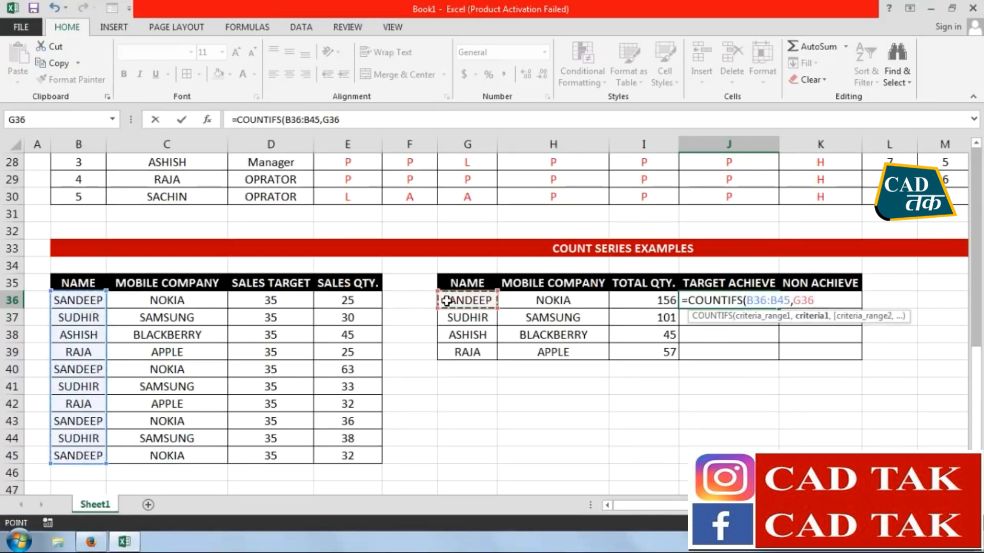
{"action": "type", "text": ","}
{"action": "left_click_drag", "start_coordinate": [213, 450], "coordinate": [207, 301]}
{"action": "type", "text": ","}
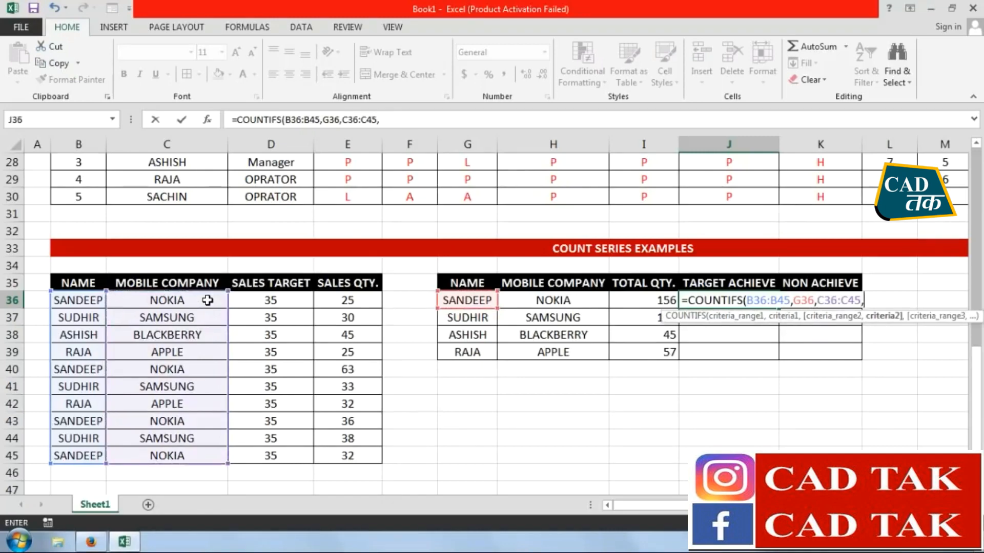
{"action": "left_click", "coordinate": [530, 301]}
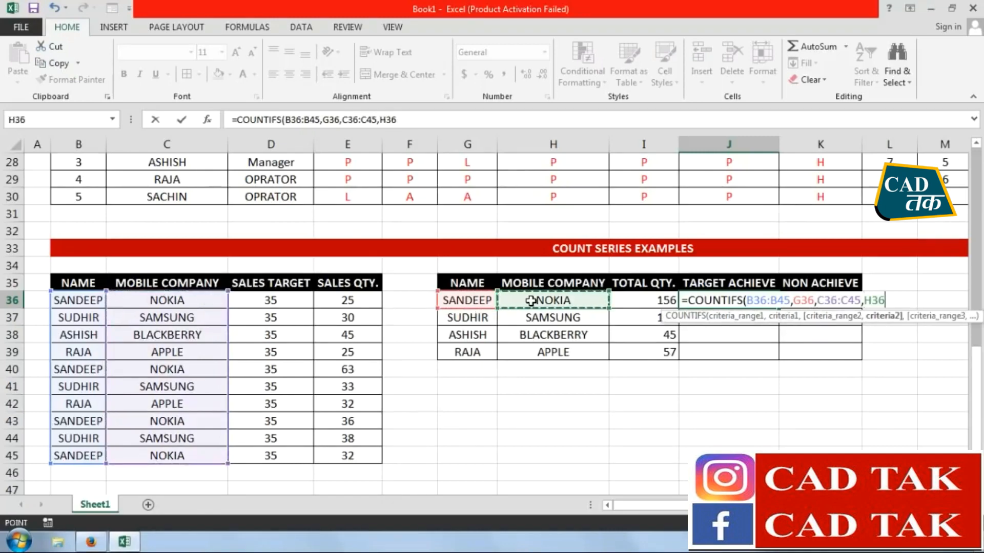
{"action": "type", "text": ","}
{"action": "left_click_drag", "start_coordinate": [372, 455], "coordinate": [364, 304]}
{"action": "type", "text": ","}
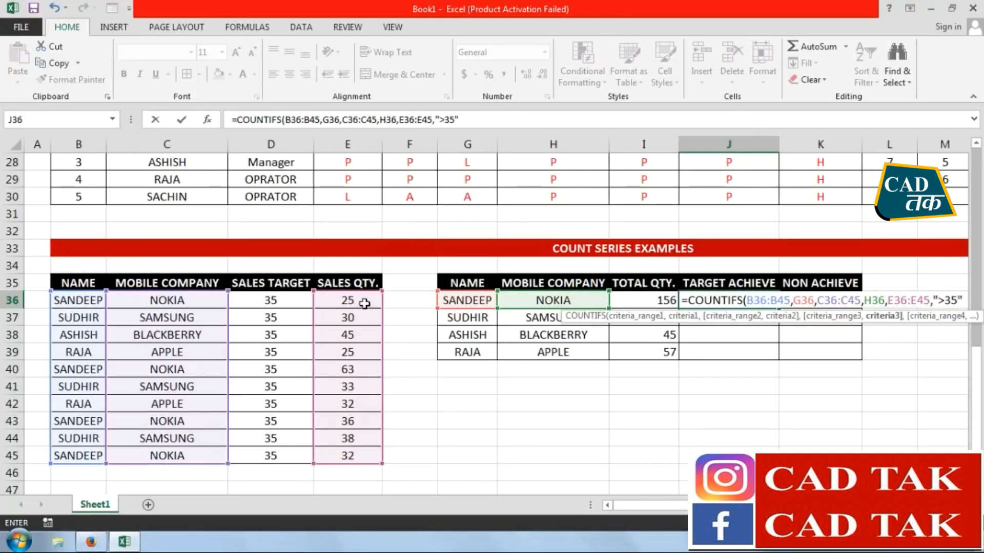
{"action": "key", "text": "Return"}
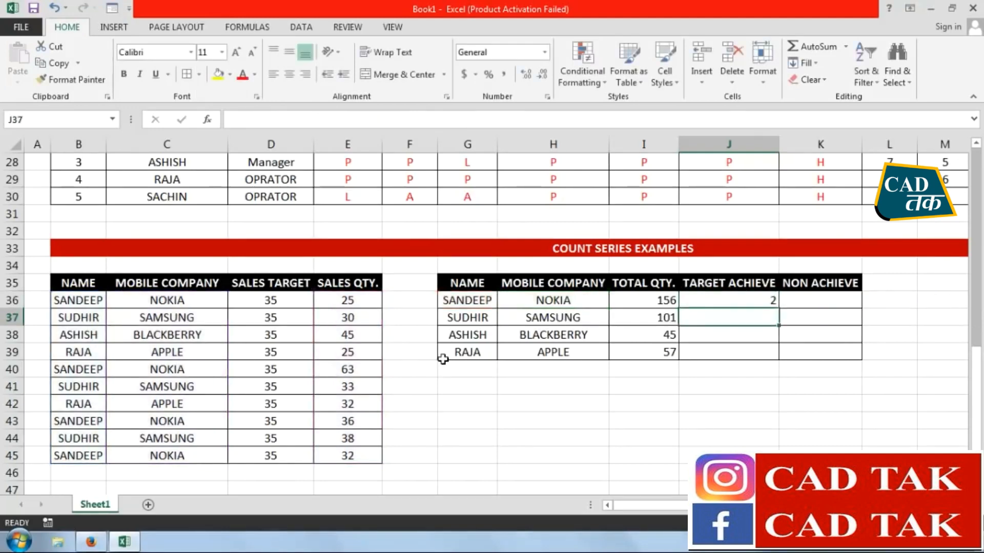
Enter =COUNTIFS(B36:B45,G37,C36:C45,H37,E36:E45,">35") in J37 for the second summary row
{"action": "left_click", "coordinate": [753, 301]}
{"action": "left_click", "coordinate": [752, 317]}
{"action": "type", "text": "=COUN"}
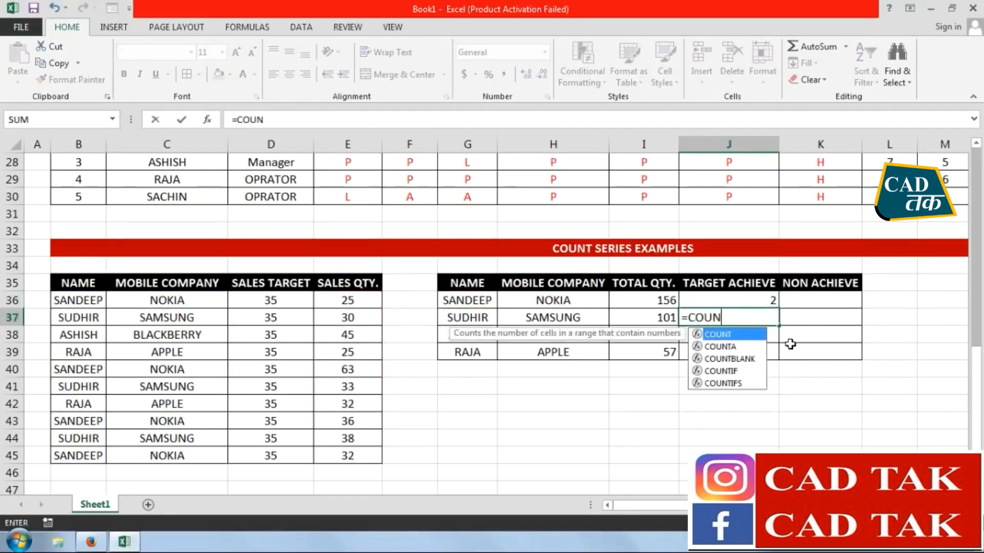
{"action": "type", "text": "TIFS("}
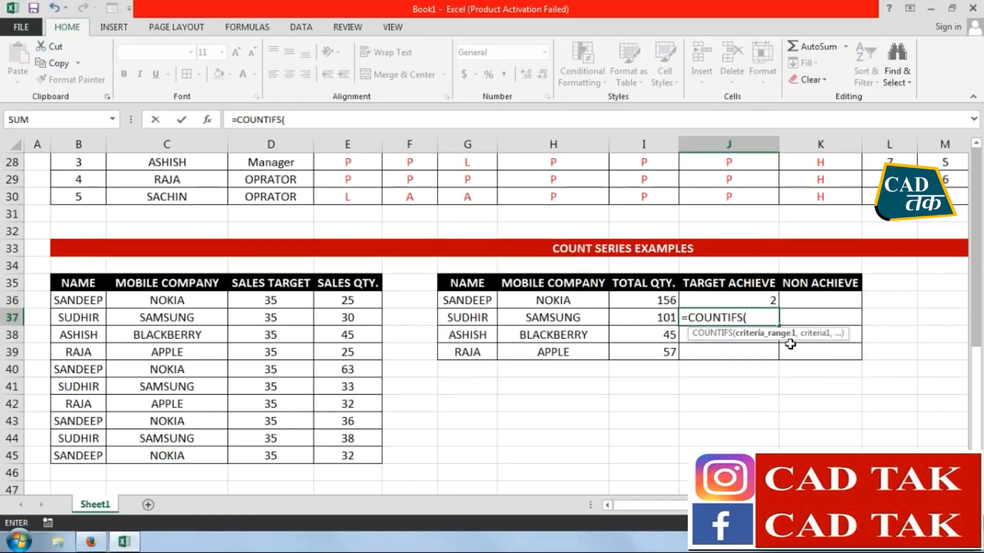
{"action": "left_click_drag", "start_coordinate": [81, 460], "coordinate": [84, 304]}
{"action": "type", "text": ","}
{"action": "left_click", "coordinate": [456, 316]}
{"action": "type", "text": ","}
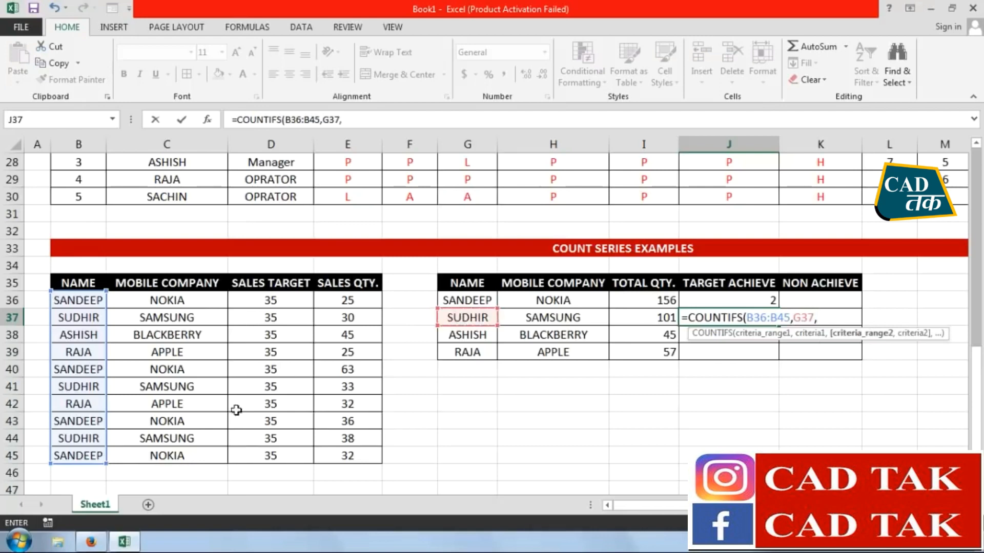
{"action": "left_click_drag", "start_coordinate": [194, 454], "coordinate": [196, 305]}
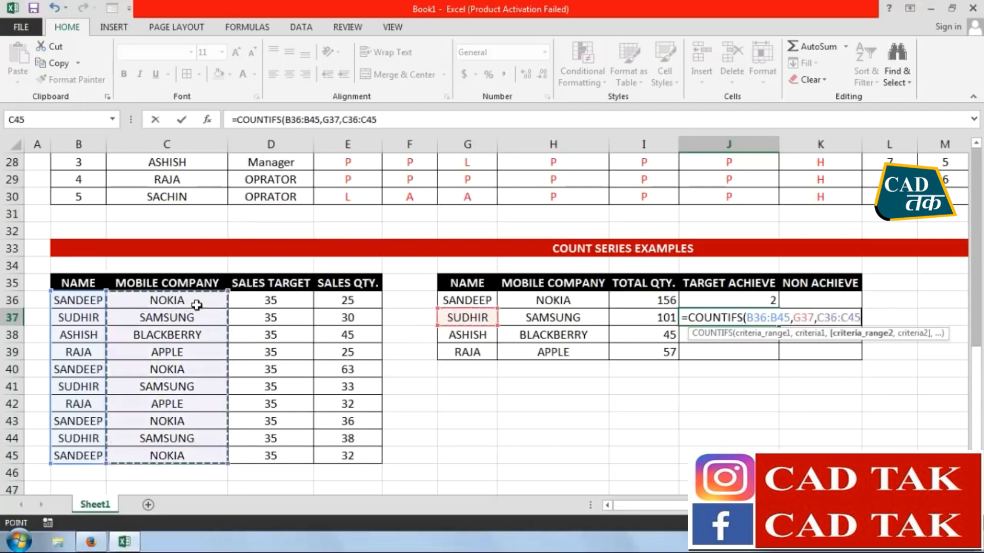
{"action": "type", "text": ","}
{"action": "left_click", "coordinate": [538, 317]}
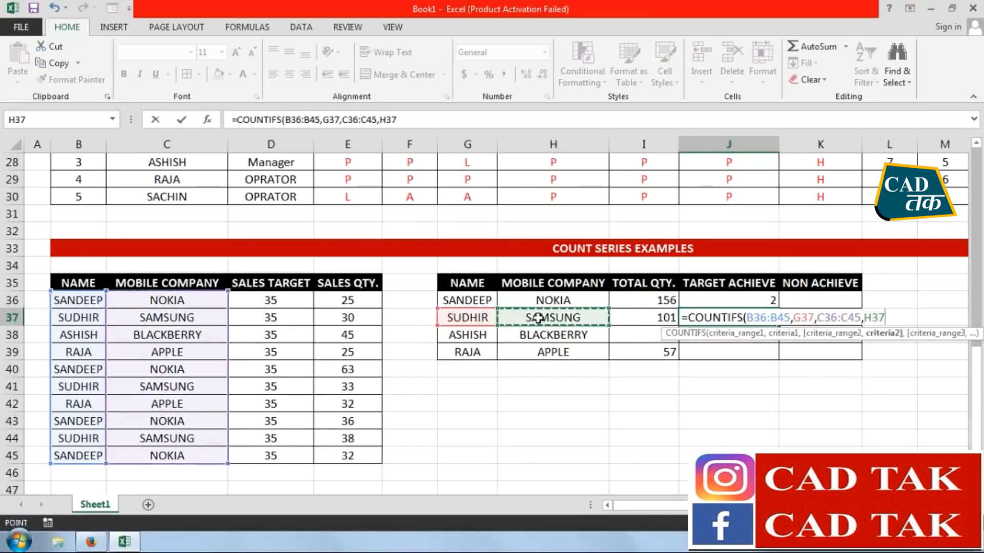
{"action": "type", "text": ","}
{"action": "left_click_drag", "start_coordinate": [360, 460], "coordinate": [357, 303]}
{"action": "type", "text": ","}
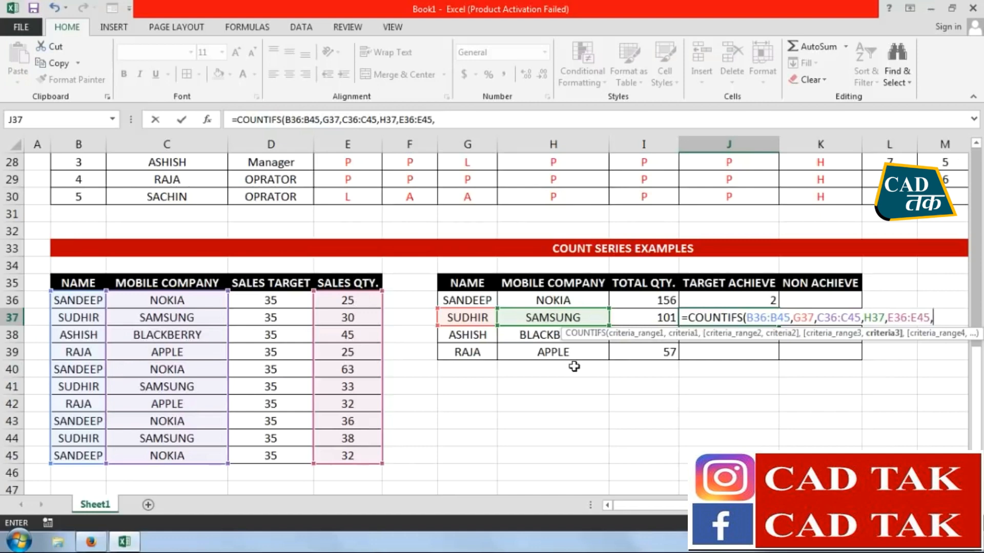
{"action": "type", "text": "\">35"}
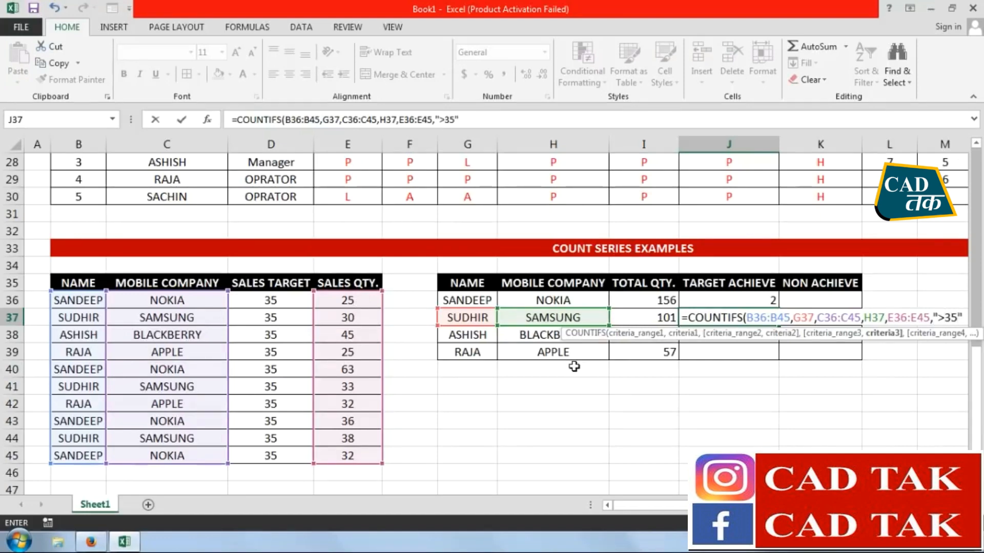
{"action": "key", "text": "Return"}
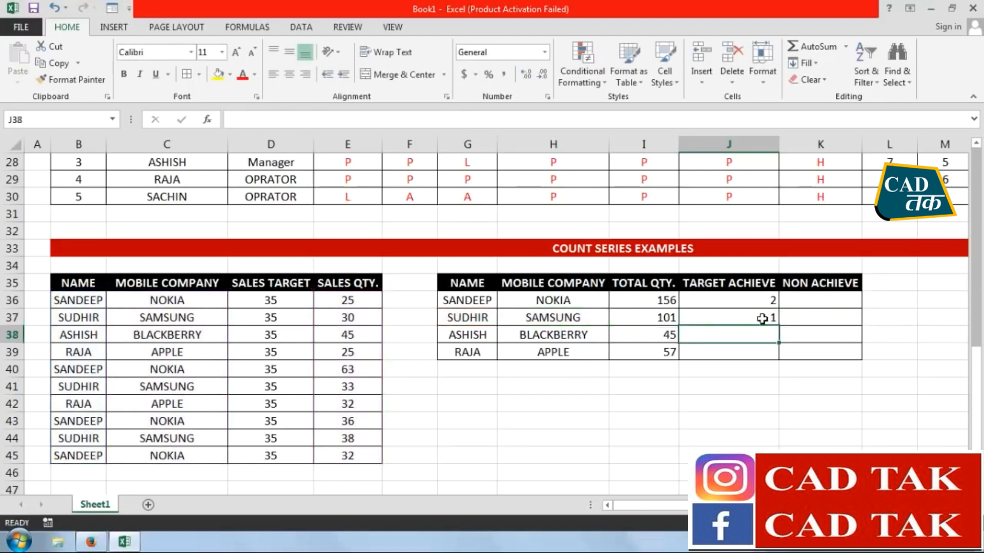
Fill the COUNTIFS formula from J36 down to J39 in the TARGET ACHIEVE column
{"action": "left_click", "coordinate": [750, 303]}
{"action": "left_click_drag", "start_coordinate": [778, 309], "coordinate": [777, 354]}
{"action": "left_click", "coordinate": [758, 424]}
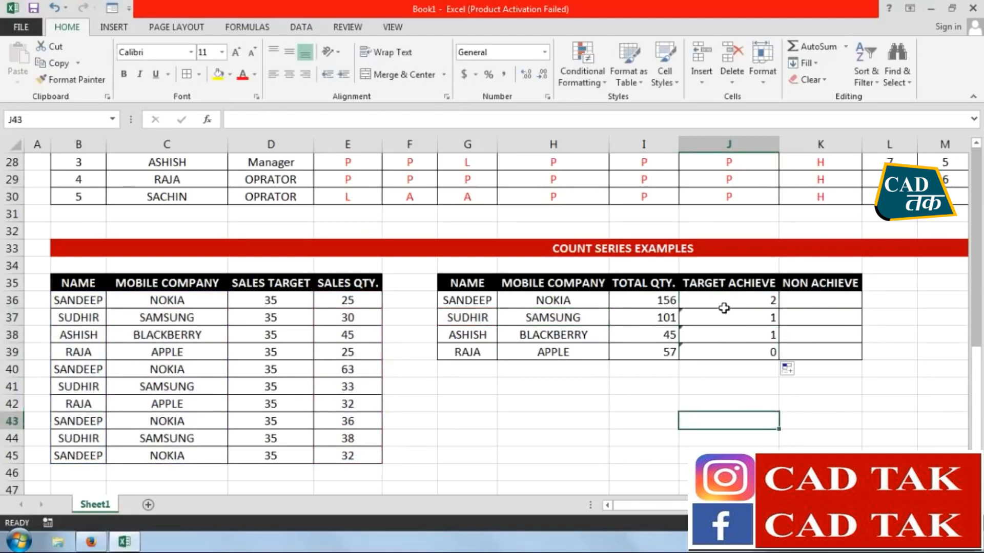
Compare sales target and sales quantity in rows 36, 40, 43 and 45 to check the count in J36
{"action": "left_click_drag", "start_coordinate": [253, 303], "coordinate": [335, 302]}
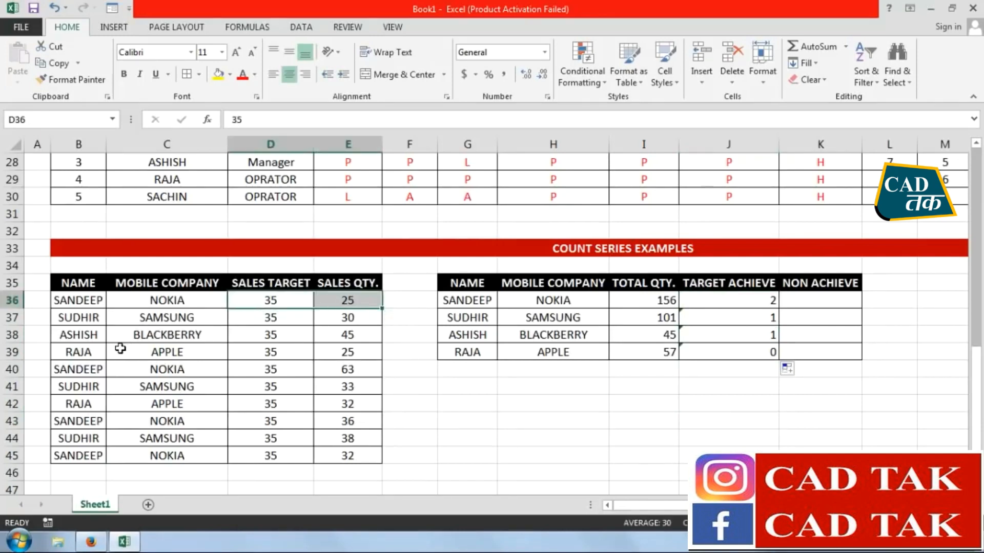
{"action": "left_click_drag", "start_coordinate": [115, 369], "coordinate": [332, 370]}
{"action": "left_click_drag", "start_coordinate": [109, 420], "coordinate": [329, 422]}
{"action": "left_click_drag", "start_coordinate": [277, 458], "coordinate": [364, 457]}
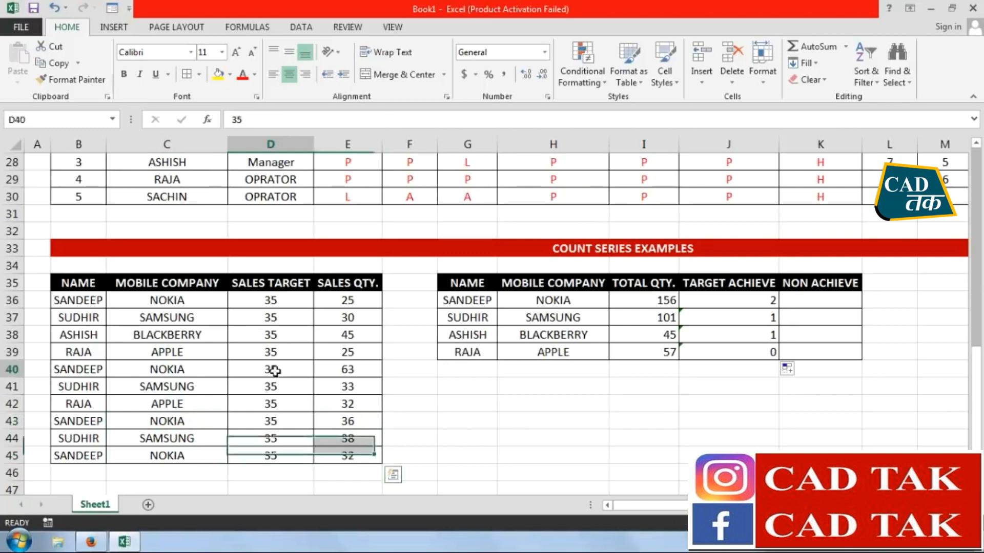
{"action": "left_click_drag", "start_coordinate": [274, 369], "coordinate": [373, 369]}
{"action": "left_click_drag", "start_coordinate": [274, 421], "coordinate": [338, 420]}
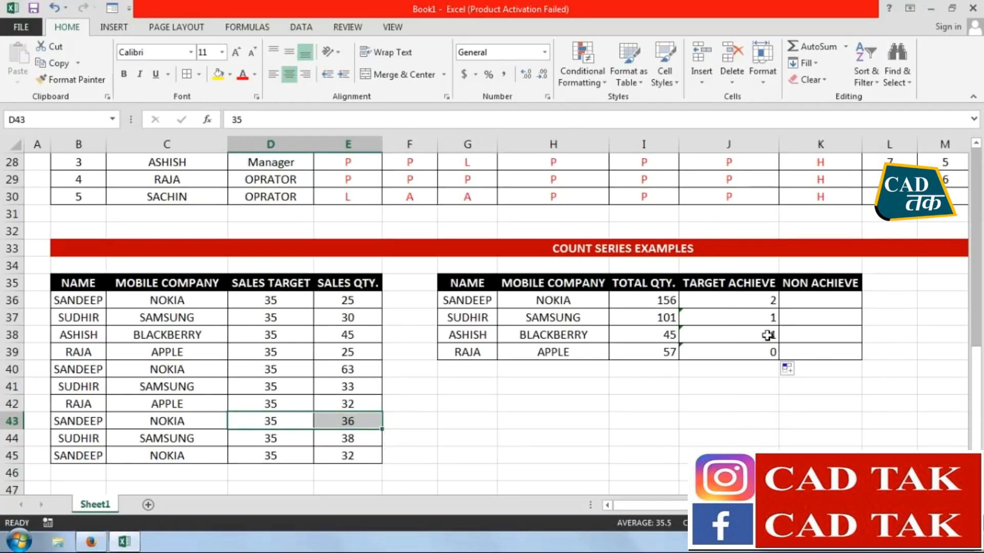
Enter =COUNTIFS(B36:B45,G36,C36:C45,H36,E36:E45,"<35") in K36 to count the non-achieved targets
{"action": "left_click", "coordinate": [831, 300]}
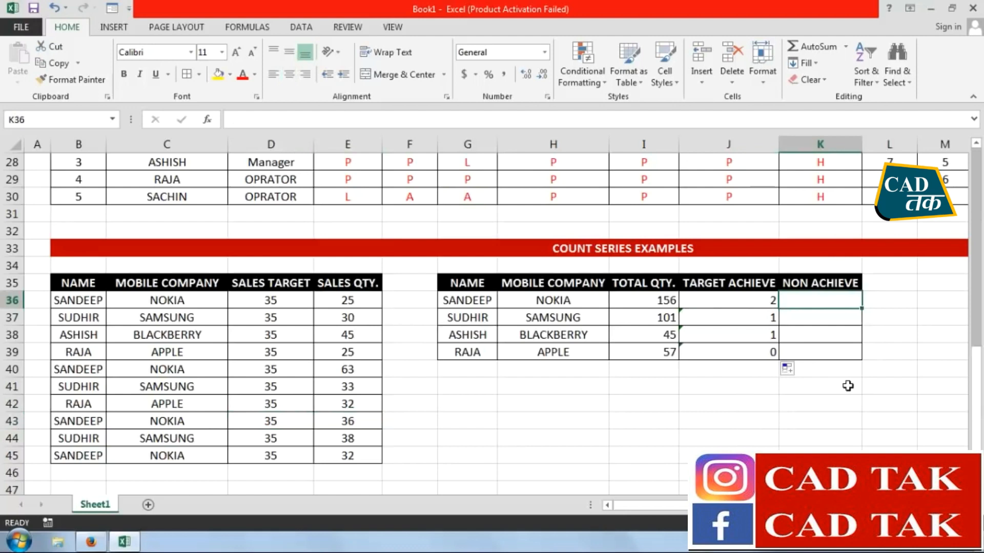
{"action": "type", "text": "=COUNTIFS"}
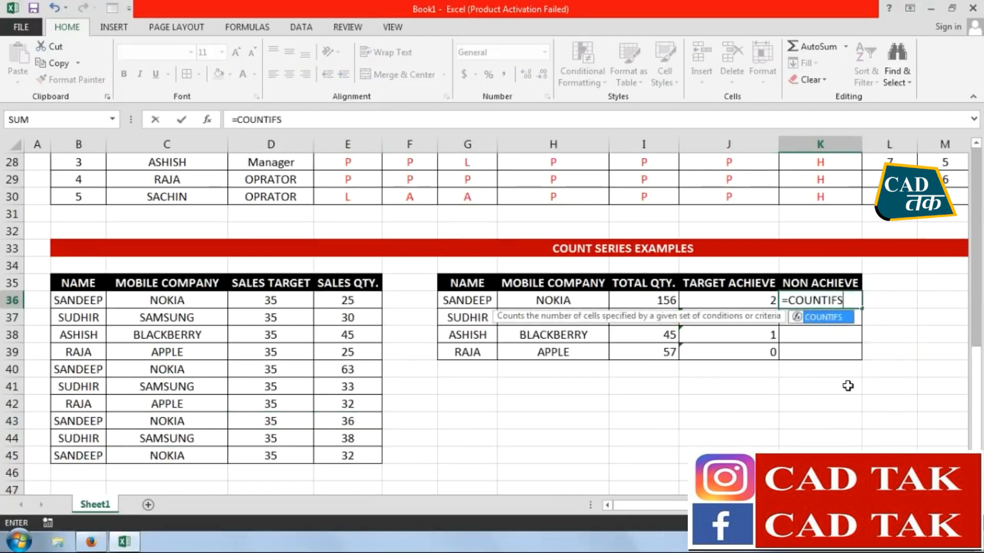
{"action": "type", "text": "("}
{"action": "left_click", "coordinate": [98, 455]}
{"action": "left_click_drag", "start_coordinate": [98, 455], "coordinate": [91, 299]}
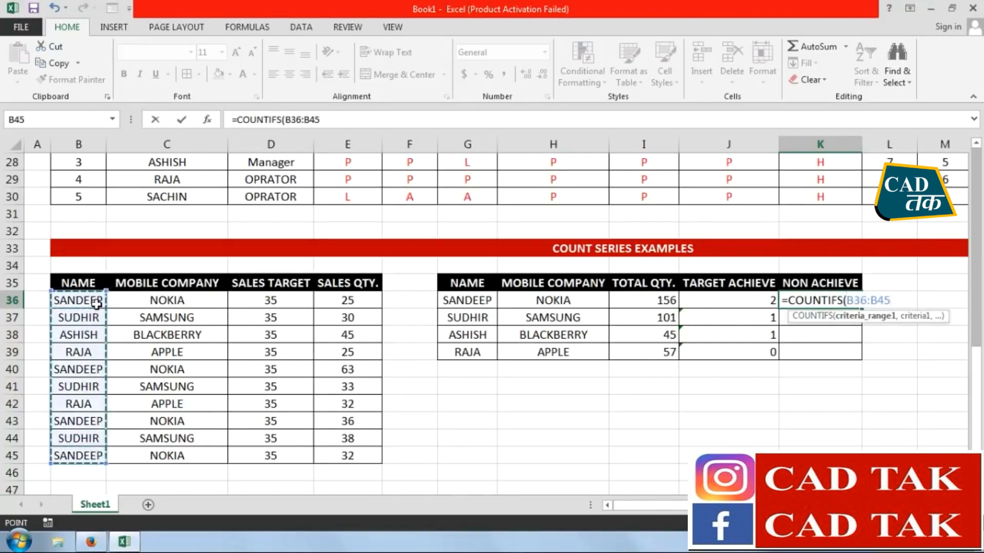
{"action": "type", "text": ","}
{"action": "left_click", "coordinate": [476, 305]}
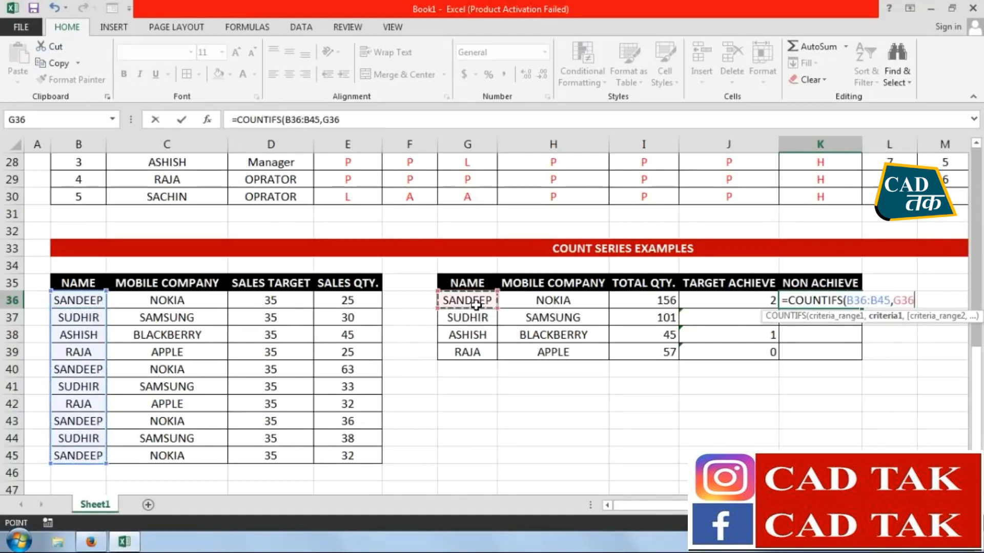
{"action": "type", "text": ","}
{"action": "left_click_drag", "start_coordinate": [207, 454], "coordinate": [207, 295]}
{"action": "type", "text": ","}
{"action": "left_click", "coordinate": [536, 302]}
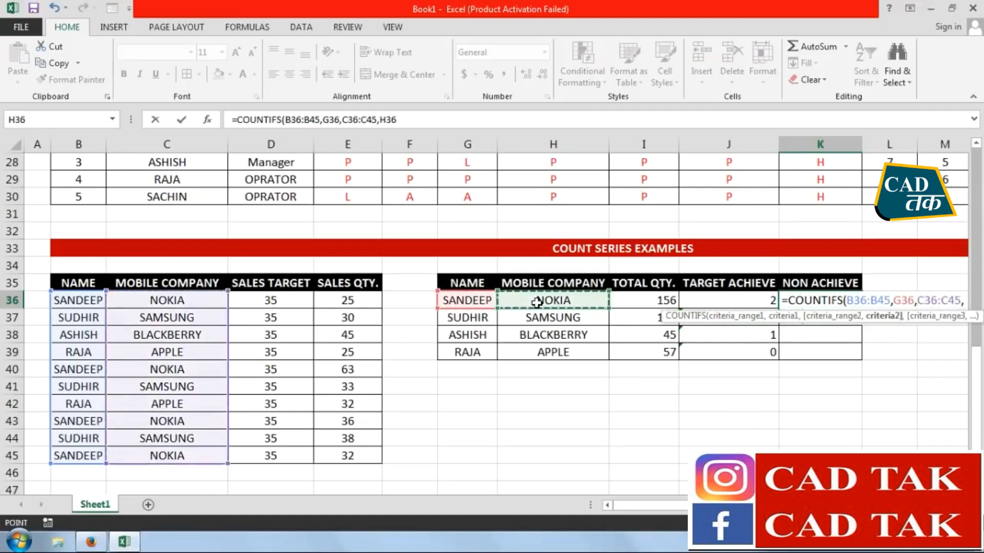
{"action": "type", "text": ","}
{"action": "left_click_drag", "start_coordinate": [371, 456], "coordinate": [368, 308]}
{"action": "type", "text": ","}
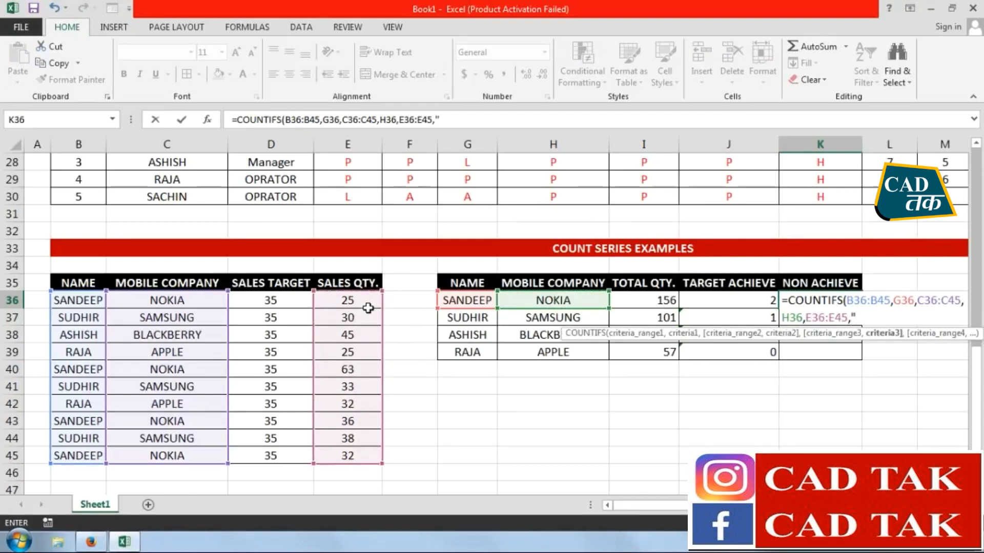
{"action": "type", "text": "\"<35"}
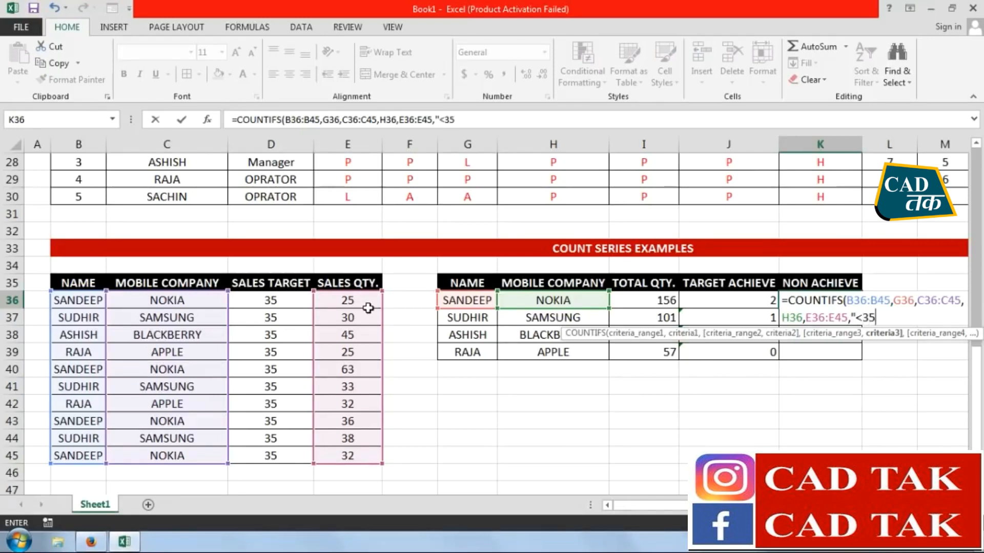
{"action": "type", "text": "\""}
{"action": "key", "text": "Return"}
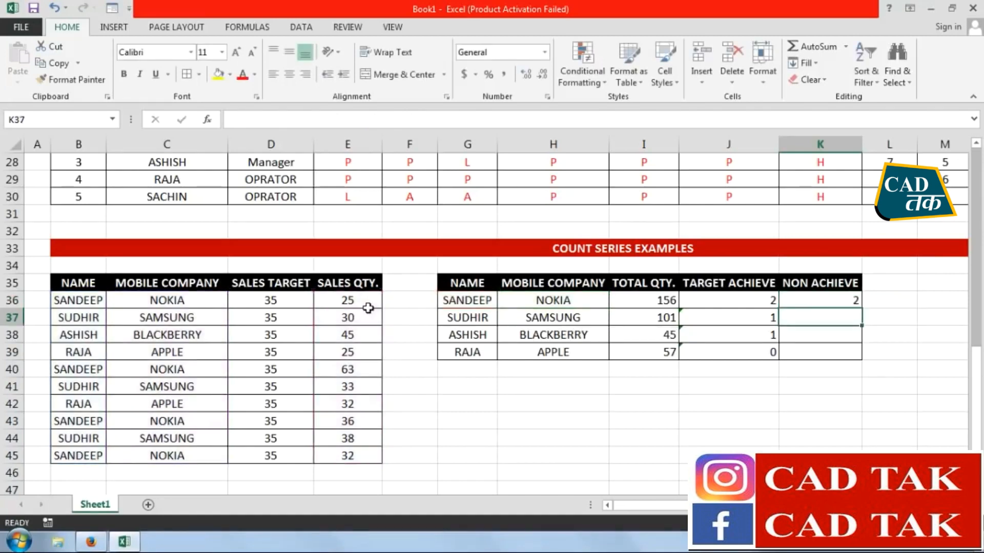
Fill the COUNTIFS formula from K36 down to K39 in the NON ACHIEVE column
{"action": "left_click", "coordinate": [838, 301]}
{"action": "left_click_drag", "start_coordinate": [861, 309], "coordinate": [843, 358]}
{"action": "left_click", "coordinate": [827, 399]}
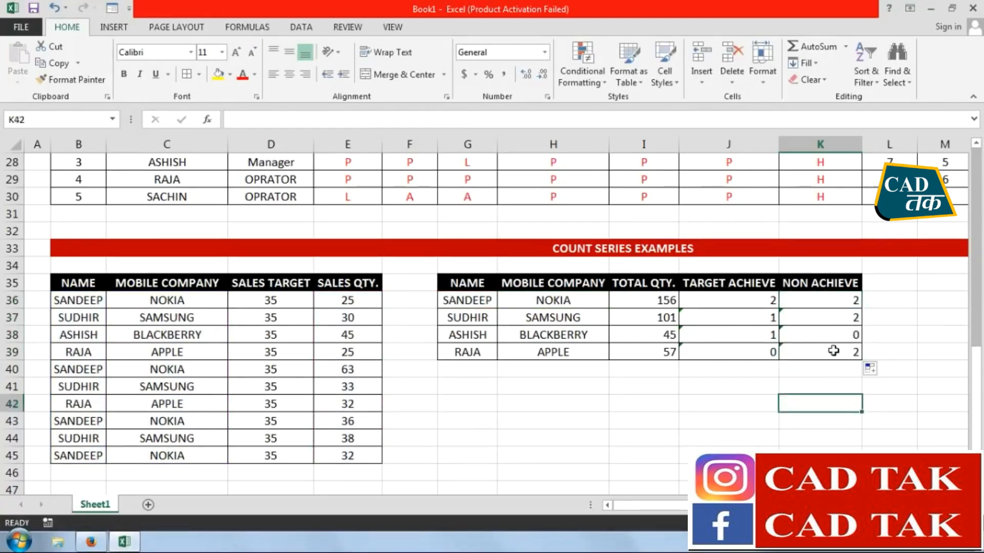
Highlight the COUNTIFS entry in C10 of the formula series list with yellow fill
{"action": "left_click", "coordinate": [737, 424]}
{"action": "scroll", "coordinate": [229, 232], "scroll_direction": "up", "scroll_amount": 8}
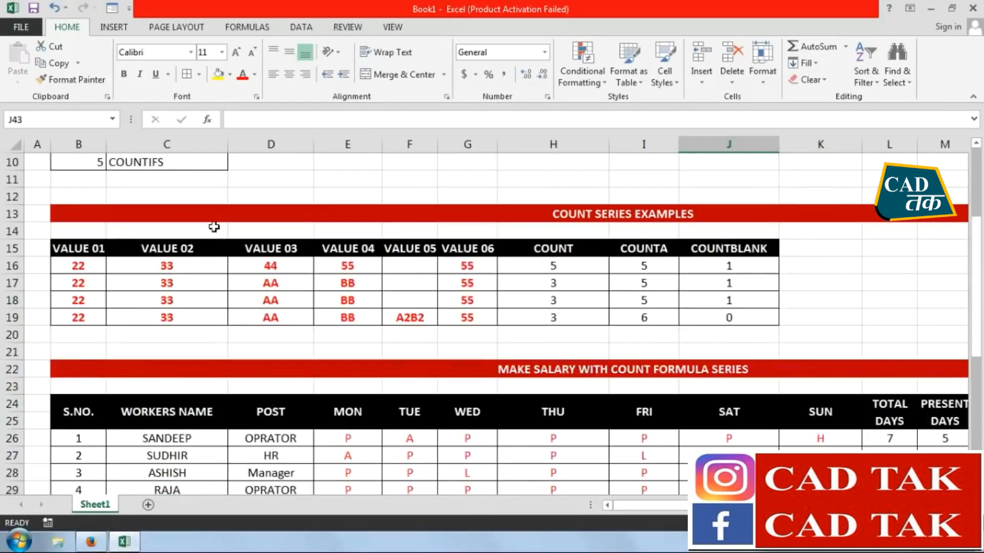
{"action": "left_click", "coordinate": [179, 269]}
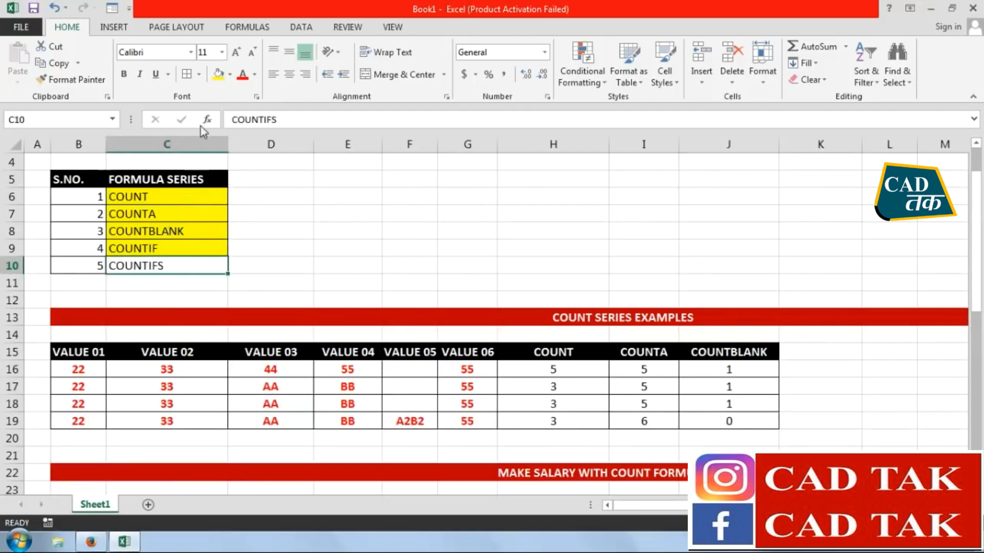
{"action": "left_click", "coordinate": [219, 77]}
{"action": "left_click", "coordinate": [258, 245]}
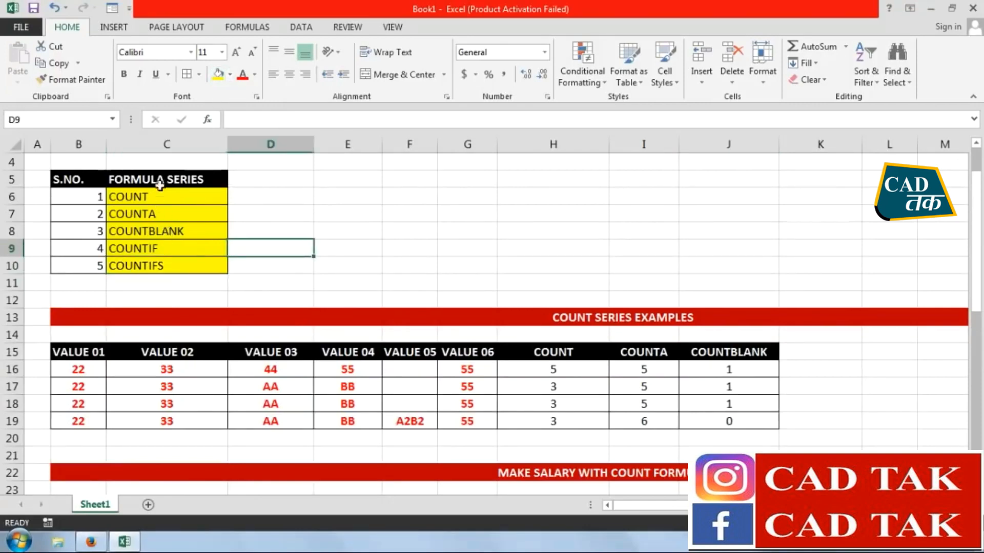
{"action": "left_click", "coordinate": [447, 232]}
{"action": "left_click", "coordinate": [664, 231]}
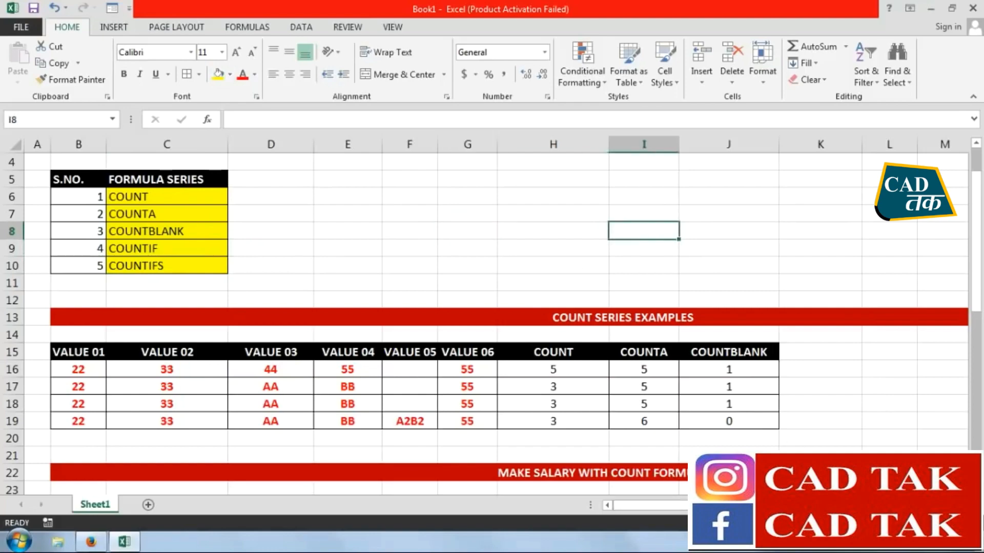
Center the contents of the sales summary table G35:K39 horizontally
{"action": "scroll", "coordinate": [736, 309], "scroll_direction": "down", "scroll_amount": 3}
{"action": "left_click", "coordinate": [736, 313]}
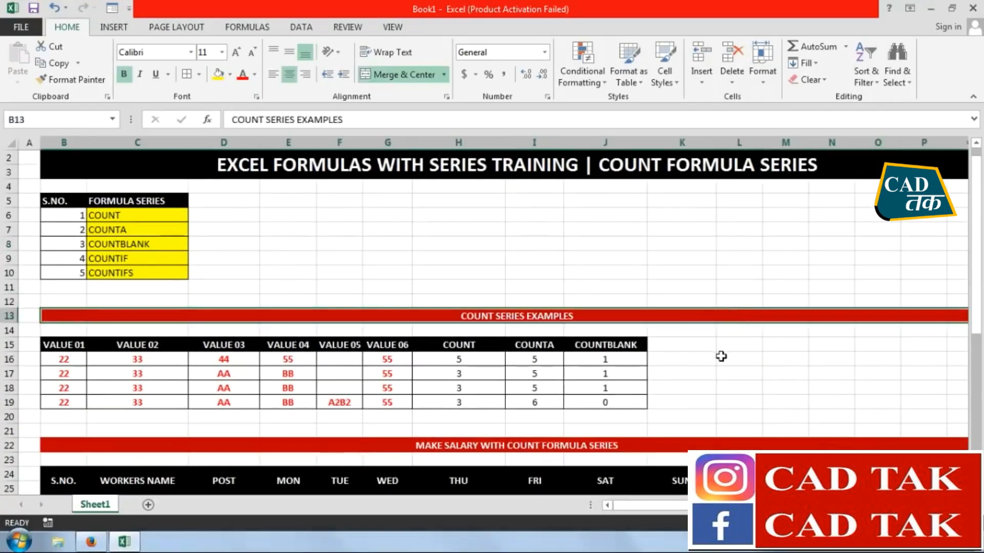
{"action": "scroll", "coordinate": [707, 338], "scroll_direction": "down", "scroll_amount": 5}
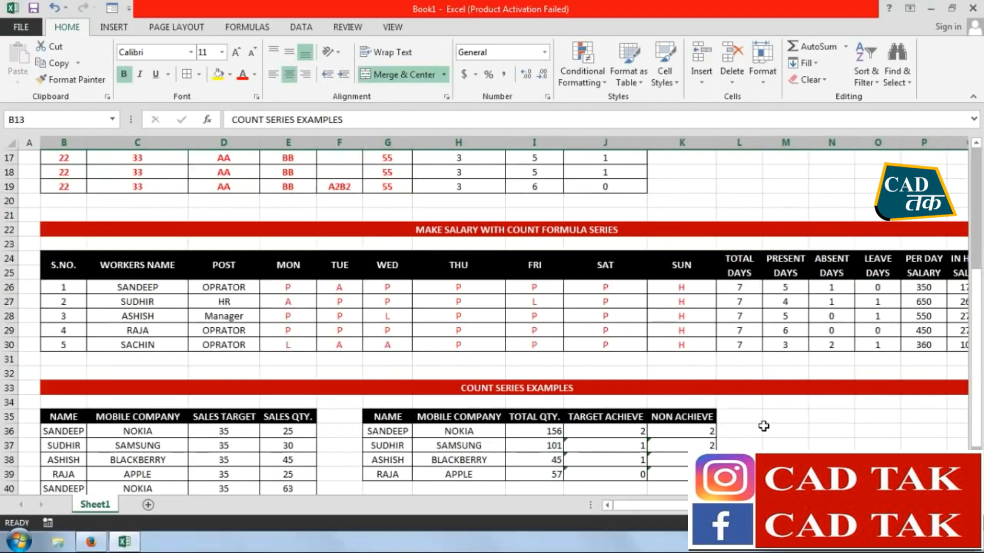
{"action": "scroll", "coordinate": [764, 427], "scroll_direction": "down", "scroll_amount": 2}
{"action": "left_click_drag", "start_coordinate": [703, 390], "coordinate": [394, 336]}
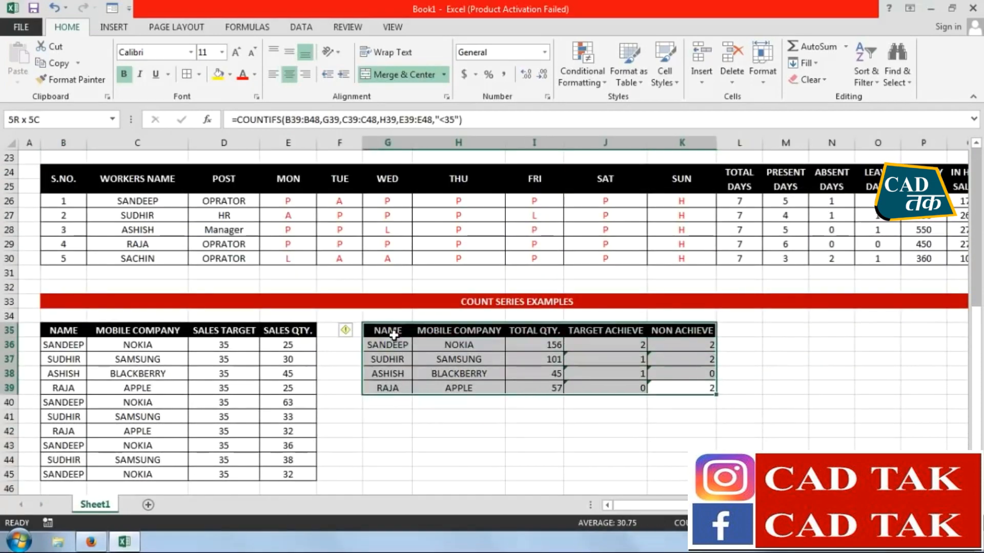
{"action": "left_click", "coordinate": [290, 76]}
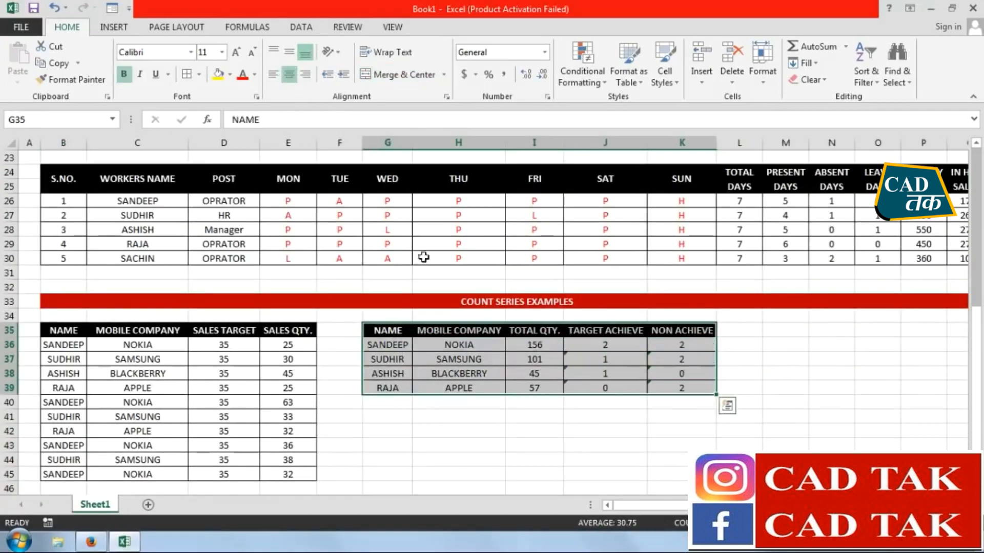
{"action": "left_click", "coordinate": [600, 420]}
{"action": "left_click", "coordinate": [728, 419]}
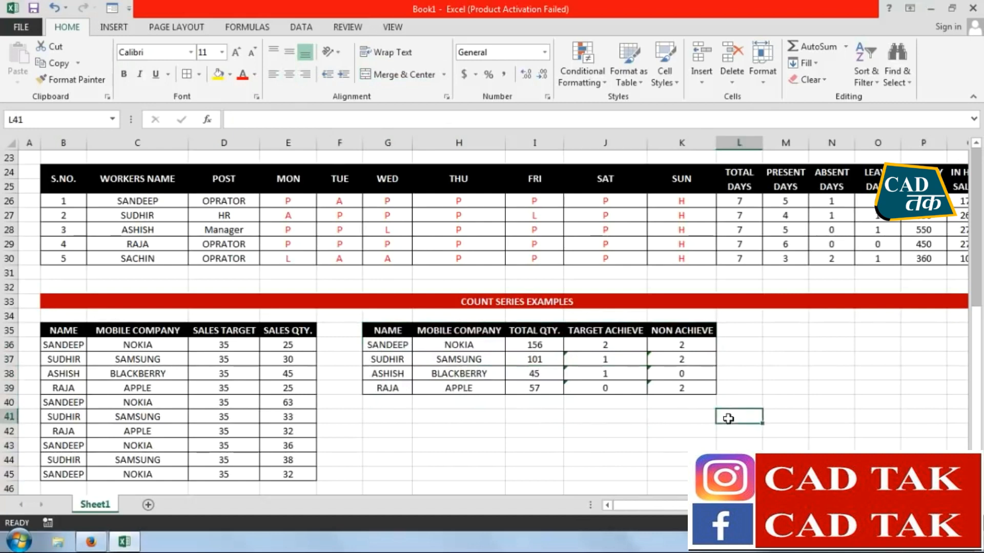
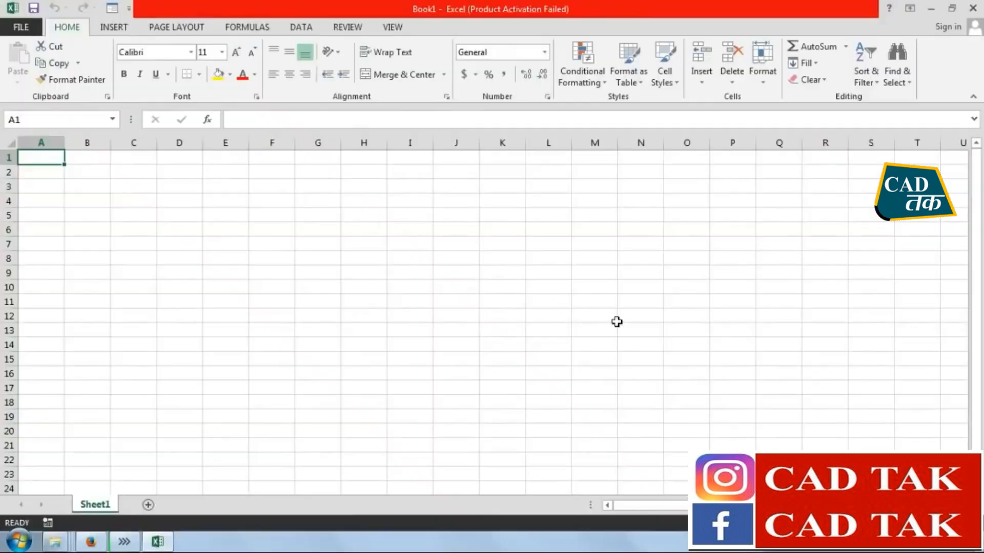
Merge and center the range B2:S3 into one title cell
{"action": "left_click", "coordinate": [317, 286]}
{"action": "left_click_drag", "start_coordinate": [92, 176], "coordinate": [852, 184]}
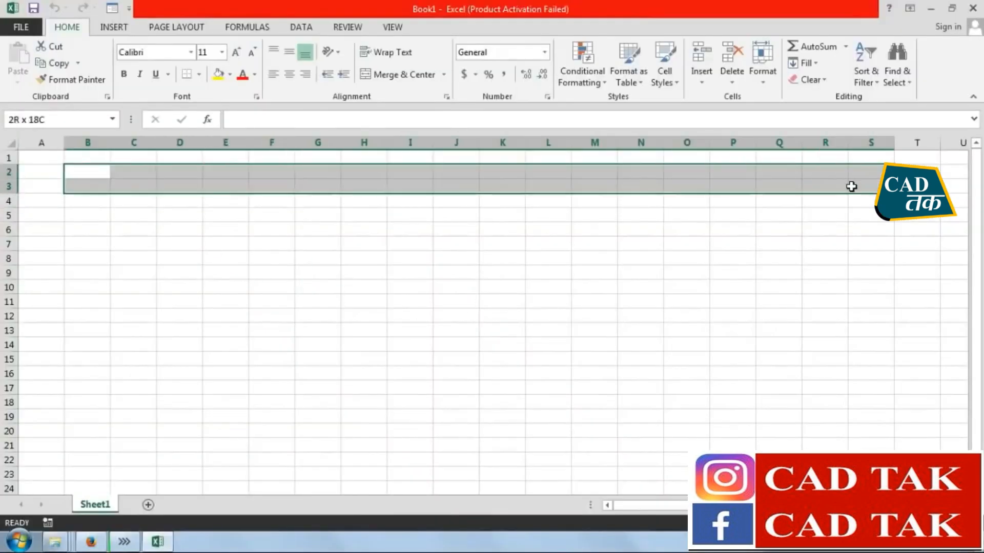
{"action": "left_click", "coordinate": [389, 76]}
{"action": "left_click", "coordinate": [288, 358]}
{"action": "left_click", "coordinate": [274, 185]}
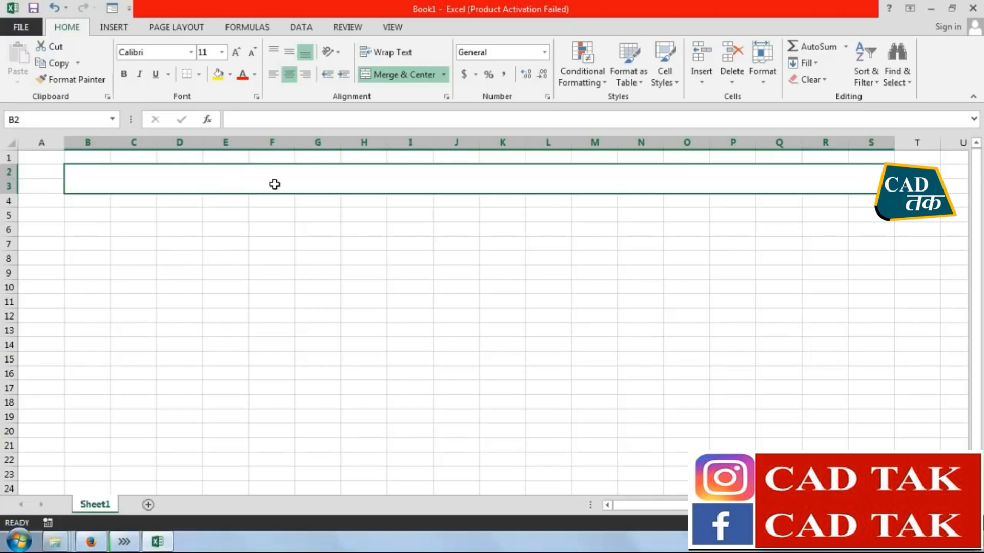
Enter the title "EXCEL FORMULASD WITH SERIES TRAINING | AVERAGE FORMULA SERIES" in the merged cell B2
{"action": "type", "text": "EXCEL"}
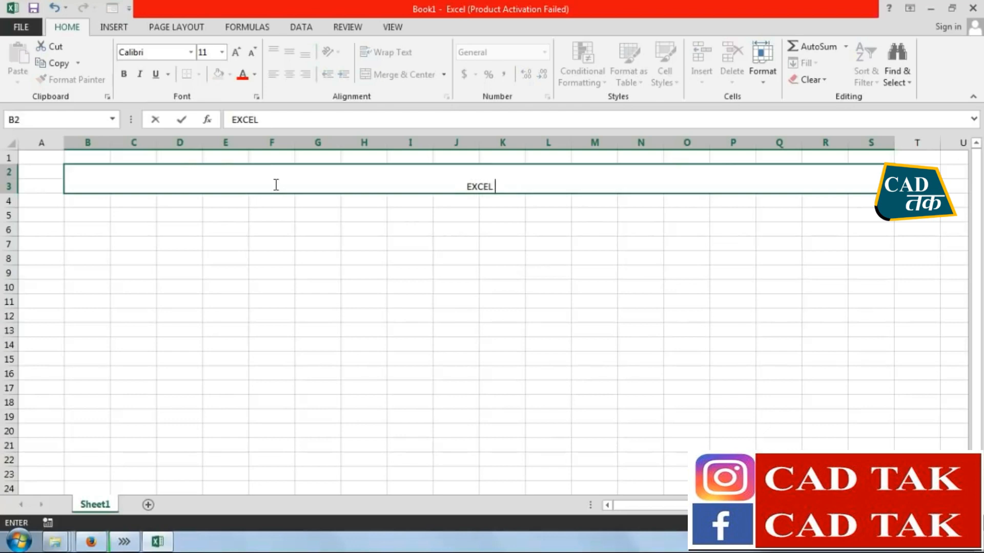
{"action": "type", "text": " FORMU"}
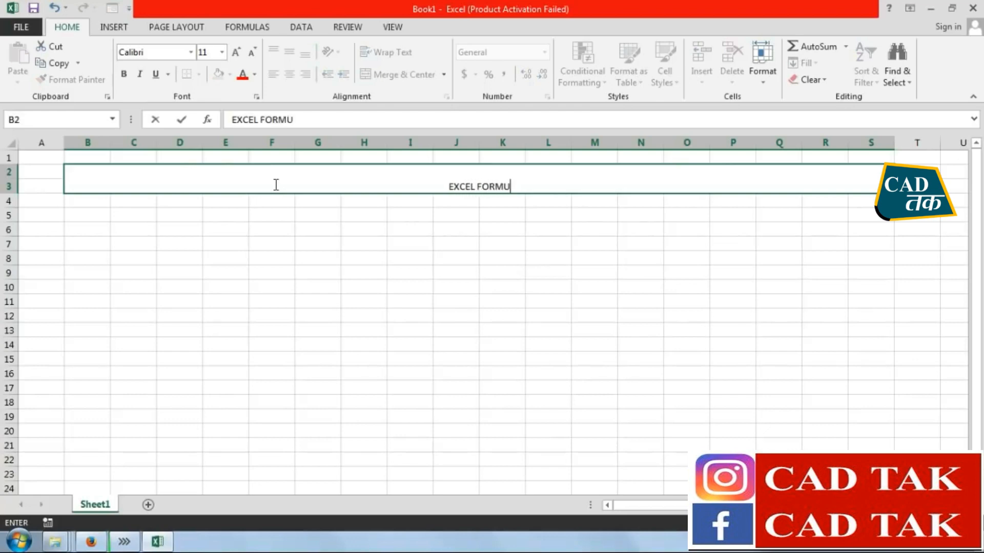
{"action": "type", "text": "LASD E"}
{"action": "key", "text": "BackSpace"}
{"action": "type", "text": "WITH SERIES TRAINING"}
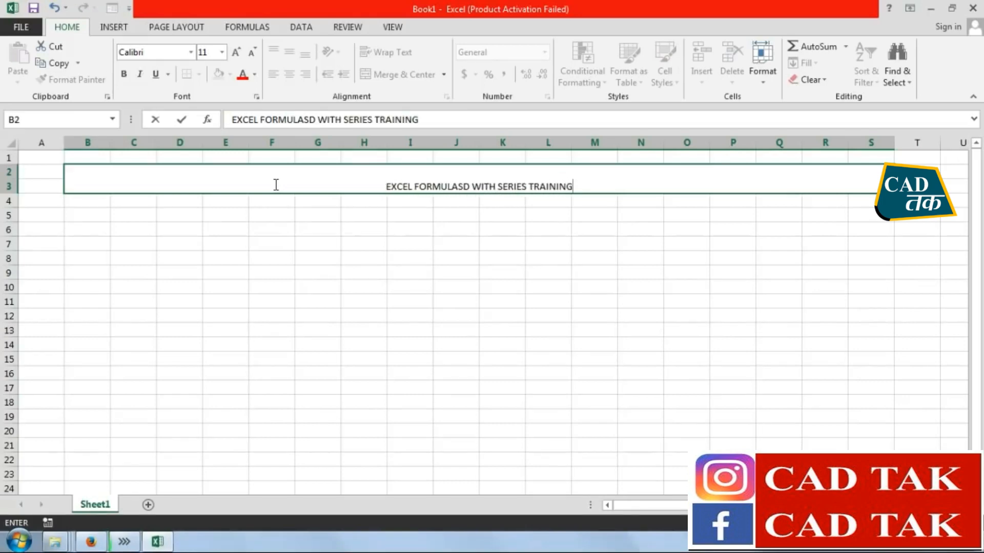
{"action": "type", "text": " | AVERAGE "}
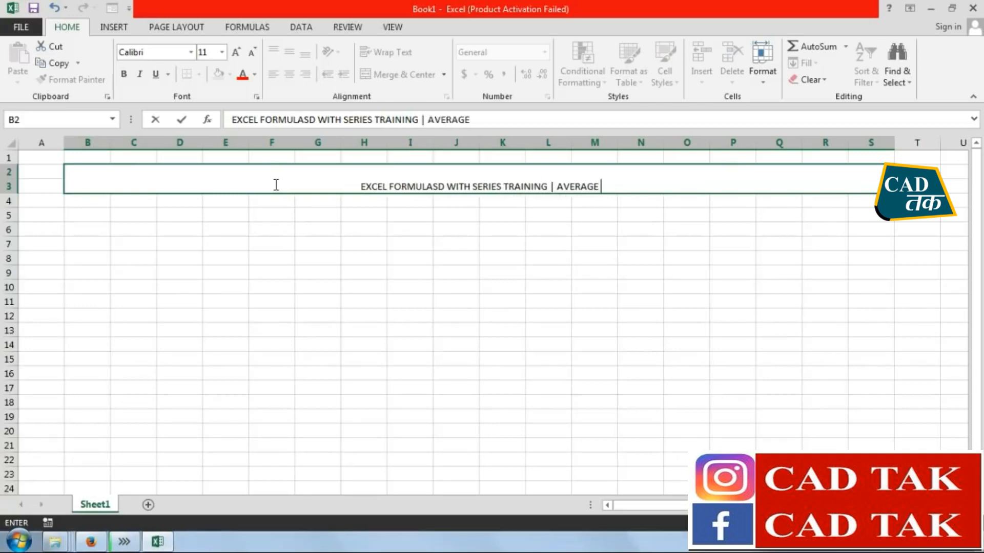
{"action": "type", "text": "FORMULA "}
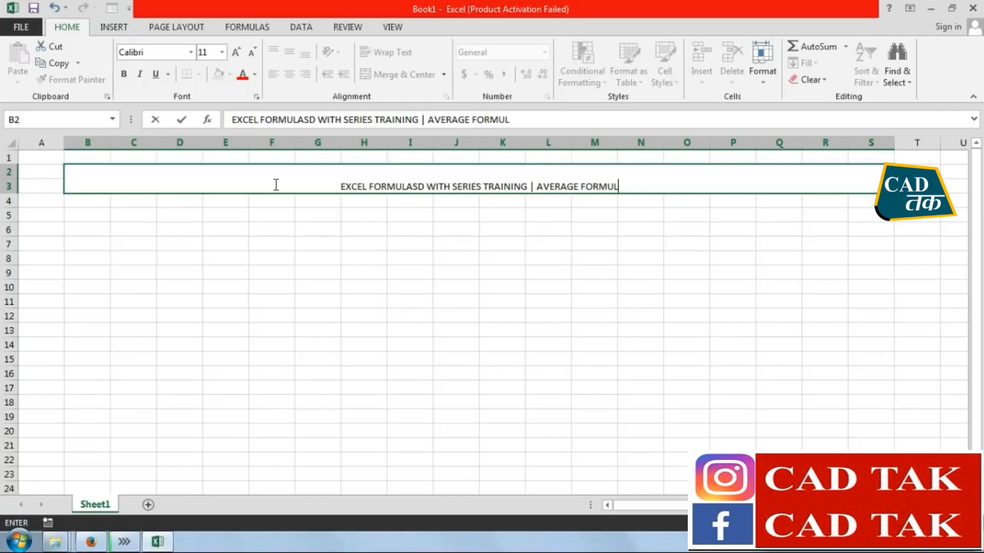
{"action": "type", "text": "SERIES"}
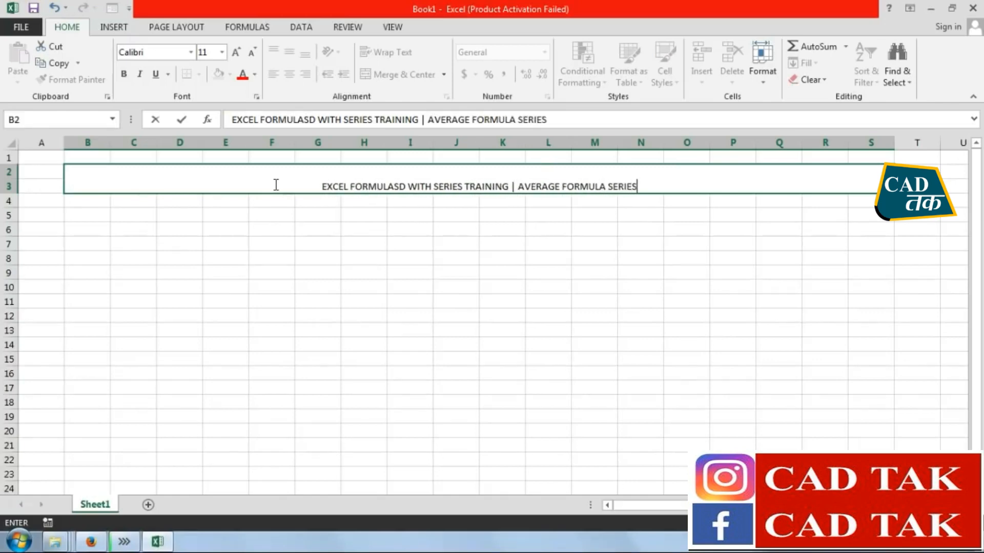
{"action": "key", "text": "Return"}
{"action": "key", "text": "Up"}
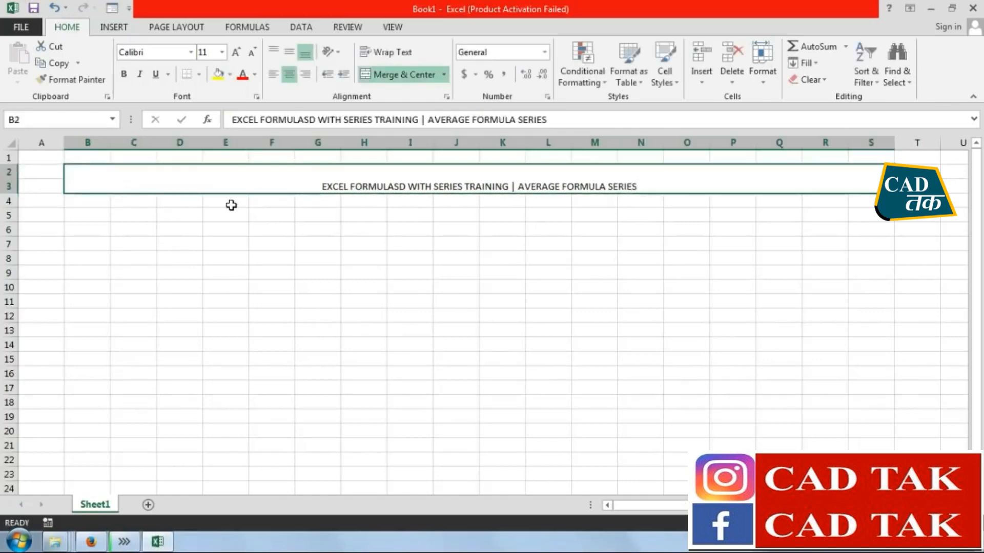
Center the title vertically and make it bold at font size 22
{"action": "left_click", "coordinate": [289, 51]}
{"action": "left_click", "coordinate": [124, 75]}
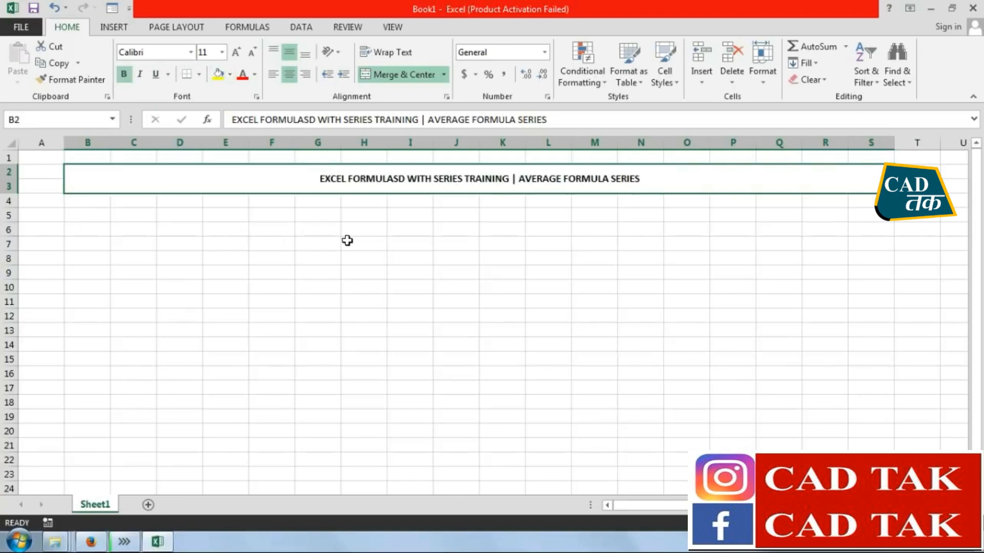
{"action": "left_click", "coordinate": [236, 53]}
{"action": "left_click", "coordinate": [236, 54]}
{"action": "left_click", "coordinate": [237, 53]}
{"action": "left_click", "coordinate": [236, 53]}
{"action": "left_click", "coordinate": [236, 54]}
{"action": "left_click", "coordinate": [236, 53]}
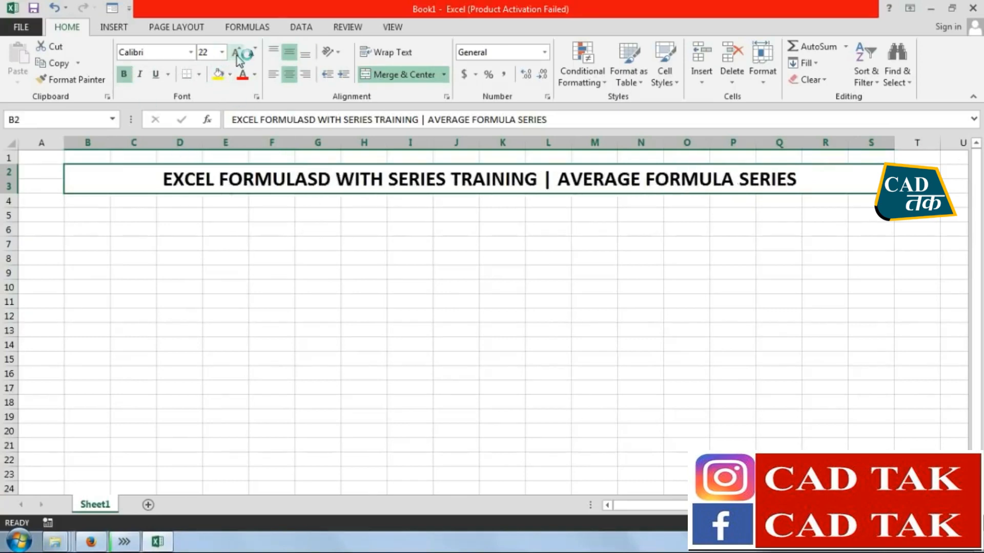
Give the title cell a black fill with white text, and narrow column A
{"action": "left_click", "coordinate": [230, 74]}
{"action": "left_click", "coordinate": [230, 106]}
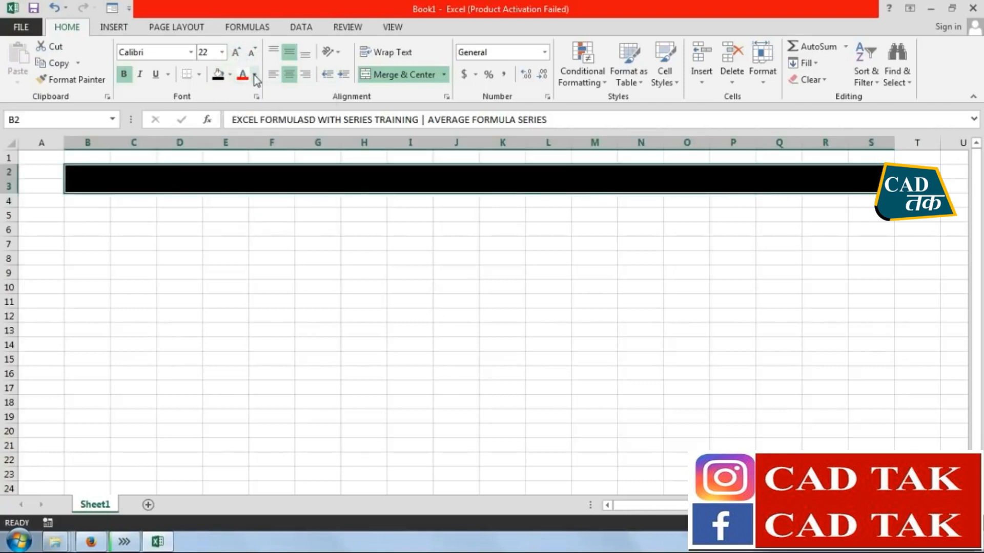
{"action": "left_click", "coordinate": [254, 74]}
{"action": "left_click", "coordinate": [245, 120]}
{"action": "left_click", "coordinate": [365, 288]}
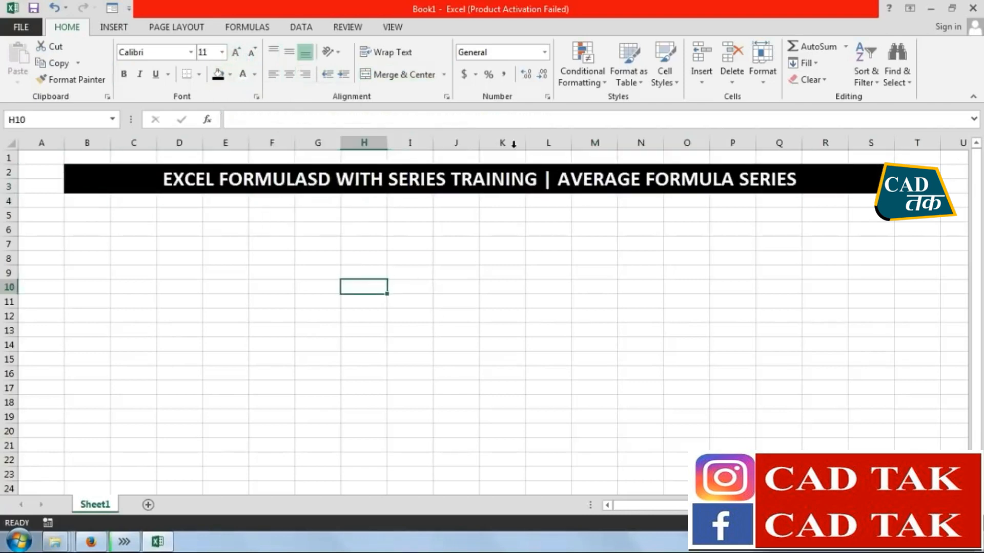
{"action": "left_click", "coordinate": [310, 271]}
{"action": "left_click_drag", "start_coordinate": [64, 147], "coordinate": [37, 148]}
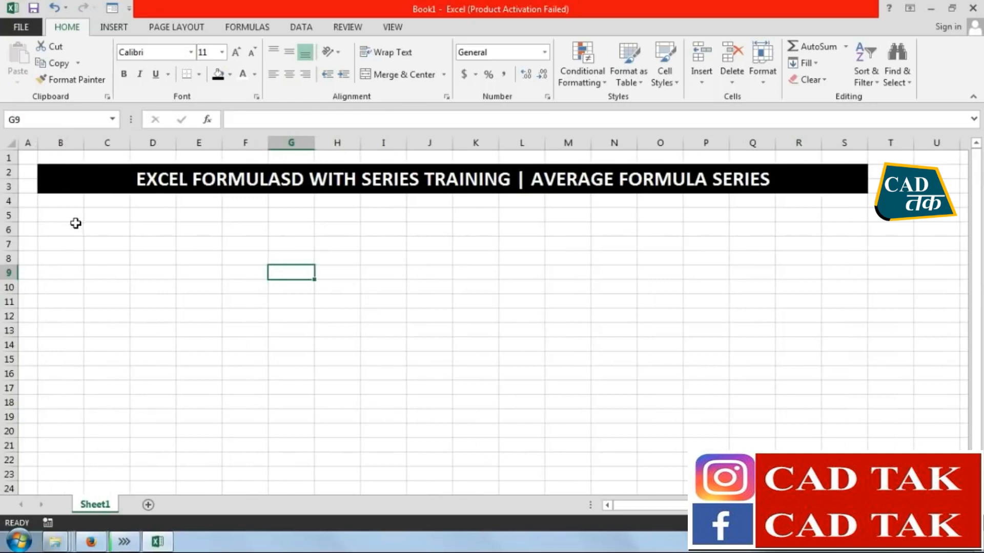
Enter the headers S.NO. in B5 and FORMULAS SERIES in C5, and fit column C to its contents
{"action": "left_click", "coordinate": [72, 216]}
{"action": "type", "text": "S.NO."}
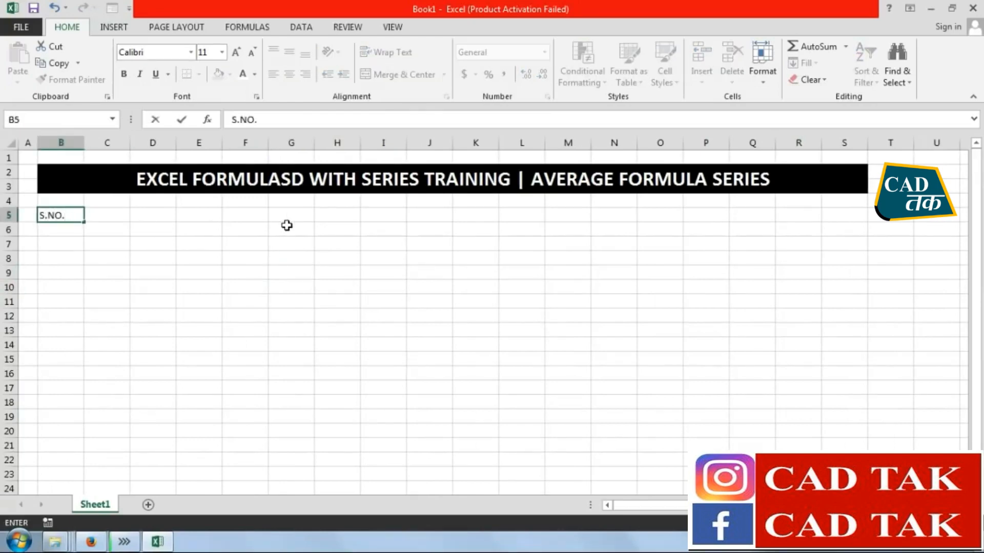
{"action": "key", "text": "Tab"}
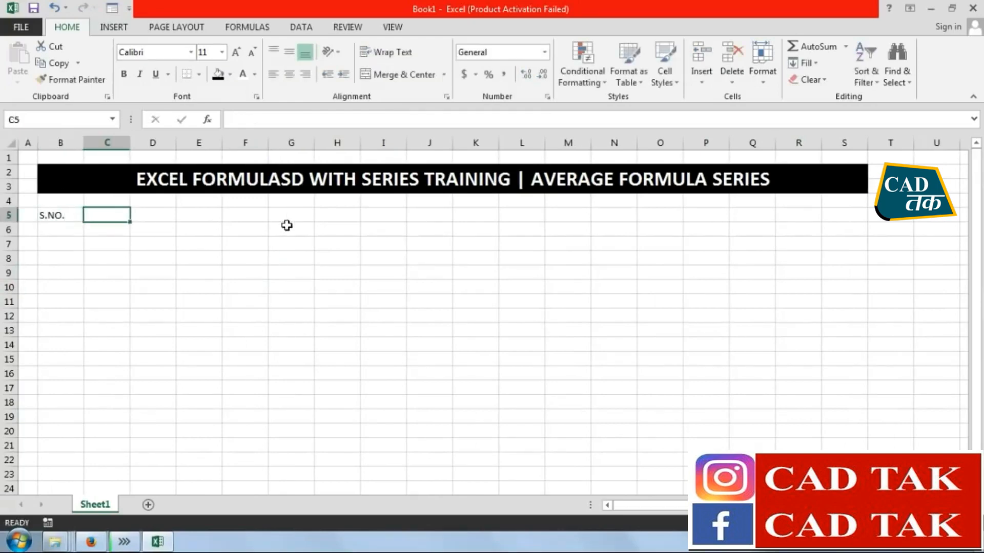
{"action": "type", "text": "SO"}
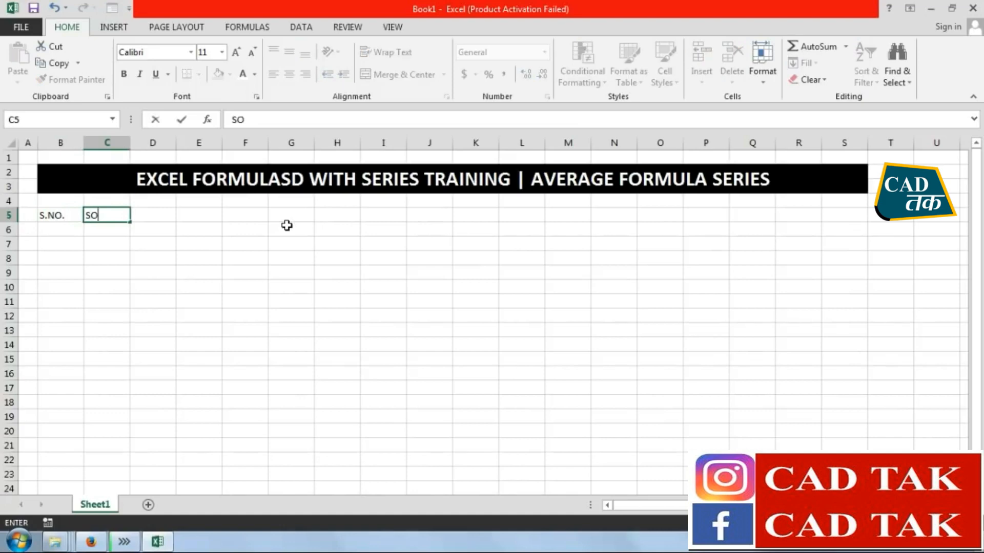
{"action": "type", "text": "RMULAS SERIES"}
{"action": "key", "text": "Return"}
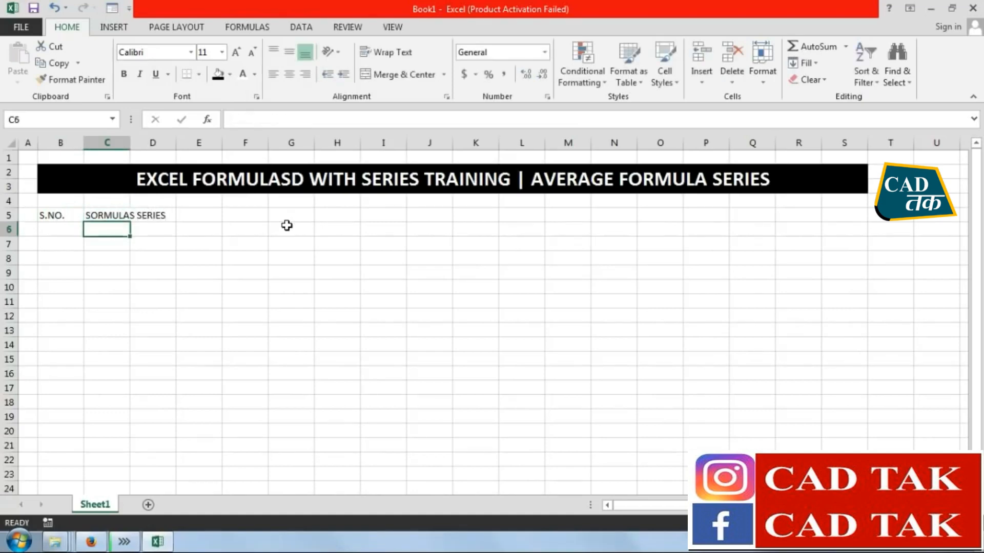
{"action": "double_click", "coordinate": [89, 215]}
{"action": "key", "text": "BackSpace"}
{"action": "type", "text": "F"}
{"action": "key", "text": "Return"}
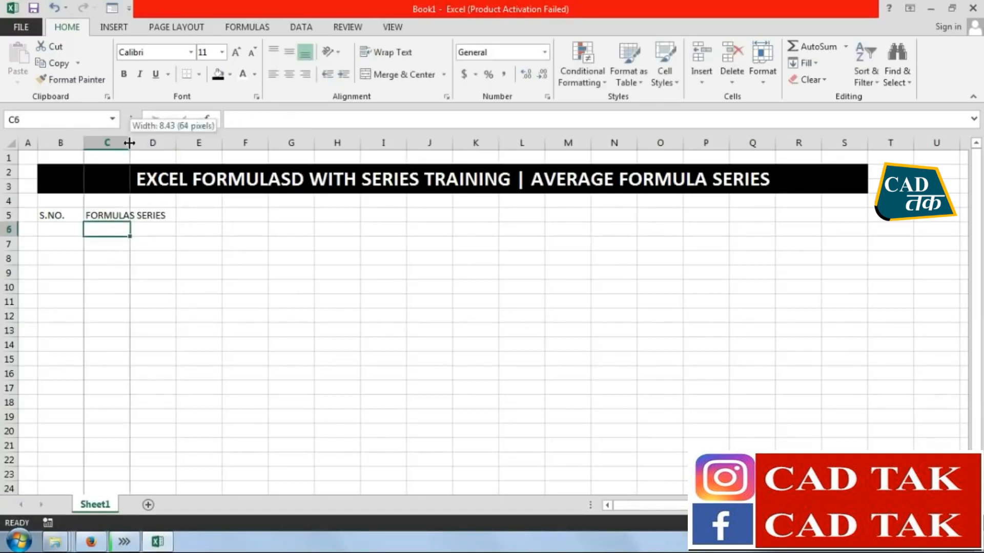
{"action": "double_click", "coordinate": [130, 142]}
{"action": "left_click", "coordinate": [176, 285]}
List the functions AVERAGE, AVERAGEA, AVERAGEIF and AVERAGEIFS in C6:C9, dismissing the Internet Download Manager popup
{"action": "left_click", "coordinate": [106, 228]}
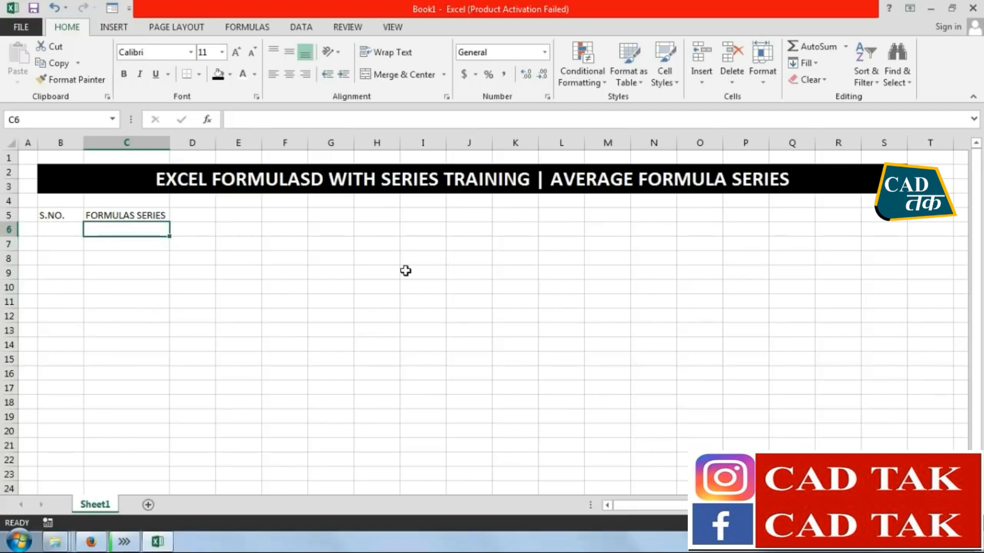
{"action": "type", "text": "A"}
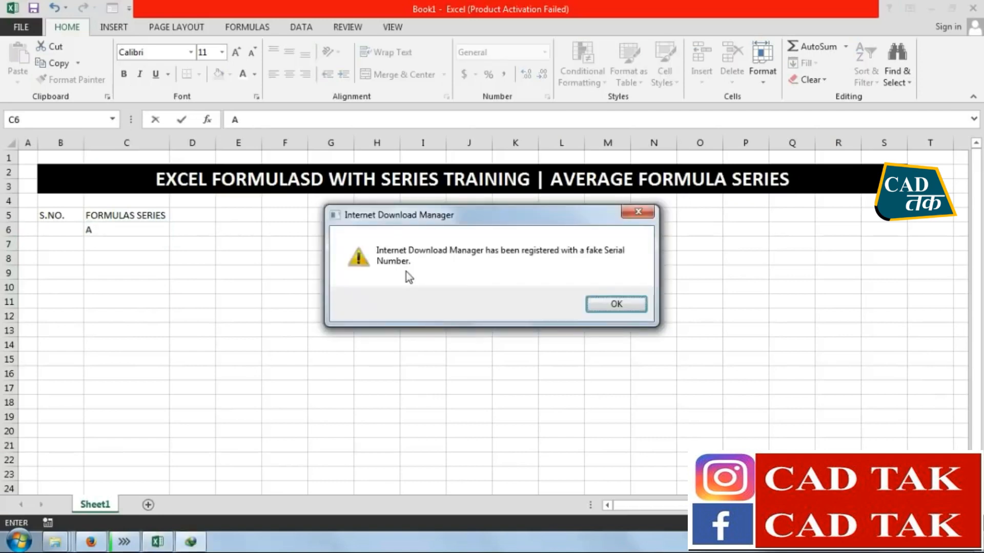
{"action": "left_click", "coordinate": [634, 216]}
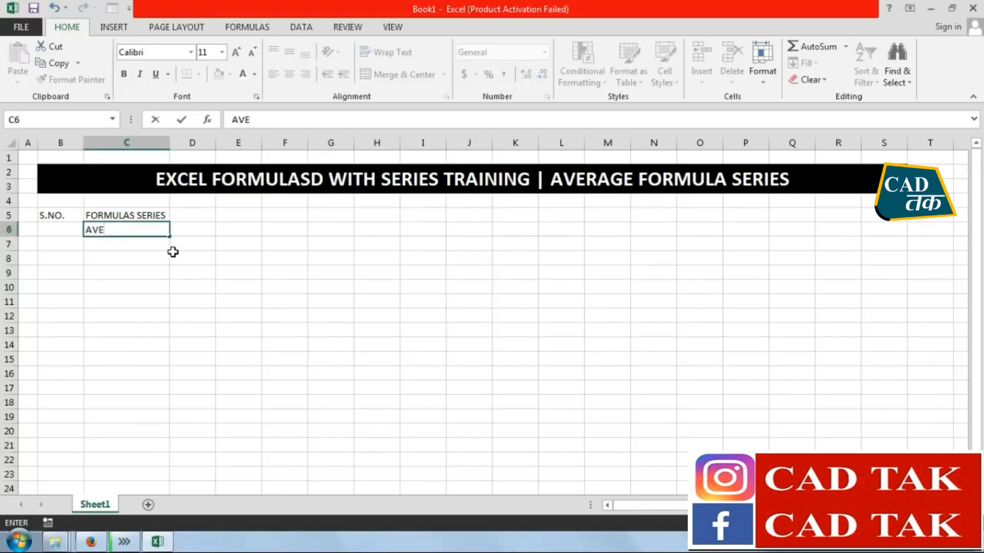
{"action": "key", "text": "Return"}
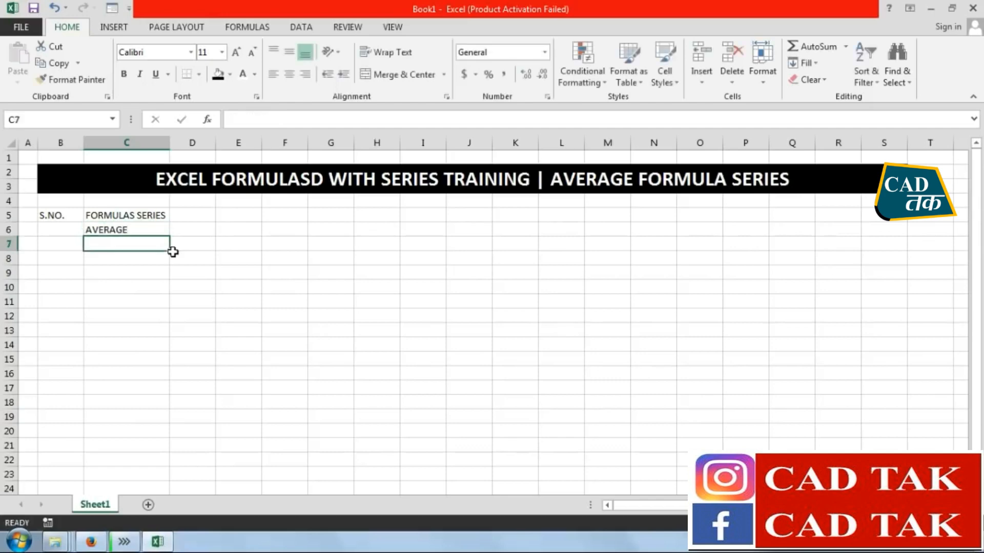
{"action": "key", "text": "ctrl+d"}
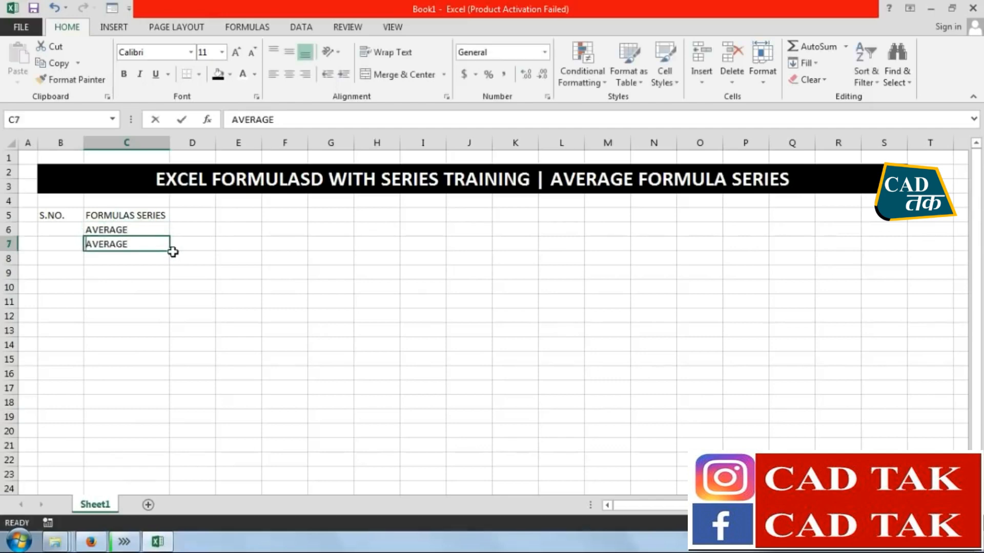
{"action": "key", "text": "F2"}
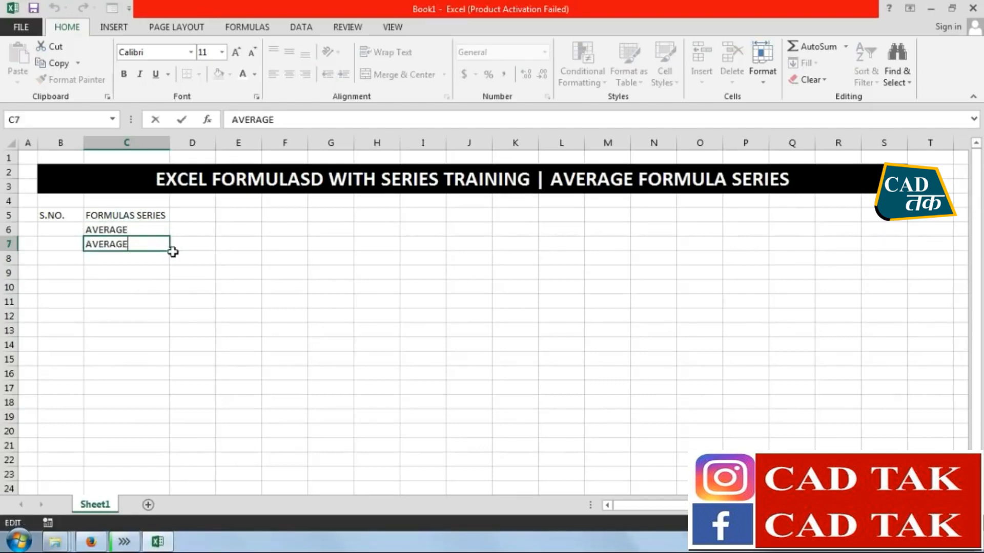
{"action": "key", "text": "Return"}
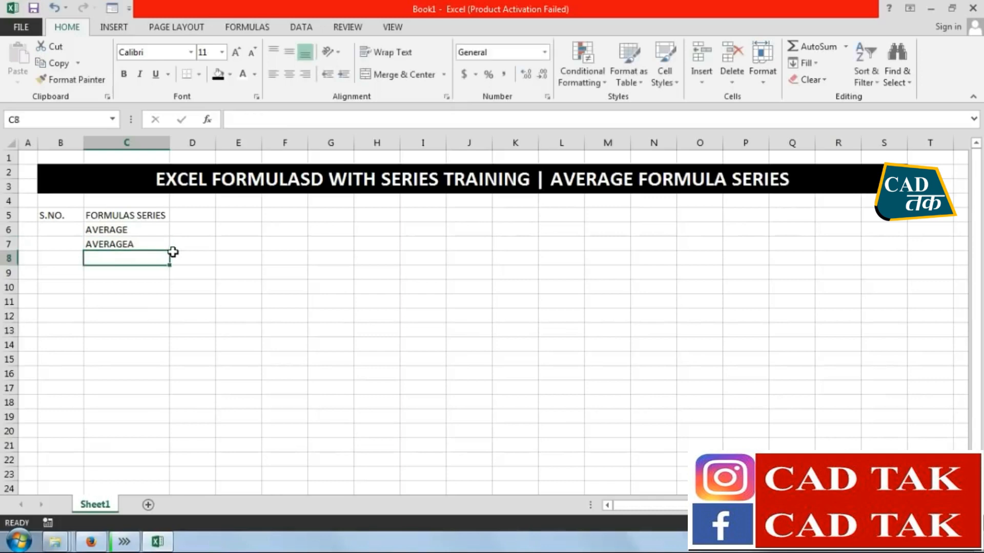
{"action": "key", "text": "ctrl+d"}
{"action": "key", "text": "F2"}
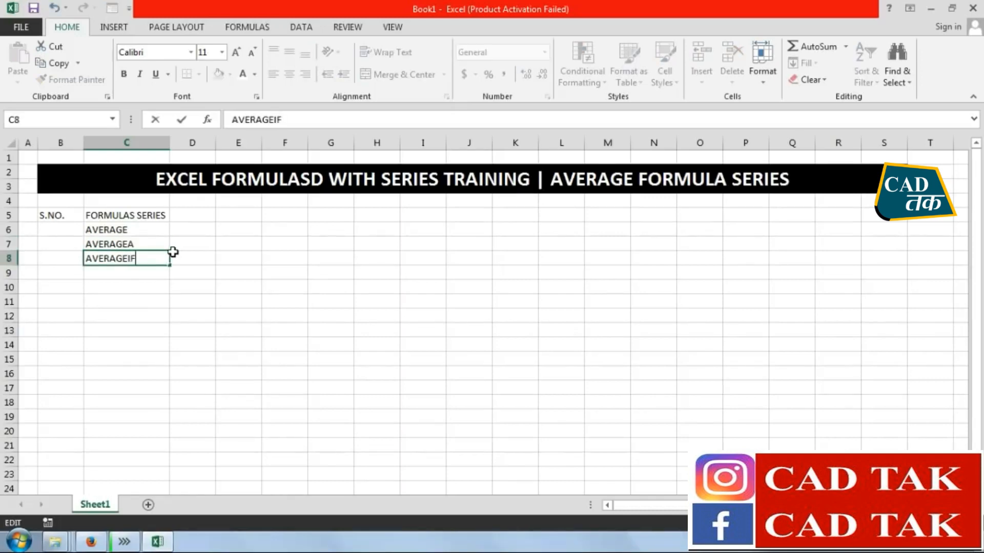
{"action": "key", "text": "Return"}
{"action": "key", "text": "ctrl+d"}
{"action": "key", "text": "F2"}
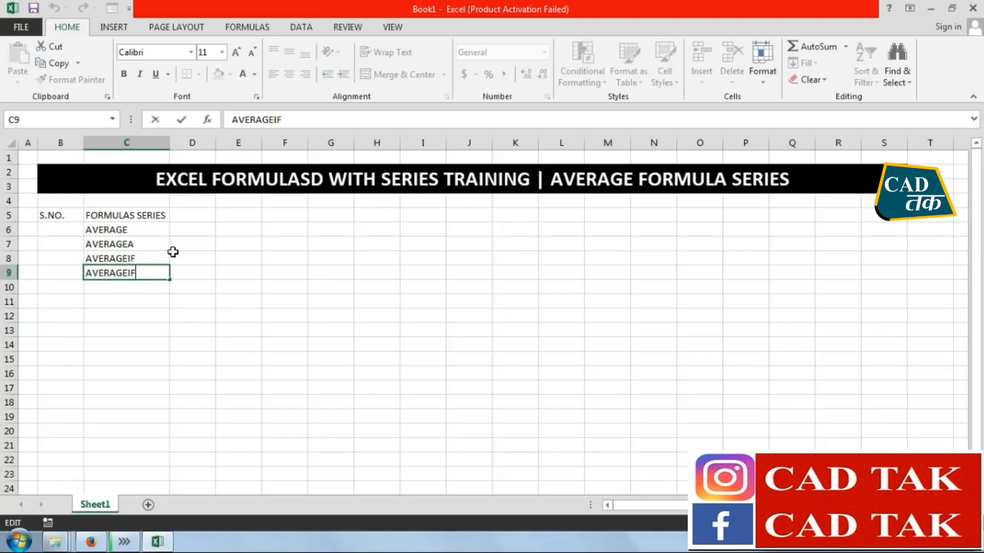
{"action": "type", "text": "S"}
{"action": "key", "text": "Return"}
Number the listed functions 1 to 4 in B6:B9 of the S.NO. column
{"action": "left_click", "coordinate": [79, 232]}
{"action": "type", "text": "1"}
{"action": "key", "text": "Return"}
{"action": "type", "text": "2"}
{"action": "key", "text": "Return"}
{"action": "type", "text": "3"}
{"action": "key", "text": "Return"}
{"action": "type", "text": "4"}
{"action": "key", "text": "Return"}
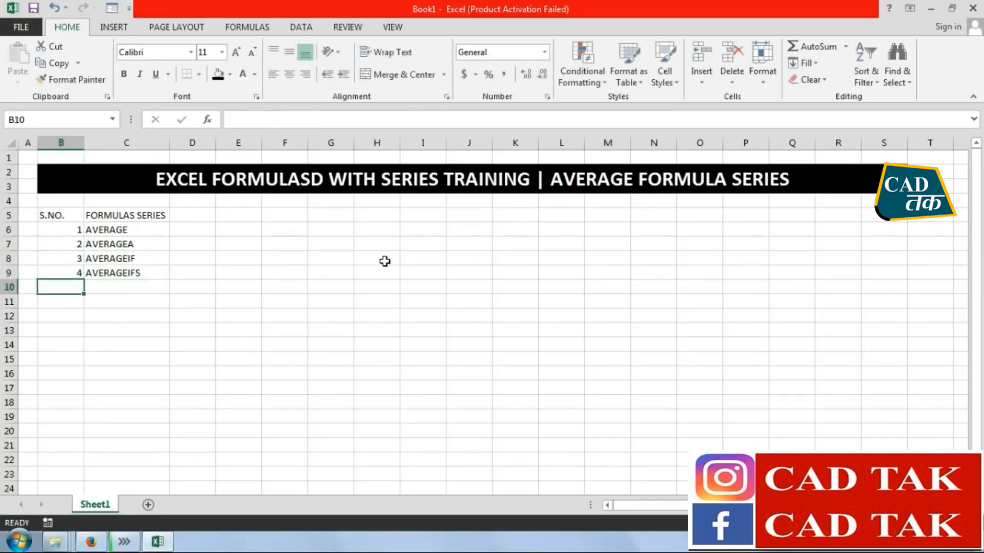
Format the header row B5:C5 with black fill and bold white text
{"action": "left_click_drag", "start_coordinate": [67, 216], "coordinate": [136, 215]}
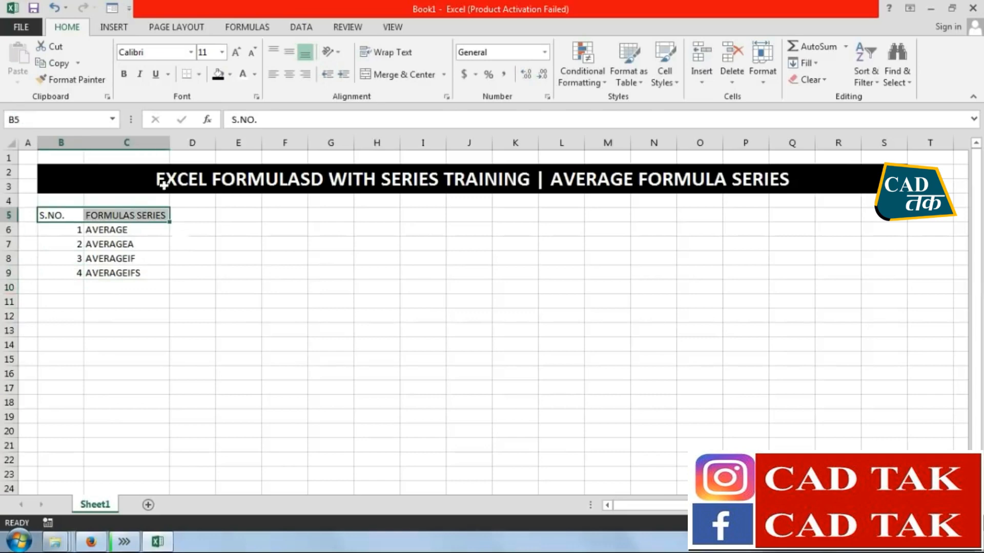
{"action": "left_click", "coordinate": [218, 77]}
{"action": "left_click", "coordinate": [243, 75]}
{"action": "left_click", "coordinate": [124, 74]}
Apply all borders to the formula list B5:C9
{"action": "left_click_drag", "start_coordinate": [57, 216], "coordinate": [127, 269]}
{"action": "left_click", "coordinate": [199, 74]}
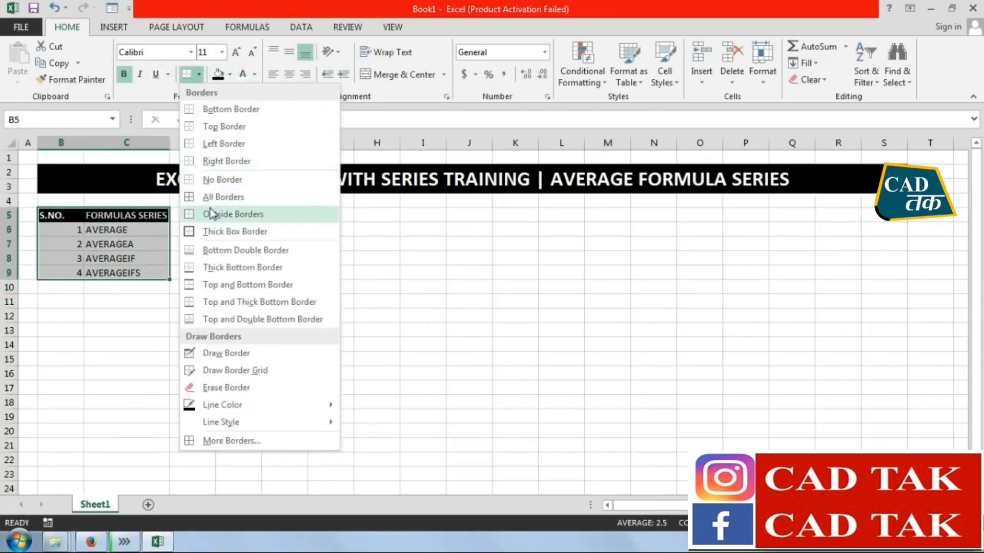
{"action": "left_click", "coordinate": [220, 195]}
{"action": "left_click", "coordinate": [181, 292]}
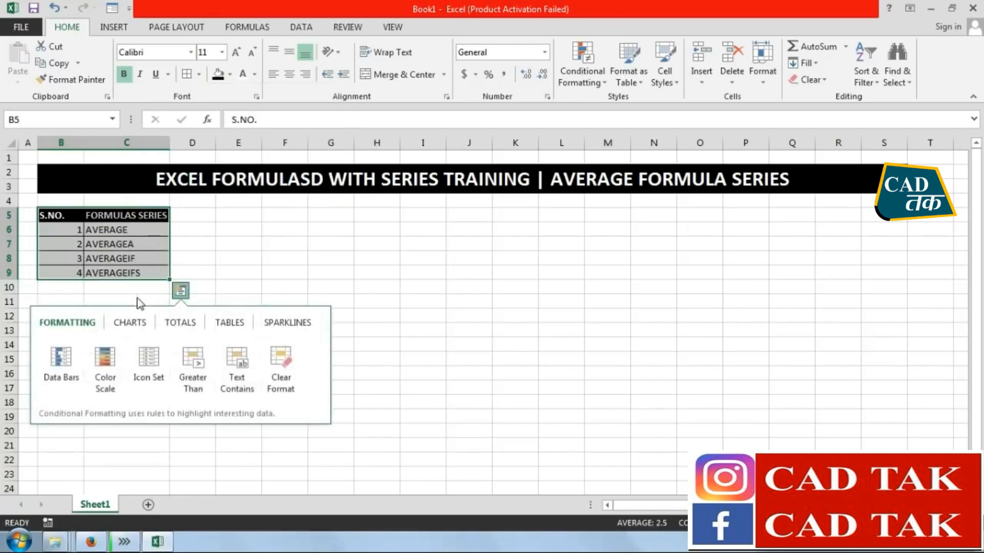
{"action": "left_click", "coordinate": [139, 255]}
Make the list entries in B6:C9 bold
{"action": "left_click_drag", "start_coordinate": [131, 271], "coordinate": [76, 231]}
{"action": "left_click", "coordinate": [124, 75]}
{"action": "left_click", "coordinate": [279, 358]}
Check the suggested AVERAGE functions by starting the formula =AVER in G7, and clear the entry
{"action": "left_click", "coordinate": [237, 232]}
{"action": "left_click", "coordinate": [253, 269]}
{"action": "left_click", "coordinate": [330, 245]}
{"action": "type", "text": "=A"}
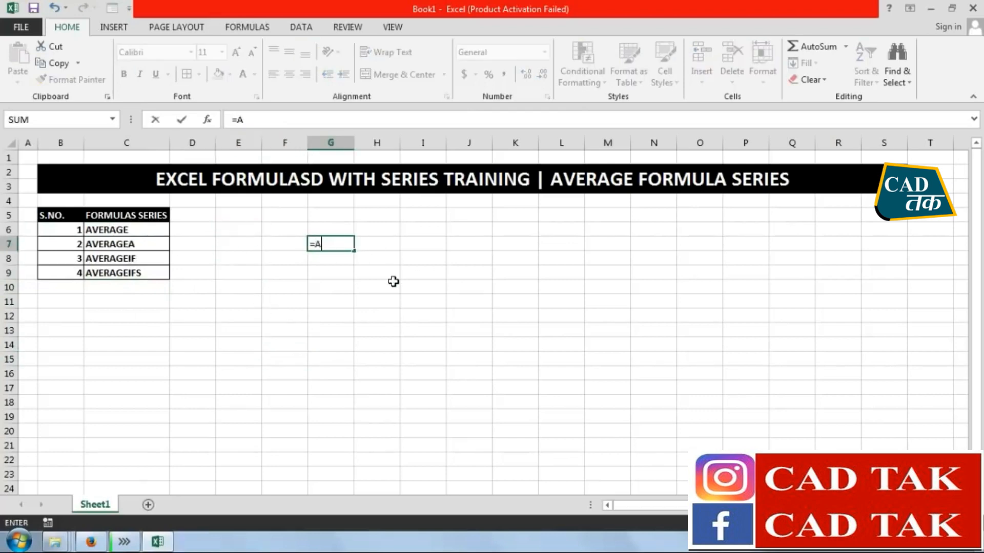
{"action": "type", "text": "VER"}
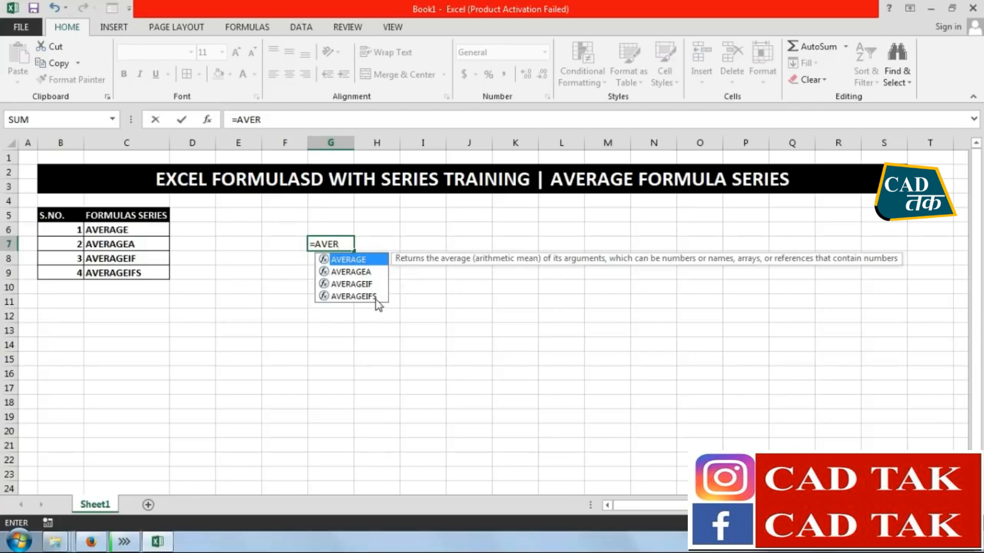
{"action": "left_click_drag", "start_coordinate": [347, 246], "coordinate": [267, 249]}
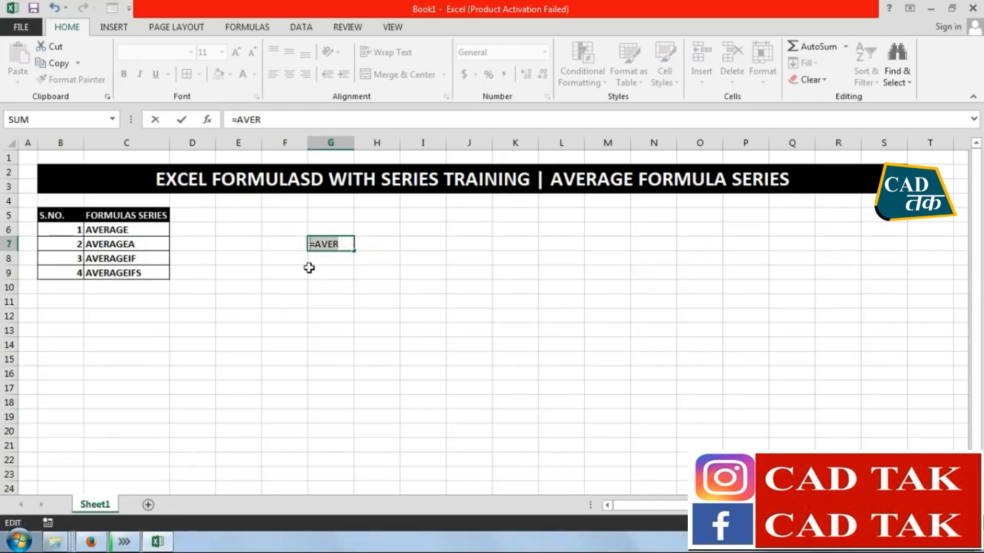
{"action": "key", "text": "BackSpace"}
{"action": "left_click", "coordinate": [355, 330]}
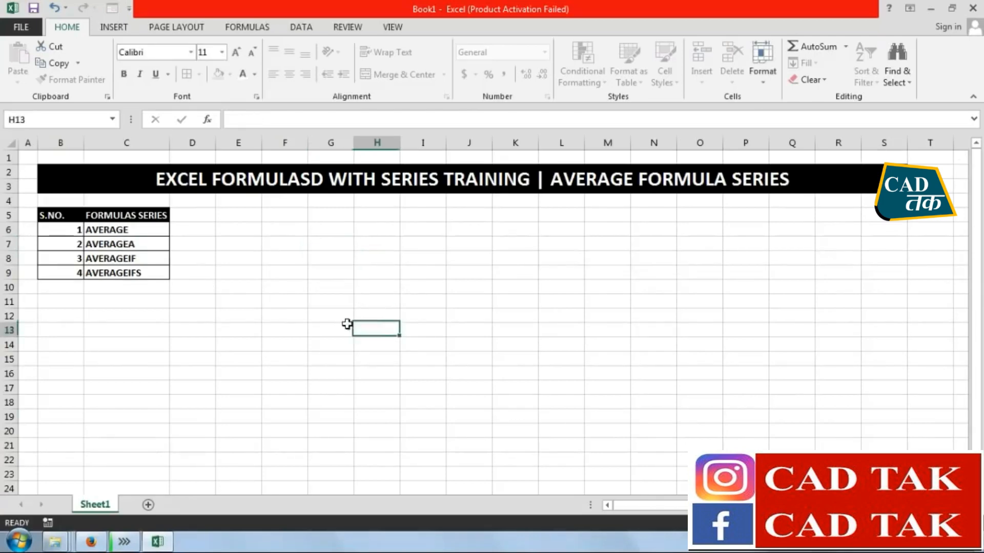
Narrow column D and enter the headers S.NO., MONTHS, NAME, PRODUCTS and SALES in E5:I5
{"action": "left_click", "coordinate": [226, 214]}
{"action": "left_click_drag", "start_coordinate": [216, 143], "coordinate": [189, 144]}
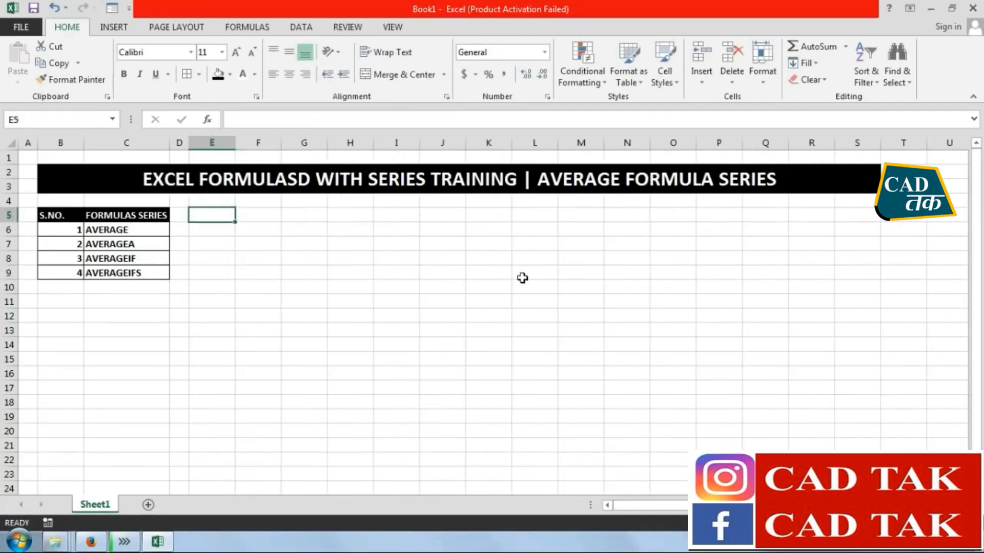
{"action": "type", "text": "S.NO."}
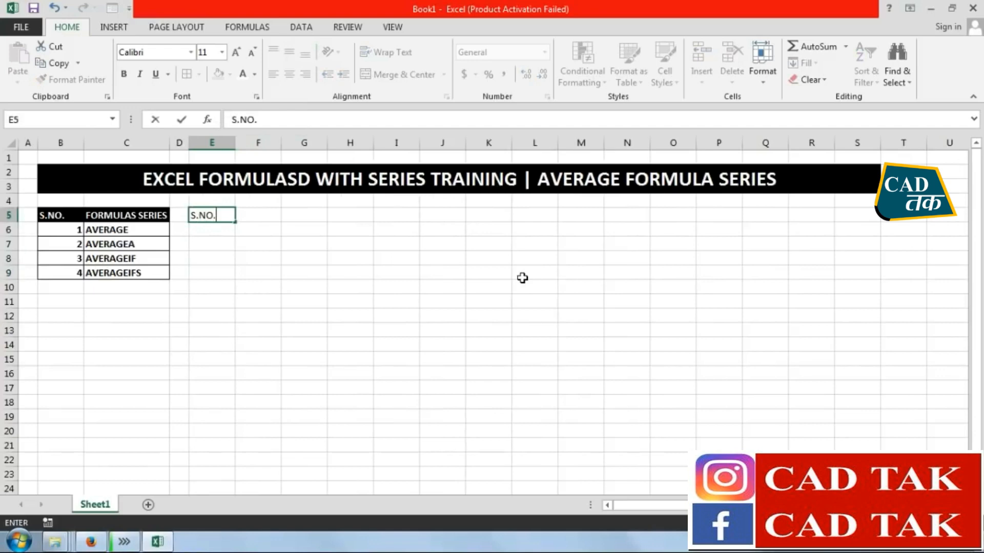
{"action": "key", "text": "Tab"}
{"action": "type", "text": "MONTH"}
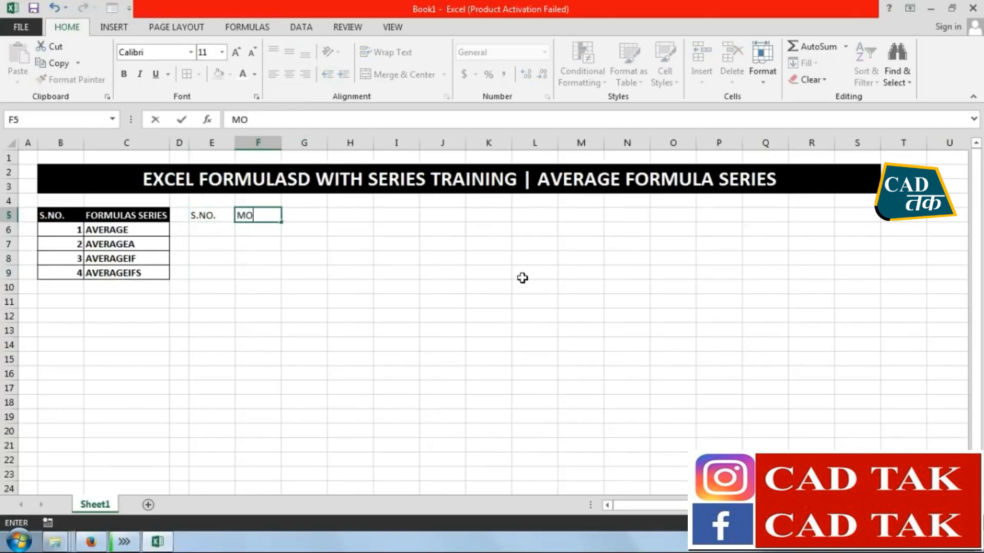
{"action": "key", "text": "Tab"}
{"action": "type", "text": "NA"}
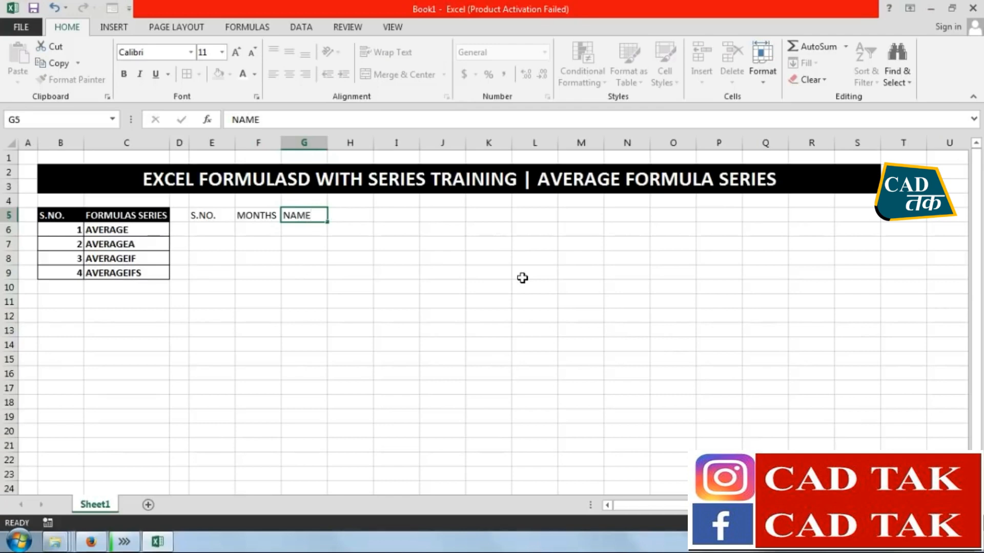
{"action": "key", "text": "Tab"}
{"action": "type", "text": "P"}
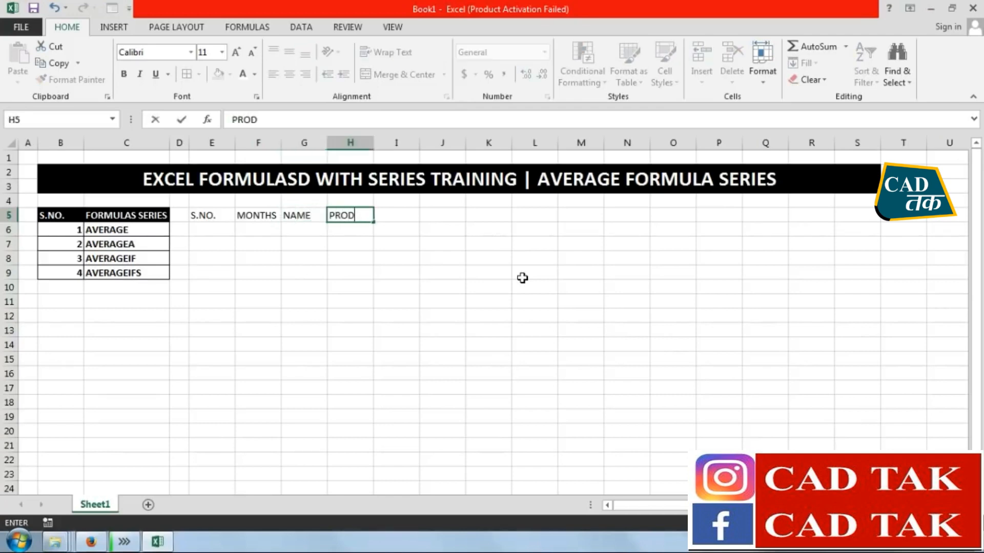
{"action": "key", "text": "Tab"}
{"action": "type", "text": "SA"}
{"action": "key", "text": "Return"}
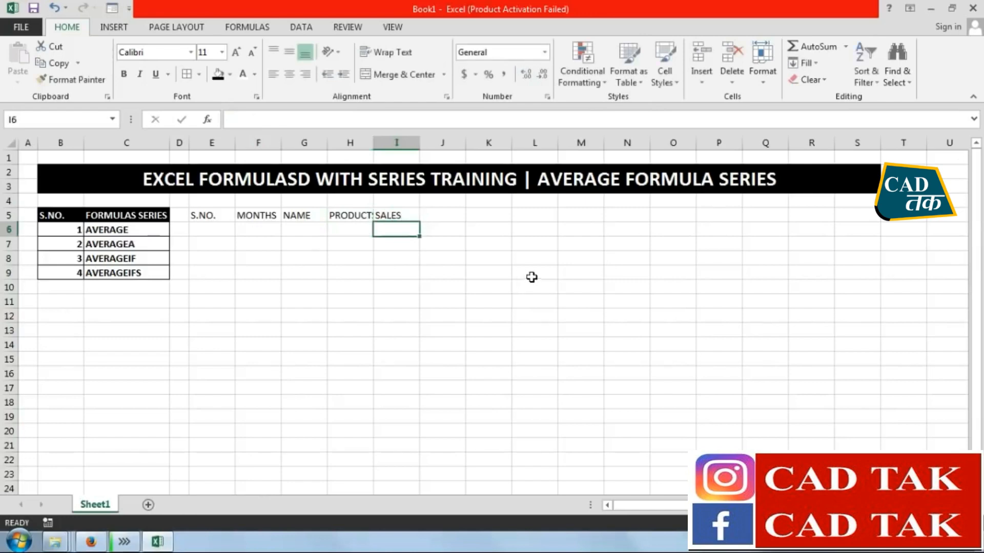
Widen the PRODUCTS column to fit its header, and enter 1 and JAN in E6:F6
{"action": "left_click_drag", "start_coordinate": [373, 144], "coordinate": [391, 144]}
{"action": "left_click", "coordinate": [410, 345]}
{"action": "left_click", "coordinate": [233, 237]}
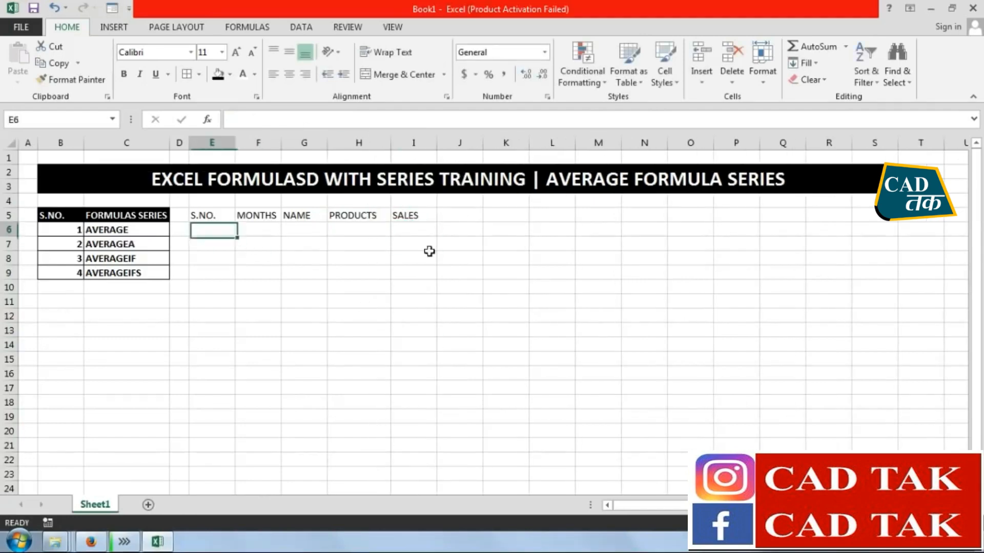
{"action": "type", "text": "1"}
{"action": "key", "text": "Tab"}
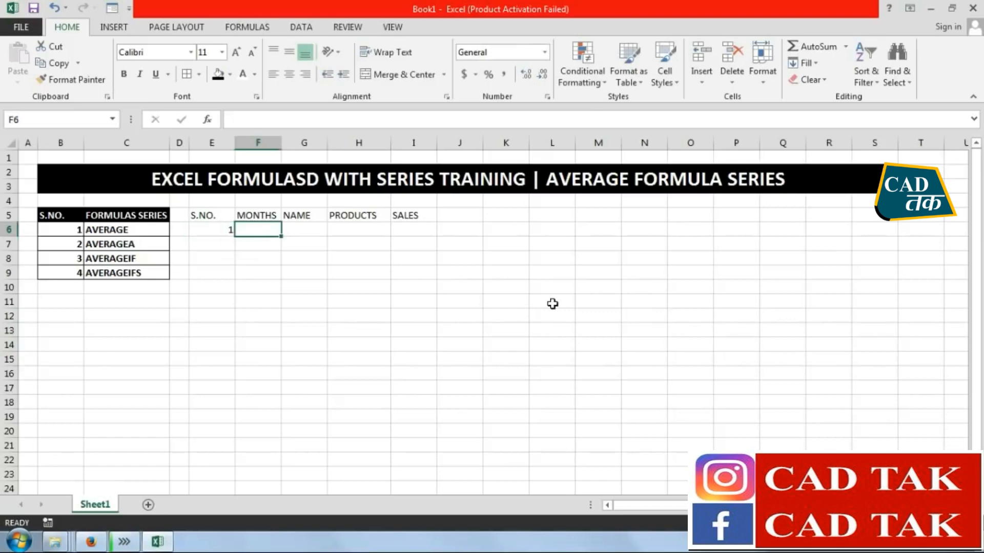
{"action": "type", "text": "JAN"}
{"action": "key", "text": "Tab"}
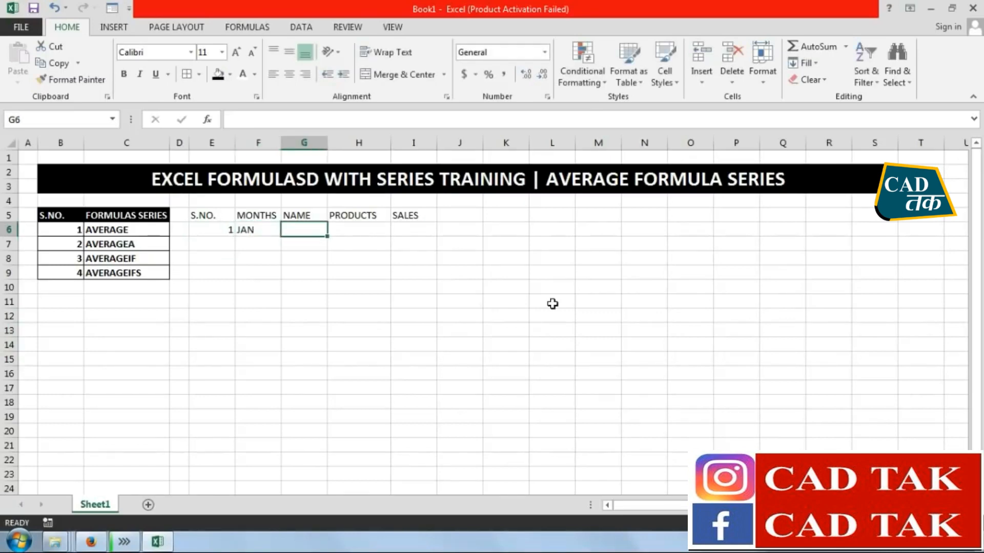
Enter the three salespeople's first names in G6:G8 of the NAME column
{"action": "type", "text": "SA"}
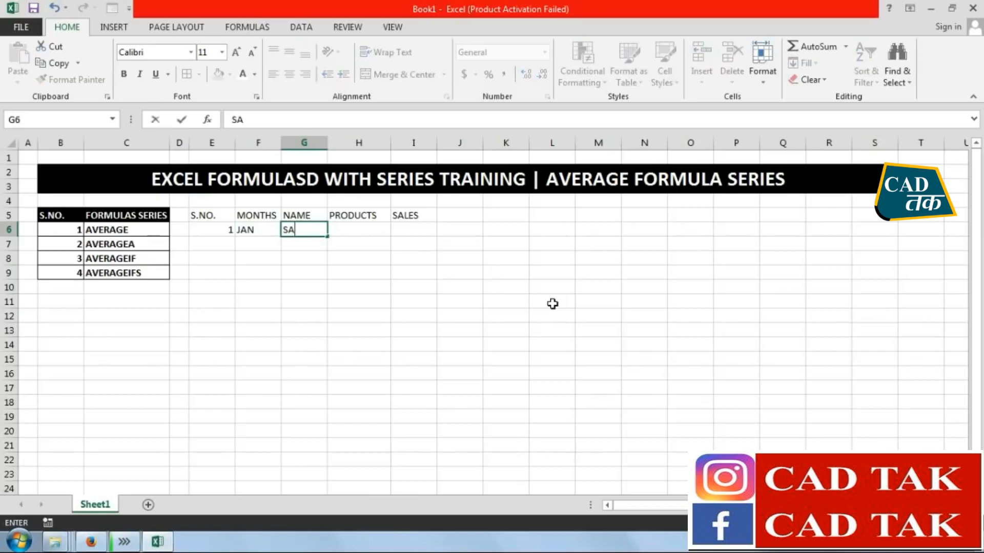
{"action": "type", "text": "NDEEP"}
{"action": "key", "text": "Tab"}
{"action": "key", "text": "Return"}
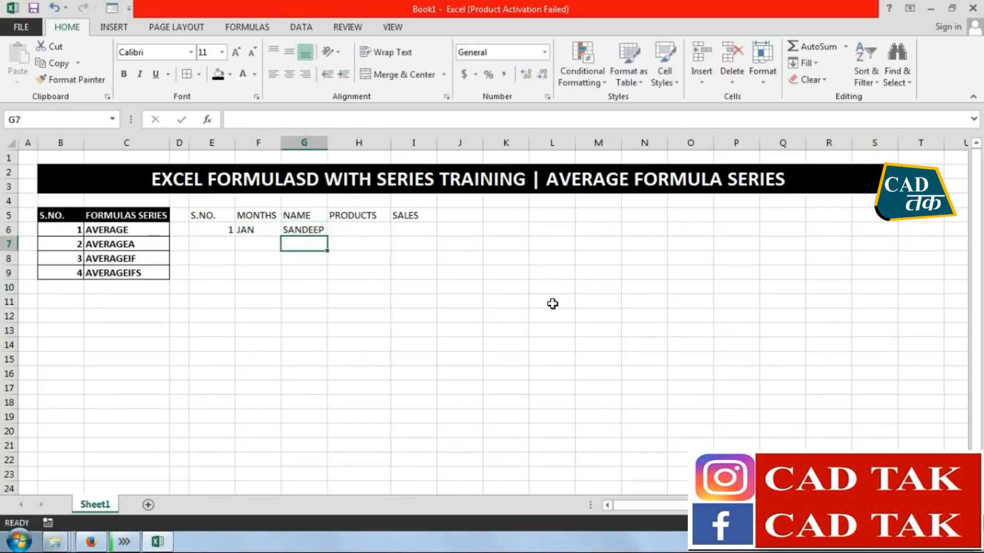
{"action": "type", "text": "SUDHIR"}
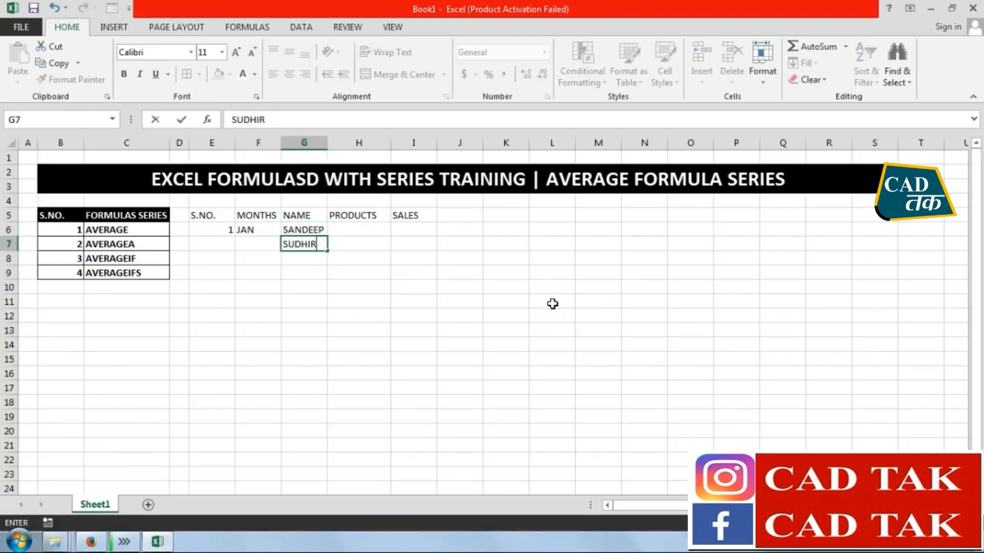
{"action": "key", "text": "Return"}
{"action": "type", "text": "ASHIS"}
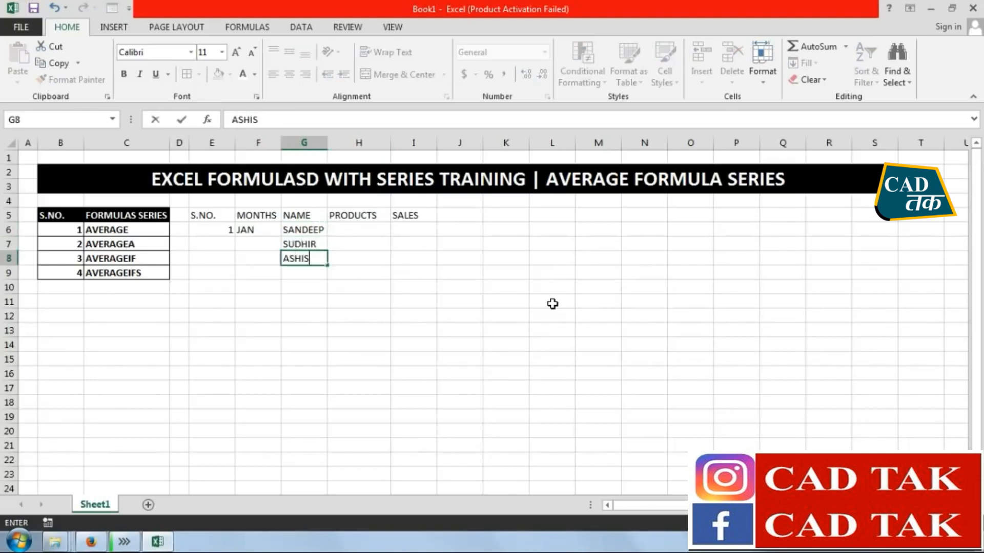
{"action": "type", "text": "H"}
{"action": "key", "text": "Return"}
{"action": "key", "text": "Left"}
{"action": "key", "text": "Left"}
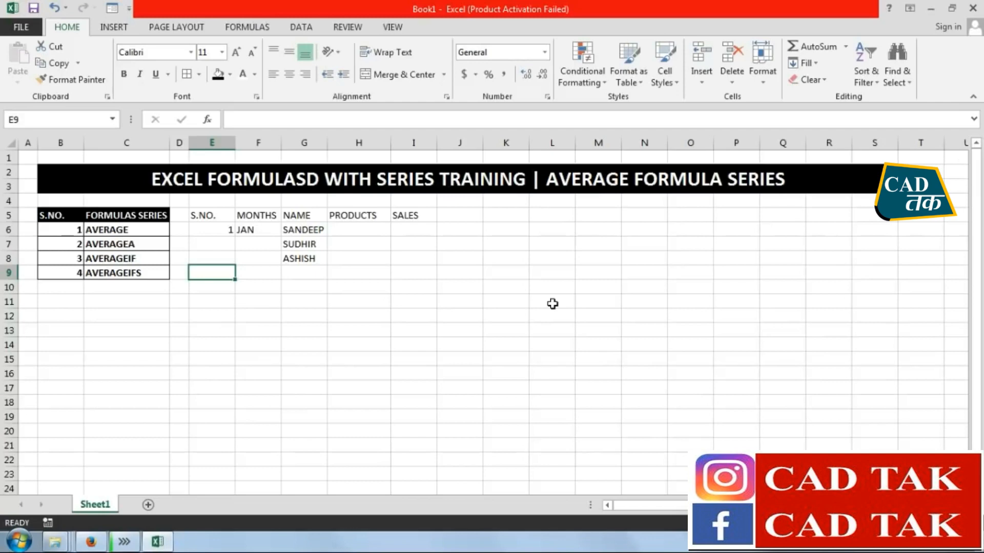
Fill the E6:G8 block down to row 26, continuing to number 7 and JUL and repeating the three names
{"action": "left_click_drag", "start_coordinate": [231, 229], "coordinate": [324, 326]}
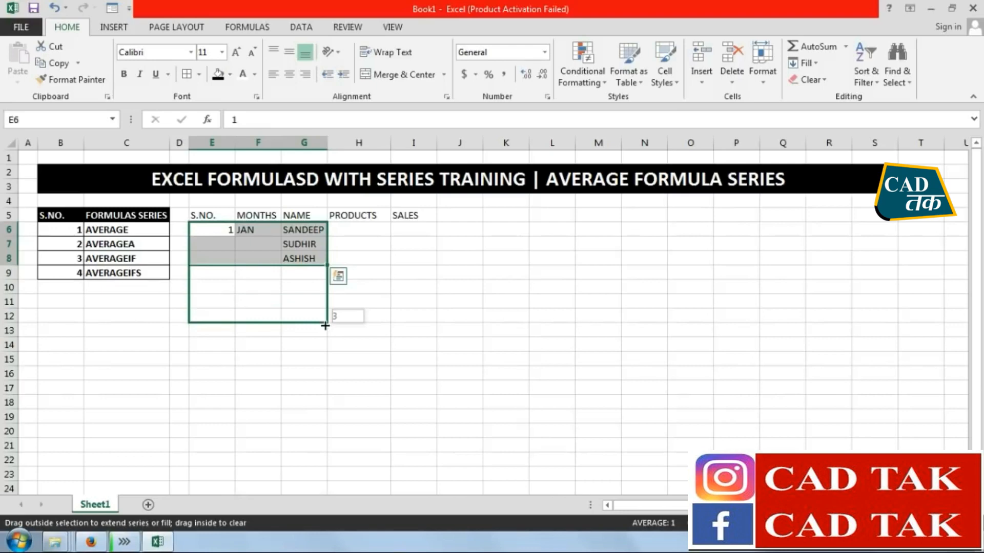
{"action": "left_click_drag", "start_coordinate": [325, 326], "coordinate": [326, 479]}
{"action": "left_click", "coordinate": [359, 359]}
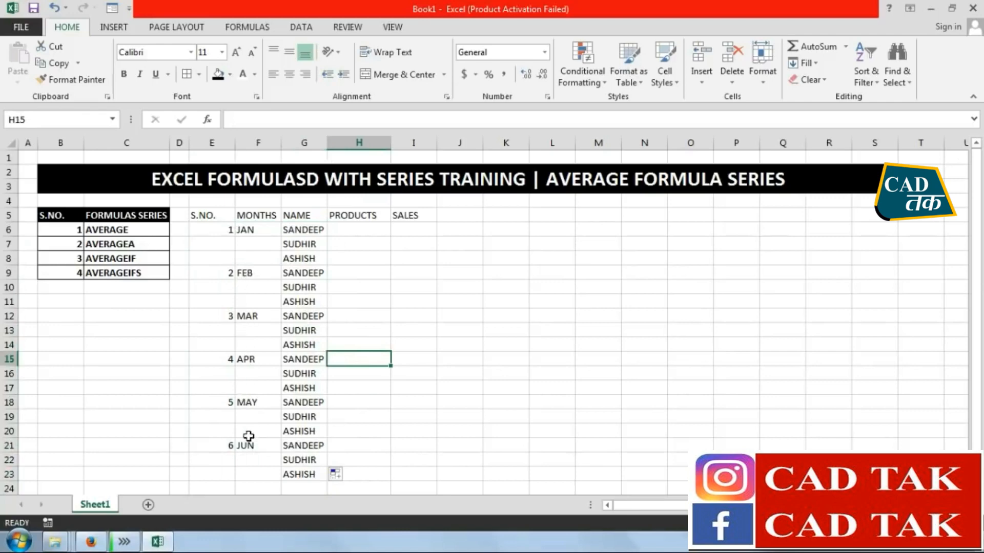
{"action": "left_click_drag", "start_coordinate": [200, 226], "coordinate": [315, 444]}
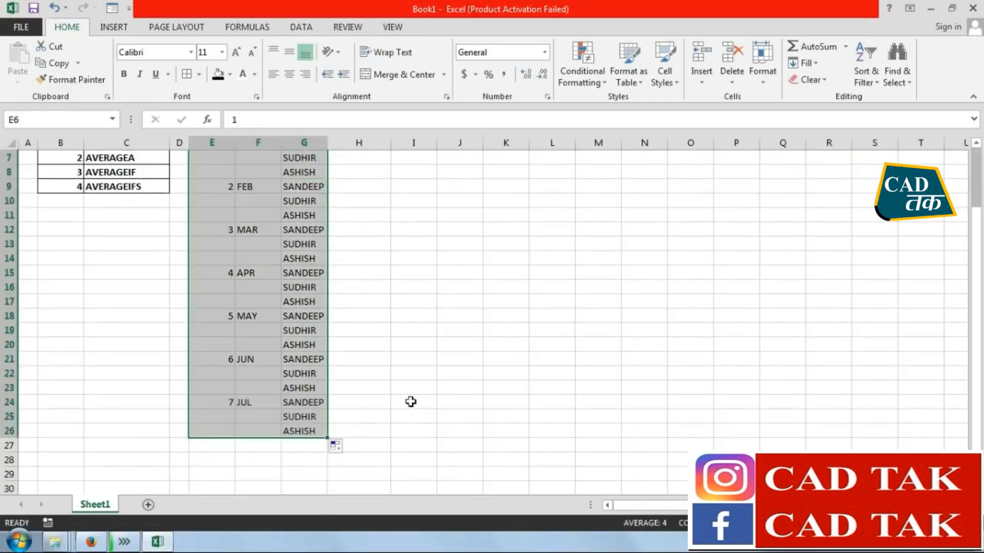
{"action": "left_click", "coordinate": [411, 401]}
{"action": "scroll", "coordinate": [333, 305], "scroll_direction": "up", "scroll_amount": 2}
Widen the NAME column slightly
{"action": "left_click_drag", "start_coordinate": [328, 144], "coordinate": [340, 145]}
{"action": "left_click", "coordinate": [378, 292]}
{"action": "left_click", "coordinate": [370, 234]}
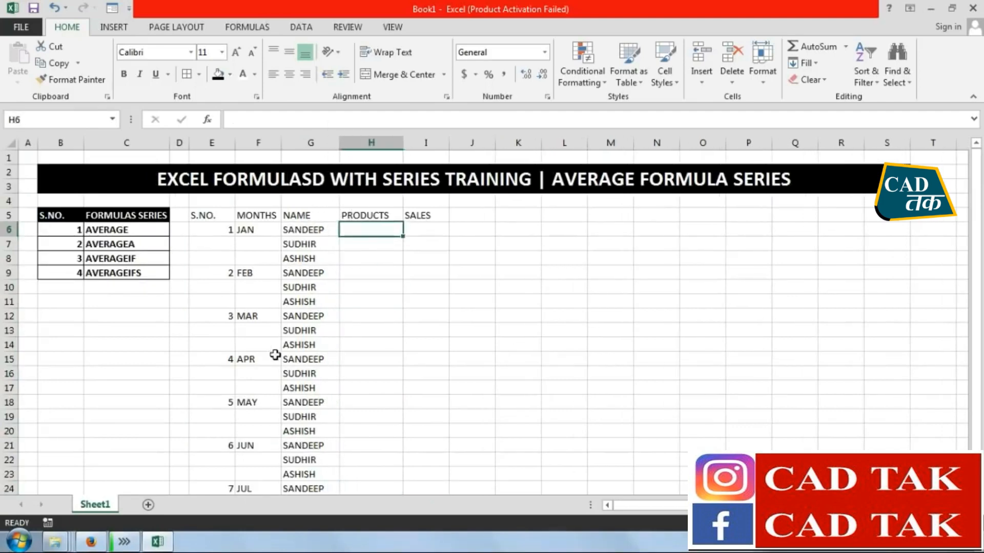
Format the header row E5:I5 with black fill and bold white text
{"action": "left_click_drag", "start_coordinate": [208, 215], "coordinate": [418, 215]}
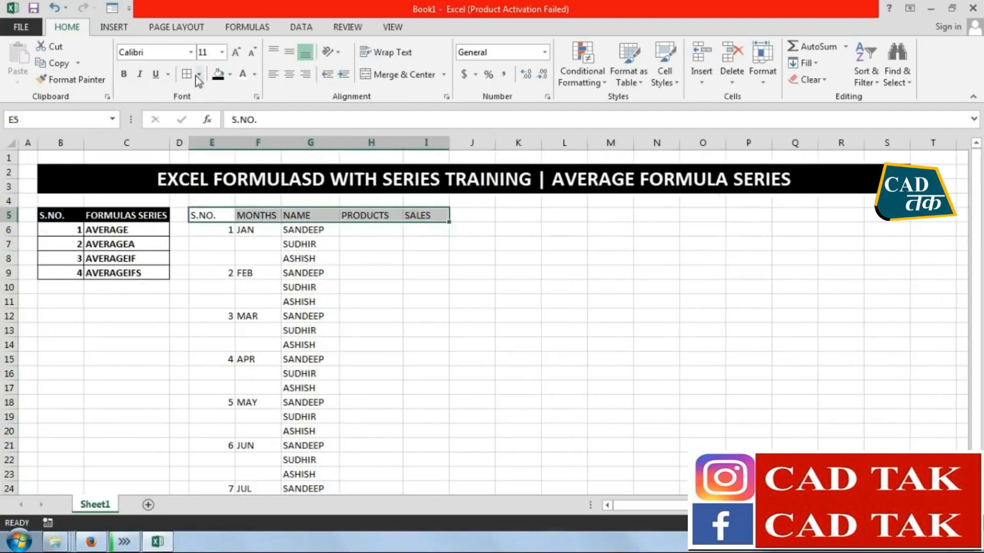
{"action": "left_click", "coordinate": [218, 74]}
{"action": "left_click", "coordinate": [243, 74]}
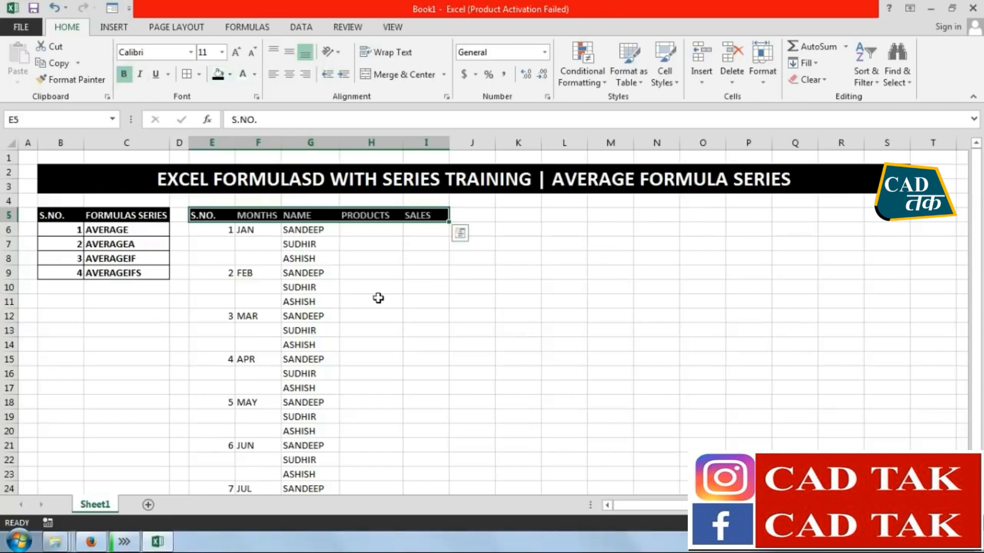
{"action": "left_click", "coordinate": [354, 302]}
Enter BPL, SONY and ONIDA in H6:H8 as the products for the JAN rows
{"action": "left_click", "coordinate": [192, 226]}
{"action": "left_click", "coordinate": [262, 229]}
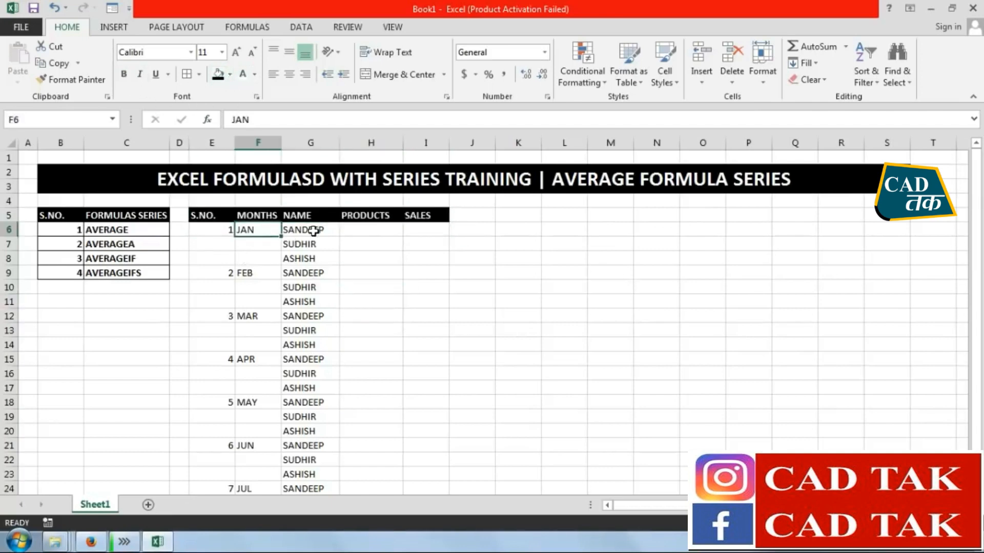
{"action": "left_click", "coordinate": [323, 228]}
{"action": "left_click", "coordinate": [379, 230]}
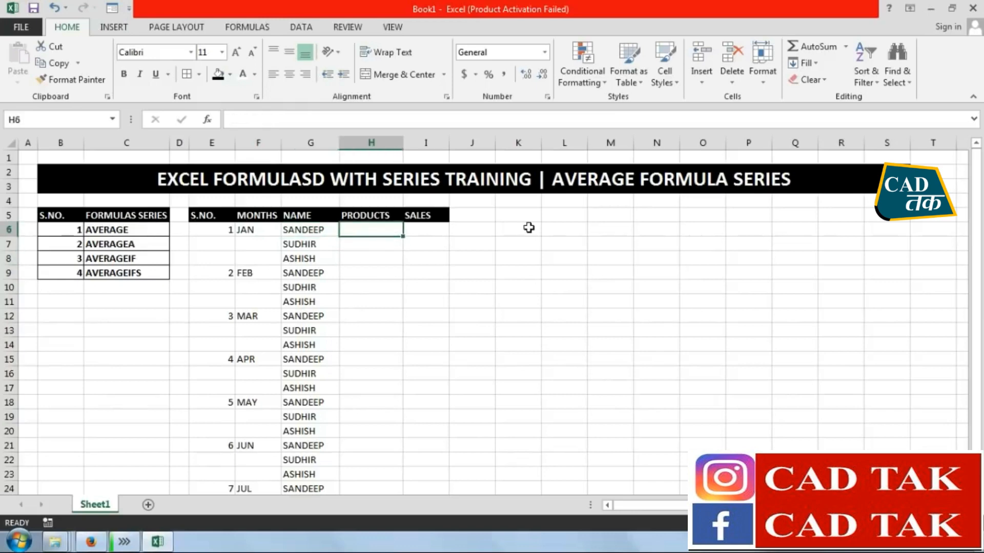
{"action": "type", "text": "BPL"}
{"action": "key", "text": "Return"}
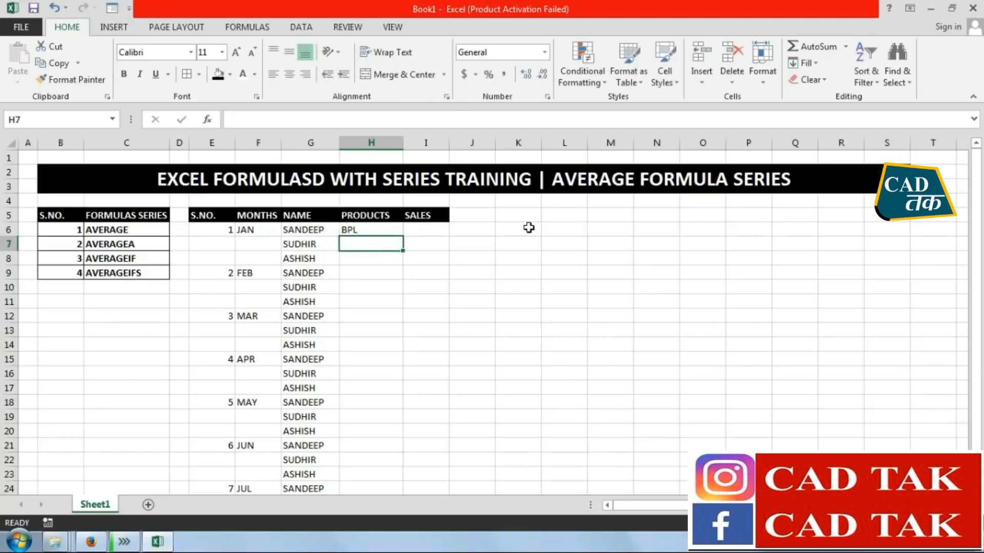
{"action": "type", "text": "SONY"}
{"action": "key", "text": "Return"}
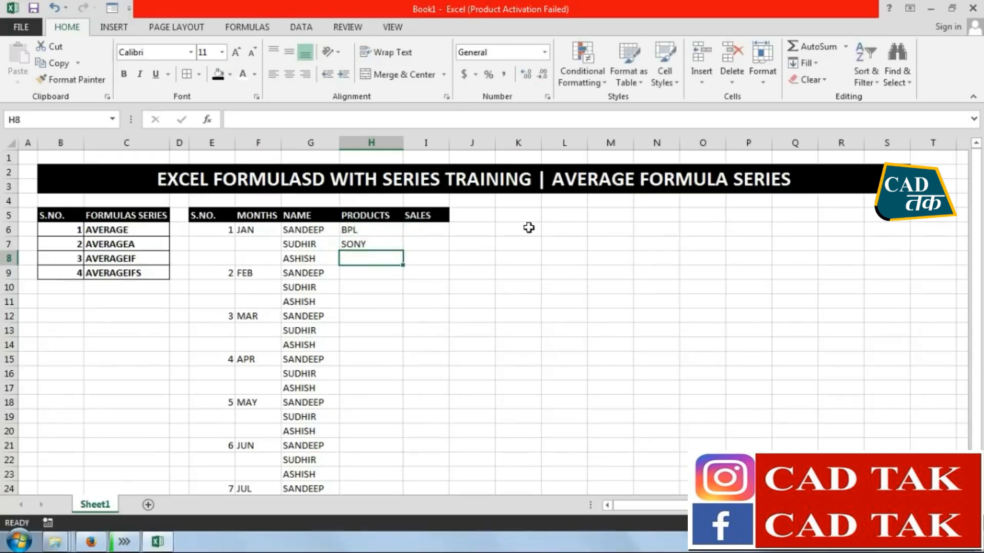
{"action": "type", "text": "O"}
{"action": "key", "text": "Return"}
Enter SONY, ONIDA and BPL in H9:H11 as the products for the FEB rows
{"action": "key", "text": "Up"}
{"action": "key", "text": "Up"}
{"action": "key", "text": "Up"}
{"action": "key", "text": "Down"}
{"action": "key", "text": "Down"}
{"action": "key", "text": "Down"}
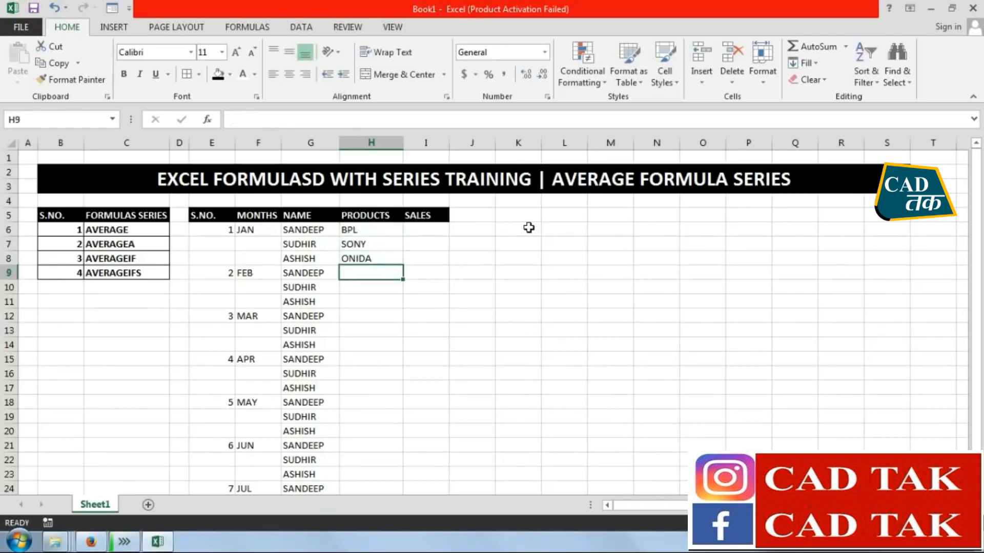
{"action": "type", "text": "SONY"}
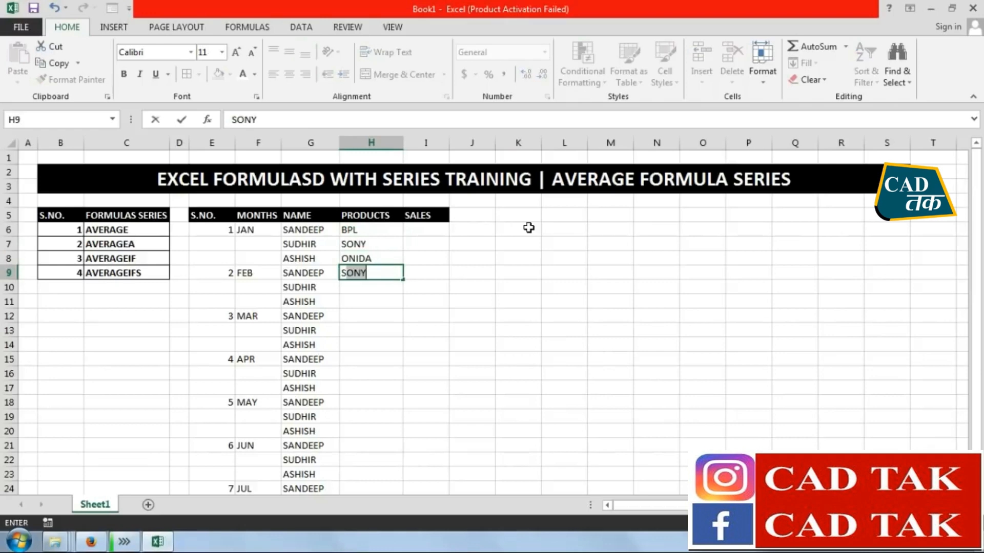
{"action": "key", "text": "Return"}
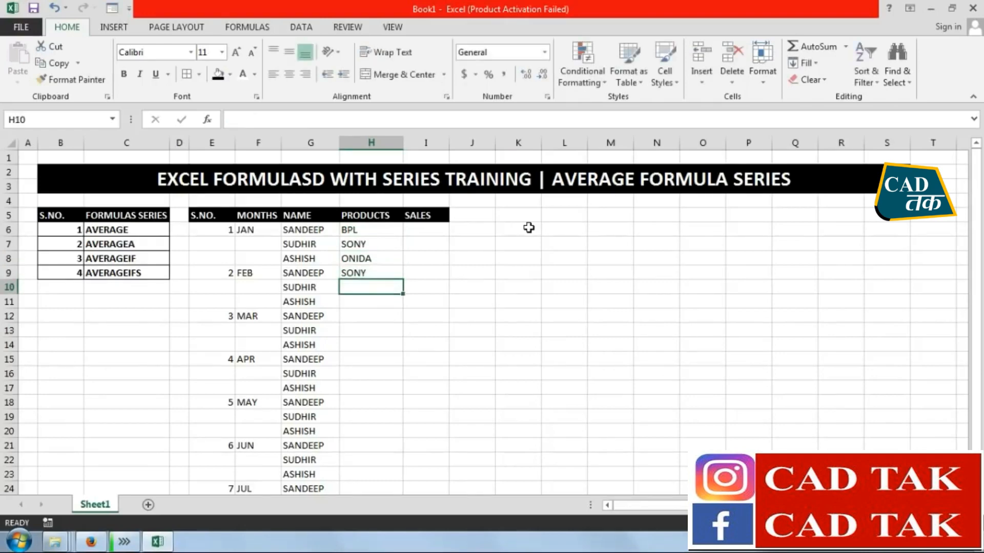
{"action": "type", "text": "ONIDA"}
{"action": "key", "text": "Return"}
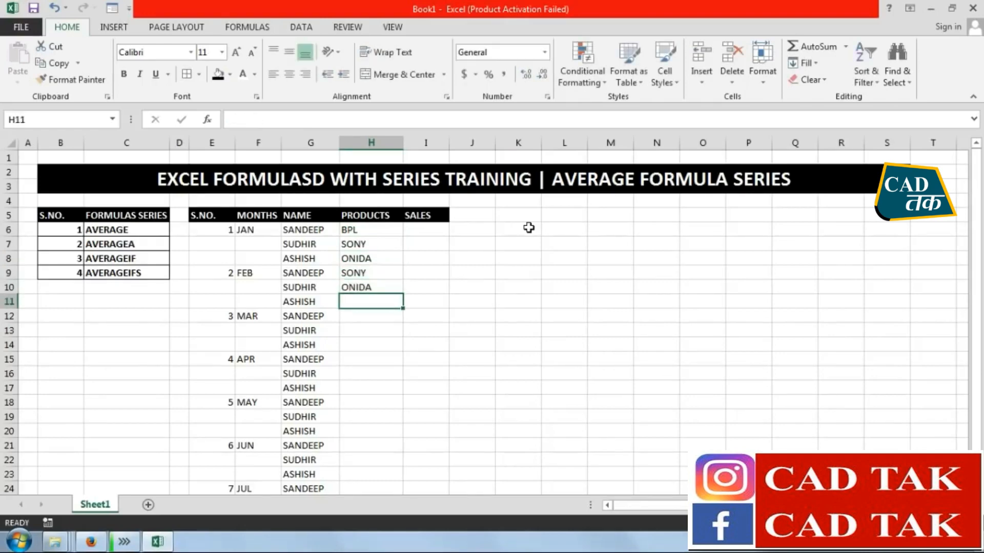
{"action": "type", "text": "BPL"}
{"action": "key", "text": "Return"}
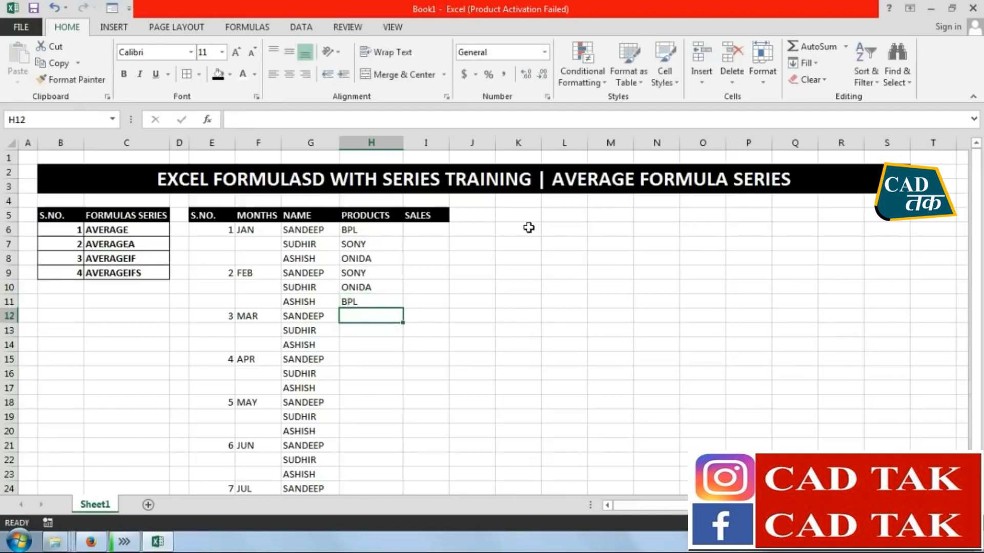
Enter ONIDA, BPL and SONY in H12:H14 as the products for the MAR rows
{"action": "type", "text": "ONIDA"}
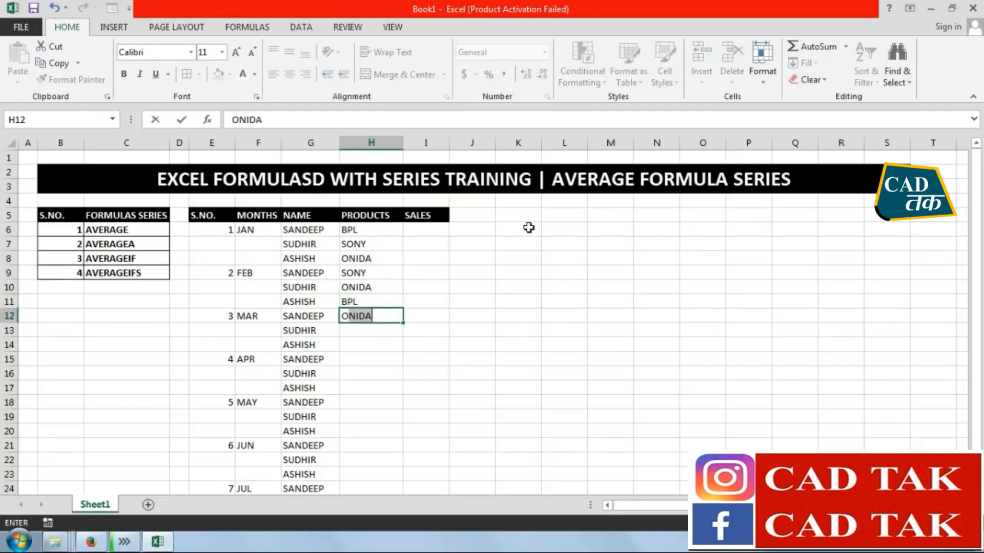
{"action": "key", "text": "Return"}
{"action": "type", "text": "BPL"}
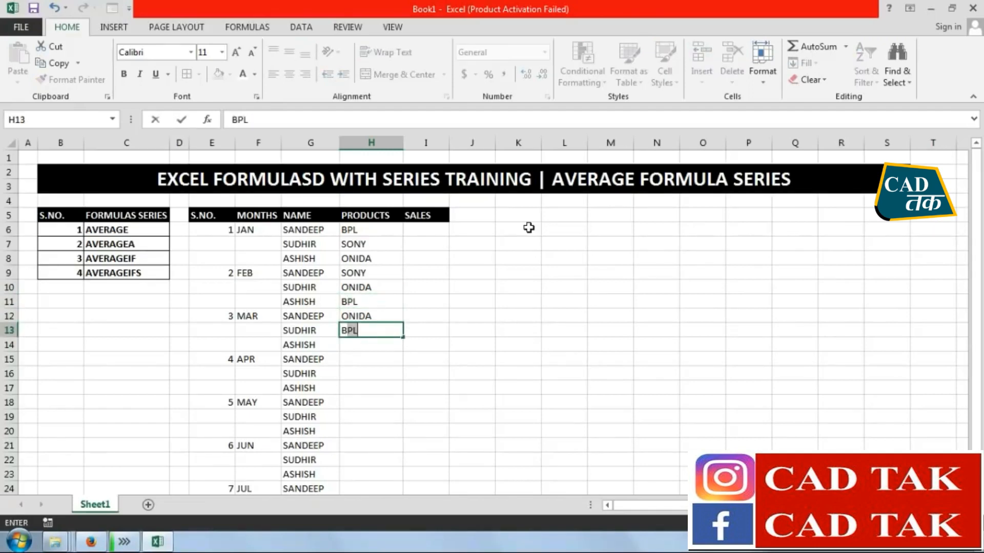
{"action": "key", "text": "Return"}
{"action": "type", "text": "SONY"}
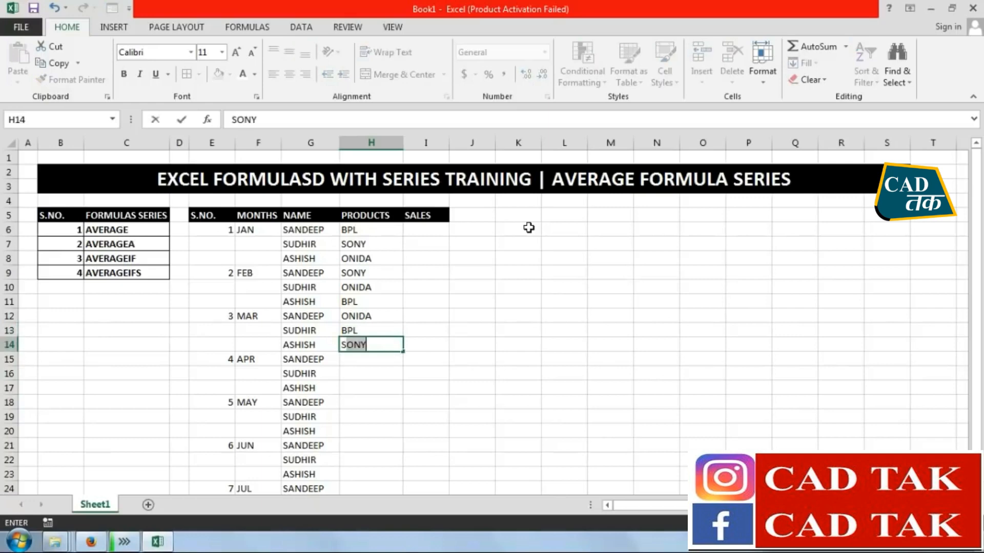
{"action": "key", "text": "Return"}
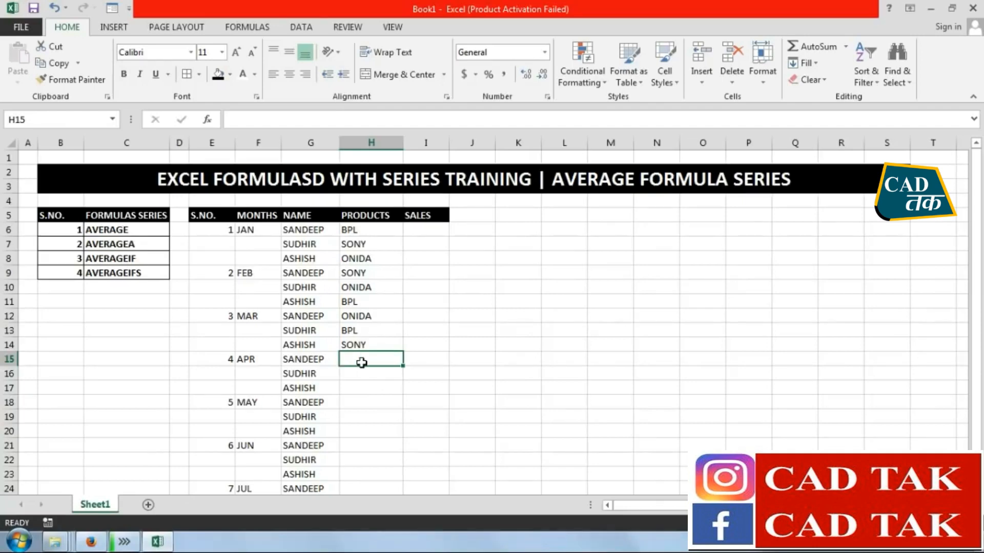
Enter BPL, ONIDA and SONY in H15:H17 as the products for the APR rows
{"action": "type", "text": "BPL"}
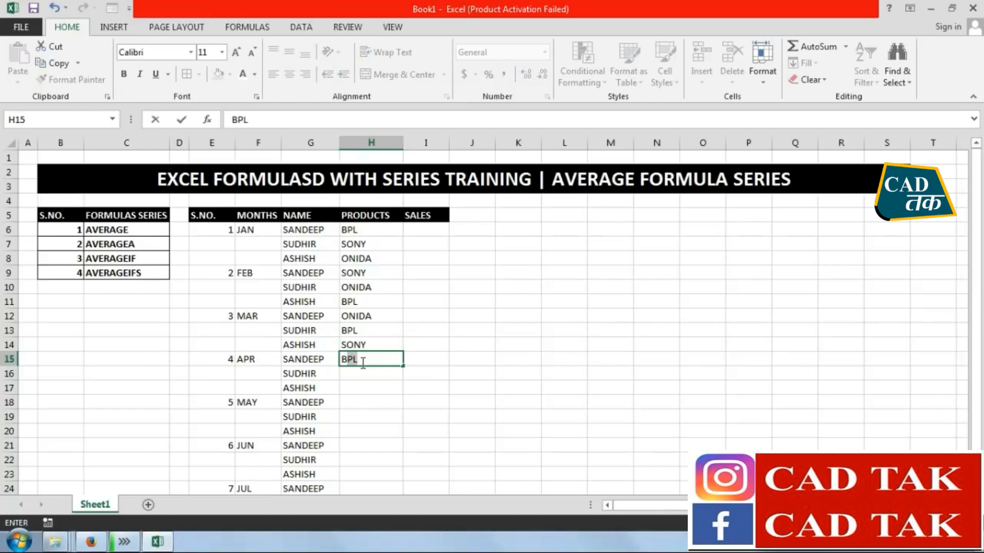
{"action": "key", "text": "Return"}
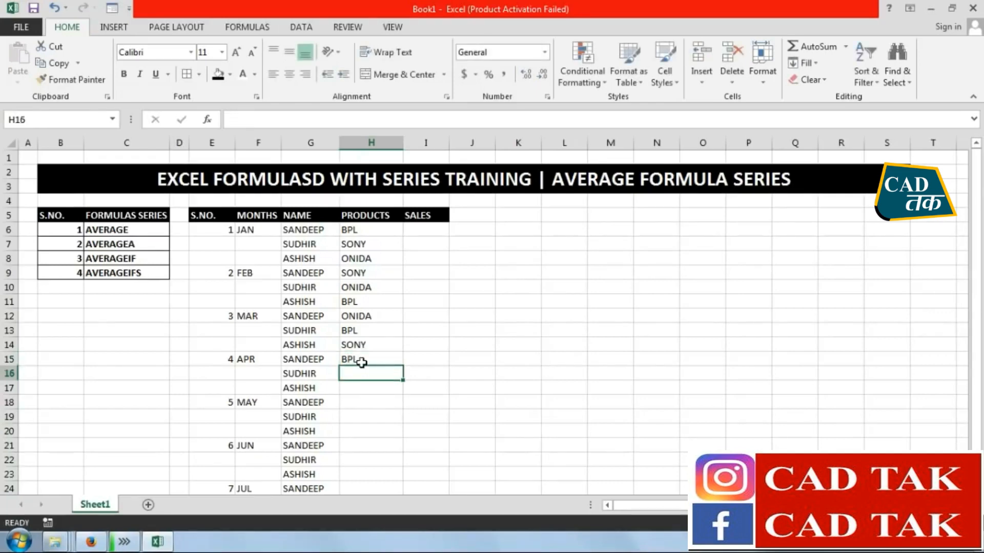
{"action": "type", "text": "ONIDA"}
{"action": "key", "text": "Return"}
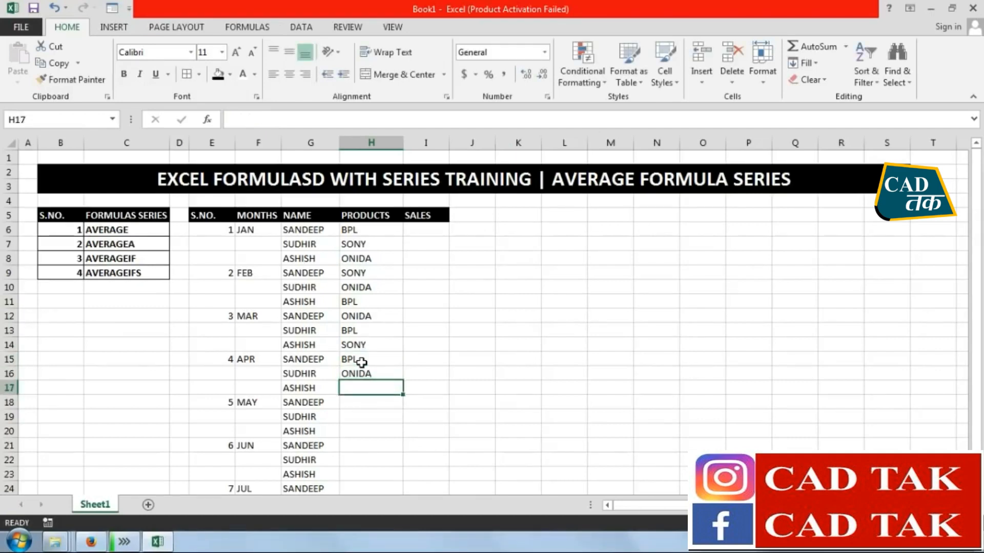
{"action": "type", "text": "SONY"}
{"action": "key", "text": "Return"}
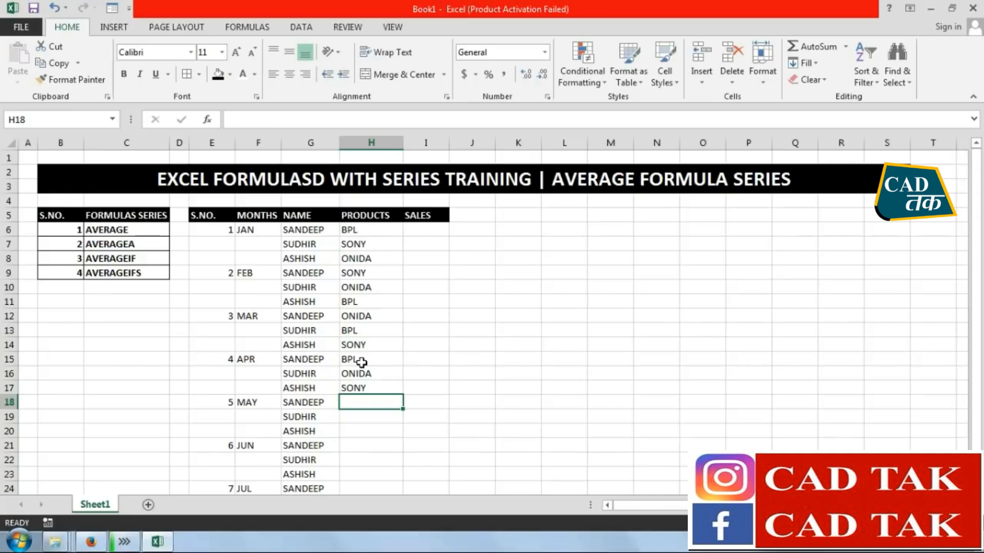
Enter SONY, ONIDA and BPL in H18:H20 as the products for the MAY rows
{"action": "type", "text": "SONY"}
{"action": "key", "text": "Return"}
{"action": "type", "text": "ONIDA"}
{"action": "key", "text": "Return"}
{"action": "type", "text": "BPL"}
{"action": "key", "text": "Return"}
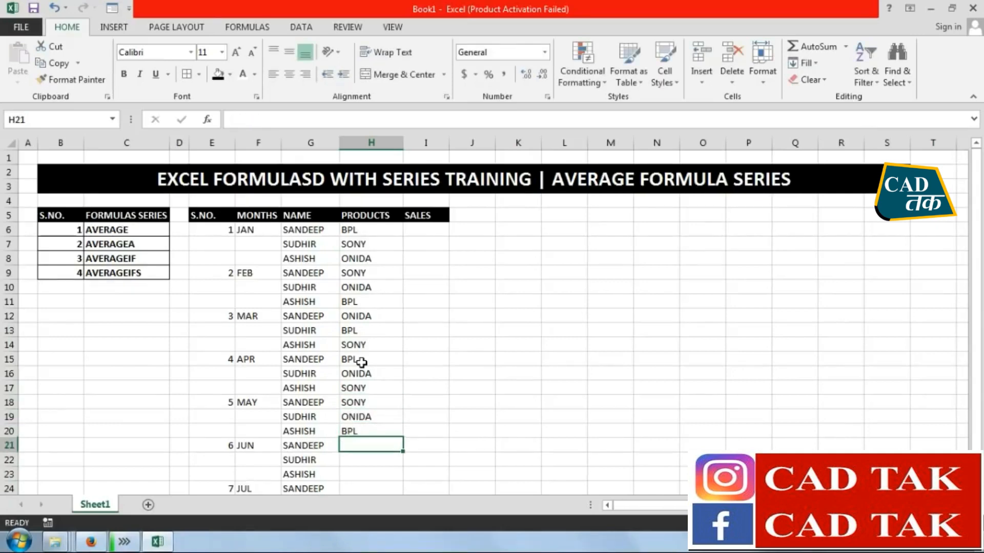
Enter BPL, SONY and ONIDA in H21:H23 as the products for the JUN rows
{"action": "type", "text": "BPL"}
{"action": "key", "text": "Return"}
{"action": "type", "text": "SONY"}
{"action": "key", "text": "Return"}
{"action": "type", "text": "ONIDA"}
{"action": "key", "text": "Return"}
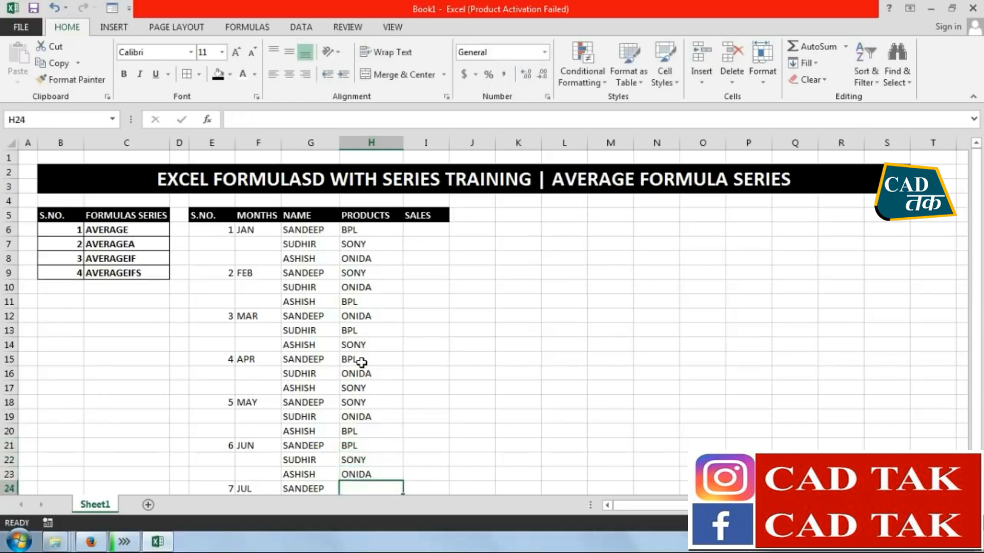
Enter SONY, BPL and ONIDA in H24:H26 as the products for the JUL rows
{"action": "scroll", "coordinate": [361, 362], "scroll_direction": "down", "scroll_amount": 2}
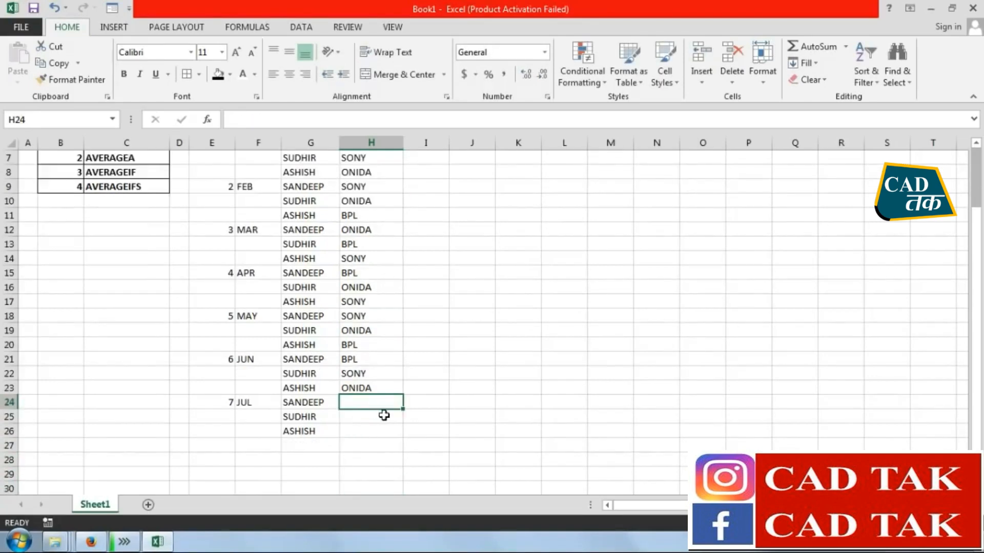
{"action": "type", "text": "SONY"}
{"action": "key", "text": "Return"}
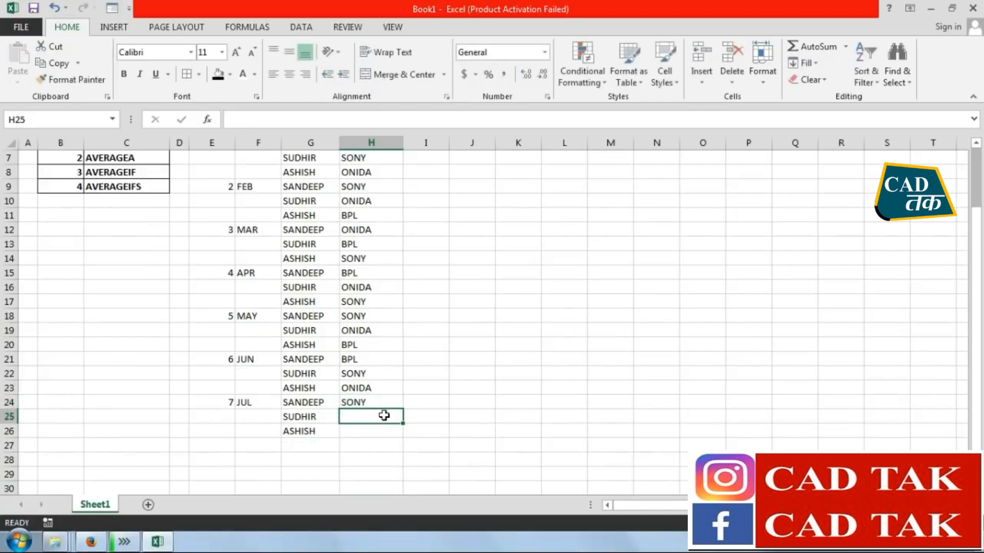
{"action": "type", "text": "BPL"}
{"action": "key", "text": "Return"}
{"action": "type", "text": "ONIDA"}
{"action": "key", "text": "Return"}
Enter 15, 10 and 12 in I6:I8 as the sales for the JAN rows
{"action": "scroll", "coordinate": [384, 413], "scroll_direction": "up", "scroll_amount": 2}
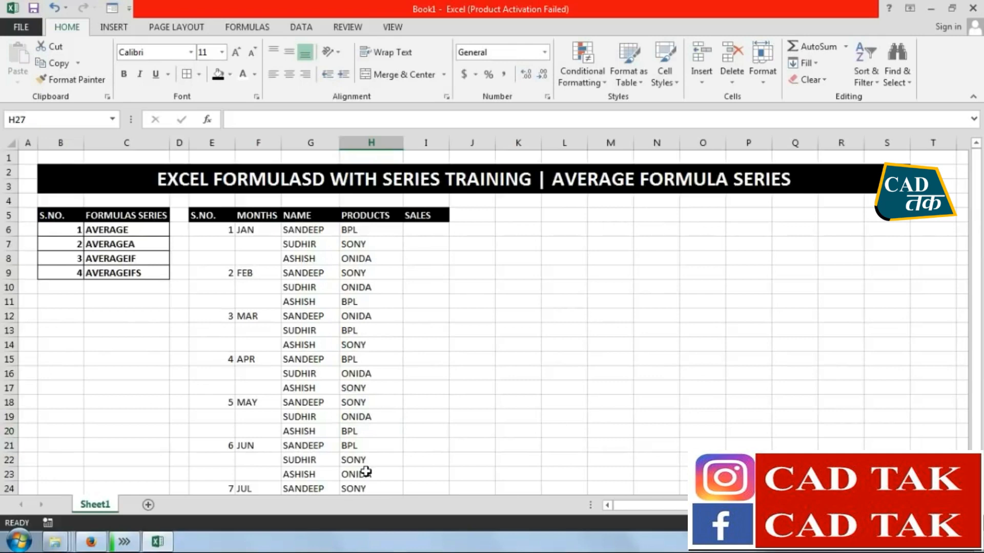
{"action": "left_click", "coordinate": [425, 229]}
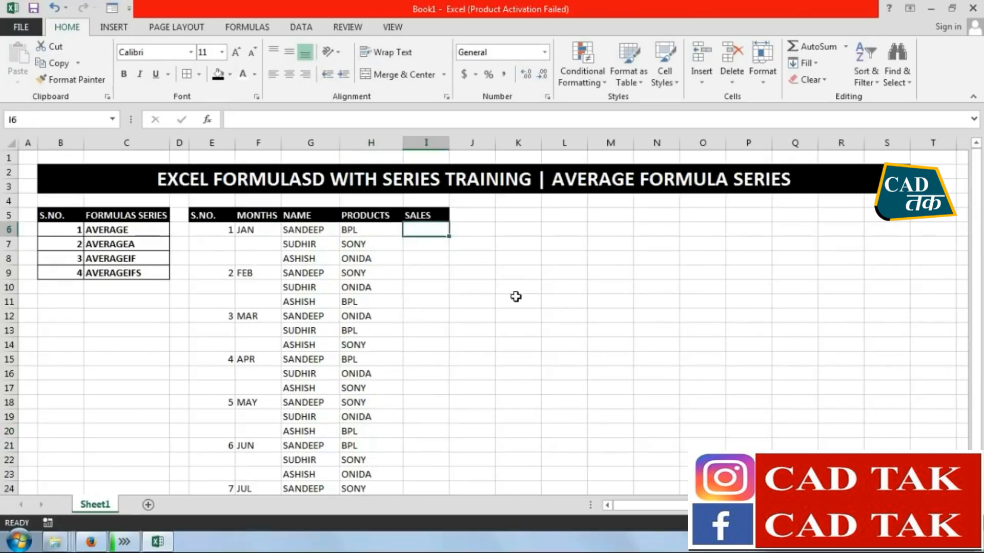
{"action": "type", "text": "15"}
{"action": "key", "text": "Return"}
{"action": "type", "text": "10"}
{"action": "key", "text": "Return"}
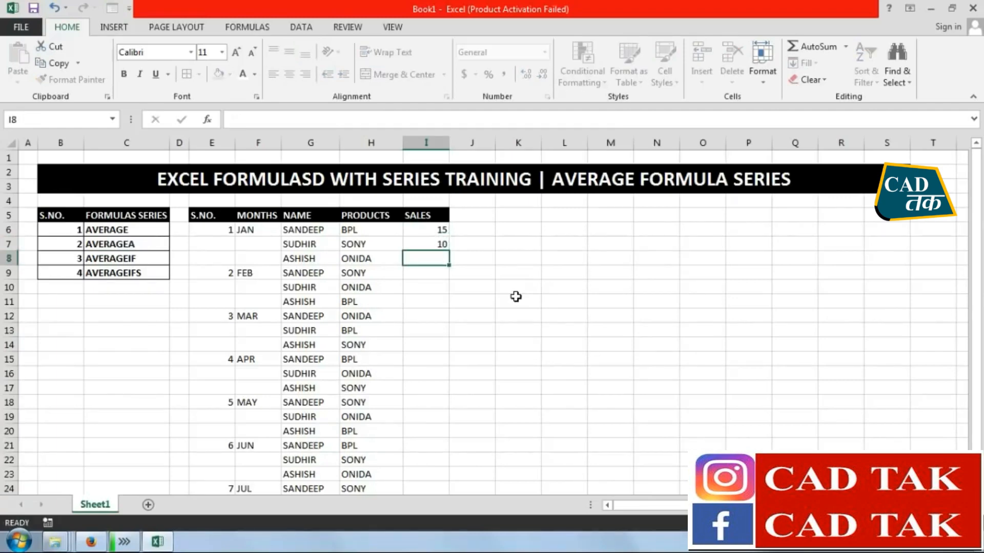
{"action": "type", "text": "12"}
{"action": "key", "text": "Return"}
Enter 10, 15 and 14 in I9:I11 as the sales for the FEB rows
{"action": "type", "text": "10"}
{"action": "key", "text": "Return"}
{"action": "type", "text": "15"}
{"action": "key", "text": "Return"}
{"action": "type", "text": "14"}
{"action": "key", "text": "Return"}
Enter 20, 25 and 30 in I12:I14 as the sales for the MAR rows
{"action": "type", "text": "20"}
{"action": "key", "text": "Return"}
{"action": "type", "text": "25"}
{"action": "key", "text": "Return"}
{"action": "type", "text": "30"}
{"action": "key", "text": "Return"}
Enter 30, 25 and 20 in I15:I17 as the sales for the APR rows
{"action": "type", "text": "30"}
{"action": "key", "text": "Return"}
{"action": "type", "text": "25"}
{"action": "key", "text": "Return"}
{"action": "type", "text": "20"}
{"action": "key", "text": "Return"}
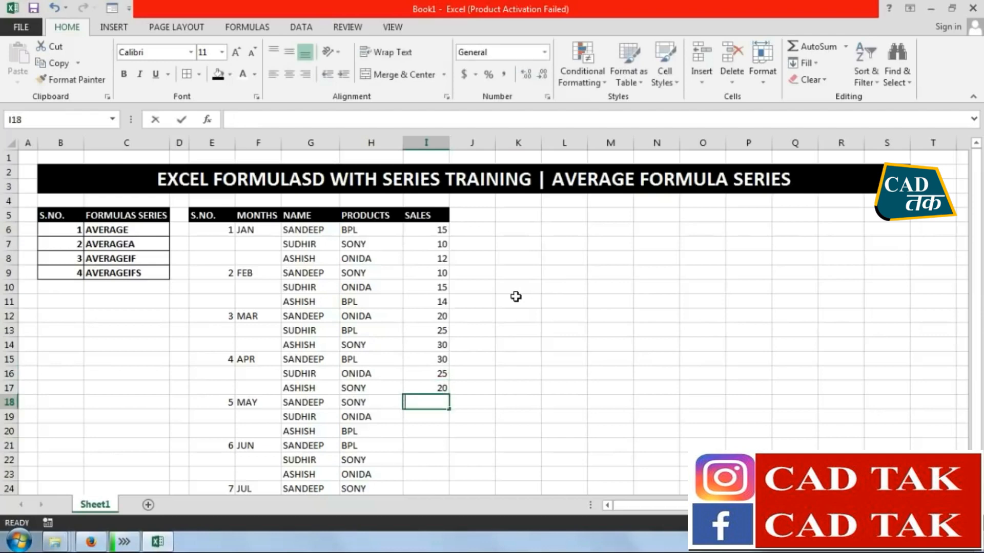
Enter 15, 25 and 20 in I18:I20 as the sales for the MAY rows
{"action": "type", "text": "15"}
{"action": "key", "text": "Return"}
{"action": "type", "text": "25"}
{"action": "key", "text": "Return"}
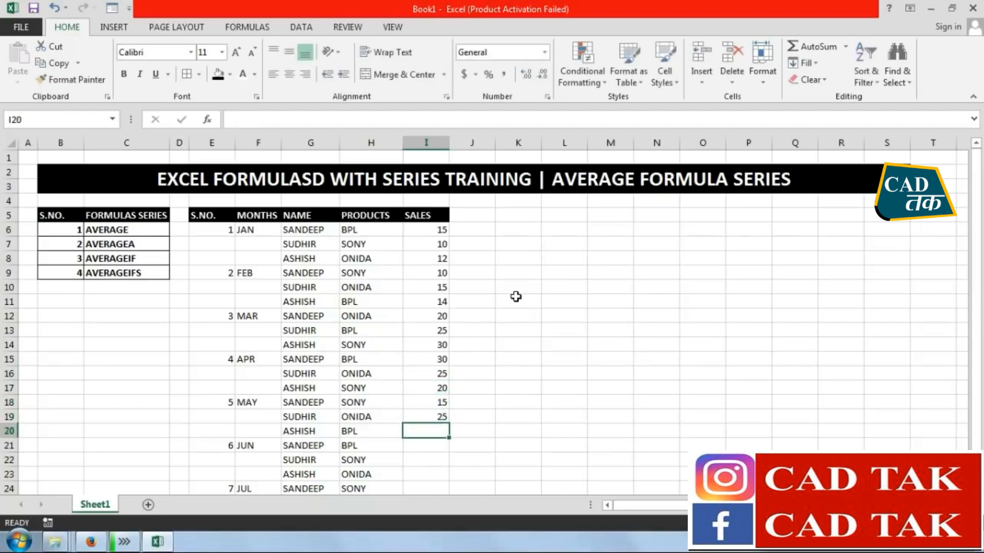
{"action": "type", "text": "20"}
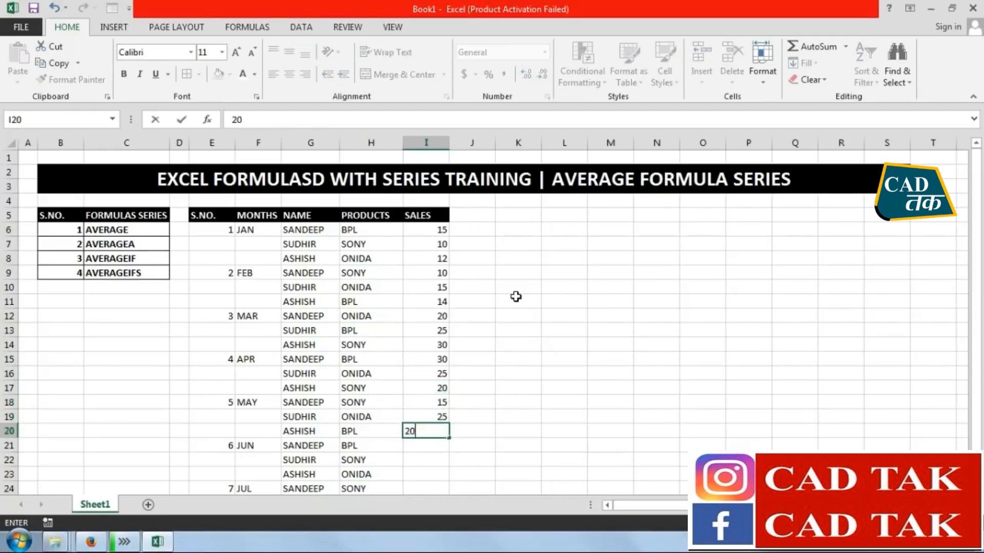
{"action": "key", "text": "Return"}
Enter 15, 25 and 30 in I21:I23 as the sales for the JUN rows
{"action": "type", "text": "15"}
{"action": "key", "text": "Return"}
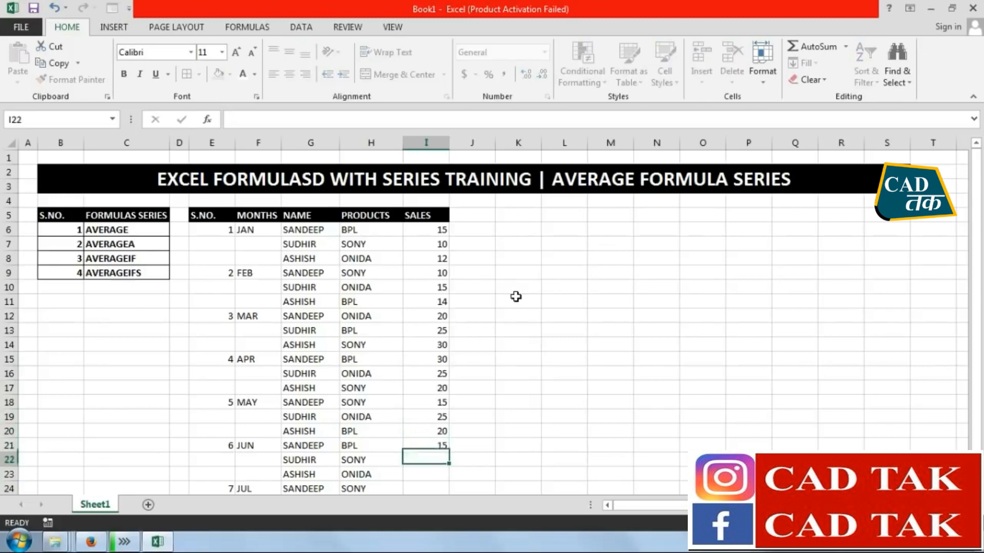
{"action": "type", "text": "25"}
{"action": "key", "text": "Return"}
{"action": "type", "text": "30"}
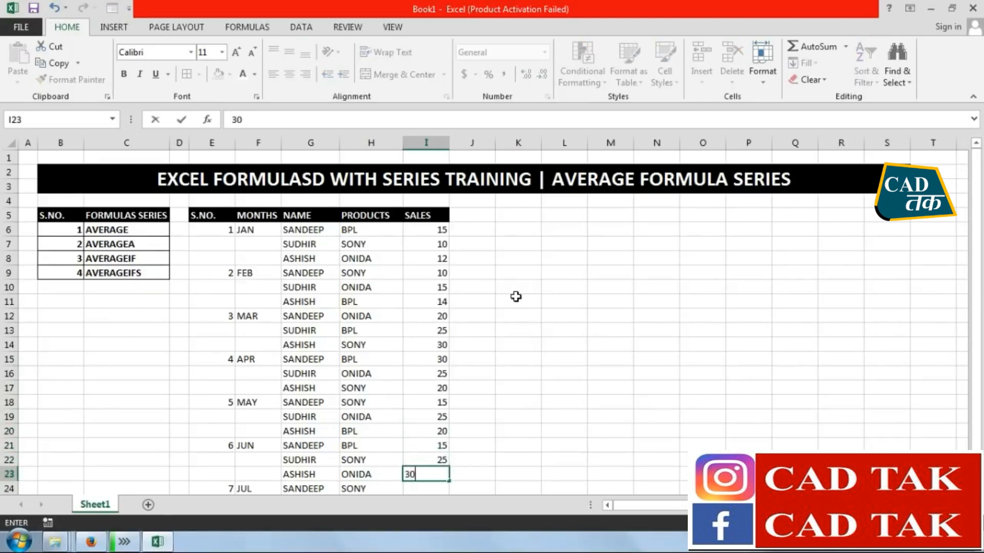
{"action": "key", "text": "Return"}
Enter 15, 20 and 25 in I24:I26 as the sales for the JUL rows
{"action": "type", "text": "15"}
{"action": "key", "text": "Return"}
{"action": "type", "text": "20"}
{"action": "key", "text": "Return"}
{"action": "type", "text": "25"}
{"action": "key", "text": "Return"}
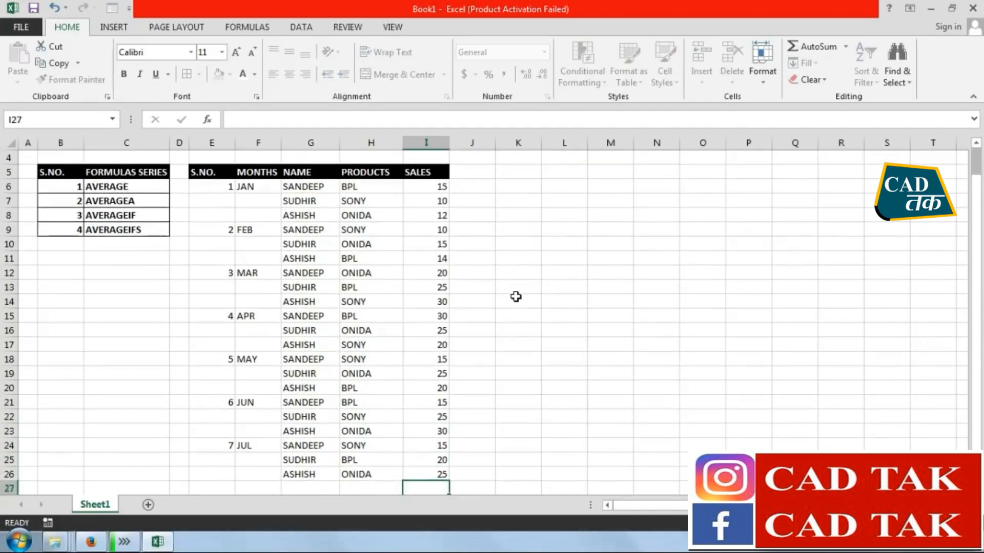
Add all borders to the sales table E5:I26 and center its contents horizontally
{"action": "left_click_drag", "start_coordinate": [437, 470], "coordinate": [226, 172]}
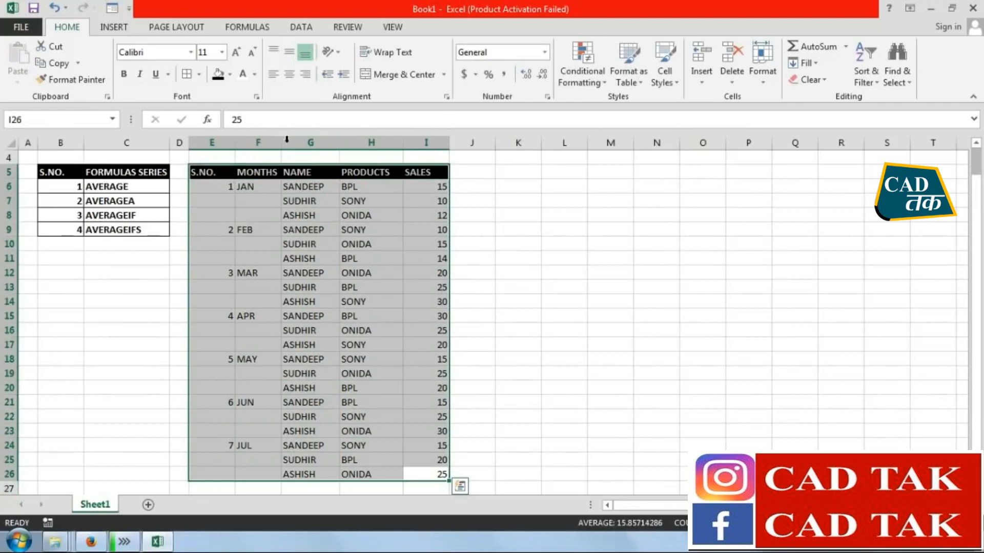
{"action": "left_click", "coordinate": [187, 75]}
{"action": "left_click", "coordinate": [289, 74]}
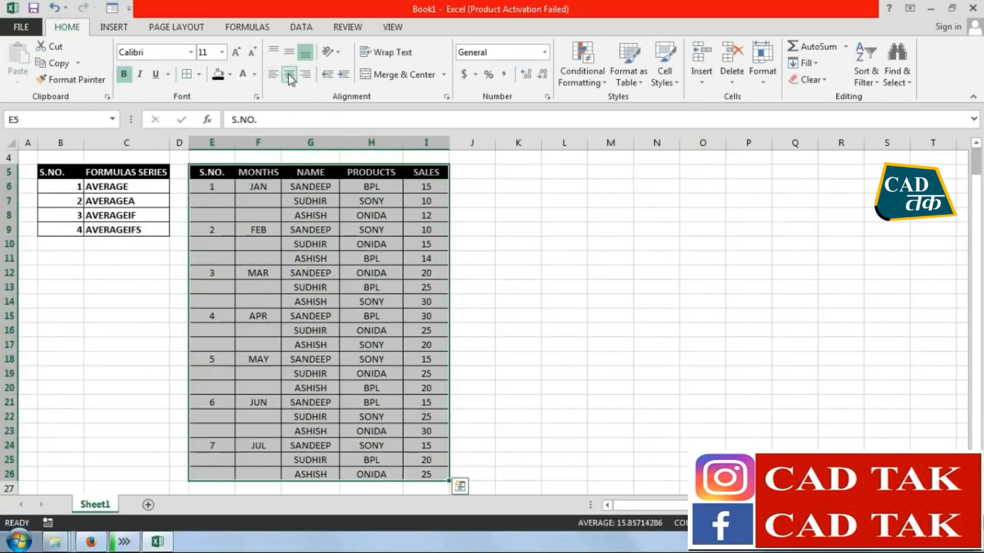
{"action": "left_click", "coordinate": [553, 266]}
Merge and center the JAN serial number cells E6:E8 and the month cells F6:F8
{"action": "left_click_drag", "start_coordinate": [208, 187], "coordinate": [228, 218]}
{"action": "left_click", "coordinate": [399, 74]}
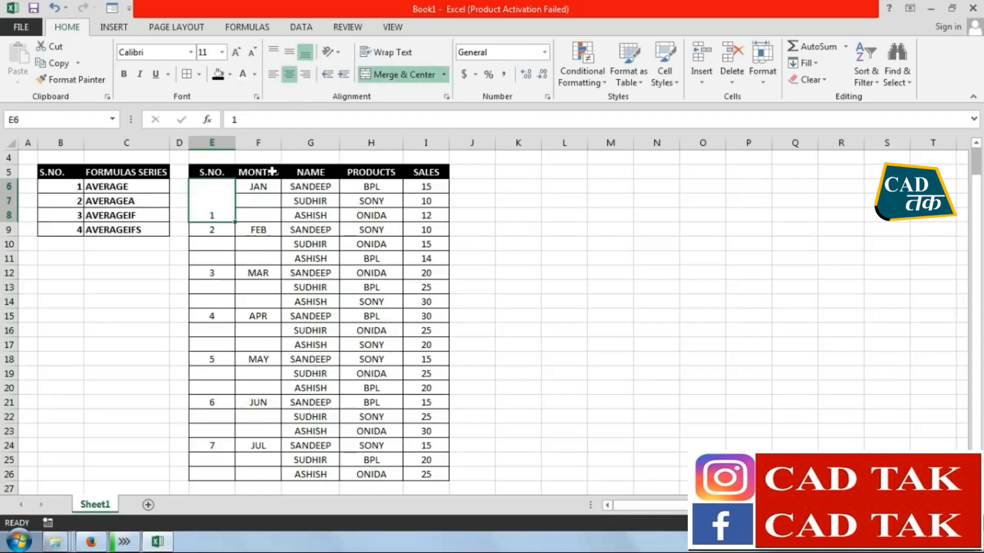
{"action": "left_click_drag", "start_coordinate": [264, 187], "coordinate": [265, 215]}
{"action": "left_click", "coordinate": [400, 74]}
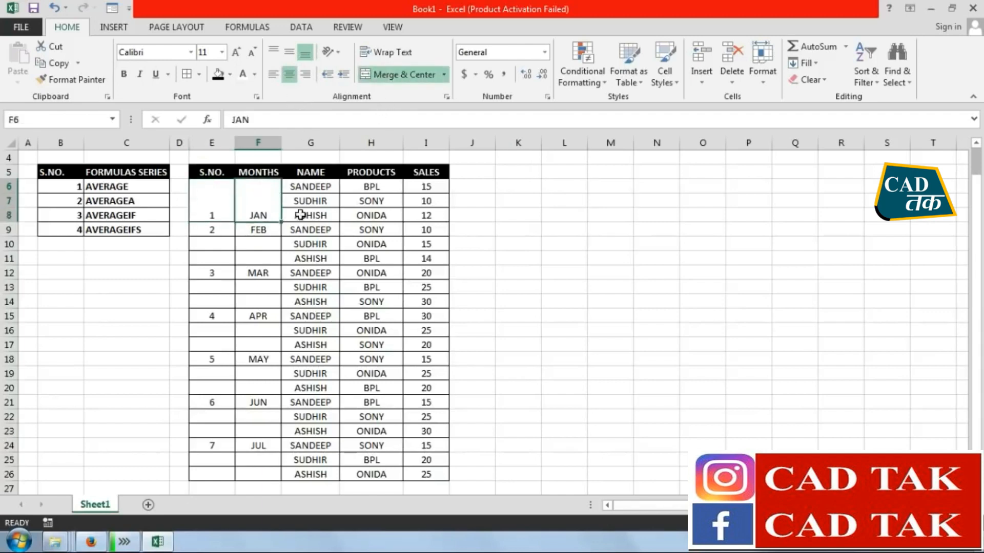
Merge and center the FEB month cells F9:F11 and the serial number cells E9:E11
{"action": "left_click", "coordinate": [265, 231]}
{"action": "left_click_drag", "start_coordinate": [265, 230], "coordinate": [280, 253]}
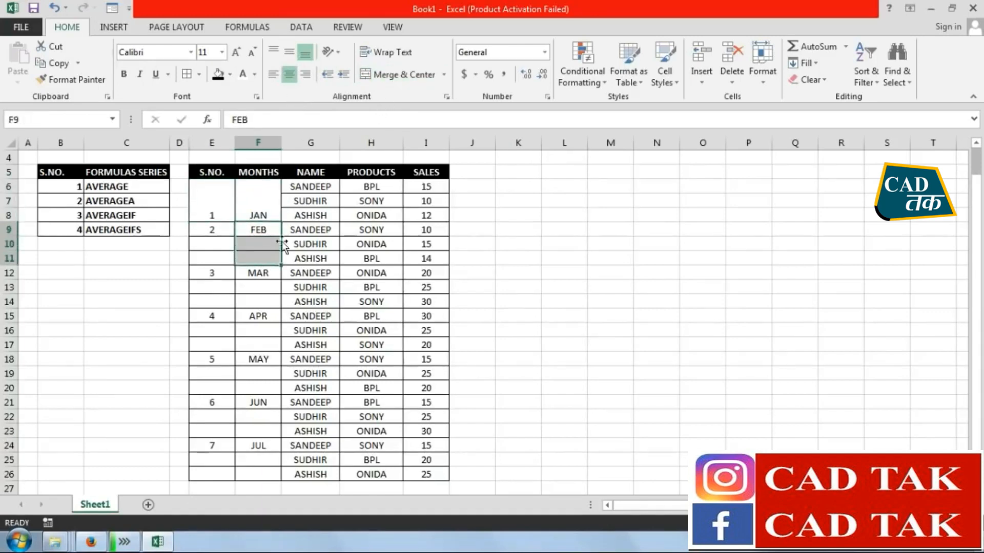
{"action": "left_click", "coordinate": [399, 74]}
{"action": "left_click_drag", "start_coordinate": [212, 231], "coordinate": [222, 301]}
{"action": "left_click", "coordinate": [400, 74]}
Merge and center the serial number and month cells for MAR (rows 12–14) and APR (rows 15–17), each block separately
{"action": "left_click", "coordinate": [402, 74]}
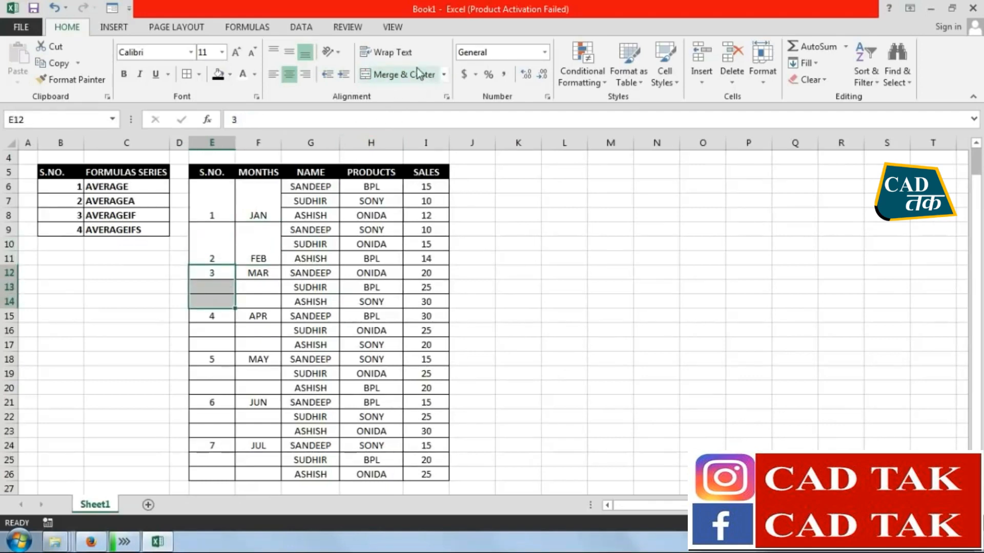
{"action": "left_click_drag", "start_coordinate": [267, 272], "coordinate": [269, 344]}
{"action": "left_click", "coordinate": [402, 74]}
{"action": "left_click", "coordinate": [402, 74]}
{"action": "left_click_drag", "start_coordinate": [202, 321], "coordinate": [210, 392]}
{"action": "left_click", "coordinate": [410, 76]}
Merge and center the serial number and month cells for MAY (rows 18–20) and JUN (rows 21–23), each block separately
{"action": "left_click", "coordinate": [392, 77]}
{"action": "left_click_drag", "start_coordinate": [257, 357], "coordinate": [226, 433]}
{"action": "left_click", "coordinate": [402, 77]}
{"action": "left_click", "coordinate": [402, 77]}
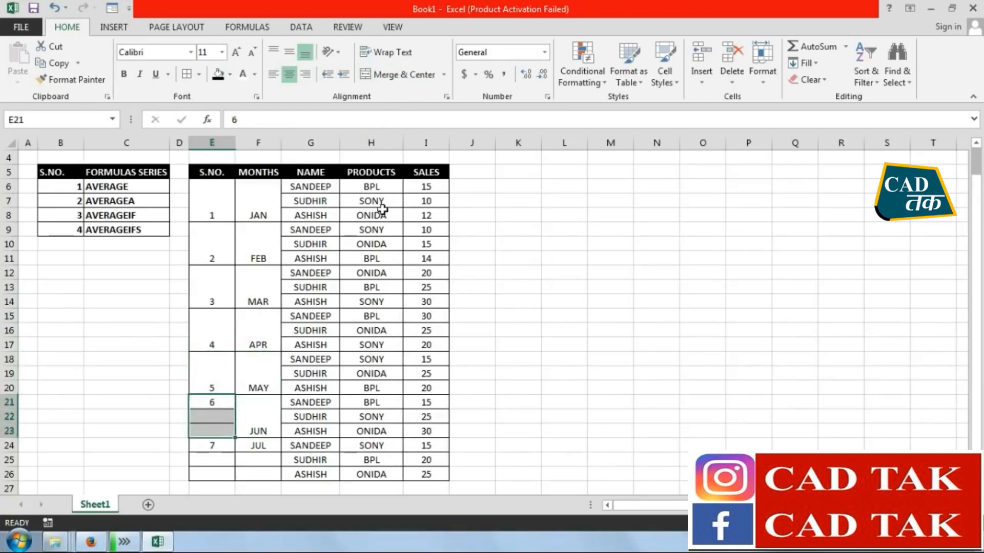
{"action": "left_click", "coordinate": [405, 75]}
Merge and center the JUL month cells F24:F26 and the serial number cells E24:E26
{"action": "left_click_drag", "start_coordinate": [268, 457], "coordinate": [267, 474]}
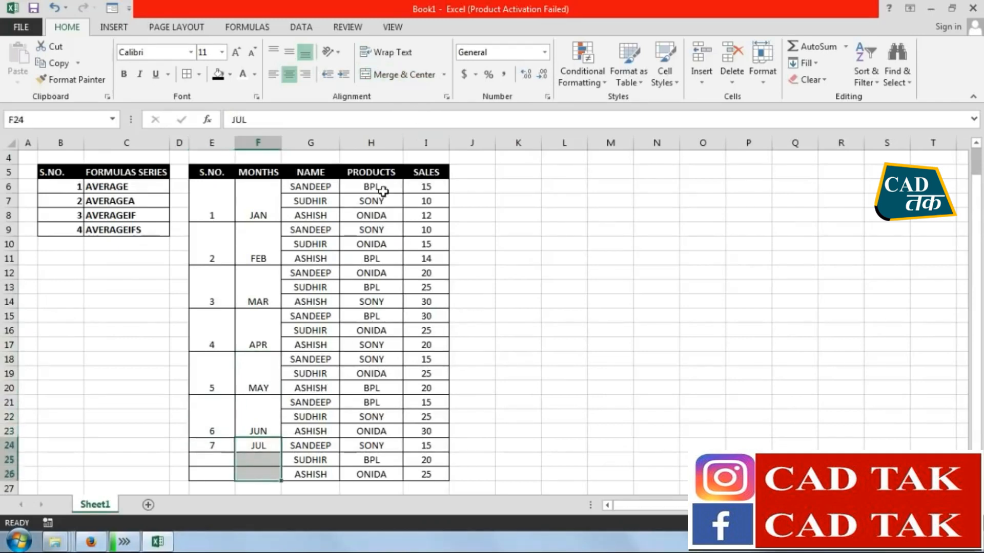
{"action": "left_click", "coordinate": [405, 74]}
{"action": "left_click_drag", "start_coordinate": [221, 447], "coordinate": [219, 471]}
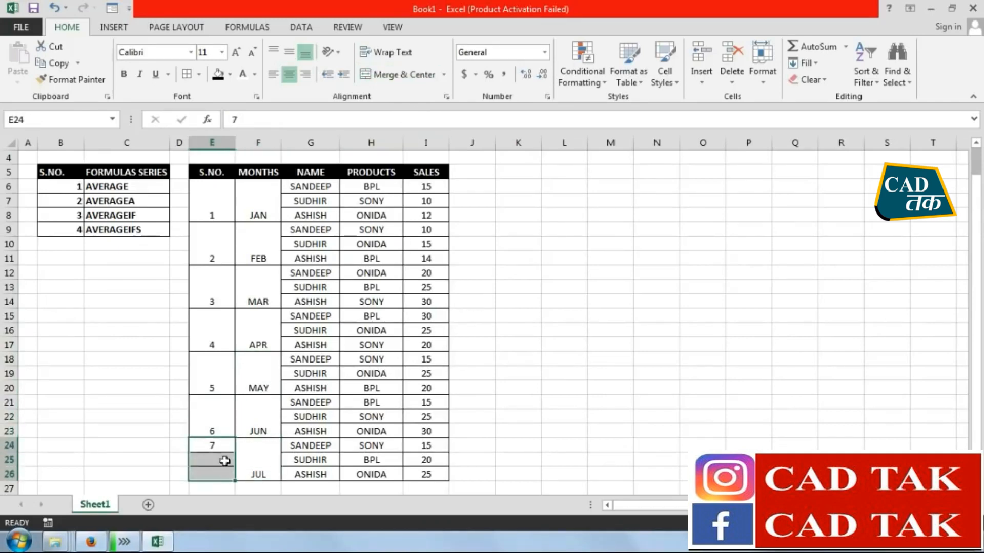
{"action": "left_click", "coordinate": [405, 74]}
{"action": "left_click", "coordinate": [506, 285]}
Middle-align the merged serial numbers and months in E6:F26 and set their font size to 16
{"action": "left_click_drag", "start_coordinate": [235, 198], "coordinate": [265, 460]}
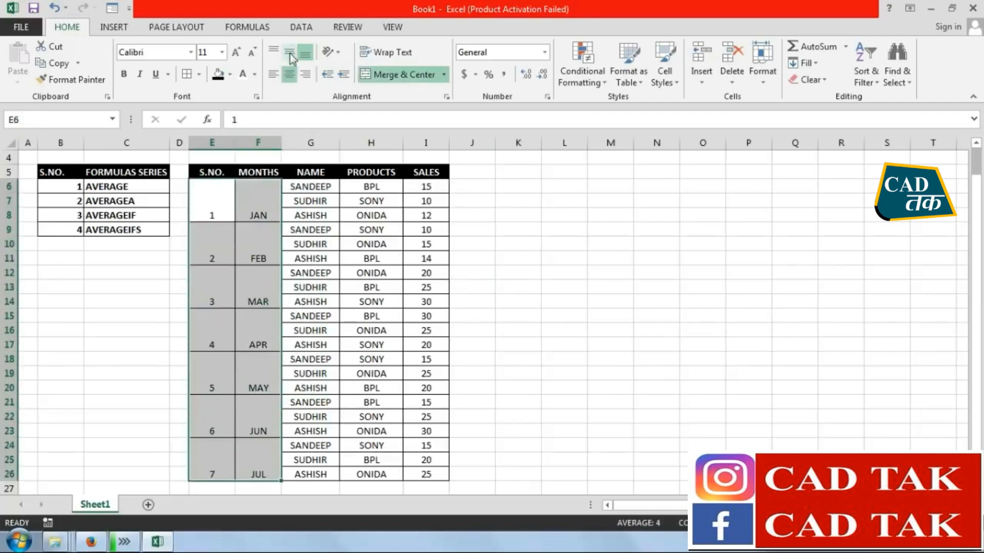
{"action": "left_click", "coordinate": [289, 52]}
{"action": "left_click", "coordinate": [237, 53]}
{"action": "left_click", "coordinate": [237, 54]}
{"action": "left_click", "coordinate": [236, 53]}
{"action": "left_click", "coordinate": [237, 54]}
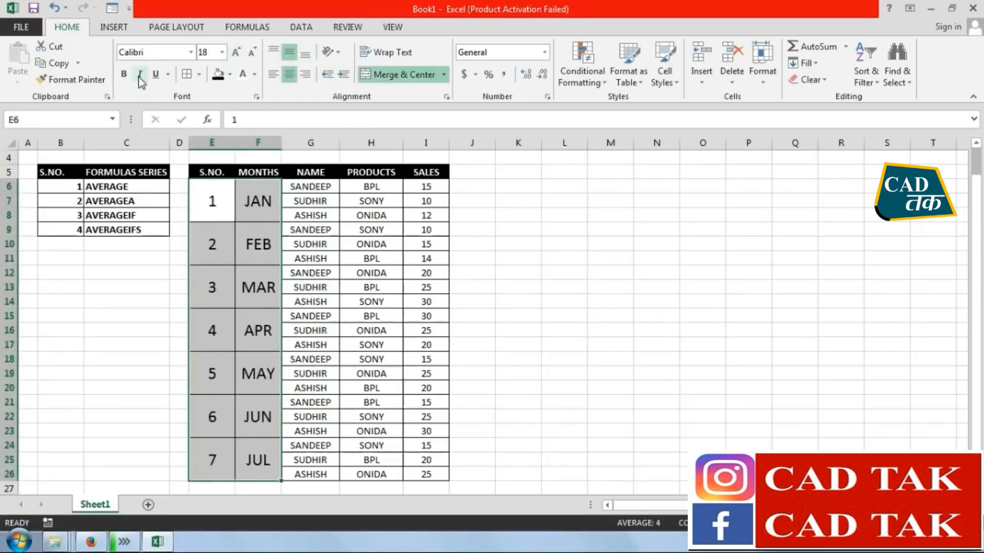
{"action": "left_click", "coordinate": [251, 55]}
{"action": "left_click", "coordinate": [566, 292]}
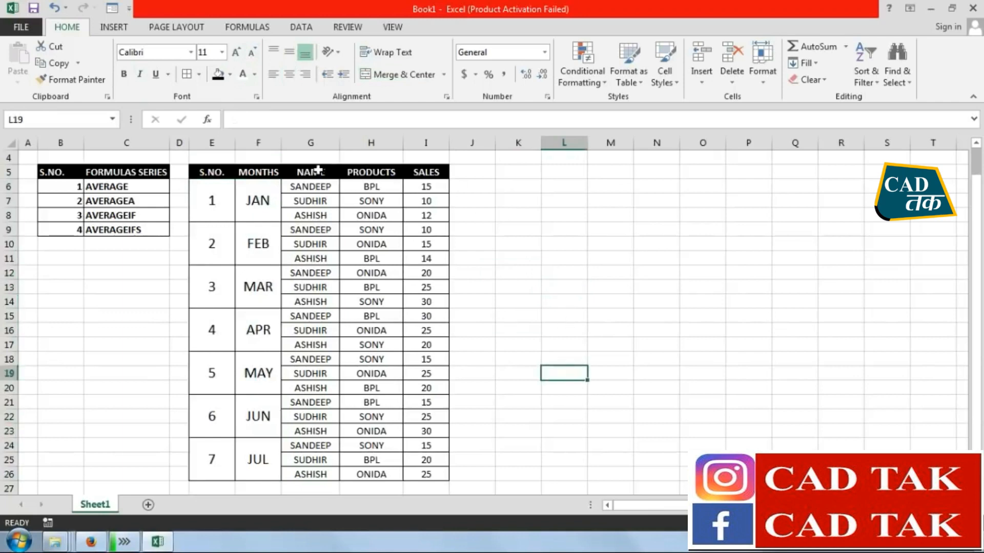
{"action": "left_click", "coordinate": [229, 206]}
{"action": "left_click", "coordinate": [256, 202]}
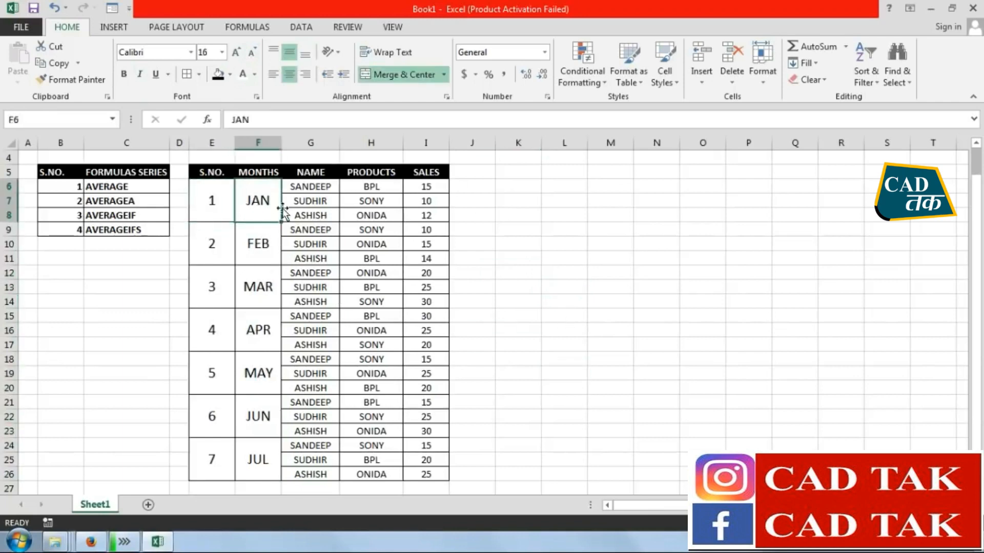
{"action": "left_click_drag", "start_coordinate": [298, 189], "coordinate": [426, 215]}
{"action": "left_click", "coordinate": [566, 239]}
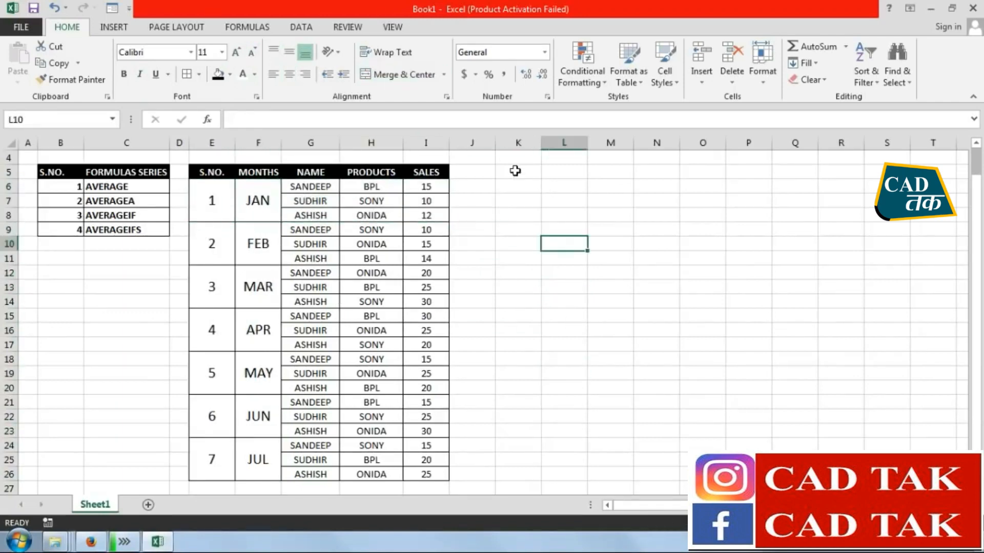
{"action": "left_click", "coordinate": [515, 171]}
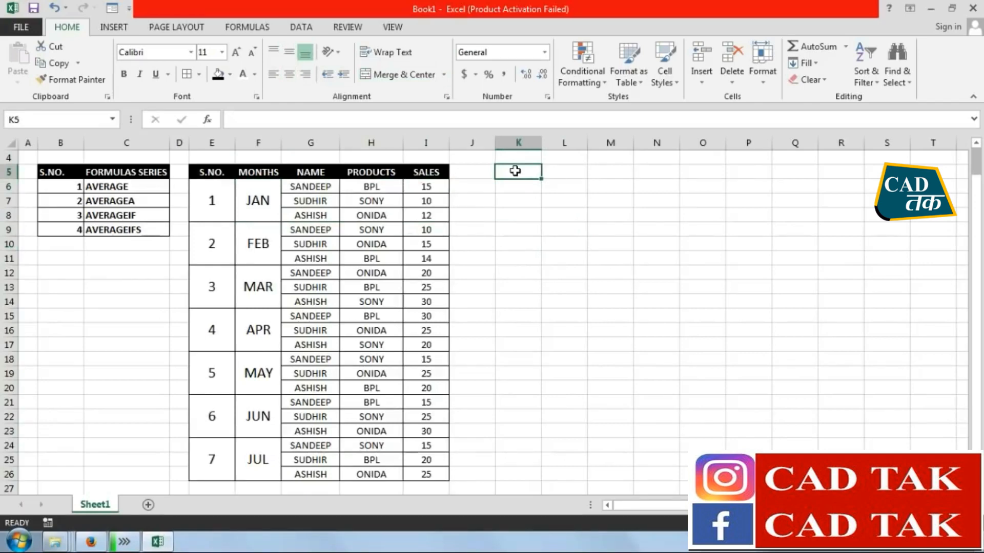
{"action": "key", "text": "ctrl+z"}
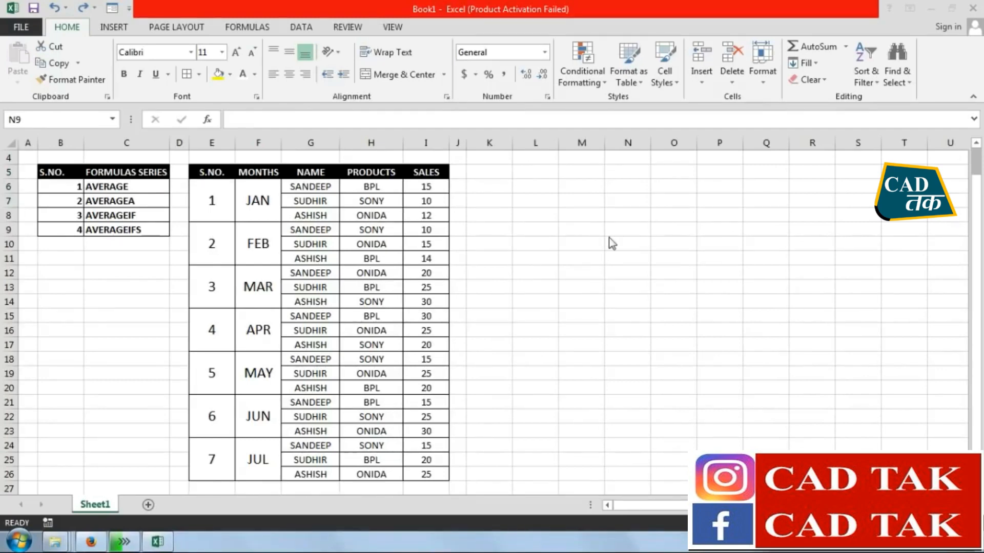
{"action": "left_click", "coordinate": [413, 173]}
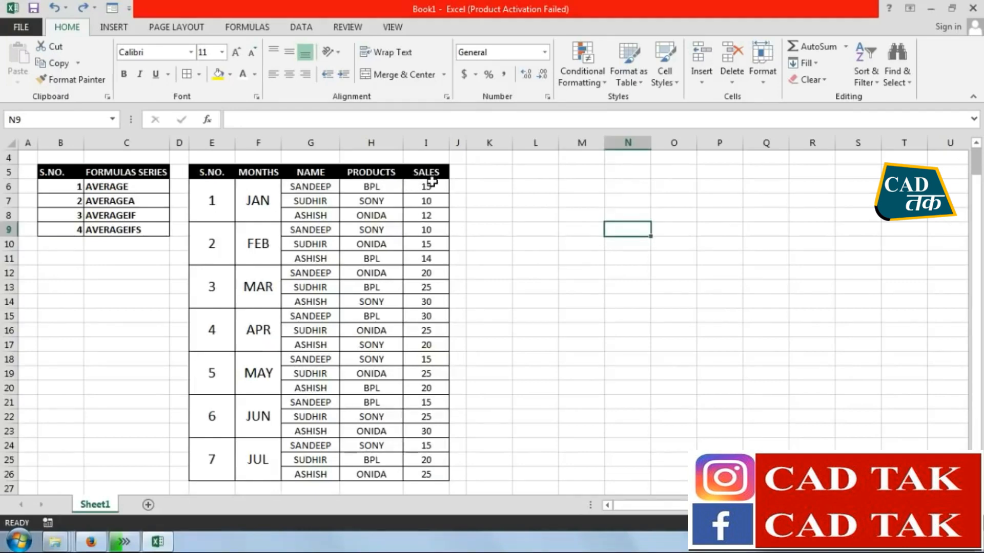
{"action": "left_click", "coordinate": [432, 182]}
{"action": "left_click", "coordinate": [432, 176]}
{"action": "left_click", "coordinate": [435, 205]}
{"action": "left_click", "coordinate": [434, 245]}
Enter the heading TOTAL PCS SALE in K5 and fit column K's width to it
{"action": "left_click", "coordinate": [505, 173]}
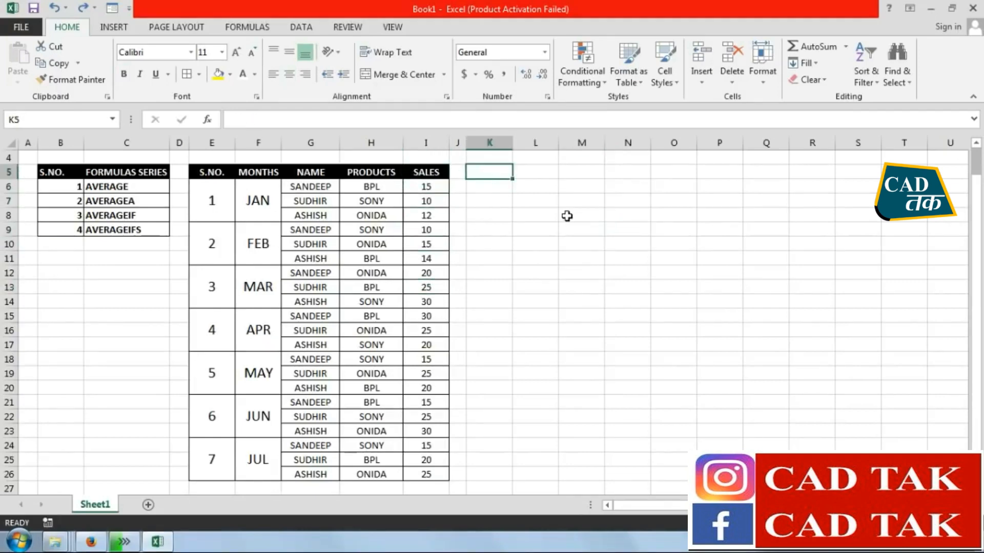
{"action": "type", "text": "T"}
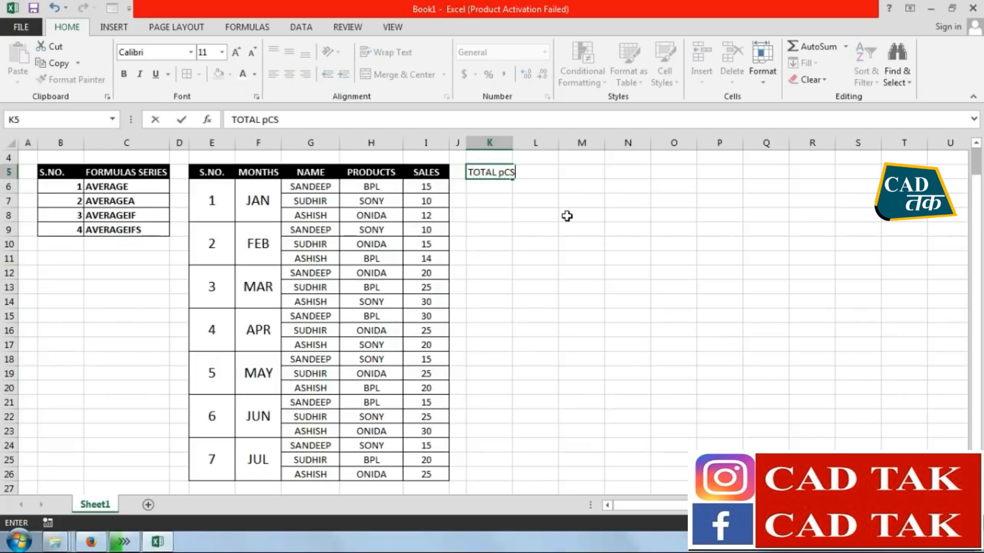
{"action": "type", "text": "OTAL pCS"}
{"action": "key", "text": "BackSpace"}
{"action": "key", "text": "BackSpace"}
{"action": "key", "text": "BackSpace"}
{"action": "key", "text": "BackSpace"}
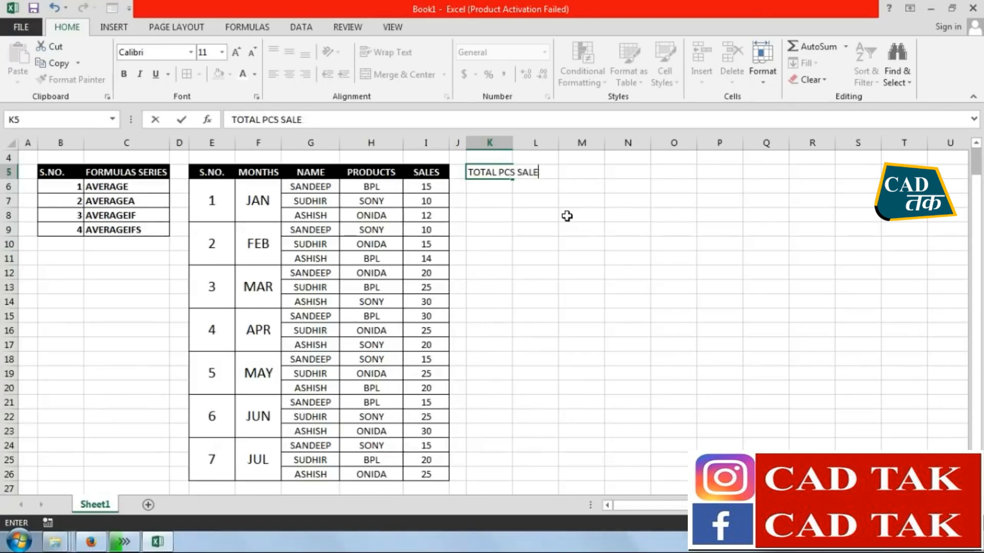
{"action": "key", "text": "Return"}
{"action": "double_click", "coordinate": [513, 140]}
{"action": "left_click", "coordinate": [547, 272]}
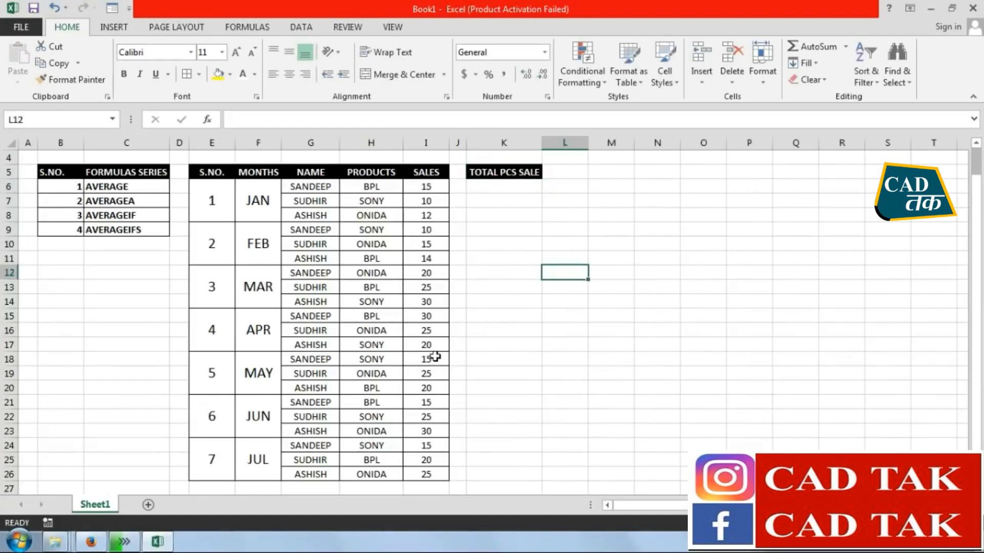
Try totalling the sales in K6 with =SUM(I6:I26), and clear the cell again
{"action": "left_click", "coordinate": [490, 184]}
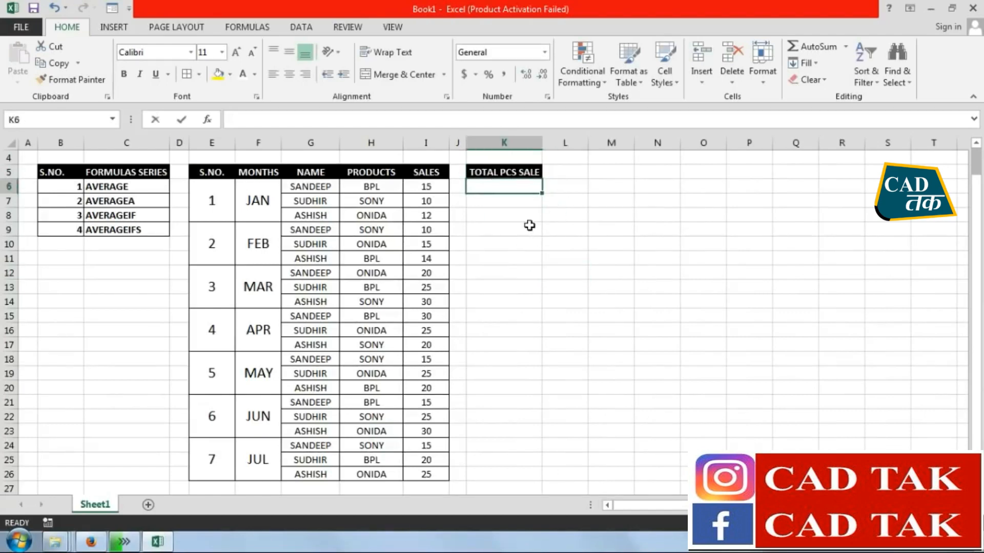
{"action": "type", "text": "=SUM"}
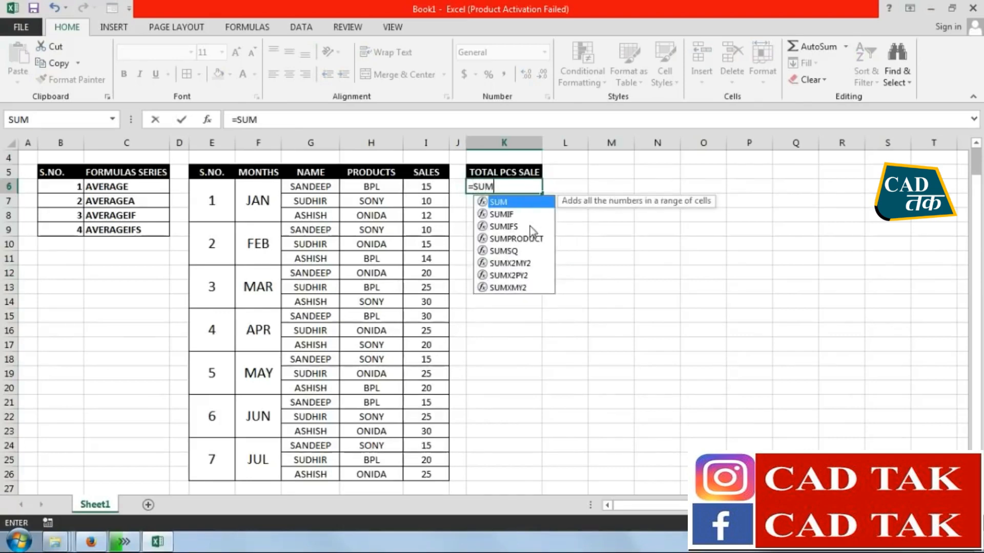
{"action": "type", "text": "("}
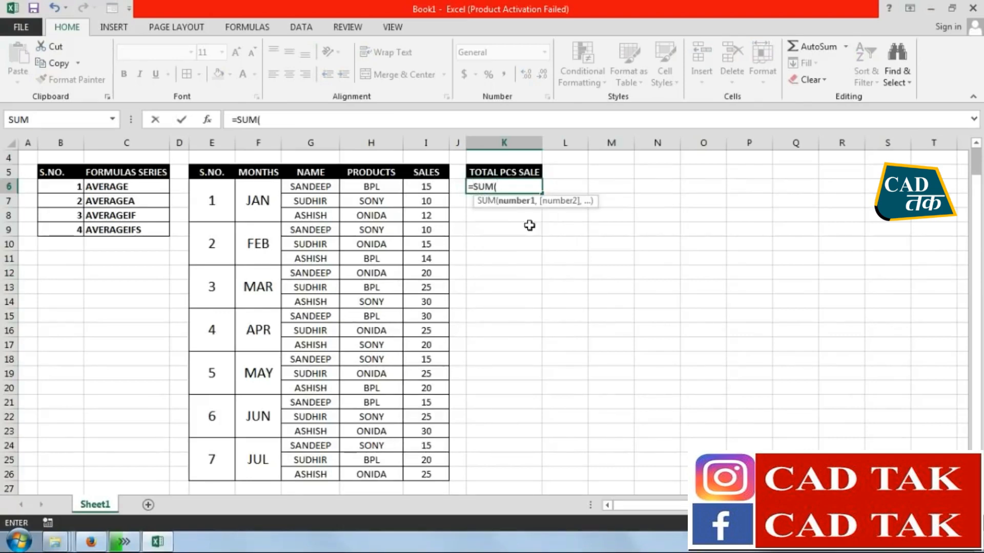
{"action": "left_click_drag", "start_coordinate": [429, 187], "coordinate": [424, 464]}
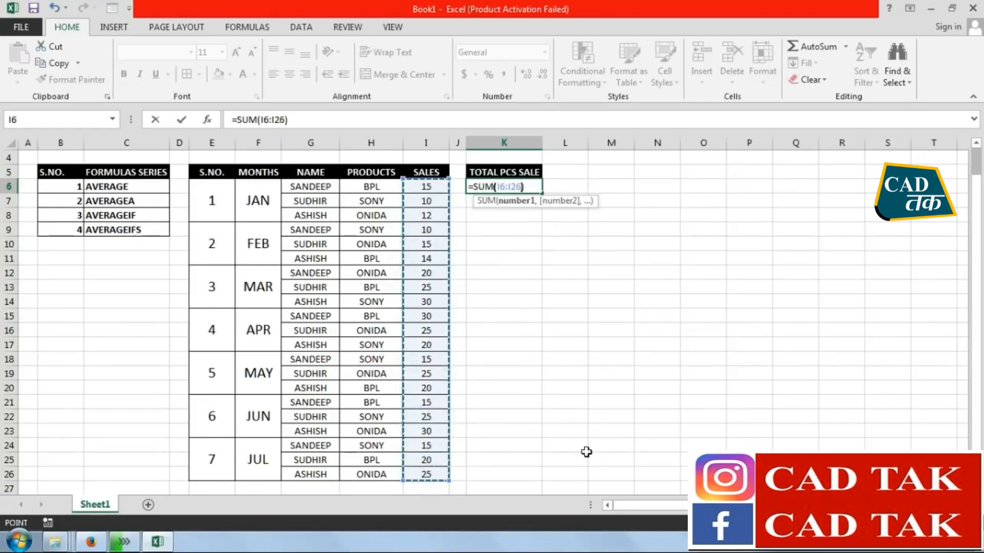
{"action": "key", "text": "Return"}
{"action": "key", "text": "Up"}
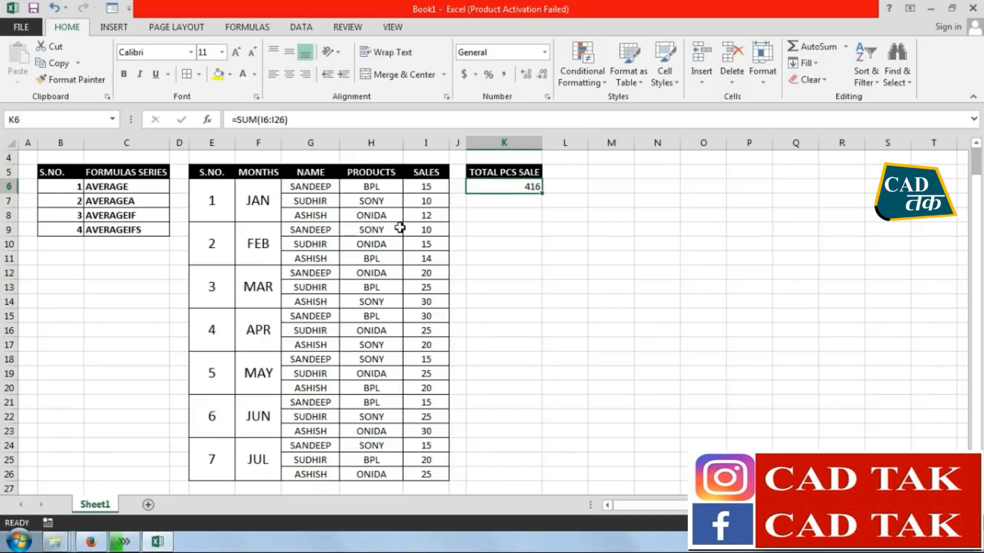
{"action": "key", "text": "Delete"}
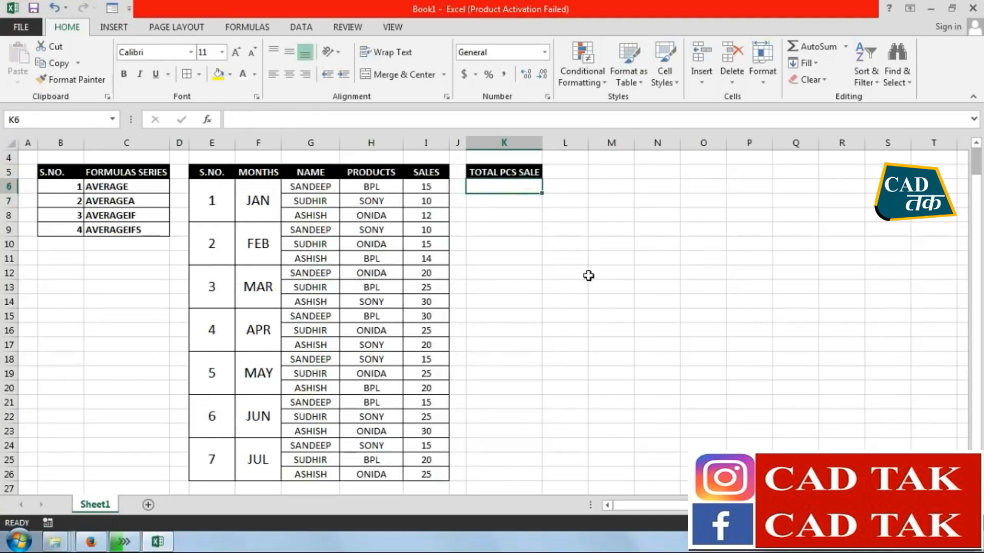
Enter =SUM(I6:I26) in K6 to total the sales column under TOTAL PCS SALE
{"action": "type", "text": "=SU"}
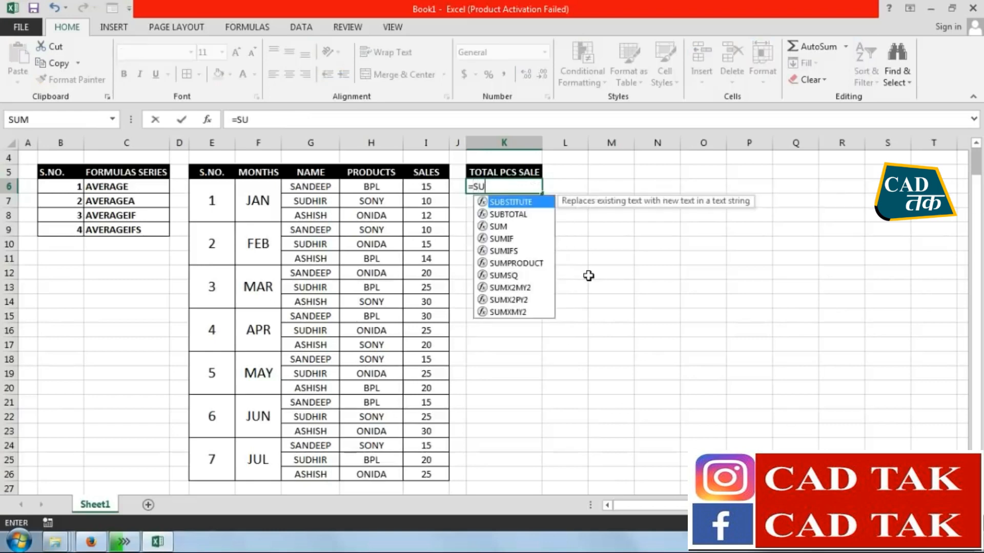
{"action": "type", "text": "M("}
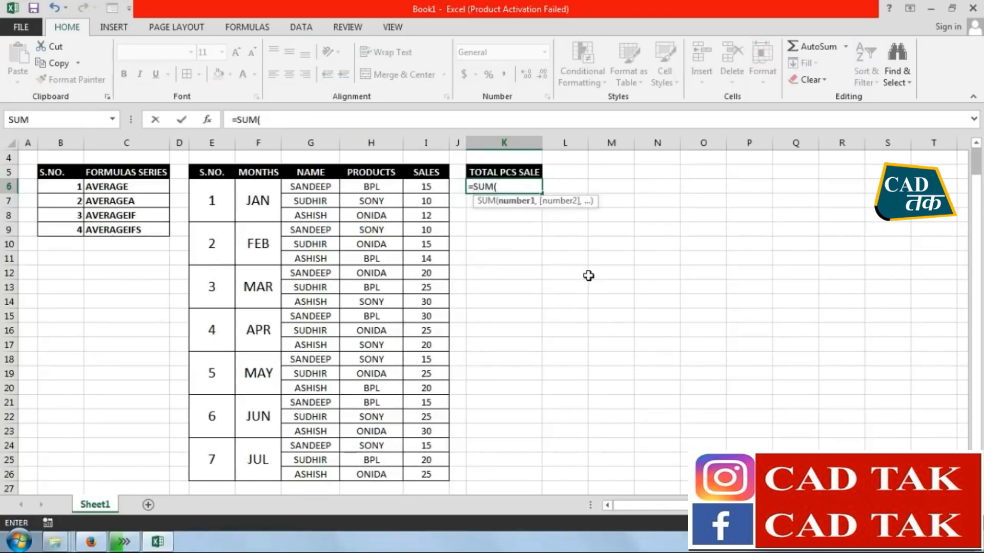
{"action": "left_click_drag", "start_coordinate": [428, 187], "coordinate": [429, 470]}
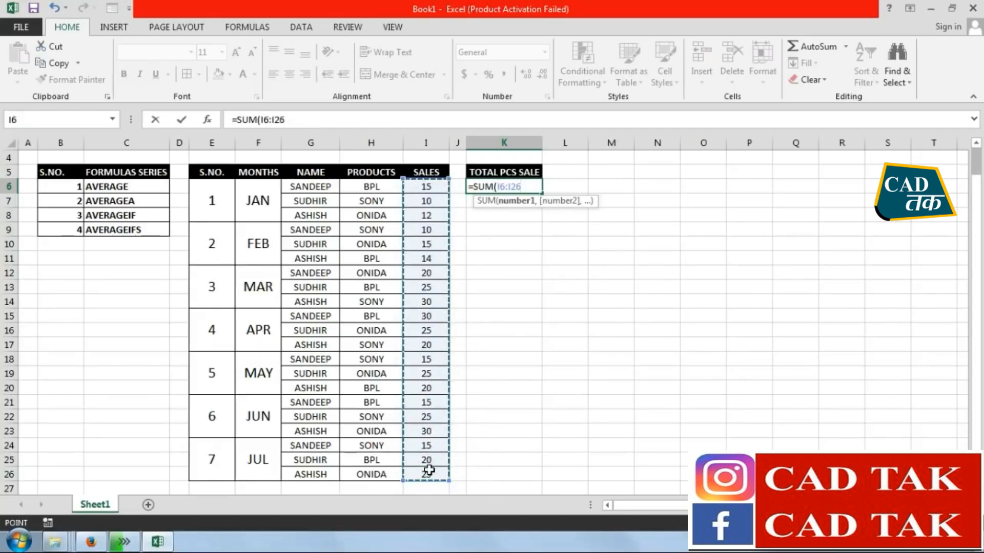
{"action": "key", "text": "Return"}
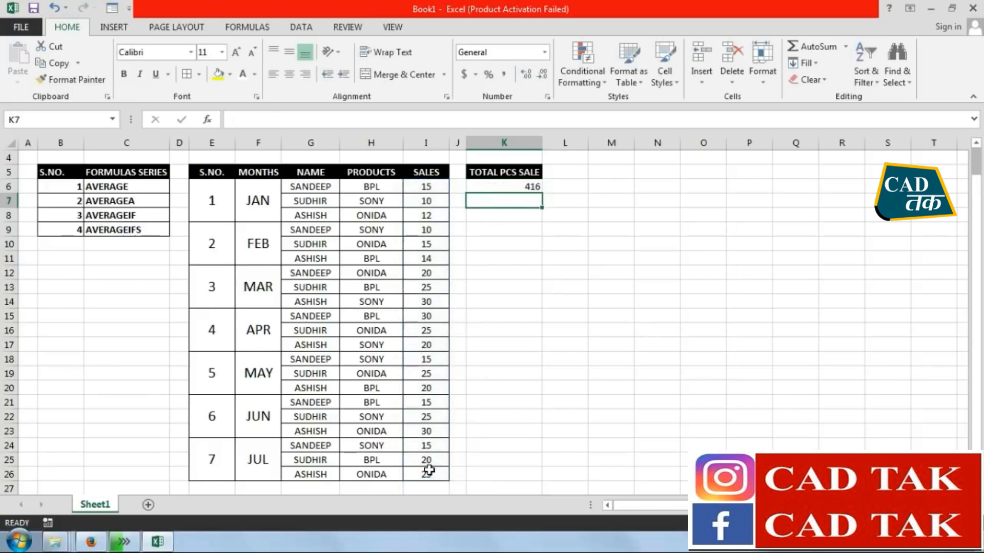
{"action": "left_click", "coordinate": [507, 187]}
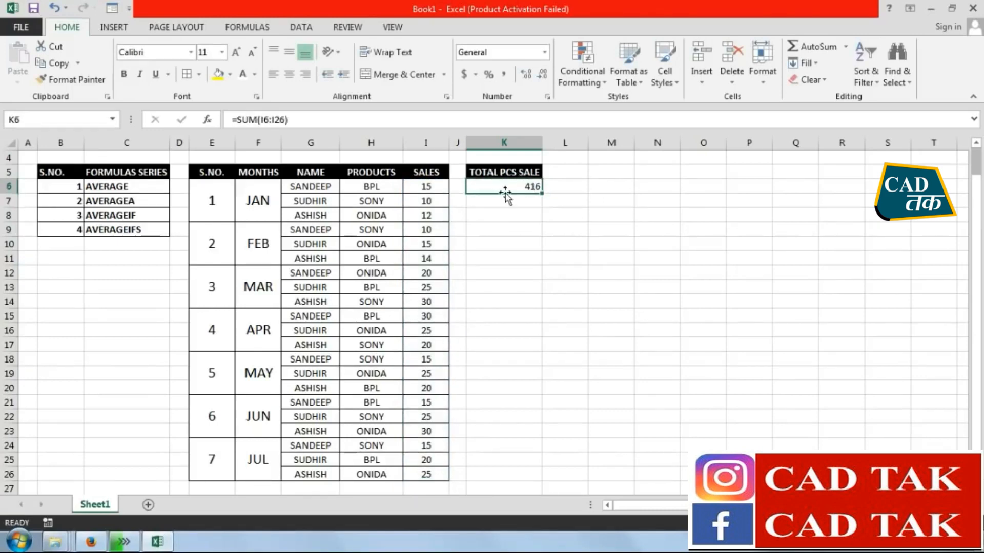
Add the heading AVERAGE in L5 and widen column L slightly
{"action": "left_click", "coordinate": [569, 170]}
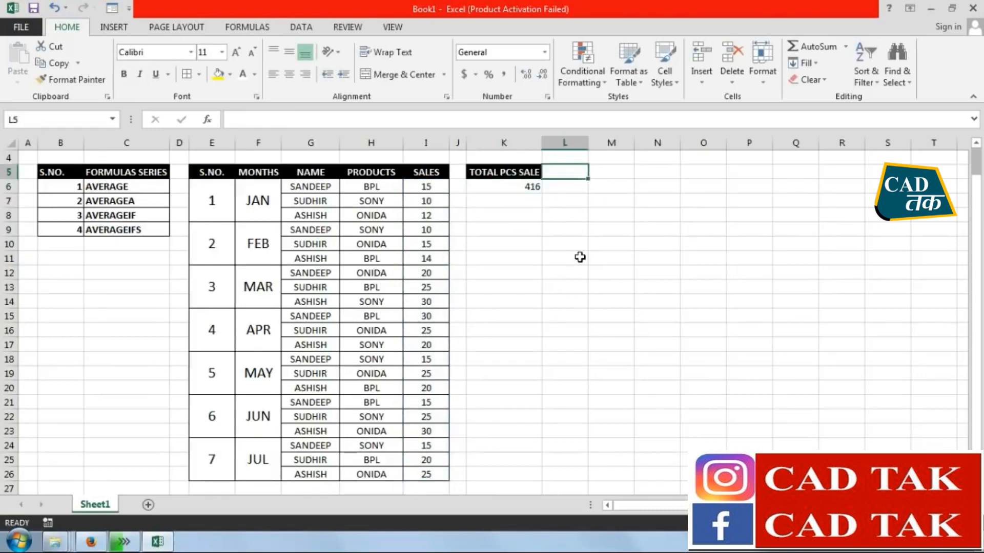
{"action": "type", "text": "AVERAGE"}
{"action": "key", "text": "Return"}
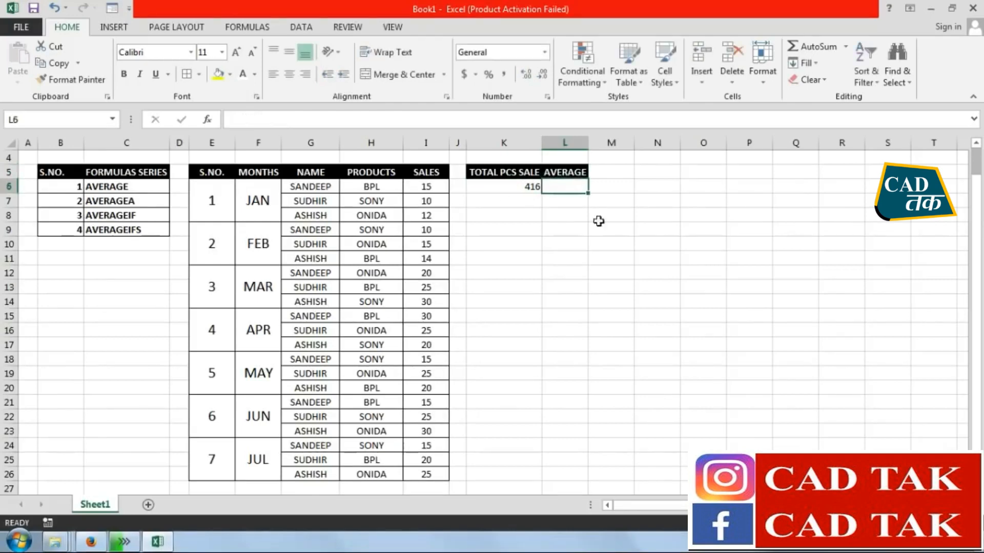
{"action": "left_click_drag", "start_coordinate": [588, 145], "coordinate": [599, 145]}
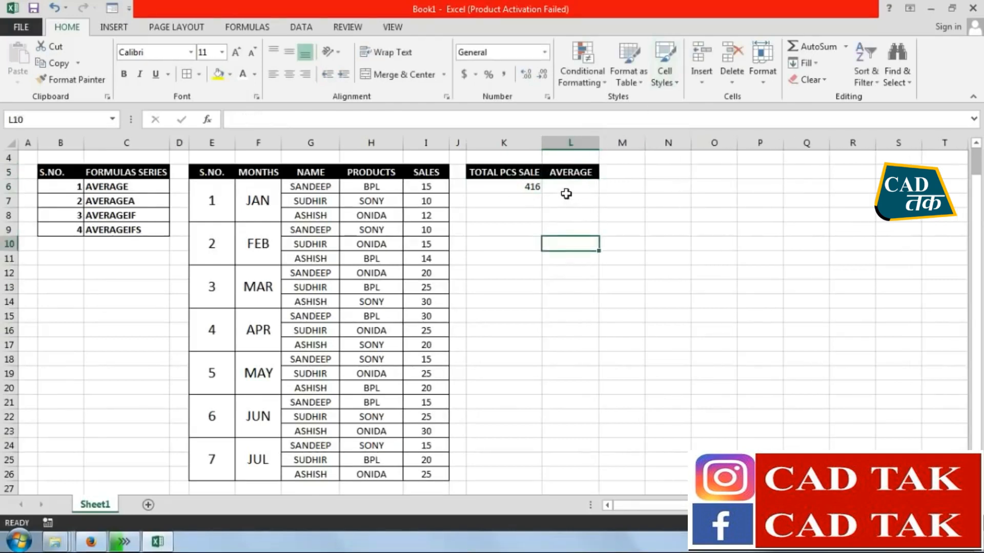
Start an AVERAGE formula in L6 under the AVERAGE heading
{"action": "type", "text": "=AVER"}
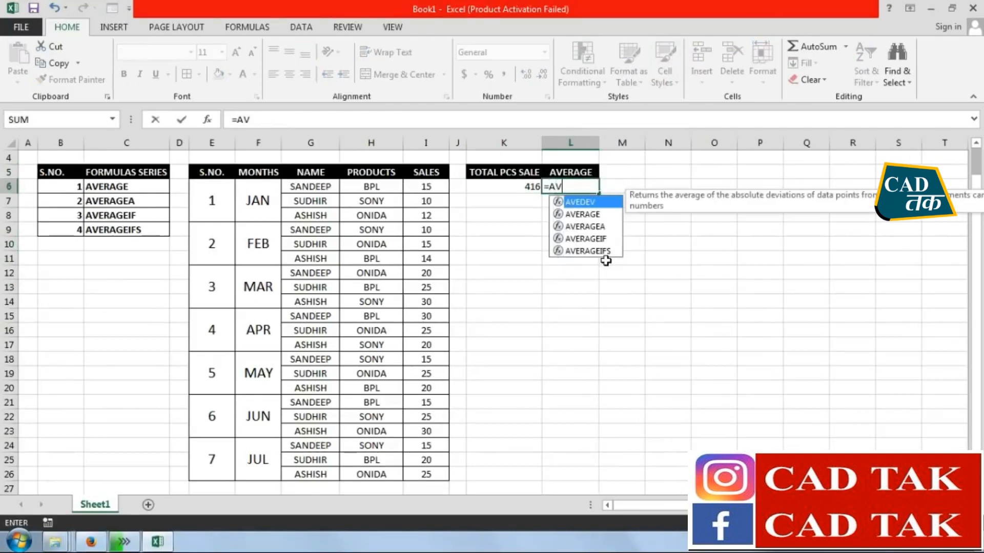
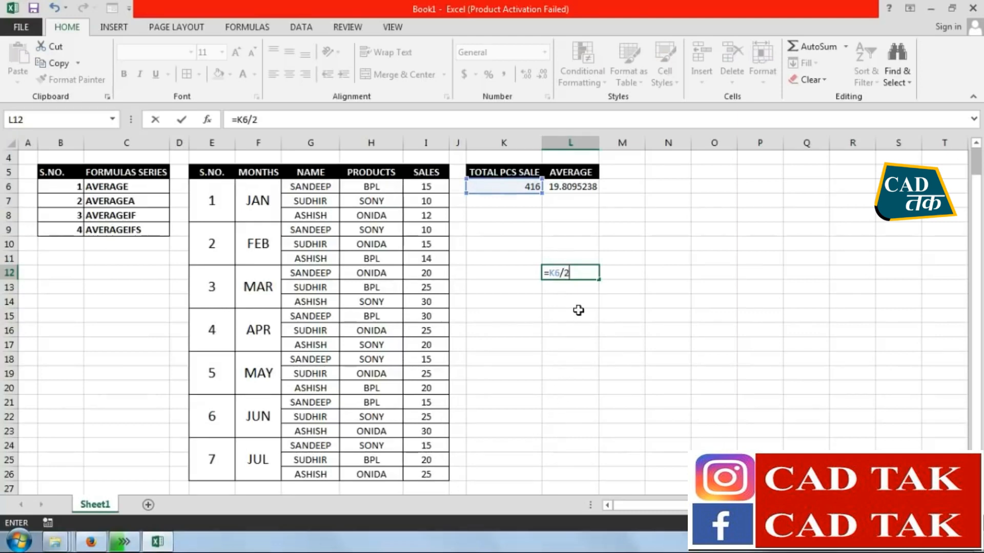
Cross-check the average in L12 with =K6/21 and clear the cell again
{"action": "key", "text": "Return"}
{"action": "key", "text": "Up"}
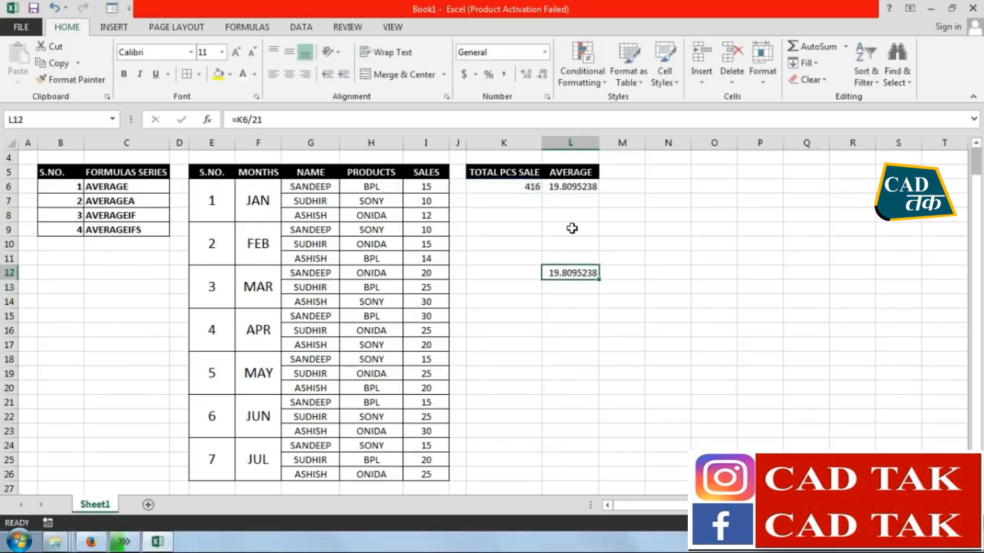
{"action": "key", "text": "Delete"}
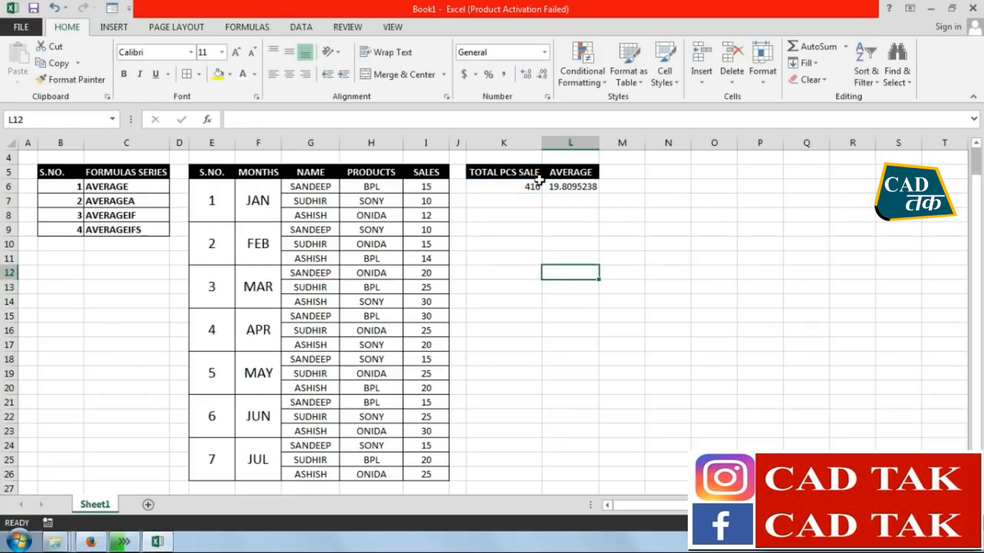
Apply borders to the TOTAL PCS SALE and AVERAGE block in K5:L6 and centre its contents horizontally
{"action": "left_click_drag", "start_coordinate": [492, 175], "coordinate": [571, 187]}
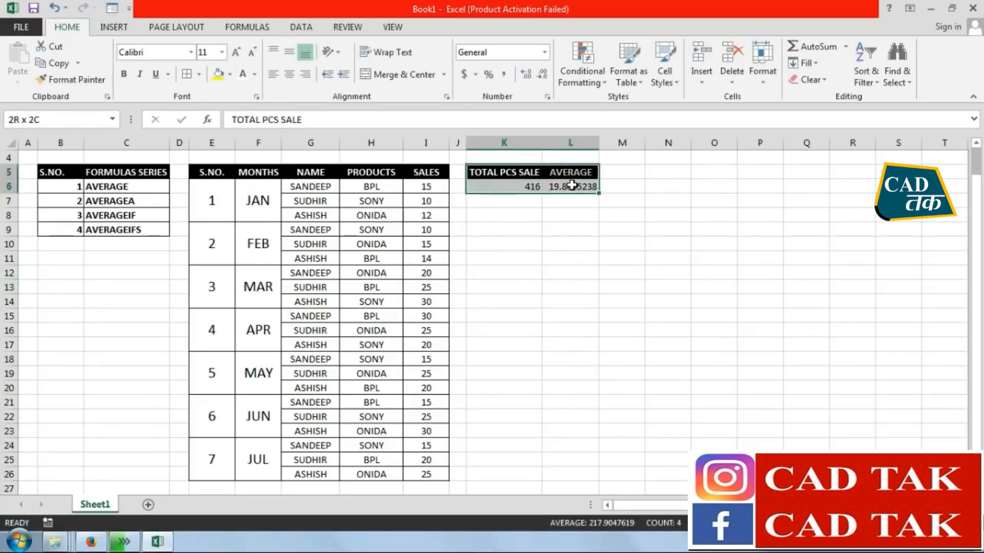
{"action": "left_click", "coordinate": [570, 272]}
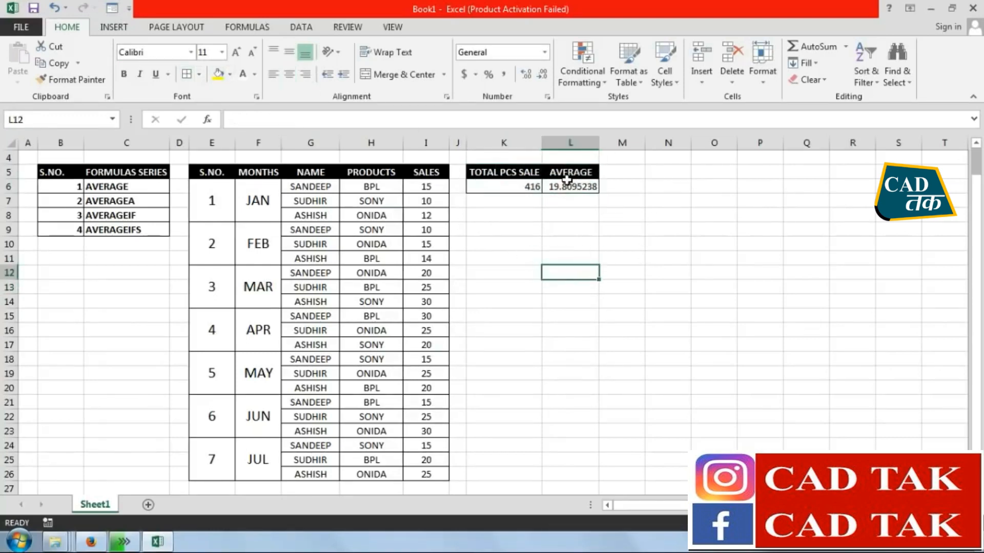
{"action": "left_click_drag", "start_coordinate": [493, 175], "coordinate": [570, 188]}
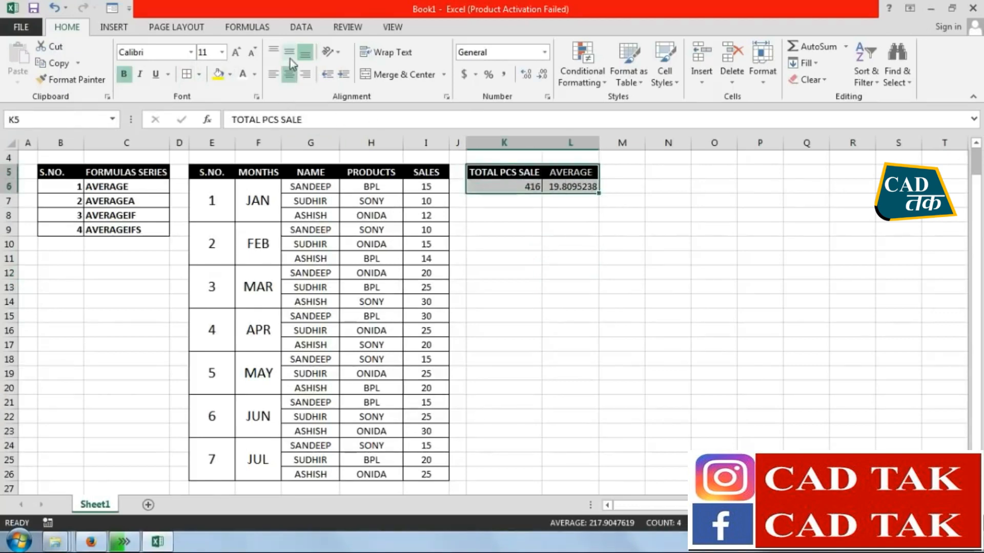
{"action": "left_click", "coordinate": [567, 214]}
{"action": "left_click_drag", "start_coordinate": [493, 176], "coordinate": [569, 187]}
{"action": "left_click", "coordinate": [290, 75]}
{"action": "left_click", "coordinate": [589, 332]}
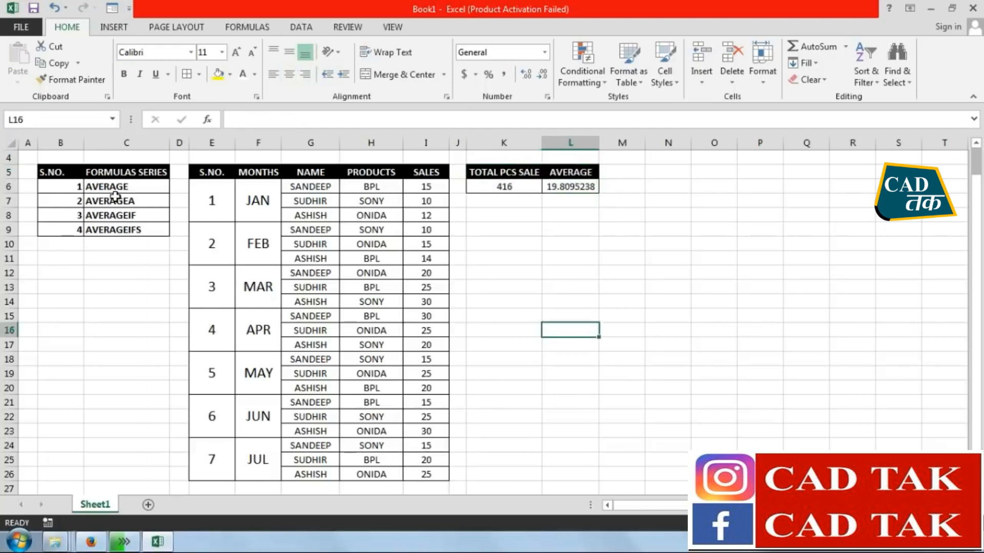
Highlight the AVERAGE and AVERAGEIF entries in the FORMULAS SERIES list with yellow fill
{"action": "left_click", "coordinate": [125, 186]}
{"action": "left_click", "coordinate": [219, 75]}
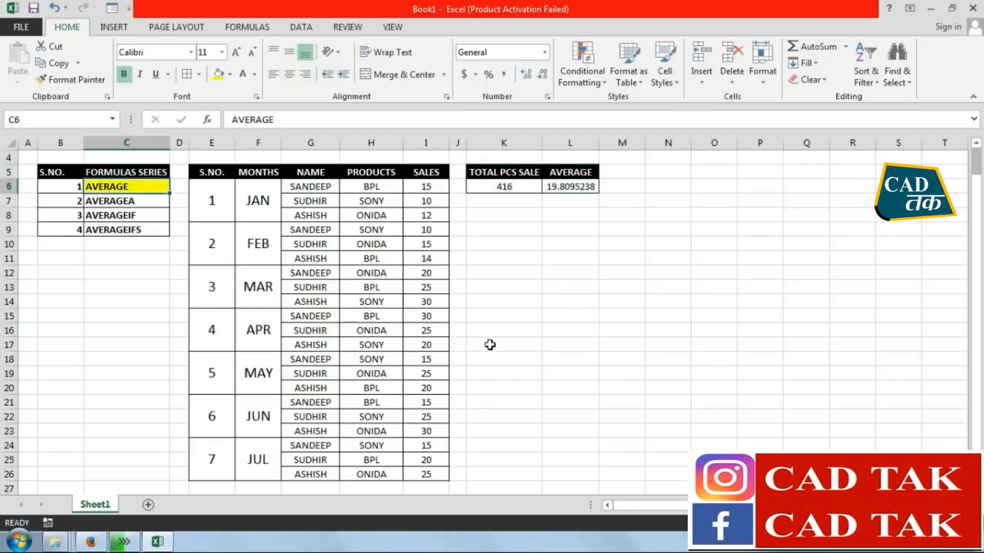
{"action": "left_click", "coordinate": [505, 341]}
{"action": "left_click", "coordinate": [512, 214]}
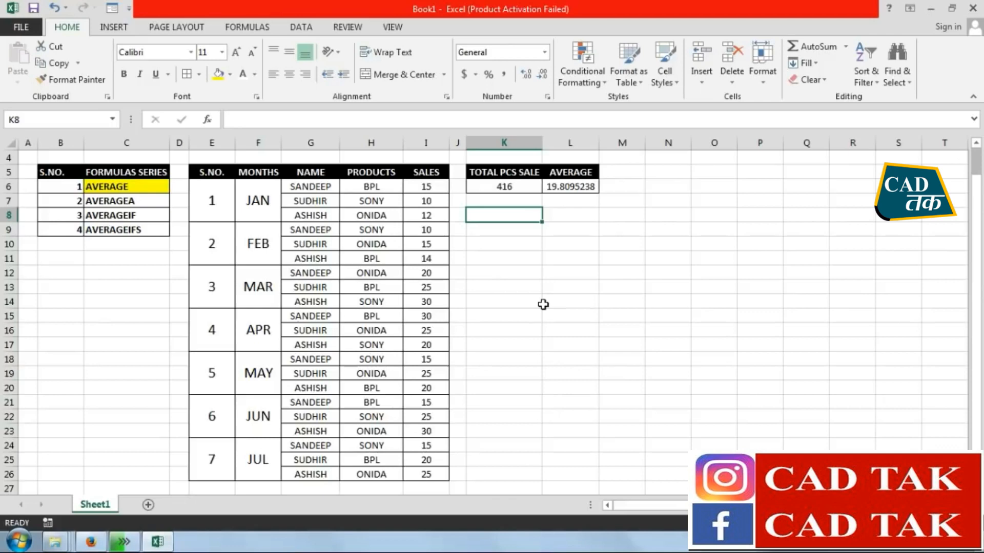
{"action": "left_click", "coordinate": [120, 209]}
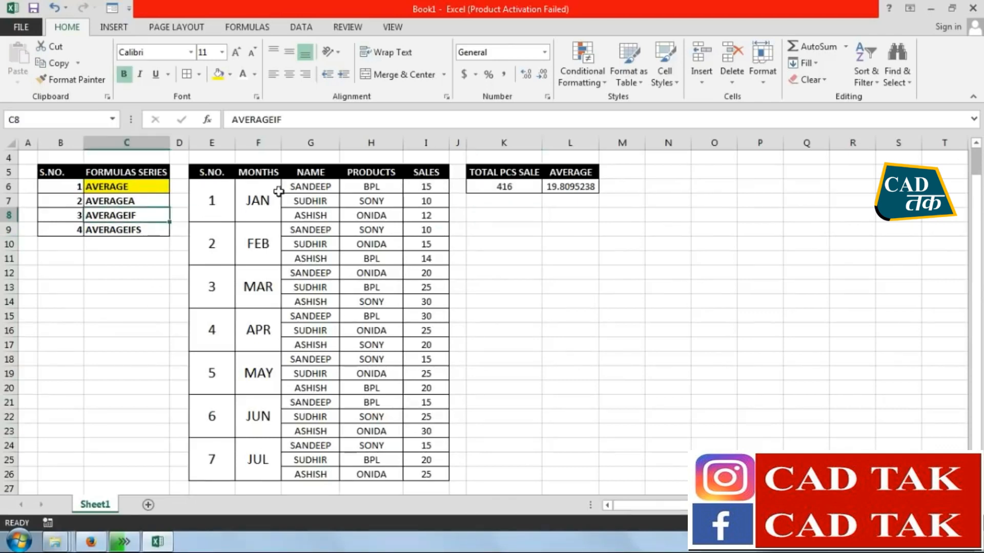
{"action": "left_click", "coordinate": [218, 75]}
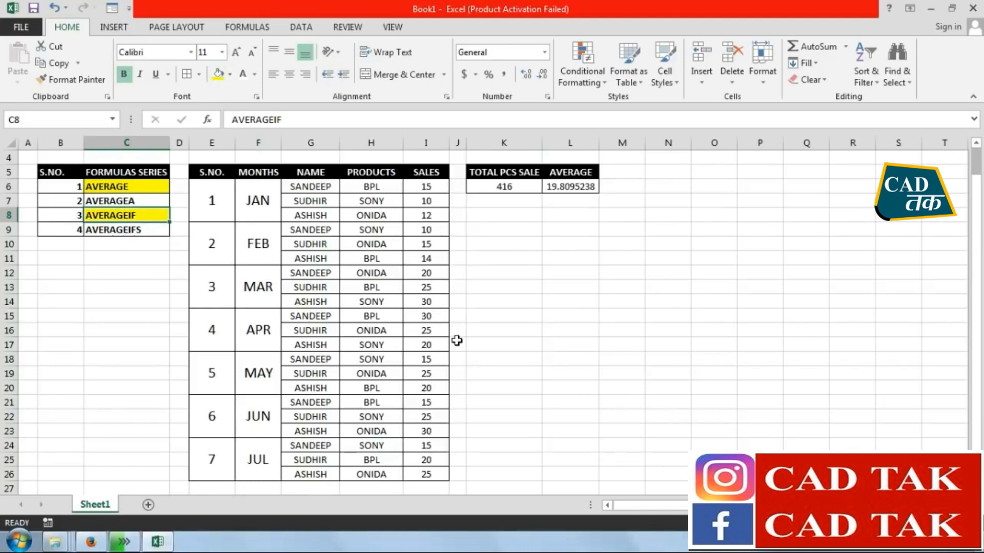
{"action": "left_click", "coordinate": [501, 241]}
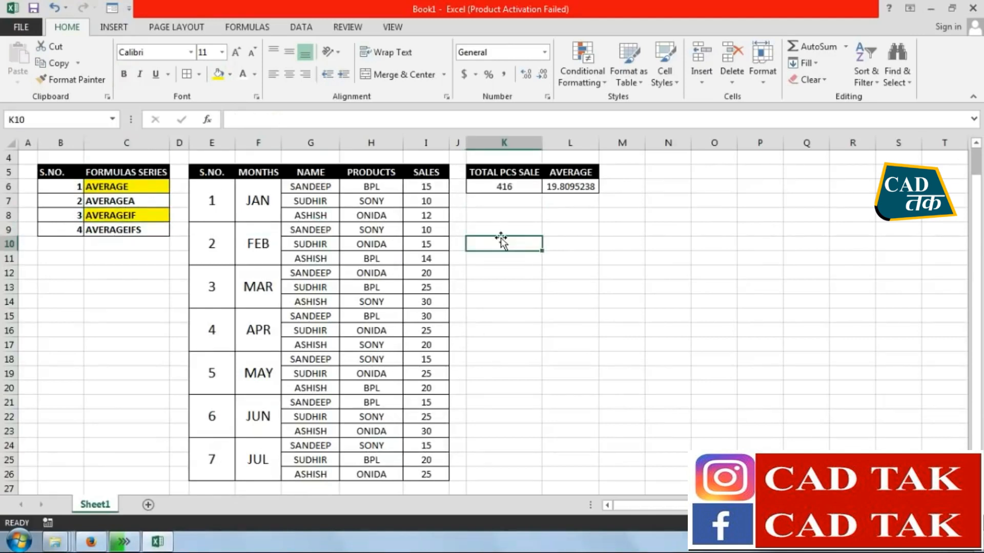
Enter the headers NAME in K9 and AVERAGEIF in L9, and the first salesperson's name in K10
{"action": "left_click", "coordinate": [507, 226]}
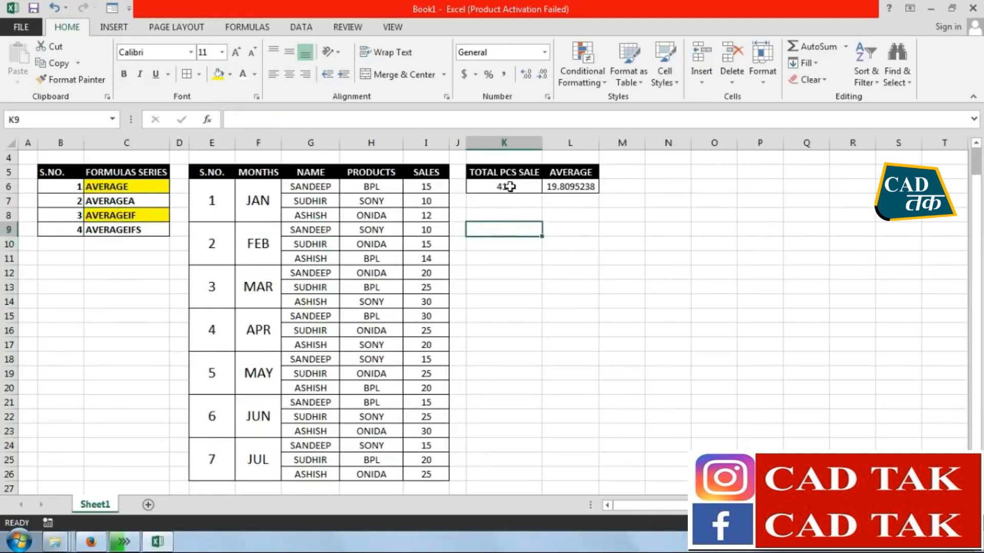
{"action": "type", "text": "NAME"}
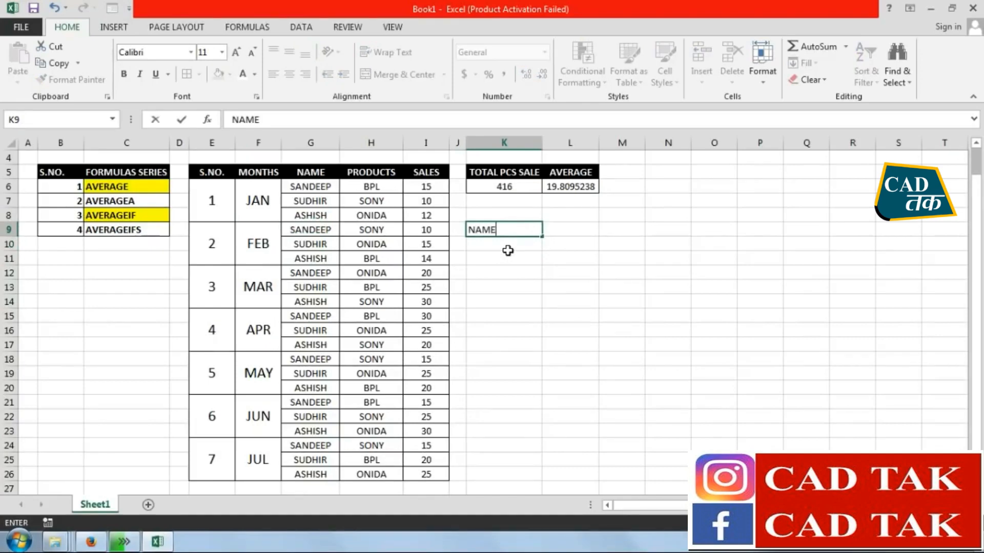
{"action": "key", "text": "Tab"}
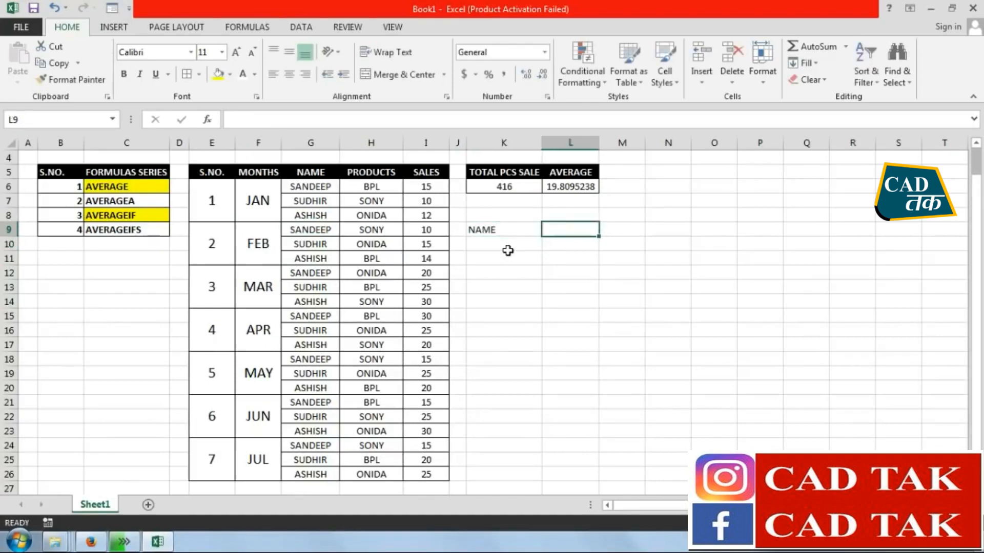
{"action": "type", "text": "AVERAGEIF"}
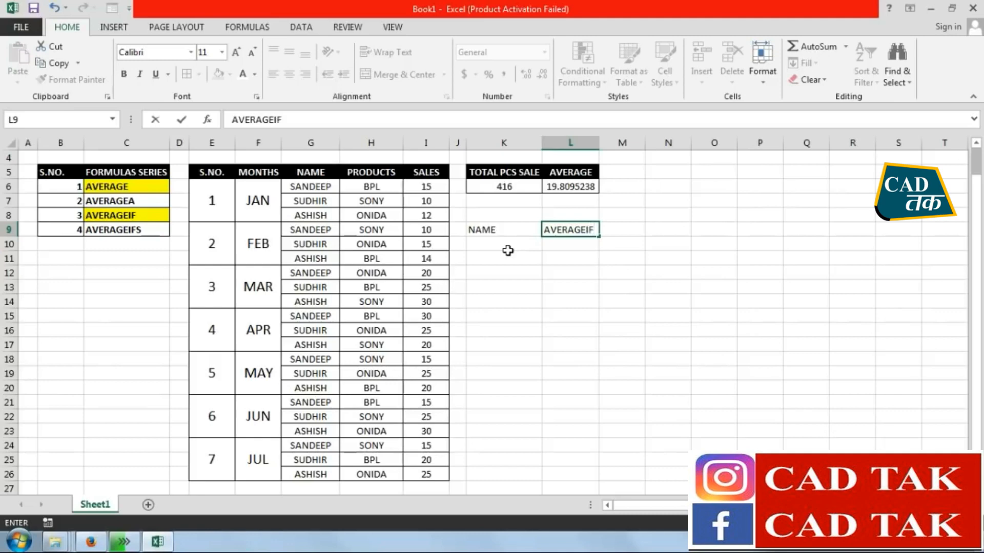
{"action": "key", "text": "Return"}
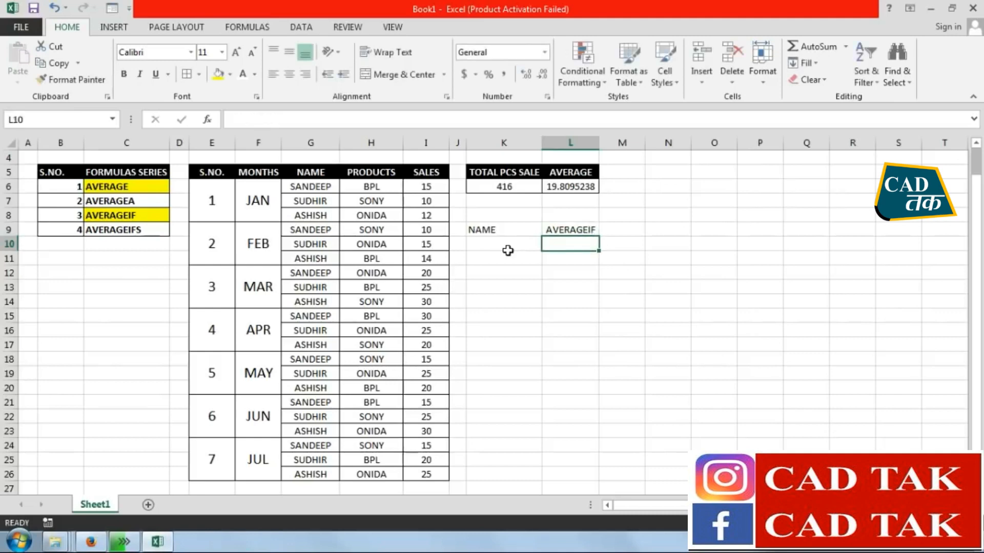
{"action": "left_click", "coordinate": [493, 243]}
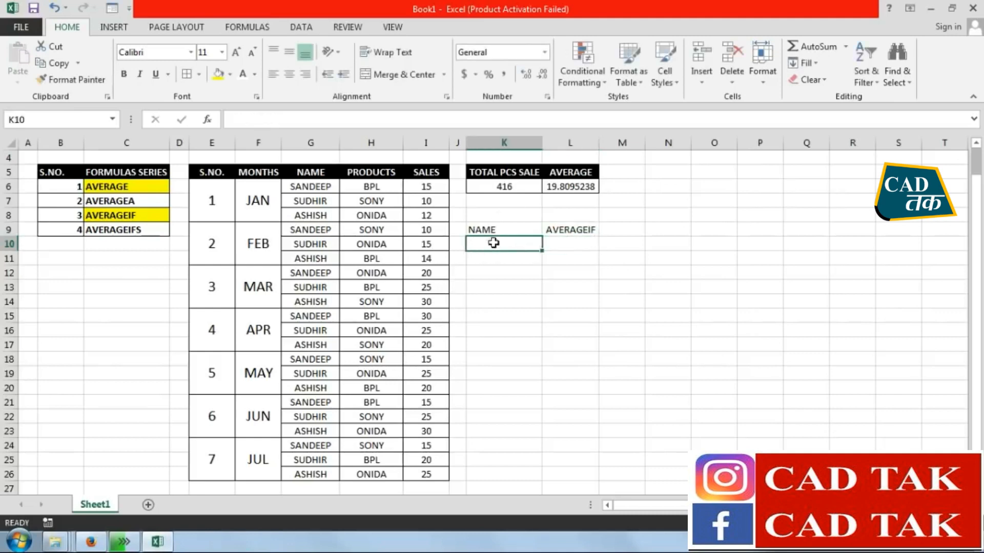
{"action": "type", "text": "SANDEEP"}
{"action": "left_click", "coordinate": [555, 247]}
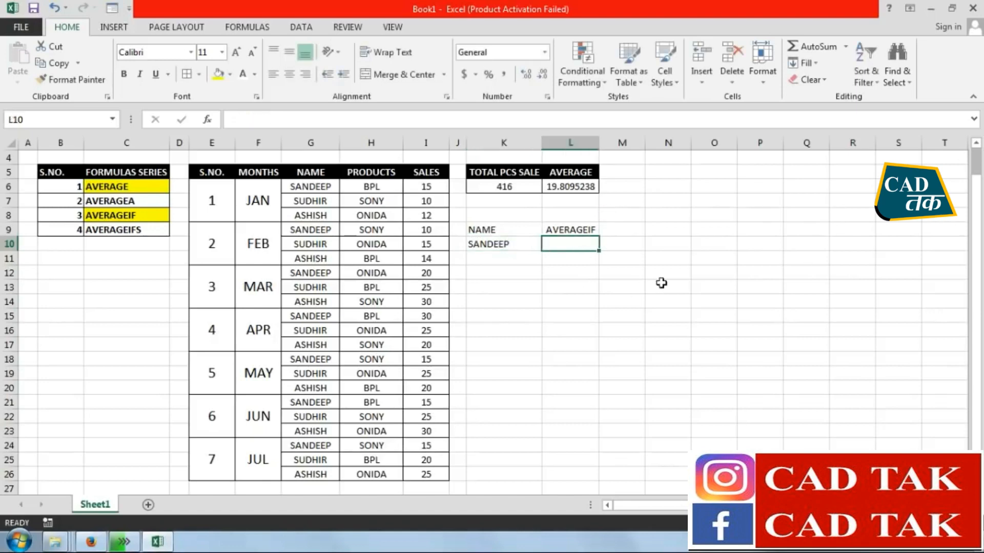
Enter =AVERAGEIF(G6:G26,K10,I6:I26) in L10 beside the salesperson's name
{"action": "type", "text": "=AVER"}
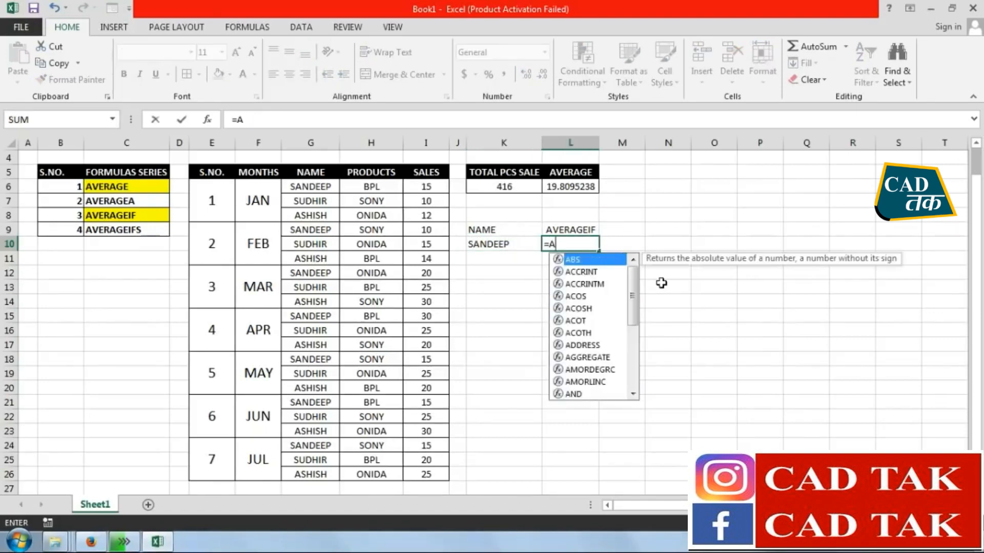
{"action": "key", "text": "Down"}
{"action": "key", "text": "Down"}
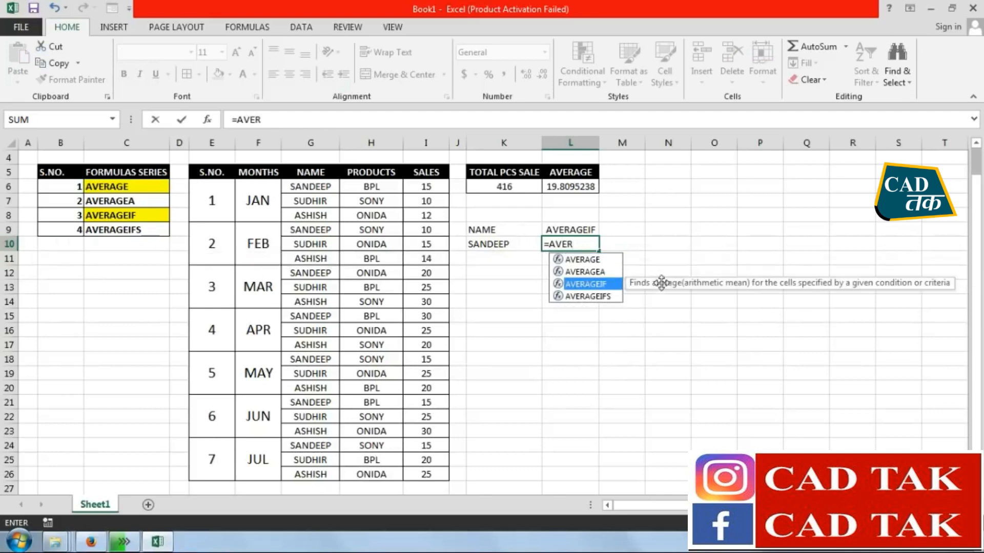
{"action": "key", "text": "Tab"}
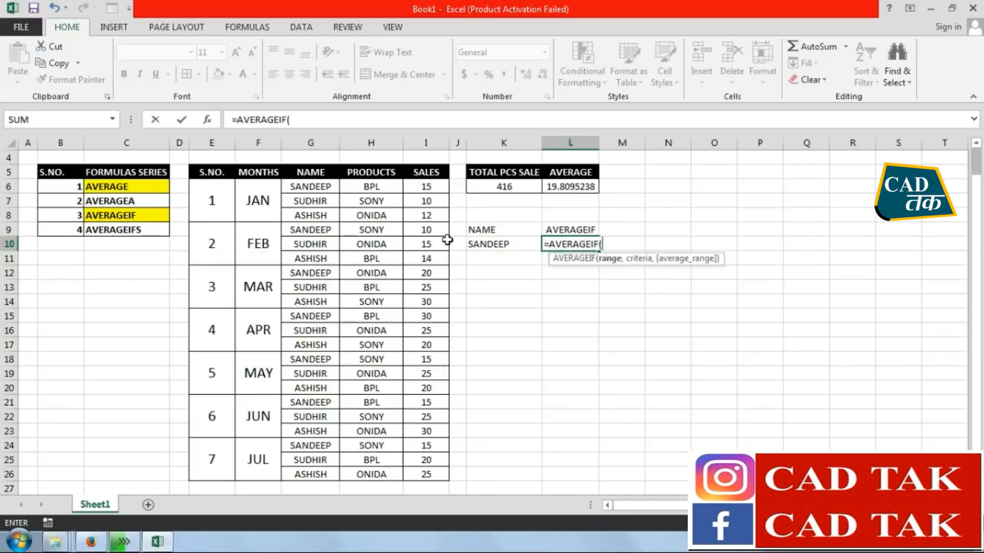
{"action": "left_click_drag", "start_coordinate": [325, 184], "coordinate": [324, 473]}
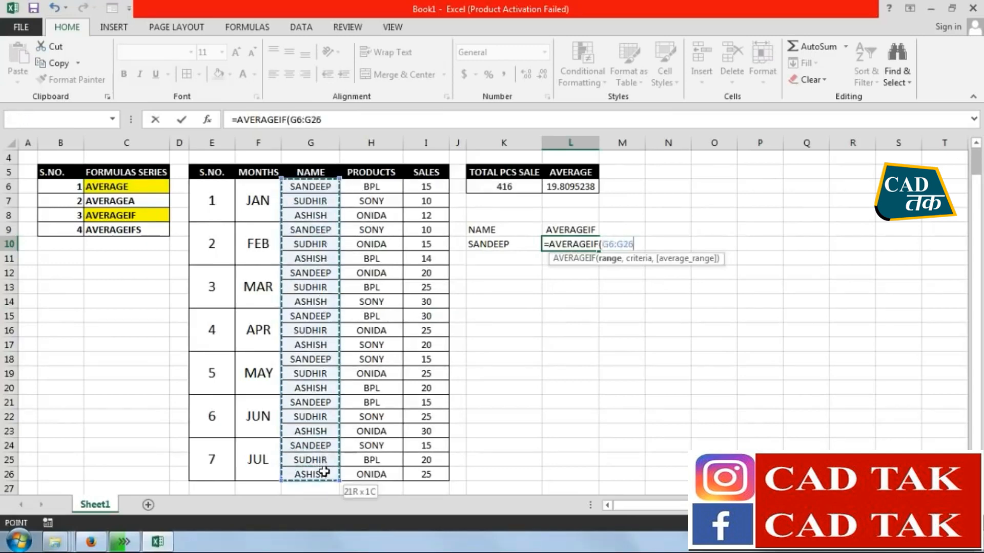
{"action": "type", "text": ","}
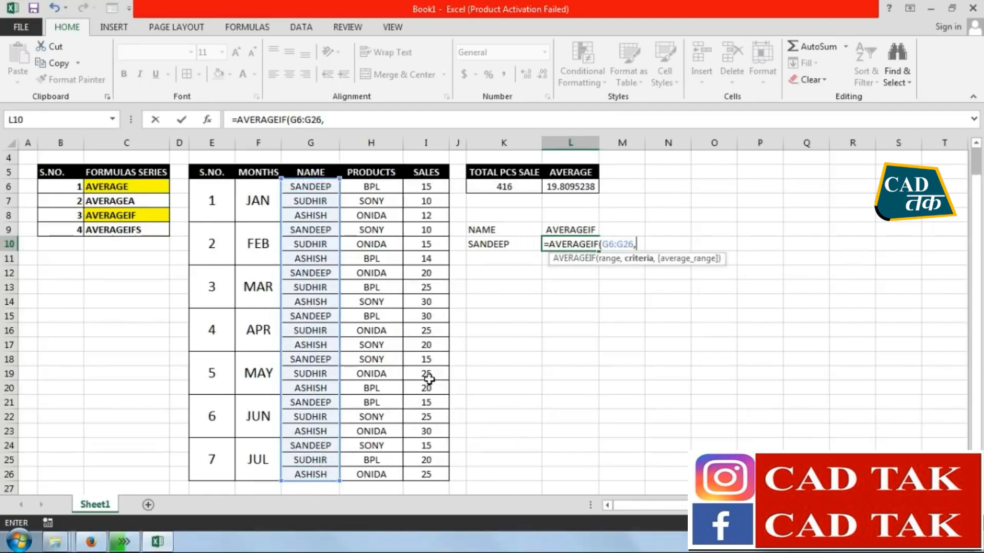
{"action": "left_click", "coordinate": [507, 245]}
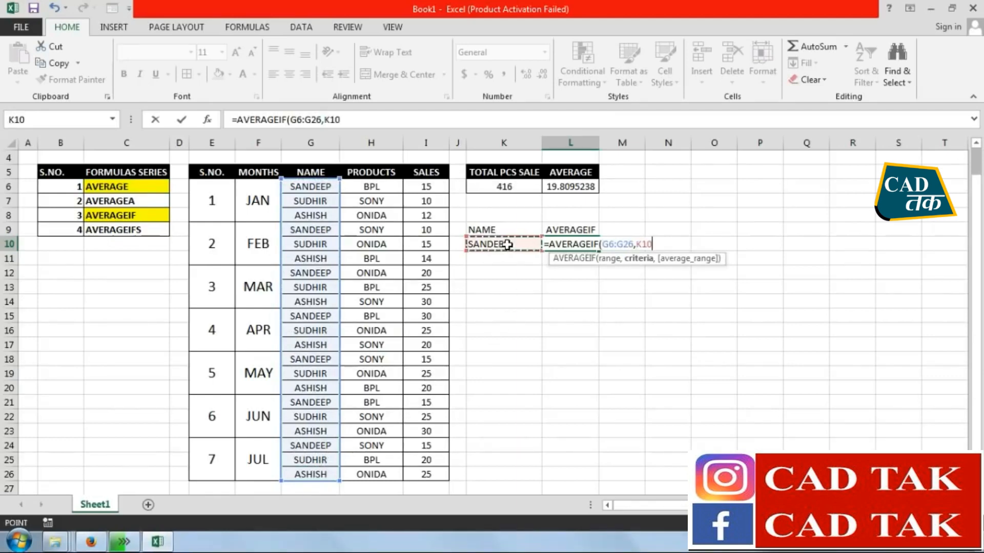
{"action": "type", "text": ","}
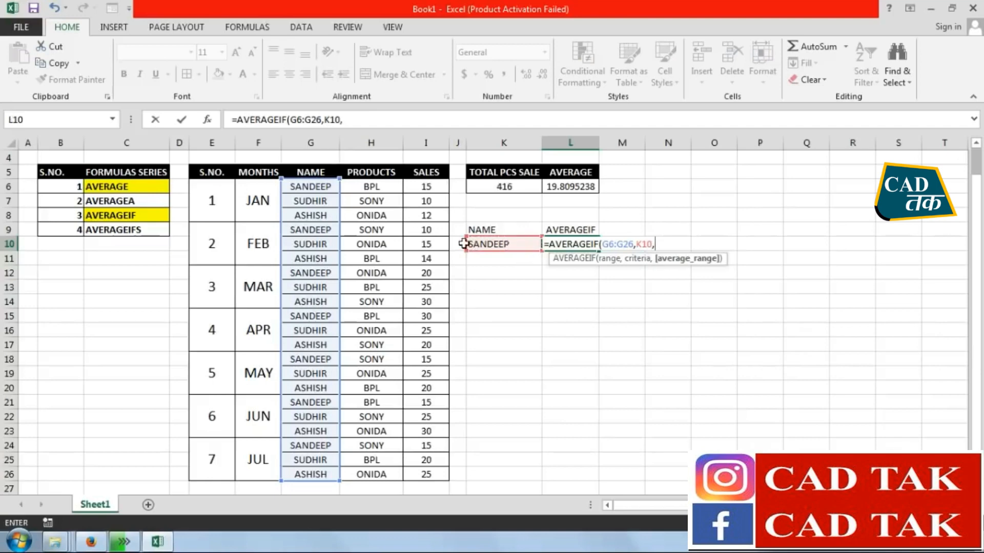
{"action": "left_click_drag", "start_coordinate": [425, 187], "coordinate": [428, 464]}
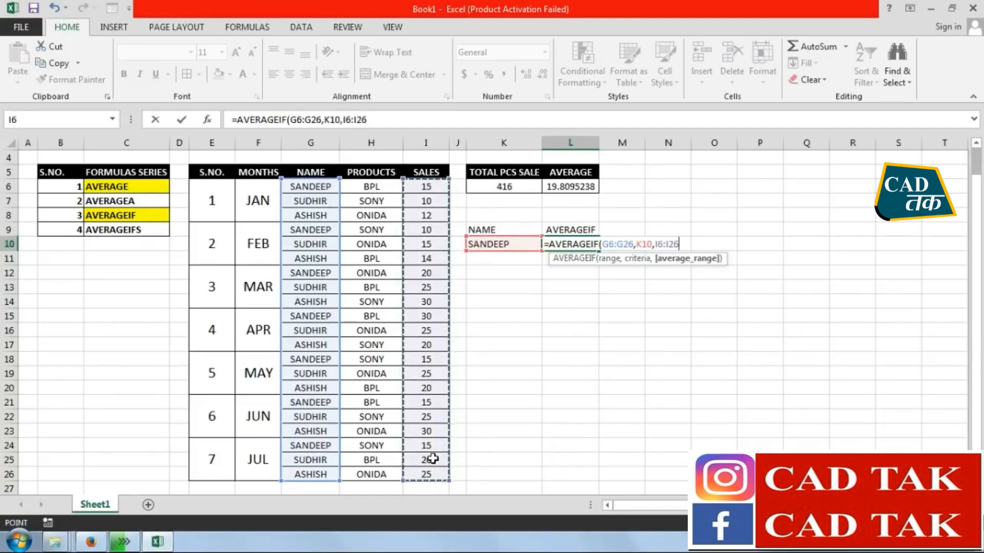
{"action": "key", "text": "Return"}
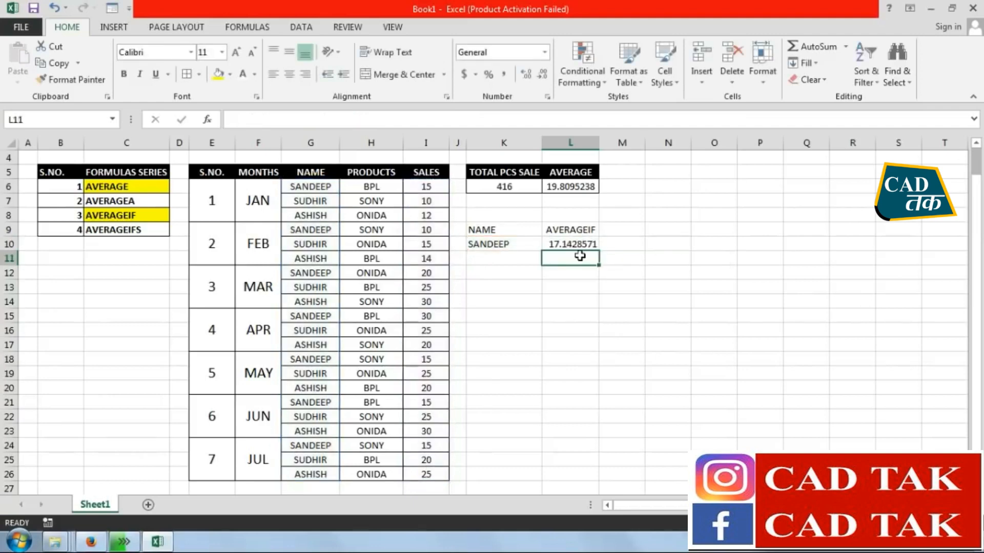
Clear the AVERAGEIF formula from L10
{"action": "left_click", "coordinate": [558, 245]}
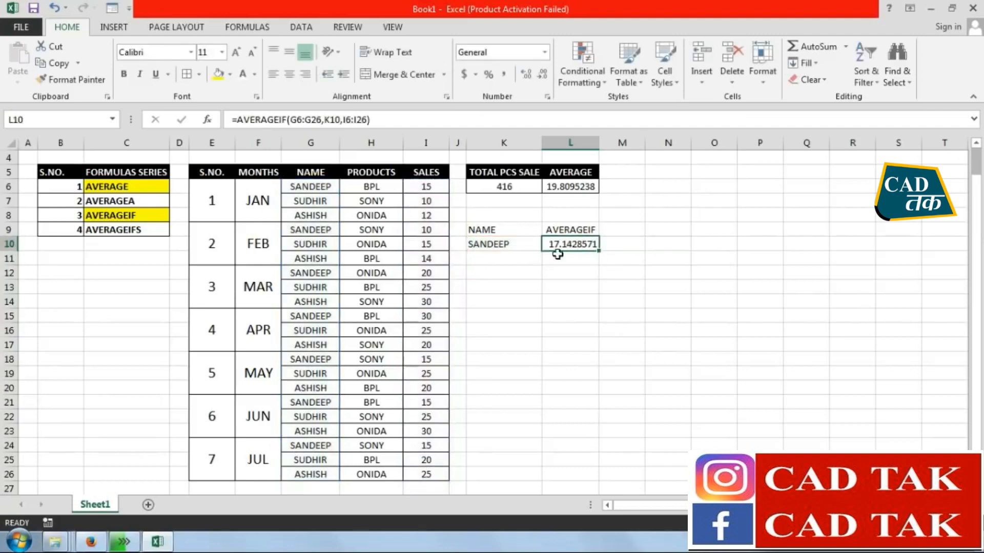
{"action": "left_click", "coordinate": [516, 247]}
{"action": "left_click", "coordinate": [568, 244]}
{"action": "key", "text": "Delete"}
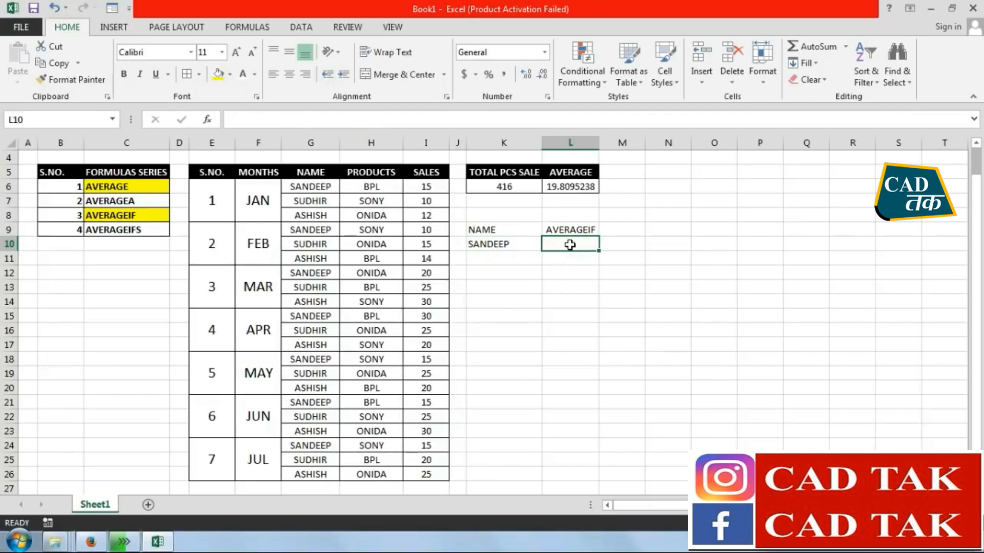
Calculate the named salesperson's average sales in L10 with AVERAGEIF, using range G6:G26, criteria K10 and average range I6:I26
{"action": "type", "text": "=AVERAGEIF"}
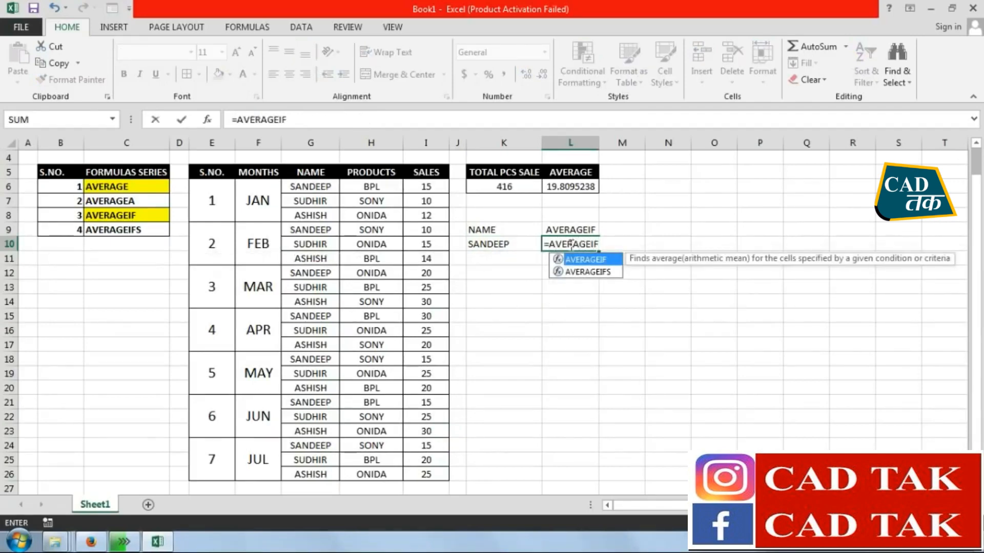
{"action": "type", "text": "("}
{"action": "left_click_drag", "start_coordinate": [321, 186], "coordinate": [314, 471]}
{"action": "type", "text": ","}
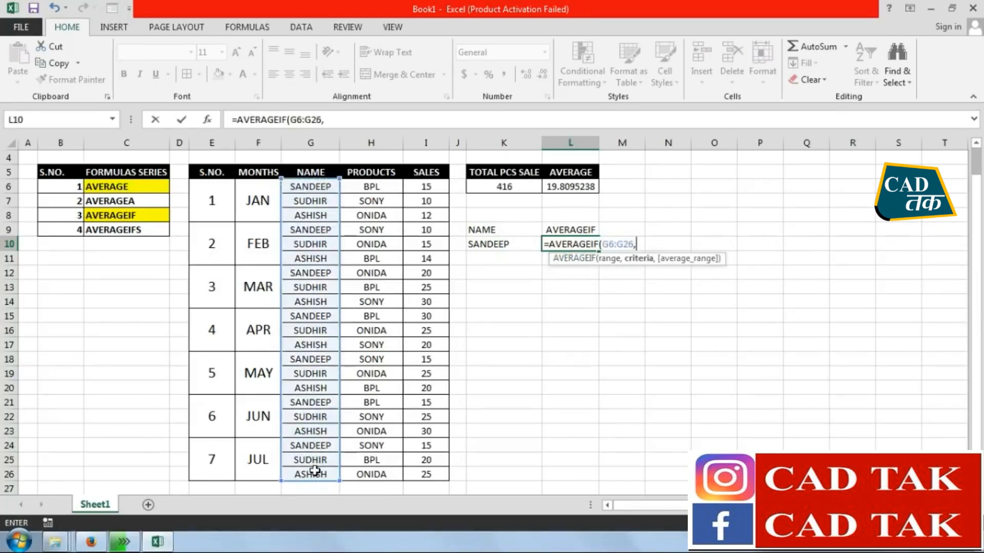
{"action": "left_click", "coordinate": [493, 246]}
{"action": "type", "text": ","}
{"action": "left_click_drag", "start_coordinate": [431, 182], "coordinate": [438, 472]}
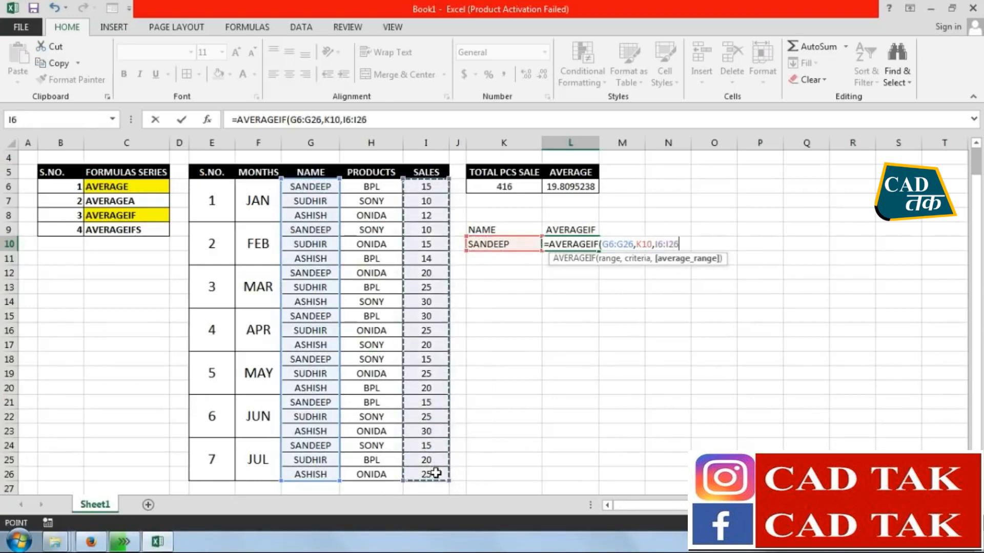
{"action": "key", "text": "Return"}
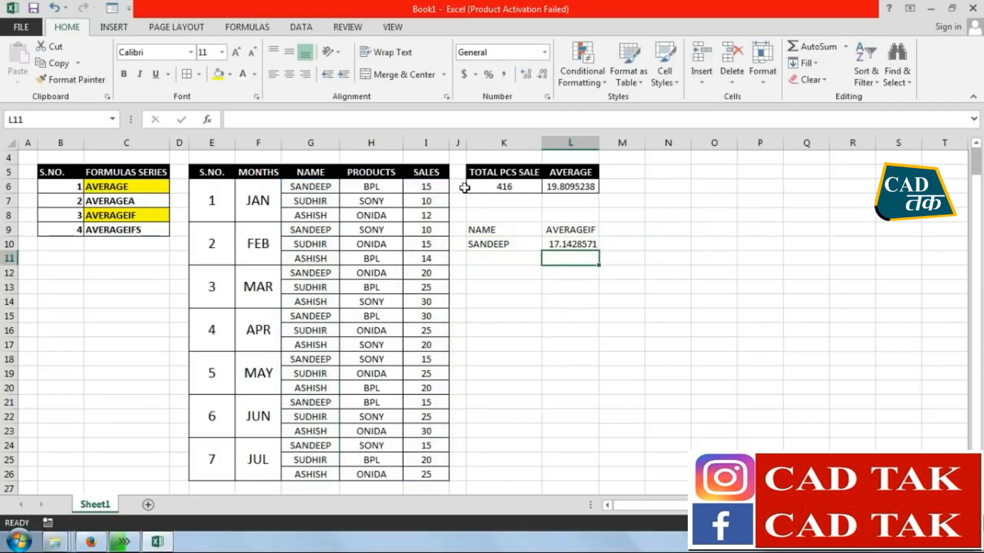
{"action": "left_click", "coordinate": [571, 241]}
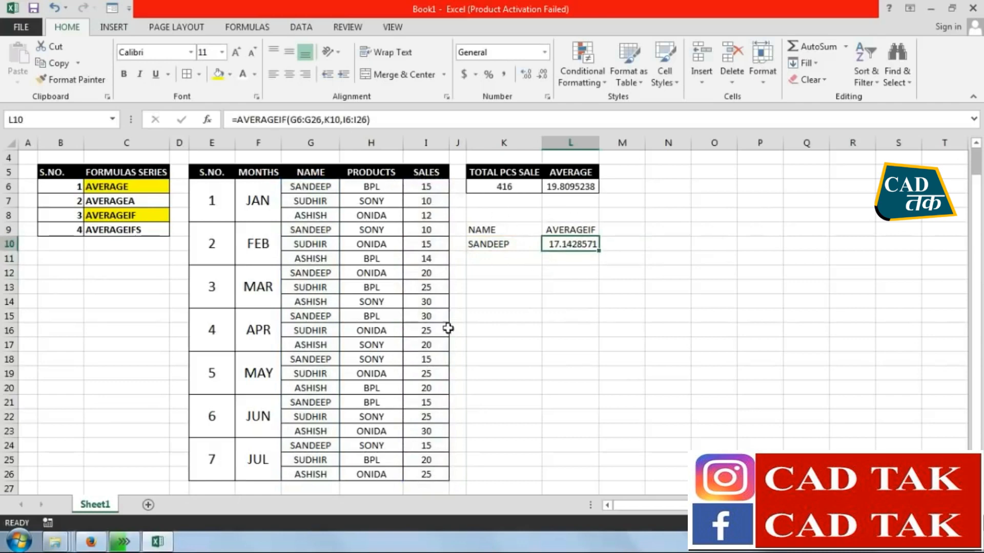
{"action": "left_click", "coordinate": [676, 296]}
{"action": "left_click", "coordinate": [727, 259]}
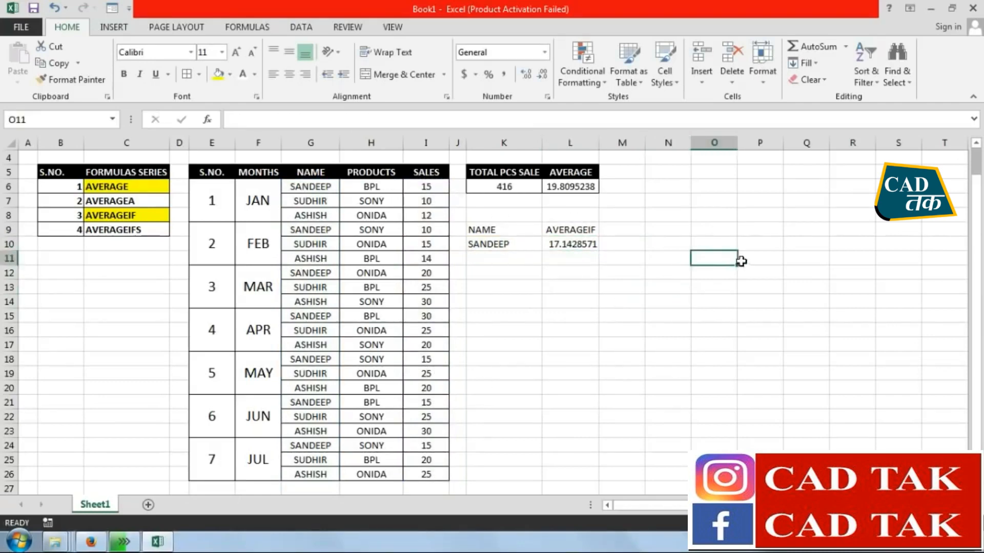
Add up the first salesperson's monthly sales in O11 with =I6+I9+I12+I15+I18+I21+I24
{"action": "type", "text": "="}
{"action": "left_click", "coordinate": [436, 188]}
{"action": "type", "text": "+"}
{"action": "left_click", "coordinate": [426, 230]}
{"action": "type", "text": "+"}
{"action": "left_click", "coordinate": [425, 272]}
{"action": "type", "text": "+"}
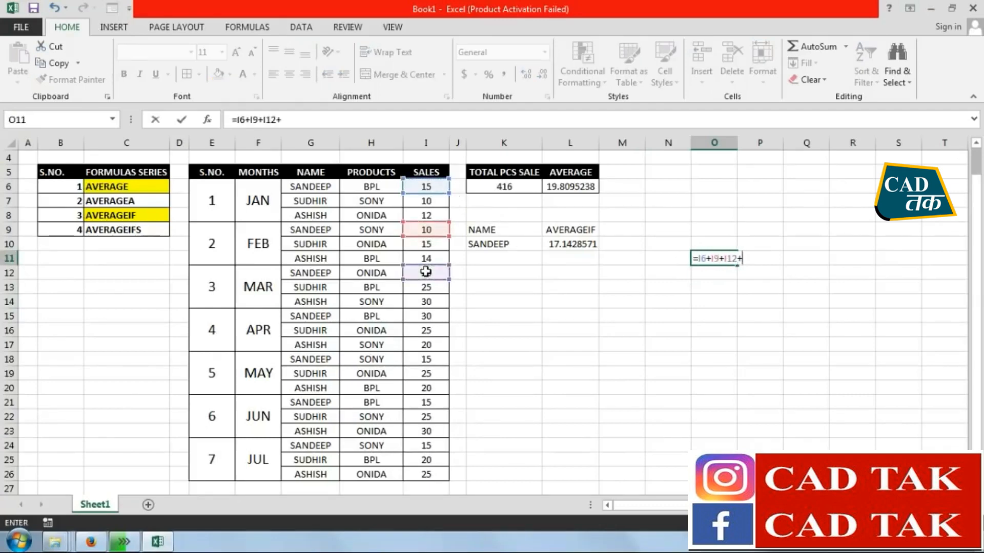
{"action": "left_click", "coordinate": [428, 317]}
{"action": "type", "text": "+"}
{"action": "left_click", "coordinate": [431, 361]}
{"action": "type", "text": "+"}
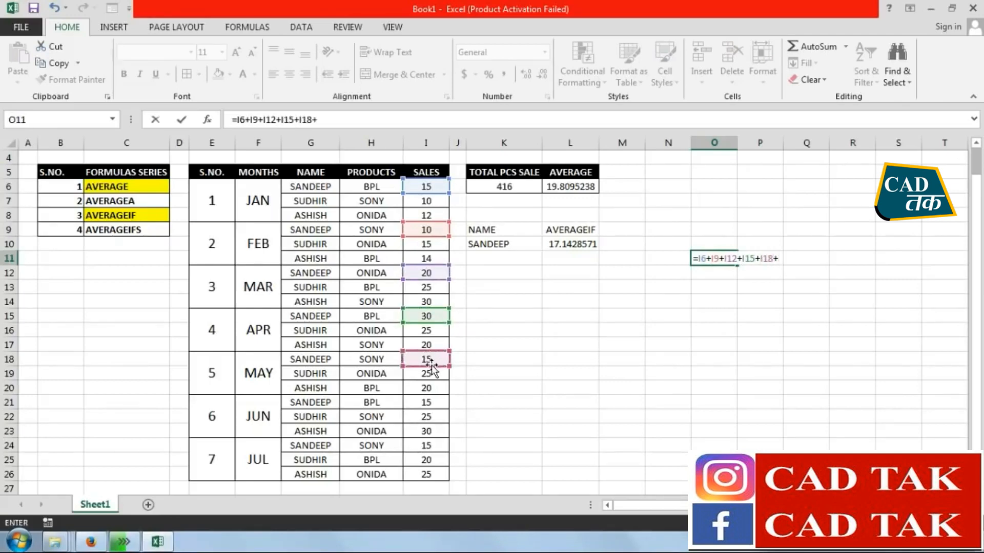
{"action": "left_click", "coordinate": [431, 404]}
{"action": "type", "text": "+"}
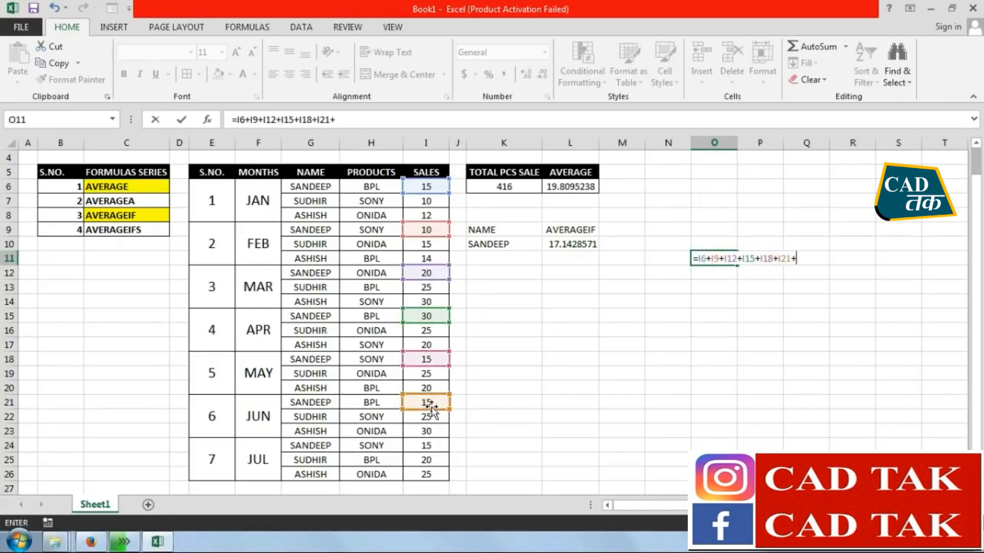
{"action": "left_click", "coordinate": [432, 447]}
{"action": "key", "text": "Return"}
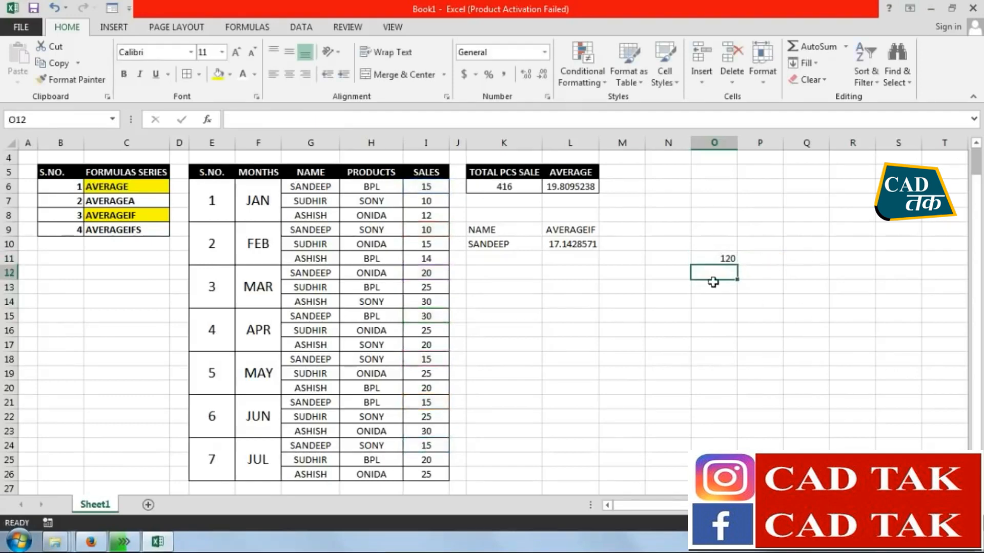
{"action": "left_click", "coordinate": [707, 354]}
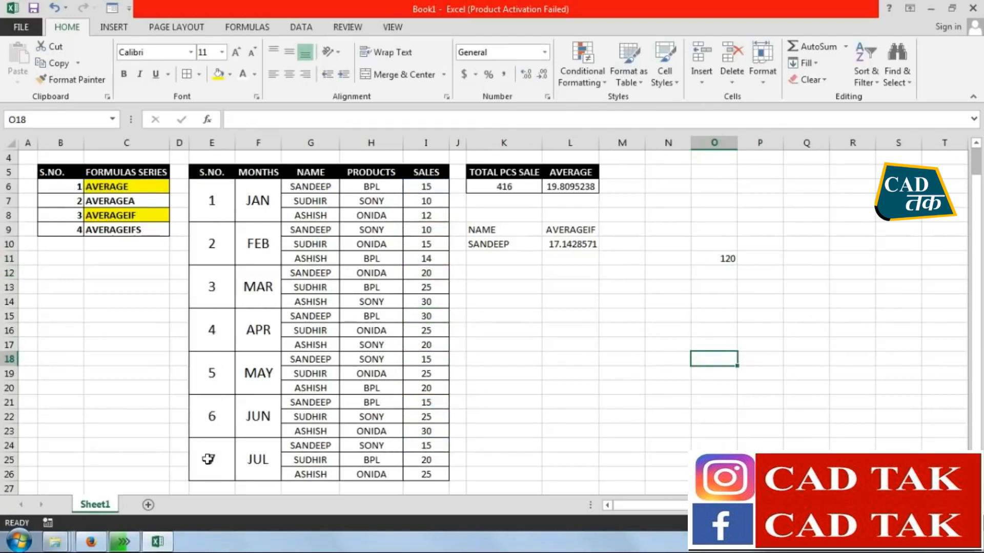
Calculate the first salesperson's check average in O15 with =O11/7
{"action": "left_click", "coordinate": [718, 278]}
{"action": "left_click", "coordinate": [715, 302]}
{"action": "left_click", "coordinate": [717, 311]}
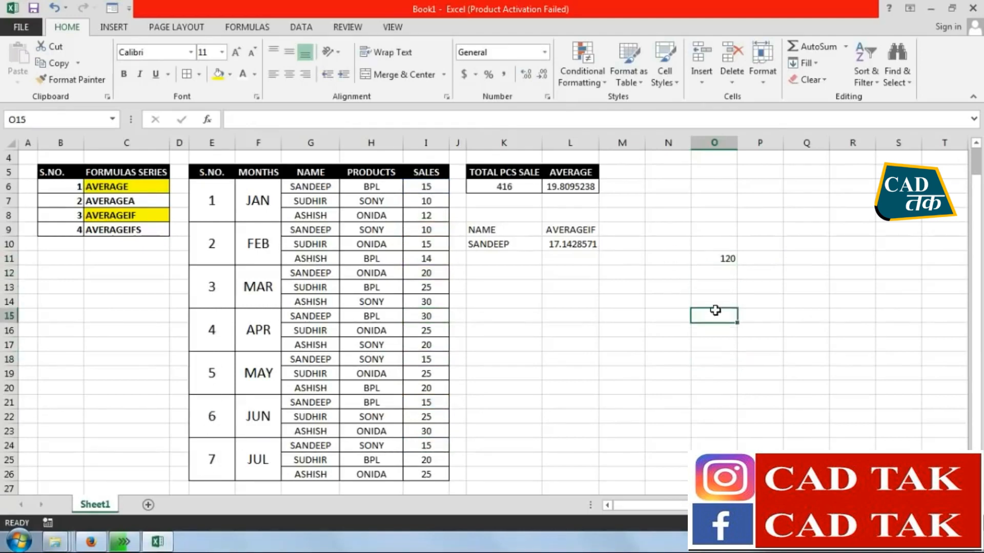
{"action": "type", "text": "="}
{"action": "left_click", "coordinate": [721, 262]}
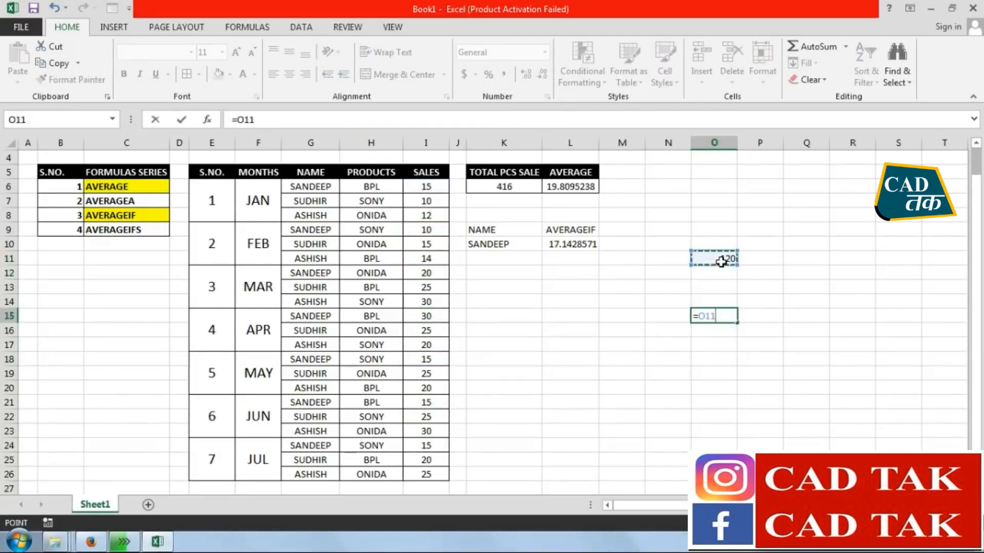
{"action": "type", "text": "/7"}
{"action": "key", "text": "Return"}
Clear the check calculations from O11:O15
{"action": "left_click", "coordinate": [719, 315]}
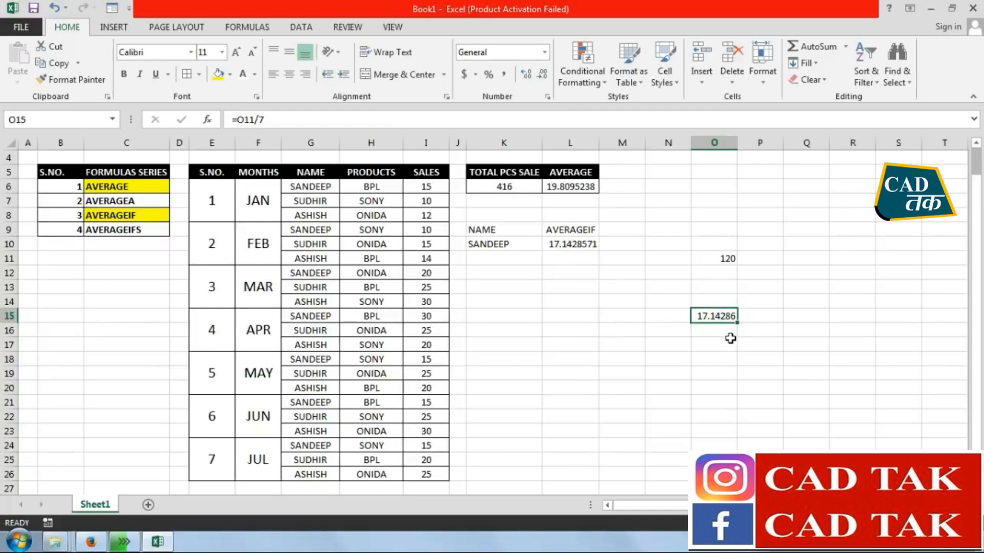
{"action": "left_click_drag", "start_coordinate": [724, 259], "coordinate": [725, 314]}
{"action": "key", "text": "Delete"}
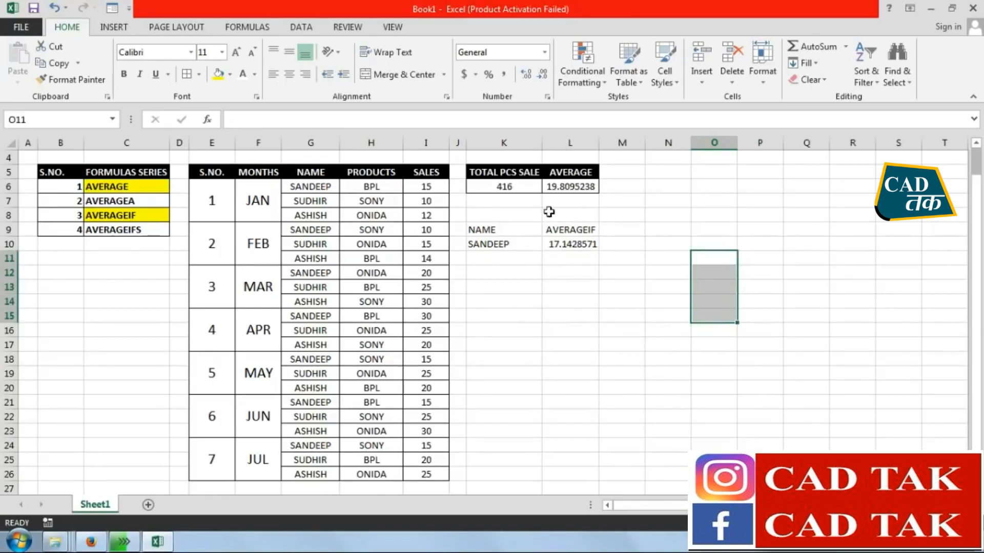
Replace the name in K10 with the second salesperson's name
{"action": "left_click", "coordinate": [482, 246]}
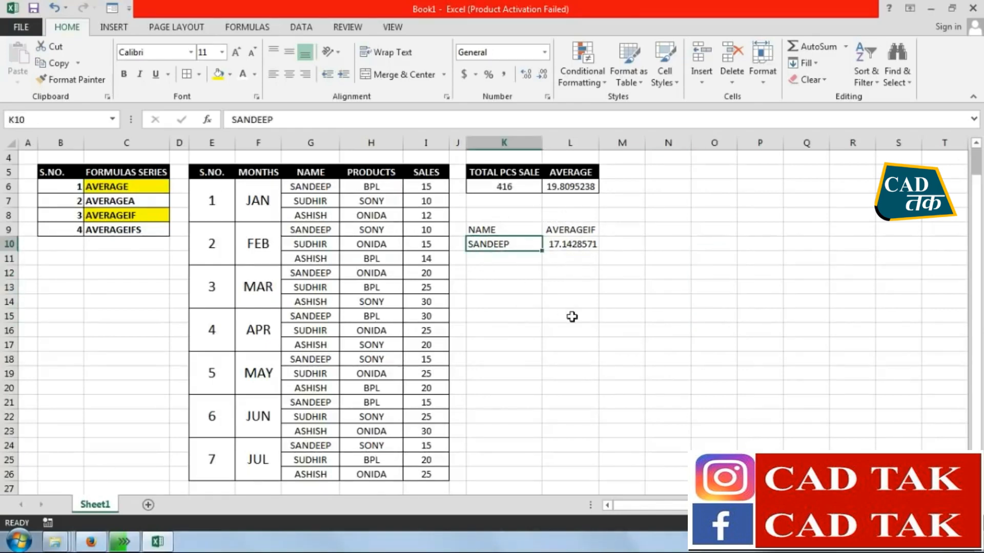
{"action": "type", "text": "SUDHI"}
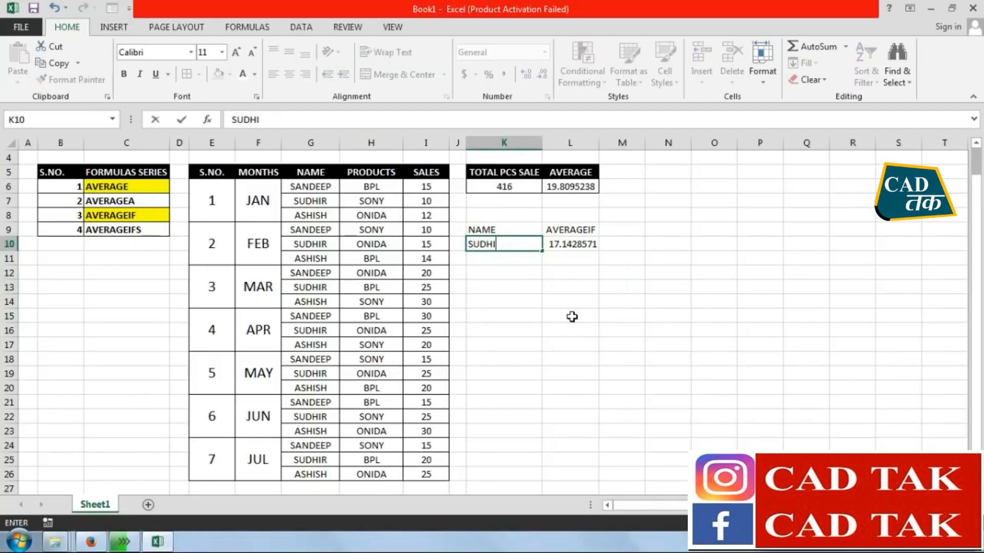
{"action": "type", "text": "R"}
{"action": "key", "text": "Return"}
Show the averages in L10 and L6 with two decimal places
{"action": "left_click", "coordinate": [585, 244]}
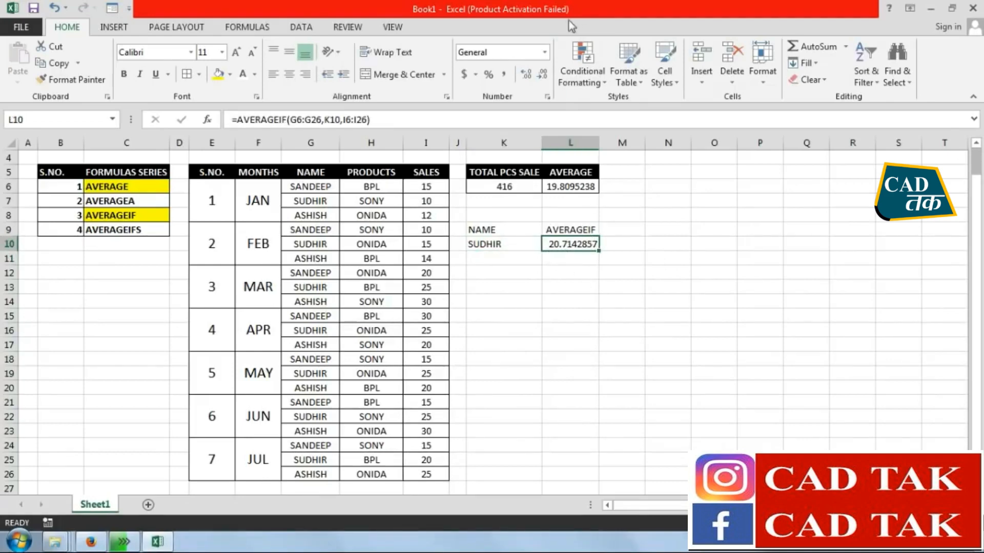
{"action": "left_click", "coordinate": [528, 74]}
{"action": "left_click", "coordinate": [543, 75]}
{"action": "left_click", "coordinate": [543, 74]}
{"action": "left_click", "coordinate": [543, 75]}
{"action": "left_click", "coordinate": [543, 75]}
{"action": "left_click", "coordinate": [543, 75]}
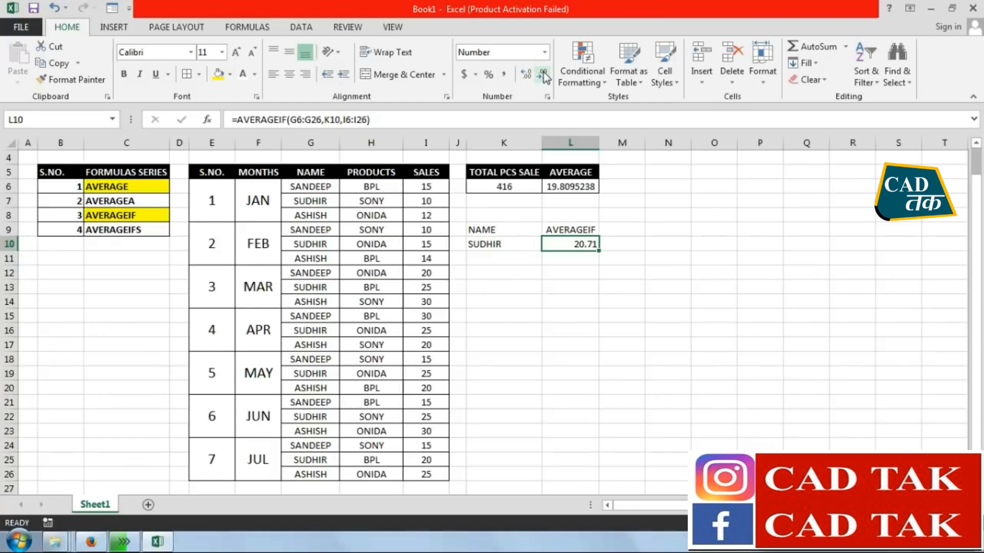
{"action": "left_click", "coordinate": [569, 186]}
{"action": "left_click", "coordinate": [548, 75]}
{"action": "left_click", "coordinate": [543, 74]}
{"action": "left_click", "coordinate": [543, 75]}
{"action": "left_click", "coordinate": [543, 75]}
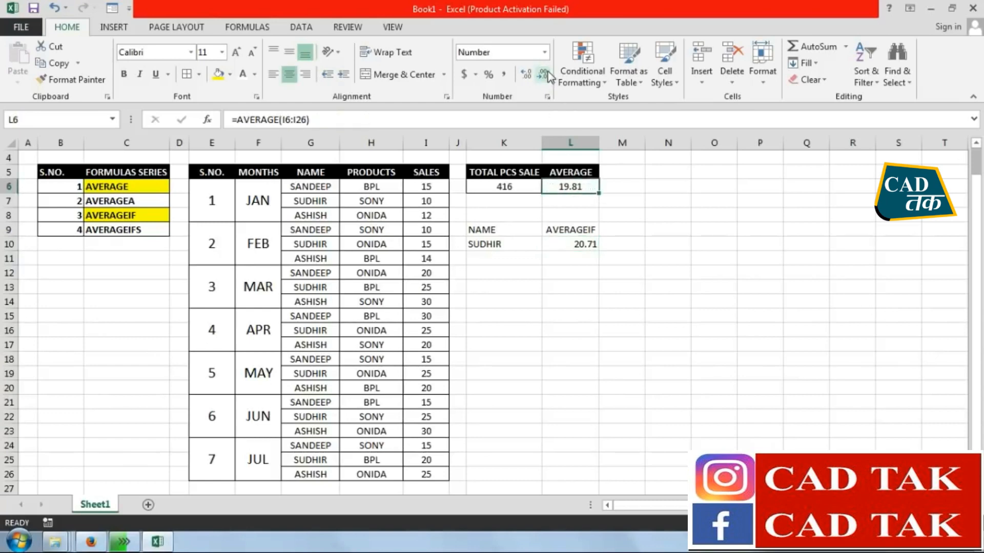
Add up the second salesperson's monthly sales in O13 with =I7+I10+I13+I16+I19+I22+I25
{"action": "left_click", "coordinate": [715, 333]}
{"action": "left_click", "coordinate": [714, 282]}
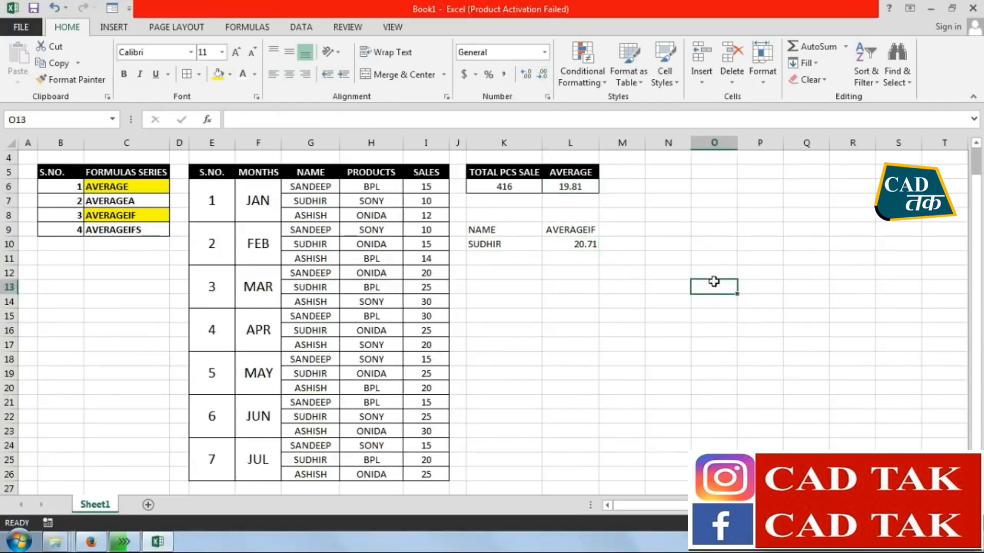
{"action": "type", "text": "="}
{"action": "left_click", "coordinate": [418, 201]}
{"action": "type", "text": "+"}
{"action": "left_click", "coordinate": [420, 245]}
{"action": "type", "text": "+"}
{"action": "left_click", "coordinate": [433, 287]}
{"action": "type", "text": "+"}
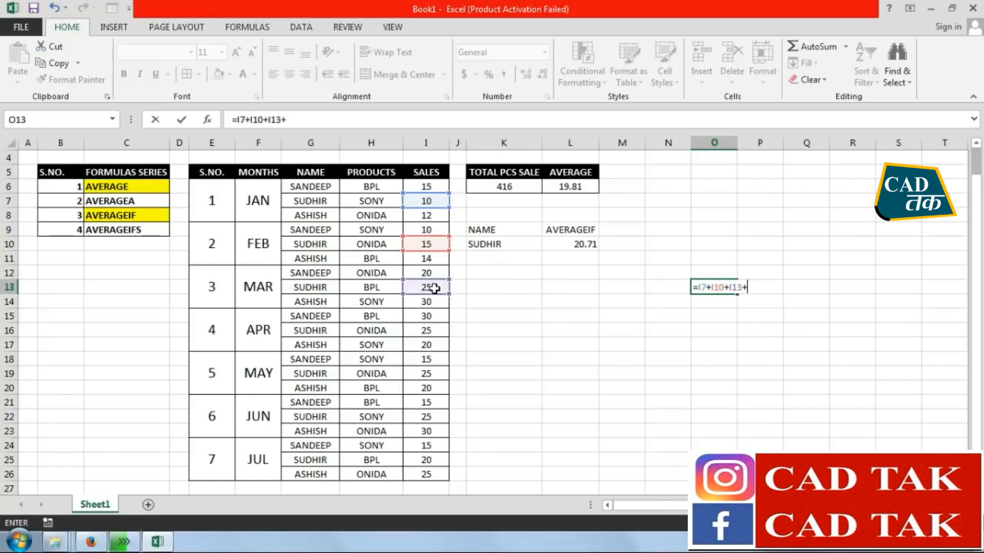
{"action": "left_click", "coordinate": [425, 330]}
{"action": "type", "text": "+"}
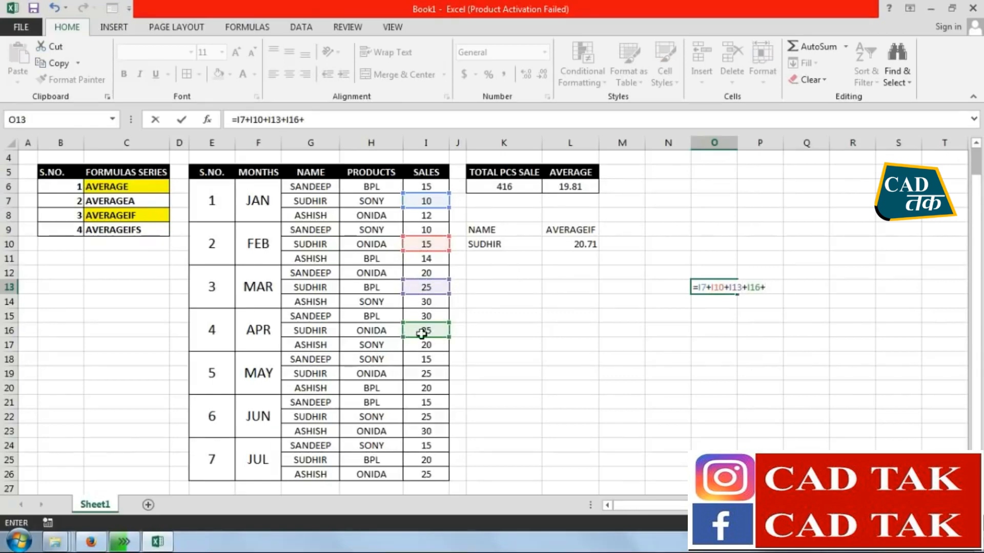
{"action": "left_click", "coordinate": [429, 374]}
{"action": "type", "text": "+"}
{"action": "left_click", "coordinate": [437, 416]}
{"action": "type", "text": "+"}
{"action": "left_click", "coordinate": [425, 461]}
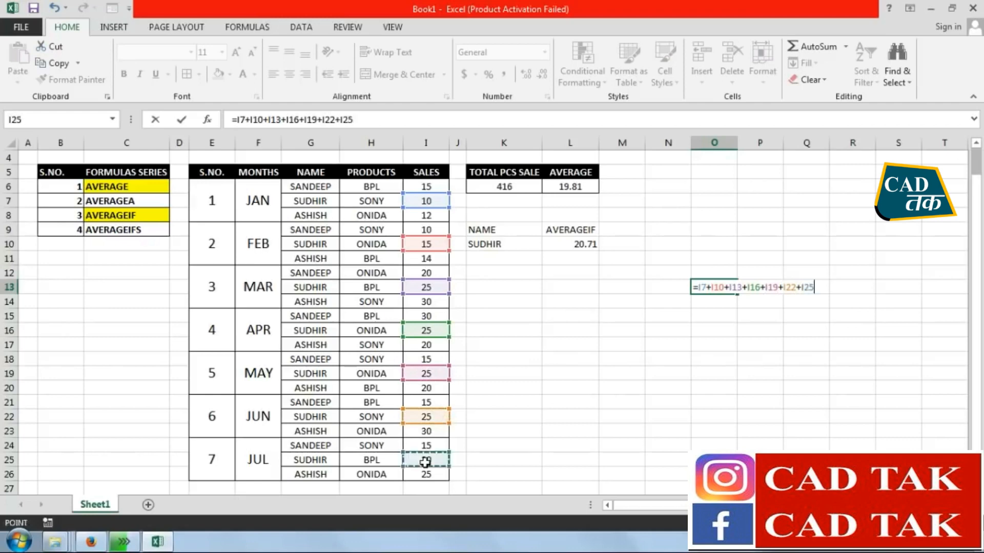
{"action": "key", "text": "Return"}
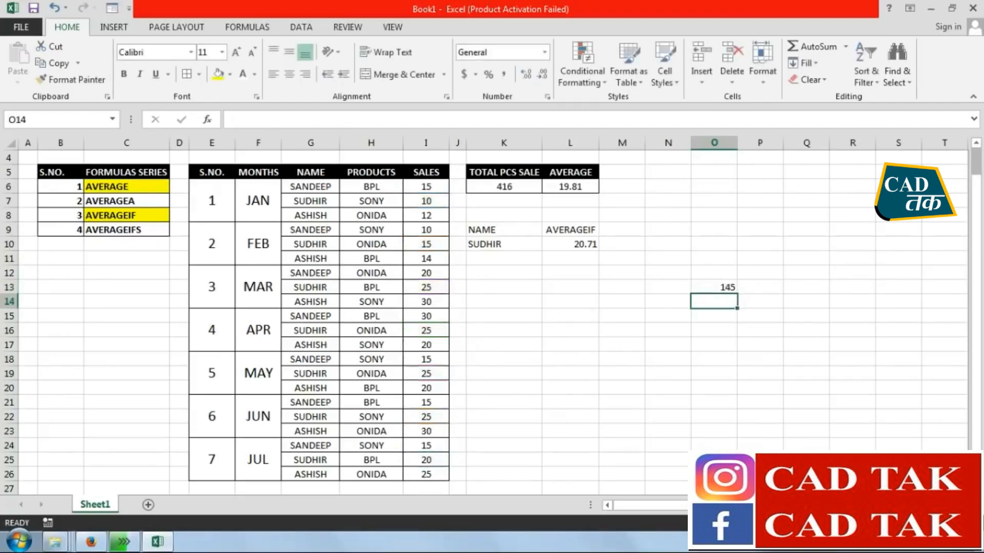
Calculate the second salesperson's check average in O16 with =O13/7
{"action": "left_click", "coordinate": [721, 333]}
{"action": "type", "text": "="}
{"action": "left_click", "coordinate": [726, 289]}
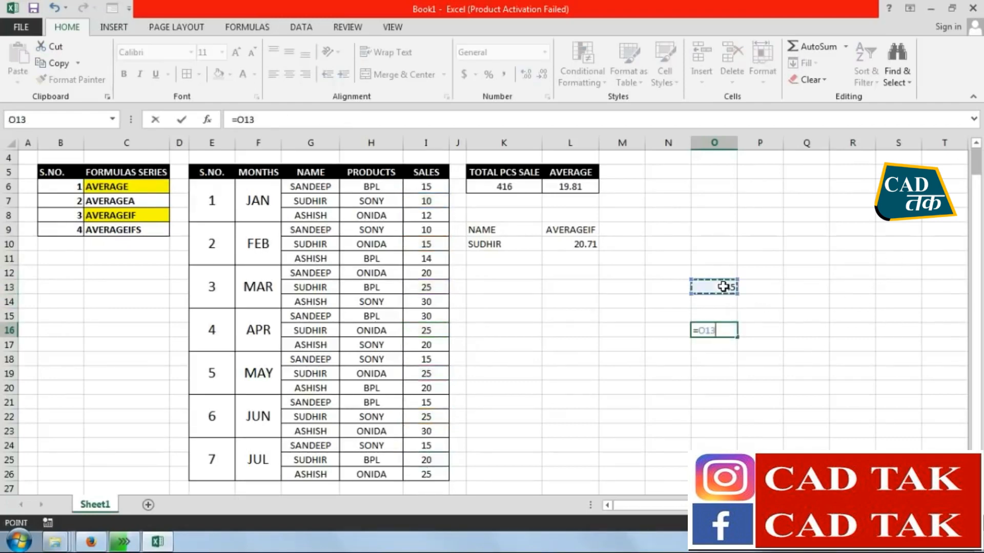
{"action": "type", "text": "/7"}
{"action": "key", "text": "Return"}
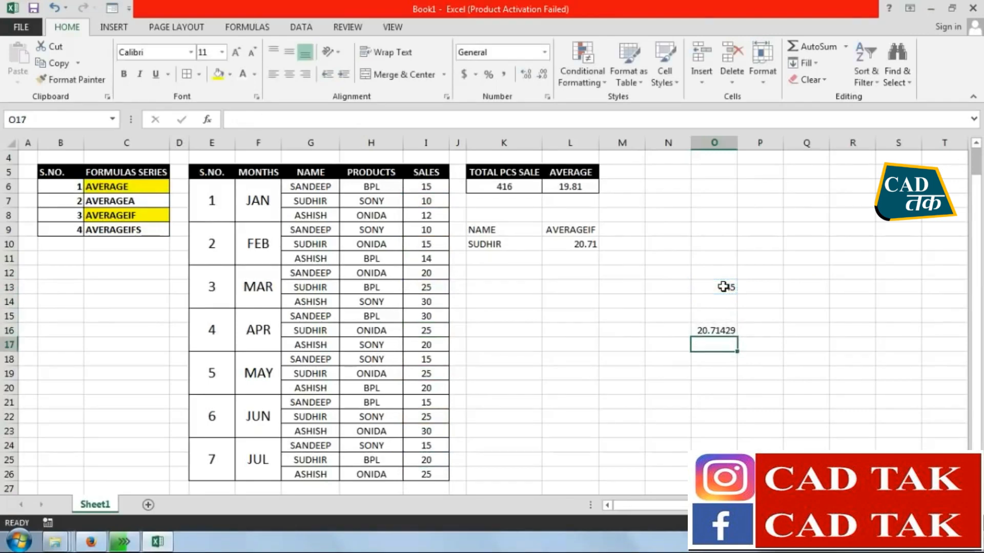
Show the check average in O16 with two decimal places
{"action": "left_click", "coordinate": [717, 328]}
{"action": "left_click_drag", "start_coordinate": [715, 271], "coordinate": [718, 333]}
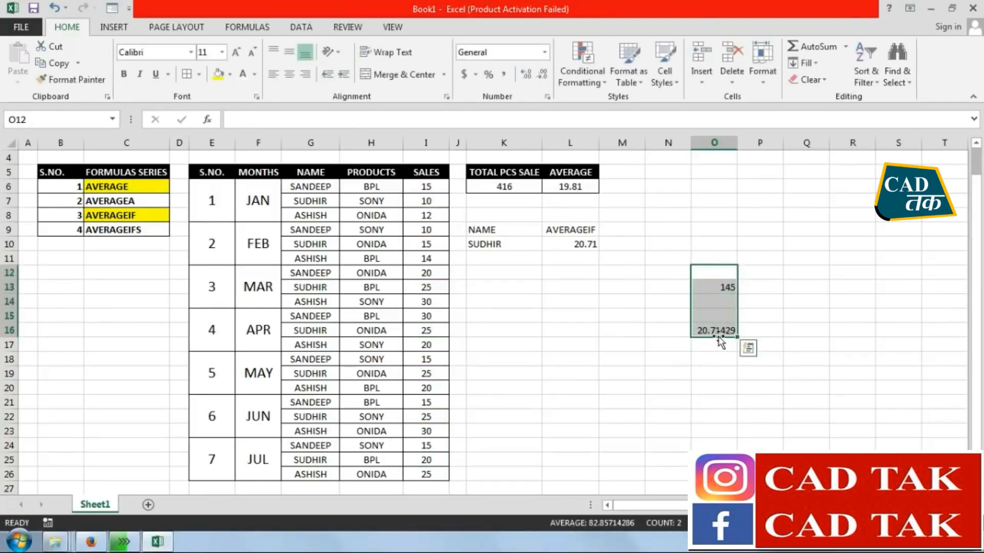
{"action": "left_click", "coordinate": [723, 333]}
{"action": "left_click", "coordinate": [544, 76]}
{"action": "left_click", "coordinate": [544, 75]}
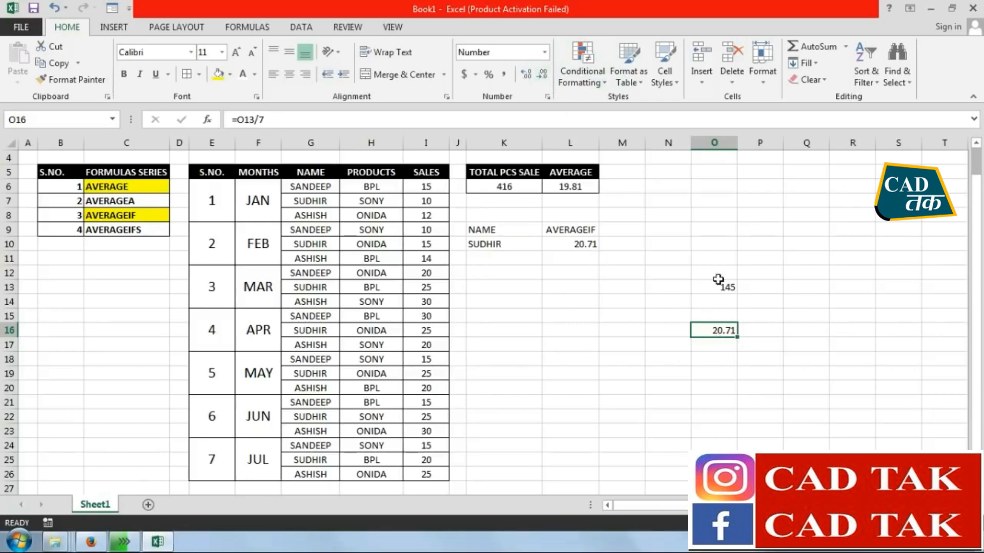
Clear the second salesperson's check sum and check average from column O
{"action": "left_click_drag", "start_coordinate": [715, 271], "coordinate": [717, 353]}
{"action": "key", "text": "Delete"}
{"action": "left_click", "coordinate": [669, 285]}
Add borders to all cells in K9:L10 and give the headers in K9:L9 a black fill with bold white text
{"action": "left_click_drag", "start_coordinate": [497, 229], "coordinate": [561, 239]}
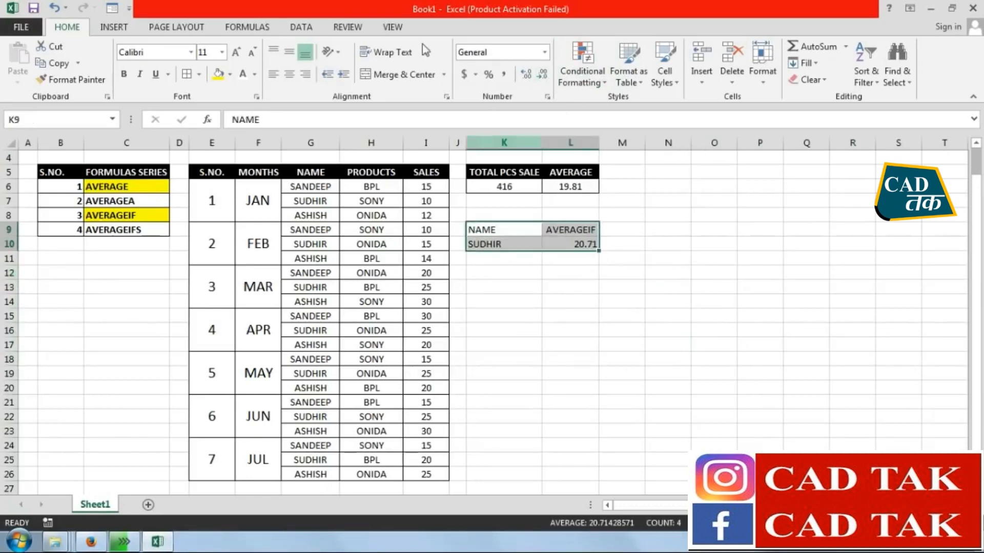
{"action": "left_click", "coordinate": [187, 74]}
{"action": "left_click_drag", "start_coordinate": [494, 230], "coordinate": [561, 230]}
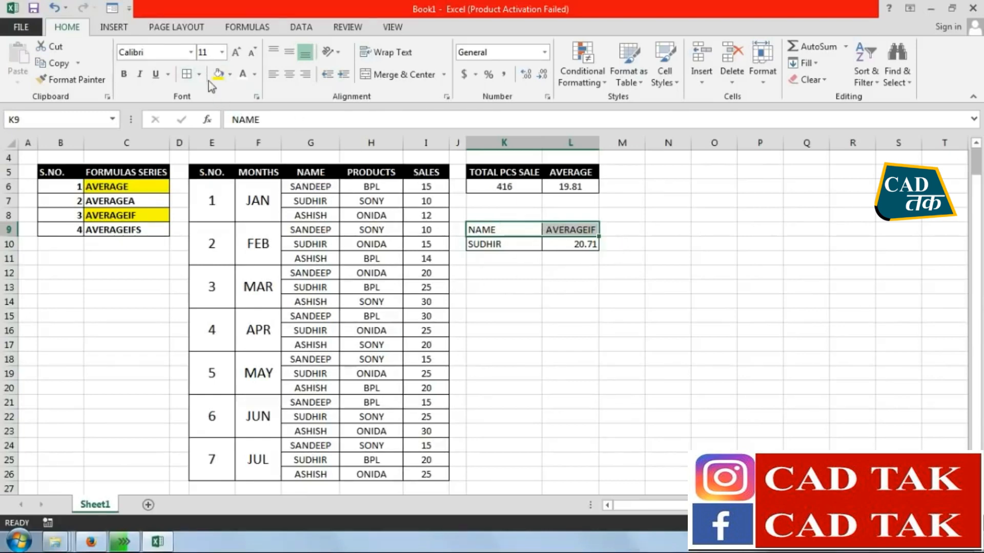
{"action": "left_click", "coordinate": [229, 74]}
{"action": "left_click", "coordinate": [227, 105]}
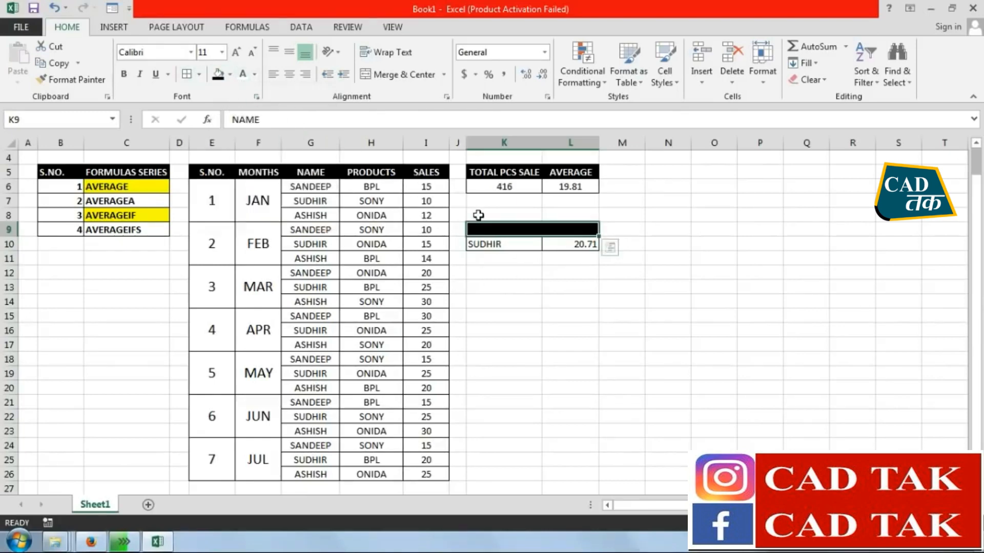
{"action": "left_click", "coordinate": [243, 74]}
{"action": "left_click", "coordinate": [124, 74]}
Center the contents of K9:L10 horizontally
{"action": "left_click", "coordinate": [570, 287]}
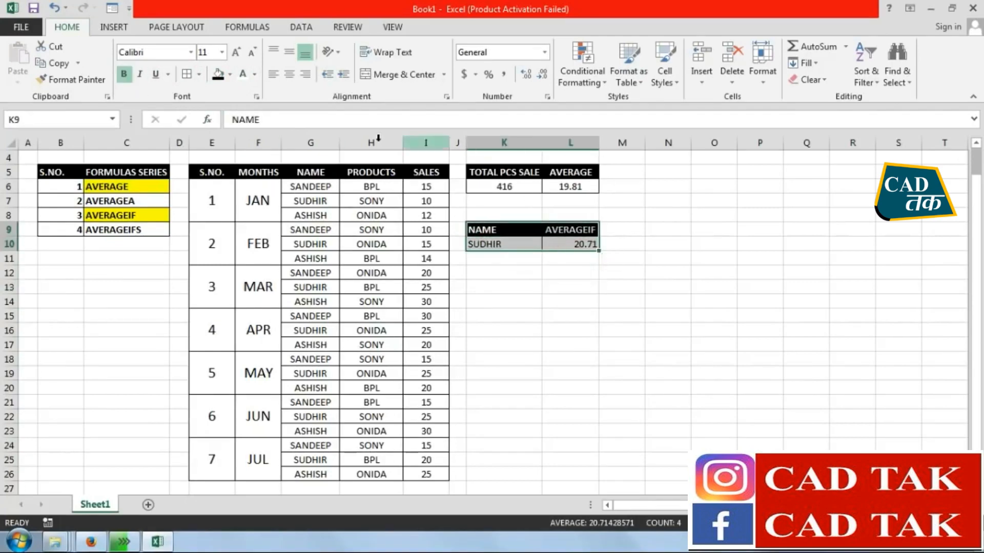
{"action": "left_click", "coordinate": [289, 74]}
{"action": "left_click", "coordinate": [504, 330]}
{"action": "left_click", "coordinate": [609, 315]}
{"action": "left_click", "coordinate": [488, 285]}
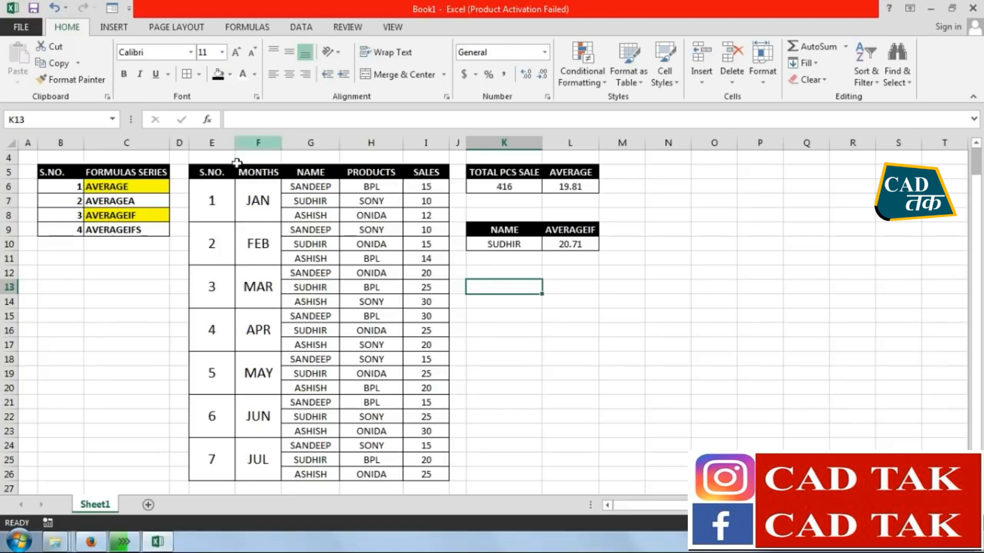
Highlight the AVERAGEIFS entry in C9 of the formula list with a yellow fill
{"action": "left_click", "coordinate": [156, 233]}
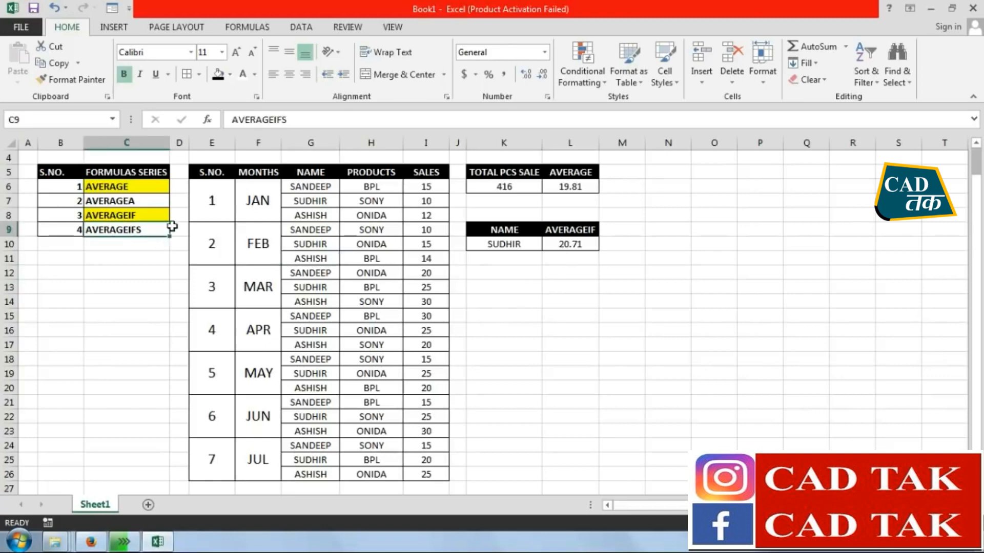
{"action": "left_click", "coordinate": [230, 74]}
{"action": "left_click", "coordinate": [254, 187]}
{"action": "left_click", "coordinate": [527, 359]}
{"action": "left_click", "coordinate": [517, 291]}
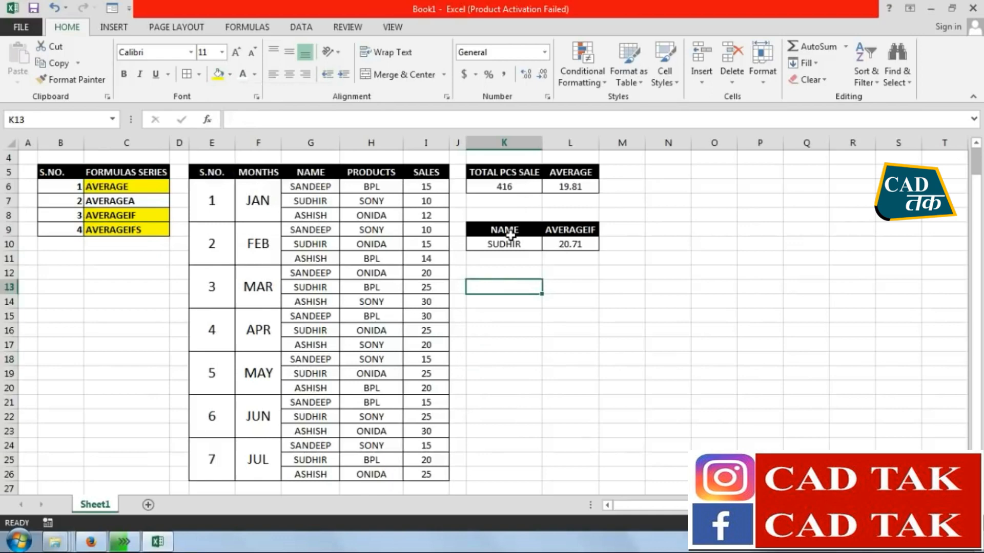
Copy the NAME and AVERAGEIF table in K9:L10 and paste it at K13
{"action": "left_click_drag", "start_coordinate": [504, 230], "coordinate": [571, 245]}
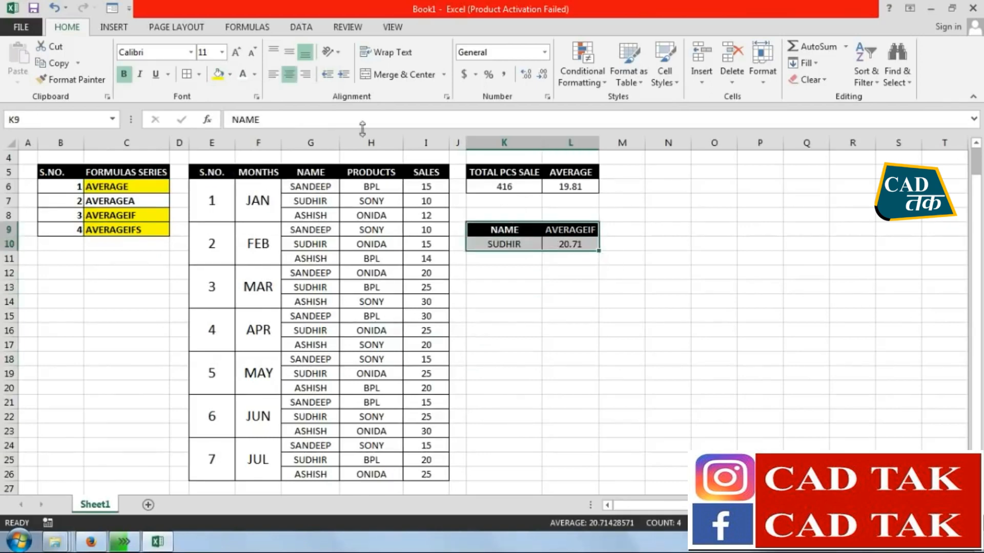
{"action": "left_click", "coordinate": [54, 63]}
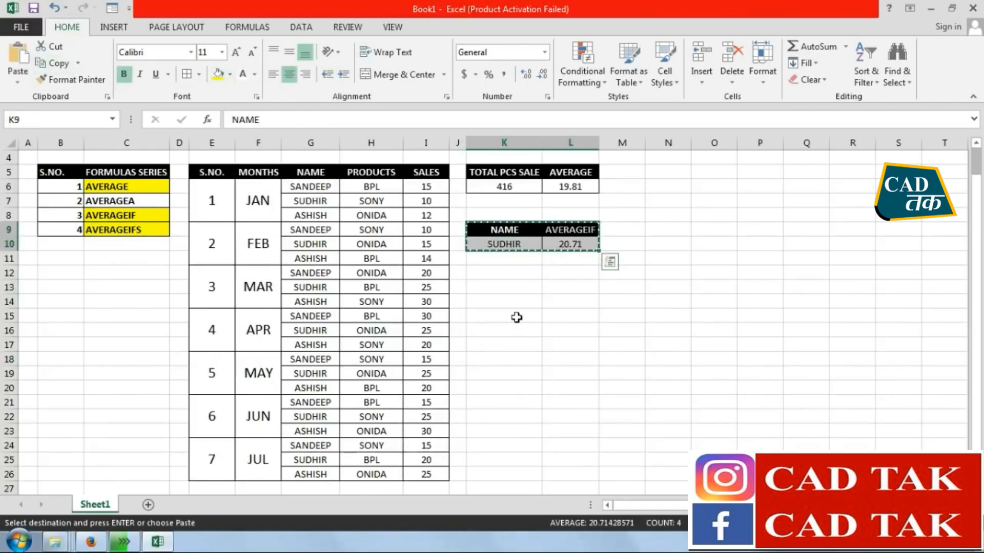
{"action": "left_click", "coordinate": [496, 288]}
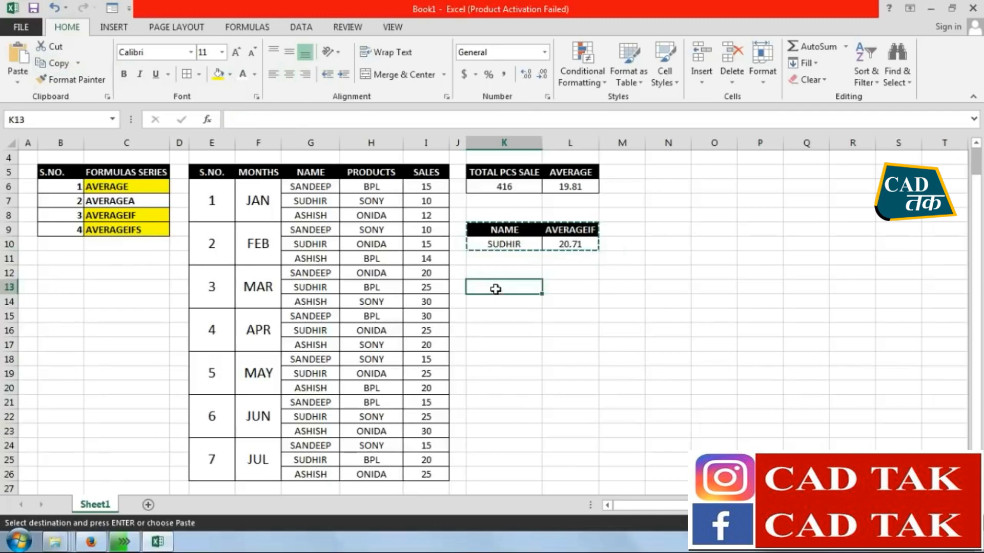
{"action": "left_click", "coordinate": [18, 54]}
Move the AVERAGEIF header and its result from L13:L14 to M13:M14
{"action": "left_click_drag", "start_coordinate": [571, 288], "coordinate": [569, 301]}
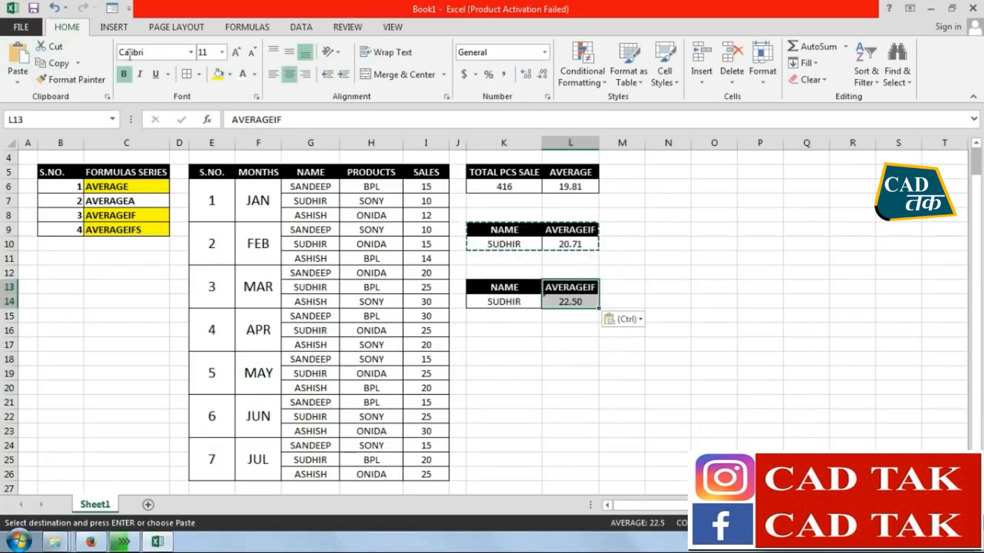
{"action": "left_click", "coordinate": [54, 63]}
{"action": "left_click", "coordinate": [612, 284]}
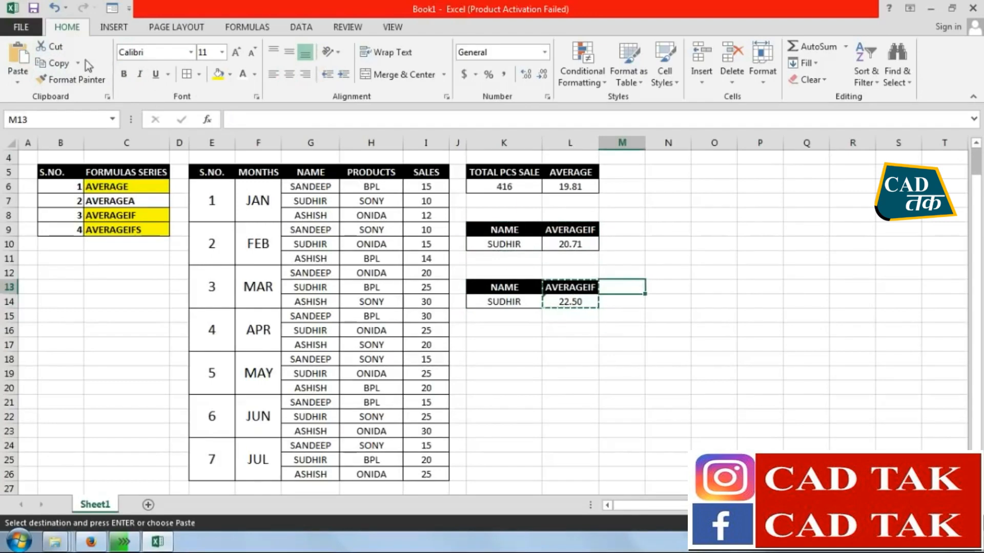
{"action": "left_click", "coordinate": [18, 55]}
{"action": "left_click", "coordinate": [425, 366]}
Enter the header PRODUCT in L13 and give it the same formatting as the AVERAGEIF header in M13
{"action": "left_click", "coordinate": [568, 287]}
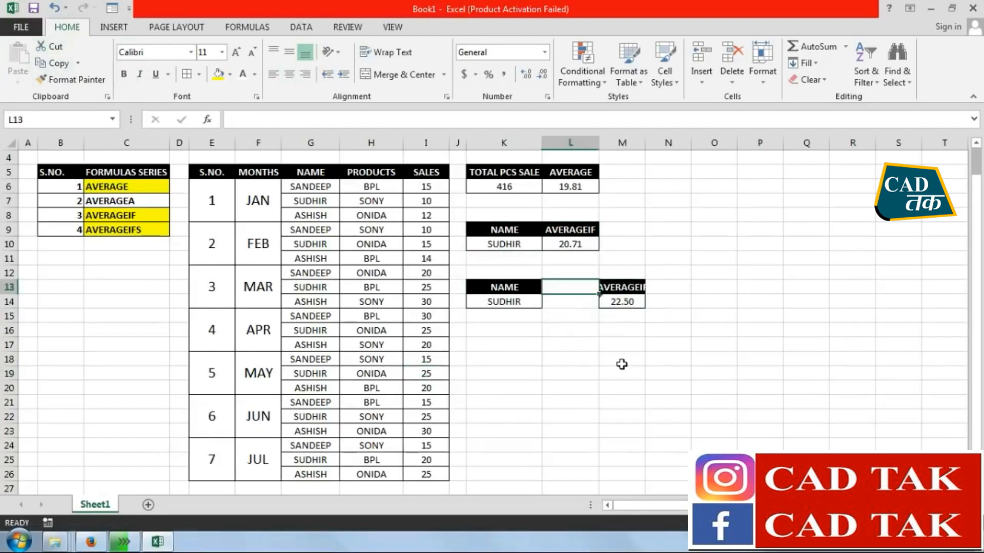
{"action": "type", "text": "PRODUCT"}
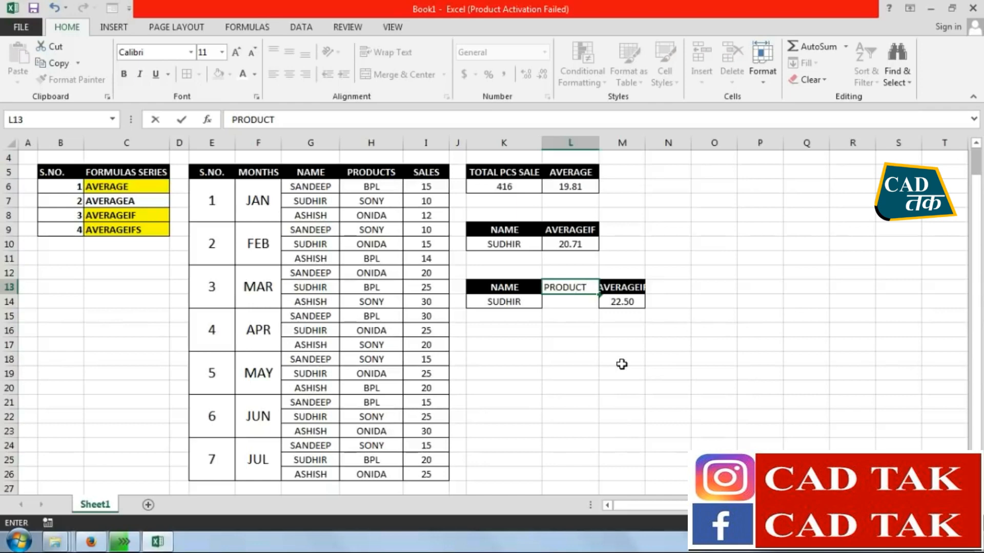
{"action": "key", "text": "Return"}
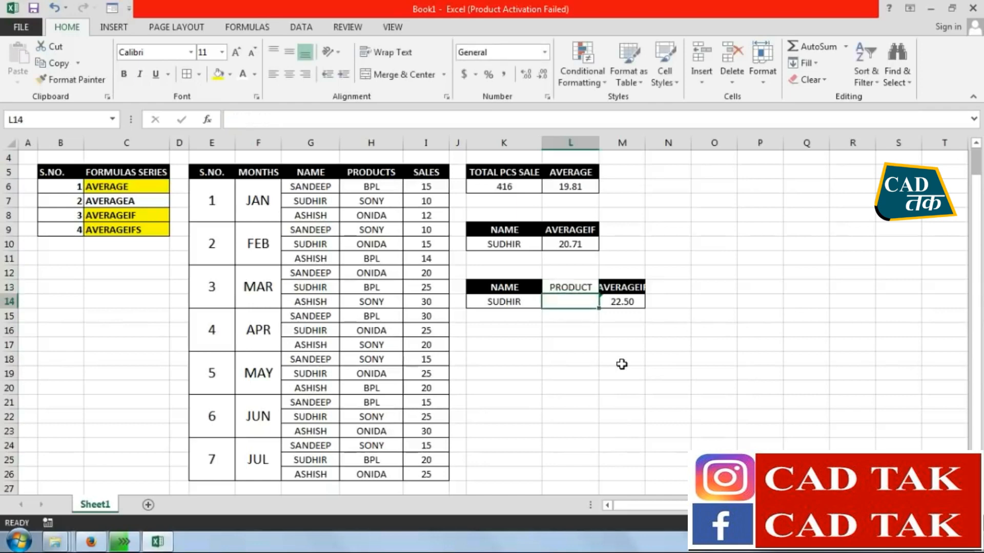
{"action": "left_click", "coordinate": [580, 287]}
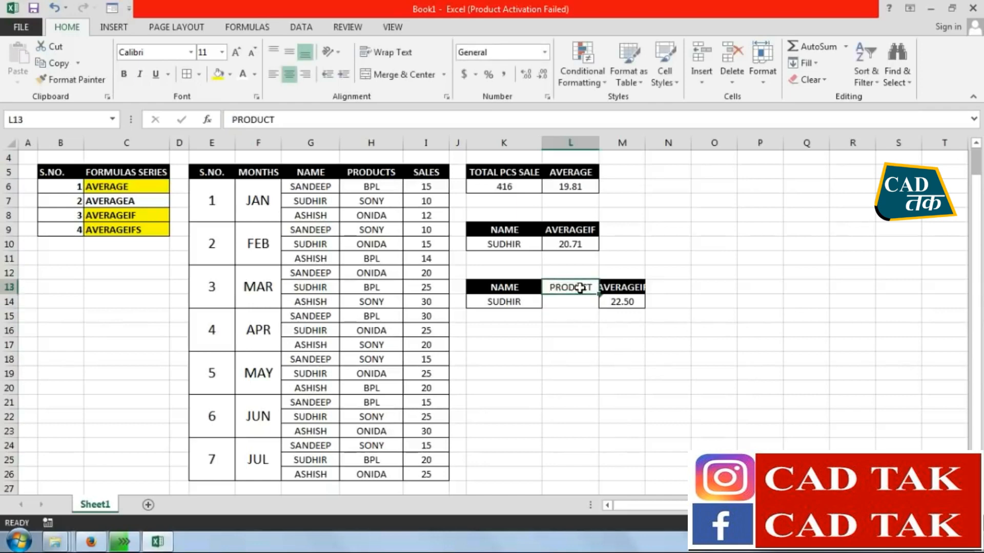
{"action": "left_click", "coordinate": [622, 287]}
{"action": "left_click", "coordinate": [71, 79]}
{"action": "left_click", "coordinate": [552, 287]}
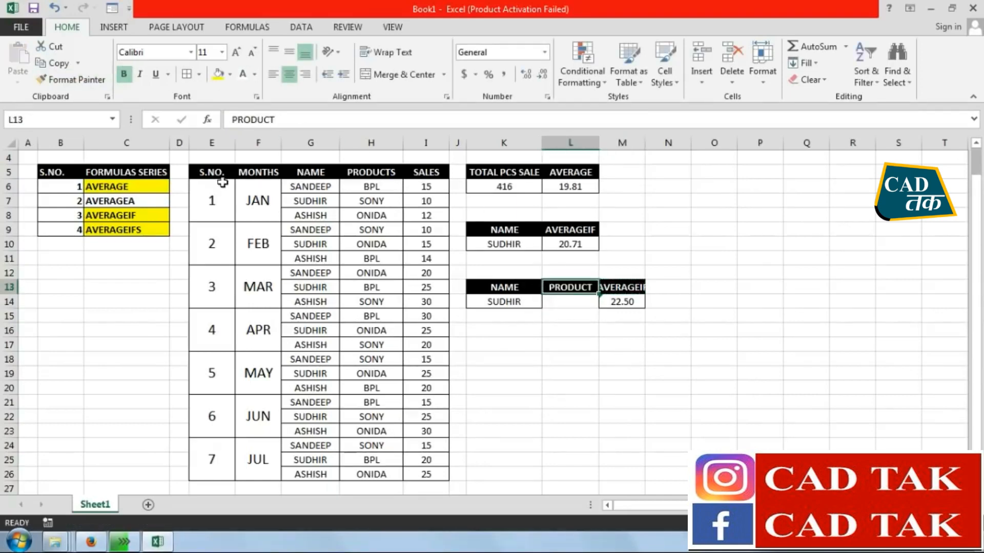
Clear the formula from M14 and replace the name in K14 with the first salesperson's name from the sales table
{"action": "left_click", "coordinate": [612, 302]}
{"action": "key", "text": "Delete"}
{"action": "left_click", "coordinate": [501, 303]}
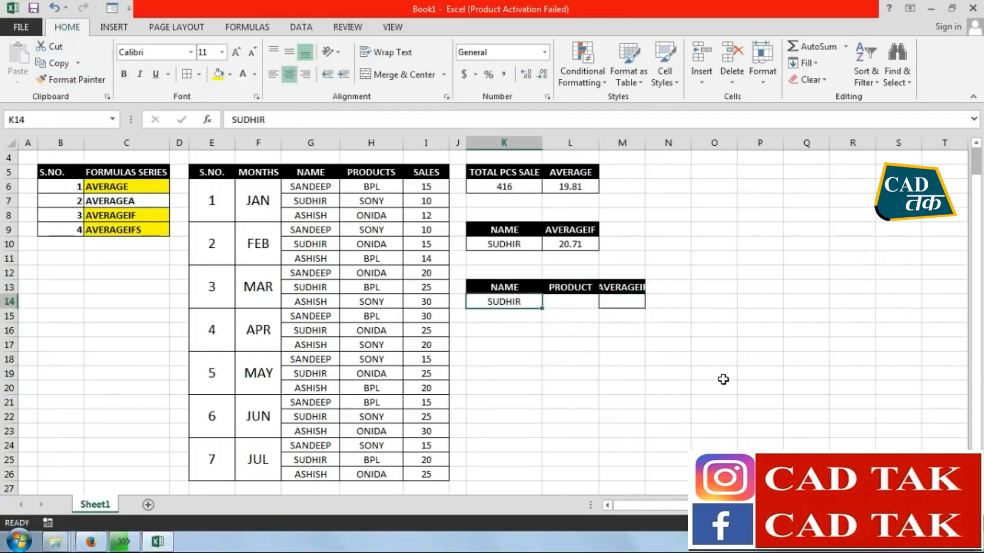
{"action": "type", "text": "SANDEEP"}
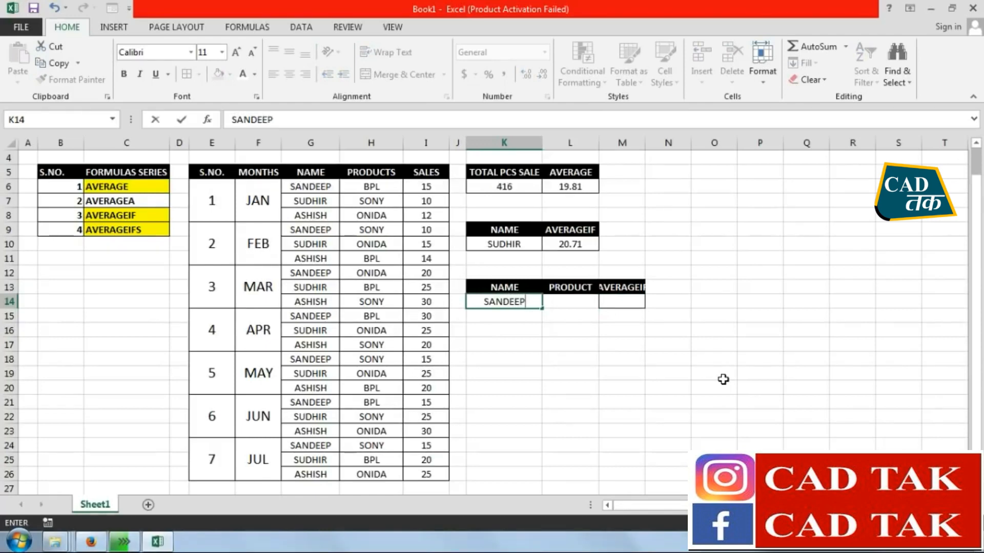
{"action": "left_click", "coordinate": [728, 378]}
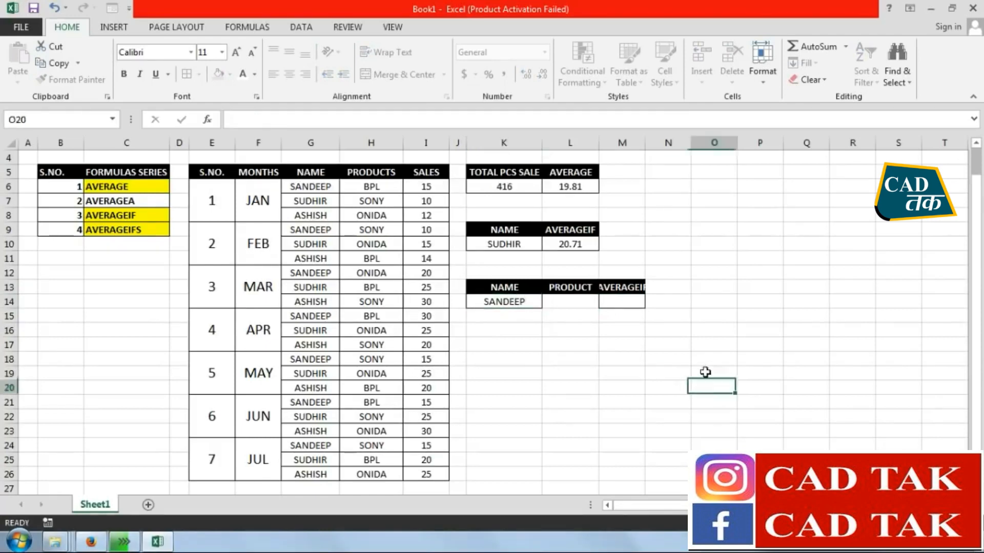
Check the first salesperson's name and product pairs in the sales table and enter BPL as the product in L14
{"action": "left_click", "coordinate": [566, 302]}
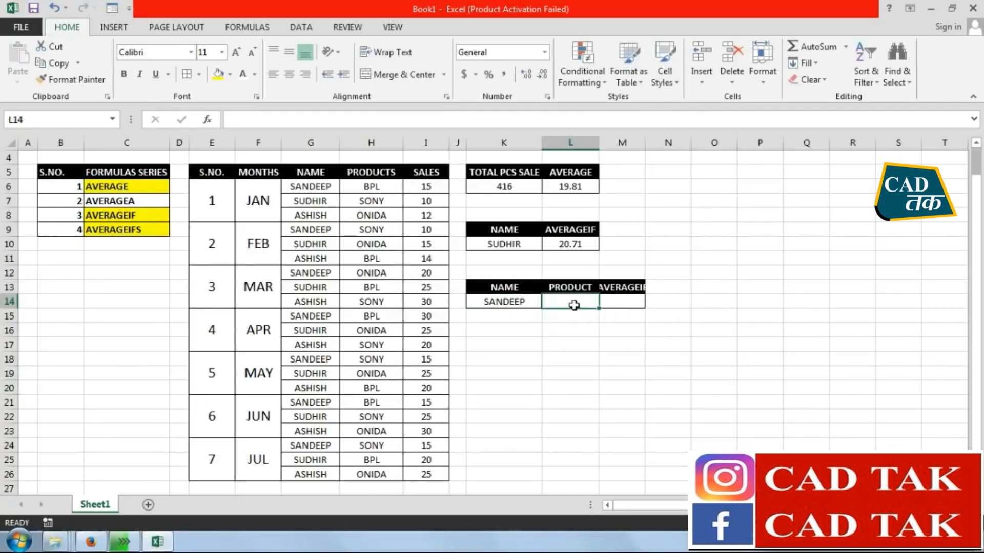
{"action": "left_click_drag", "start_coordinate": [310, 187], "coordinate": [385, 186]}
{"action": "left_click_drag", "start_coordinate": [327, 233], "coordinate": [369, 226]}
{"action": "left_click_drag", "start_coordinate": [312, 274], "coordinate": [366, 272]}
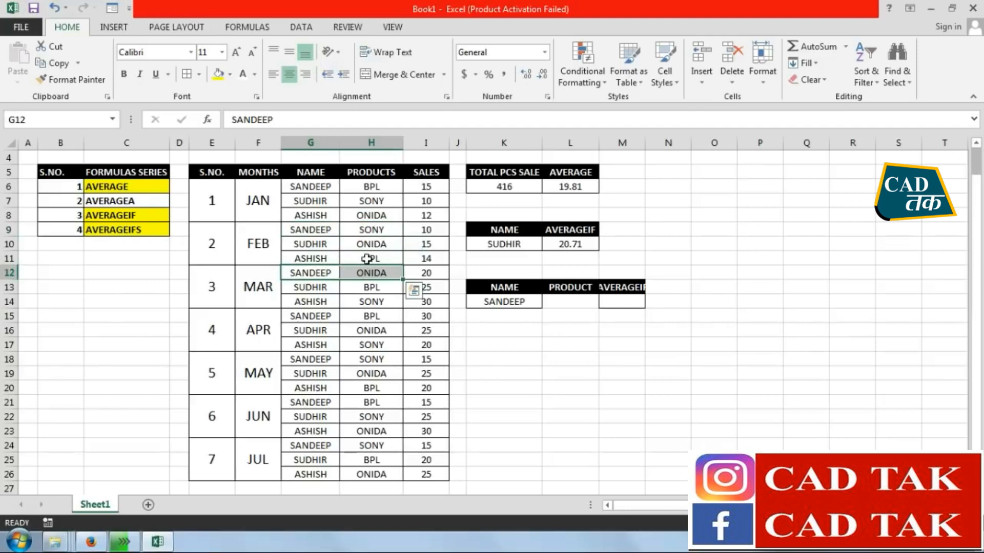
{"action": "left_click", "coordinate": [570, 303]}
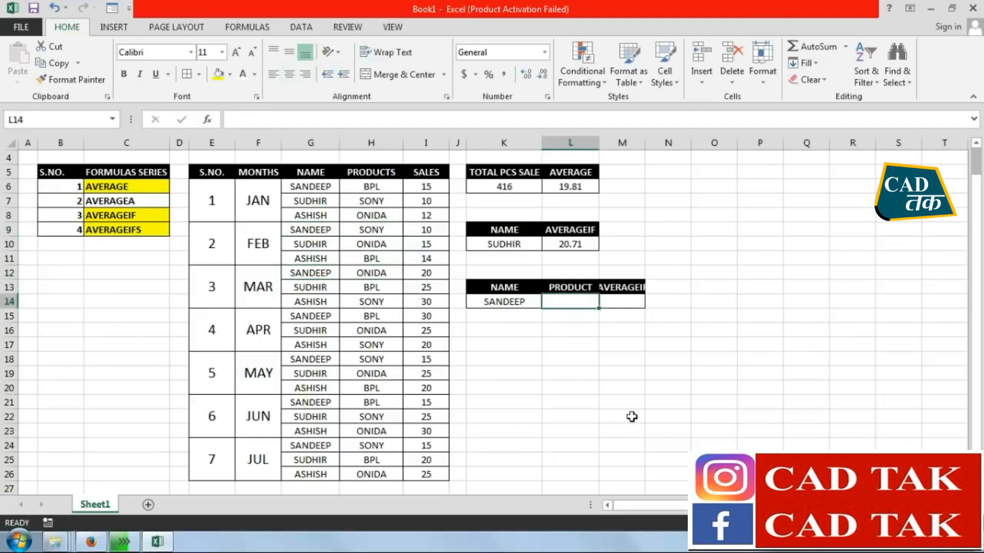
{"action": "type", "text": "BPL"}
{"action": "left_click", "coordinate": [635, 416]}
Widen column M to fit its header and add borders to K14:L14
{"action": "left_click_drag", "start_coordinate": [645, 142], "coordinate": [673, 142]}
{"action": "left_click", "coordinate": [664, 345]}
{"action": "left_click", "coordinate": [648, 303]}
{"action": "left_click_drag", "start_coordinate": [512, 303], "coordinate": [574, 303]}
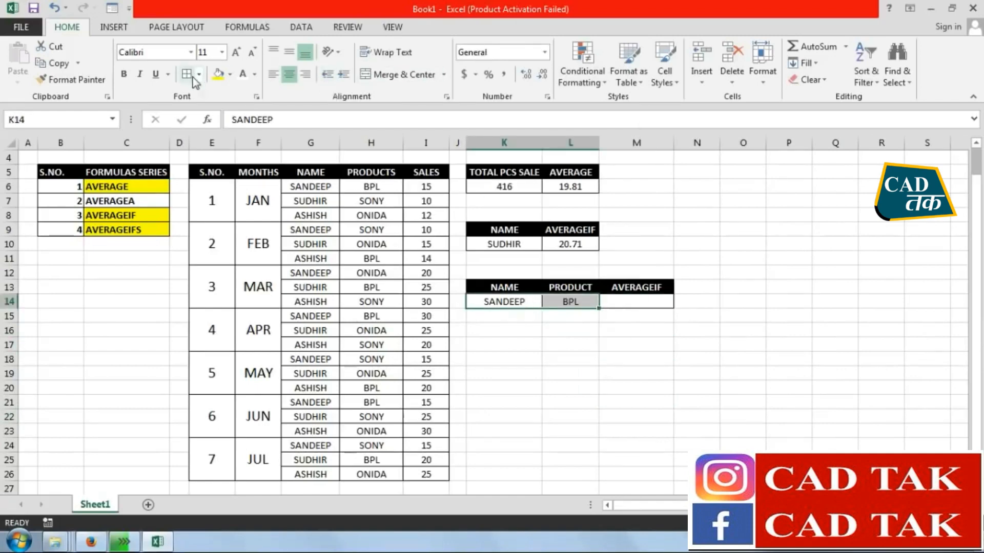
Change the header in M13 to AVERAGEIFS
{"action": "double_click", "coordinate": [659, 287]}
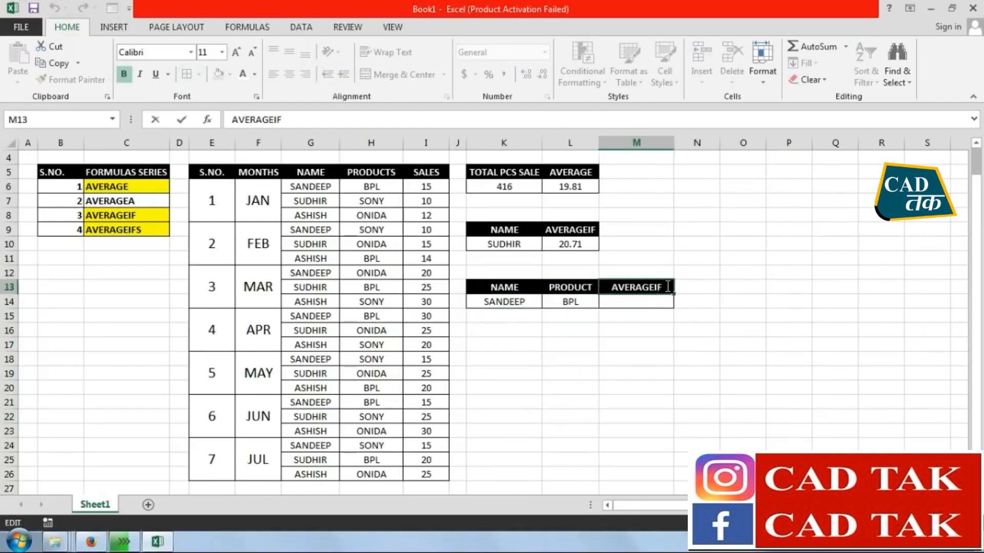
{"action": "type", "text": "S"}
{"action": "key", "text": "Return"}
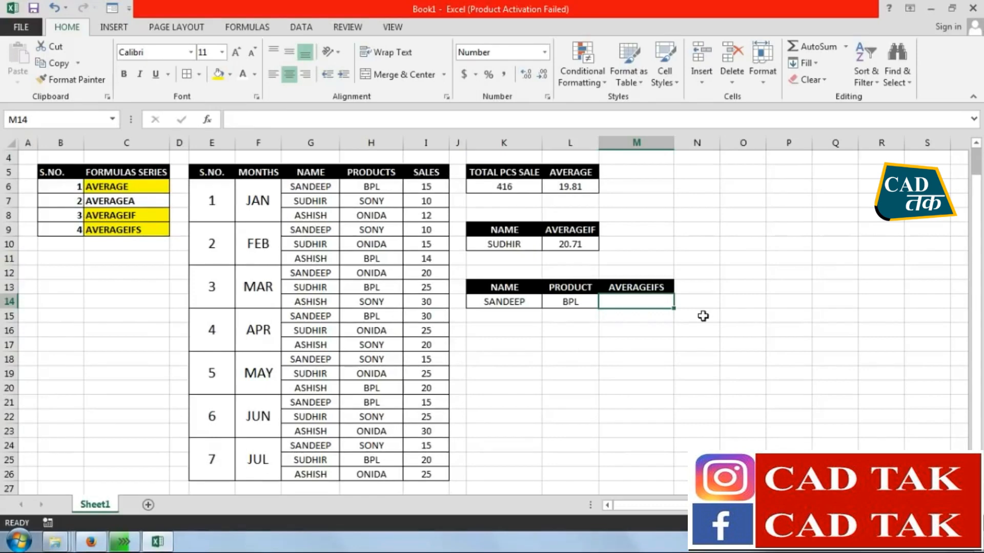
Start an AVERAGEIFS formula in M14 with average range I6:I26, first criteria range G6:G26 and first criterion K14
{"action": "type", "text": "="}
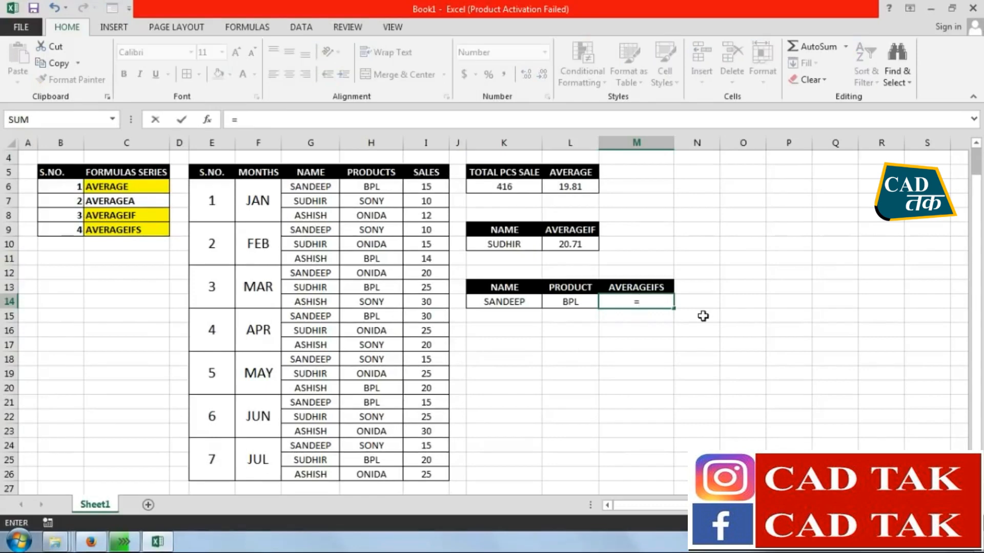
{"action": "type", "text": "AVERAGE"}
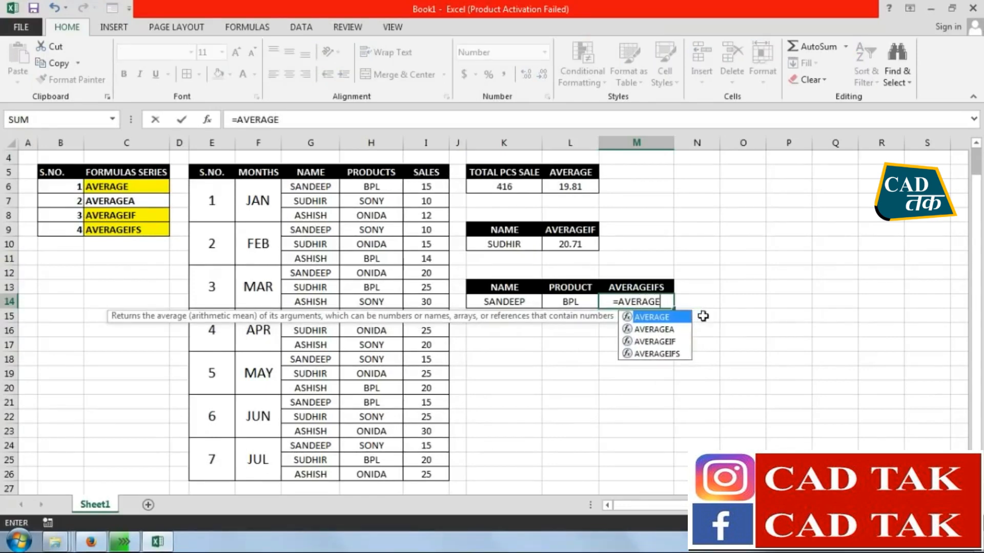
{"action": "double_click", "coordinate": [648, 355]}
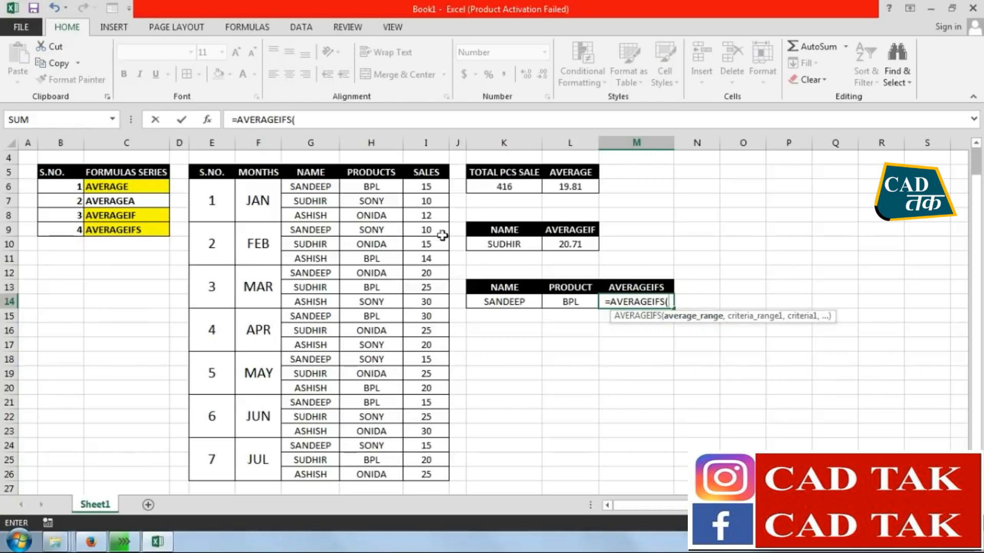
{"action": "left_click_drag", "start_coordinate": [417, 187], "coordinate": [415, 474]}
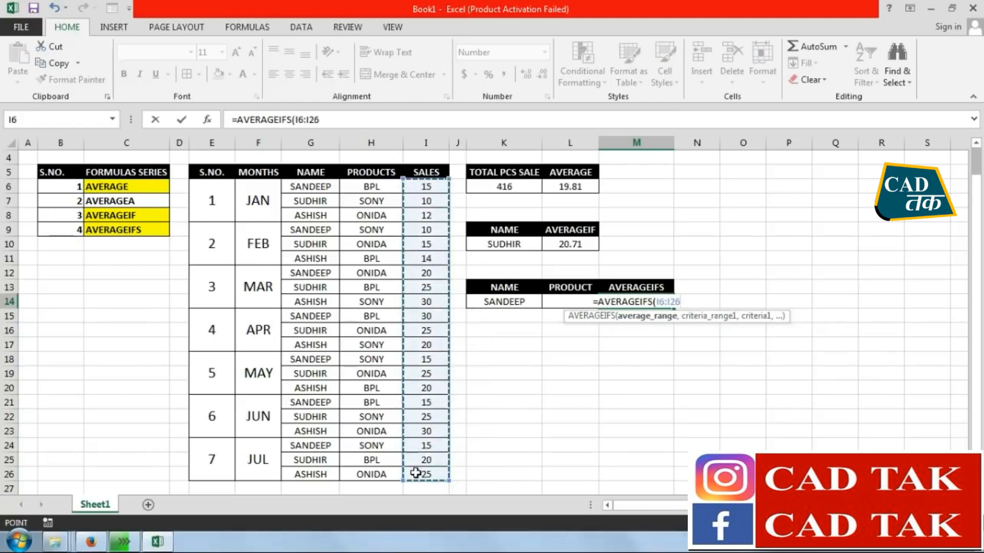
{"action": "type", "text": ","}
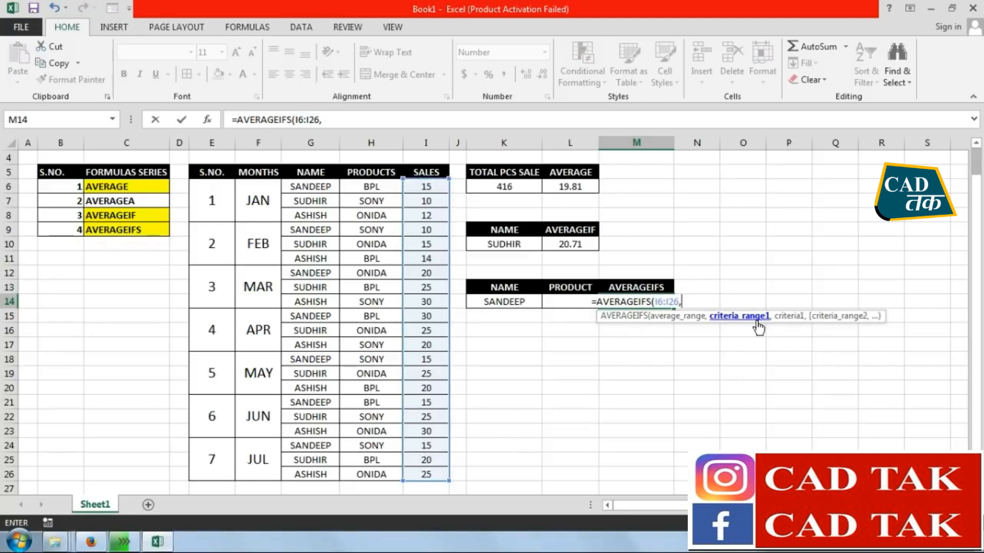
{"action": "left_click_drag", "start_coordinate": [312, 187], "coordinate": [298, 471]}
{"action": "type", "text": ","}
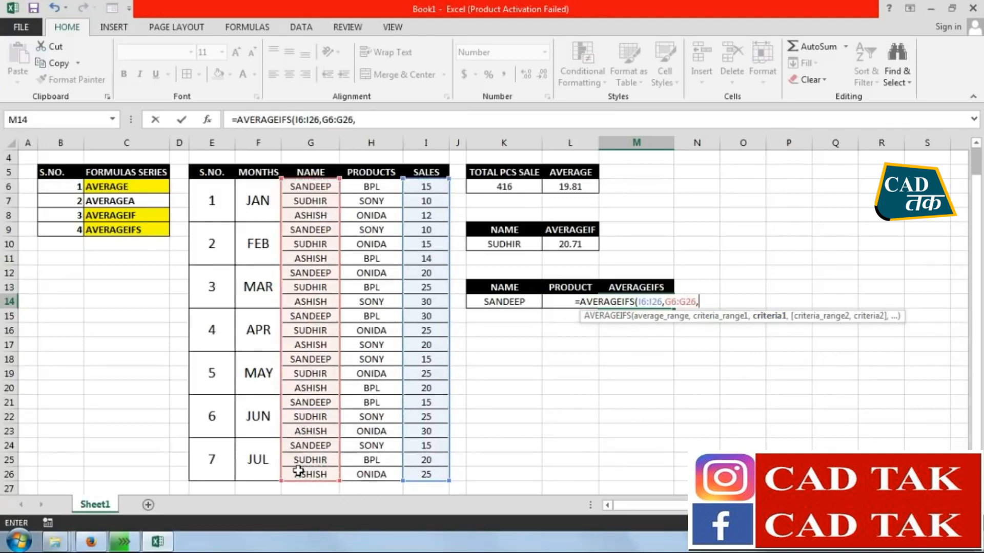
{"action": "left_click", "coordinate": [513, 301]}
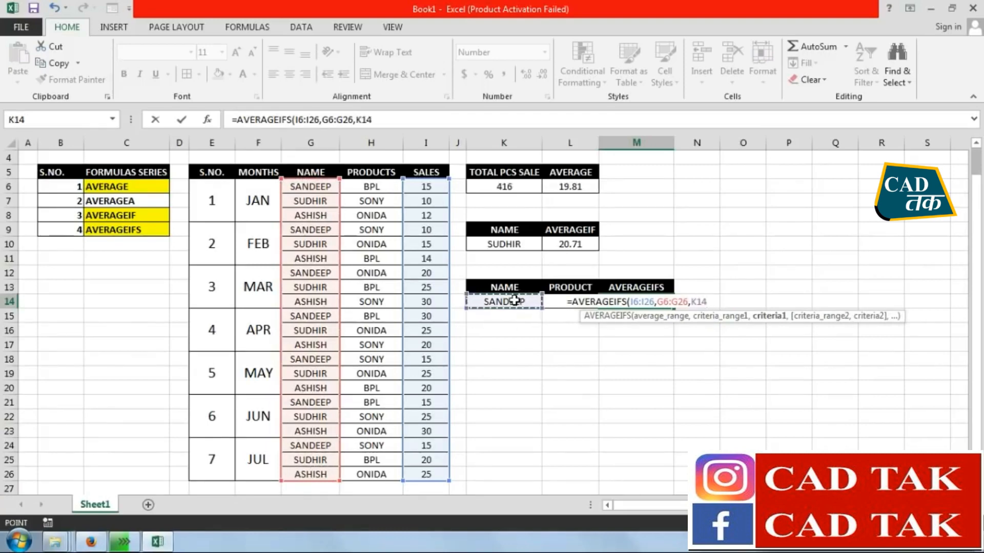
{"action": "type", "text": ","}
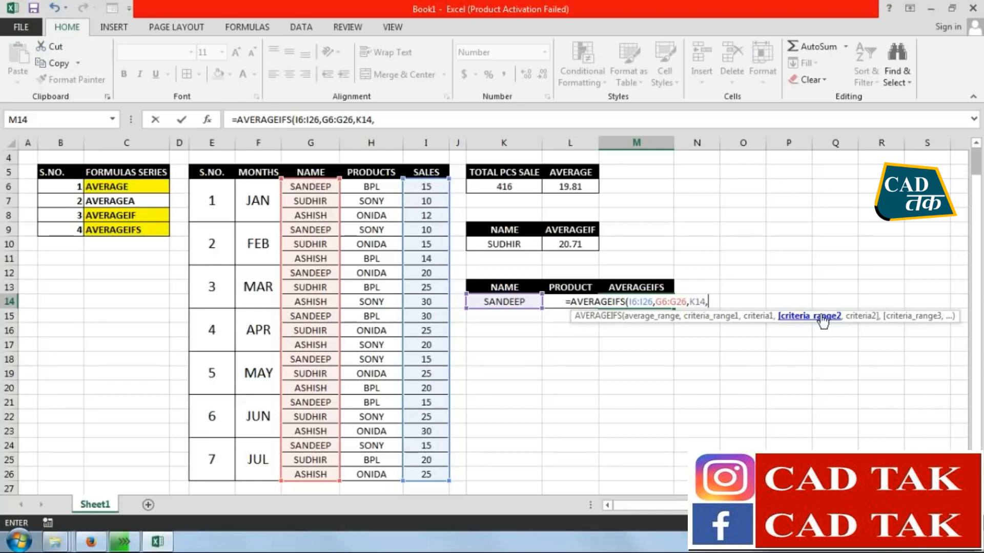
Complete the AVERAGEIFS formula with second criteria range H6:H26 and criterion H6
{"action": "left_click_drag", "start_coordinate": [371, 186], "coordinate": [367, 471]}
{"action": "type", "text": ","}
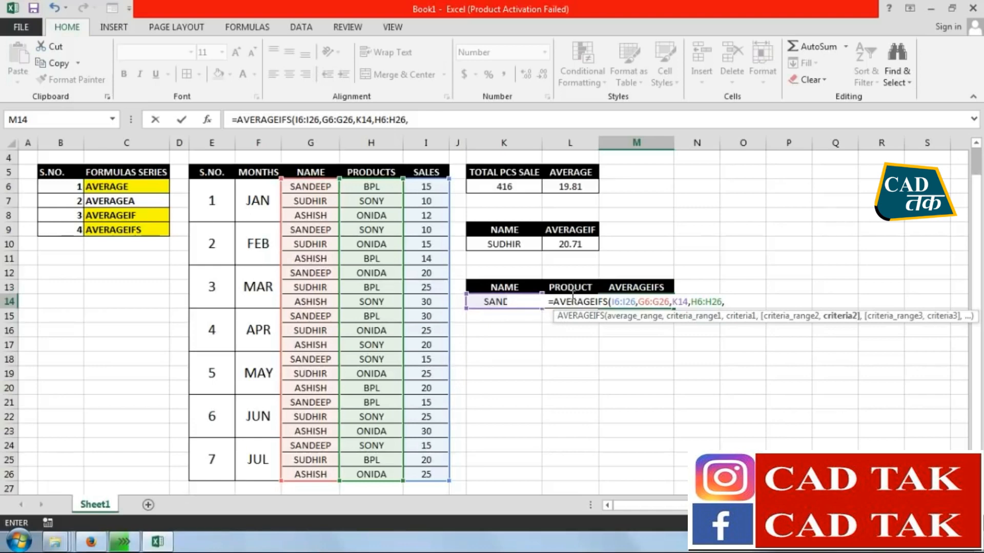
{"action": "left_click", "coordinate": [384, 186]}
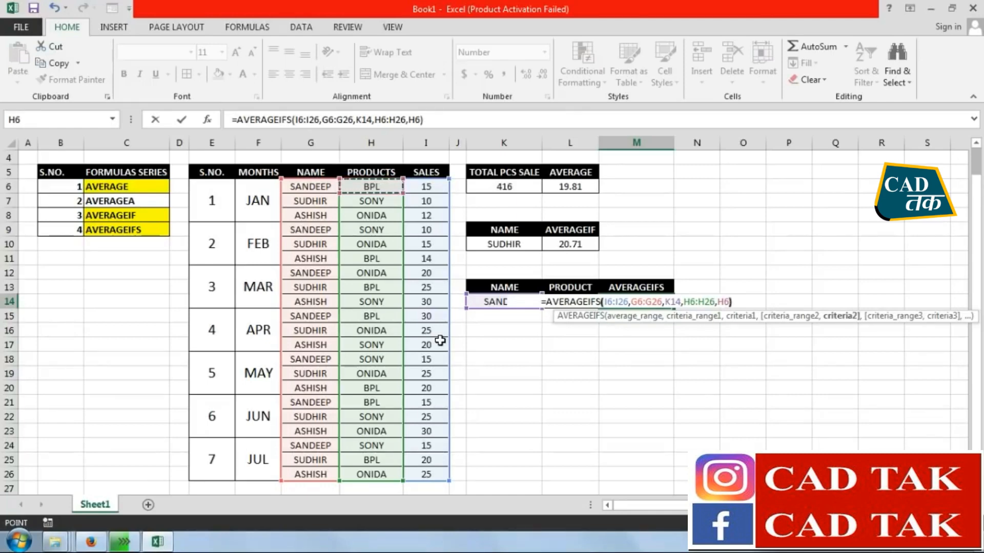
{"action": "type", "text": ")"}
{"action": "key", "text": "Return"}
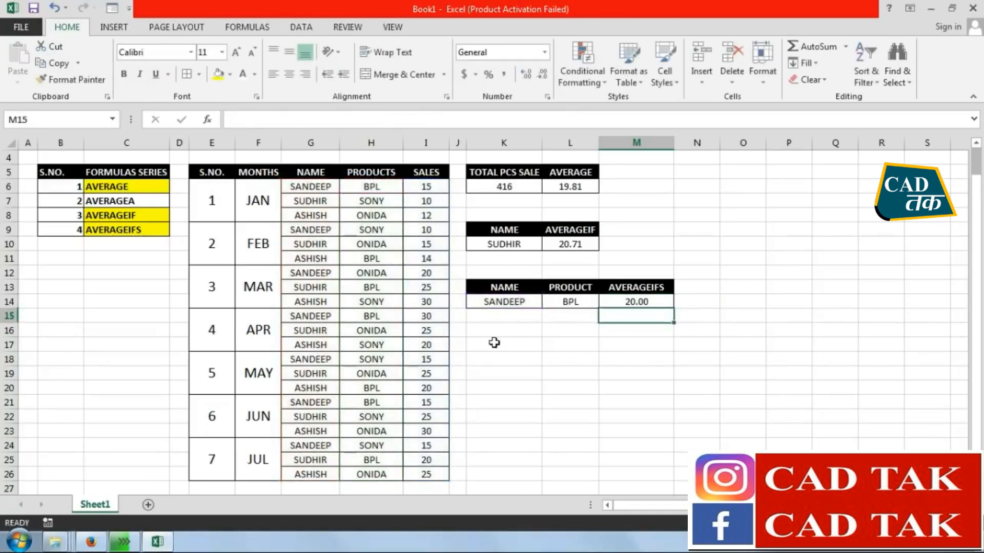
Replace the second criterion H6 with L14 in the AVERAGEIFS formula in M14
{"action": "left_click", "coordinate": [512, 301]}
{"action": "left_click", "coordinate": [568, 301]}
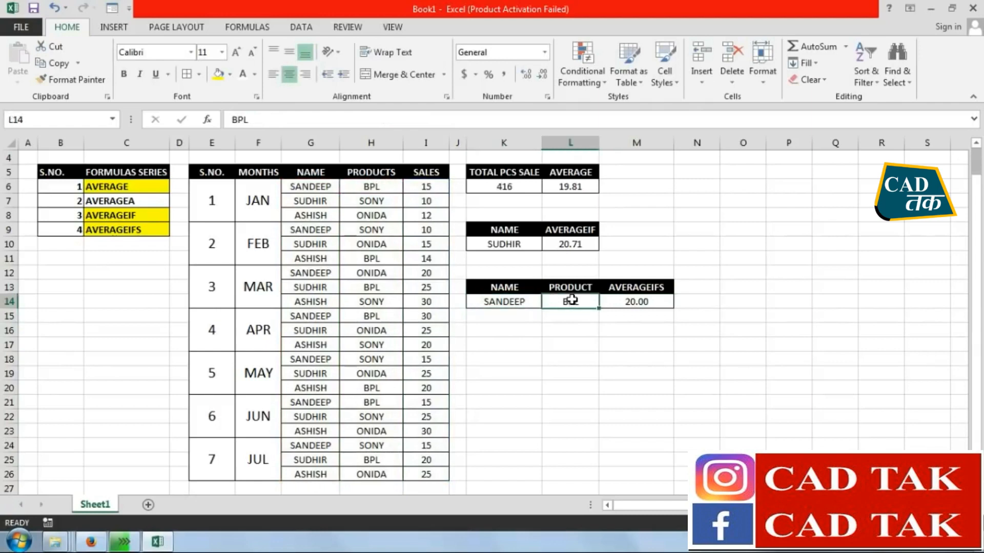
{"action": "left_click", "coordinate": [640, 303]}
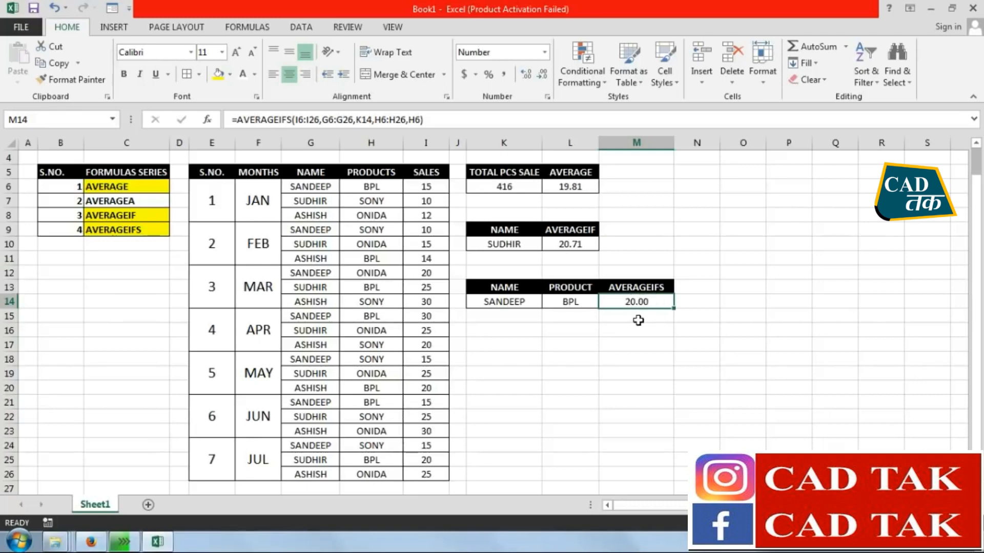
{"action": "left_click", "coordinate": [622, 382]}
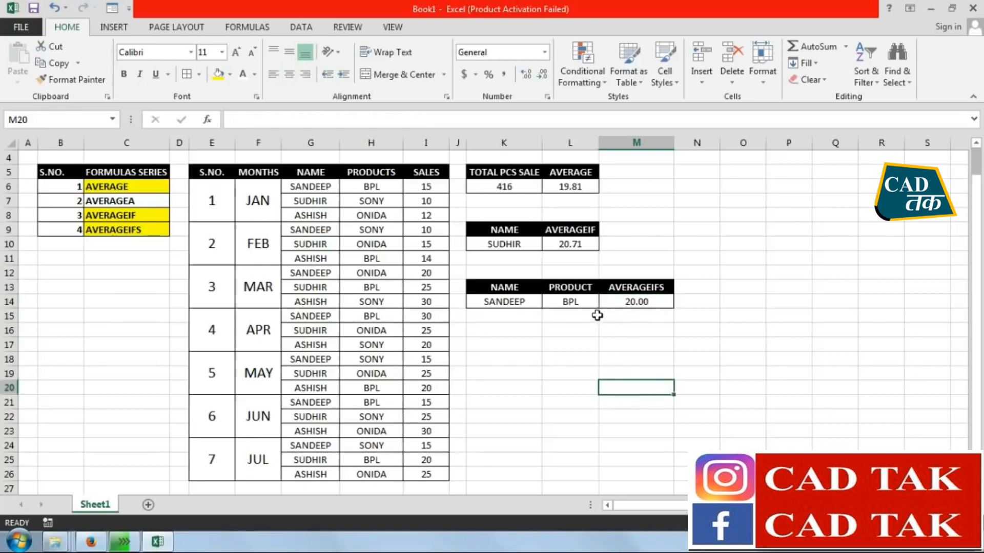
{"action": "left_click", "coordinate": [569, 303]}
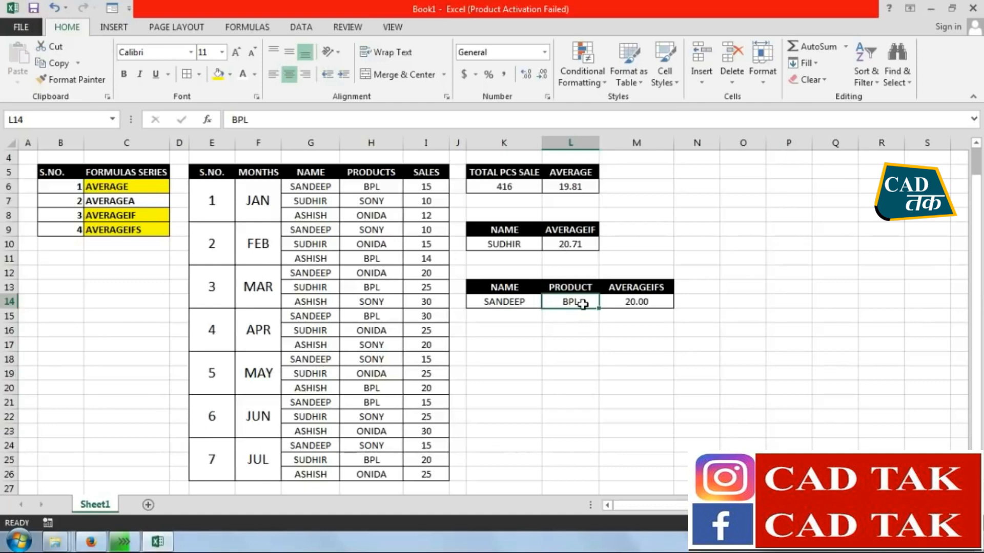
{"action": "double_click", "coordinate": [637, 301]}
{"action": "double_click", "coordinate": [724, 301]}
{"action": "left_click", "coordinate": [576, 328]}
{"action": "key", "text": "Right"}
{"action": "key", "text": "Up"}
{"action": "key", "text": "Left"}
{"action": "key", "text": "Up"}
{"action": "key", "text": "Return"}
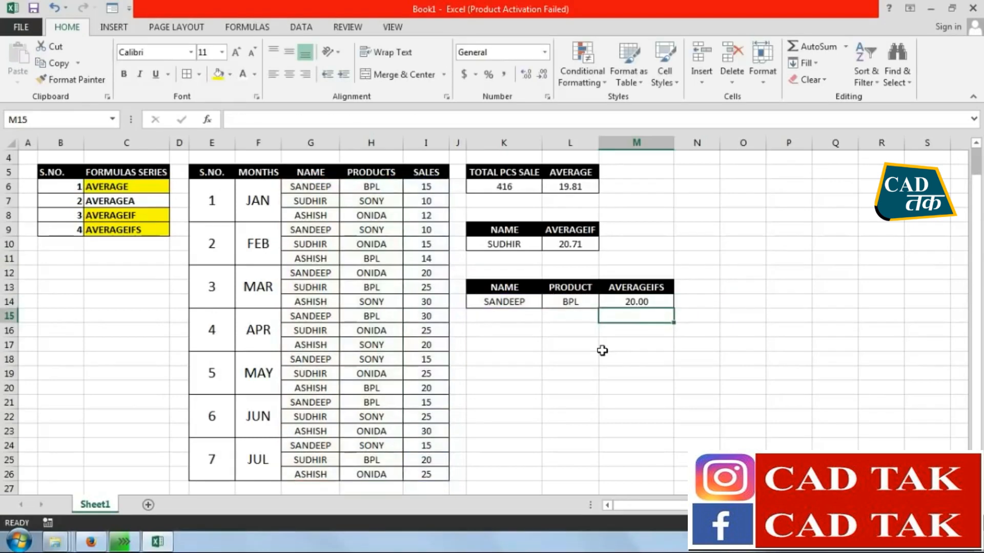
Check the formula in M14 and change the product in L14 to SONY
{"action": "left_click", "coordinate": [657, 301]}
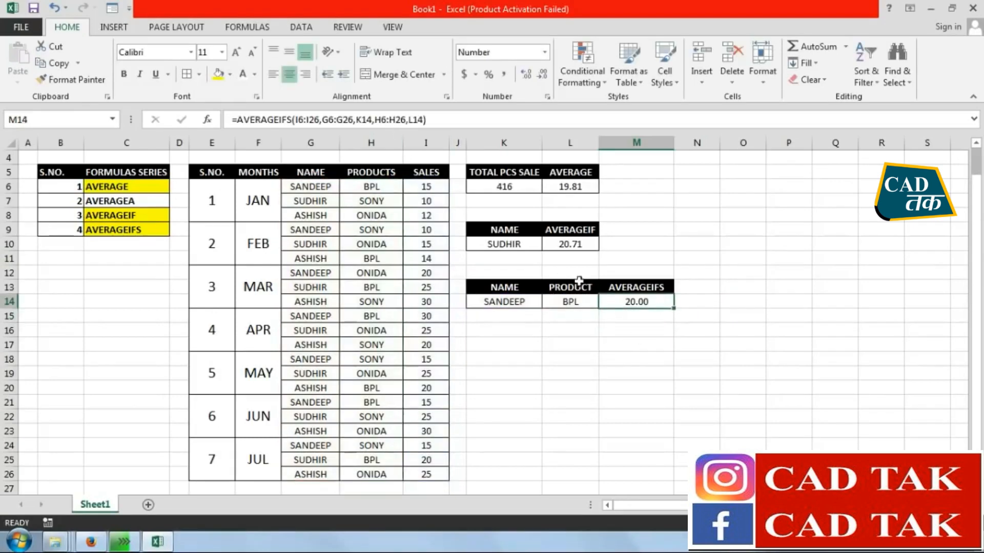
{"action": "left_click", "coordinate": [570, 302]}
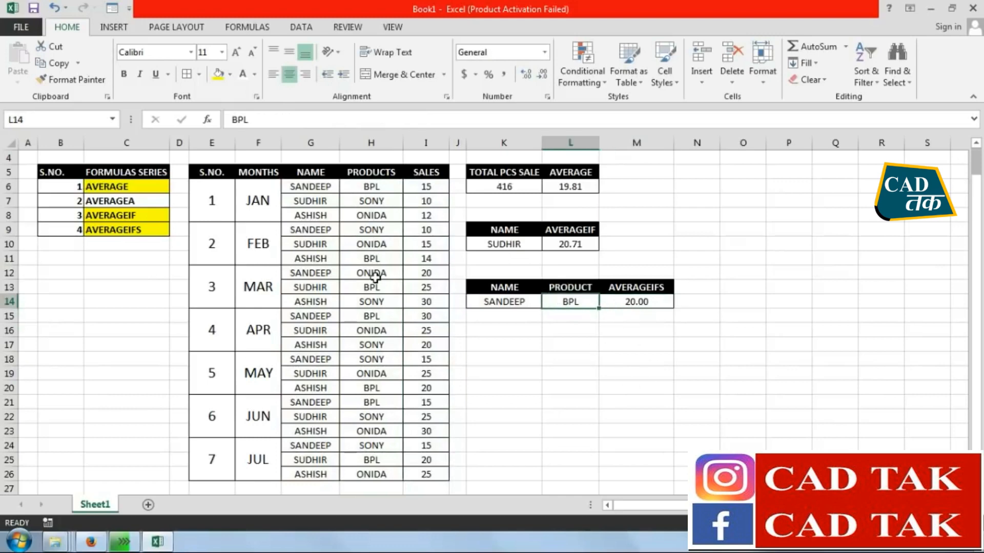
{"action": "type", "text": "SONY"}
{"action": "left_click", "coordinate": [626, 315]}
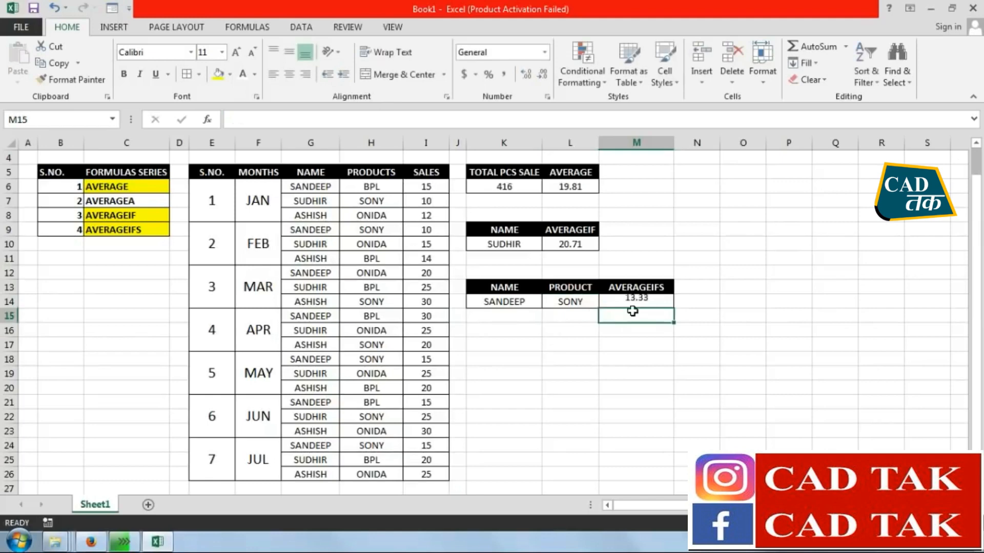
Change the name criterion in K14 to the salesperson listed in G7
{"action": "left_click", "coordinate": [527, 304]}
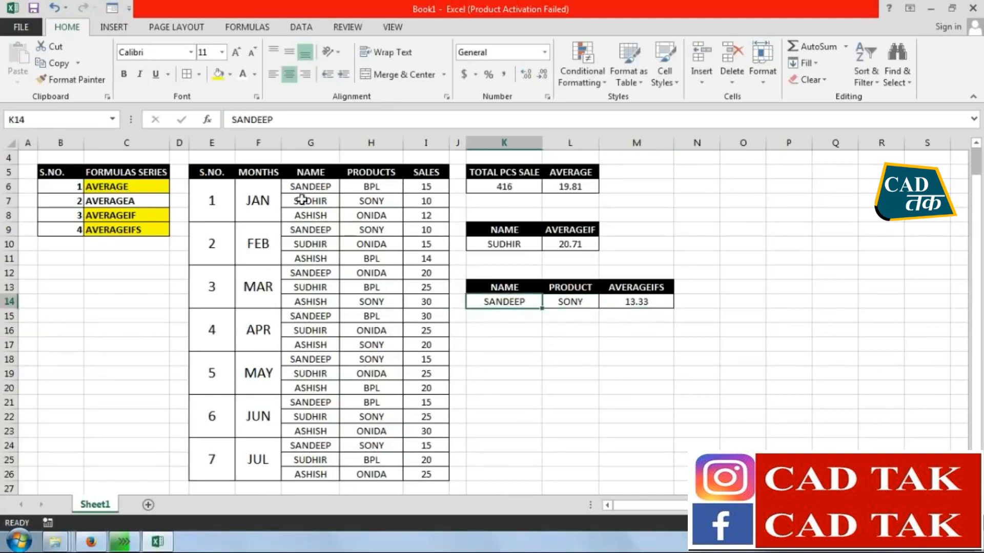
{"action": "type", "text": "SUDHIR"}
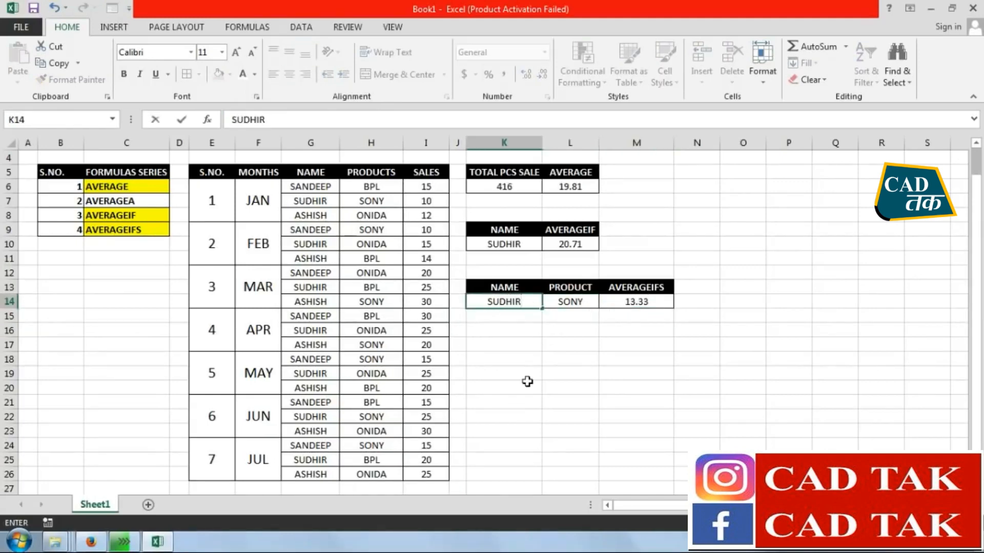
{"action": "key", "text": "Return"}
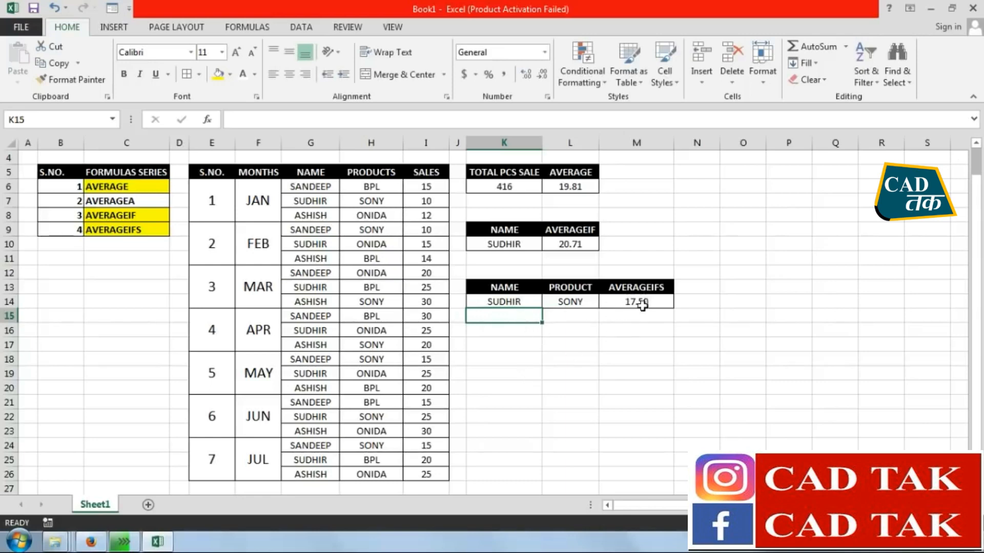
Add the salesperson's two SONY sales in N17 with the formula =I7+I22
{"action": "left_click", "coordinate": [696, 345]}
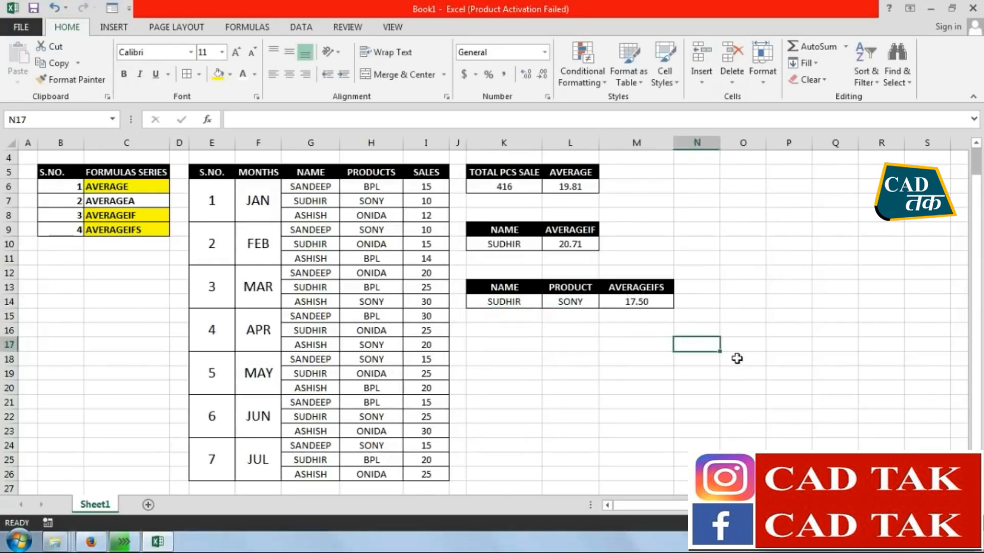
{"action": "type", "text": "="}
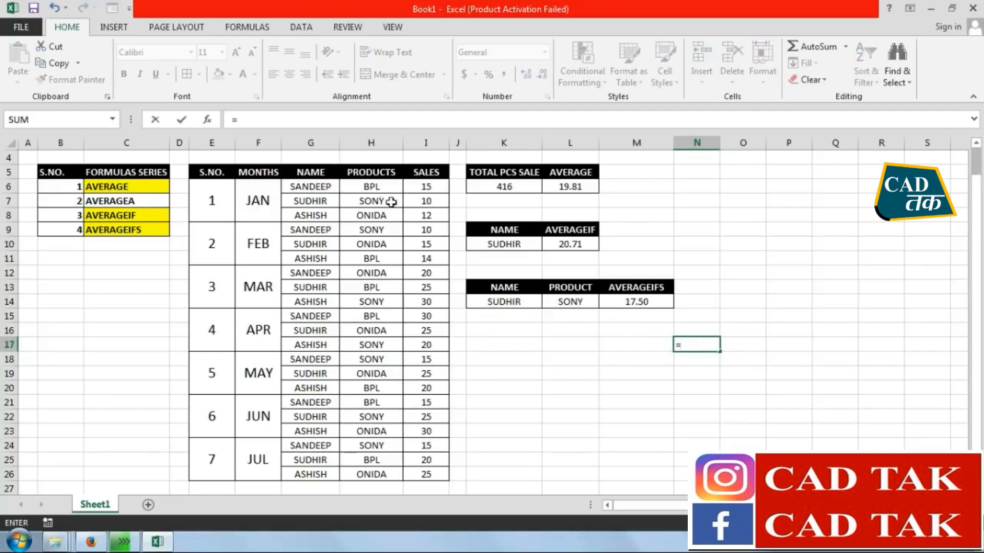
{"action": "left_click", "coordinate": [415, 201]}
{"action": "type", "text": "+"}
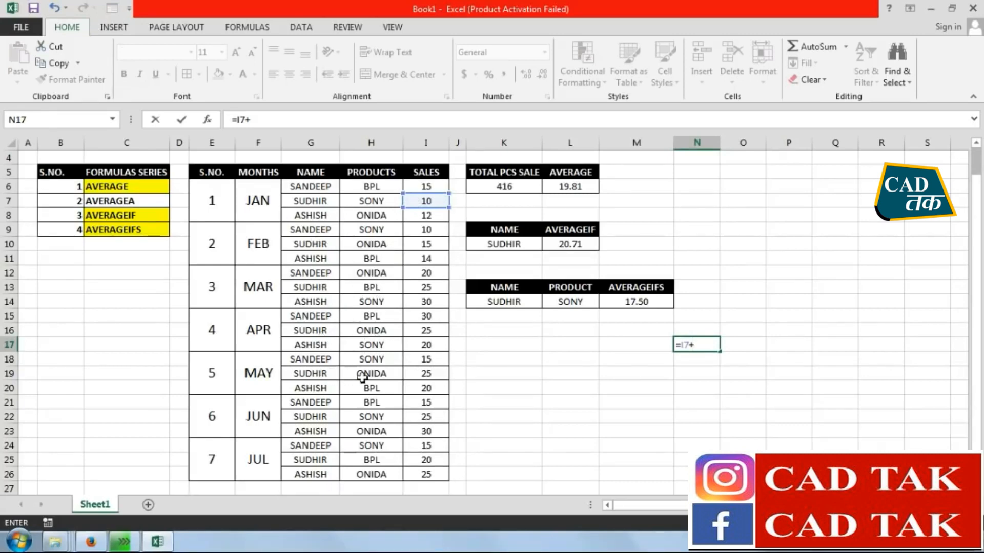
{"action": "left_click", "coordinate": [418, 418]}
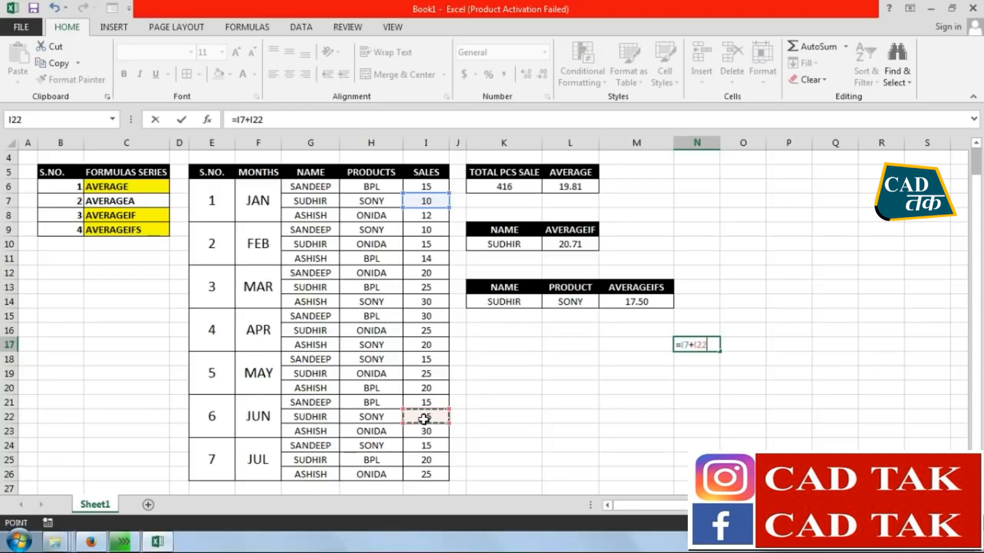
{"action": "type", "text": "+"}
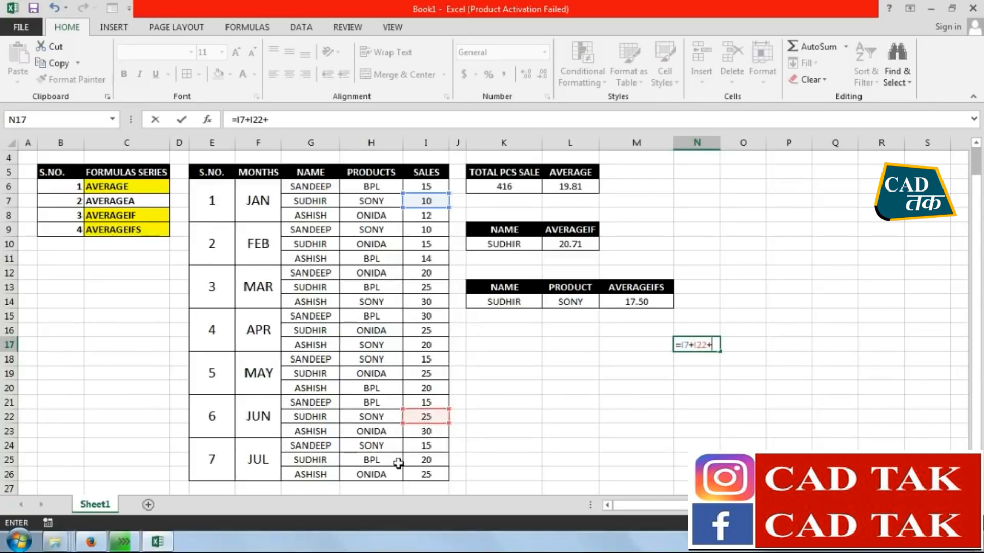
{"action": "key", "text": "BackSpace"}
{"action": "key", "text": "Return"}
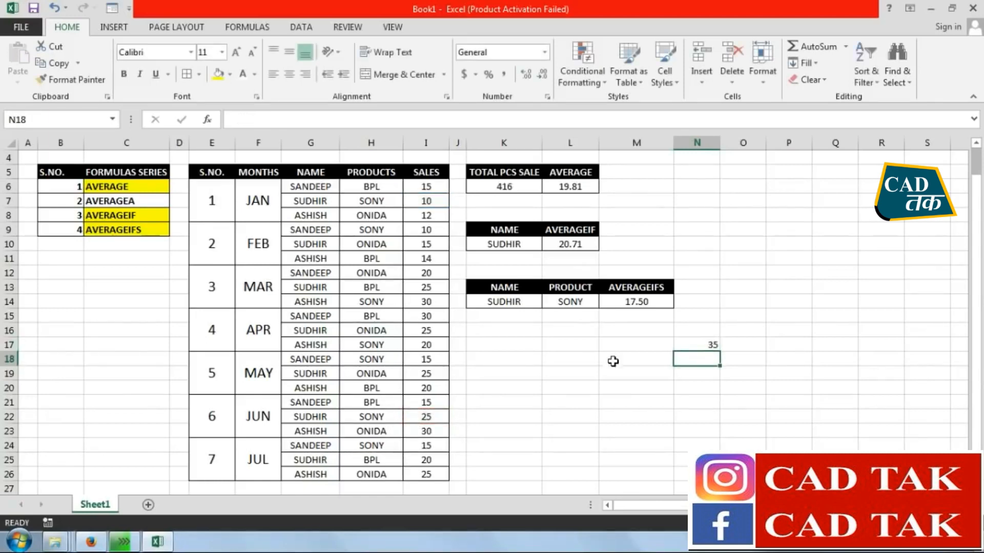
Calculate the manual average in N21 with the formula =N17/2
{"action": "left_click", "coordinate": [679, 403]}
{"action": "type", "text": "="}
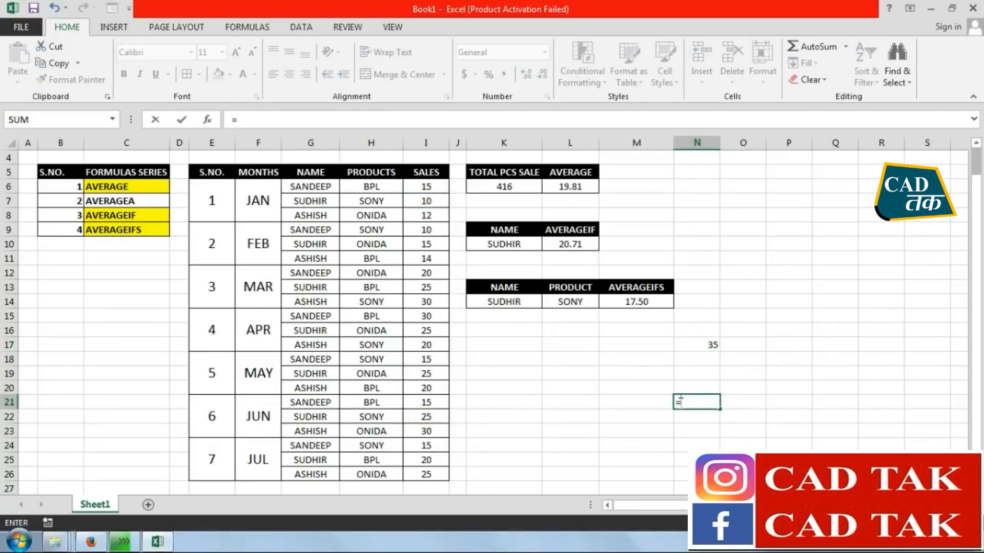
{"action": "left_click", "coordinate": [697, 345]}
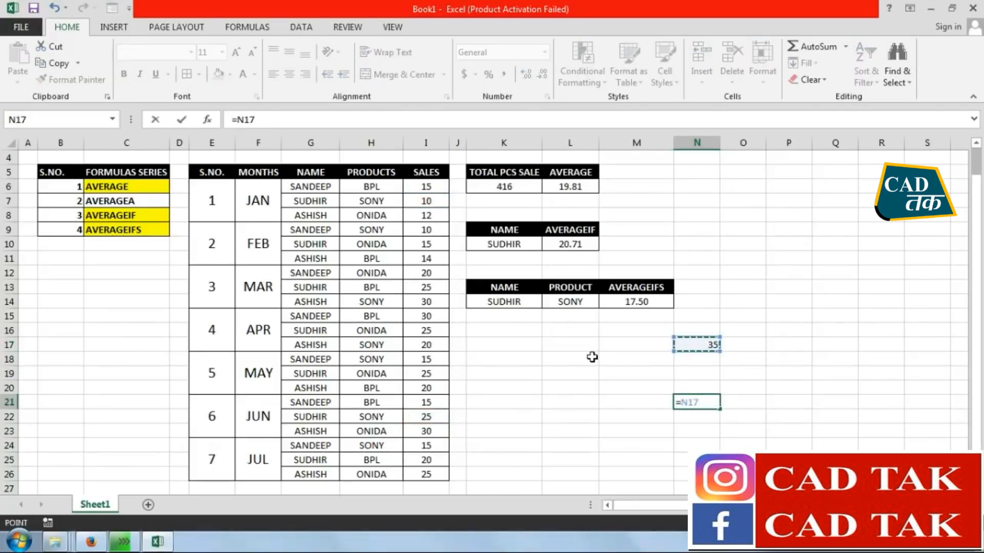
{"action": "type", "text": "/2"}
{"action": "key", "text": "Return"}
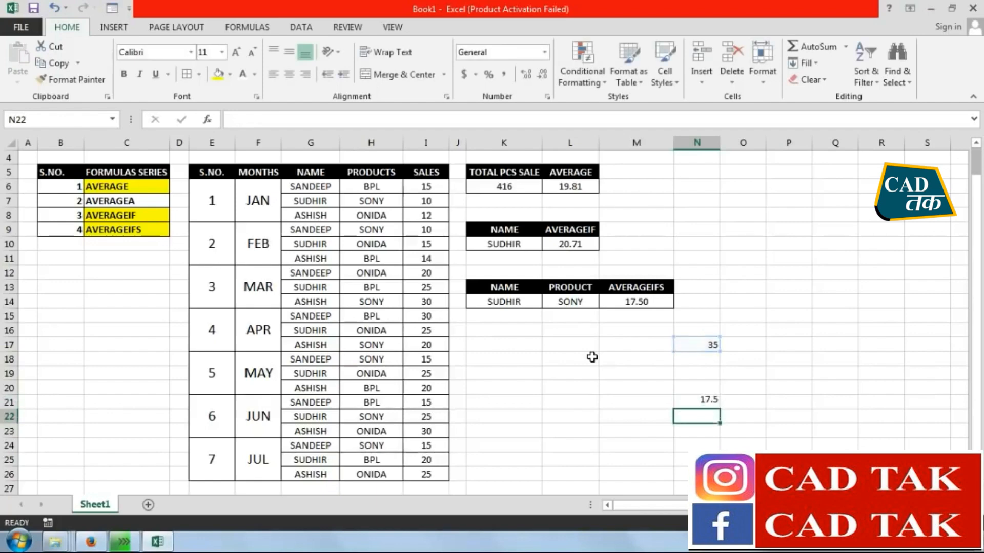
Clear the manual check calculations from N17:N21
{"action": "key", "text": "Up"}
{"action": "left_click_drag", "start_coordinate": [711, 345], "coordinate": [704, 404]}
{"action": "key", "text": "Delete"}
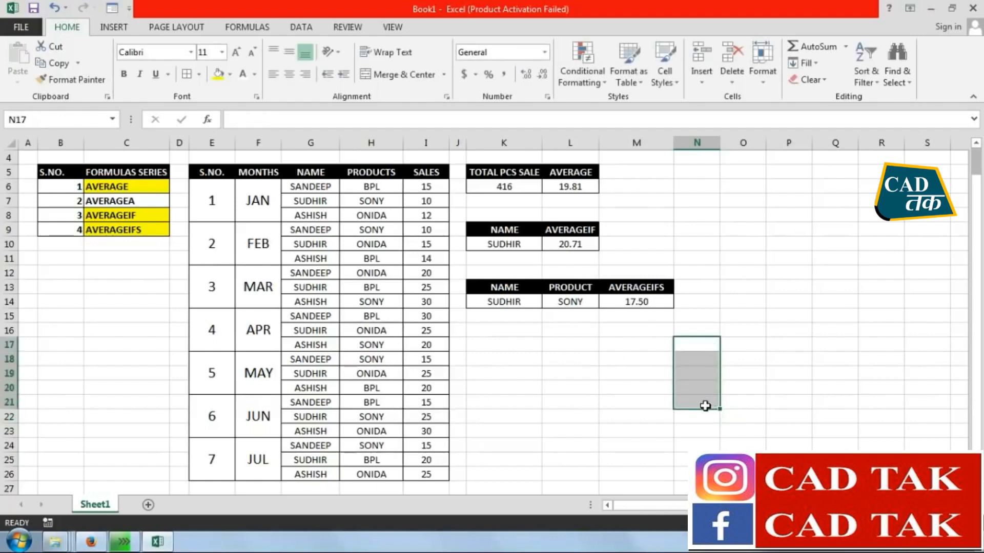
{"action": "left_click", "coordinate": [775, 344]}
{"action": "left_click", "coordinate": [779, 241]}
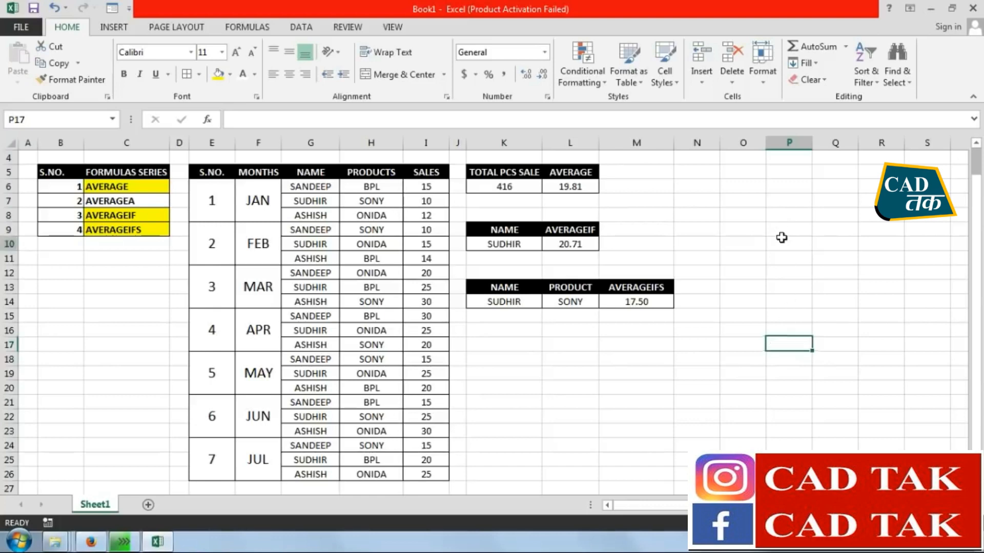
Narrow column N to a slim spacer beside the AVERAGEIFS table
{"action": "left_click", "coordinate": [135, 202]}
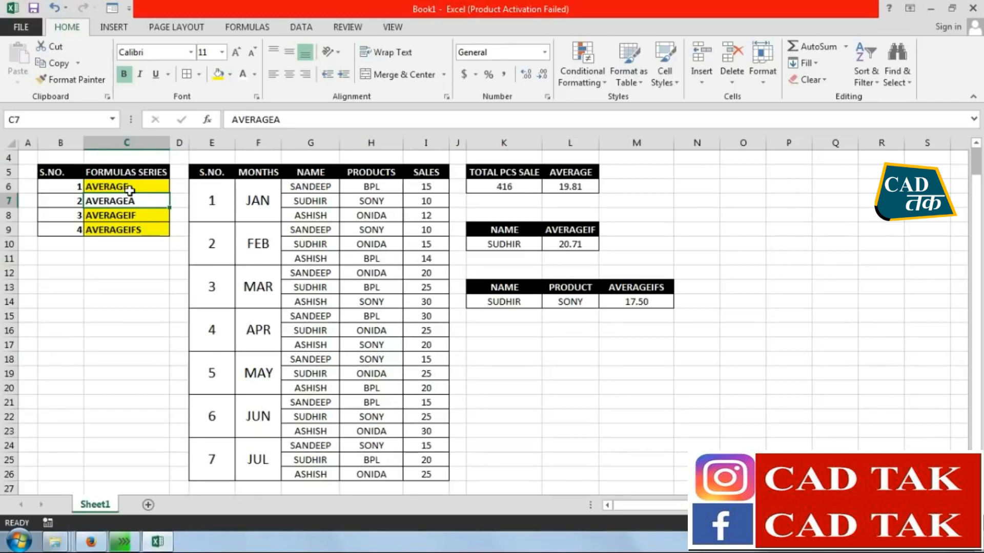
{"action": "left_click", "coordinate": [743, 258]}
{"action": "left_click_drag", "start_coordinate": [720, 144], "coordinate": [688, 146]}
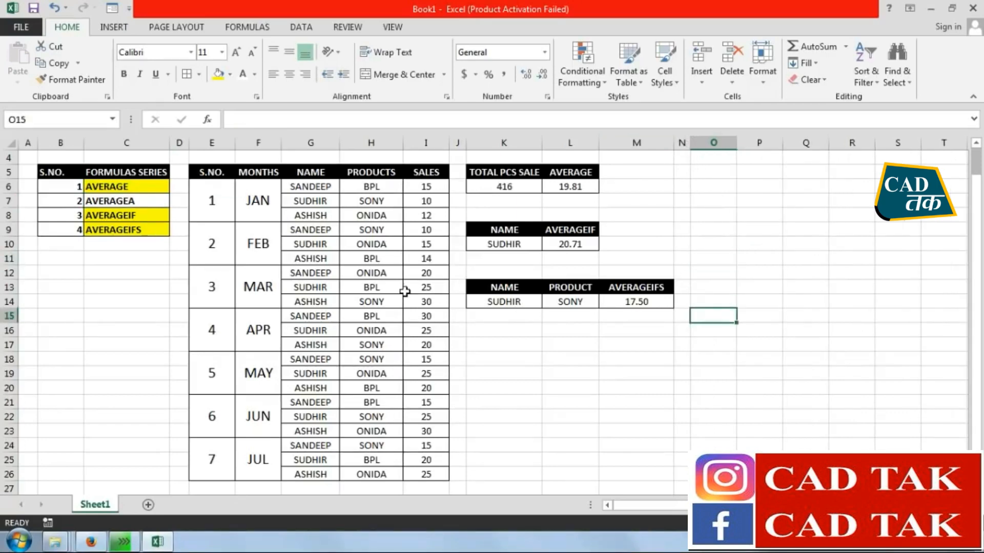
Highlight the AVERAGEA entry in C7 with yellow fill
{"action": "left_click", "coordinate": [153, 199]}
{"action": "left_click", "coordinate": [218, 76]}
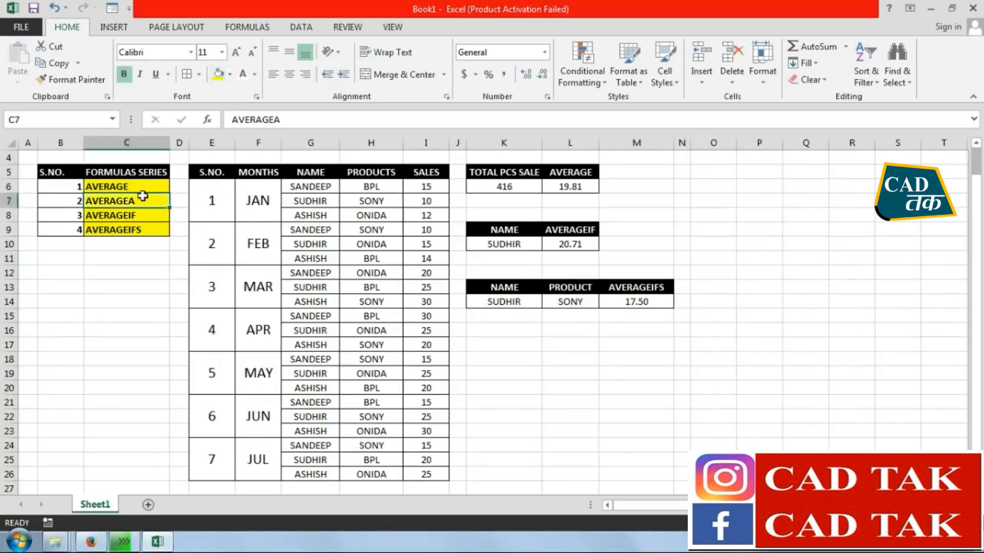
{"action": "left_click", "coordinate": [744, 359]}
{"action": "left_click", "coordinate": [717, 174]}
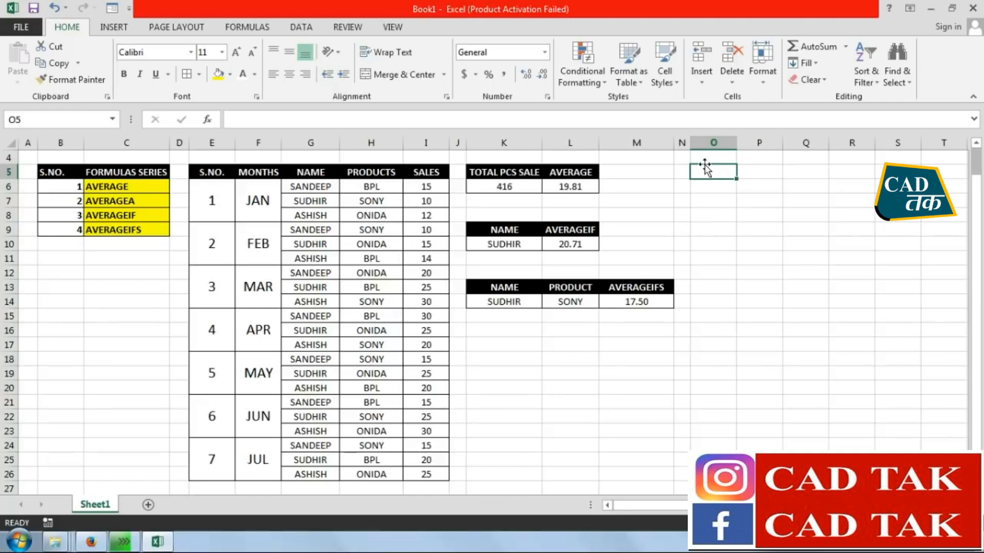
Copy the PRODUCTS and SALES data in H5:I14 and paste it starting at O5
{"action": "left_click", "coordinate": [376, 177]}
{"action": "left_click_drag", "start_coordinate": [405, 176], "coordinate": [415, 297]}
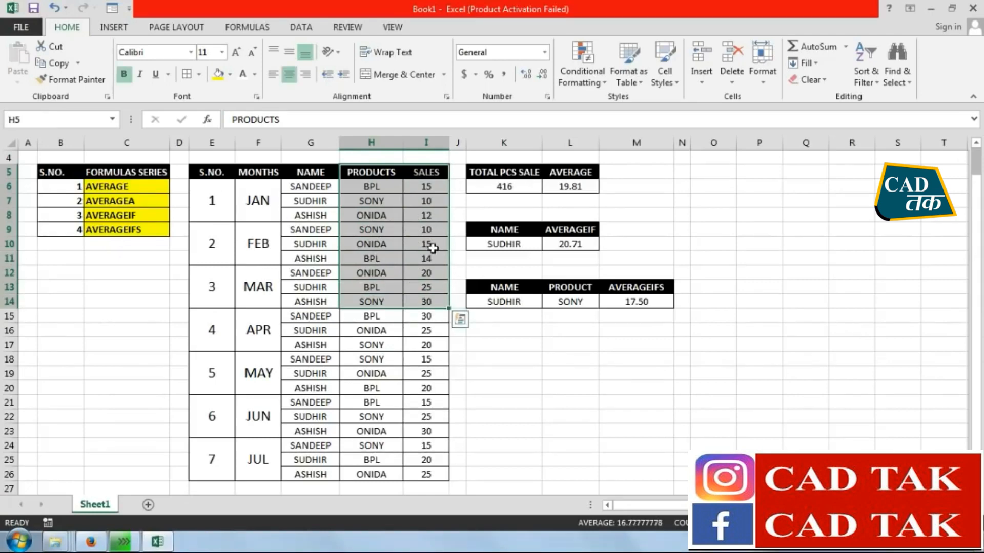
{"action": "left_click", "coordinate": [54, 63]}
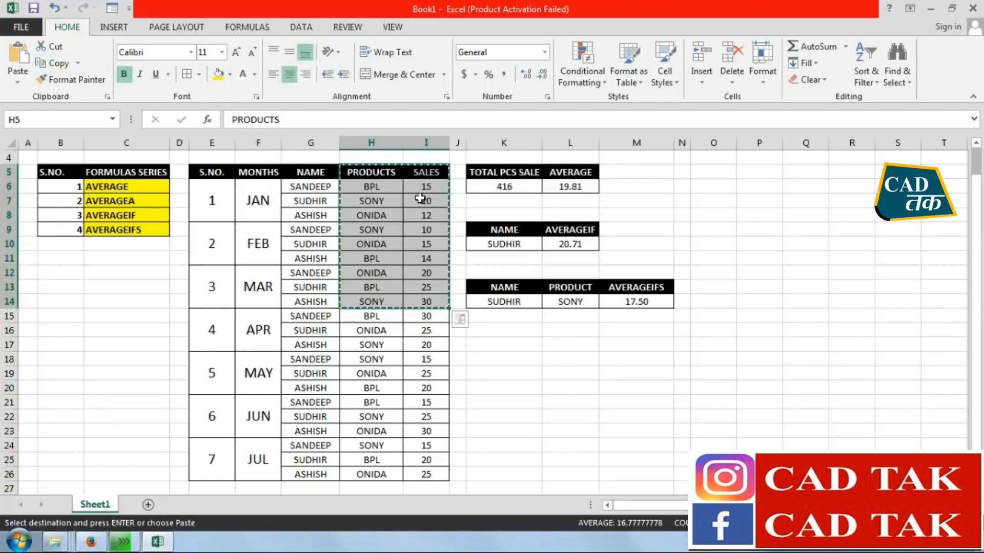
{"action": "left_click", "coordinate": [726, 177]}
{"action": "left_click", "coordinate": [18, 56]}
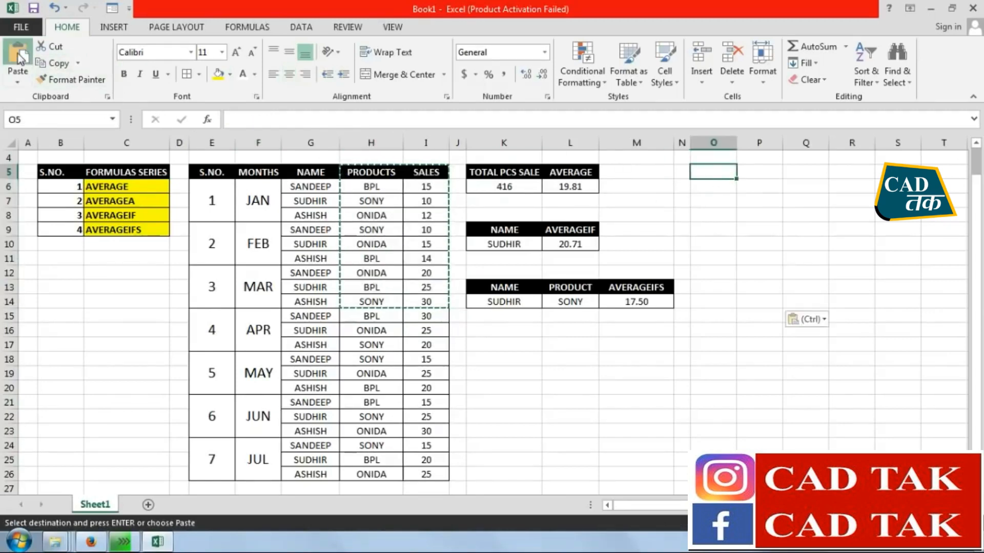
Autofit column O and widen column P slightly for the copied products and sales table
{"action": "left_click", "coordinate": [670, 409]}
{"action": "double_click", "coordinate": [736, 143]}
{"action": "left_click_drag", "start_coordinate": [794, 144], "coordinate": [802, 146]}
{"action": "left_click", "coordinate": [852, 362]}
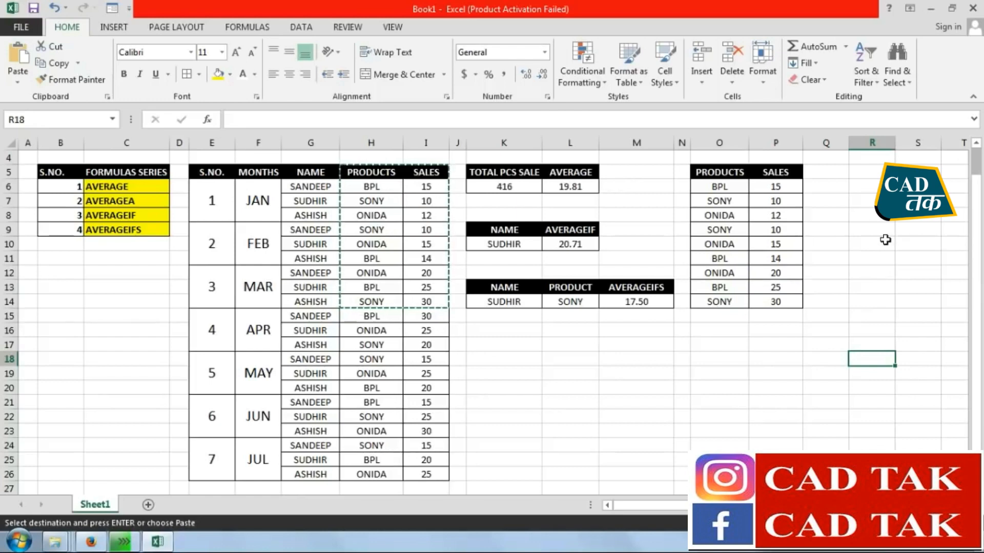
Narrow column Q to a slim spacer beside the copied sales table
{"action": "left_click", "coordinate": [858, 173]}
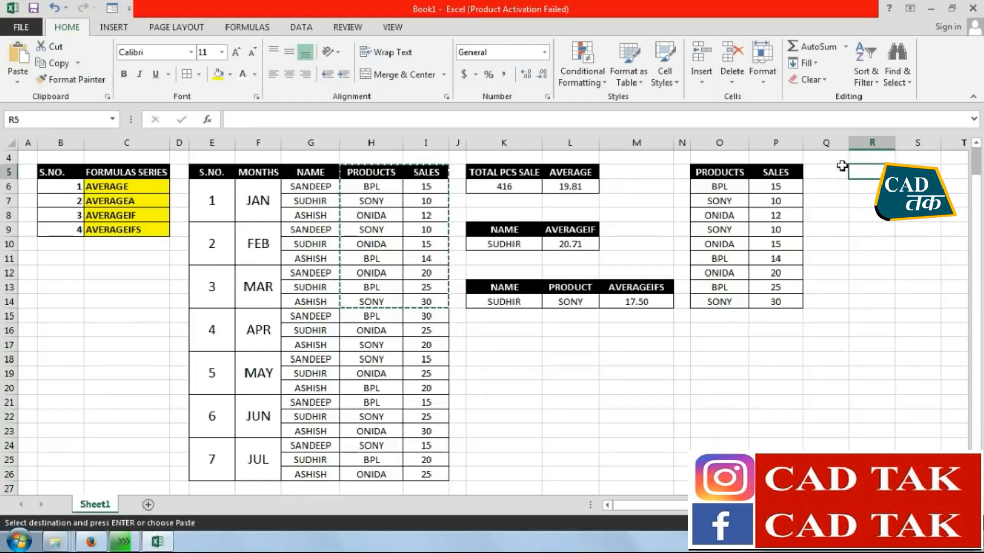
{"action": "left_click_drag", "start_coordinate": [854, 138], "coordinate": [816, 142]}
{"action": "left_click", "coordinate": [834, 187]}
{"action": "left_click", "coordinate": [850, 243]}
{"action": "scroll", "coordinate": [857, 225], "scroll_direction": "up", "scroll_amount": 1}
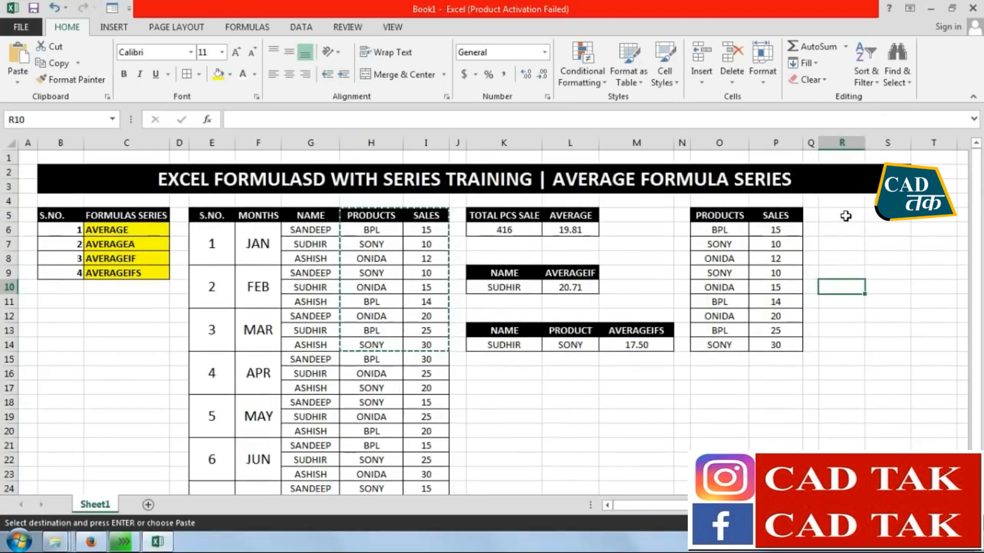
Enter the labels TOTAL PCS SALES, AVERAGE and AVERAGEA in R5:R7
{"action": "left_click", "coordinate": [846, 216]}
{"action": "type", "text": "TOTAL"}
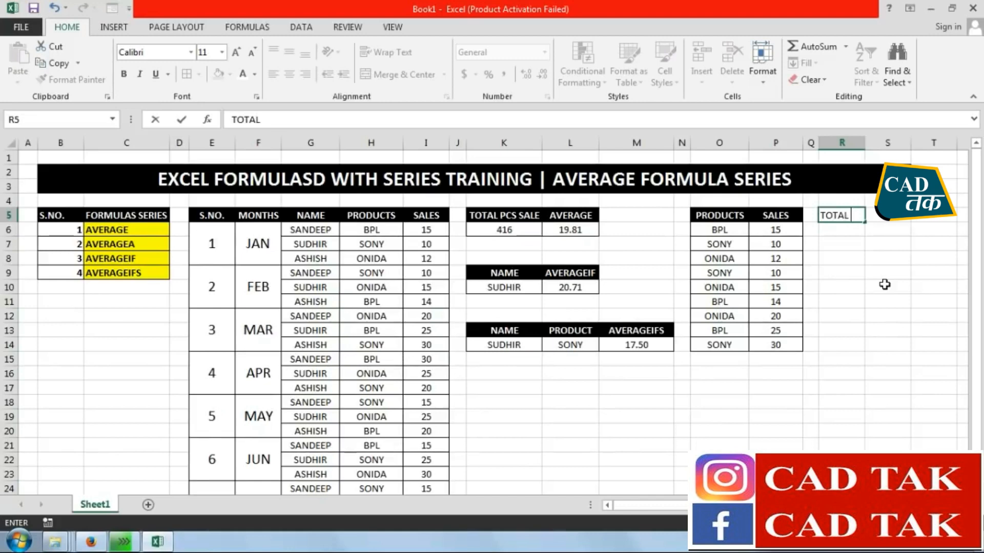
{"action": "type", "text": " PCS SALES"}
{"action": "key", "text": "Return"}
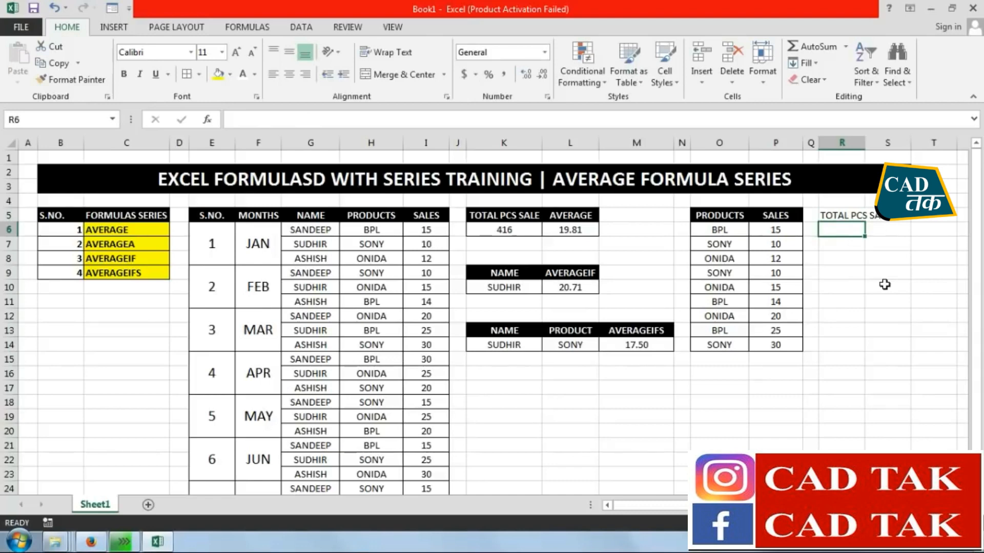
{"action": "type", "text": "AVERAGE"}
{"action": "key", "text": "Return"}
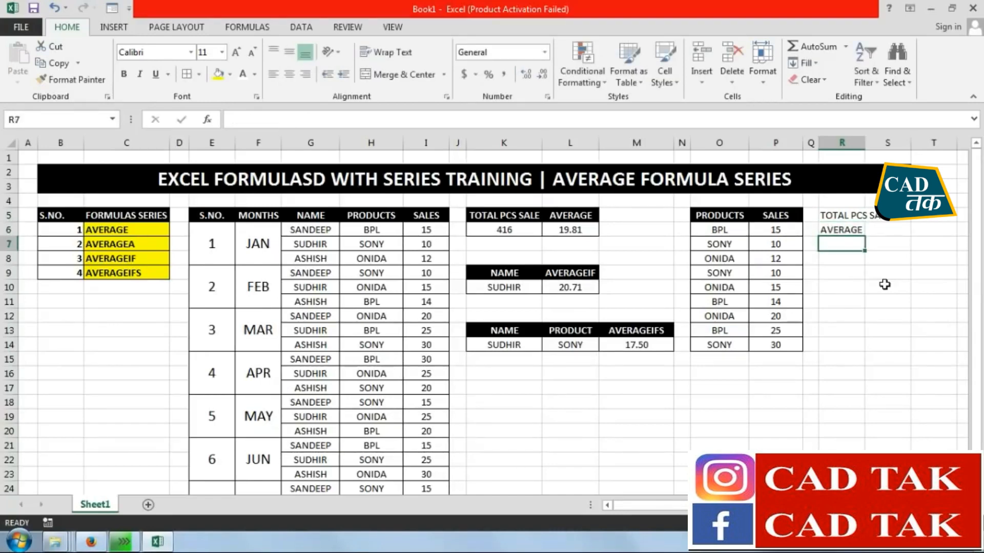
{"action": "type", "text": "AVERAGEA"}
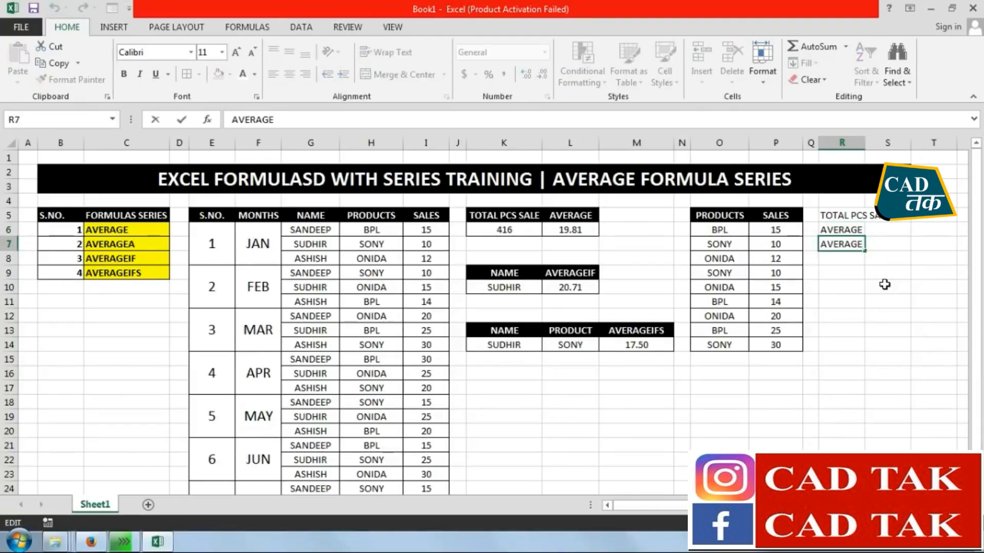
{"action": "key", "text": "Return"}
Autofit columns R, L and K to their contents and narrow columns M and B
{"action": "double_click", "coordinate": [867, 146]}
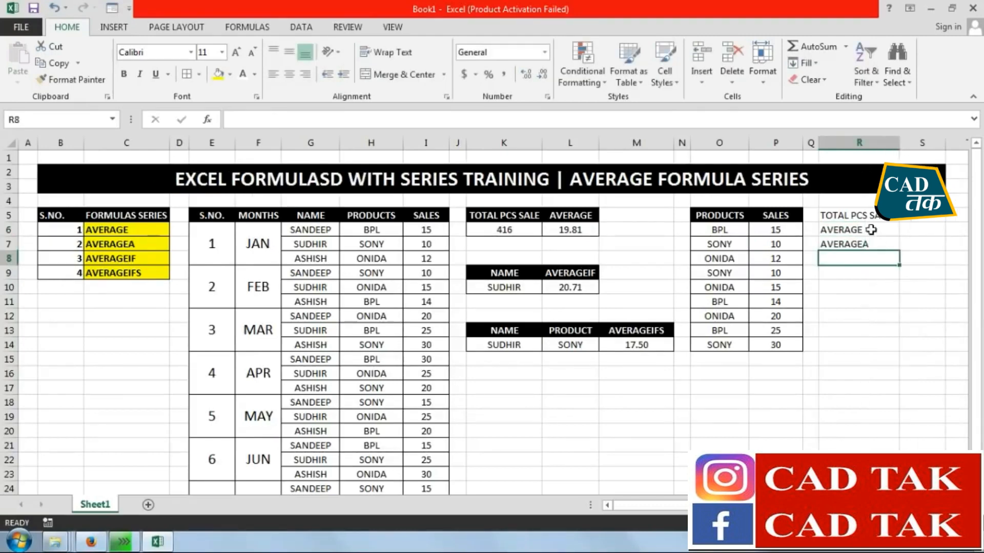
{"action": "left_click", "coordinate": [865, 329]}
{"action": "left_click_drag", "start_coordinate": [673, 143], "coordinate": [659, 144]}
{"action": "double_click", "coordinate": [598, 143]}
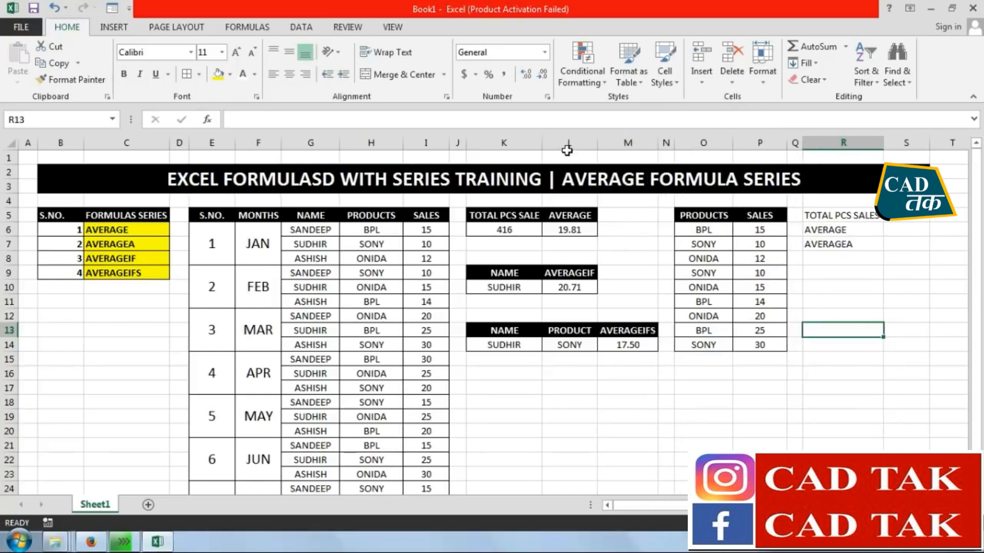
{"action": "double_click", "coordinate": [541, 143]}
{"action": "left_click_drag", "start_coordinate": [84, 142], "coordinate": [68, 143]}
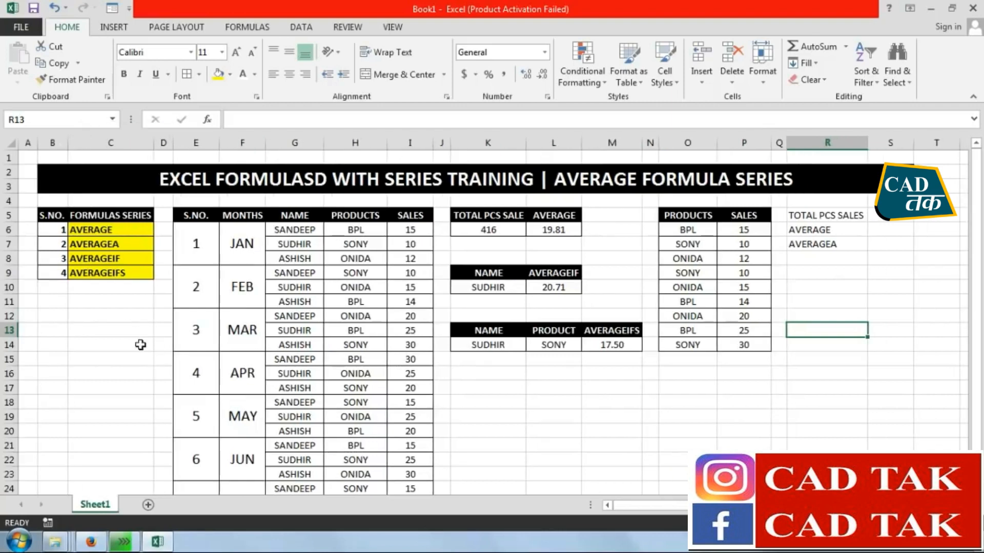
{"action": "left_click", "coordinate": [795, 429]}
Copy the black header formatting from L5 onto the labels in R5:R7
{"action": "left_click_drag", "start_coordinate": [826, 217], "coordinate": [822, 244]}
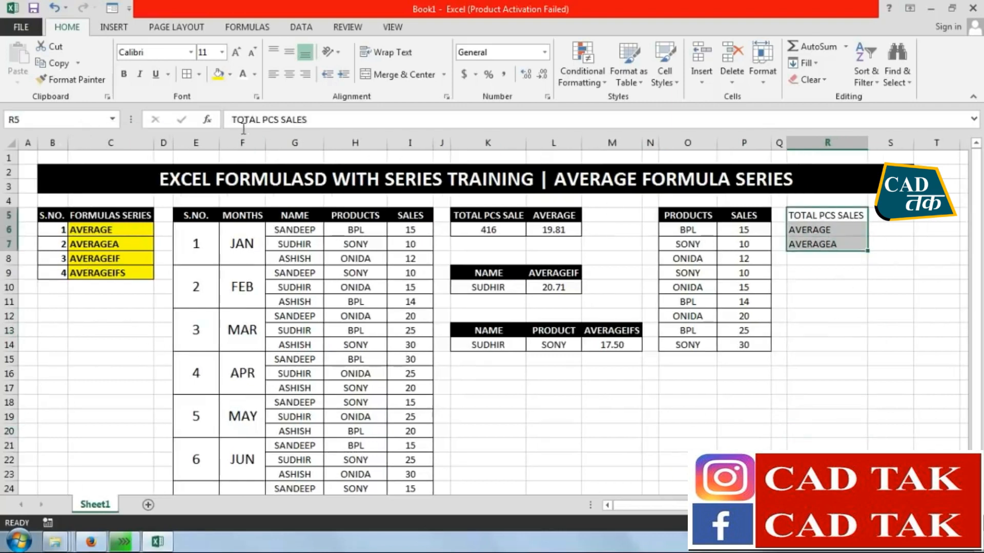
{"action": "left_click", "coordinate": [553, 217]}
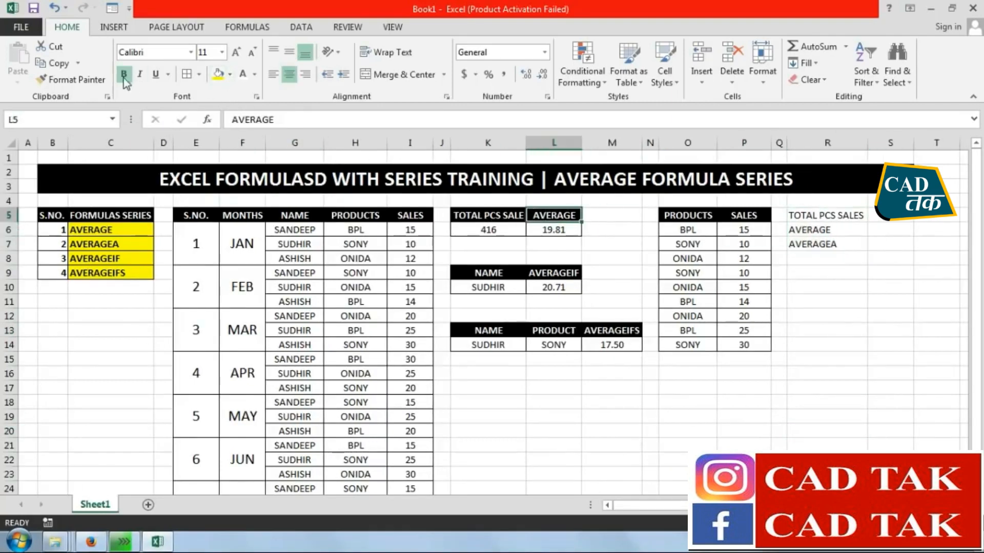
{"action": "left_click", "coordinate": [71, 79]}
{"action": "left_click_drag", "start_coordinate": [835, 210], "coordinate": [819, 245]}
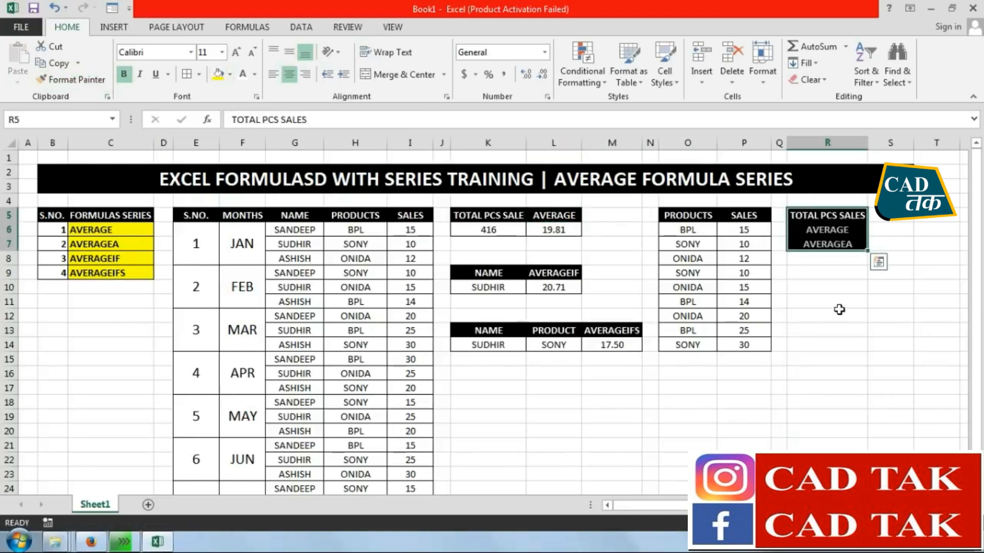
{"action": "left_click", "coordinate": [825, 316]}
Widen column S slightly and give the result cells S5:S7 borders and centered alignment
{"action": "left_click", "coordinate": [890, 215]}
{"action": "left_click_drag", "start_coordinate": [890, 216], "coordinate": [890, 245]}
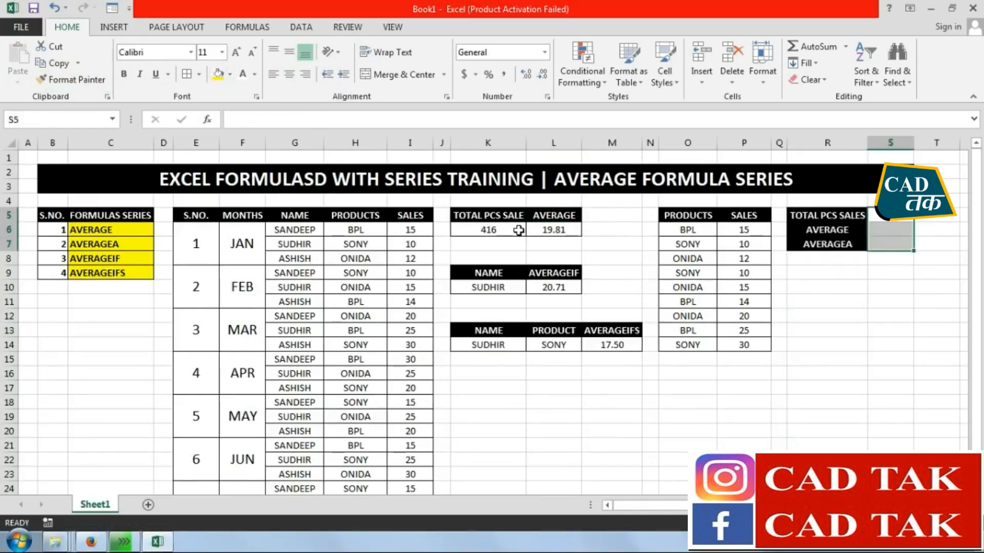
{"action": "left_click_drag", "start_coordinate": [908, 139], "coordinate": [921, 143]}
{"action": "left_click", "coordinate": [908, 171]}
{"action": "left_click", "coordinate": [897, 258]}
{"action": "left_click_drag", "start_coordinate": [894, 215], "coordinate": [894, 245]}
{"action": "left_click", "coordinate": [198, 75]}
{"action": "left_click", "coordinate": [192, 77]}
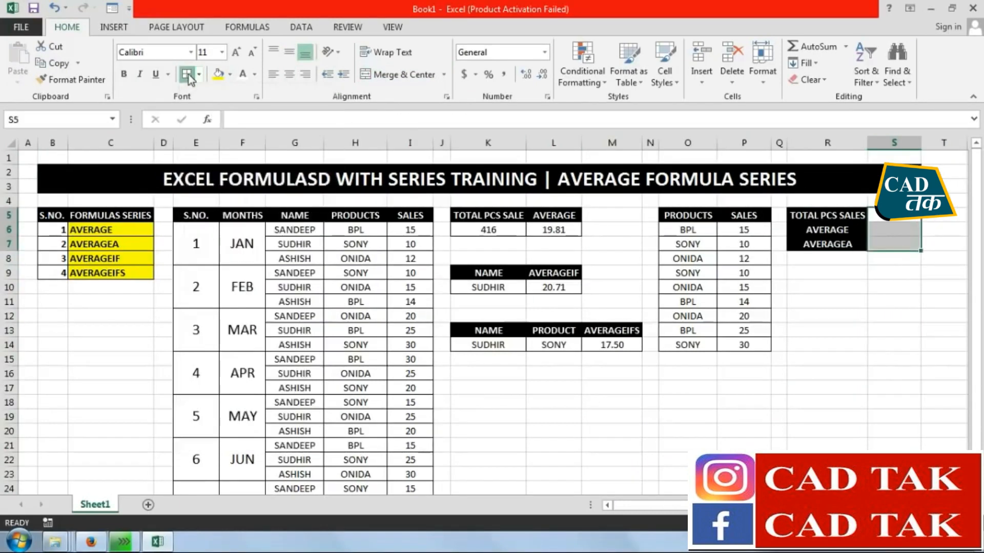
{"action": "left_click", "coordinate": [866, 405]}
Total the copied sales in S5 with the formula =SUM(P6:P14)
{"action": "left_click", "coordinate": [894, 216]}
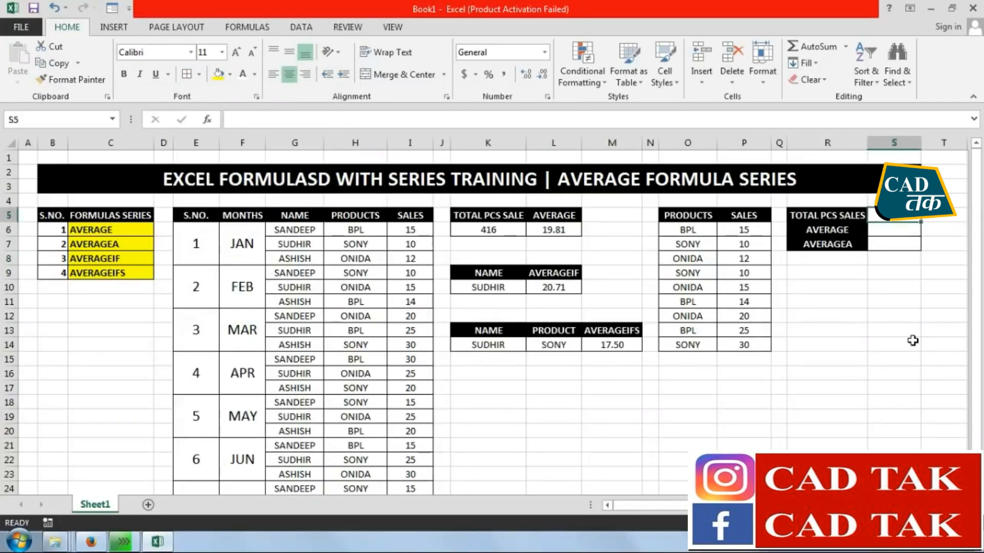
{"action": "type", "text": "=SUM"}
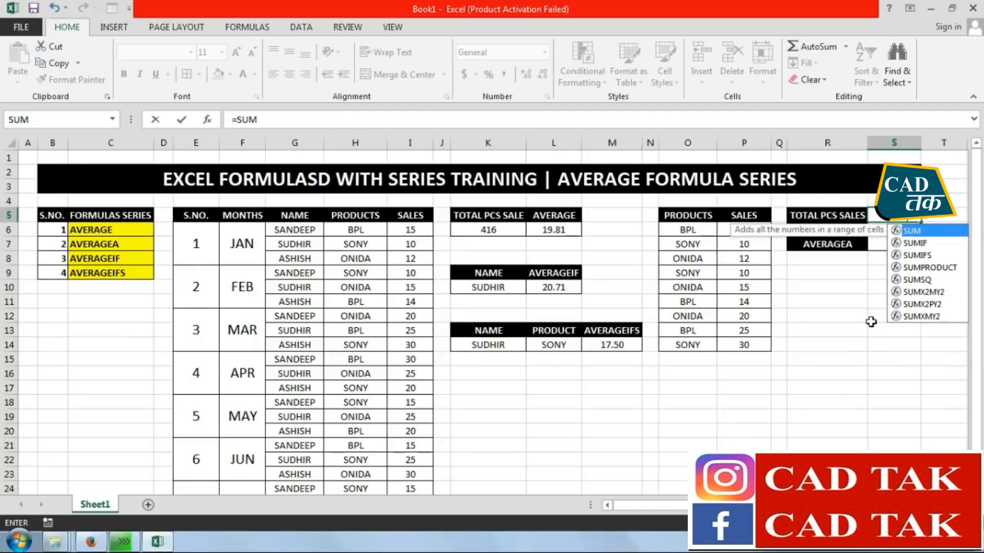
{"action": "type", "text": "("}
{"action": "left_click_drag", "start_coordinate": [745, 229], "coordinate": [745, 343]}
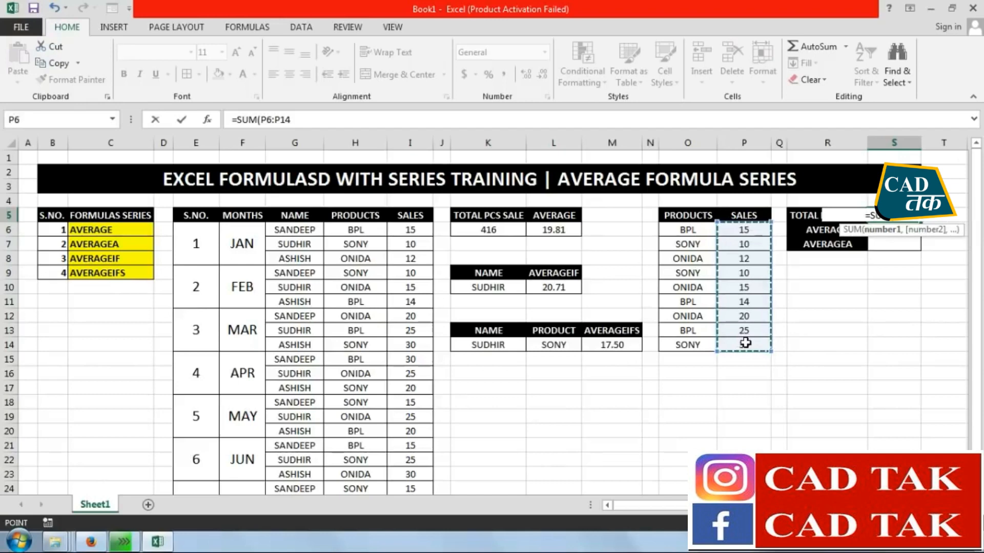
{"action": "key", "text": "ctrl+Return"}
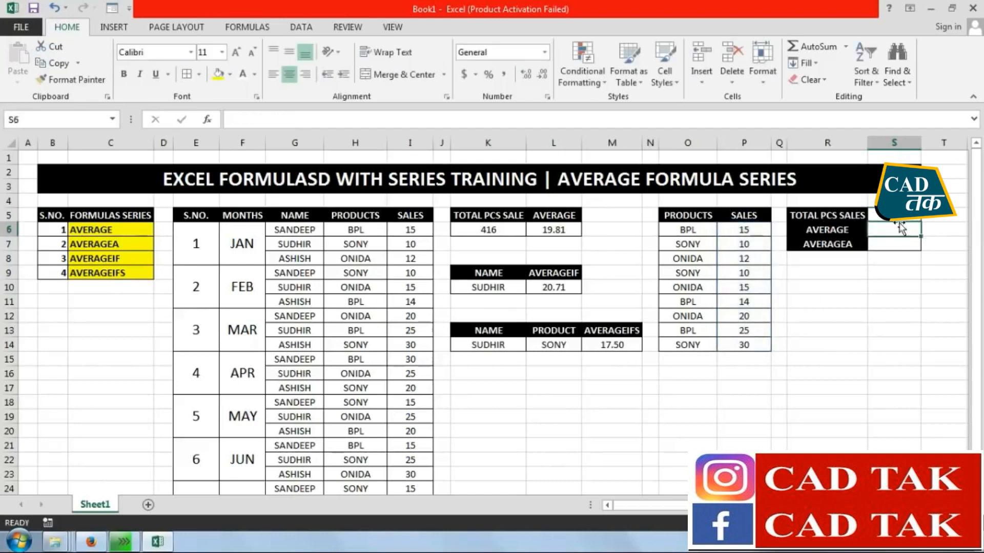
Calculate the average of the copied sales in S6 with =AVERAGE(P6:P14)
{"action": "left_click", "coordinate": [894, 228]}
{"action": "type", "text": "=AVER"}
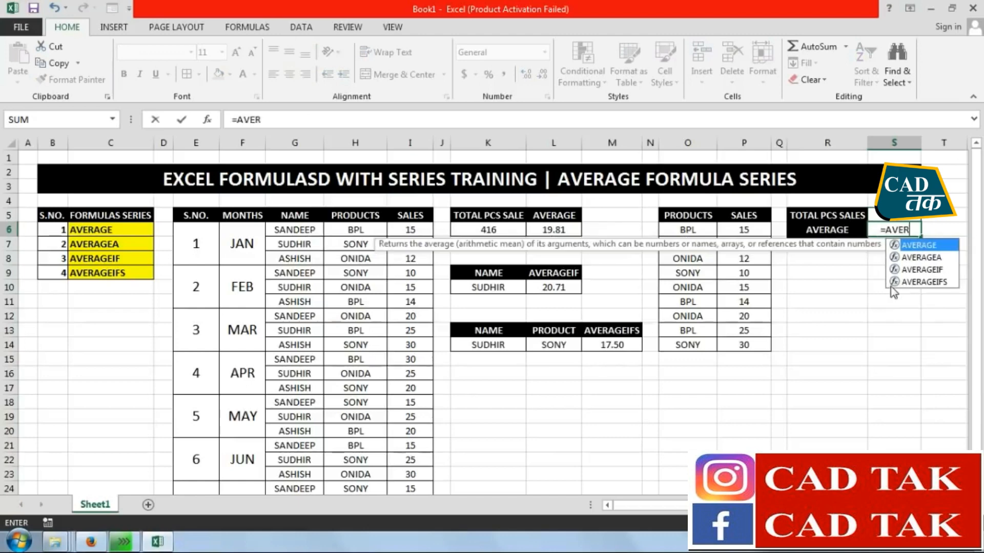
{"action": "type", "text": "AGE("}
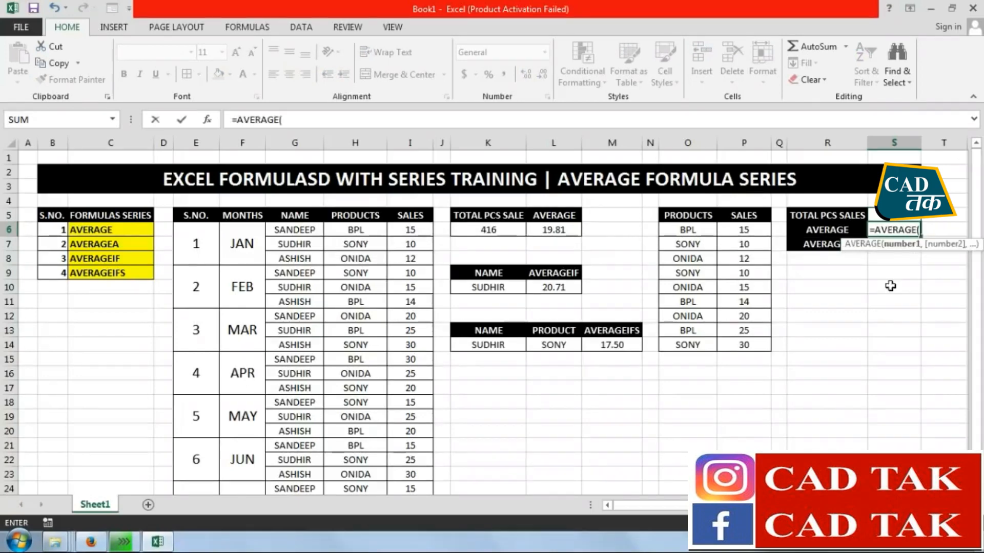
{"action": "left_click_drag", "start_coordinate": [749, 229], "coordinate": [749, 337]}
{"action": "key", "text": "Return"}
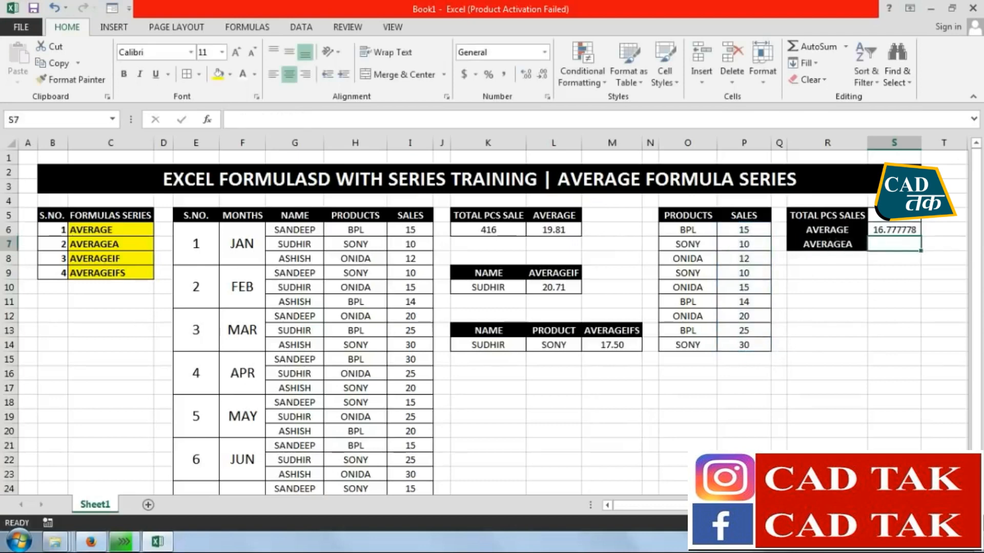
{"action": "left_click", "coordinate": [901, 232]}
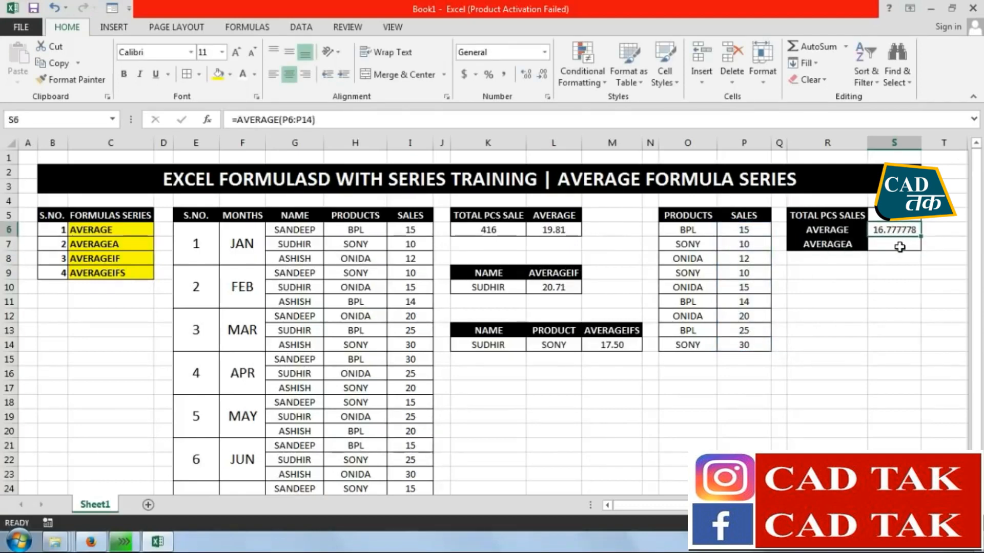
Calculate the AVERAGEA result in S7 with =AVERAGEA(P6:P14) and compare it with the AVERAGE result above
{"action": "left_click", "coordinate": [899, 247]}
{"action": "type", "text": "="}
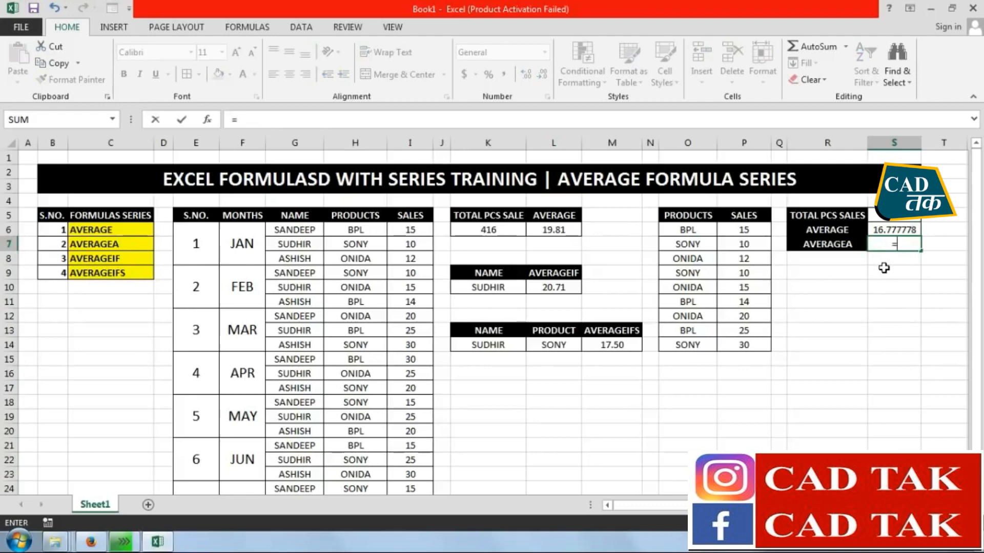
{"action": "type", "text": "AVERAGEA"}
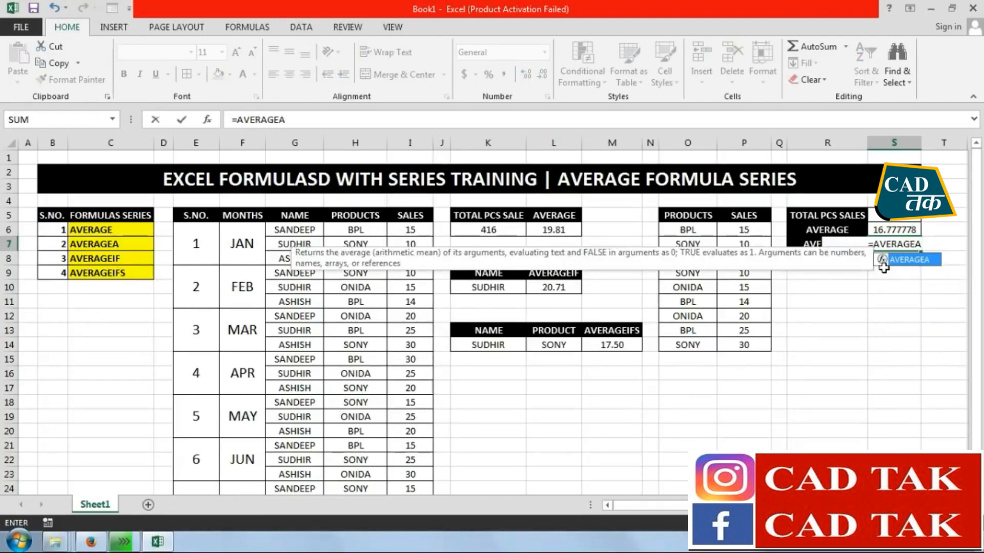
{"action": "type", "text": "("}
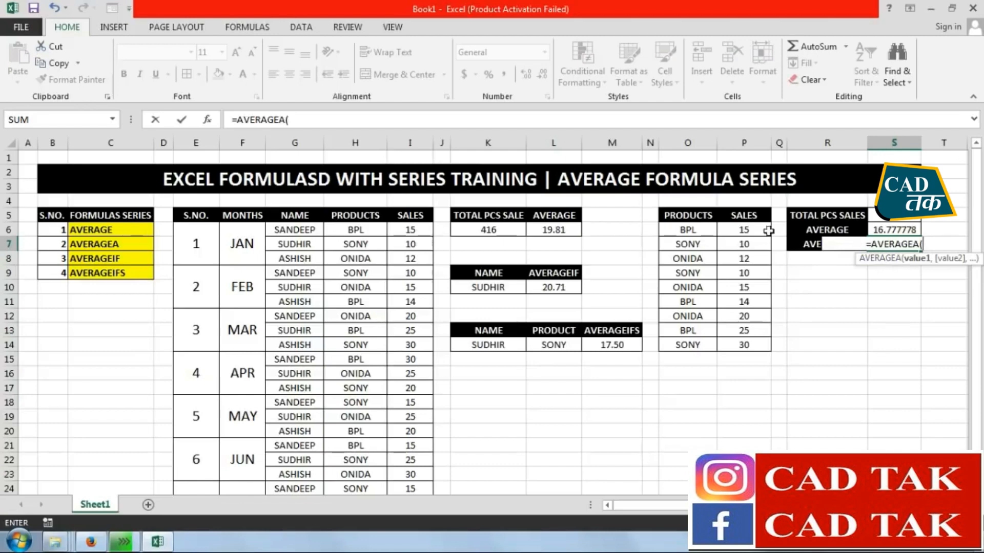
{"action": "left_click_drag", "start_coordinate": [745, 229], "coordinate": [743, 339]}
{"action": "type", "text": ")"}
{"action": "key", "text": "Return"}
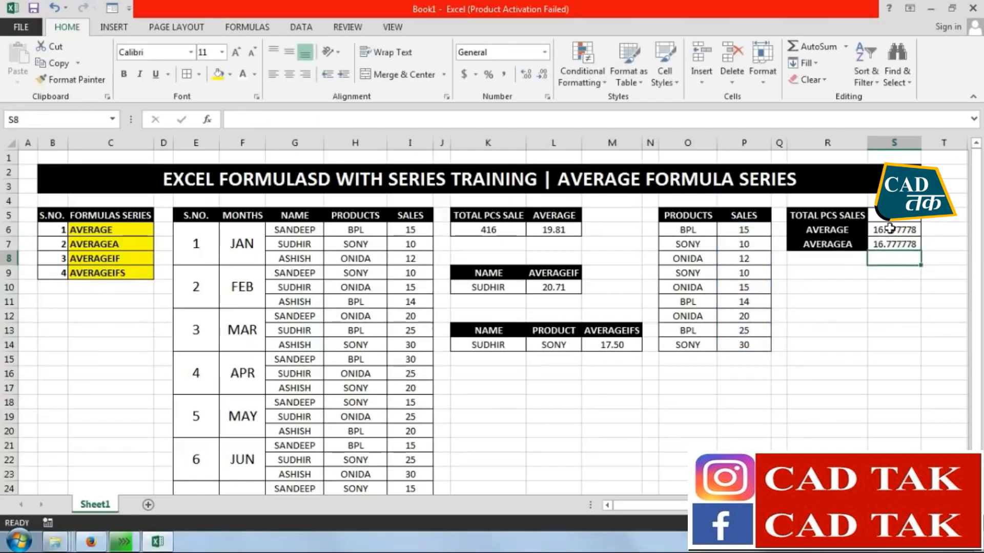
{"action": "left_click_drag", "start_coordinate": [885, 229], "coordinate": [885, 245]}
{"action": "left_click", "coordinate": [881, 318]}
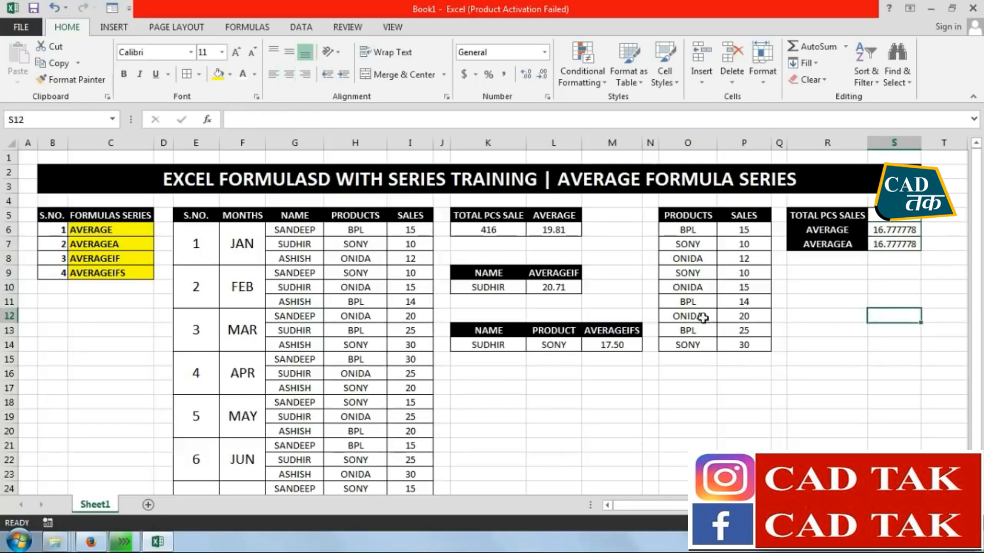
Replace the sales values in P12 and P14 with the text YES and check the AVERAGEA and AVERAGE results
{"action": "left_click", "coordinate": [750, 318]}
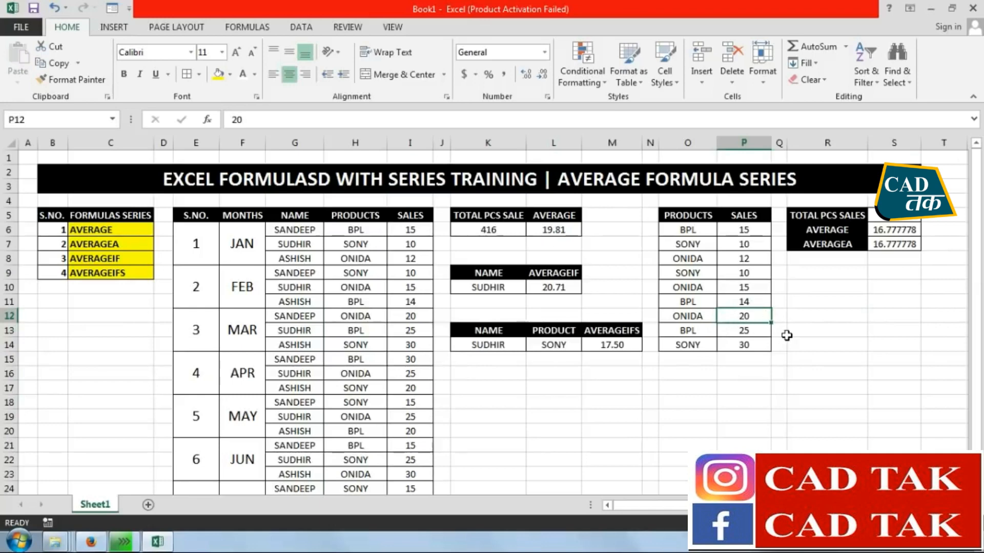
{"action": "type", "text": "YES"}
{"action": "key", "text": "Return"}
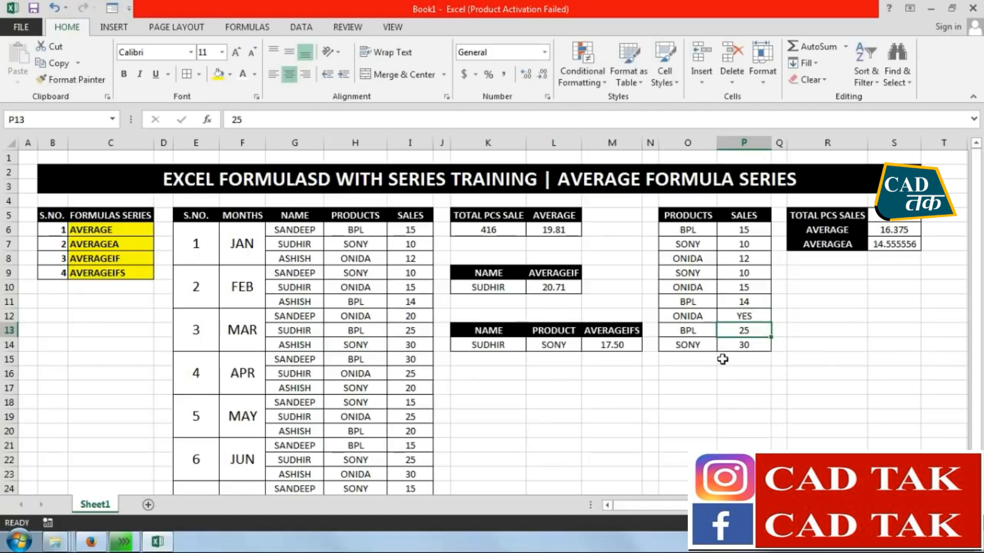
{"action": "left_click", "coordinate": [733, 345]}
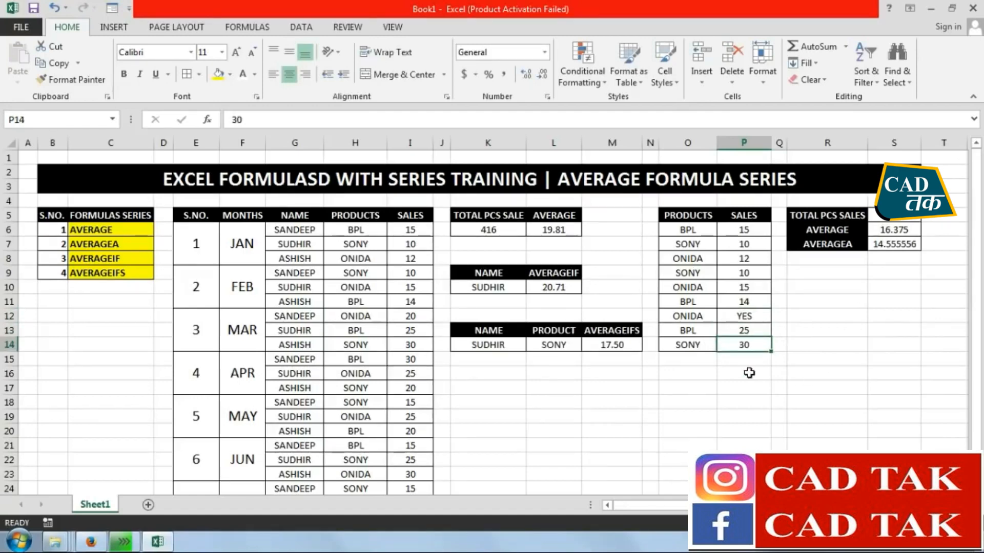
{"action": "type", "text": "YEAS"}
{"action": "key", "text": "BackSpace"}
{"action": "key", "text": "BackSpace"}
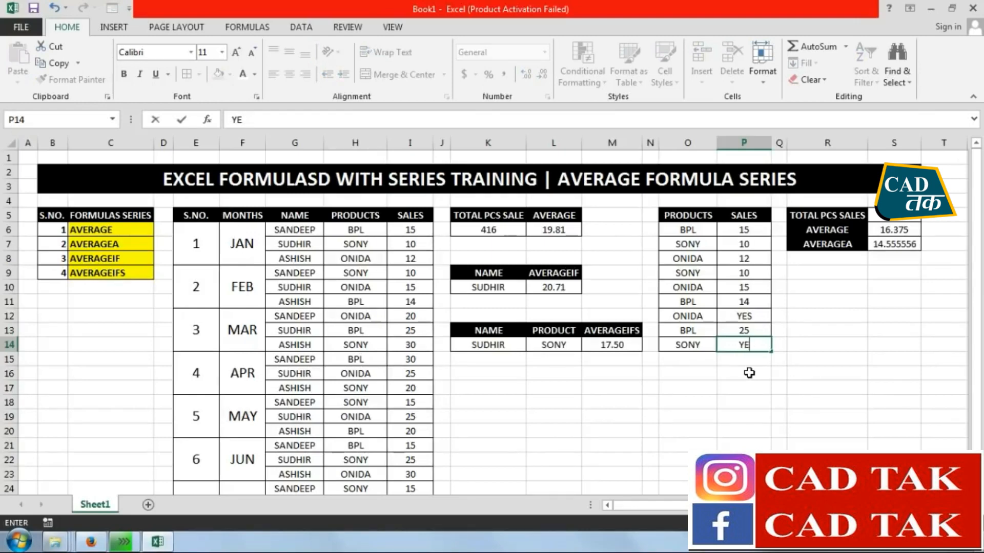
{"action": "type", "text": "S"}
{"action": "key", "text": "Return"}
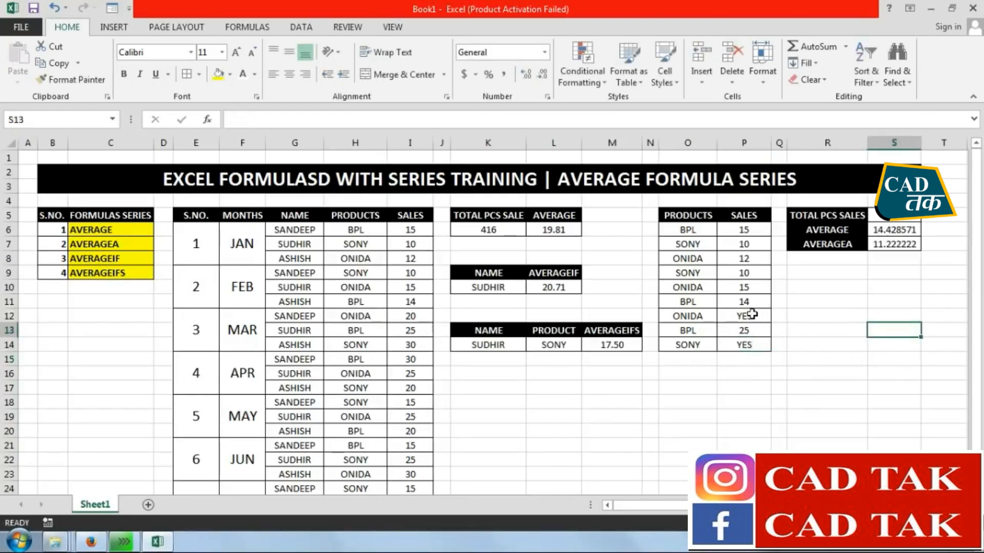
{"action": "left_click", "coordinate": [875, 246]}
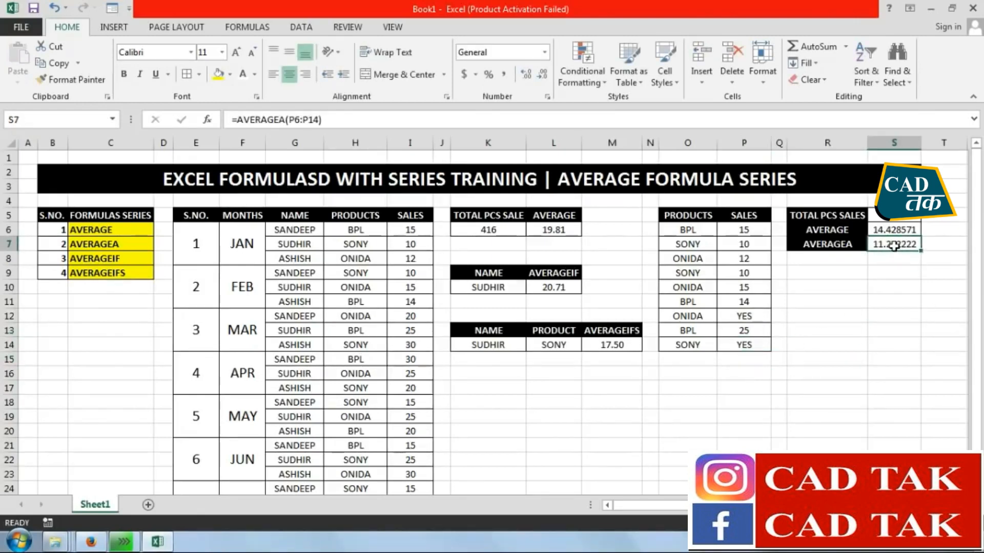
{"action": "left_click", "coordinate": [895, 229]}
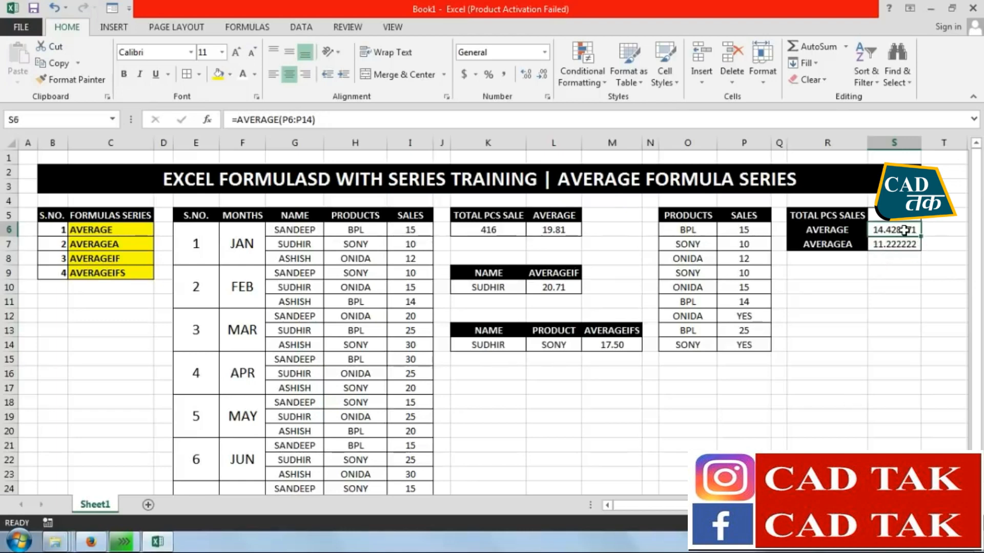
Verify the AVERAGE result manually in R15 with the formula =S5/7
{"action": "left_click", "coordinate": [844, 360]}
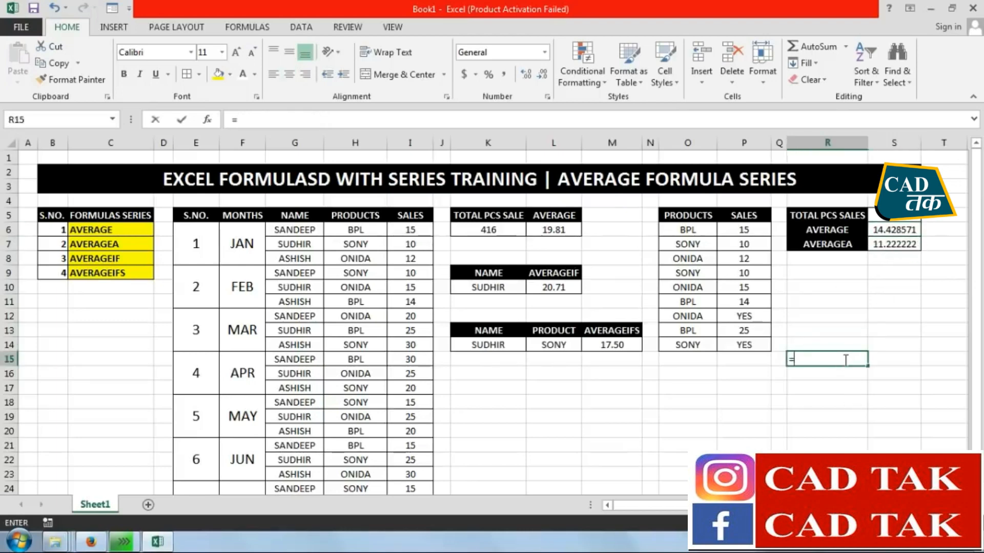
{"action": "type", "text": "="}
{"action": "left_click", "coordinate": [914, 221]}
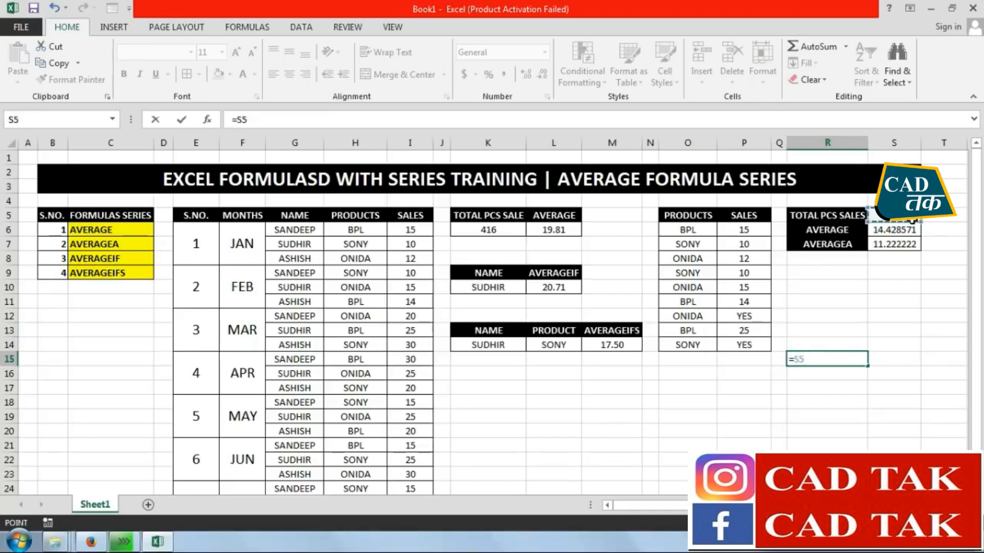
{"action": "type", "text": "/7"}
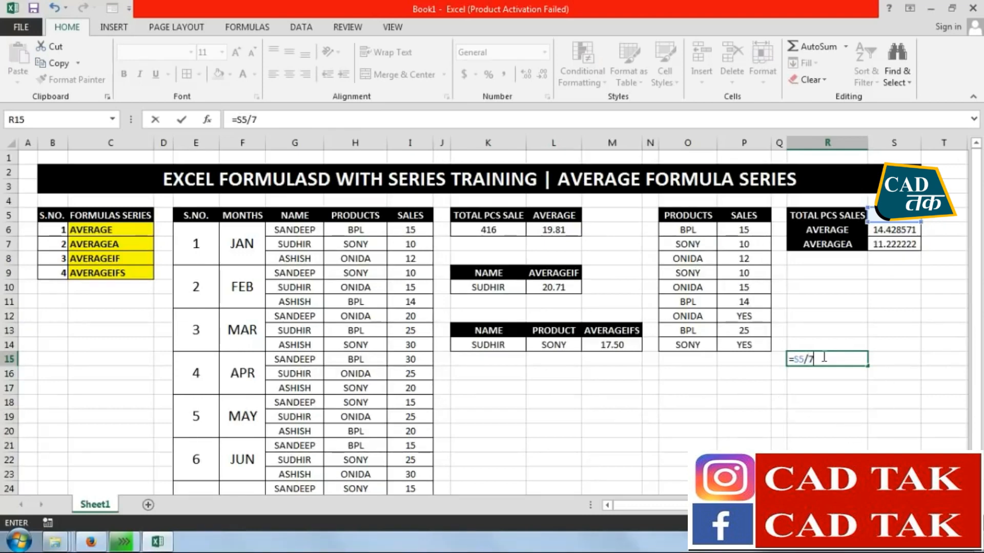
{"action": "key", "text": "Return"}
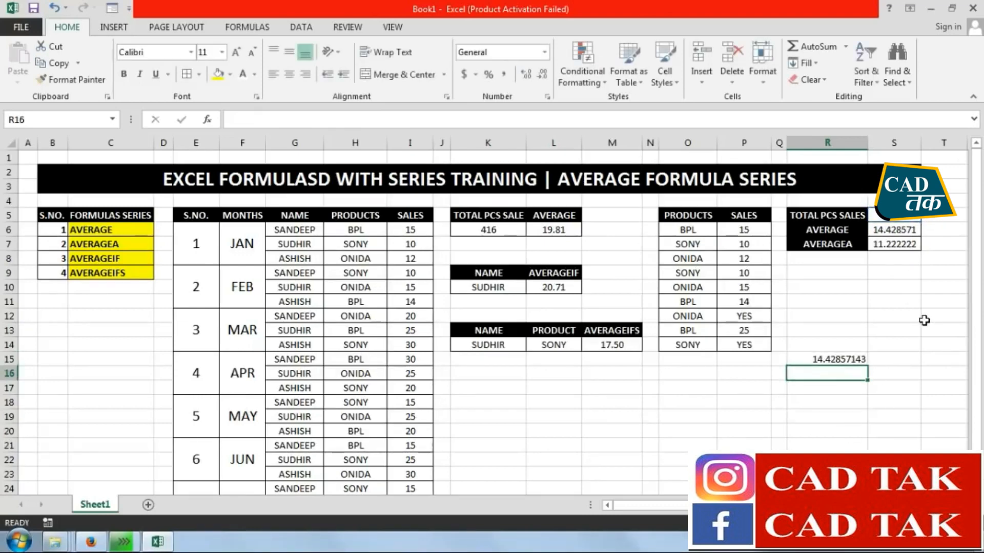
{"action": "left_click", "coordinate": [828, 360]}
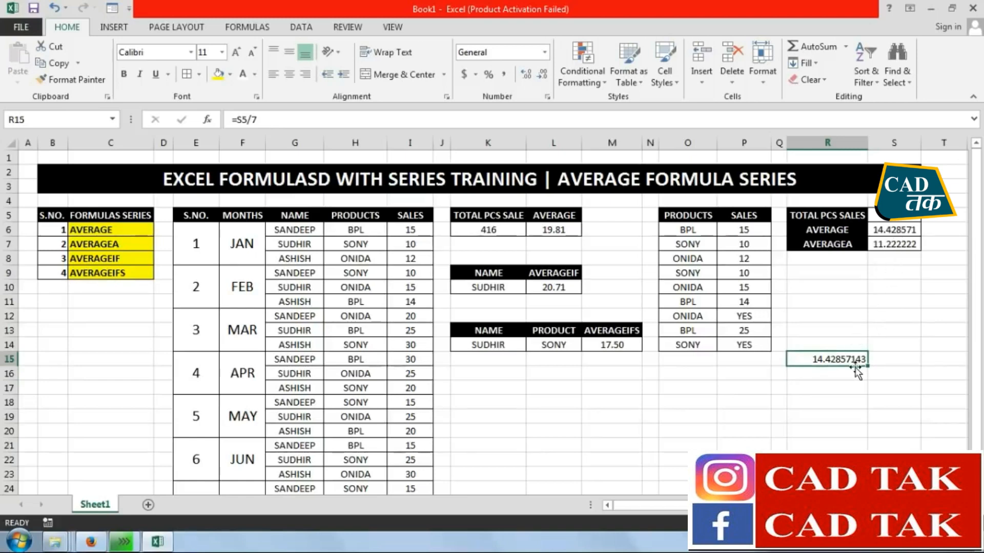
{"action": "left_click", "coordinate": [840, 376]}
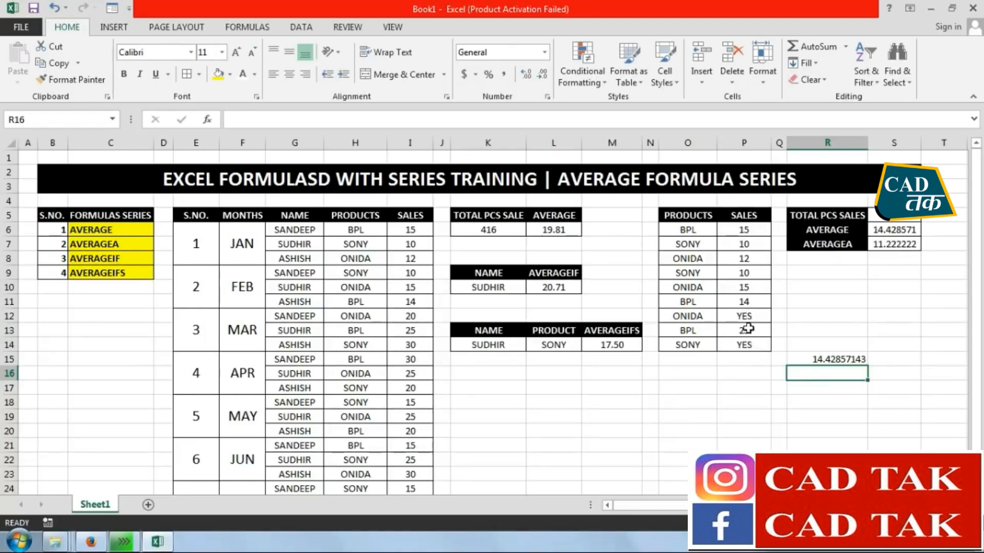
Verify the AVERAGEA result in R17 by dividing the total in S5 by the number of all nine sales rows, text entries included
{"action": "left_click", "coordinate": [842, 392]}
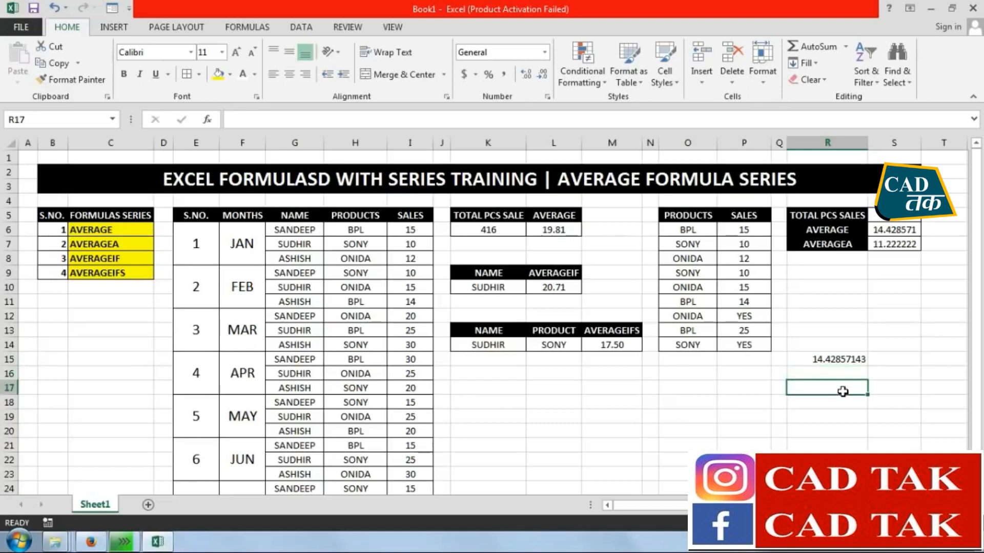
{"action": "type", "text": "="}
{"action": "left_click", "coordinate": [912, 219]}
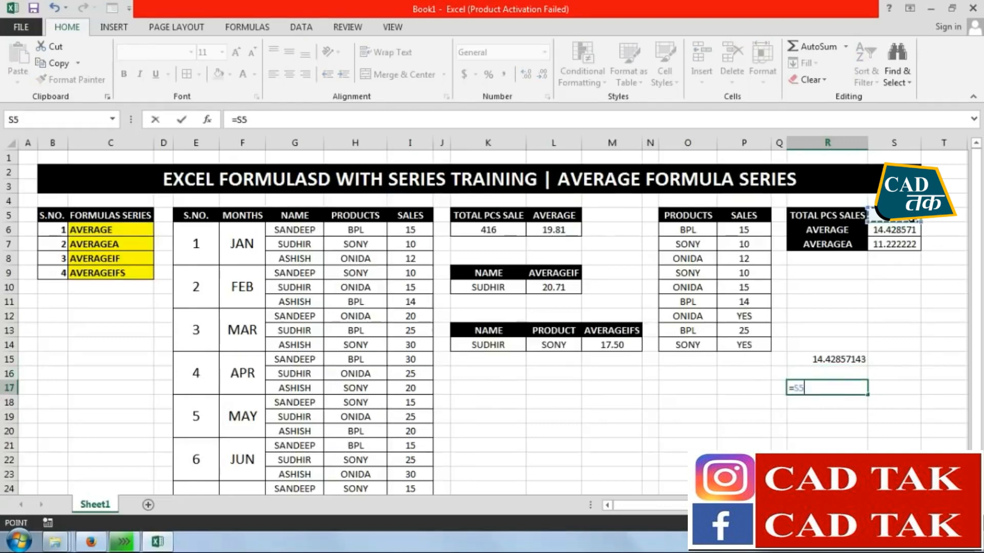
{"action": "type", "text": "/9"}
{"action": "key", "text": "Return"}
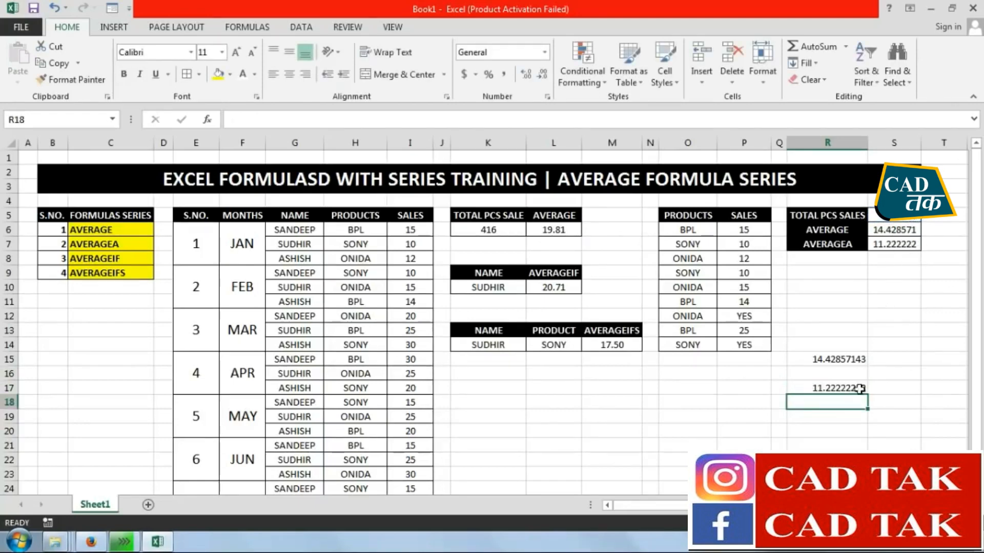
Replace the text entry in P12 with the sales value 25
{"action": "left_click", "coordinate": [753, 317]}
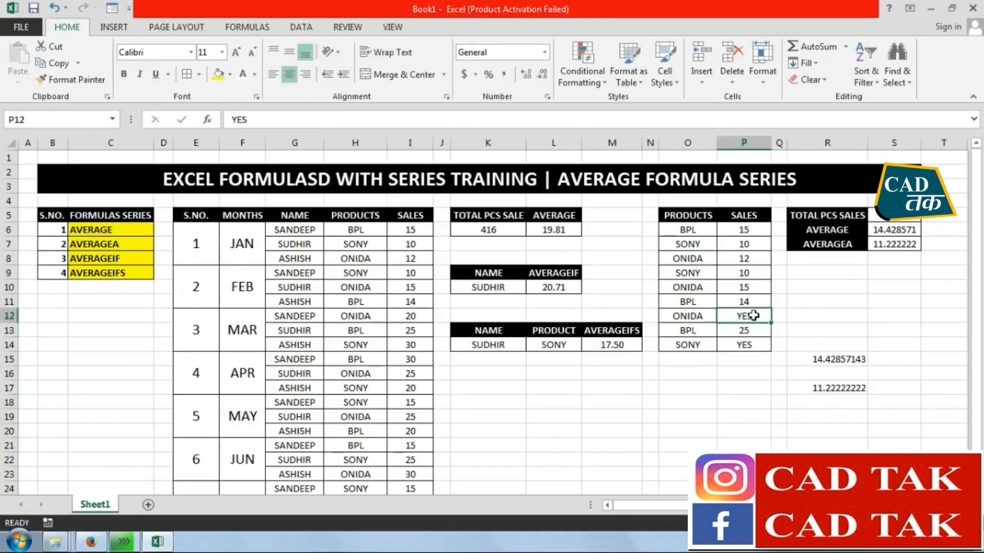
{"action": "type", "text": "25"}
{"action": "key", "text": "Return"}
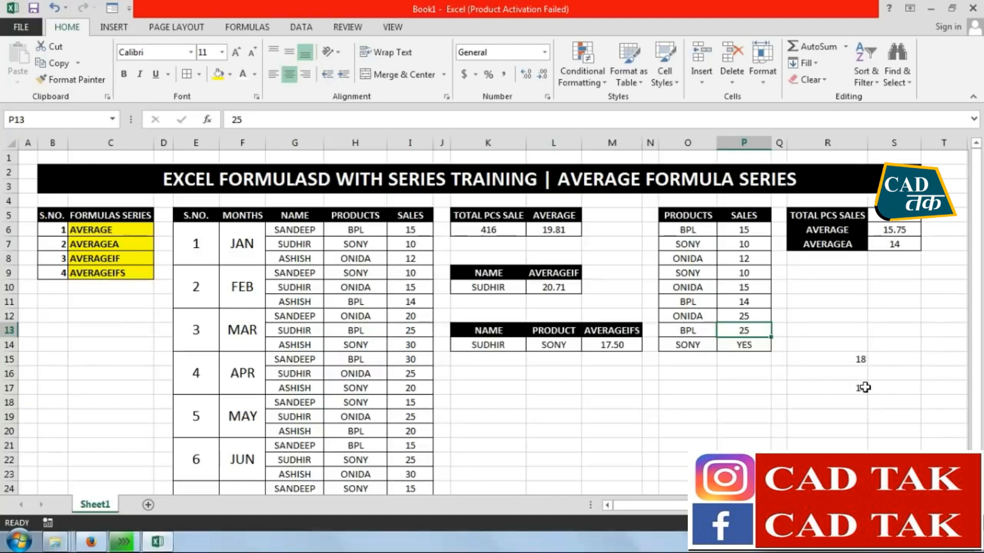
Replace the manual check in R15 with the formula =S5/8 and compare it with the AVERAGE result in S6
{"action": "left_click", "coordinate": [809, 359]}
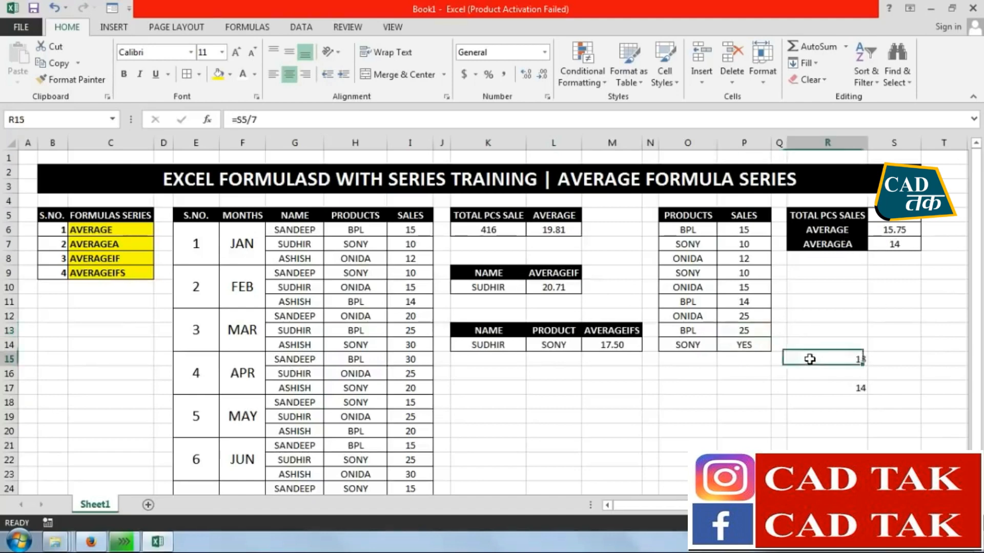
{"action": "type", "text": "="}
{"action": "left_click", "coordinate": [894, 218]}
{"action": "type", "text": "/"}
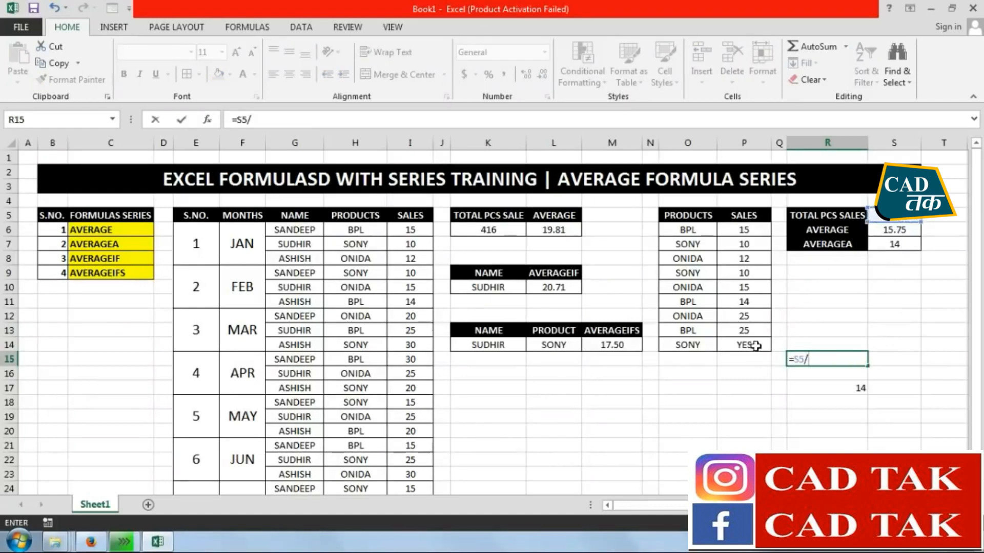
{"action": "type", "text": "8"}
{"action": "key", "text": "Return"}
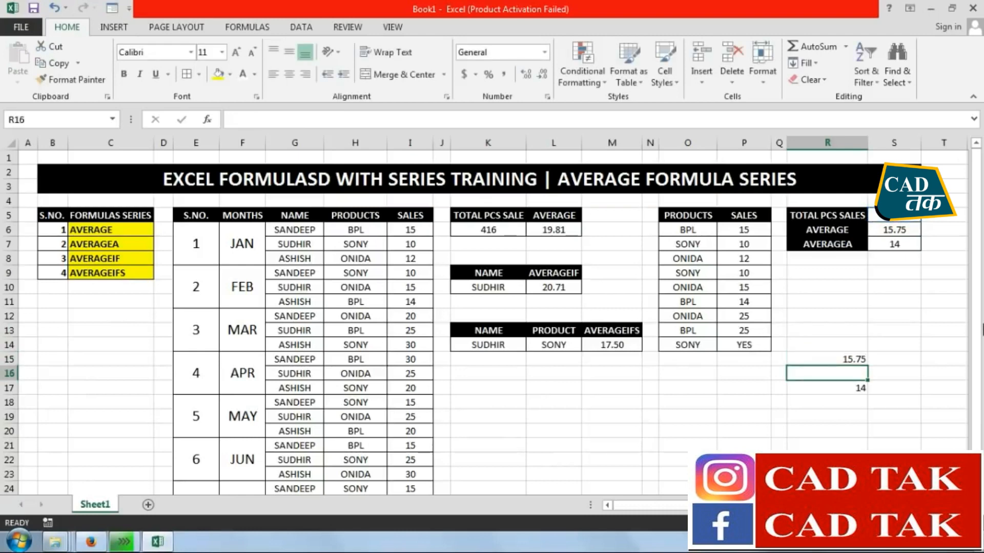
{"action": "left_click", "coordinate": [884, 229]}
{"action": "left_click", "coordinate": [848, 359]}
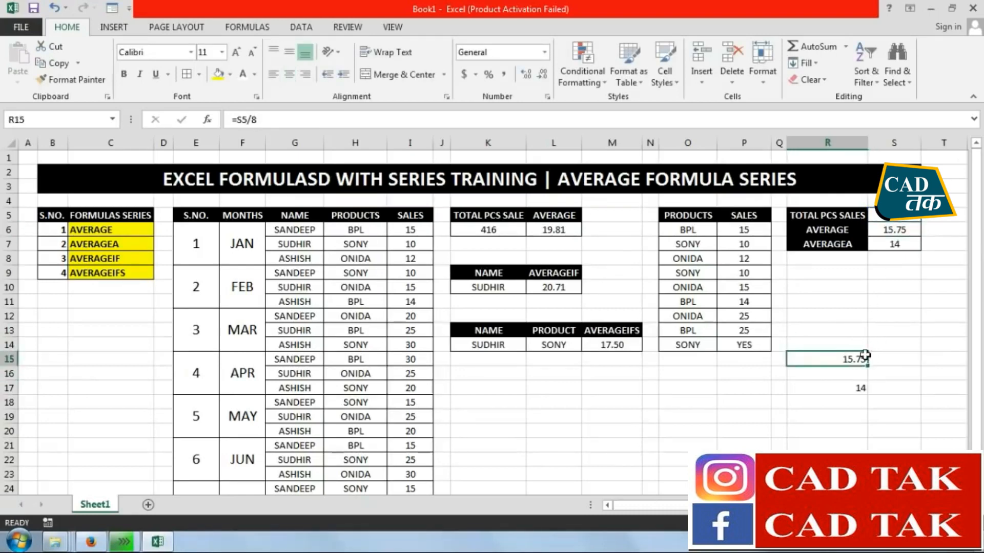
Clear the manual verification formulas from the range R14:R20
{"action": "left_click_drag", "start_coordinate": [861, 338], "coordinate": [858, 424]}
{"action": "key", "text": "Delete"}
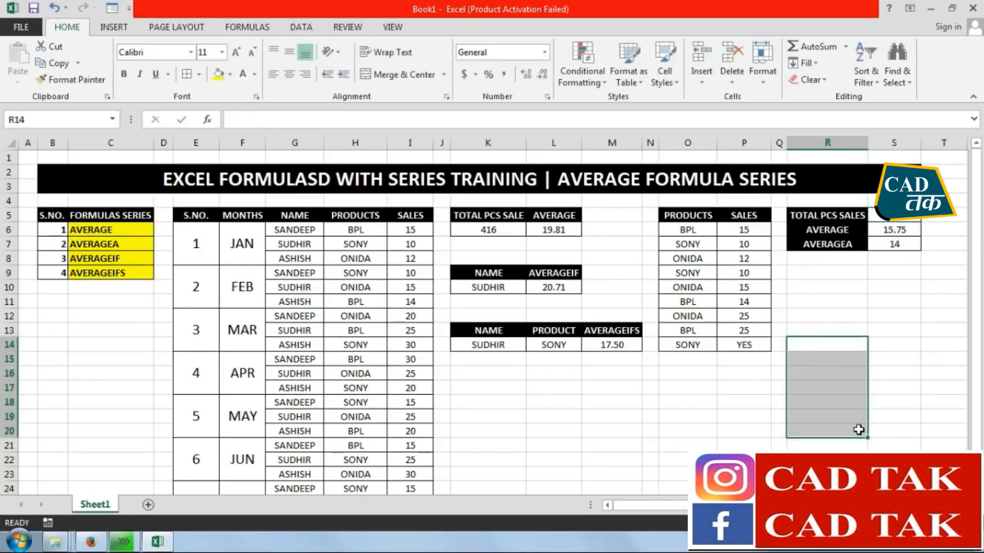
{"action": "left_click", "coordinate": [888, 323]}
Remove the yellow fill from the four function names in C6:C9 of the formulas series list
{"action": "left_click", "coordinate": [113, 231]}
{"action": "left_click", "coordinate": [117, 243]}
{"action": "left_click", "coordinate": [123, 258]}
{"action": "left_click", "coordinate": [125, 272]}
{"action": "left_click_drag", "start_coordinate": [123, 231], "coordinate": [123, 273]}
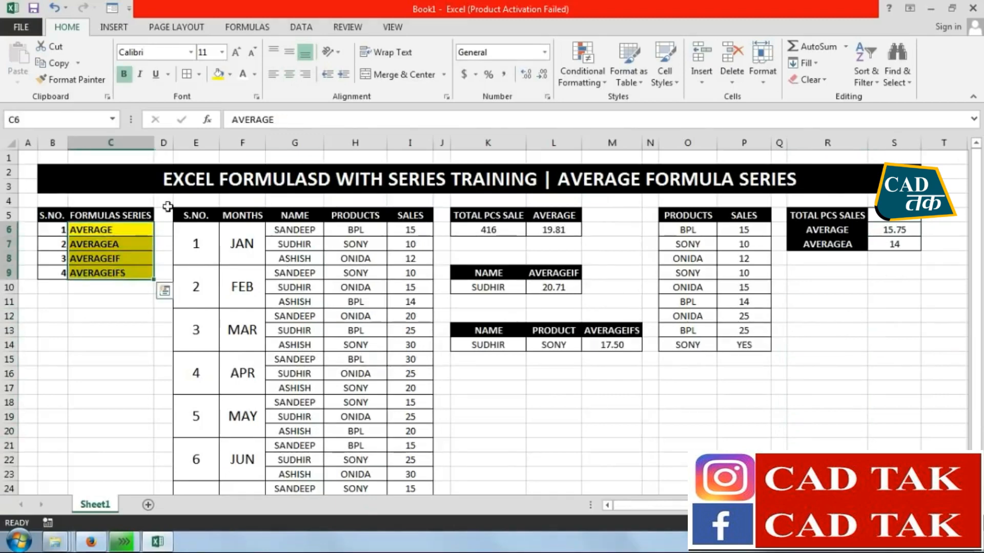
{"action": "left_click", "coordinate": [820, 80]}
{"action": "left_click", "coordinate": [230, 75]}
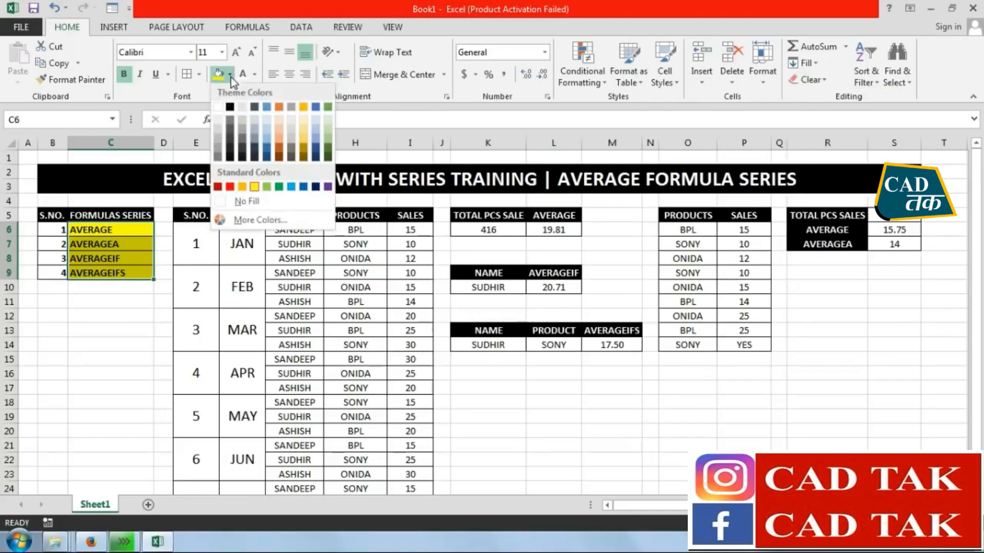
{"action": "left_click", "coordinate": [242, 200]}
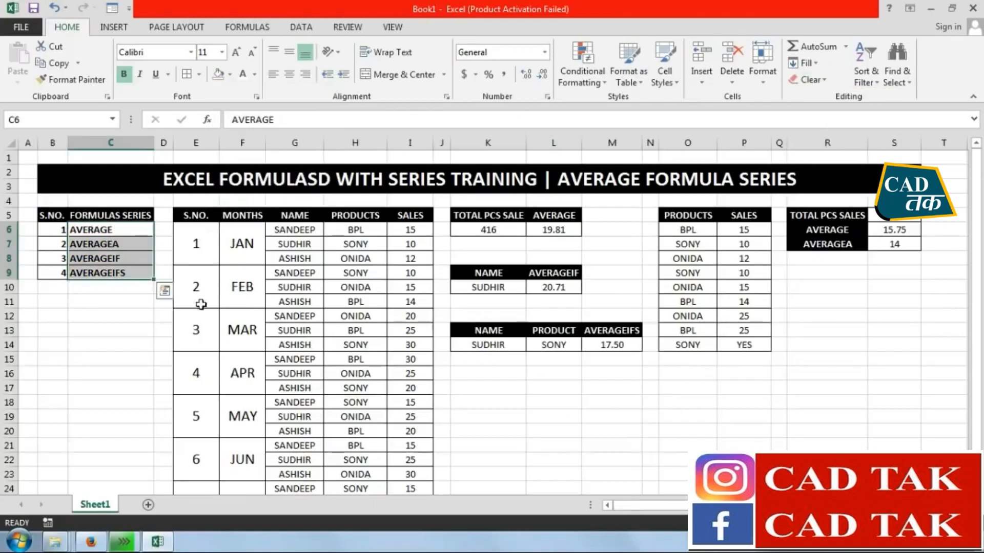
Center the serial numbers and function names in B6:C9 horizontally
{"action": "left_click", "coordinate": [117, 310]}
{"action": "left_click_drag", "start_coordinate": [125, 272], "coordinate": [54, 226]}
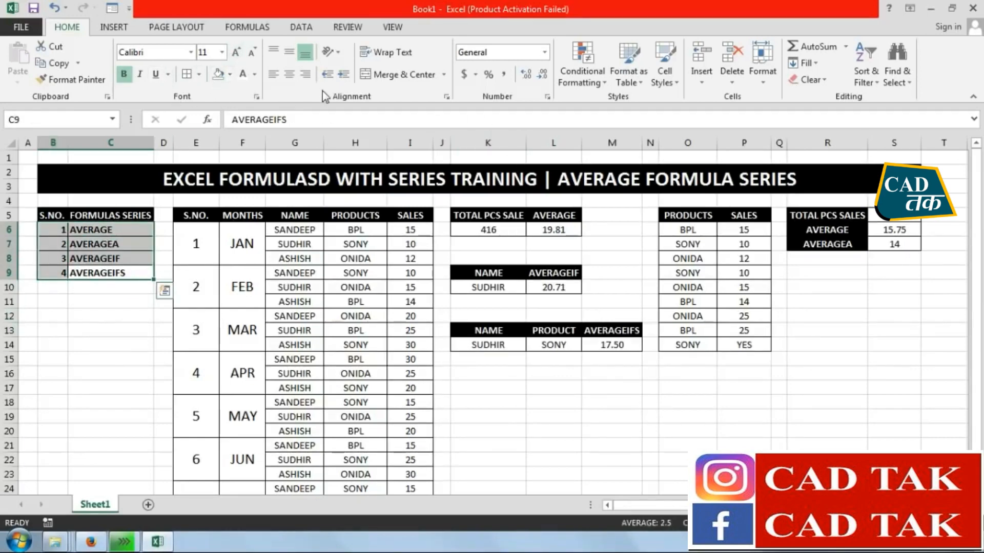
{"action": "left_click", "coordinate": [290, 75]}
{"action": "left_click", "coordinate": [617, 432]}
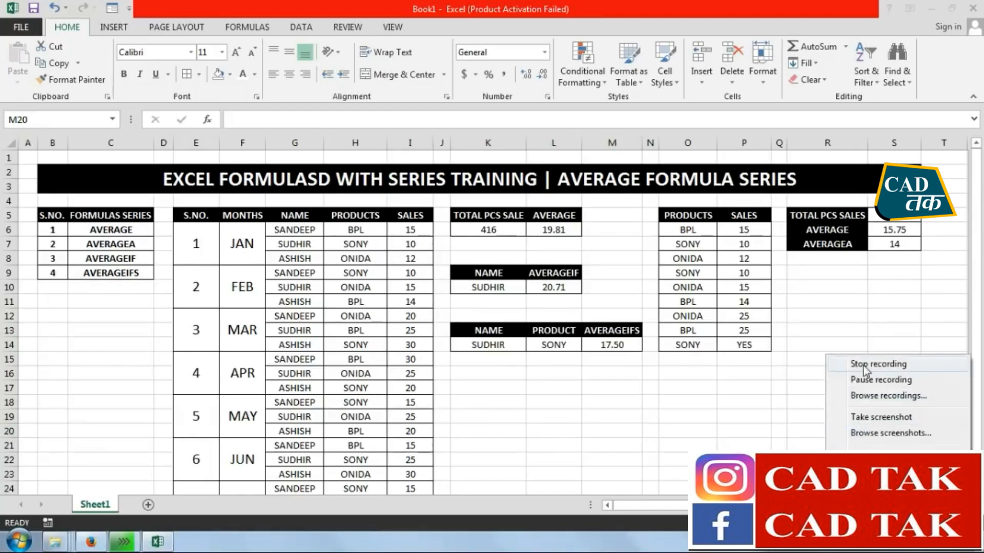
{"action": "left_click", "coordinate": [825, 364]}
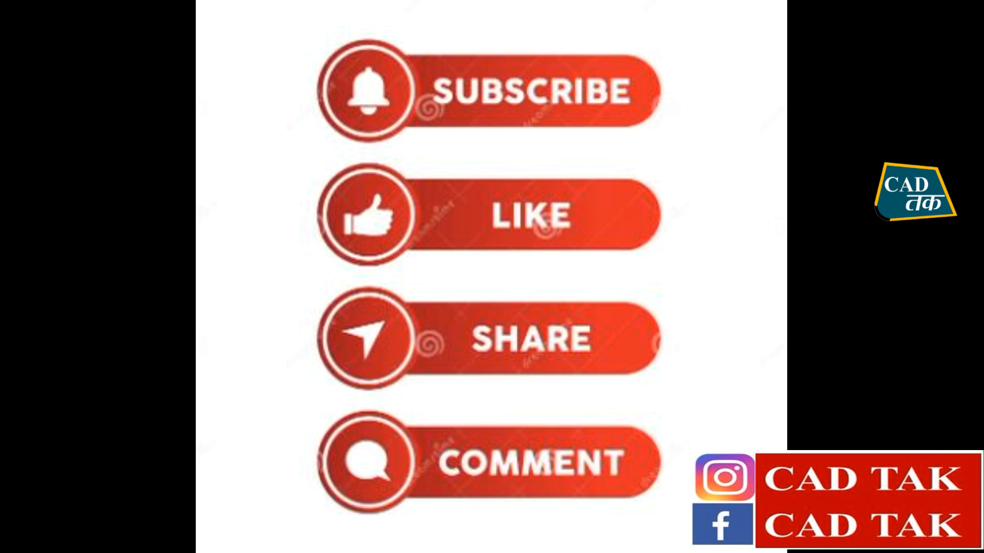